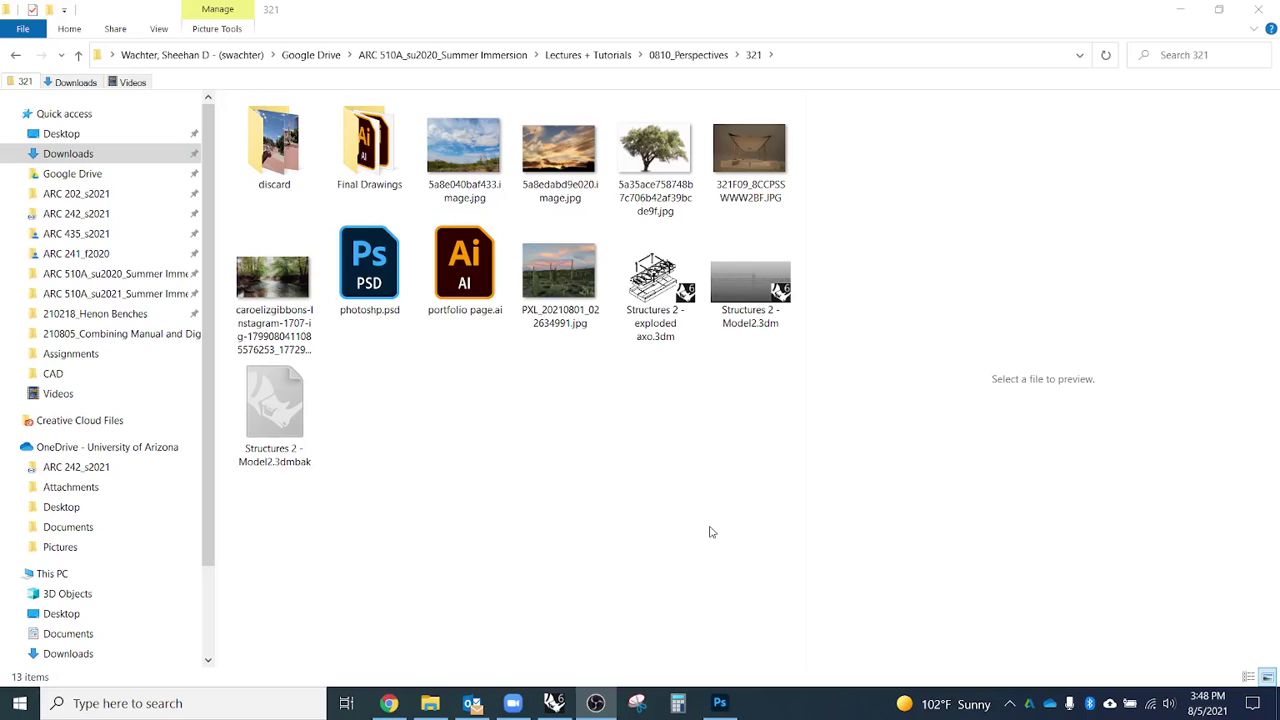
View the pavilion model photo 321F09_8CCPSSWWW2BF.JPG at full size, and close the viewer.
left_click(749, 155)
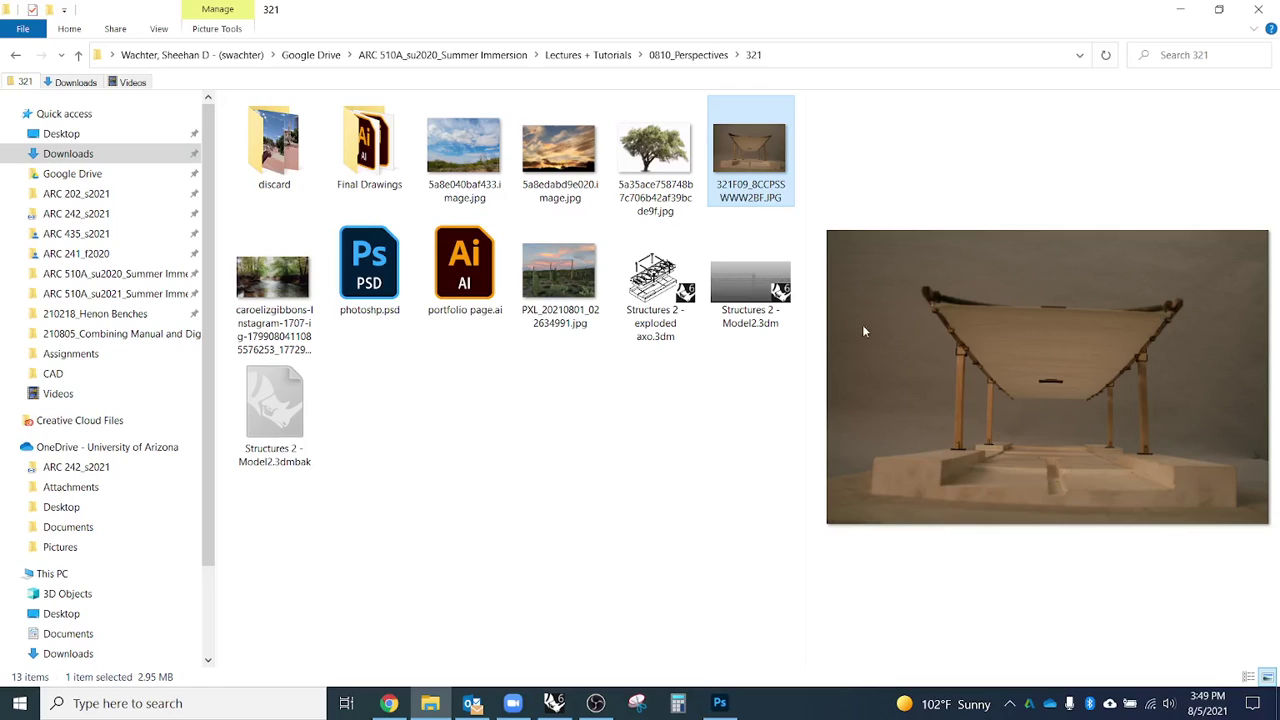
left_click(563, 298)
left_click(768, 143)
double_click(768, 150)
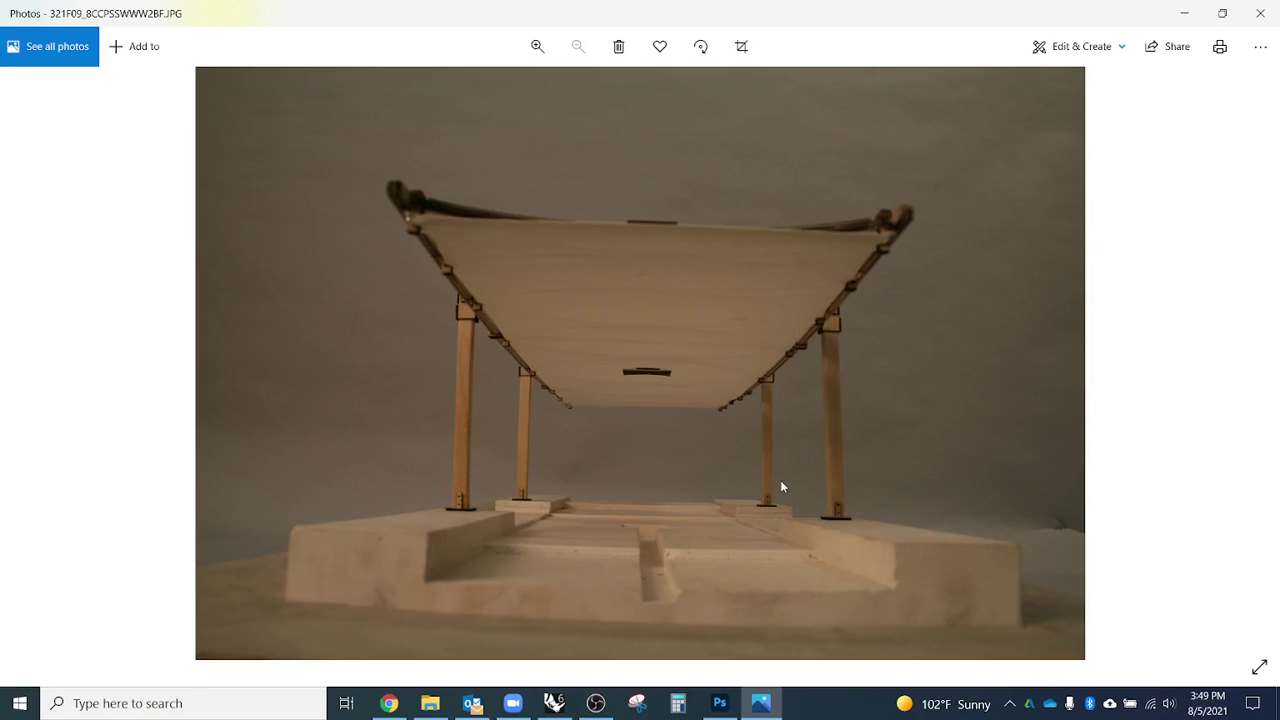
left_click(1259, 14)
Switch to Photoshop and create a new 17 x 11 inch RGB document at 300 pixels/inch with a white background.
left_click(719, 703)
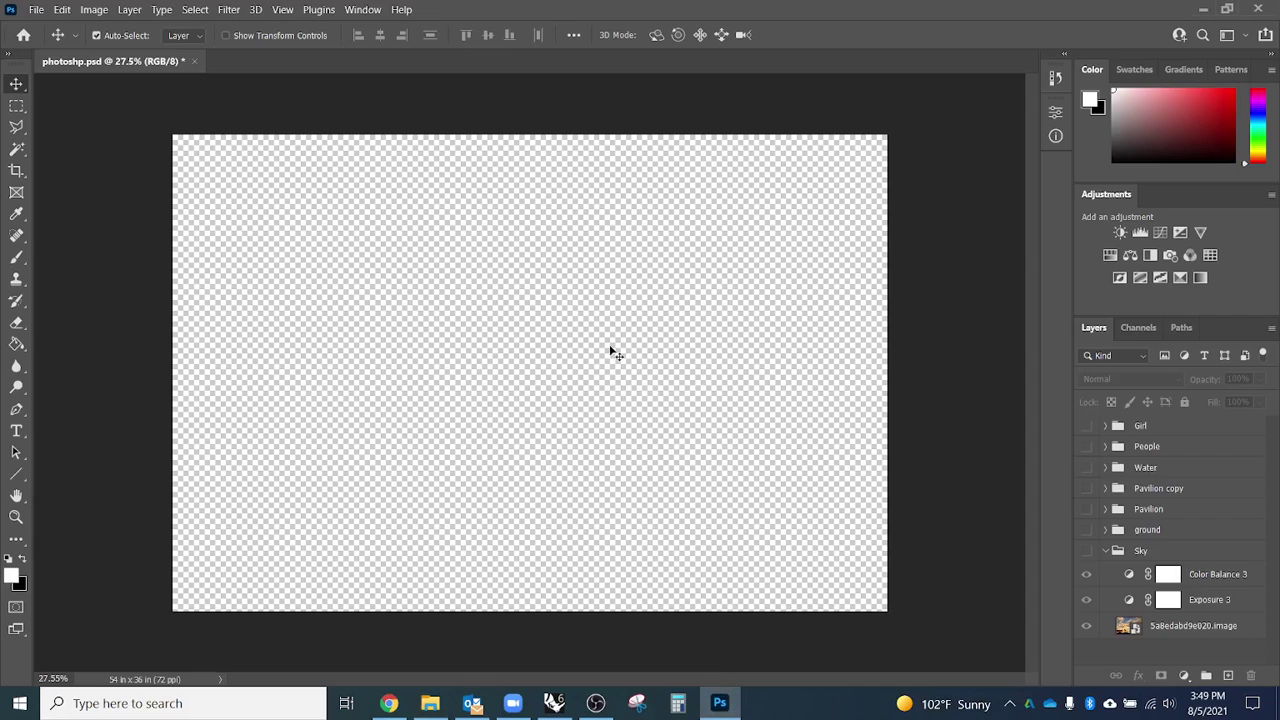
left_click(36, 10)
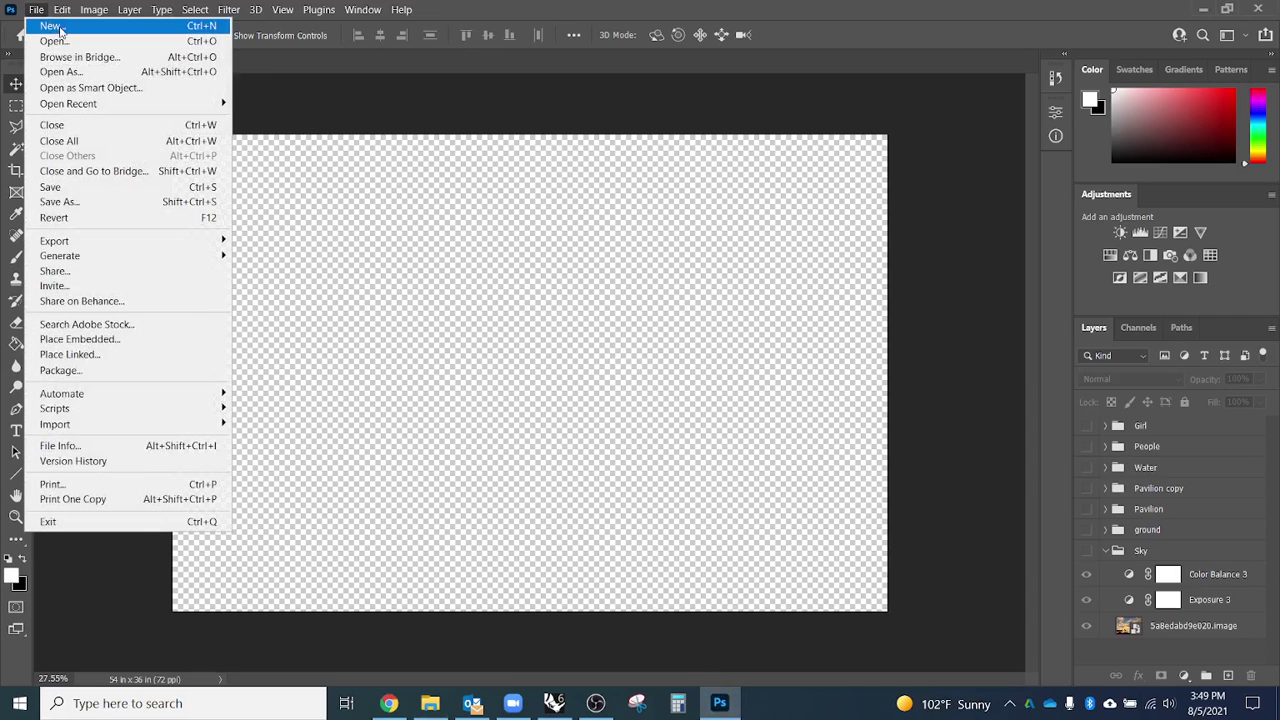
left_click(52, 27)
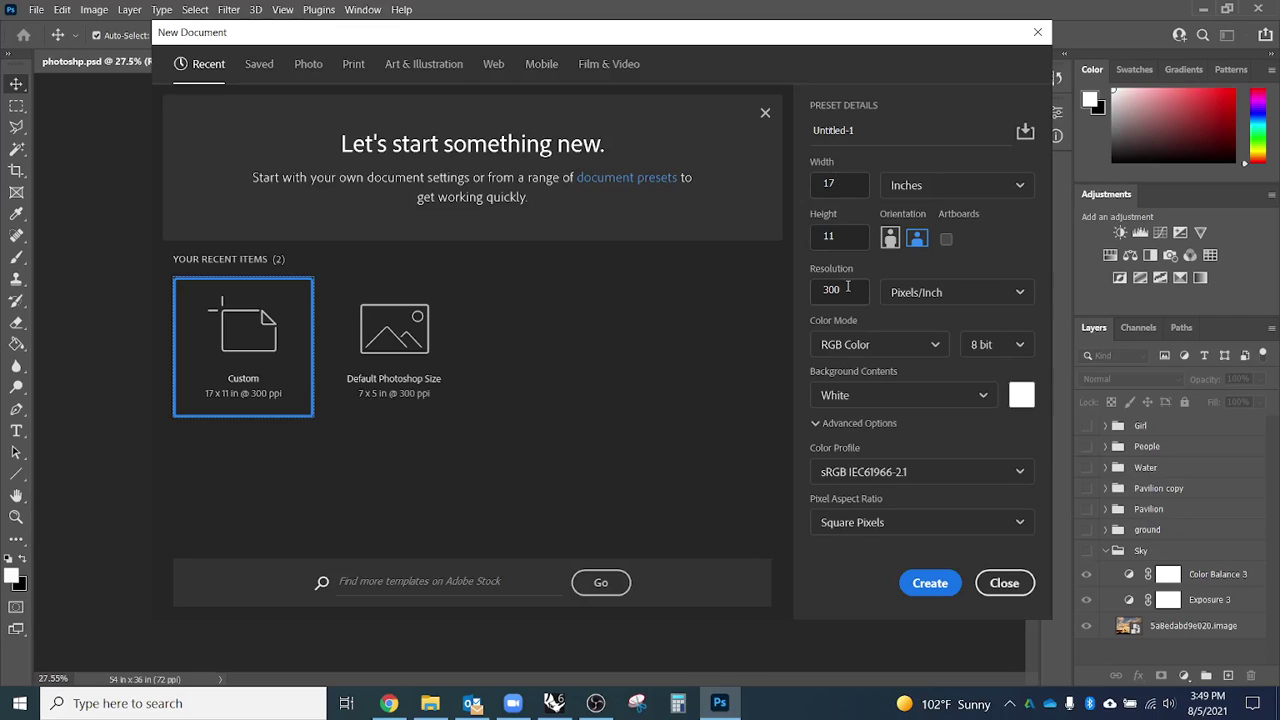
left_click(935, 585)
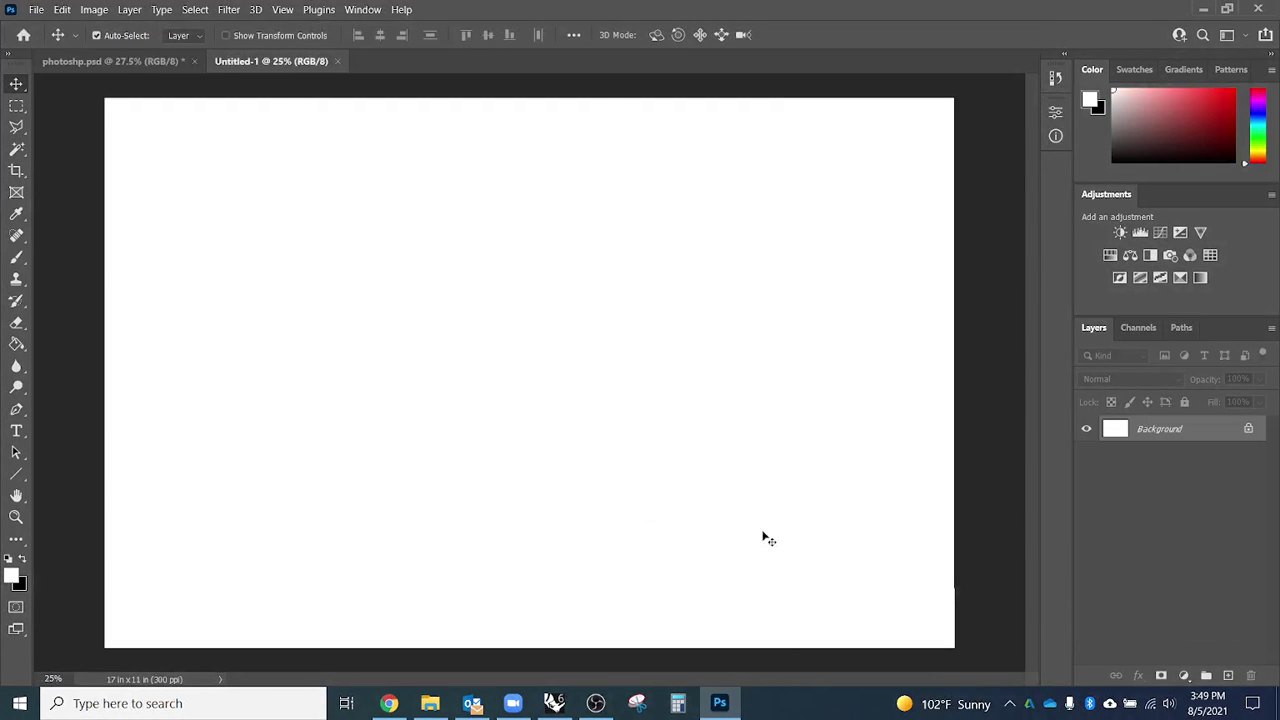
Place 321F09_8CCPSSWWW2BF.JPG from the 321 folder into the new document and rasterize its layer.
mouse_move(390, 712)
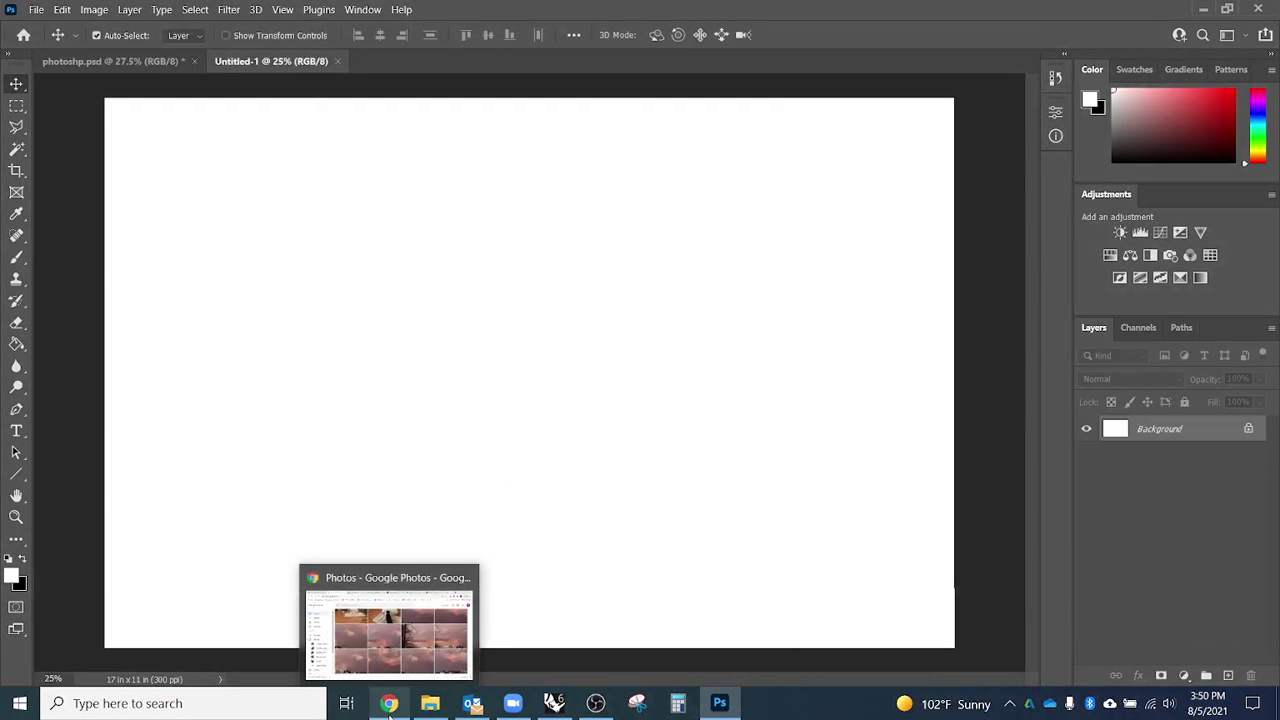
left_click(430, 705)
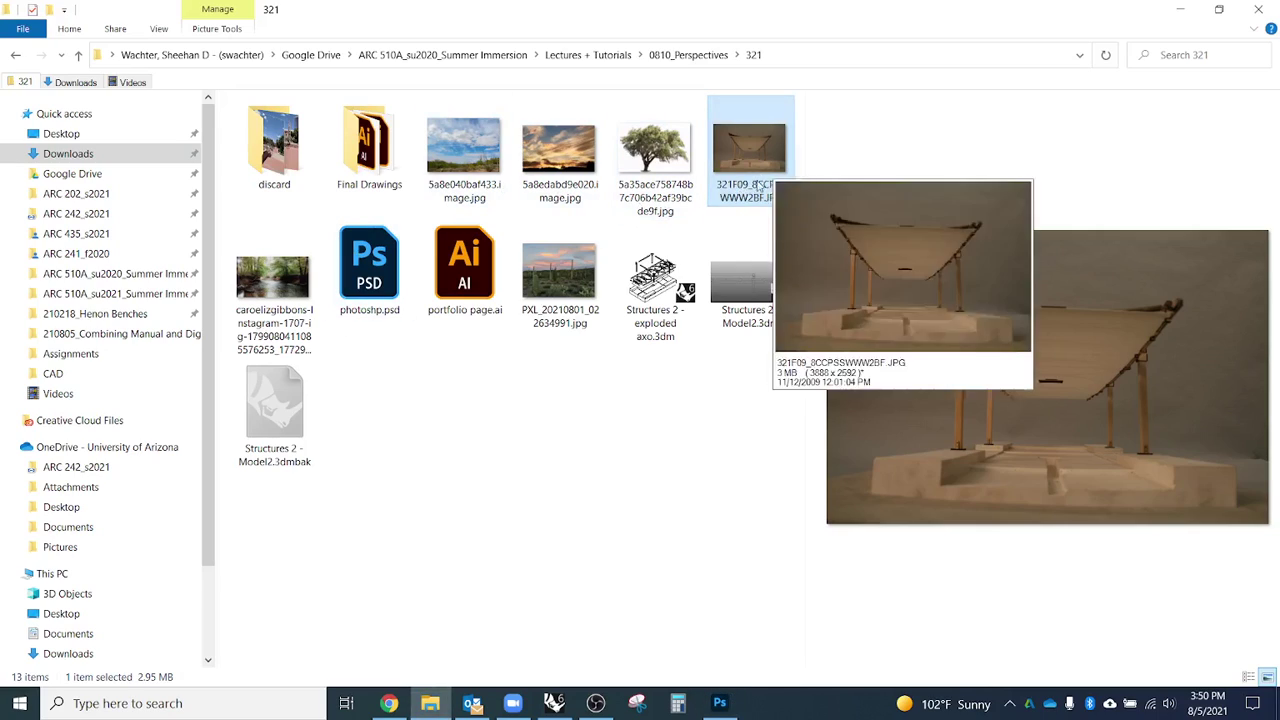
left_click_drag(745, 195, 651, 472)
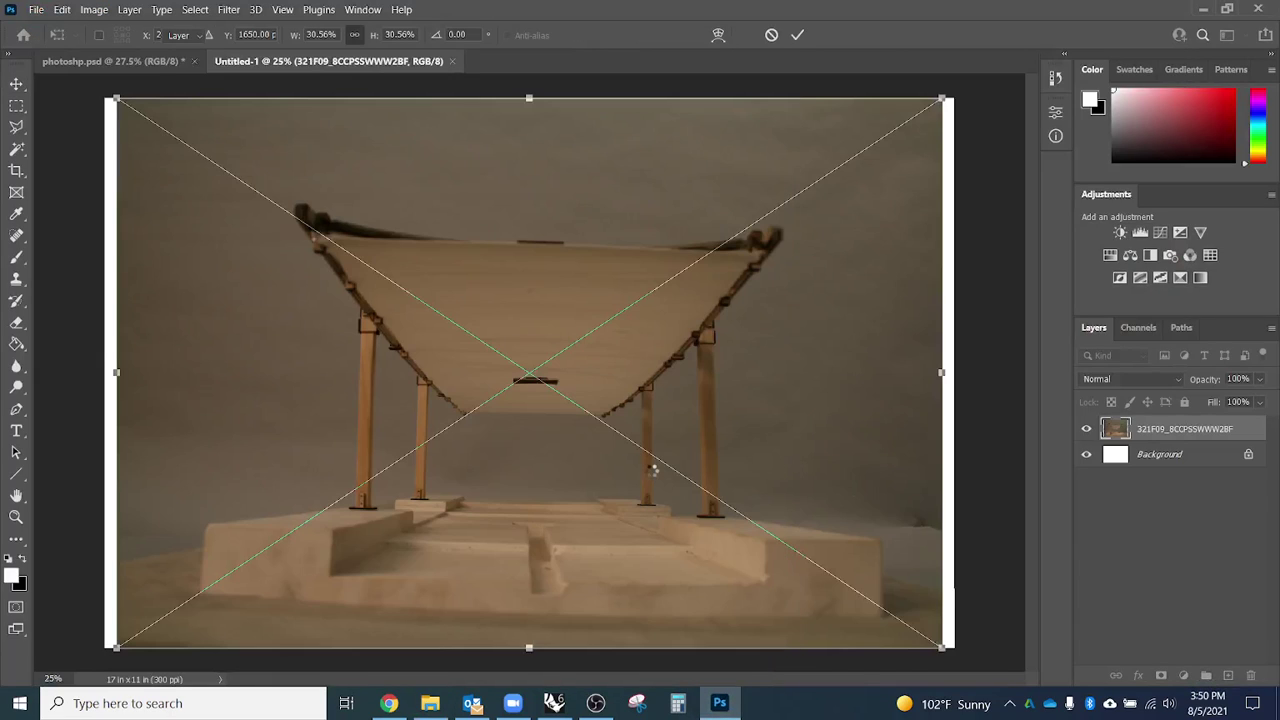
key("Return")
right_click(1203, 438)
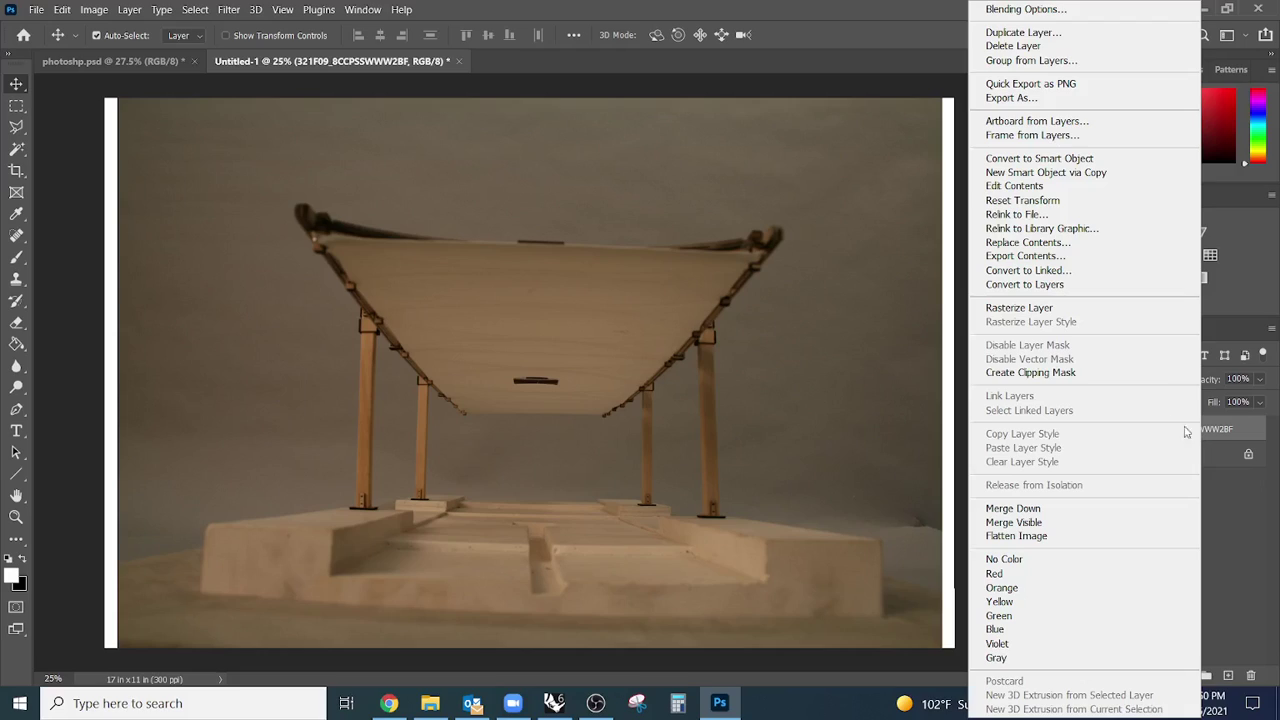
left_click(1020, 308)
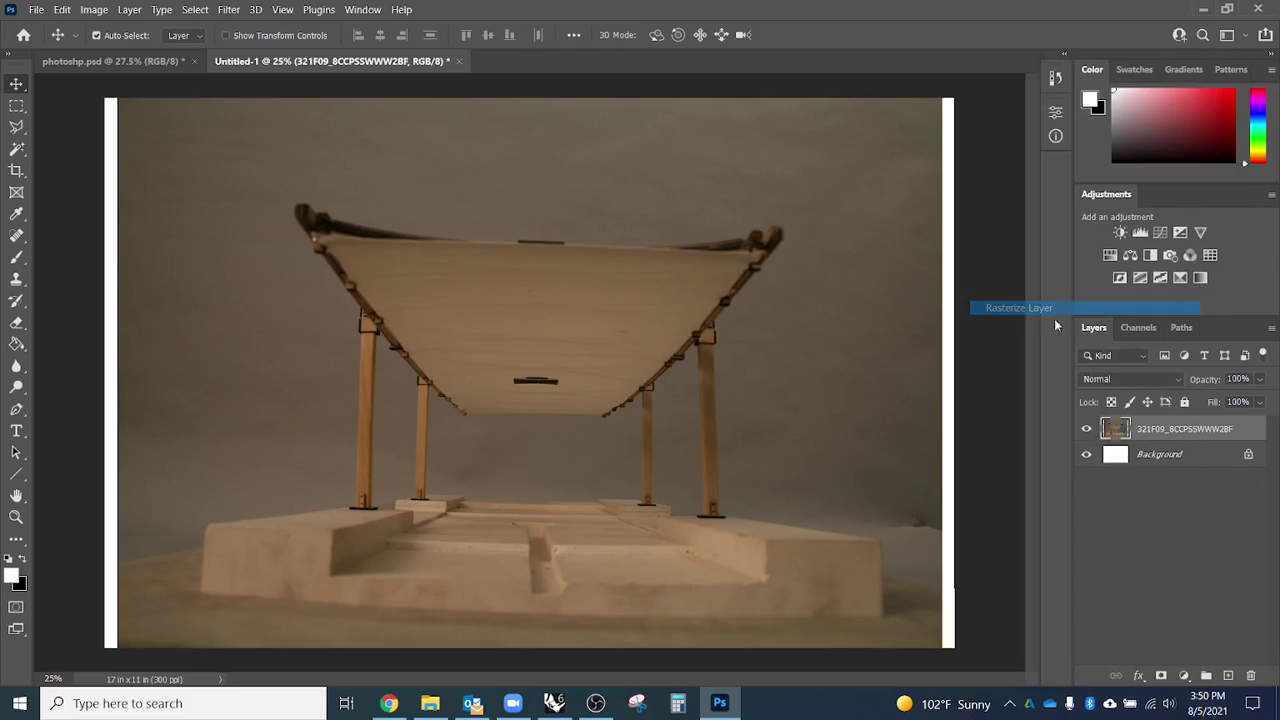
Try to select the grey backdrop around the pavilion using the Magic Wand at tolerance 32 with Contiguous off.
left_click_drag(623, 409, 626, 471)
scroll(631, 469, "down", 10)
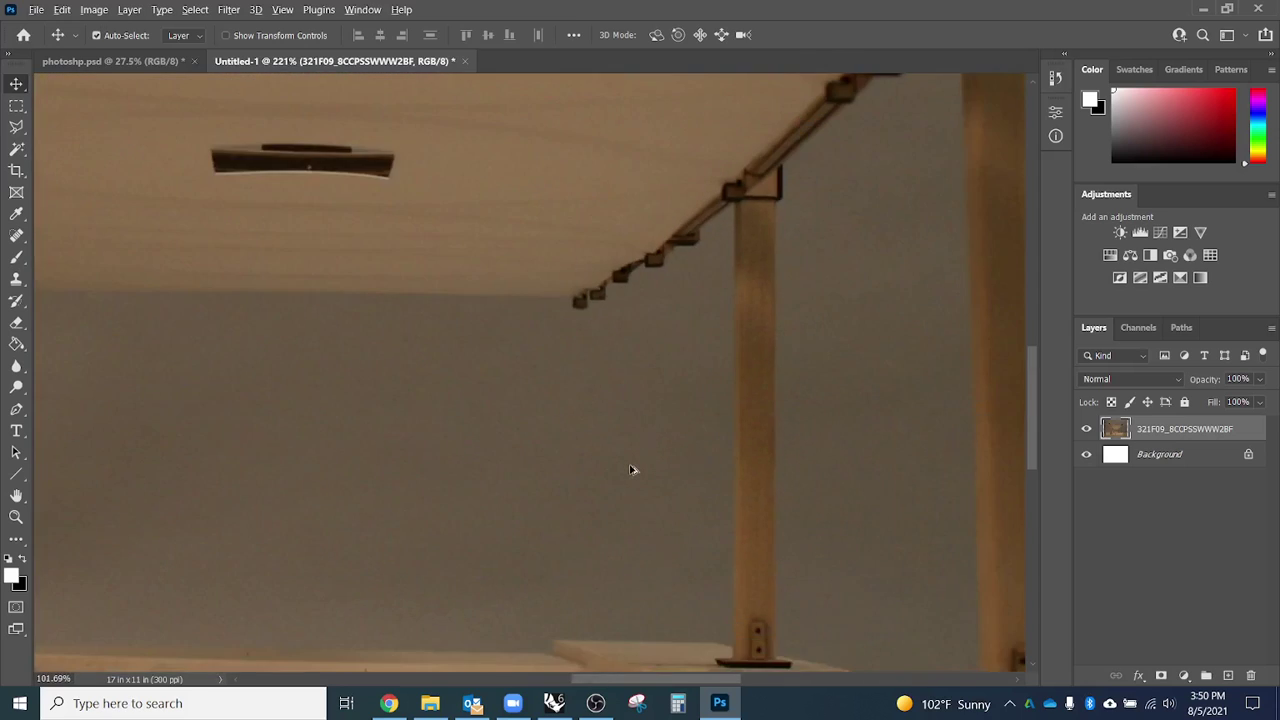
scroll(631, 469, "down", 5)
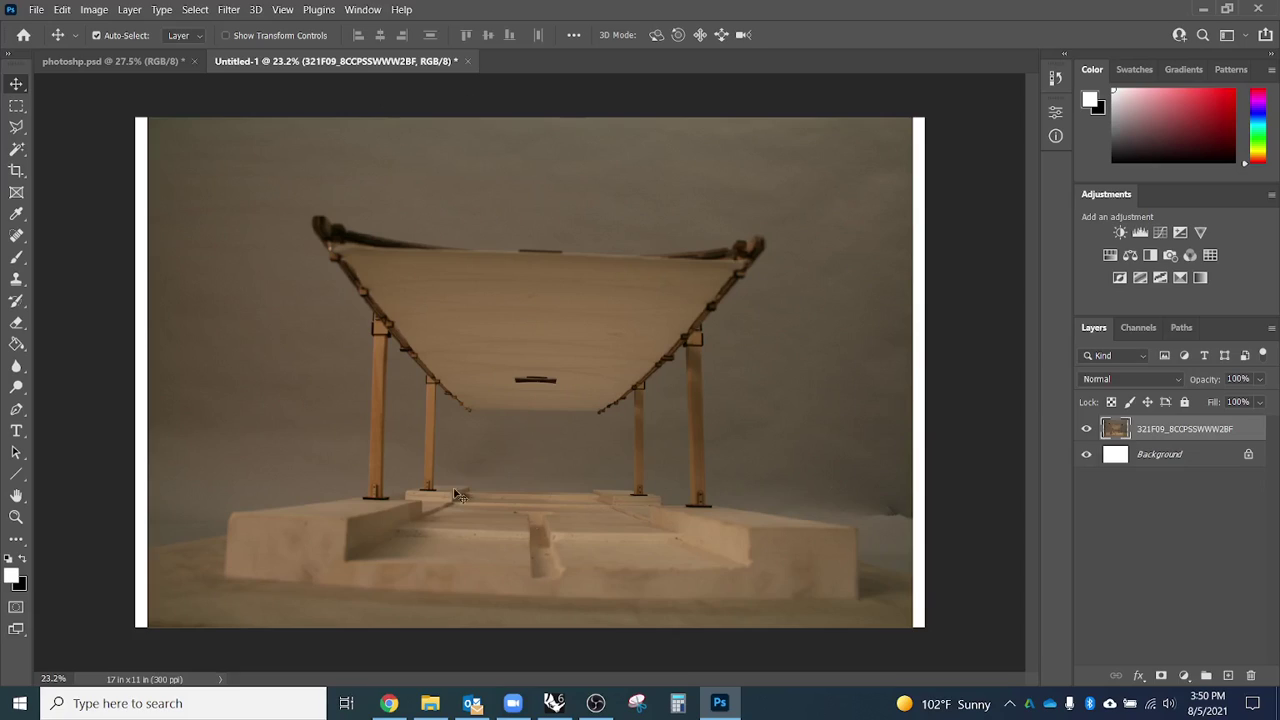
key("w")
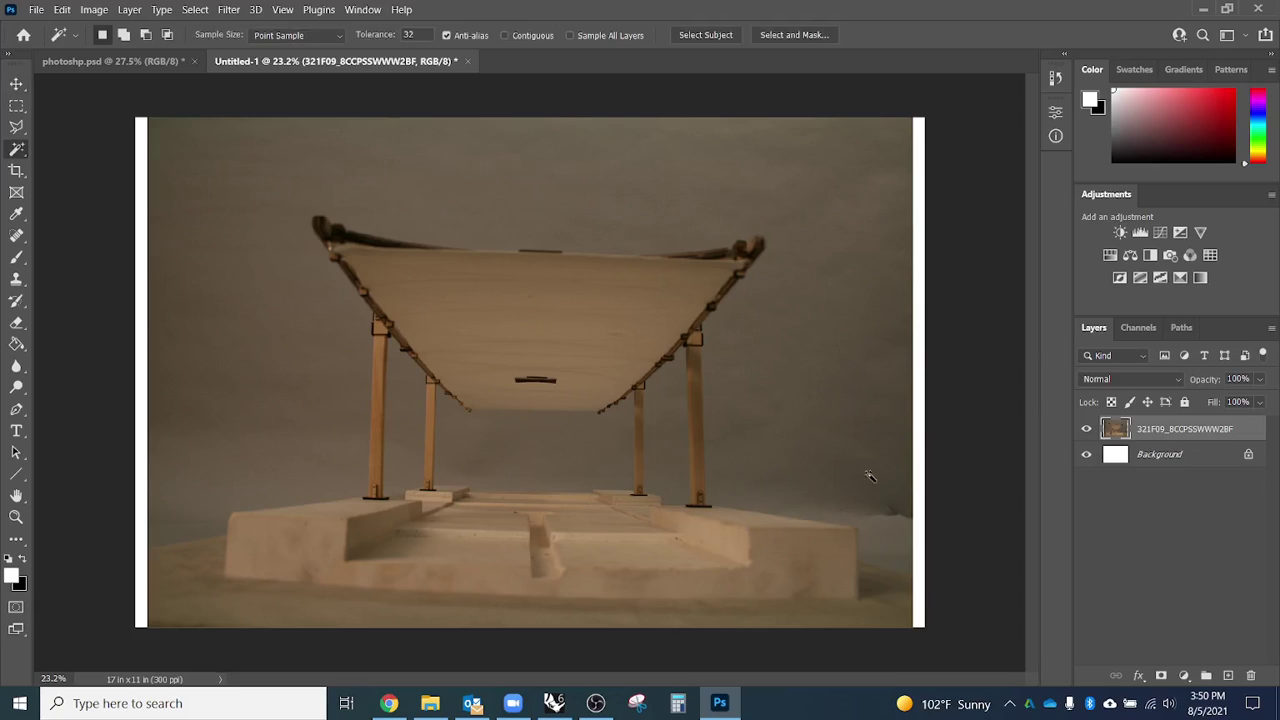
right_click(20, 154)
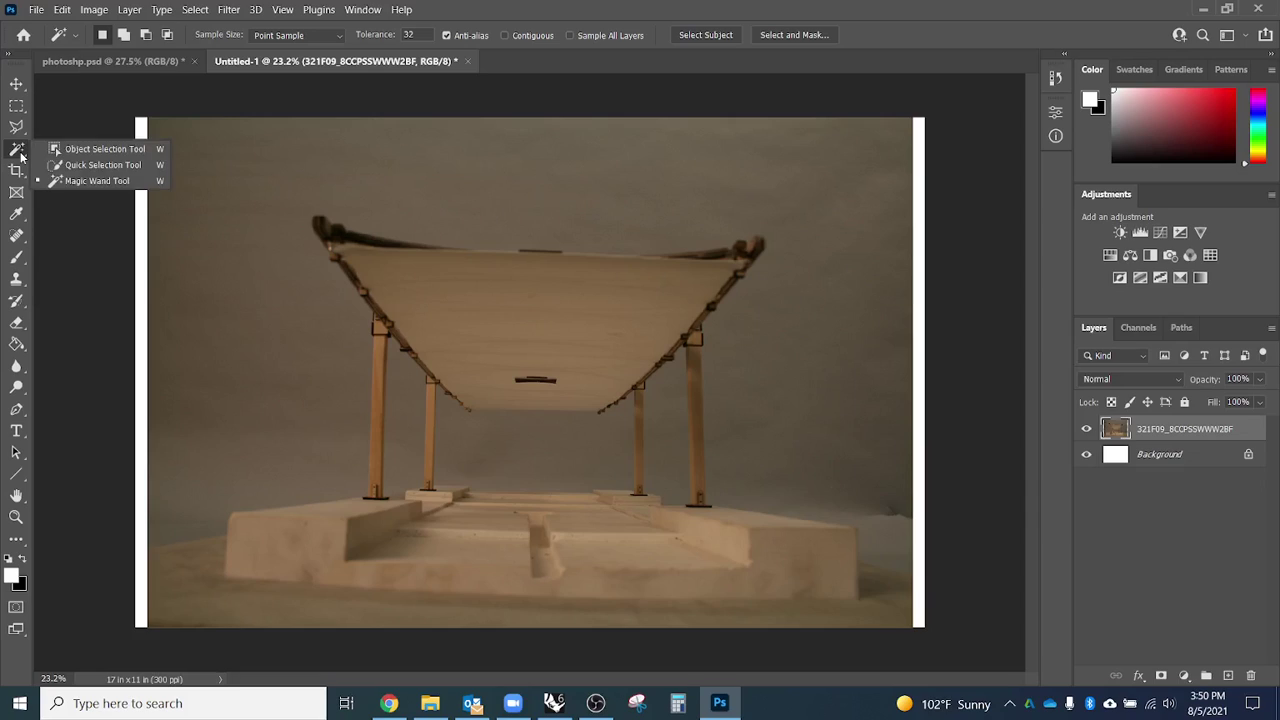
left_click(121, 184)
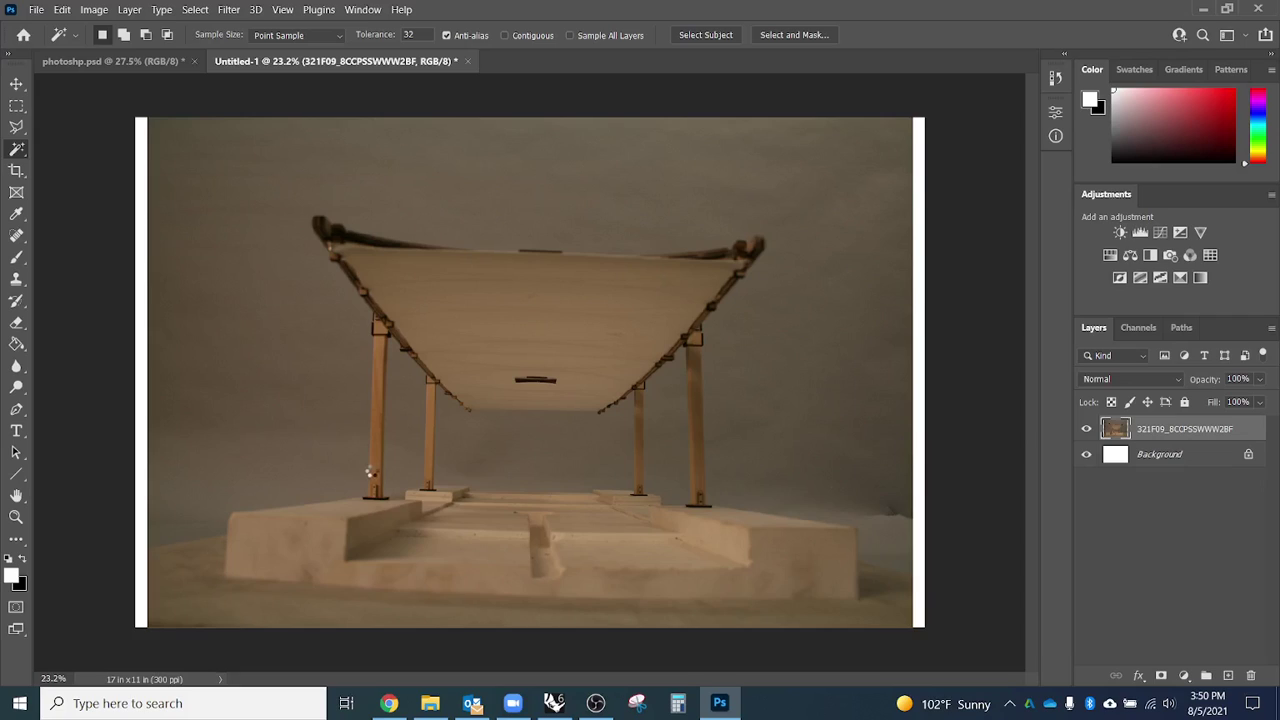
left_click(368, 468)
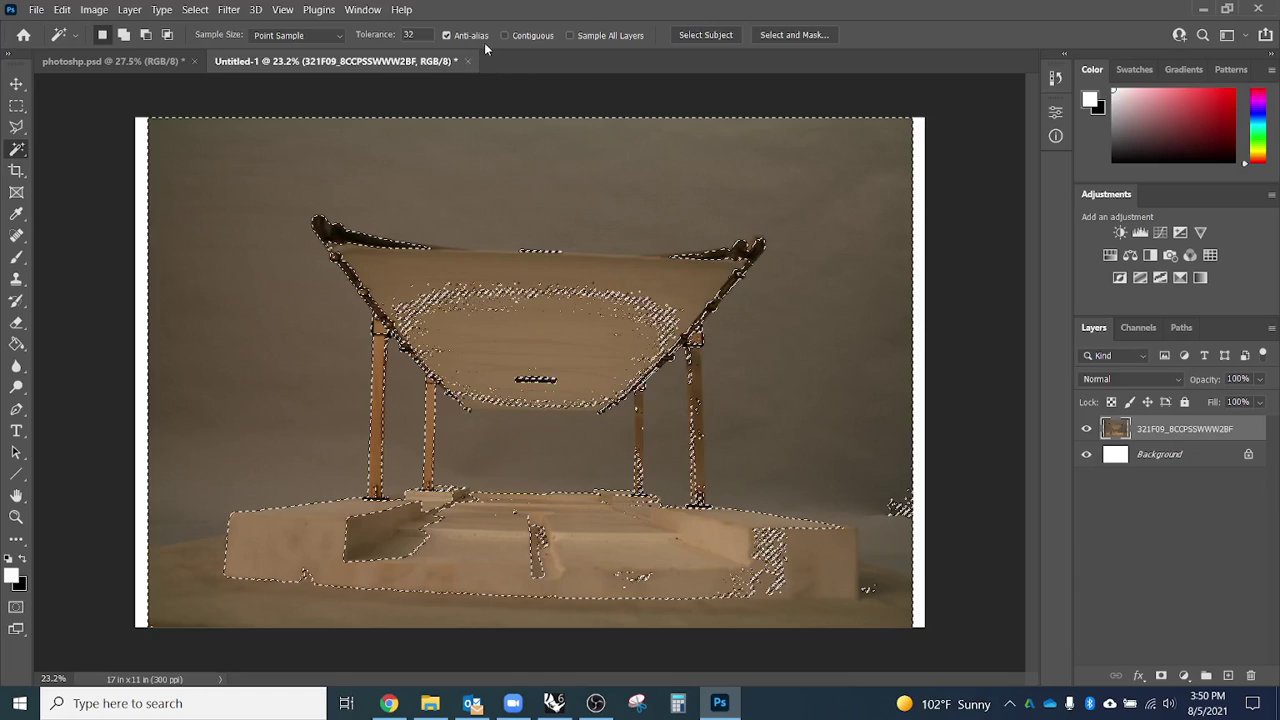
key("ctrl+d")
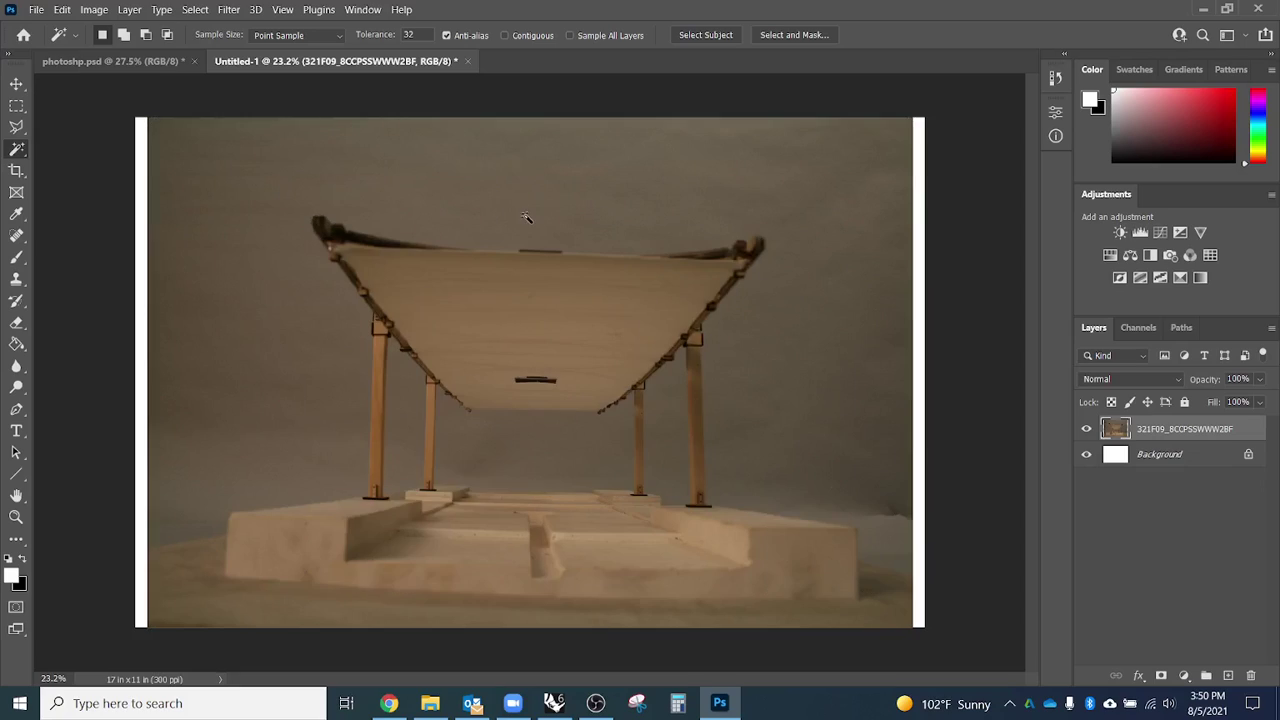
left_click(527, 217)
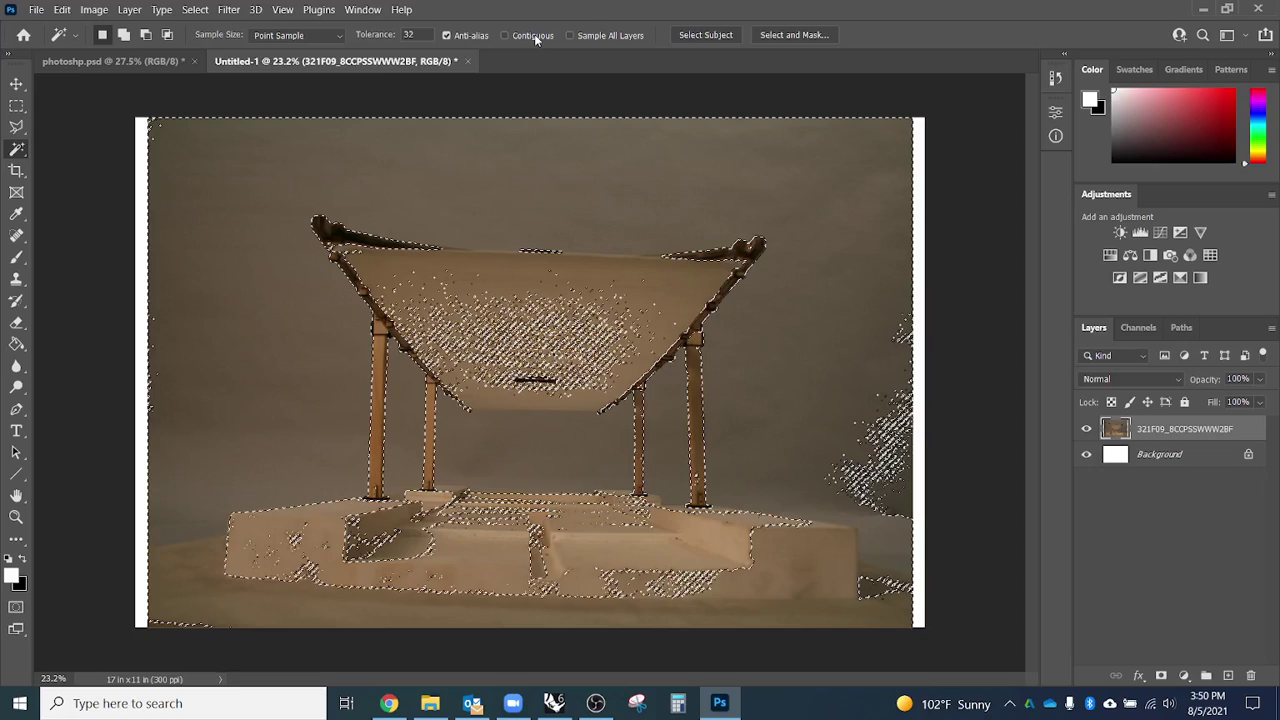
Replace the selection with a Quick Selection of the backdrop left of the pavilion, using a brush enlarged to 175.
right_click(22, 152)
left_click(95, 165)
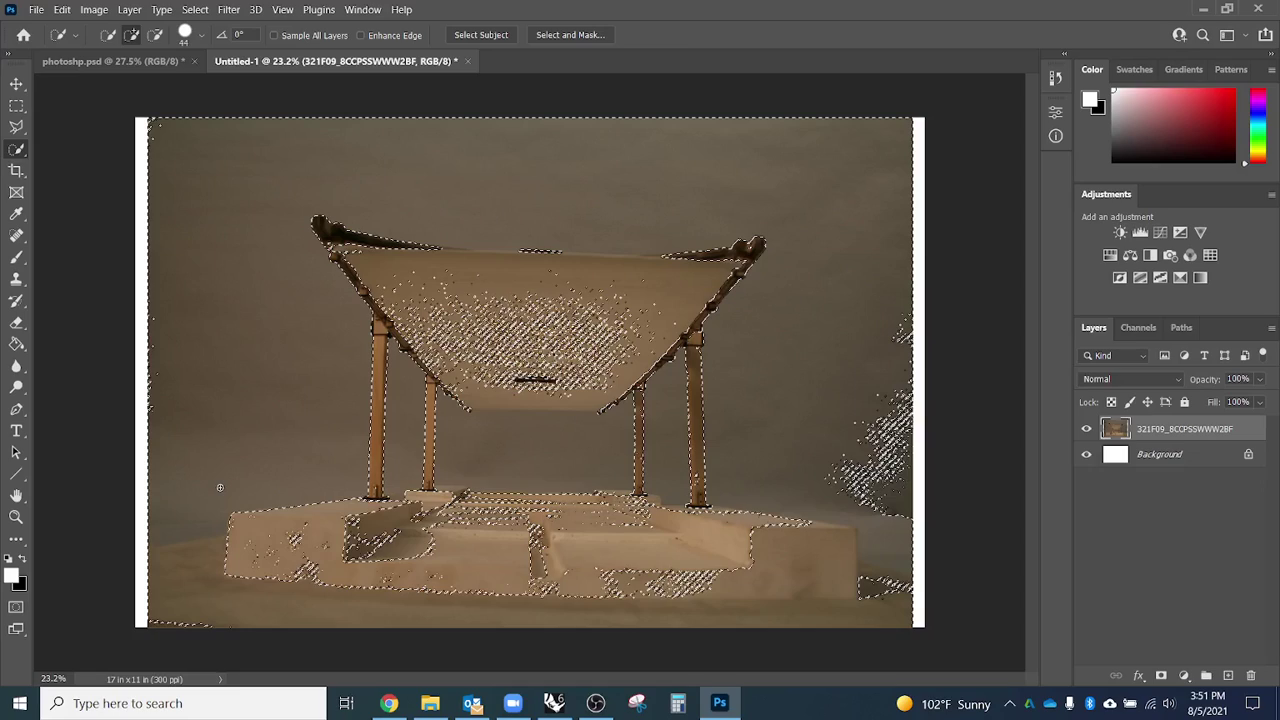
key("ctrl+d")
key("bracketright")
key("bracketright")
key("bracketright")
key("bracketright")
key("bracketright")
key("bracketright")
key("bracketright")
mouse_move(191, 509)
left_mouse_down()
mouse_move(171, 517)
mouse_move(200, 486)
mouse_move(309, 429)
mouse_move(314, 400)
mouse_move(289, 363)
mouse_move(357, 432)
left_mouse_up()
Refine the selection with a size 29 brush, subtracting the two left posts and adding the backdrop between them.
scroll(357, 432, "up", 6)
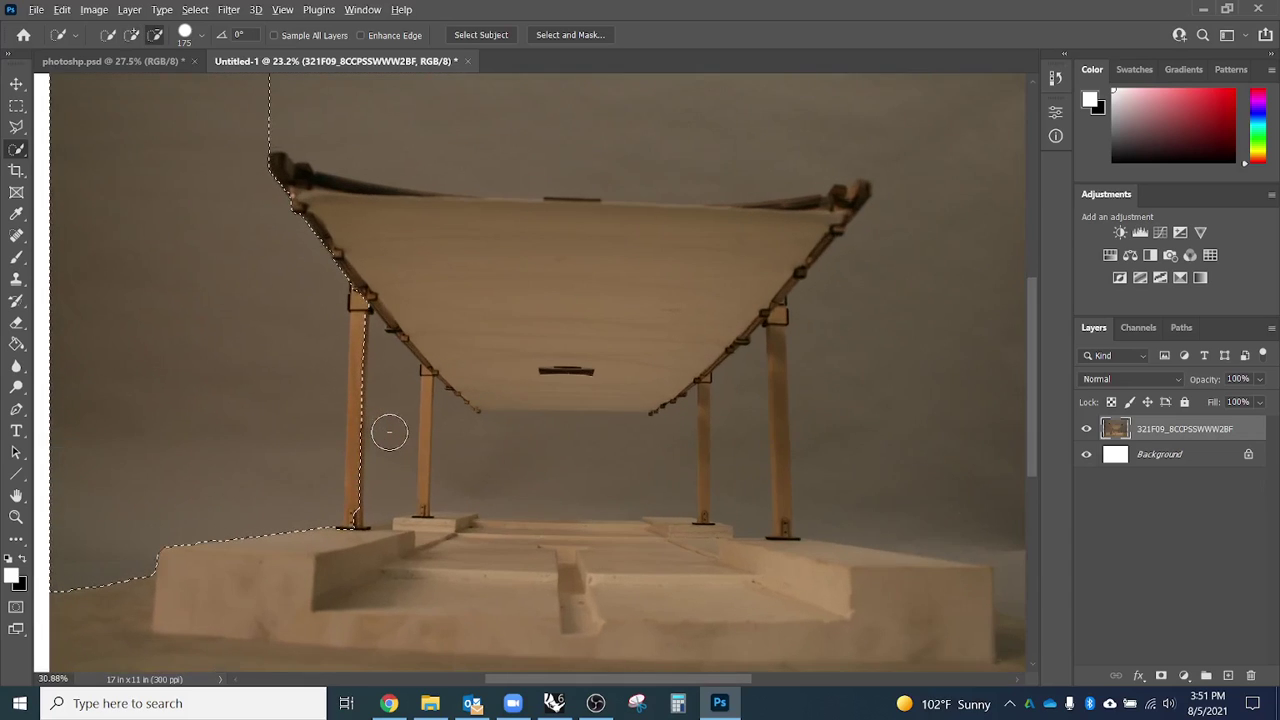
scroll(369, 296, "up", 4)
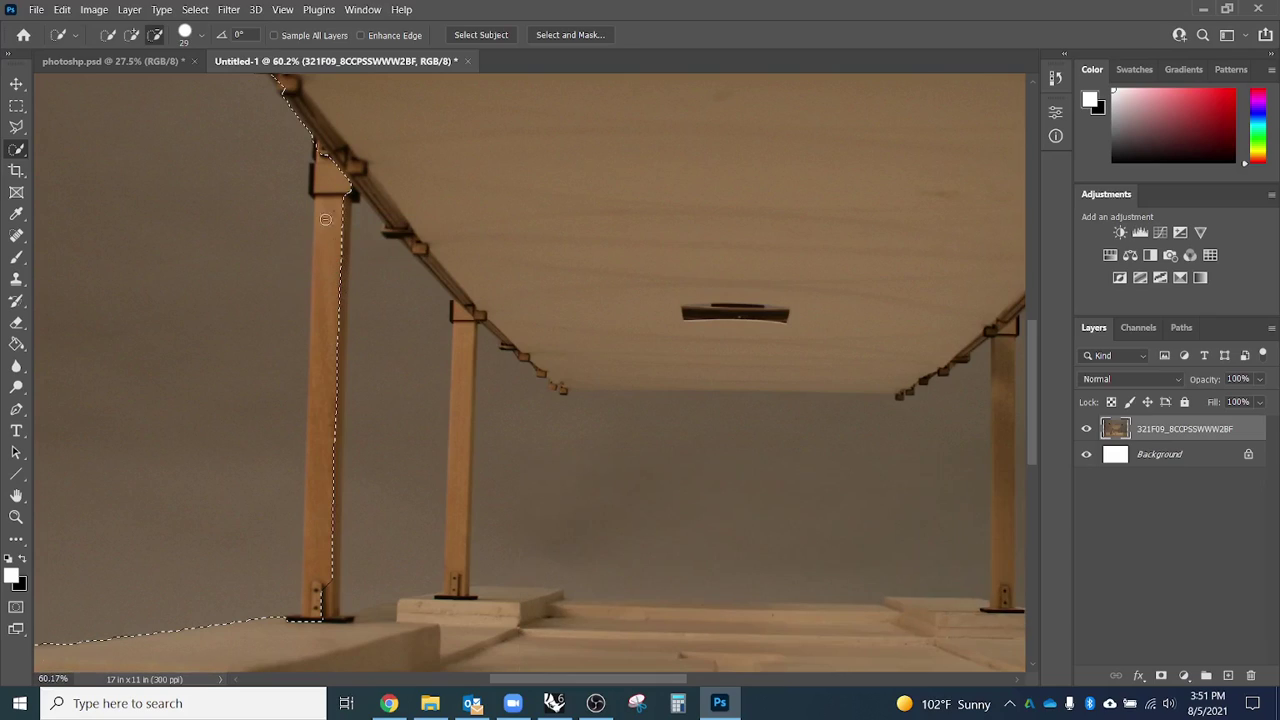
left_click_drag(332, 192, 318, 597)
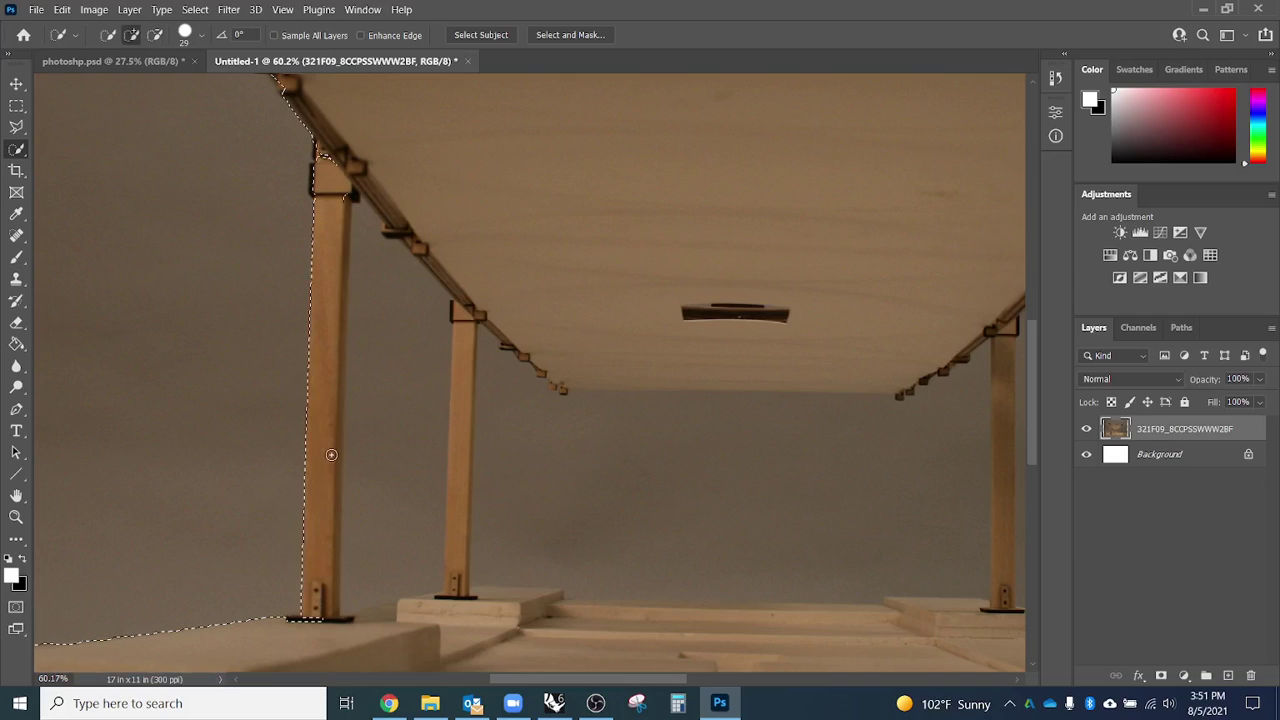
mouse_move(332, 158)
left_mouse_down()
mouse_move(323, 149)
mouse_move(326, 166)
left_mouse_up()
mouse_move(357, 214)
left_mouse_down()
mouse_move(399, 478)
mouse_move(400, 571)
mouse_move(377, 566)
mouse_move(447, 597)
mouse_move(465, 294)
mouse_move(408, 234)
left_mouse_up()
key("alt")
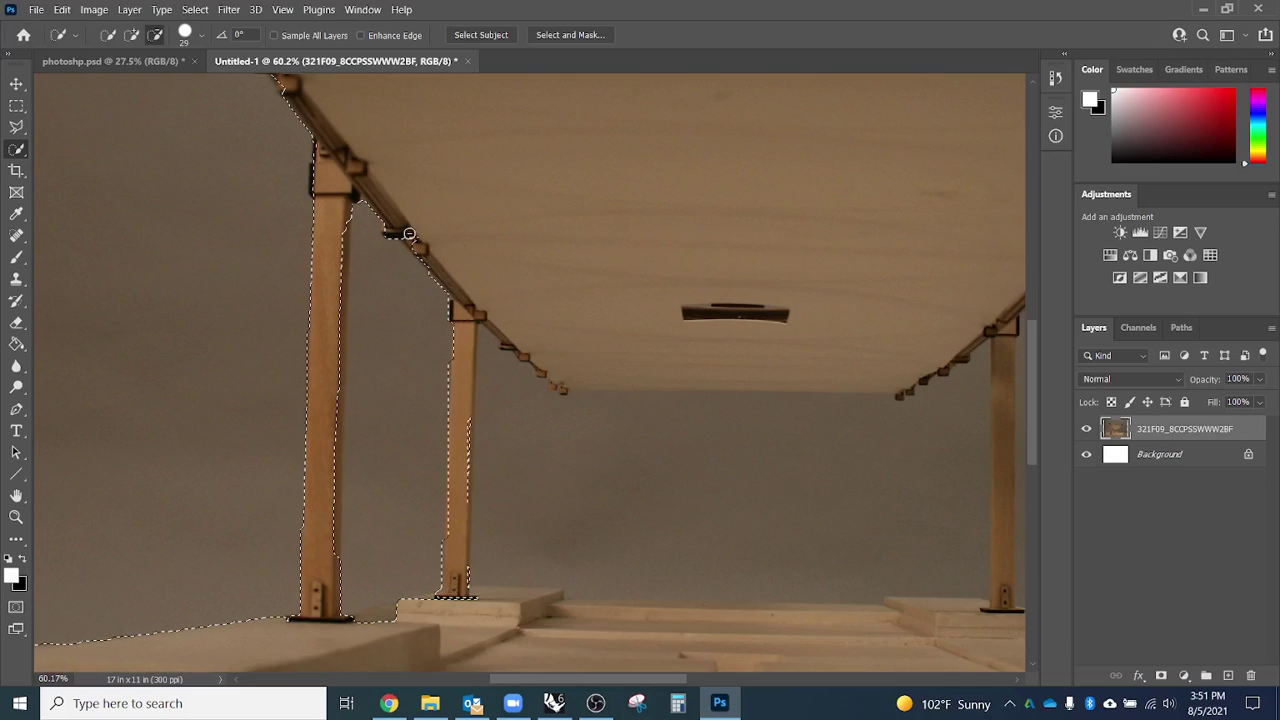
left_click(462, 399)
Try to select the backdrop using the Magic Wand at tolerance 32 with Contiguous enabled, clearing the selection after each attempt.
scroll(462, 399, "down", 5)
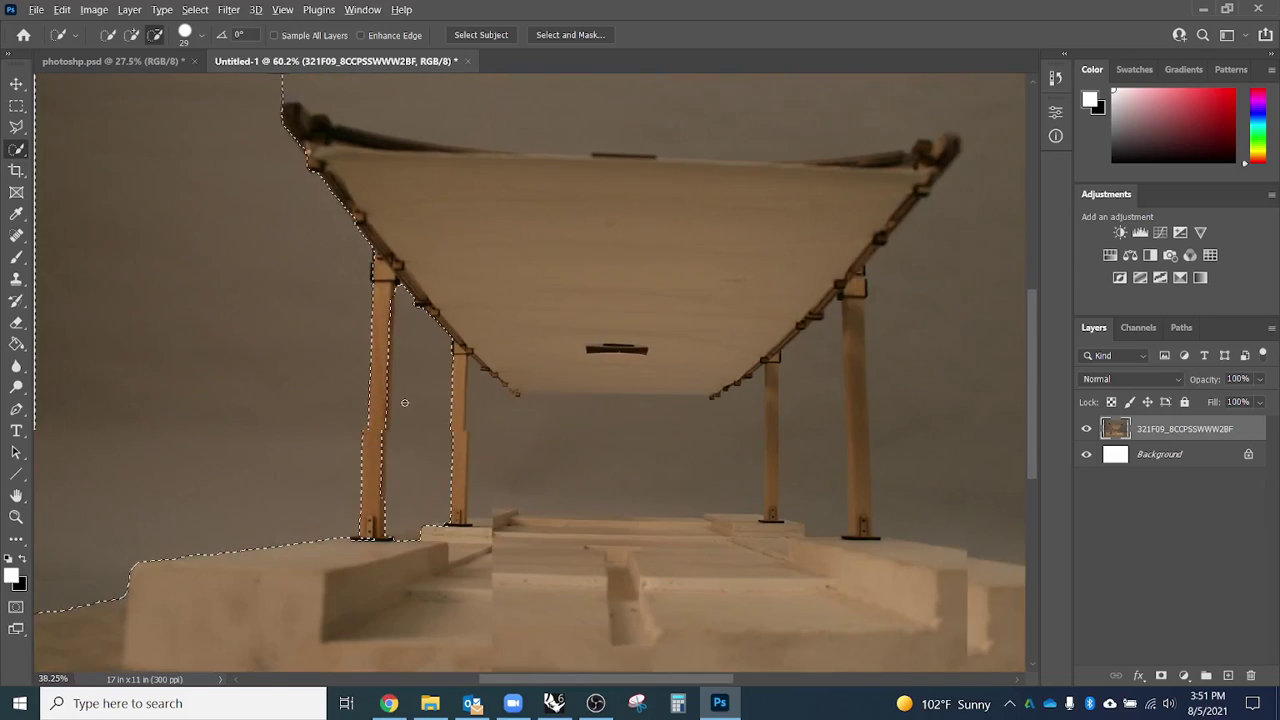
scroll(406, 514, "up", 4)
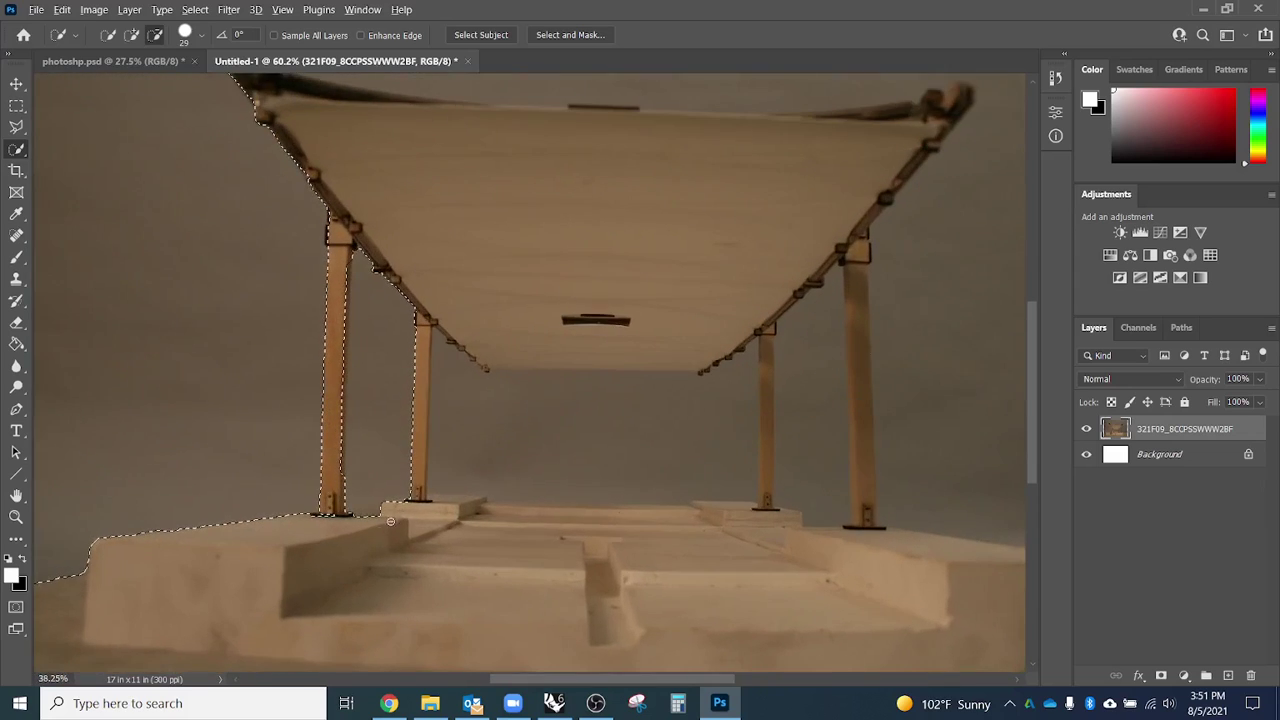
scroll(321, 537, "down", 4)
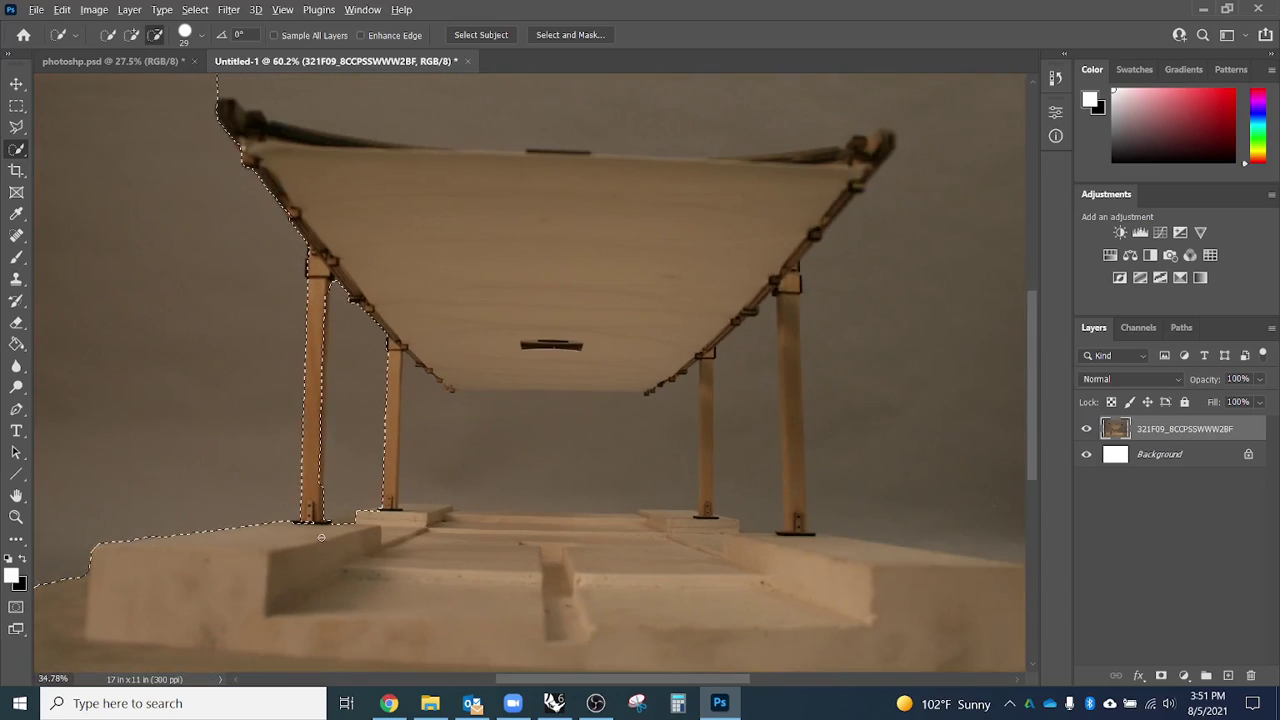
right_click(16, 148)
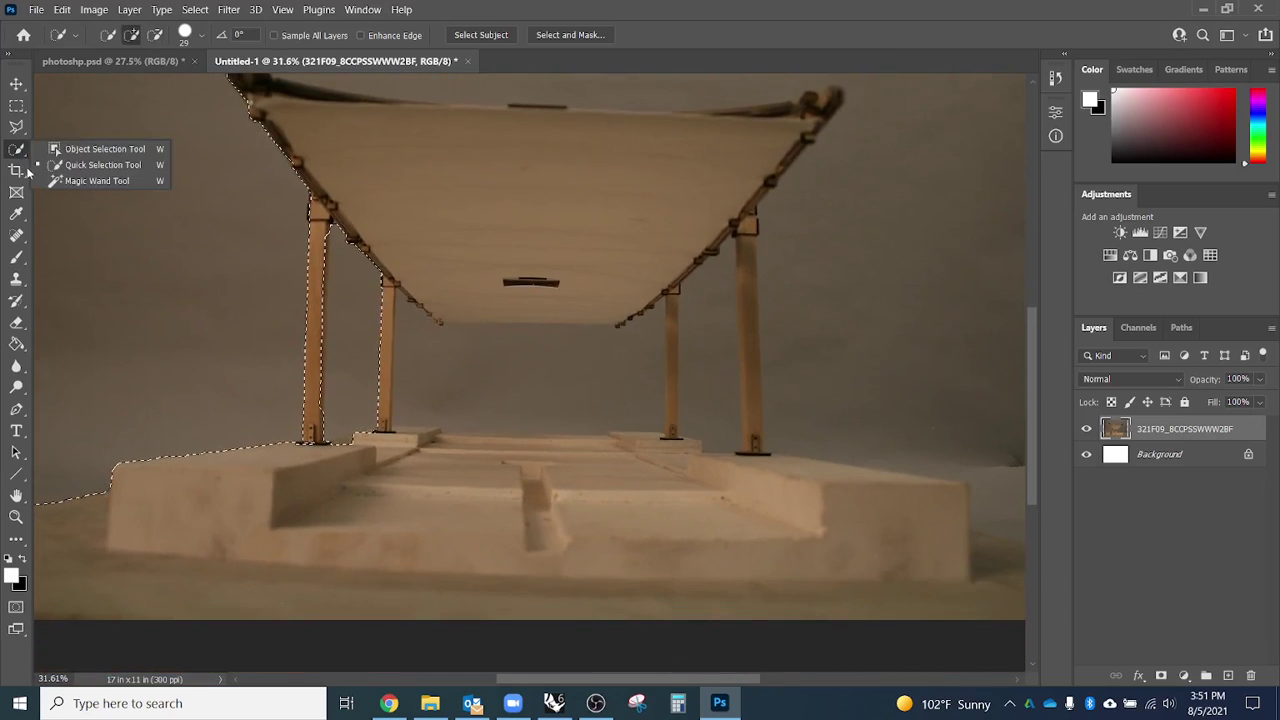
left_click(60, 180)
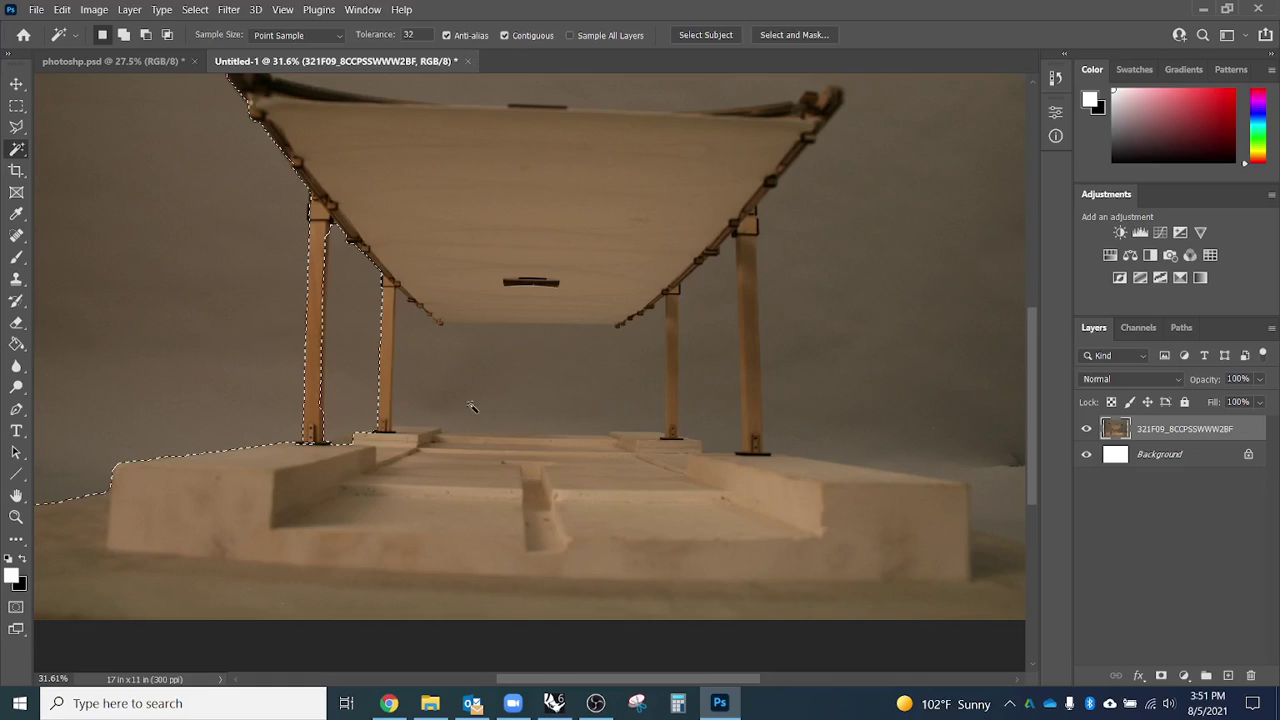
left_click(513, 556)
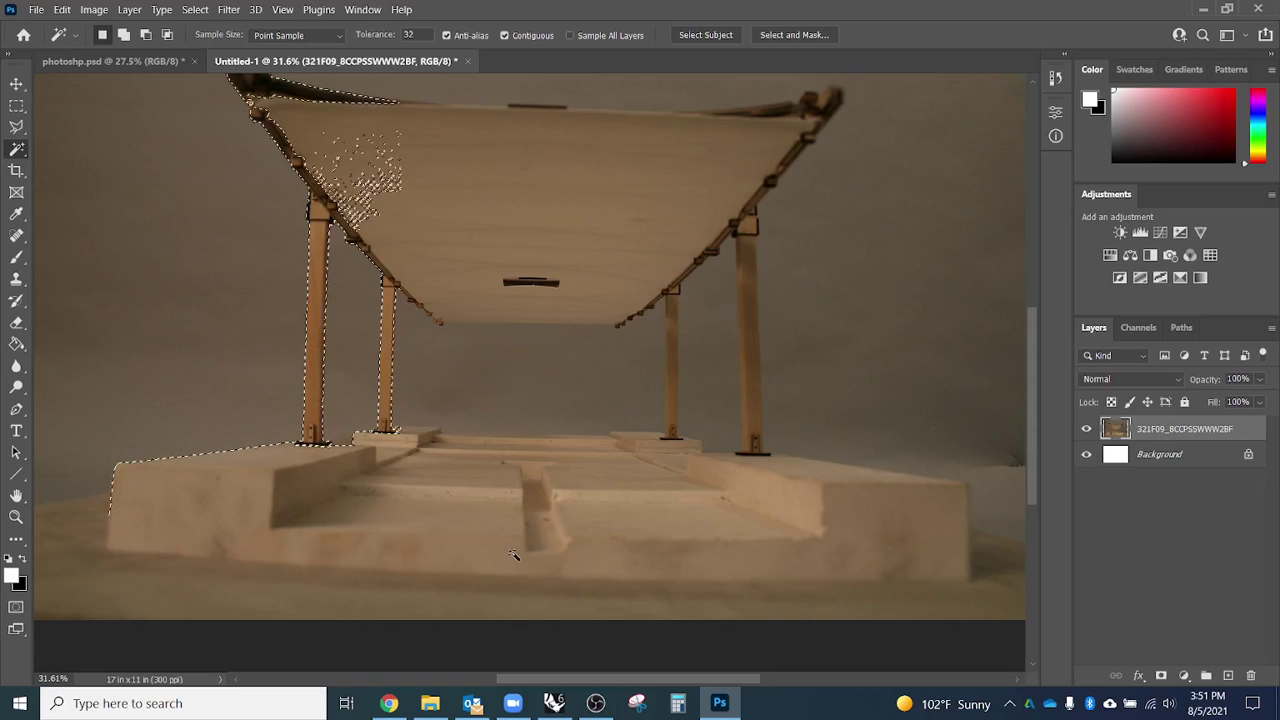
key("ctrl+d")
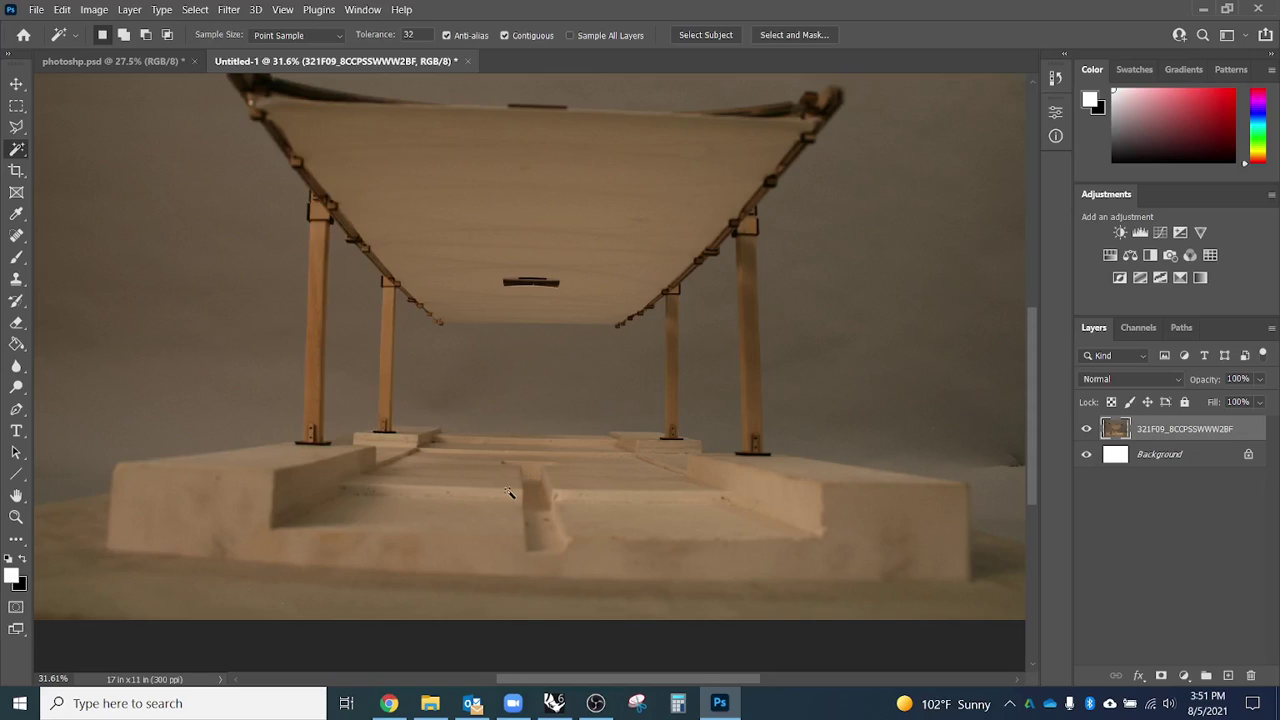
left_click(485, 395)
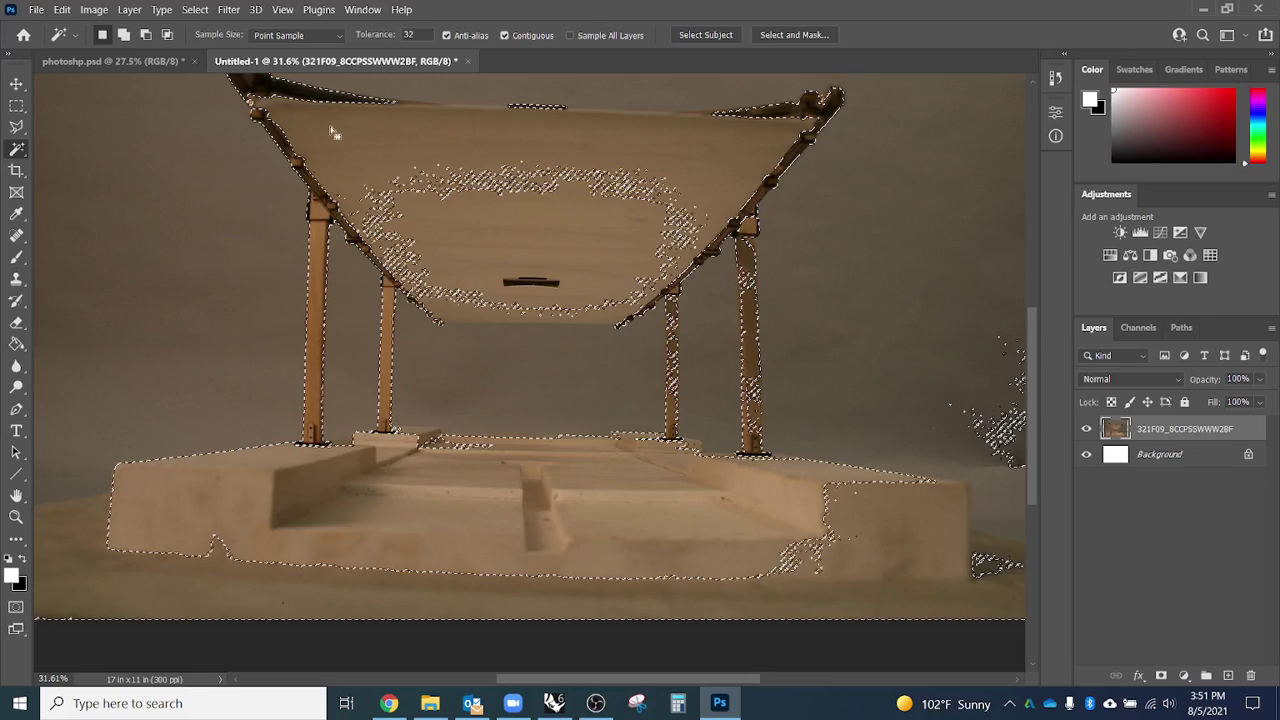
key("ctrl+d")
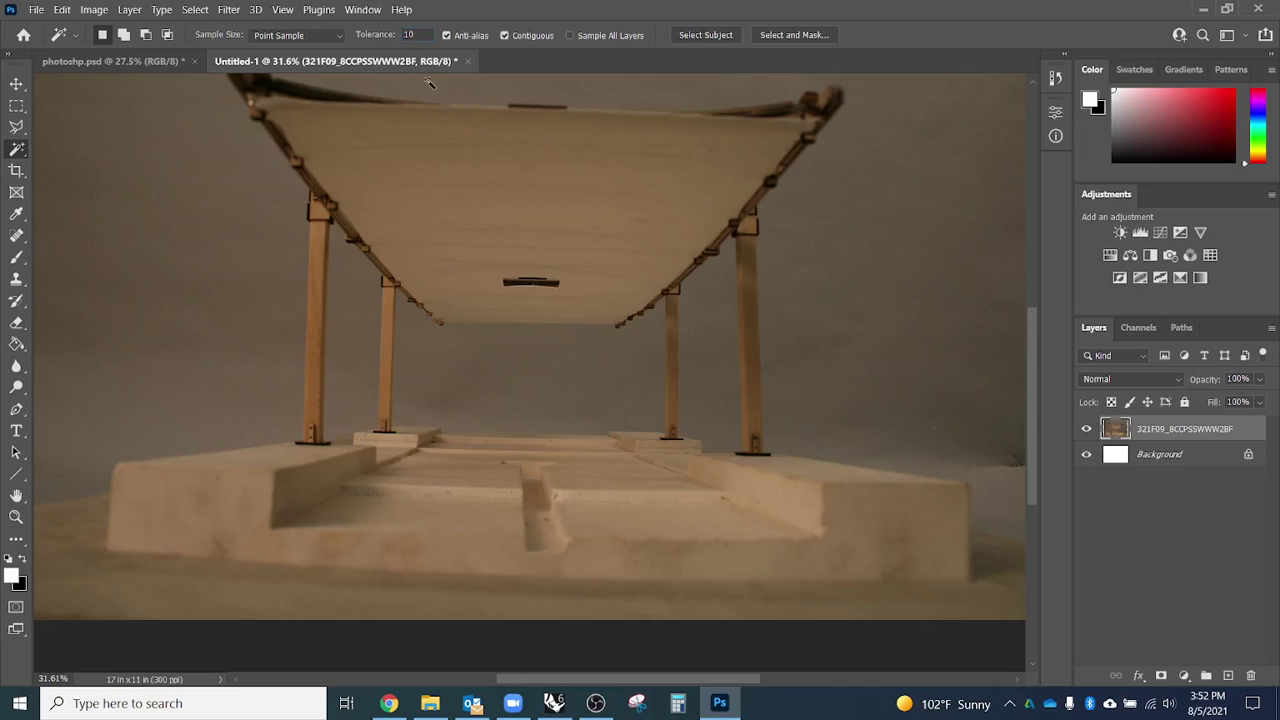
Set the Magic Wand tolerance to 10 and select the backdrop area framed by the two rear posts.
left_click(486, 397)
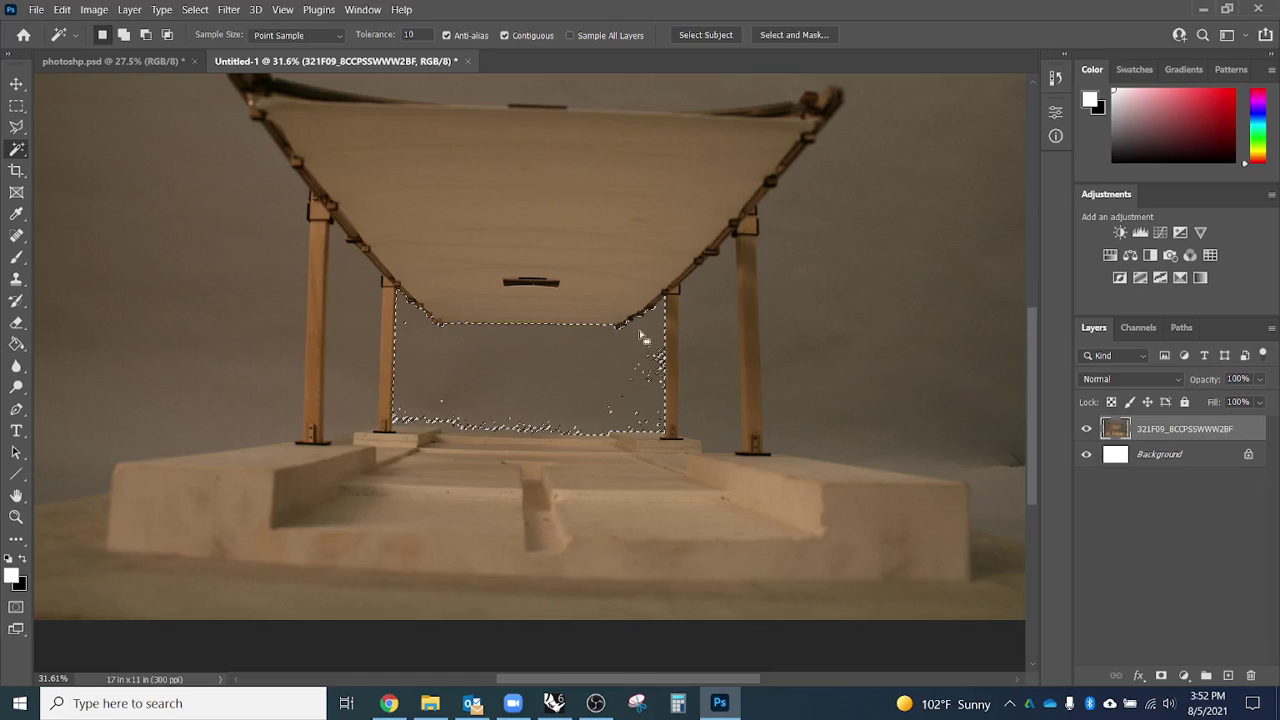
key("alt")
scroll(603, 447, "up", 5)
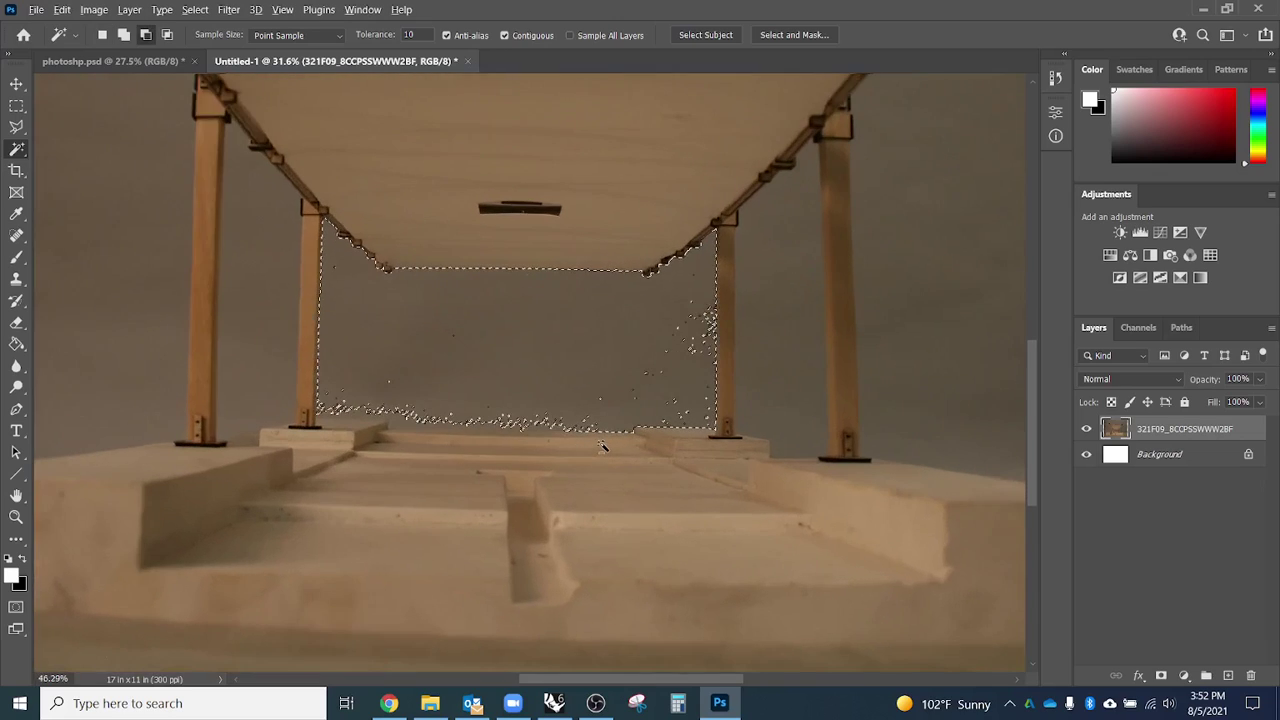
Add the unselected specks and lower edge of the backdrop between the two rear posts to the selection.
scroll(603, 447, "up", 3)
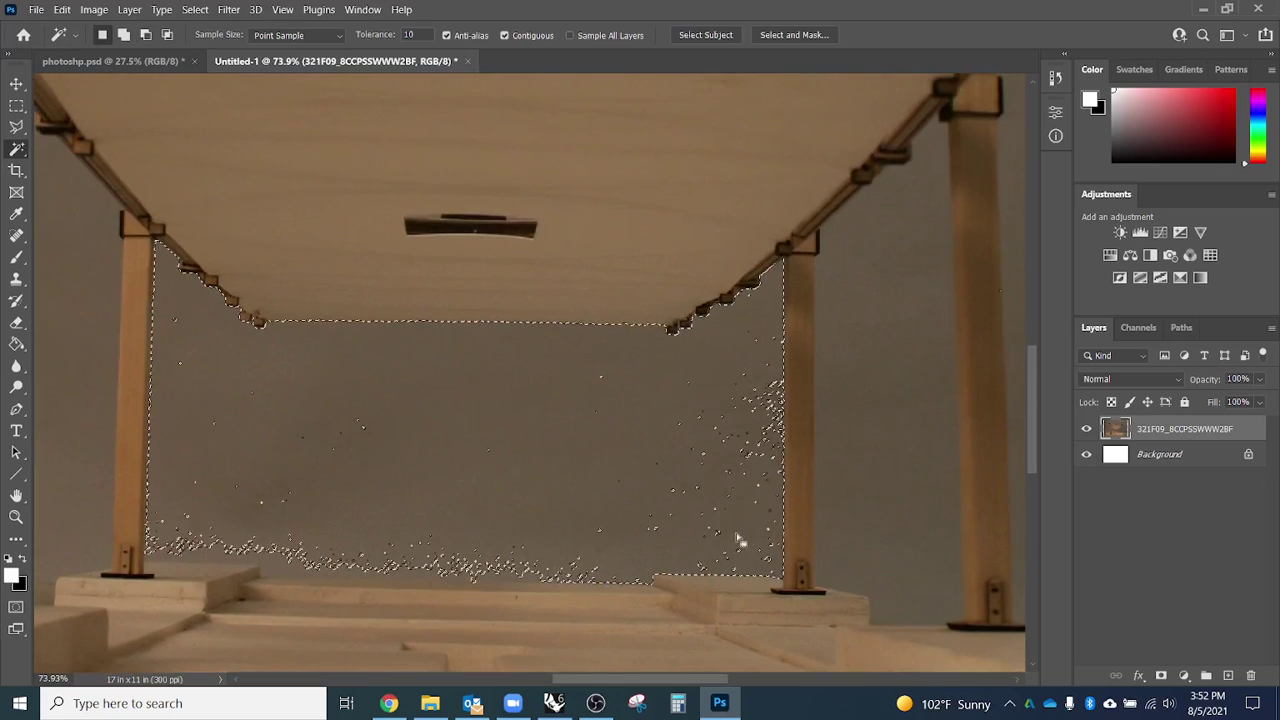
key("shift")
left_click(518, 584, "shift")
left_click(772, 419, "shift")
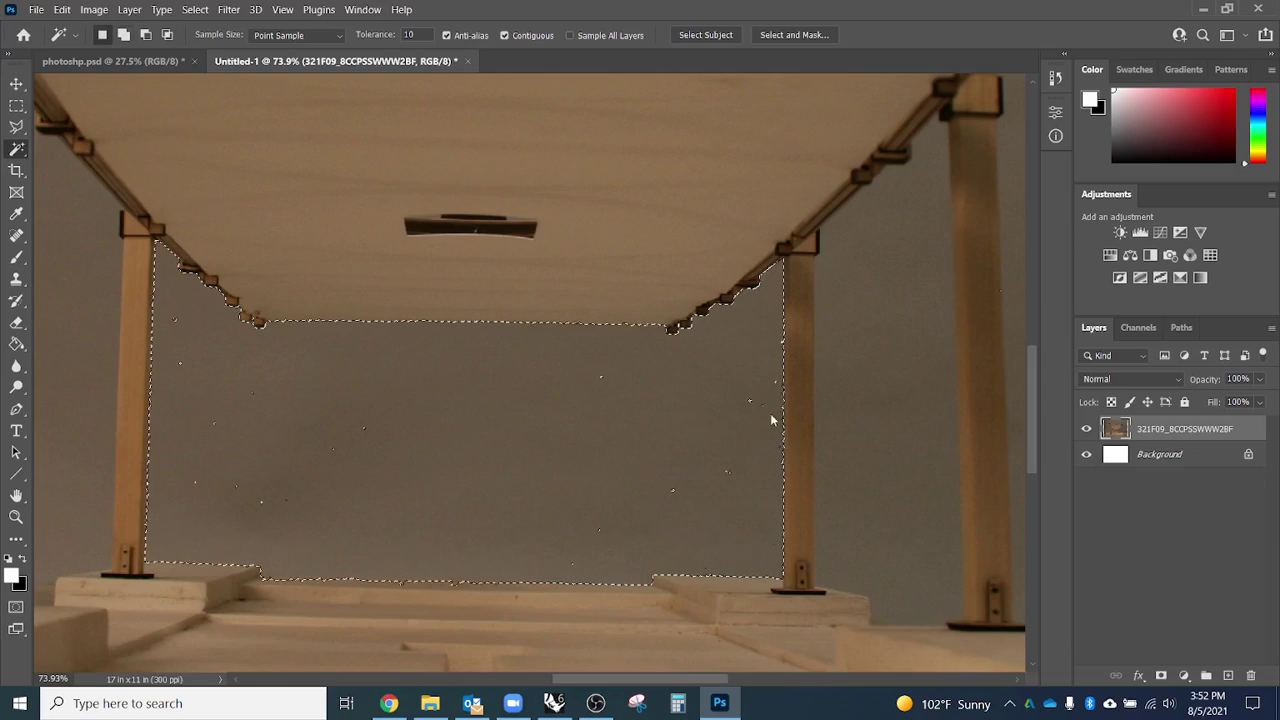
left_click(717, 443, "shift")
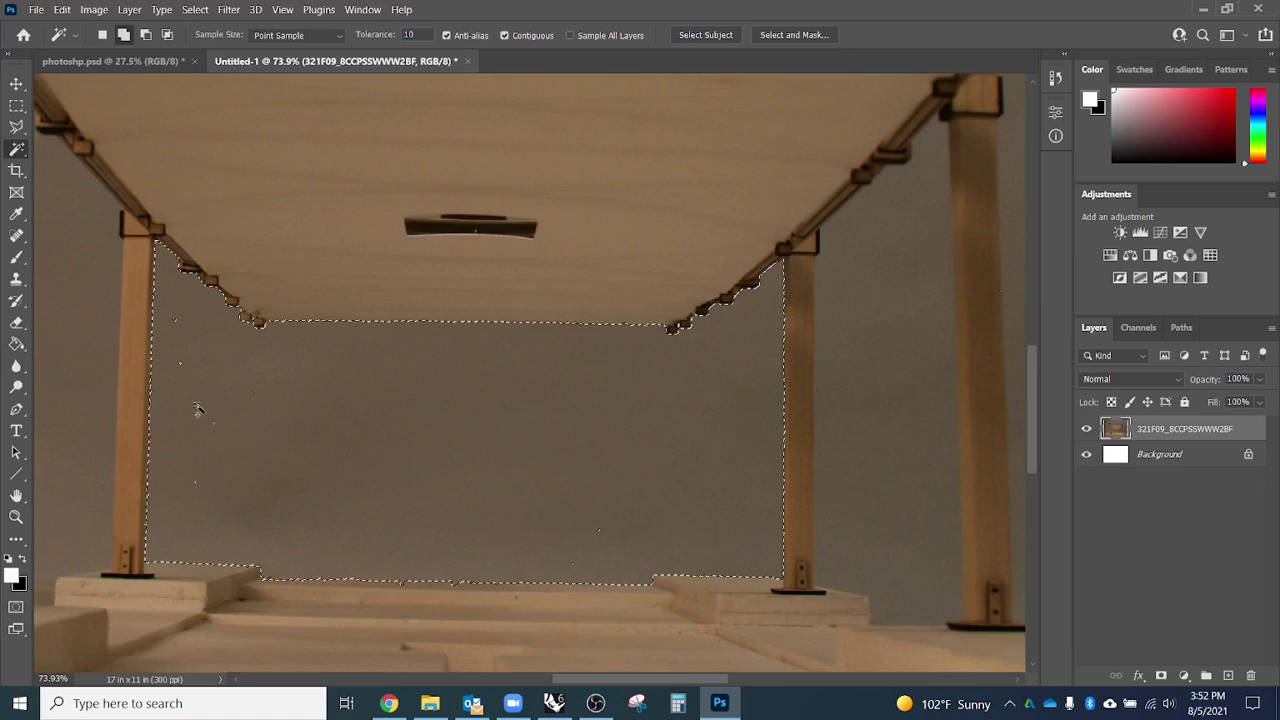
left_click(182, 366, "shift")
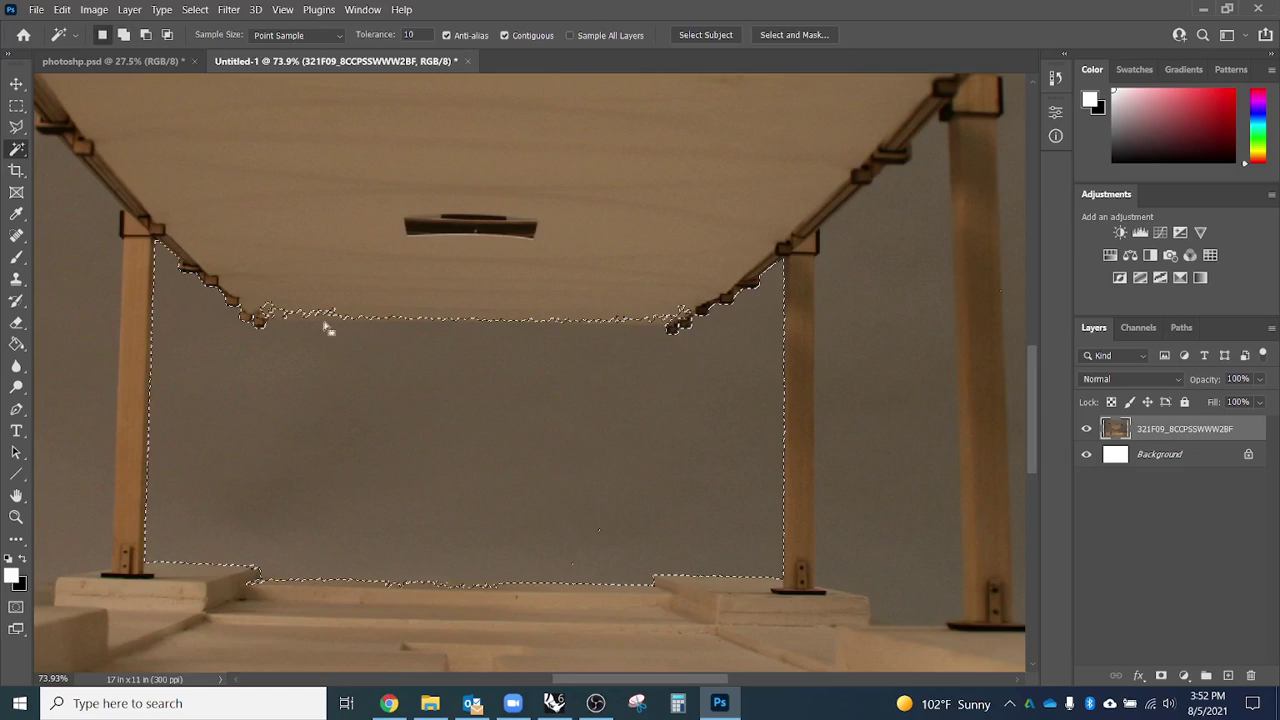
left_click(481, 369)
Add the backdrop visible between the two left posts to the selection, down to the edge of the base.
scroll(801, 440, "down", 2)
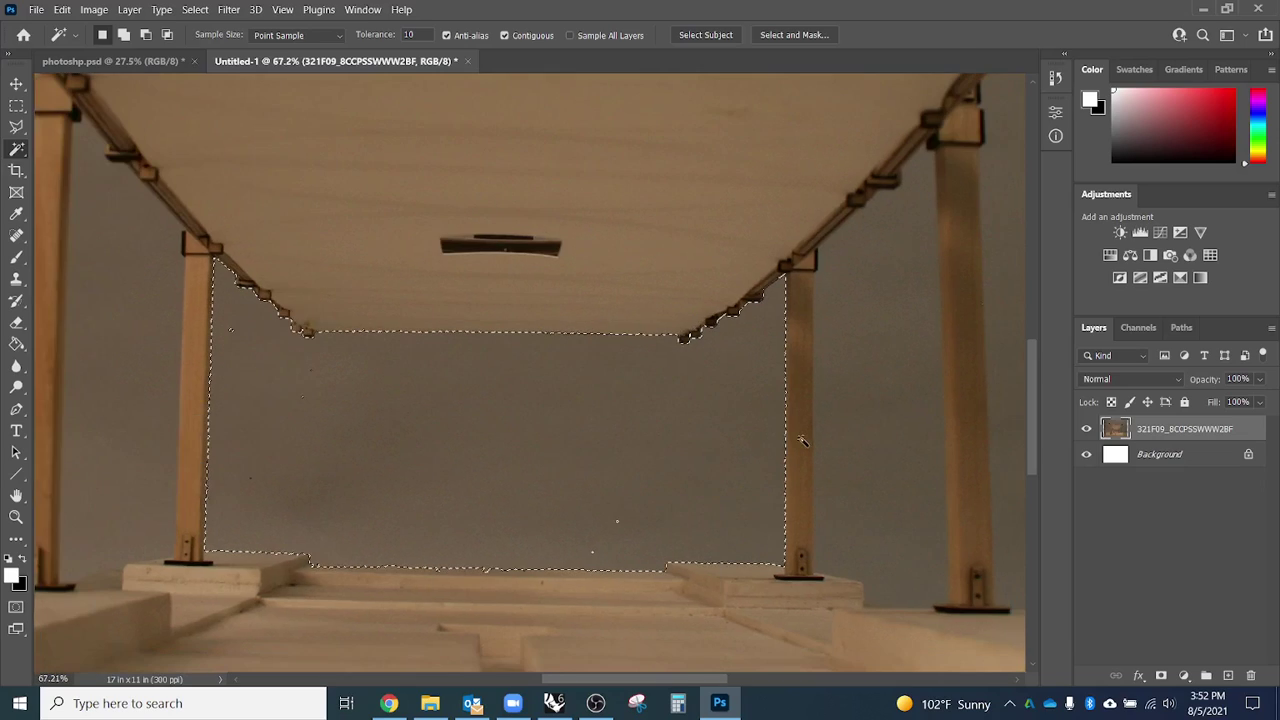
key("shift")
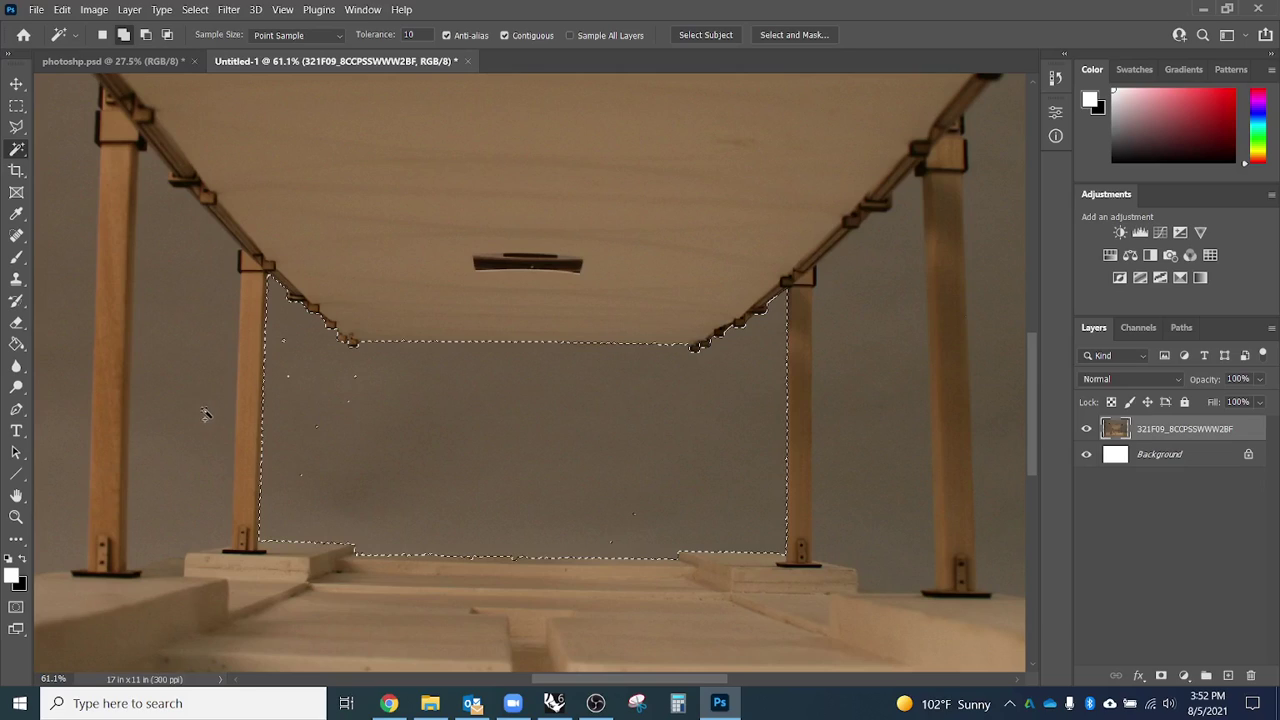
left_click(213, 457)
scroll(200, 500, "down", 1)
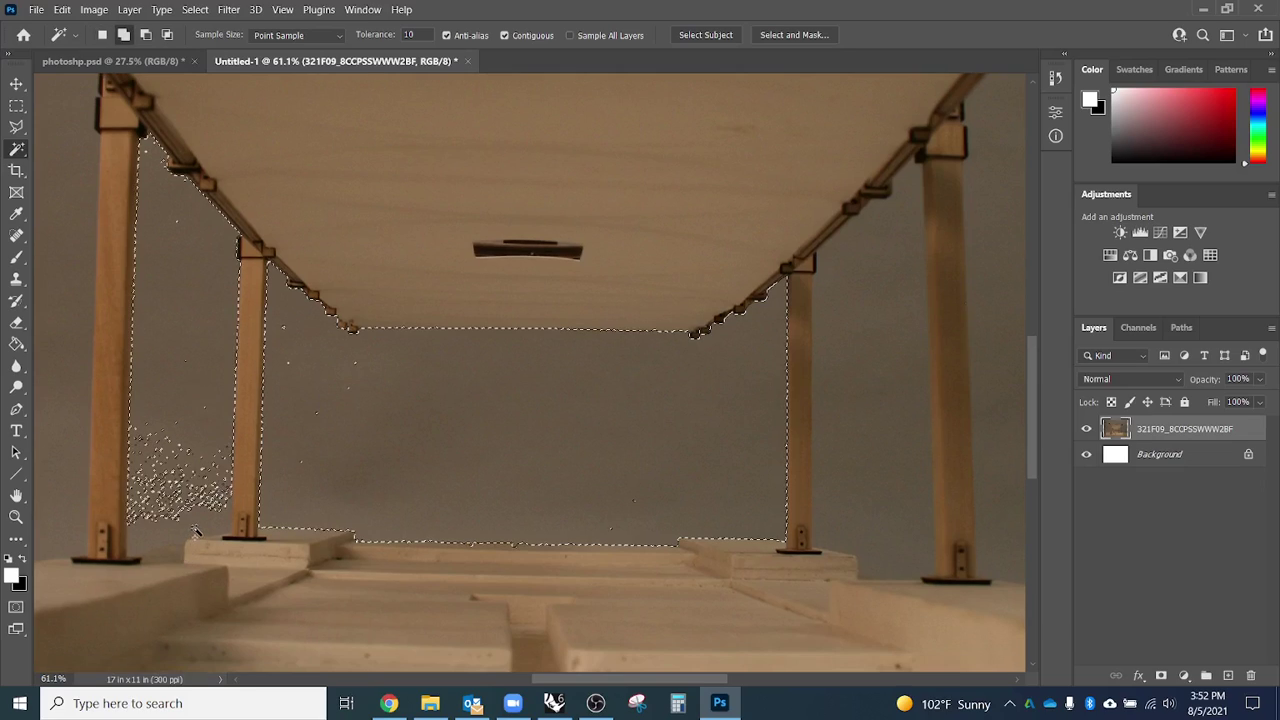
left_click(196, 532)
scroll(172, 508, "down", 2)
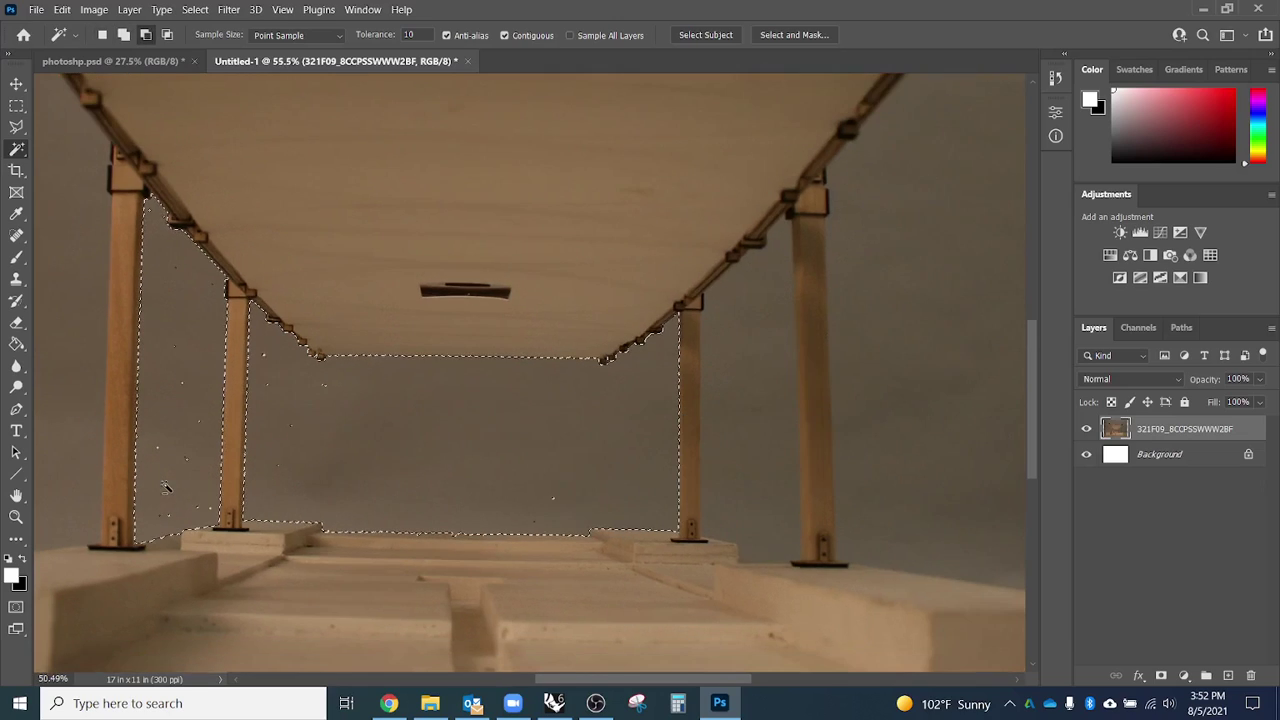
Extend the selection over the backdrop between the two right posts and the open area right of the pavilion.
scroll(166, 487, "down", 3)
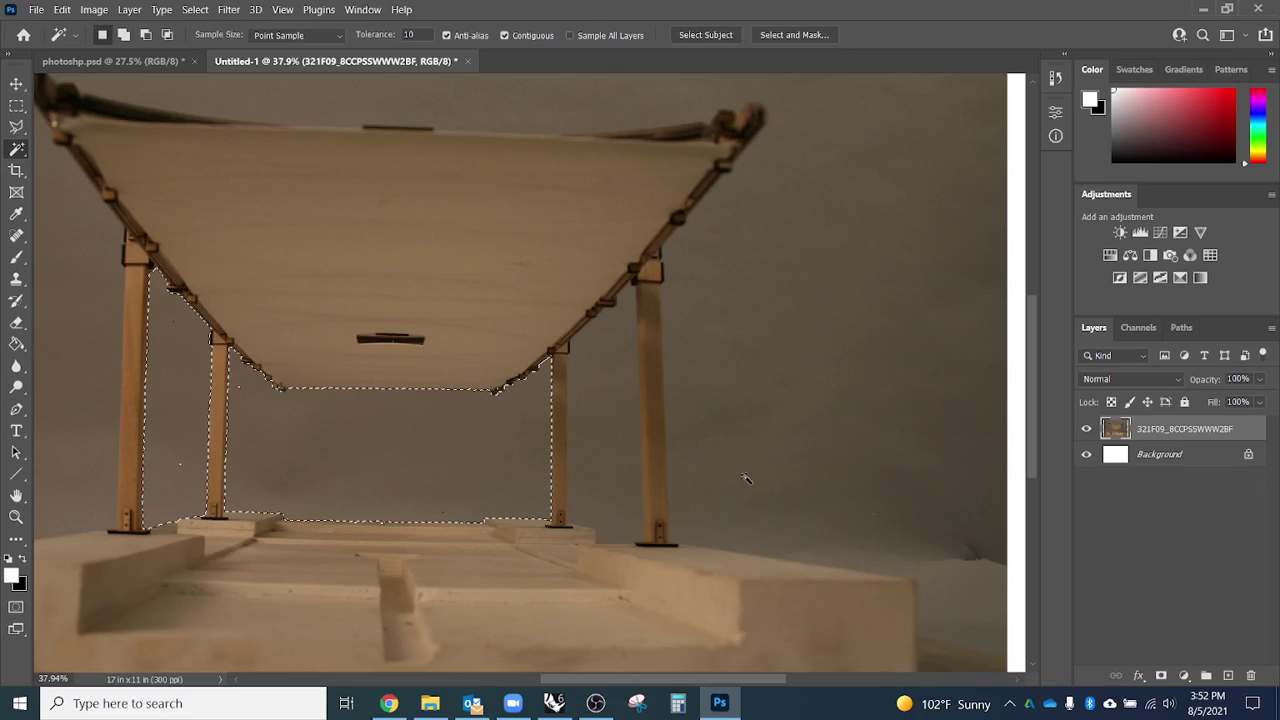
scroll(746, 478, "down", 2)
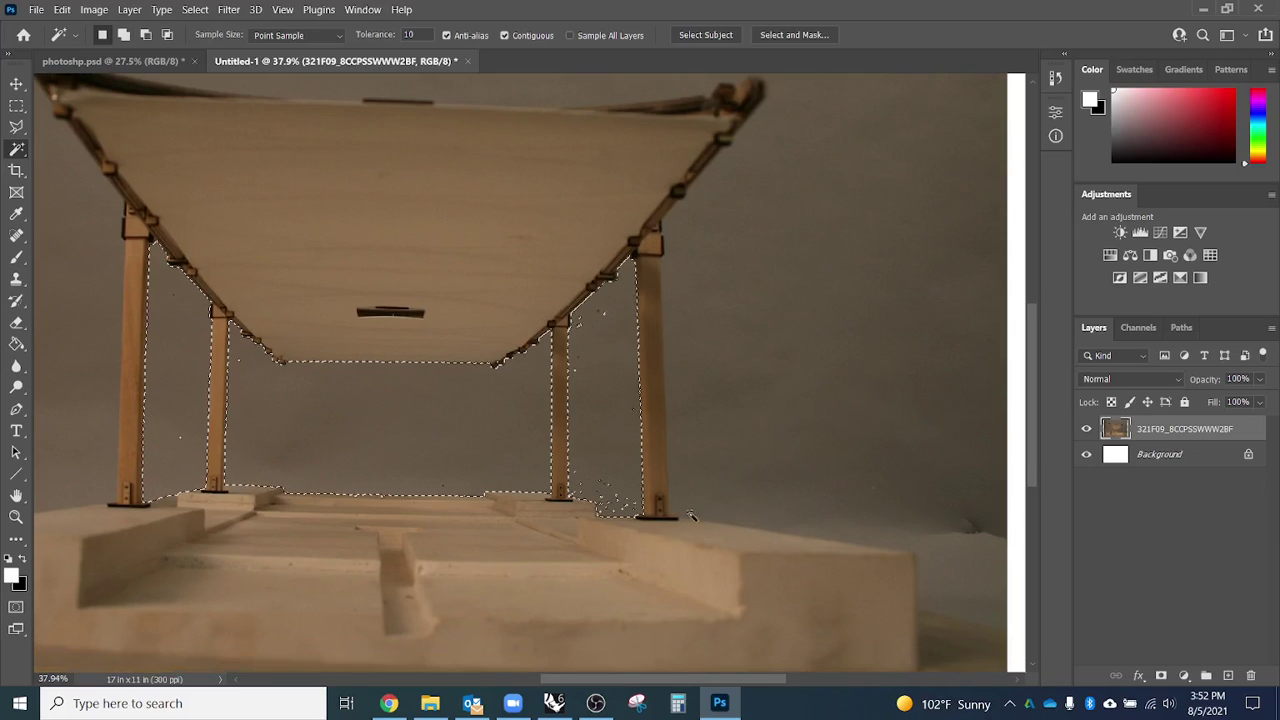
left_click(757, 478, "shift")
scroll(757, 478, "up", 1)
scroll(757, 480, "up", 1)
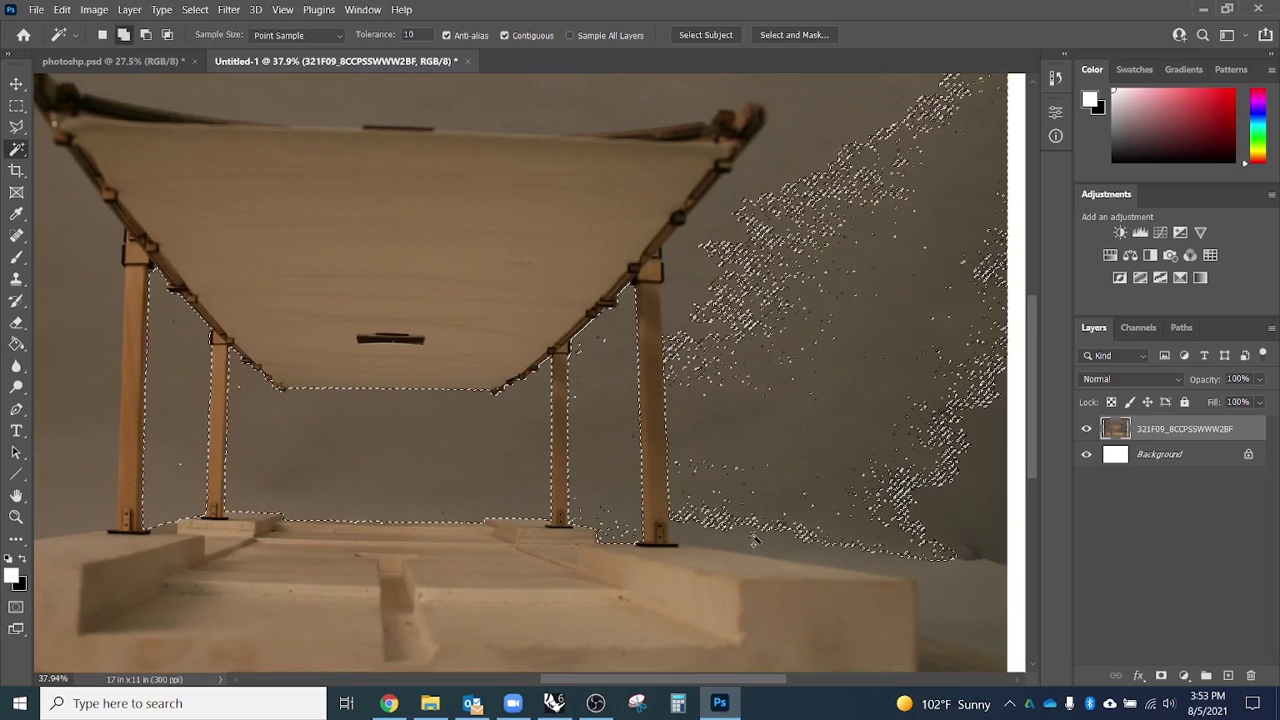
left_click(755, 537, "shift")
scroll(757, 543, "up", 1)
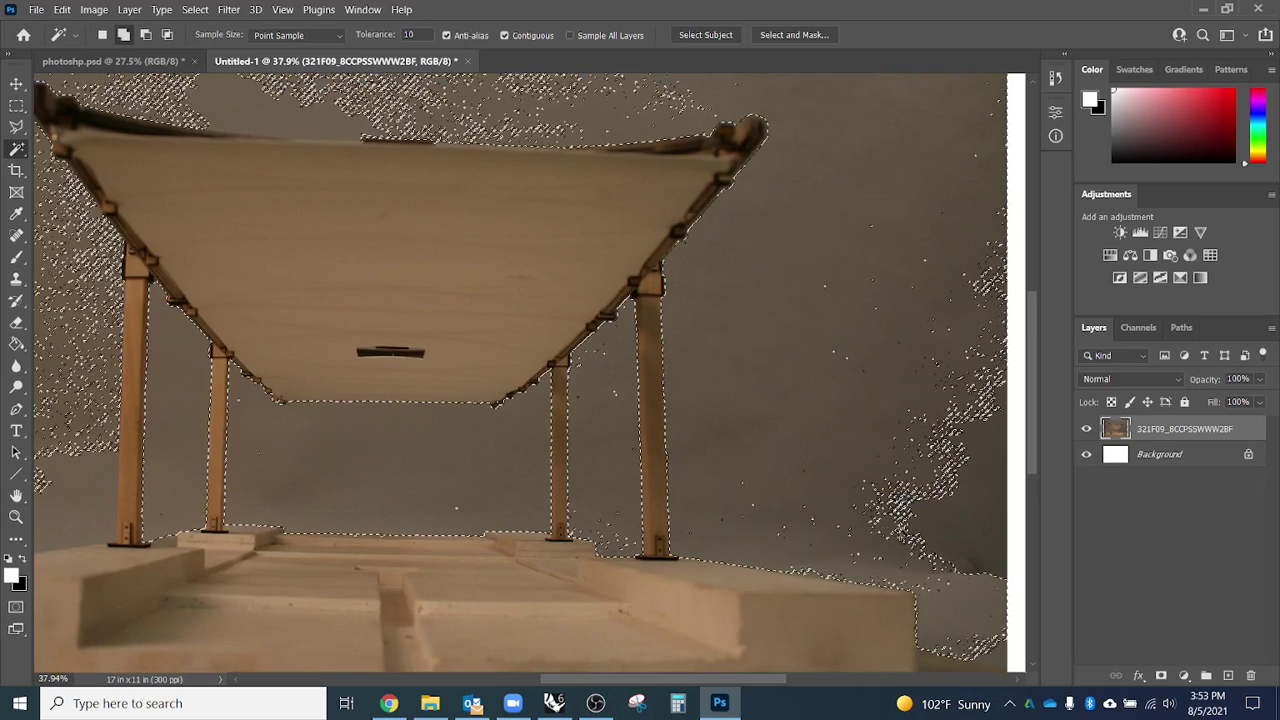
left_click(941, 541, "alt")
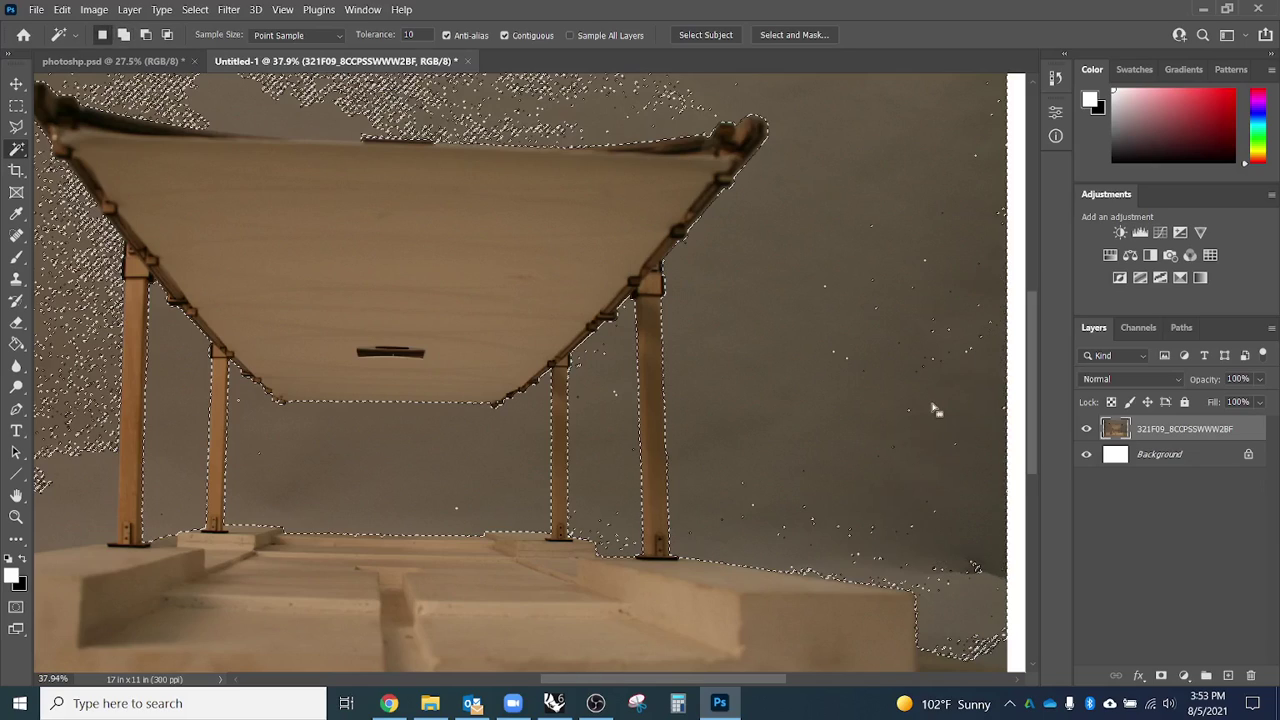
Add the shadowed ground beside and below the right end of the base to the selection.
scroll(934, 406, "down", 5)
scroll(949, 464, "down", 10)
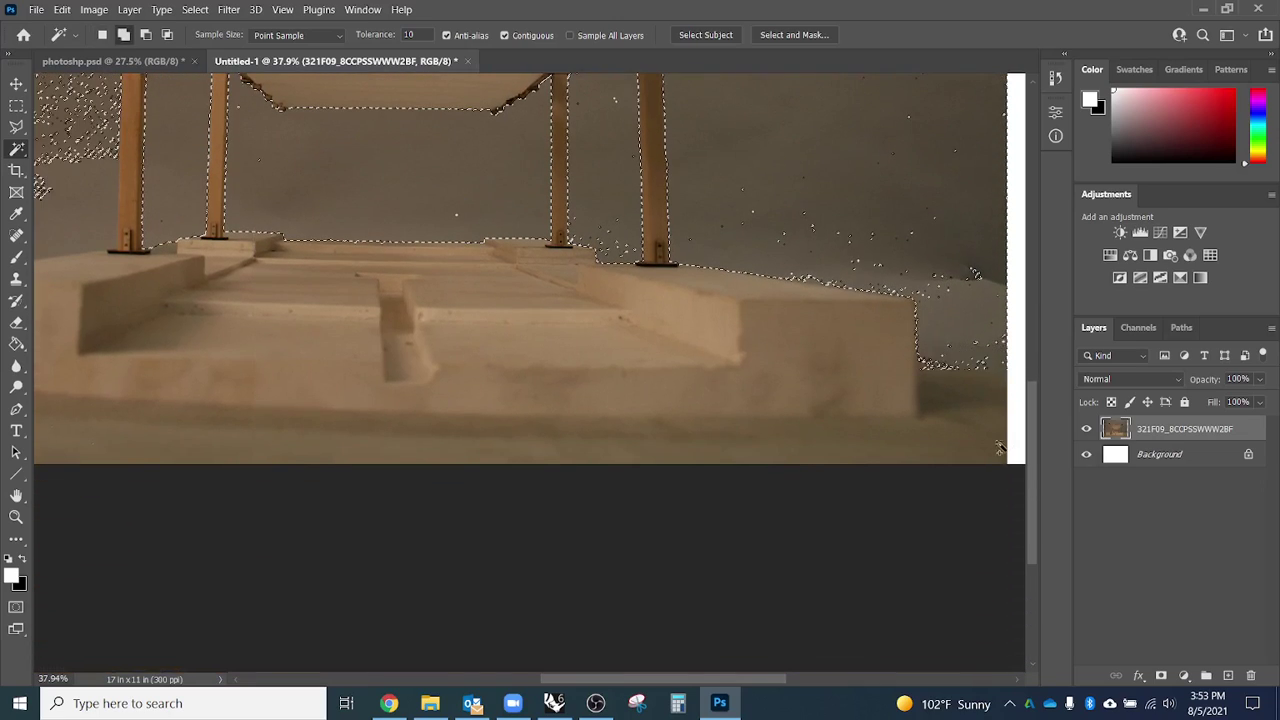
left_click(963, 408, "shift")
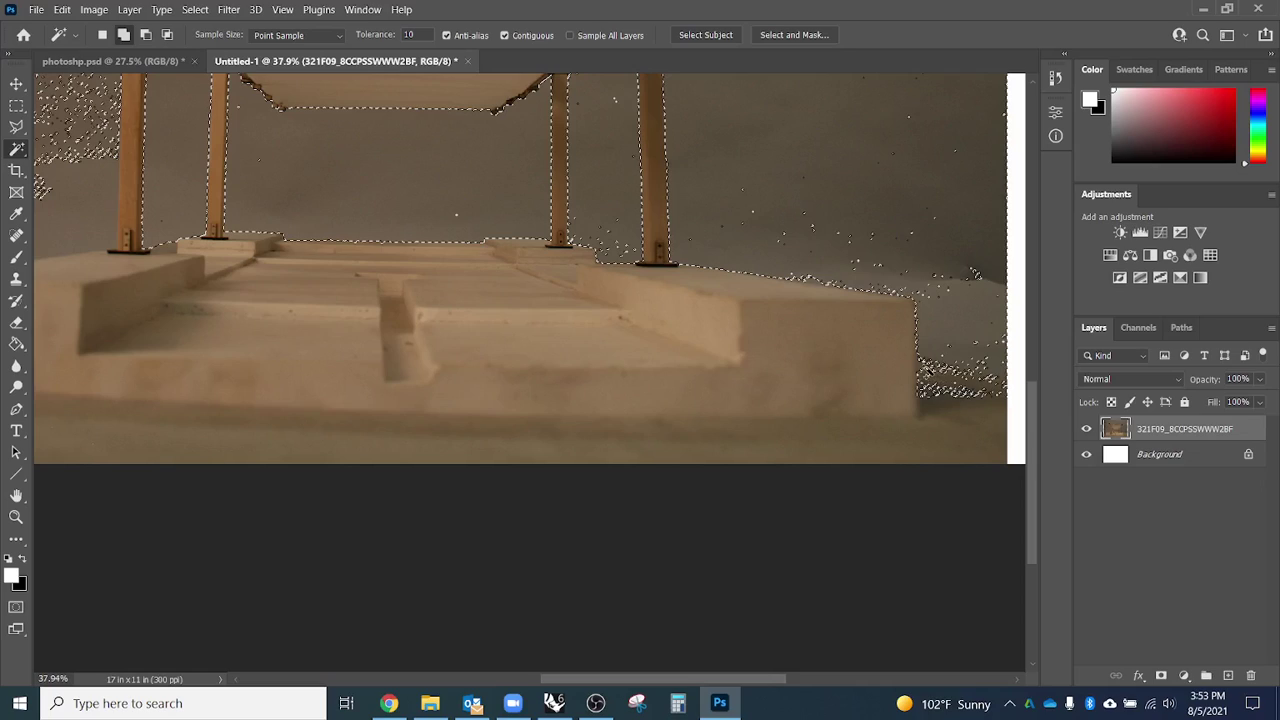
left_click(981, 452, "shift")
left_click(973, 435, "shift")
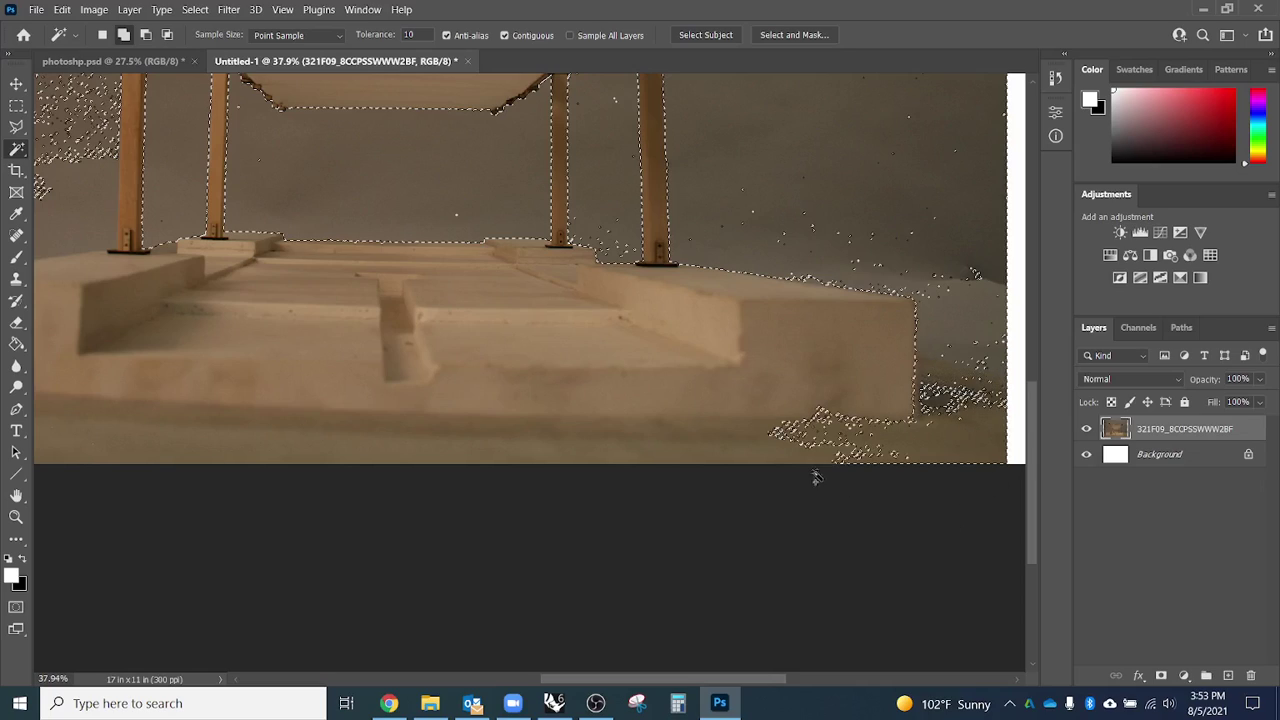
Extend the selection along the strip of ground in front of the base.
left_click(757, 458, "shift")
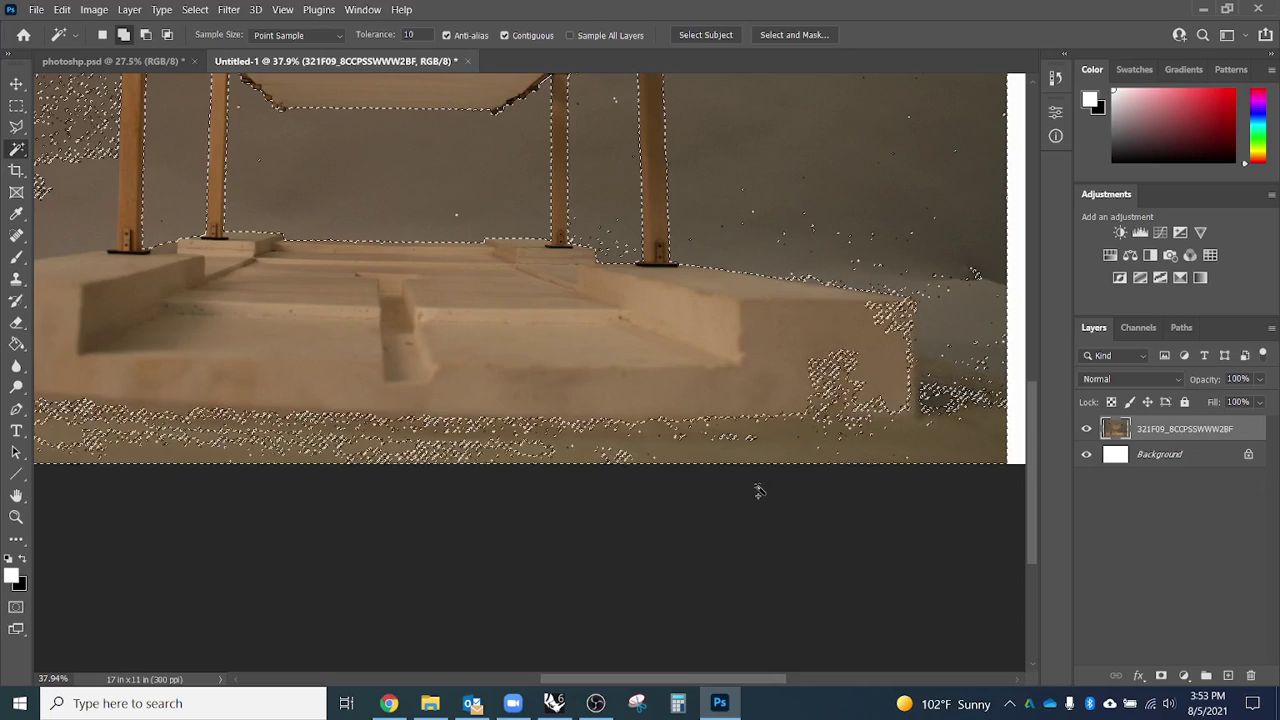
left_click(851, 452, "alt")
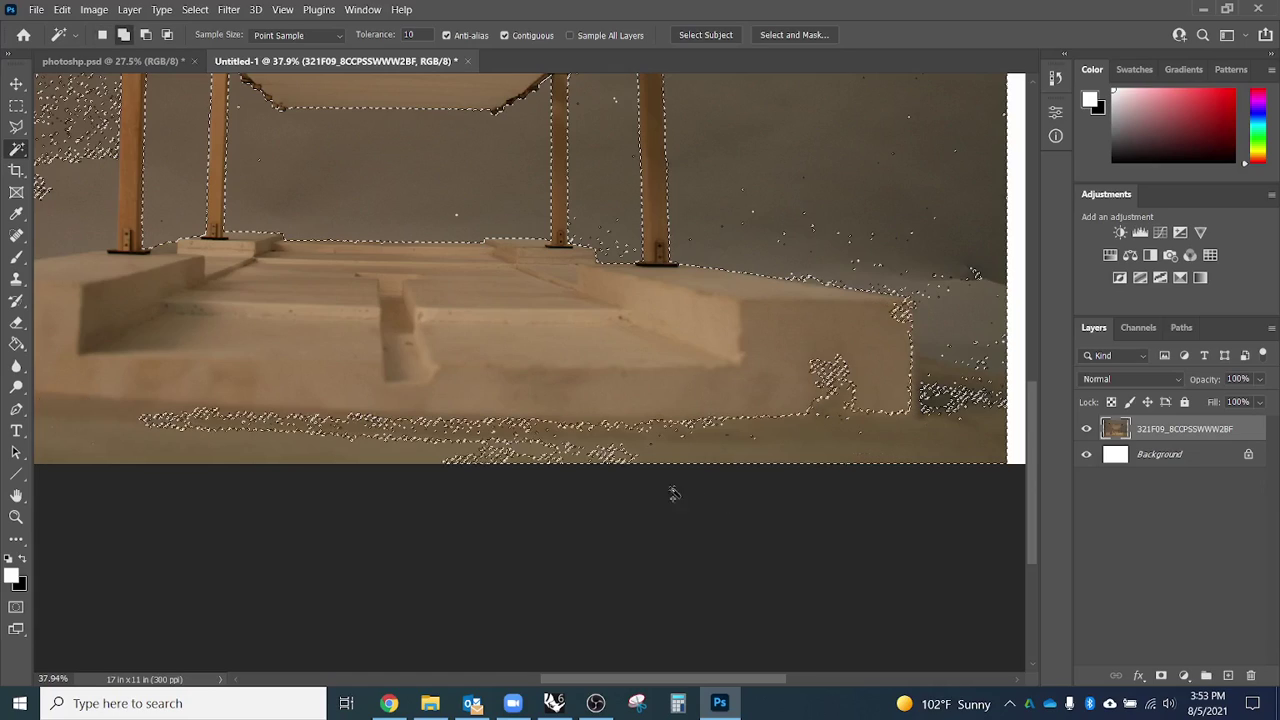
left_click(390, 458, "shift")
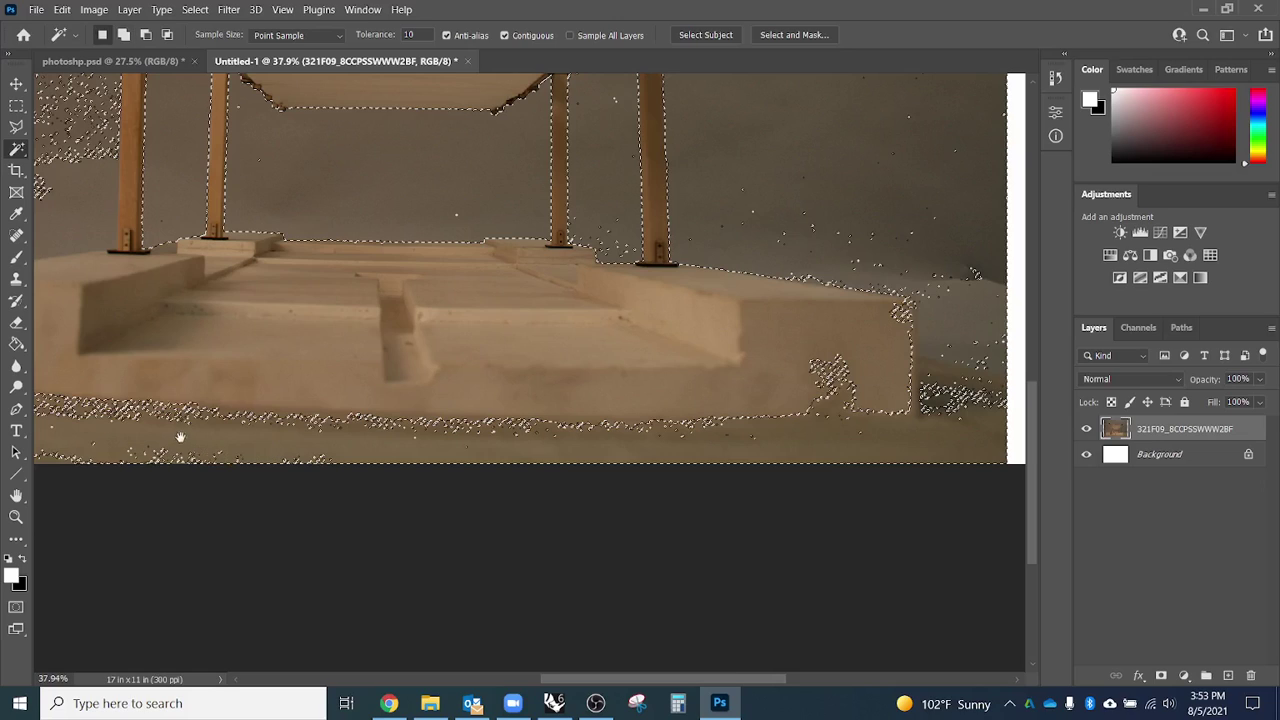
Add the ground around the base's left end and the lower backdrop above it to the selection.
left_click_drag(177, 434, 640, 466)
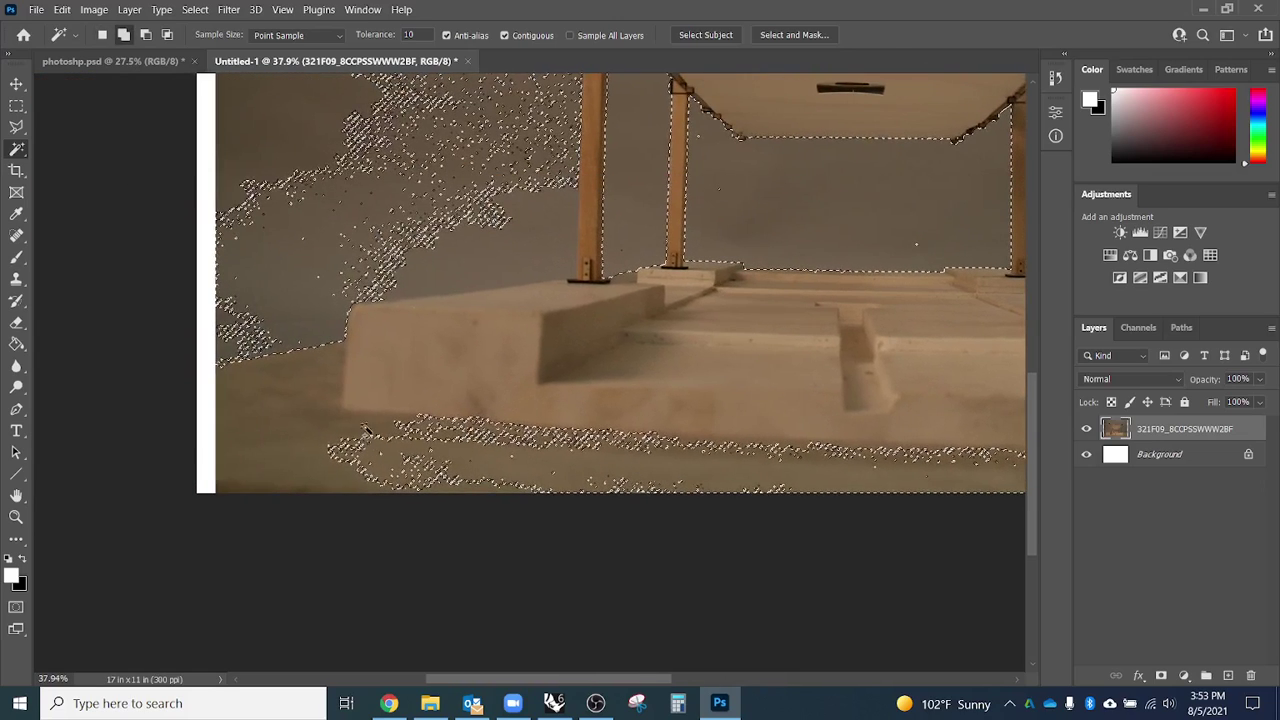
left_click(438, 460, "shift")
left_click(312, 480, "shift")
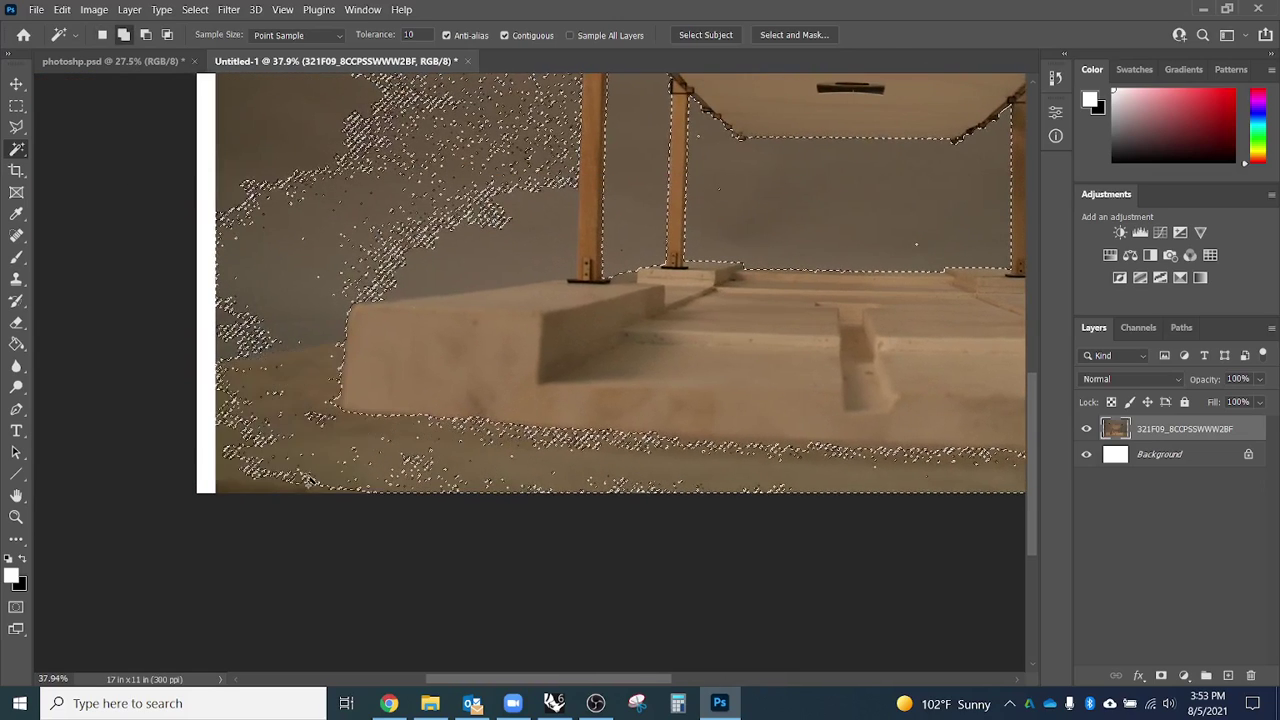
left_click(245, 483, "shift")
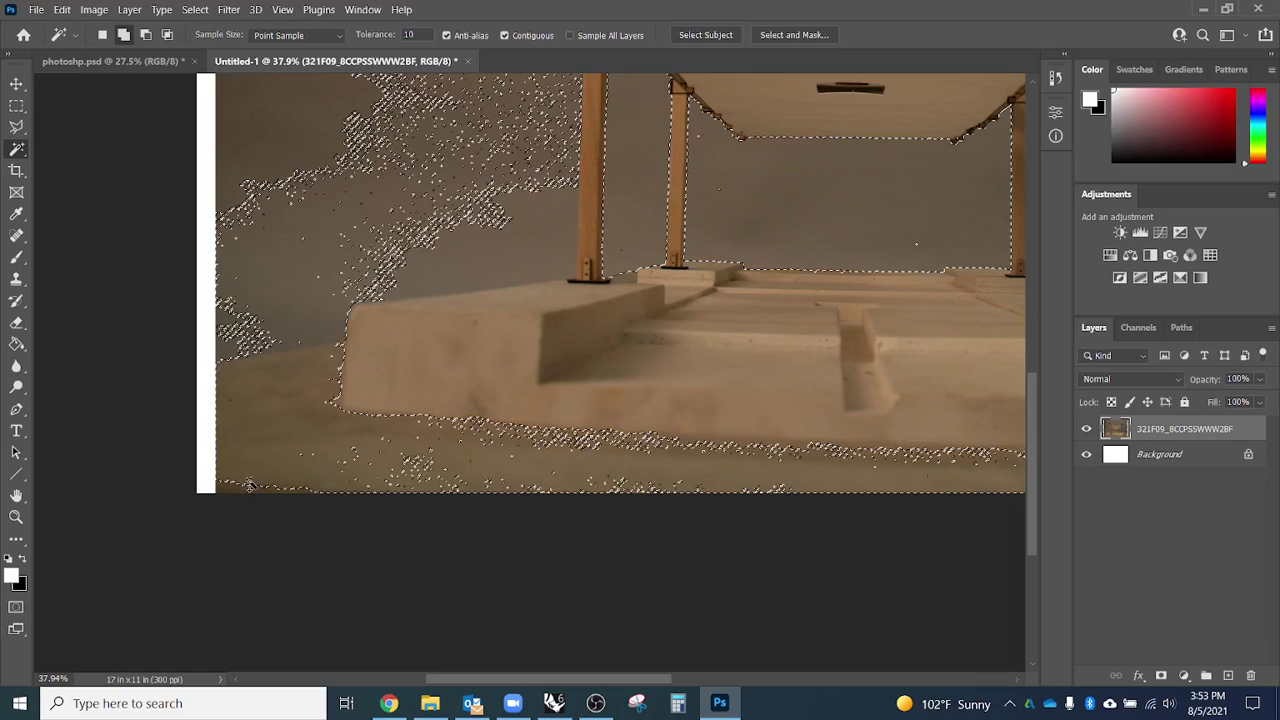
left_click(222, 345, "shift")
left_click(427, 273, "shift")
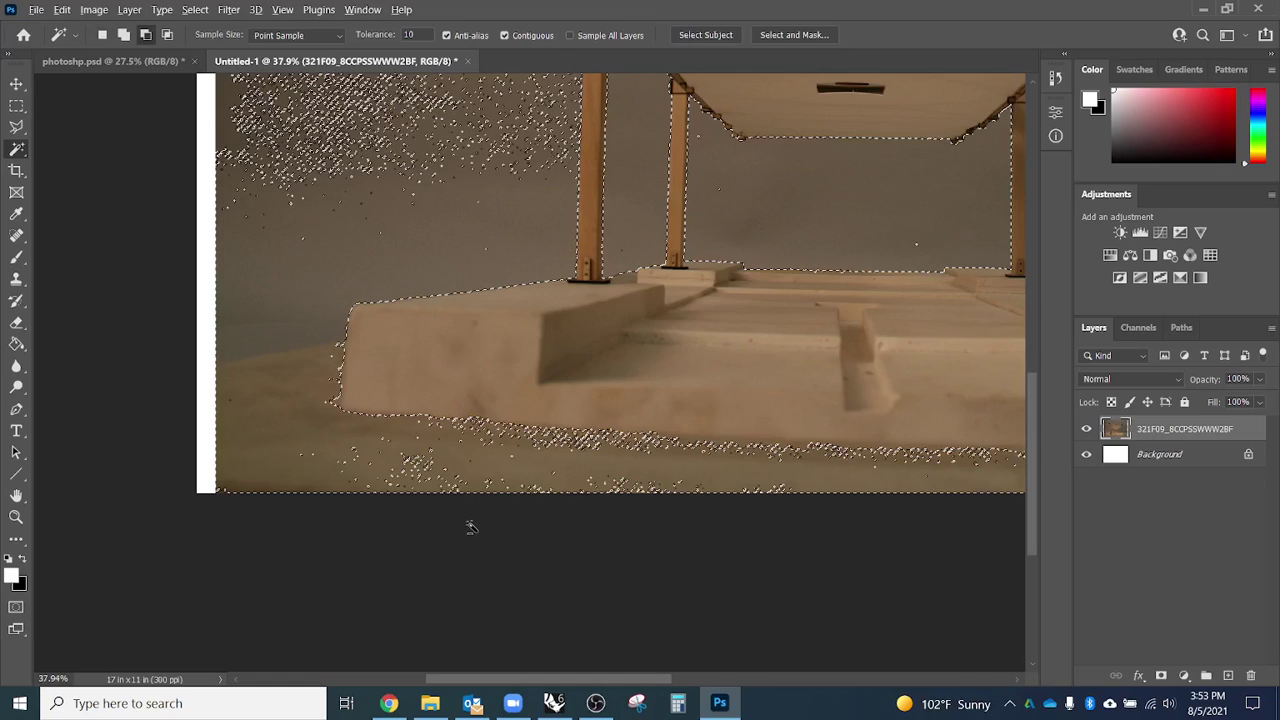
Fill in the remaining unselected backdrop patches above the roof and along the pavilion's left side.
scroll(471, 525, "down", 2)
scroll(471, 525, "down", 1)
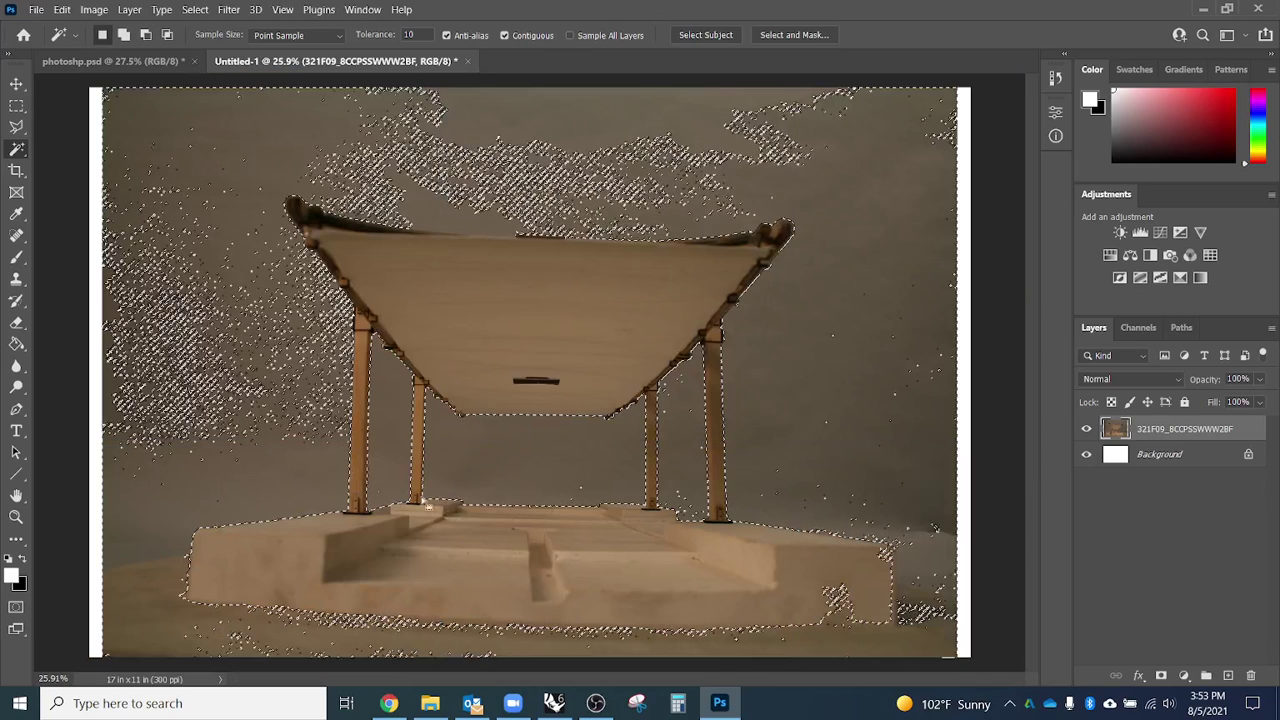
left_click(266, 236, "alt")
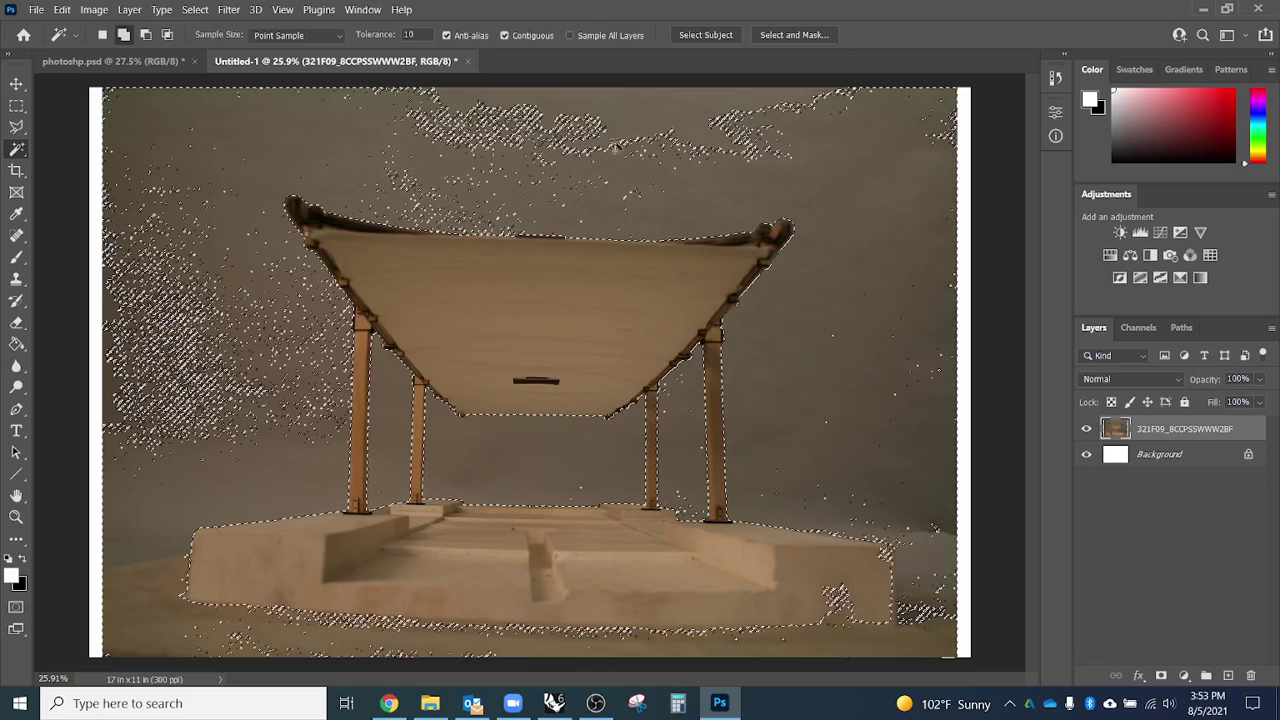
left_click(618, 146, "alt")
left_click(226, 430, "alt")
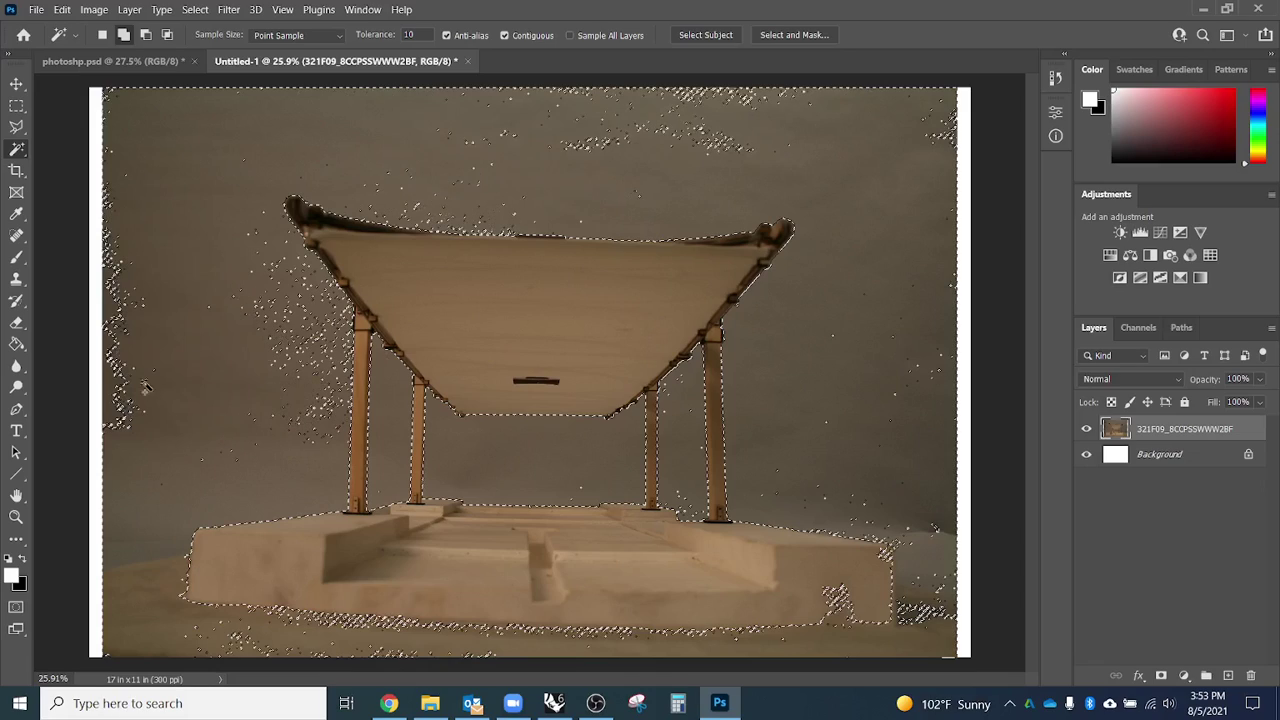
left_click(215, 377, "alt")
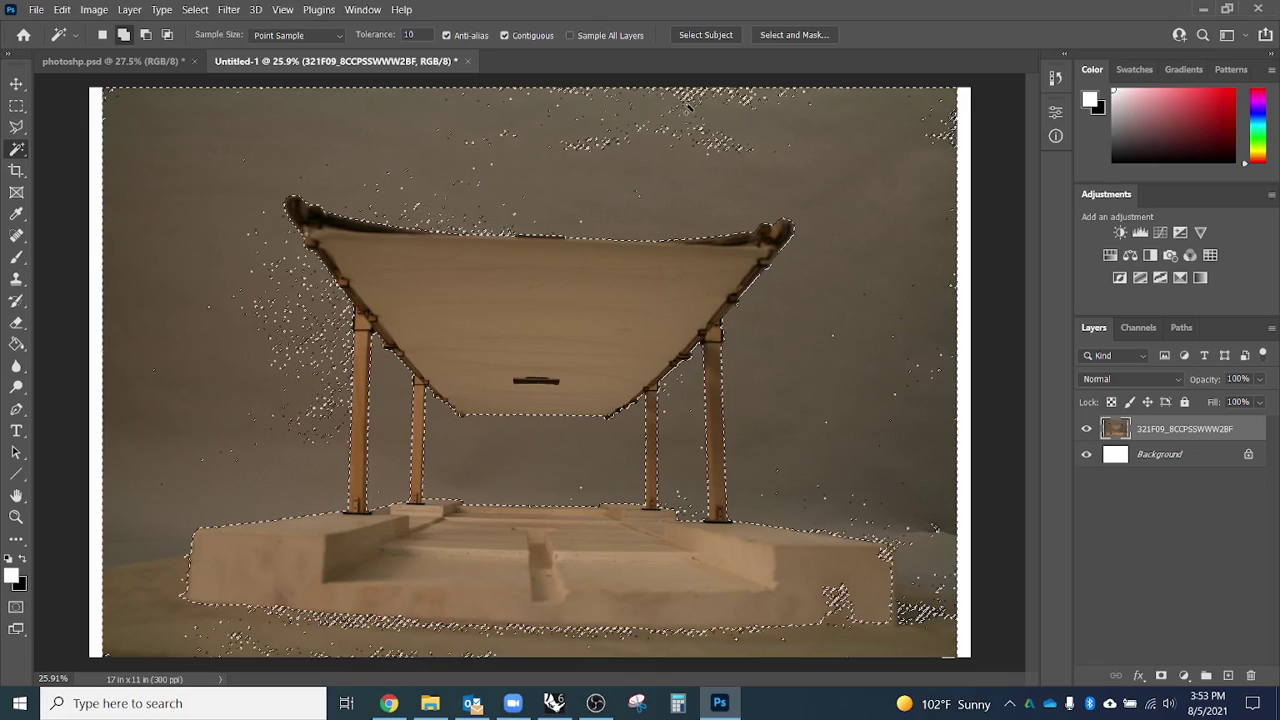
left_click(730, 147, "alt")
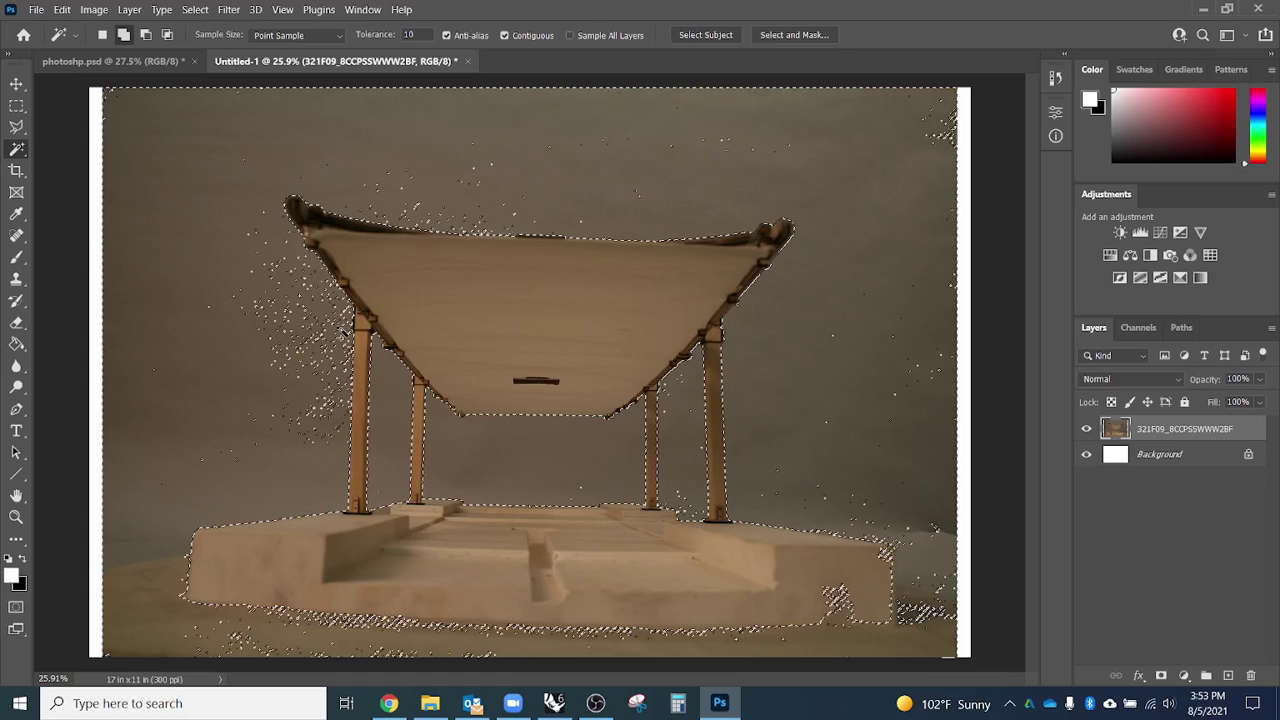
left_click(368, 360, "alt")
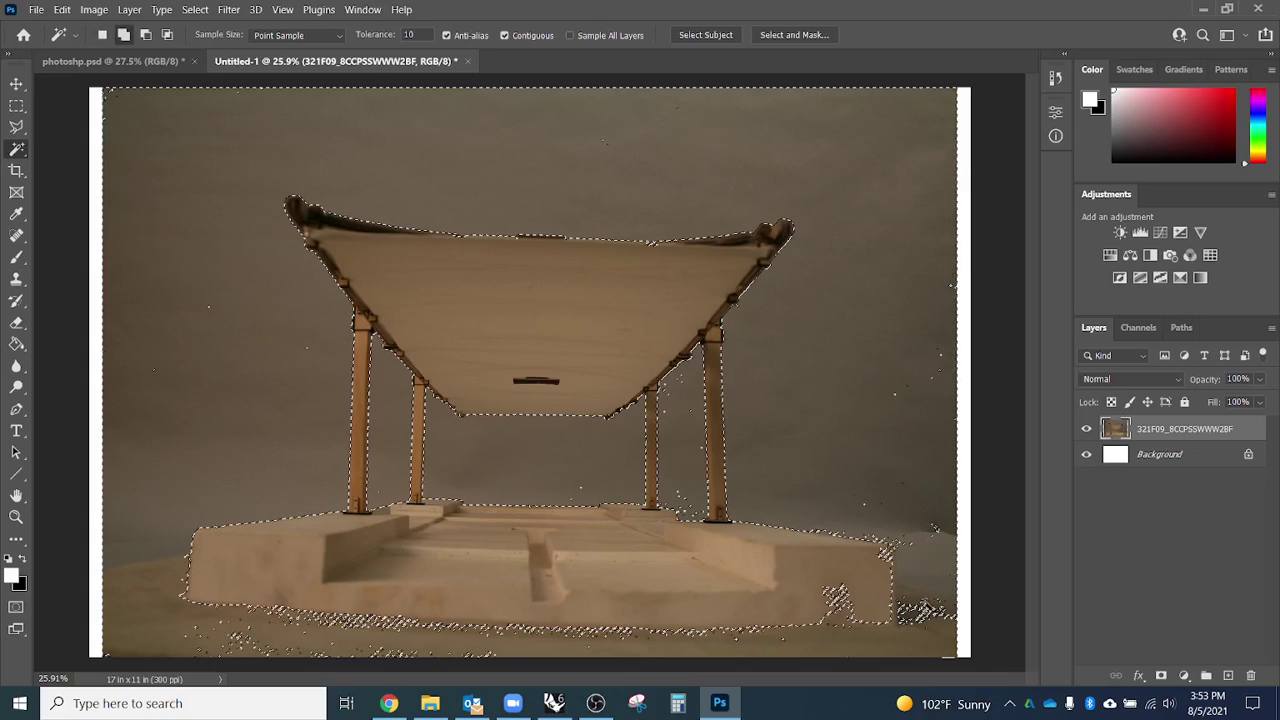
Add the dark shadow patch beside the base's right end to the selection and touch up the ground in front.
left_click(923, 613, "alt")
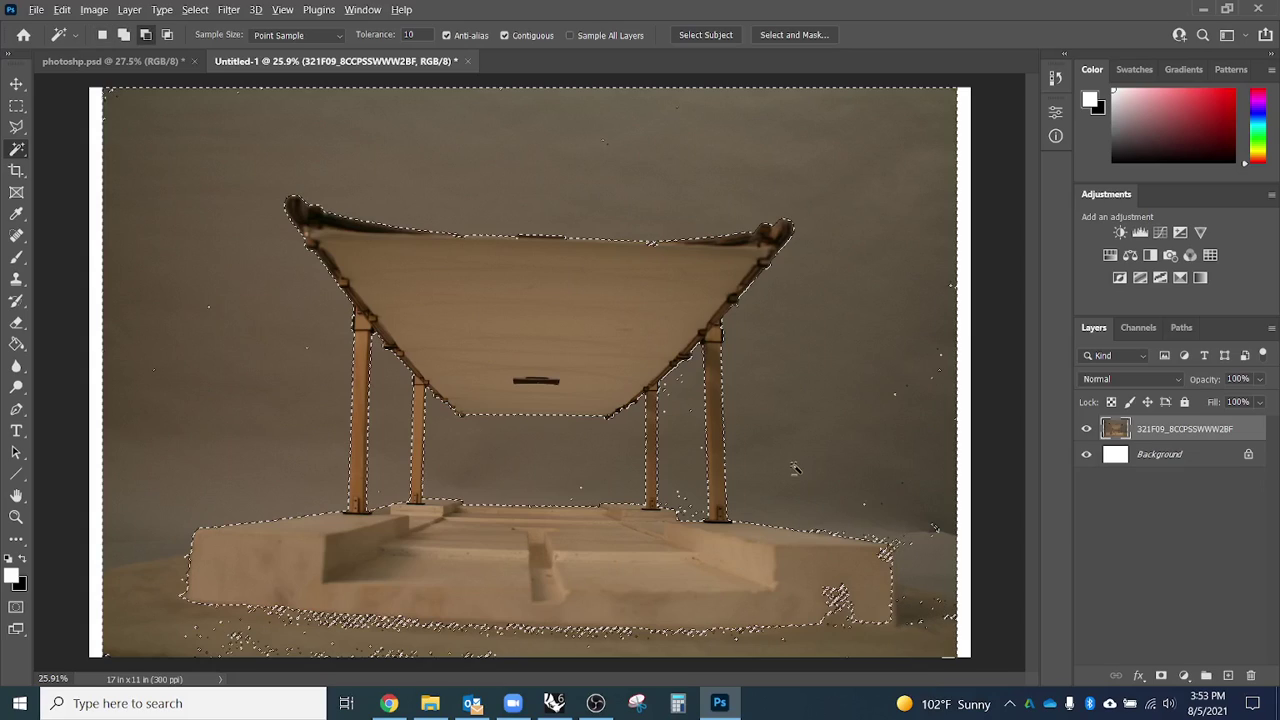
scroll(793, 468, "down", 1)
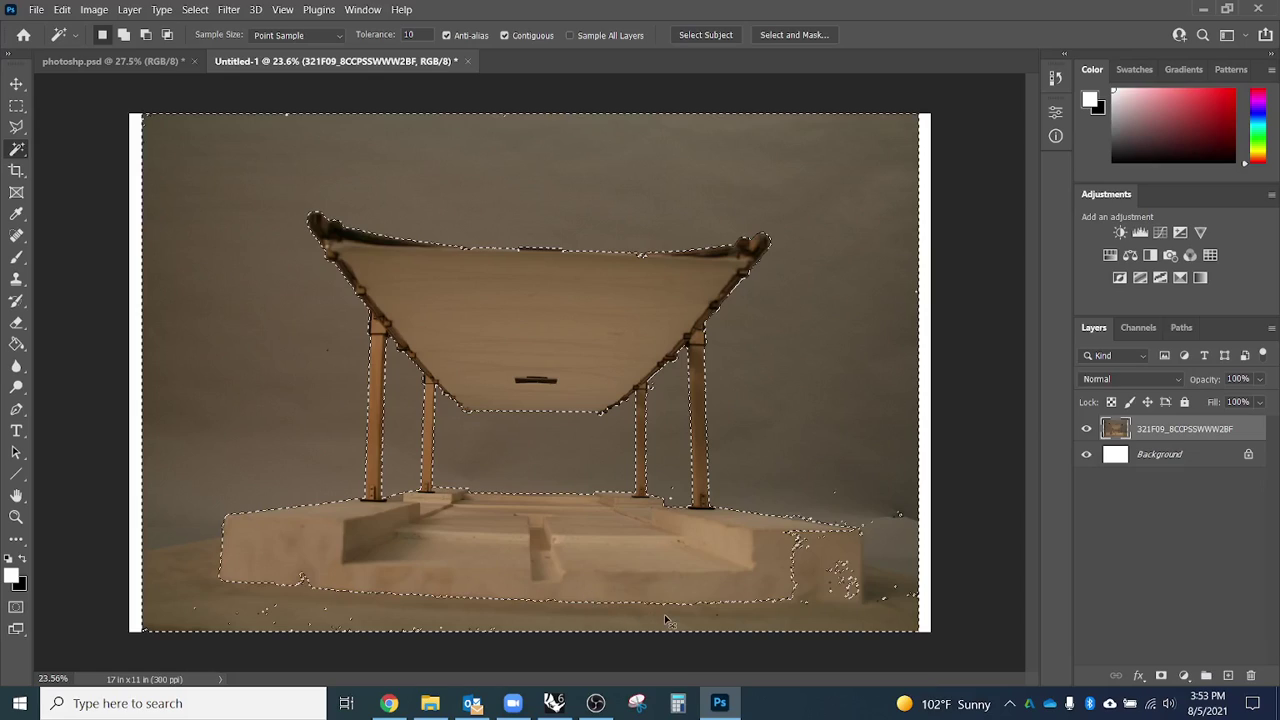
left_click(552, 627)
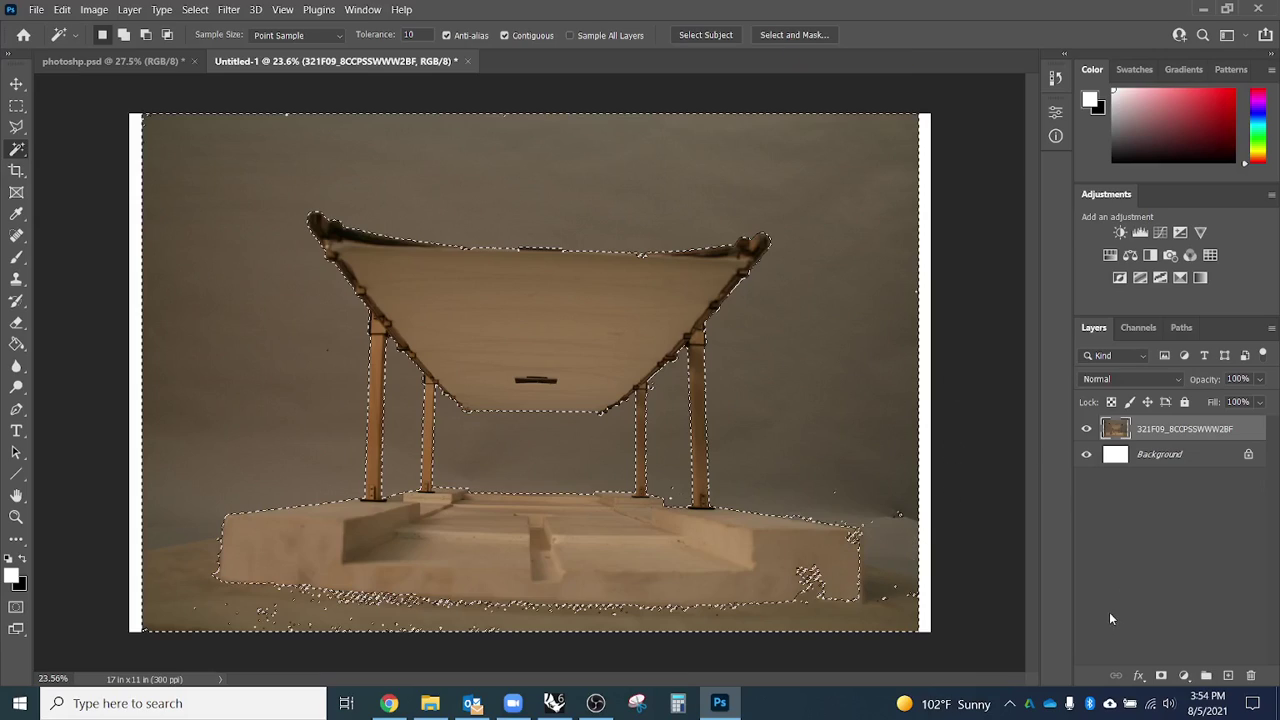
Add a layer mask to the pavilion photo layer from the current backdrop selection.
left_click(1162, 676)
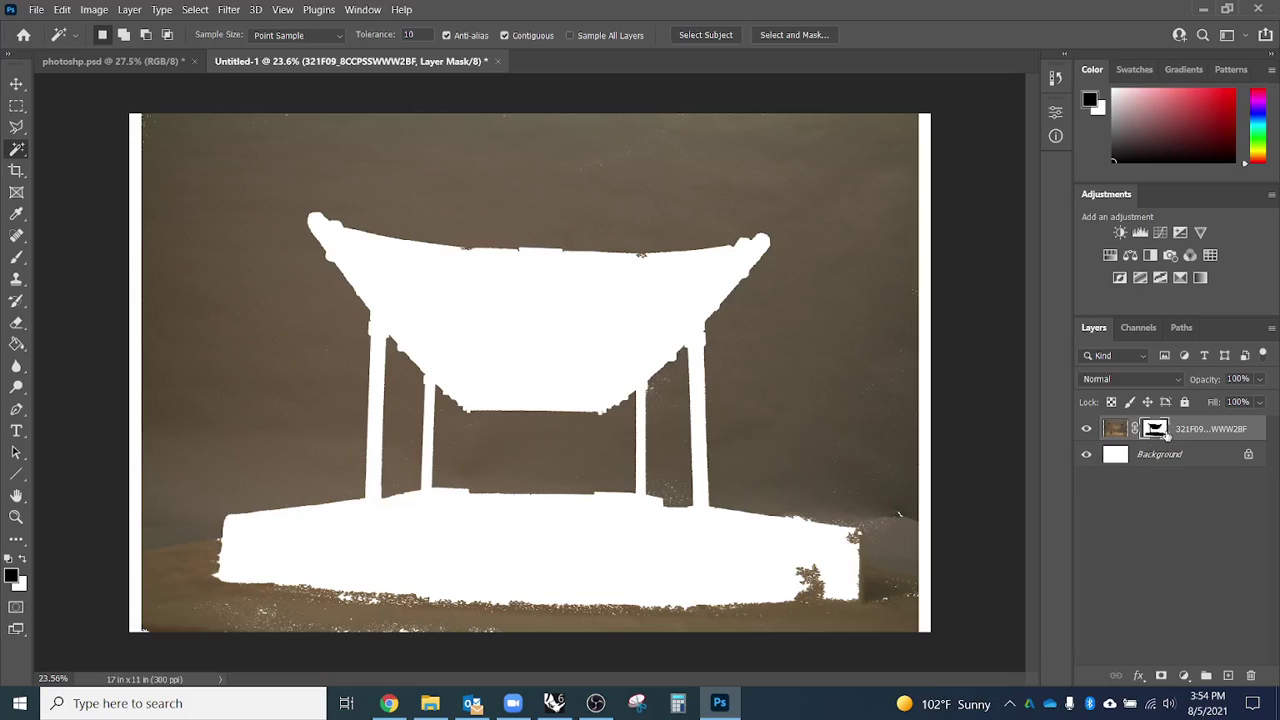
left_click(1116, 432)
Invert the pavilion layer's mask so the backdrop is hidden and the pavilion is shown.
left_click(1155, 430)
left_click(94, 9)
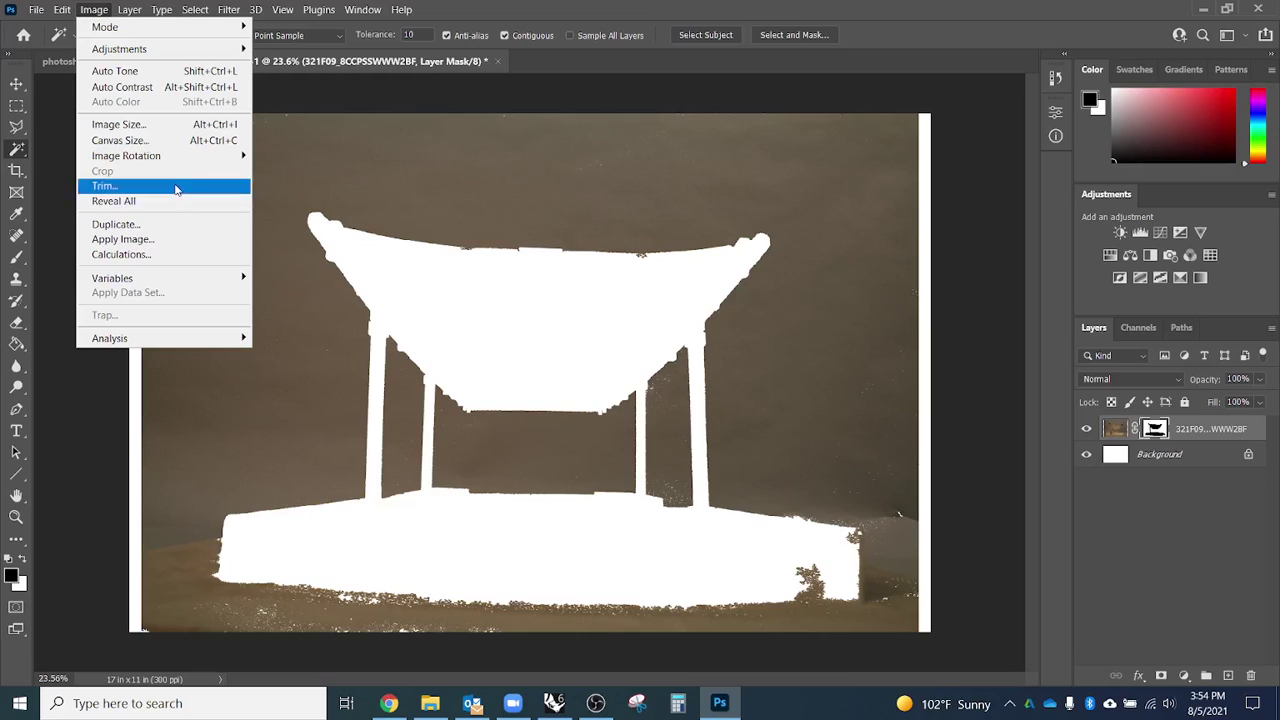
mouse_move(129, 9)
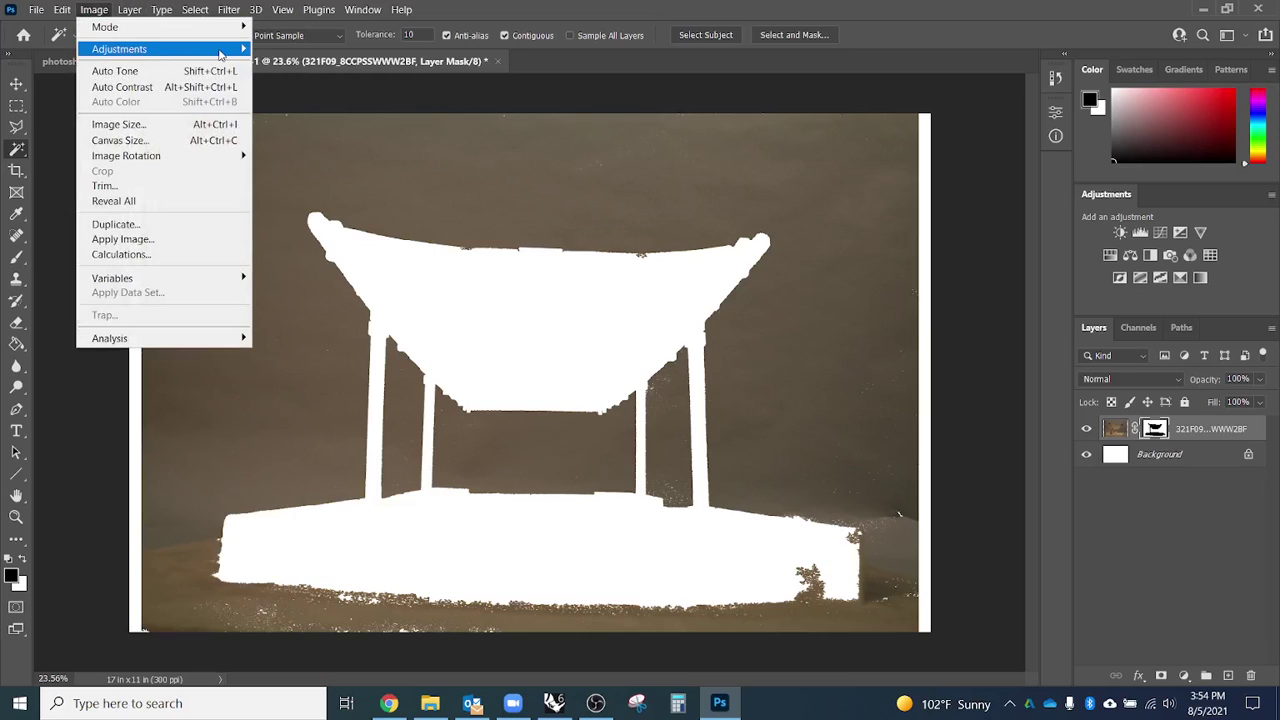
mouse_move(130, 49)
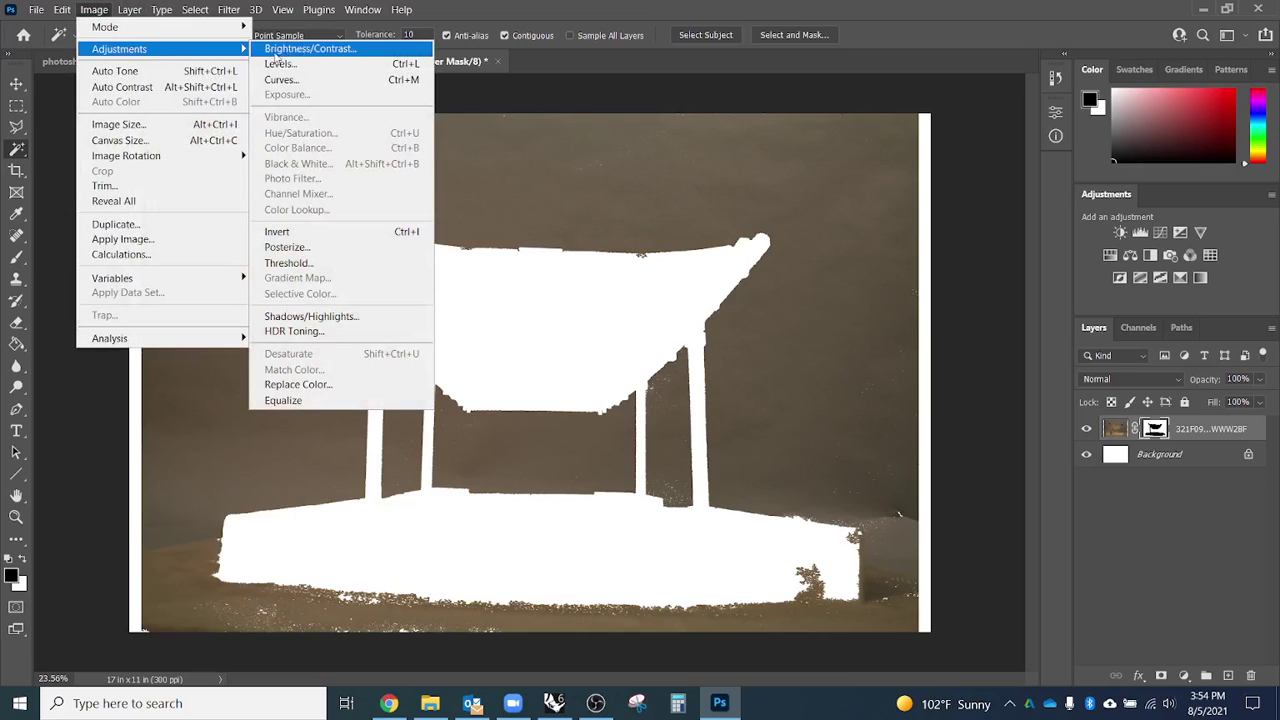
left_click(336, 238)
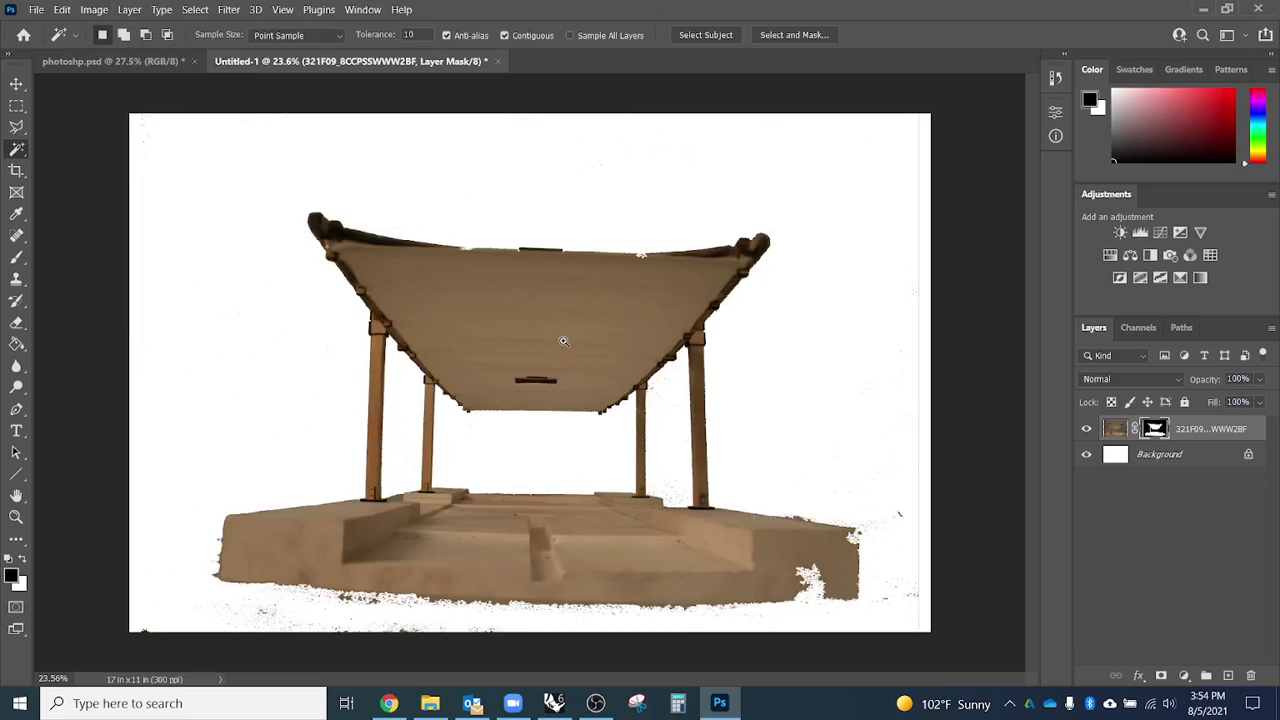
Examine the mask's edges and leftover specks around the right end of the pavilion's base.
left_click_drag(537, 343, 548, 350)
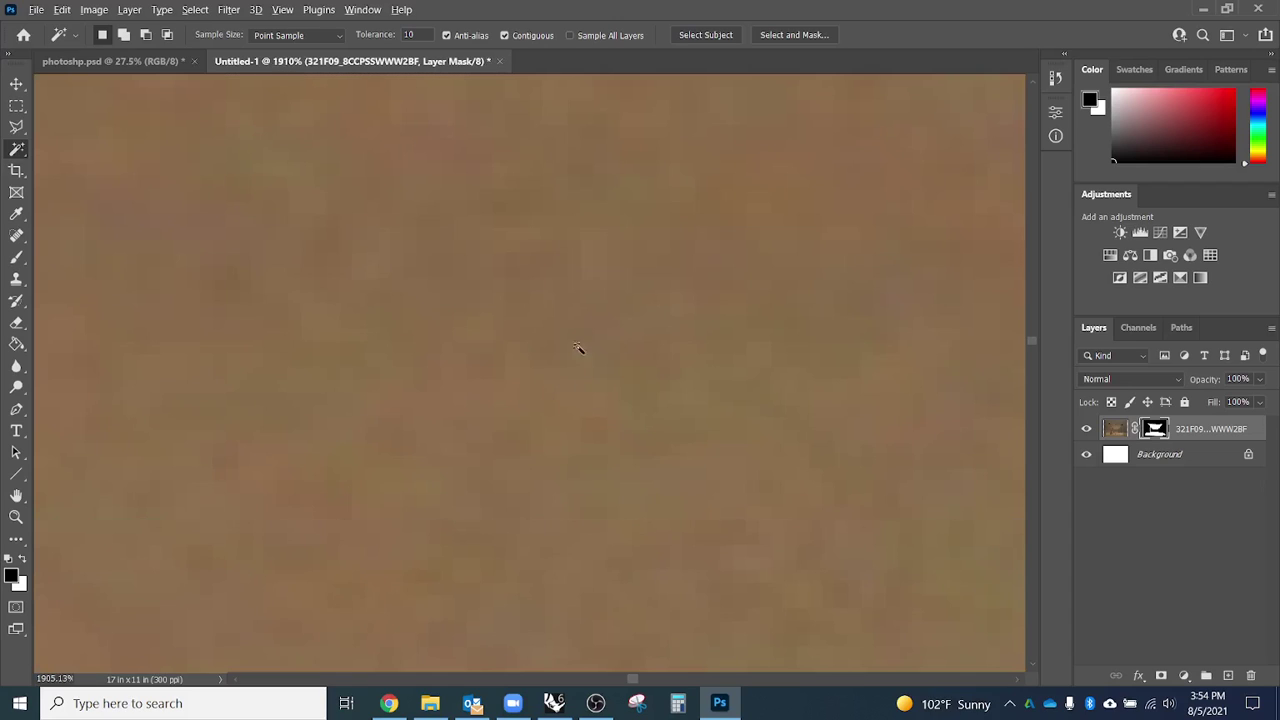
scroll(584, 335, "down", 20)
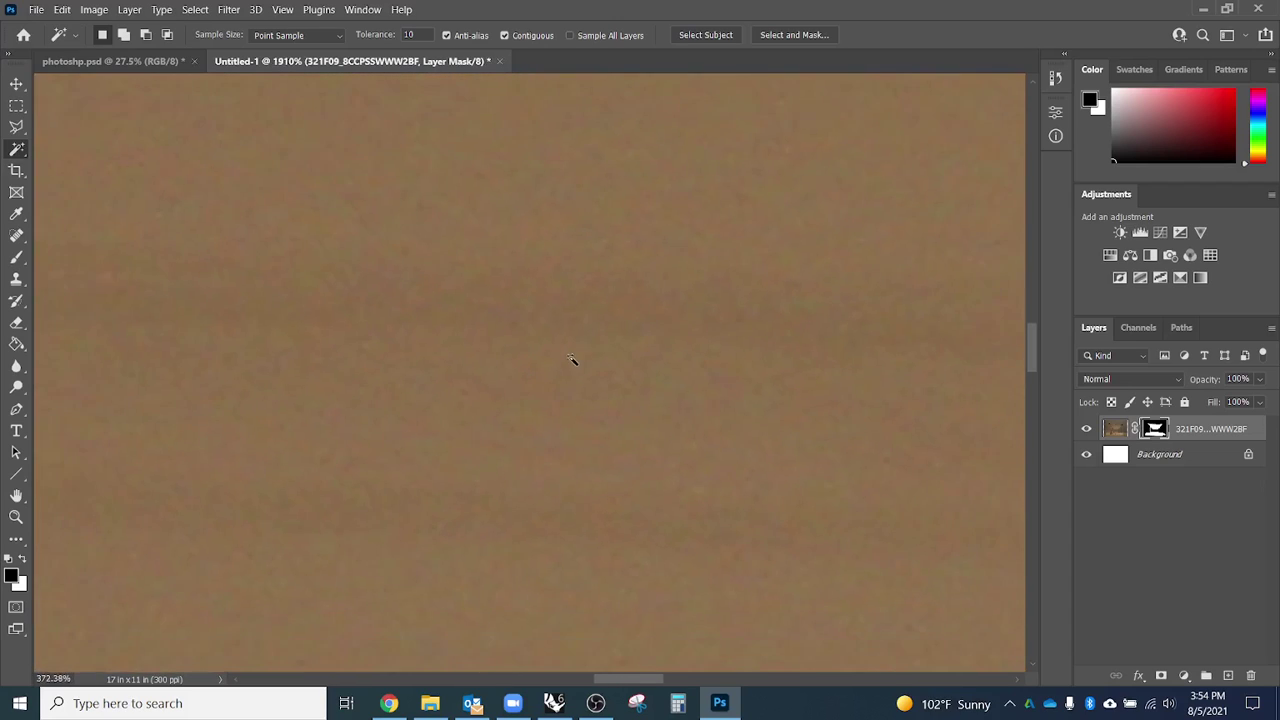
scroll(571, 360, "down", 20)
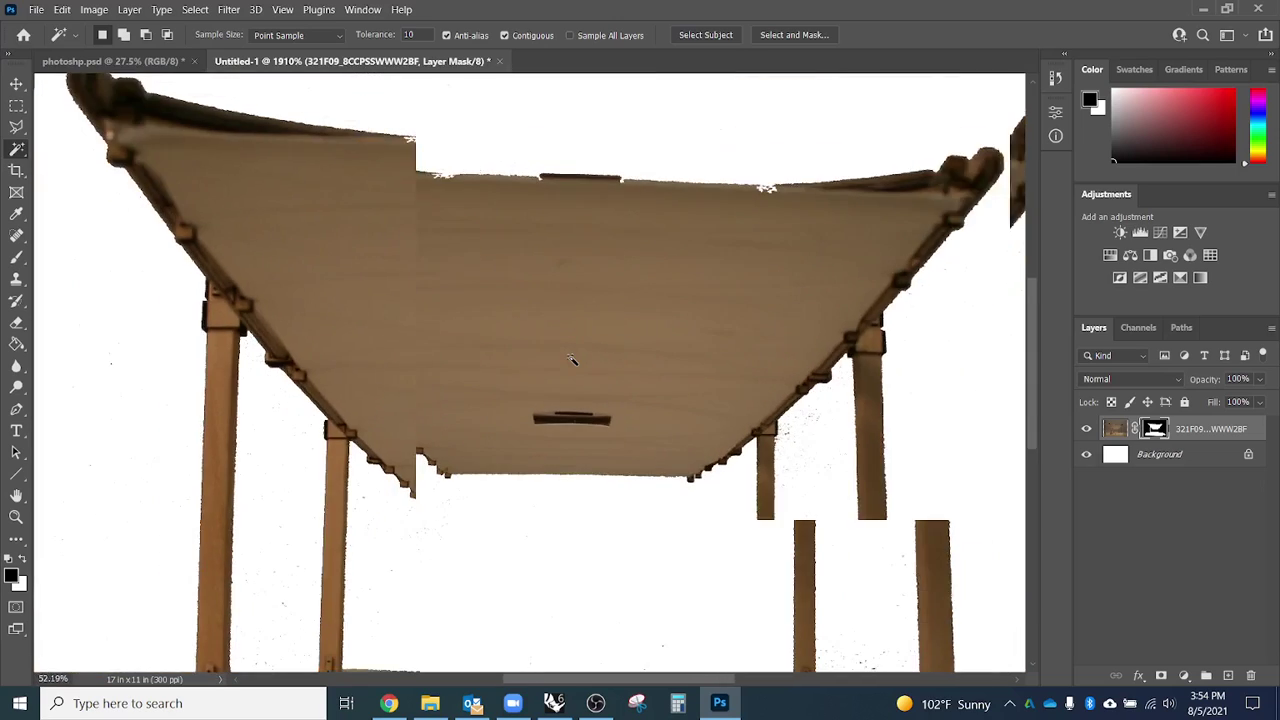
scroll(571, 360, "down", 4)
scroll(694, 506, "up", 6)
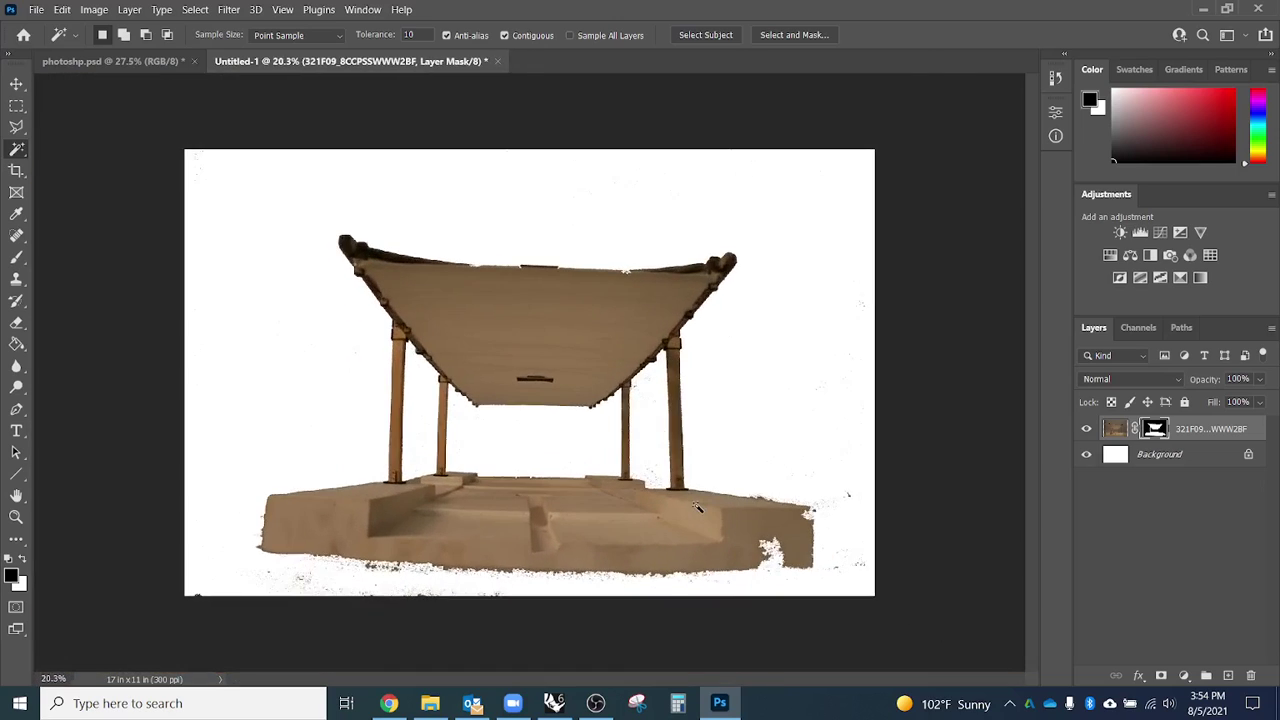
scroll(697, 508, "up", 4)
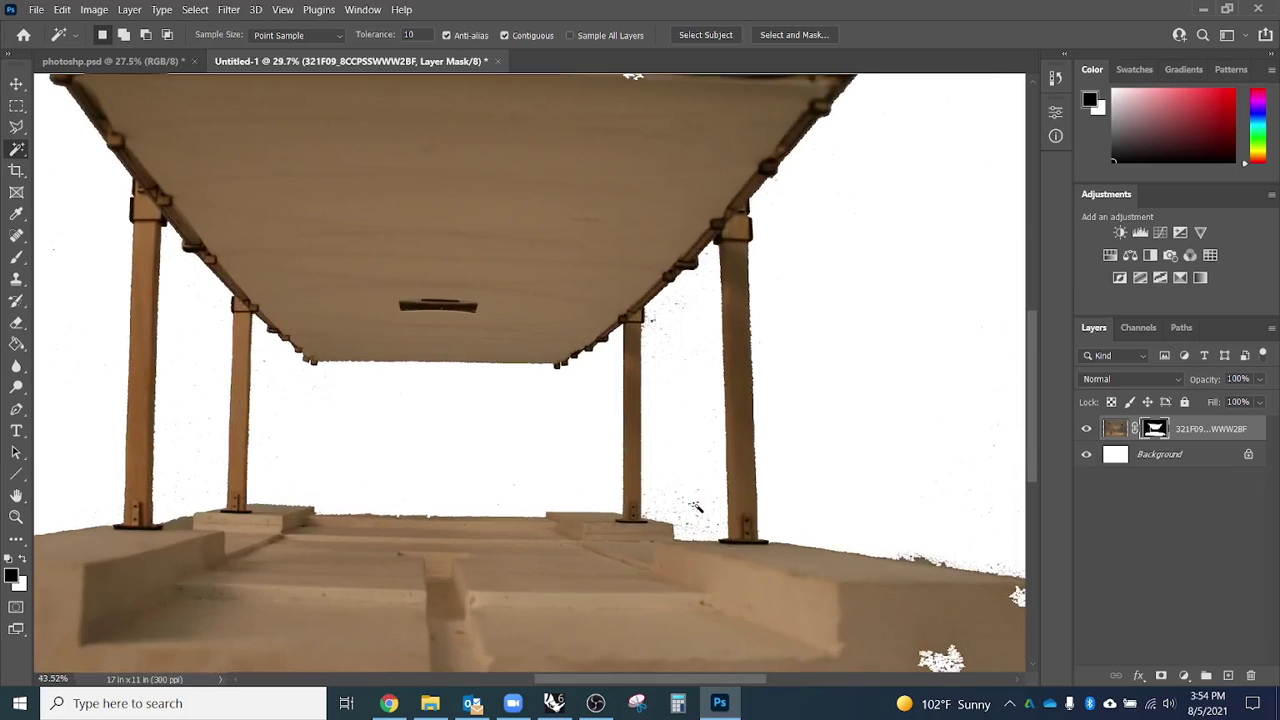
left_click_drag(701, 489, 449, 331)
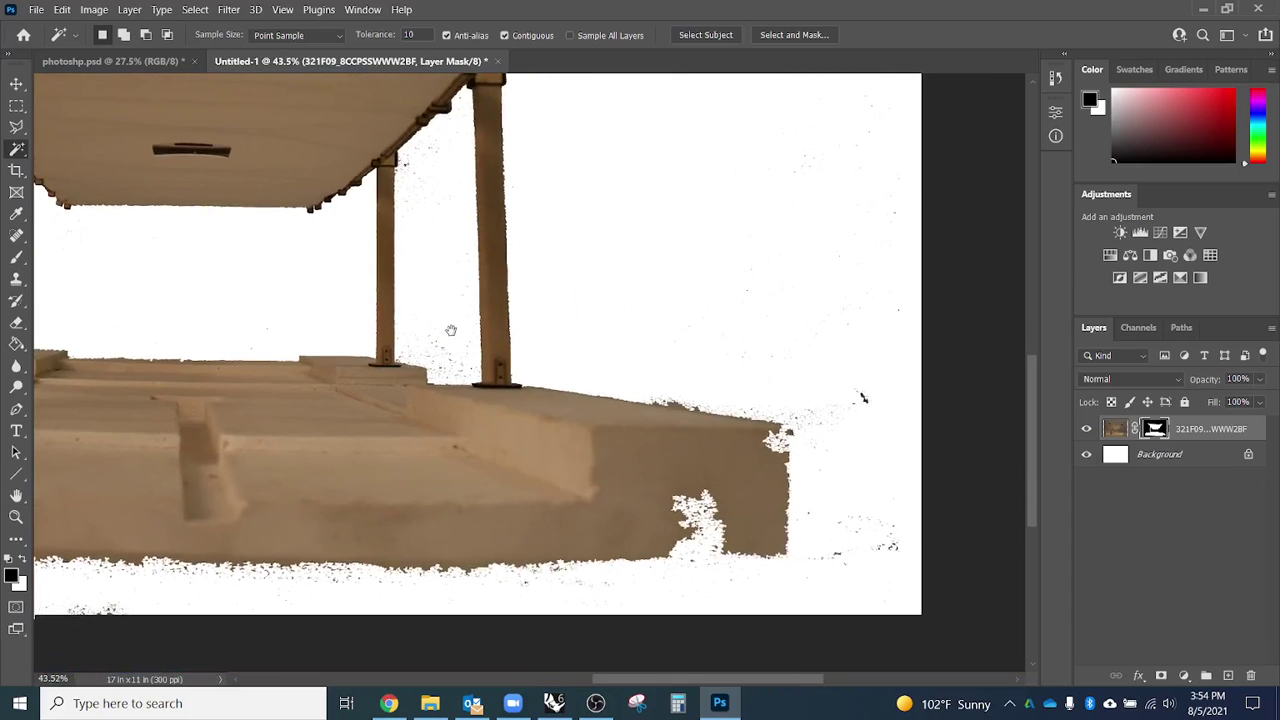
scroll(758, 583, "up", 4)
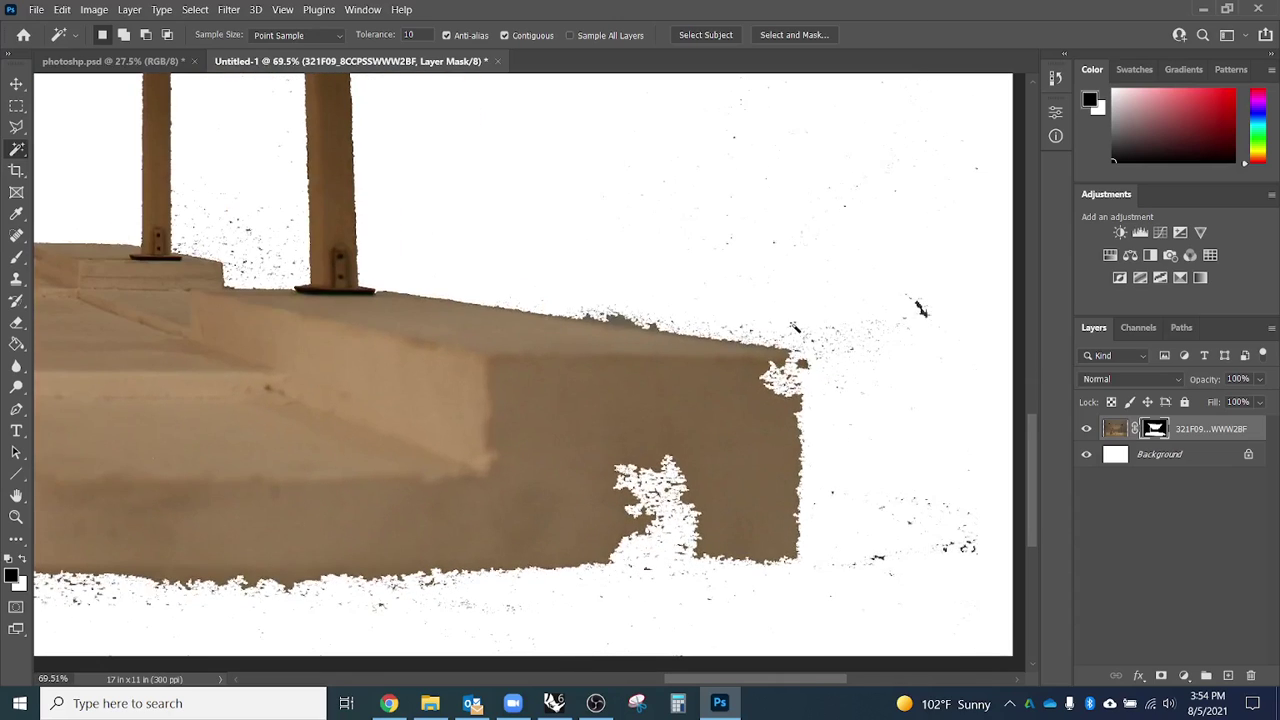
scroll(742, 408, "up", 2)
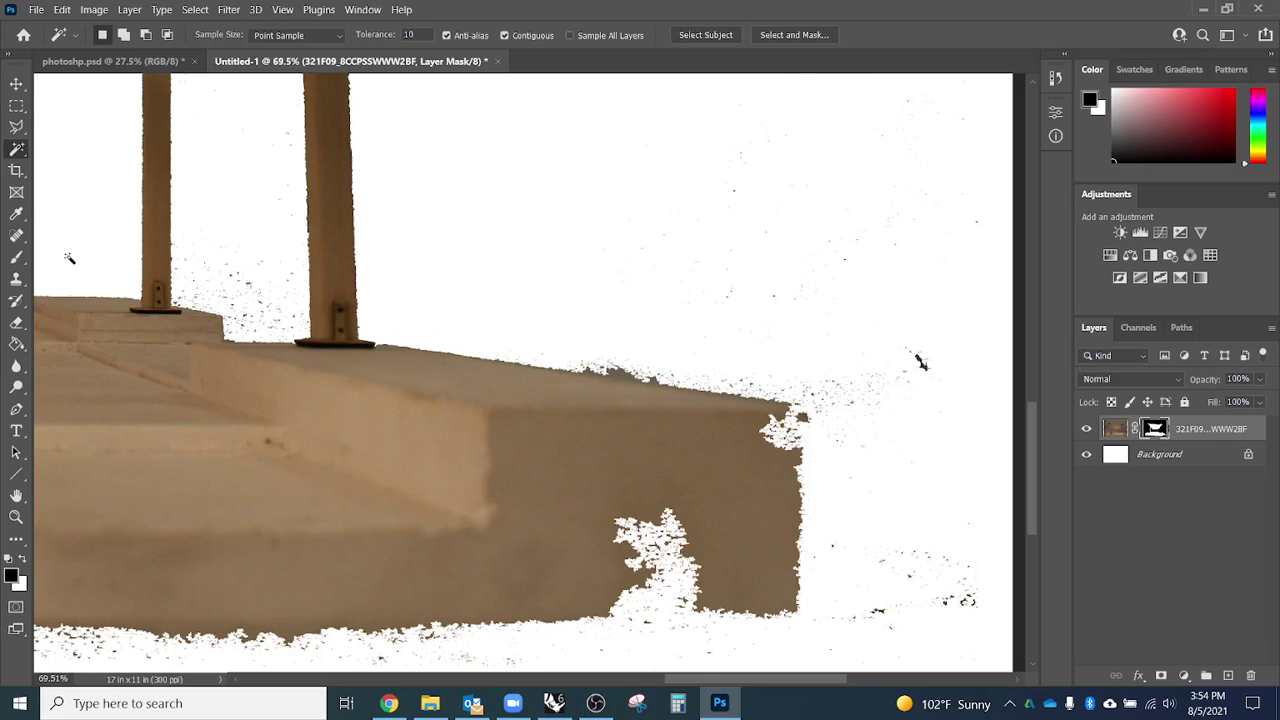
Try painting black on the mask along the base's upper right edge with a soft 237 px brush.
key("b")
right_click(463, 322, "alt")
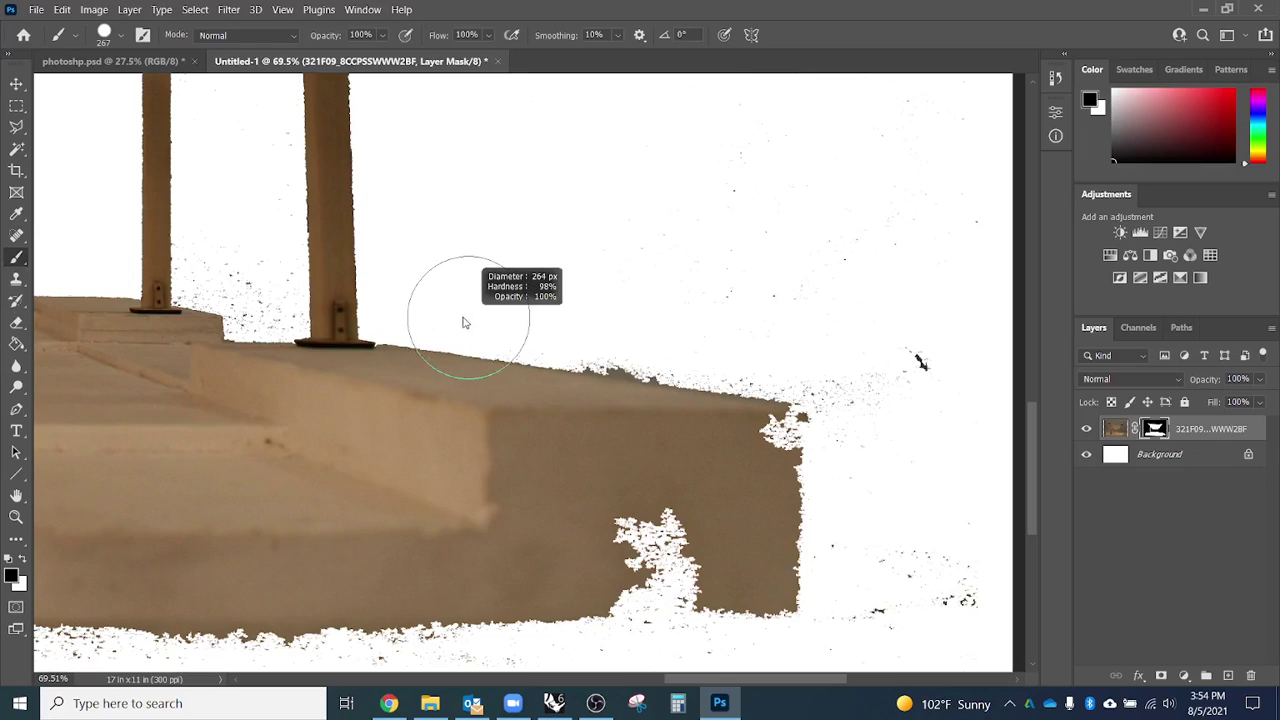
right_click(540, 245, "alt")
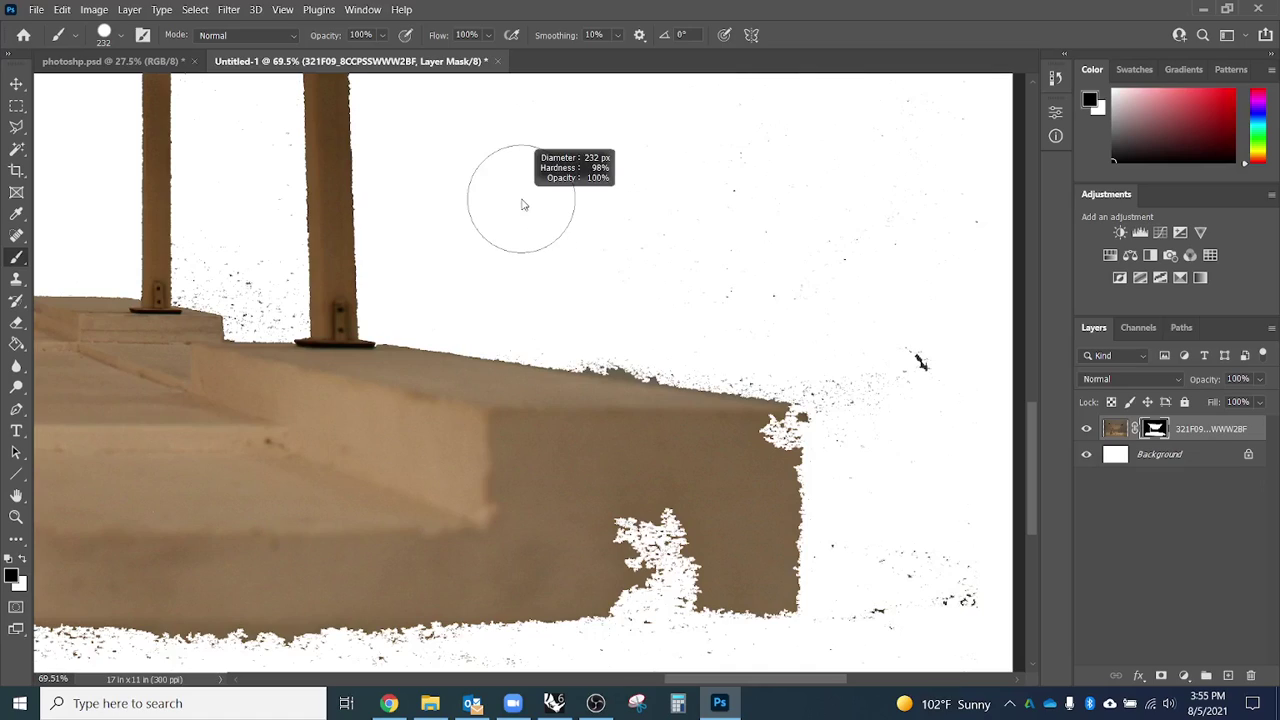
mouse_move(522, 205)
left_mouse_down()
mouse_move(535, 318)
mouse_move(530, 110)
mouse_move(529, 188)
left_mouse_up()
mouse_move(531, 246)
left_mouse_down()
mouse_move(525, 141)
mouse_move(538, 305)
left_mouse_up()
left_click(540, 328)
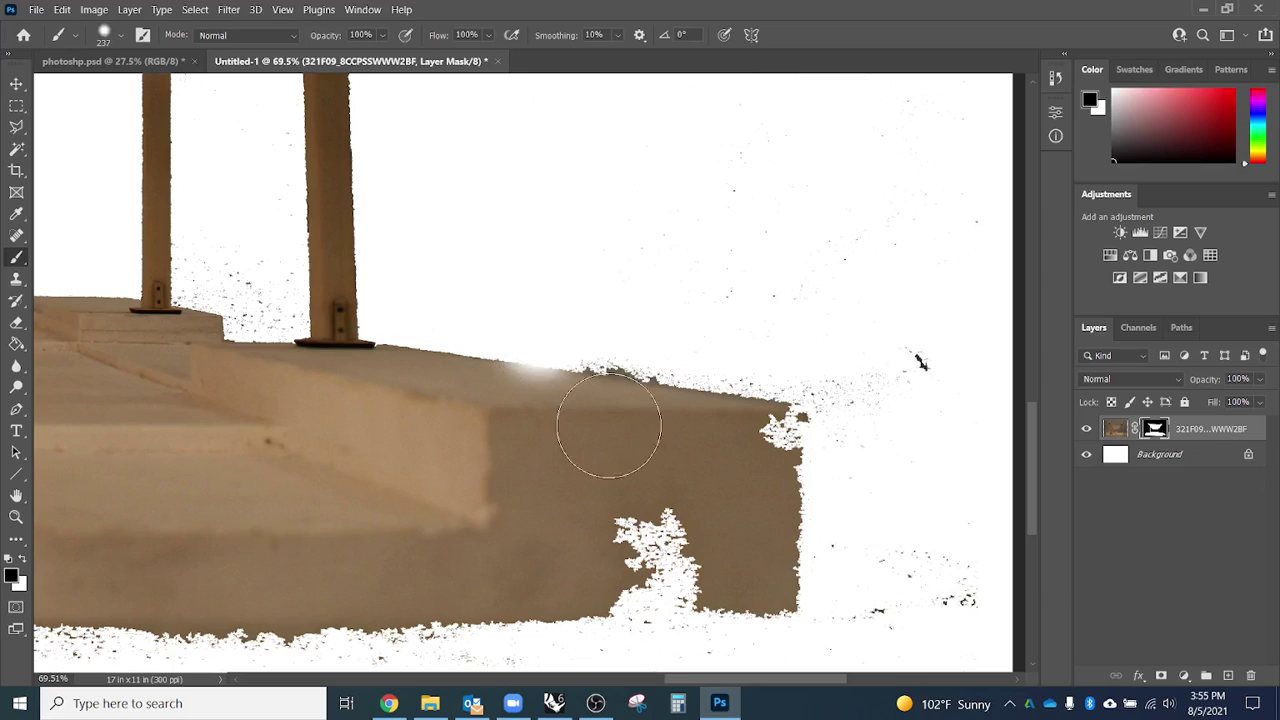
left_click(523, 380)
Compare the mask with and without the last brush dab, and undo both test strokes on the base's edge.
key("ctrl+z")
key("ctrl+shift+z")
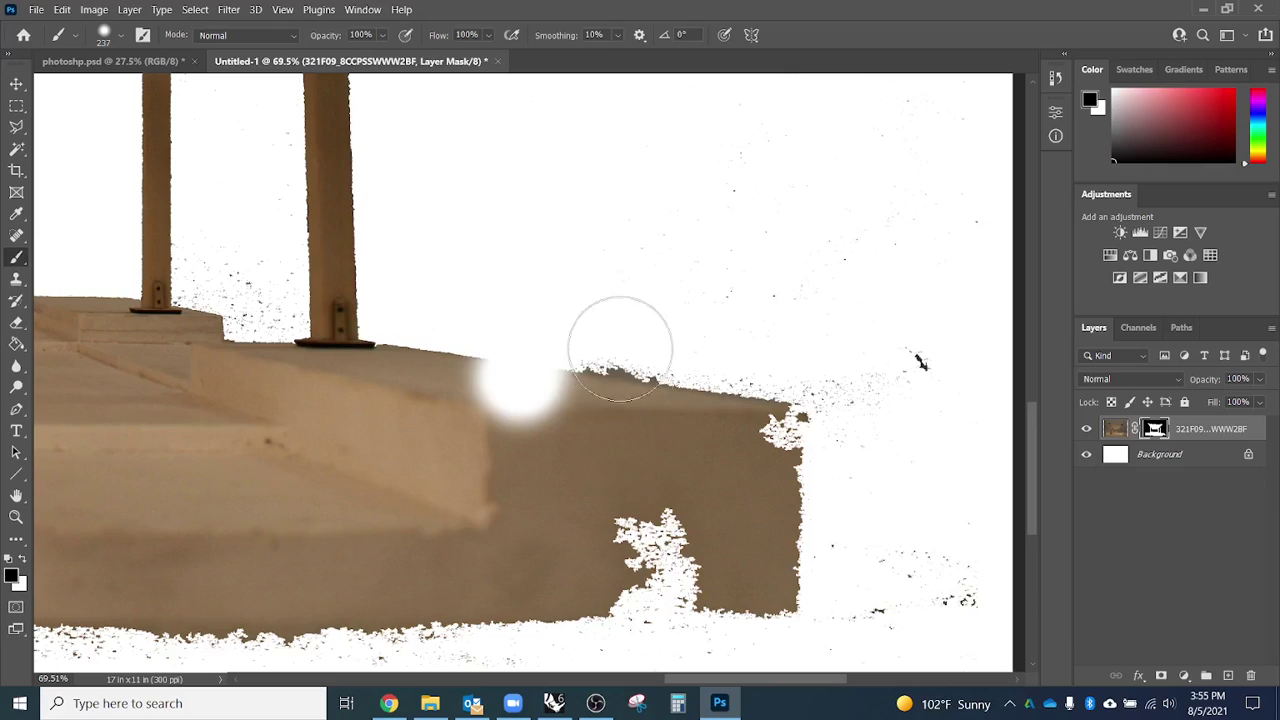
key("ctrl+z")
key("ctrl+shift+z")
key("ctrl+z")
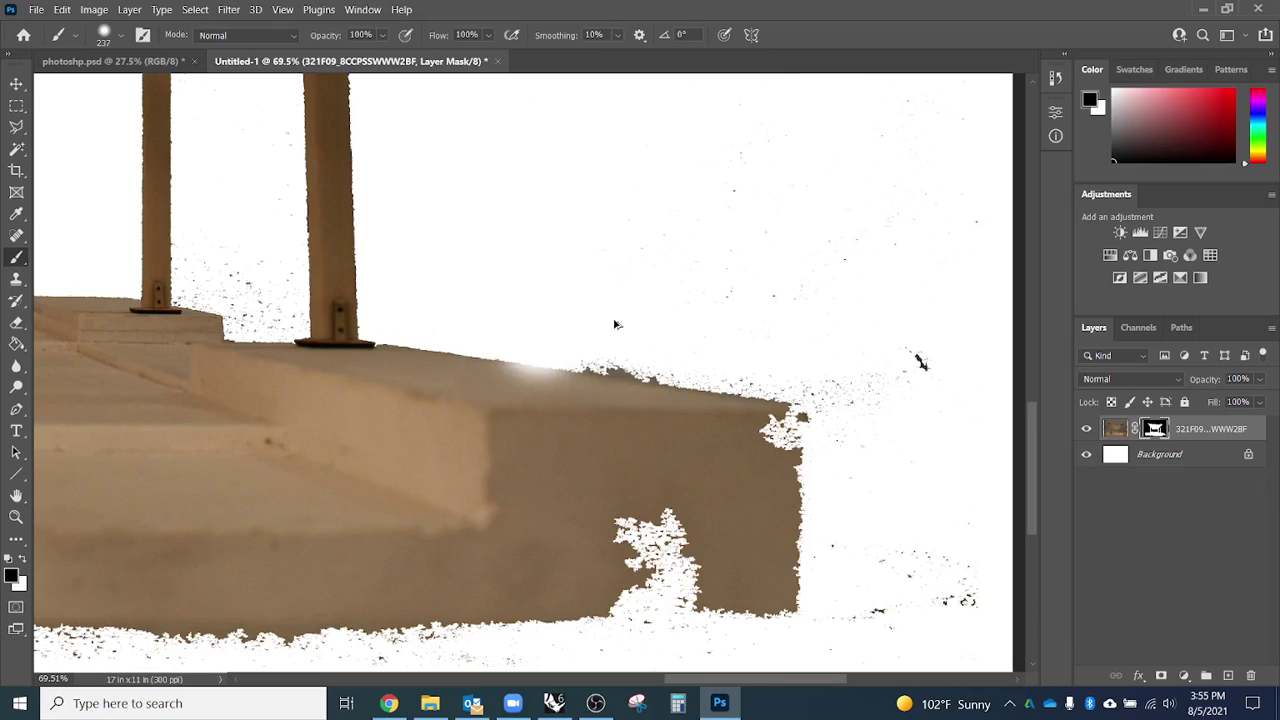
key("ctrl+shift+z")
key("ctrl+z")
key("ctrl+shift+z")
key("ctrl+z")
left_click(62, 9)
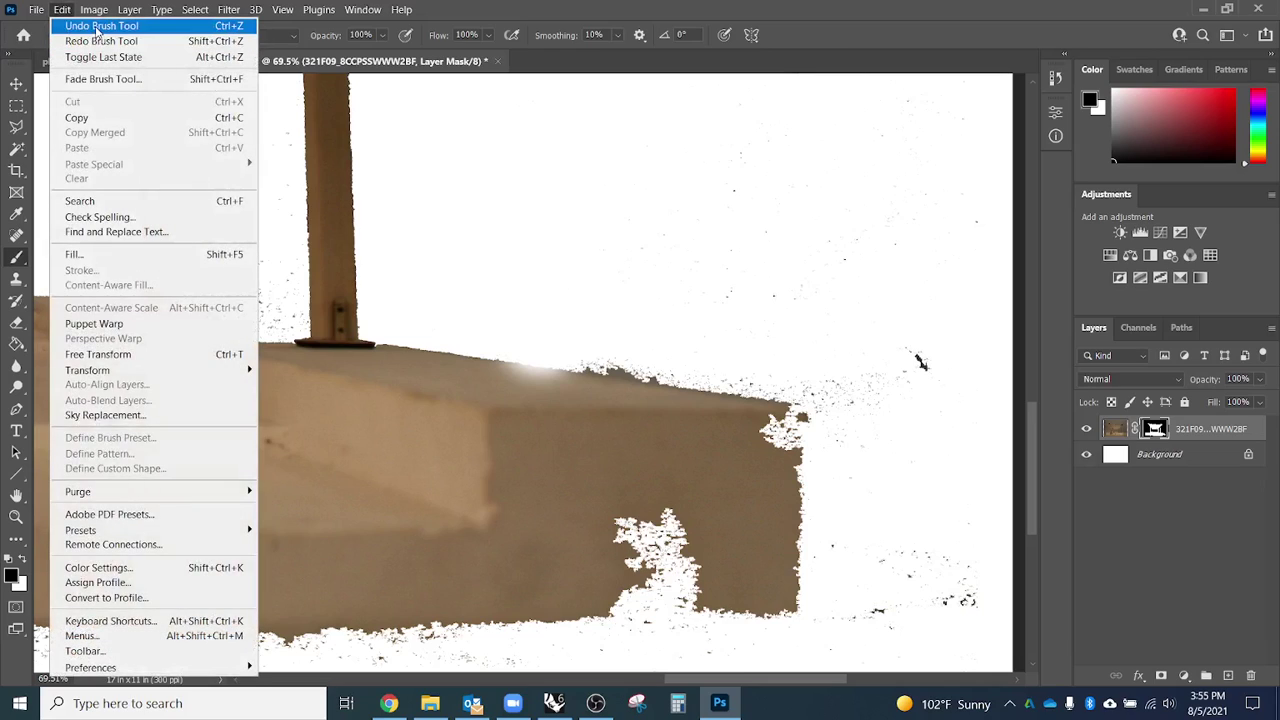
left_click(97, 32)
left_click(66, 10)
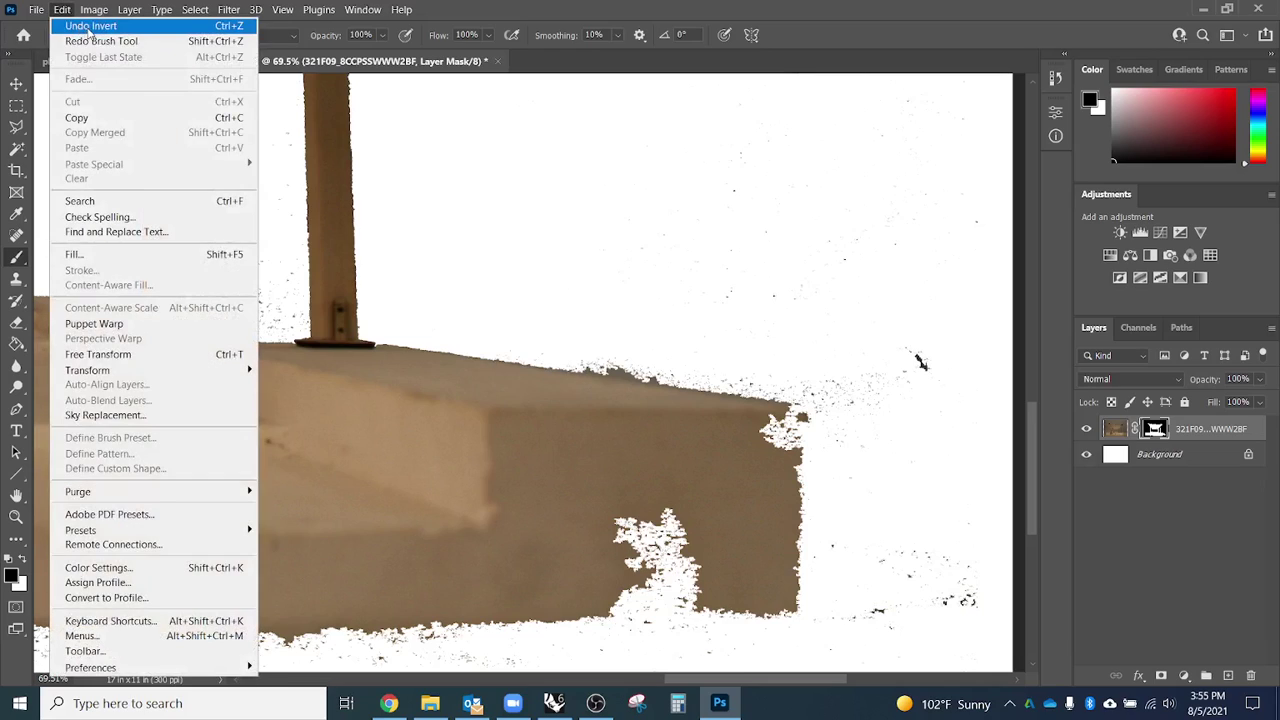
left_click(814, 293)
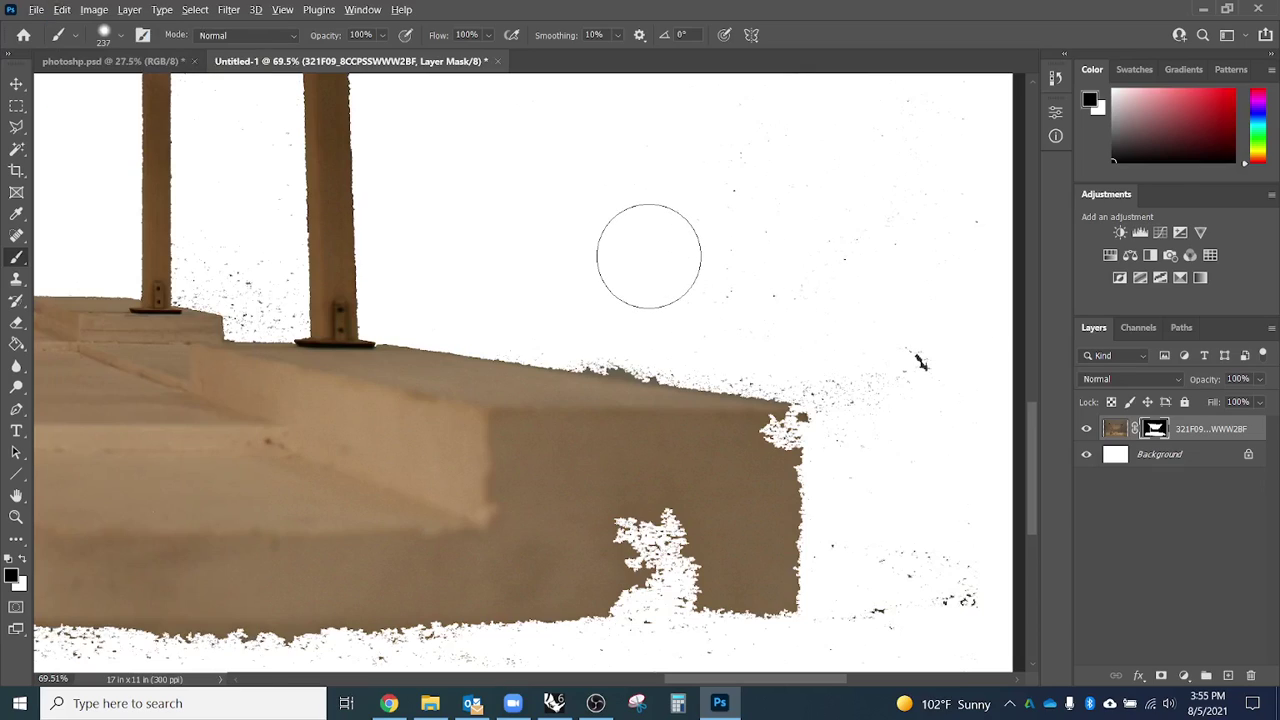
Set a harder 228 px brush and paint white on the mask to restore the hole in the base's front face.
left_click_drag(649, 257, 651, 349)
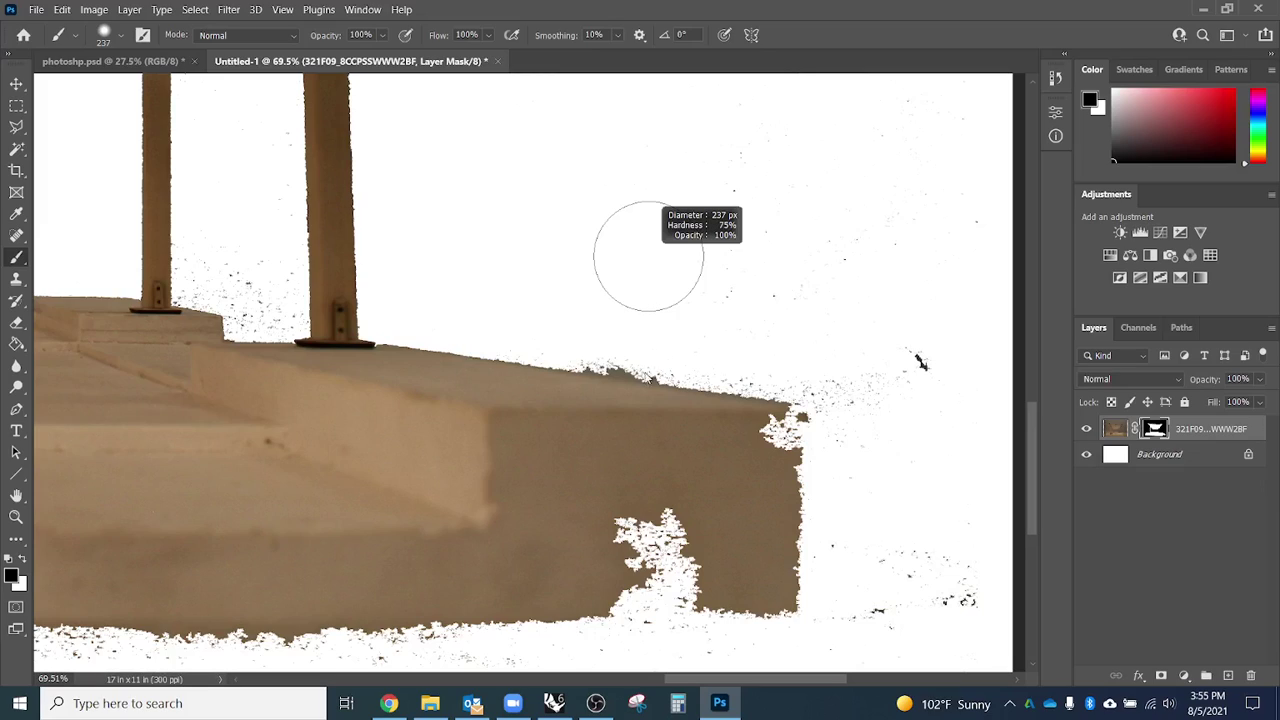
left_click_drag(642, 404, 621, 472)
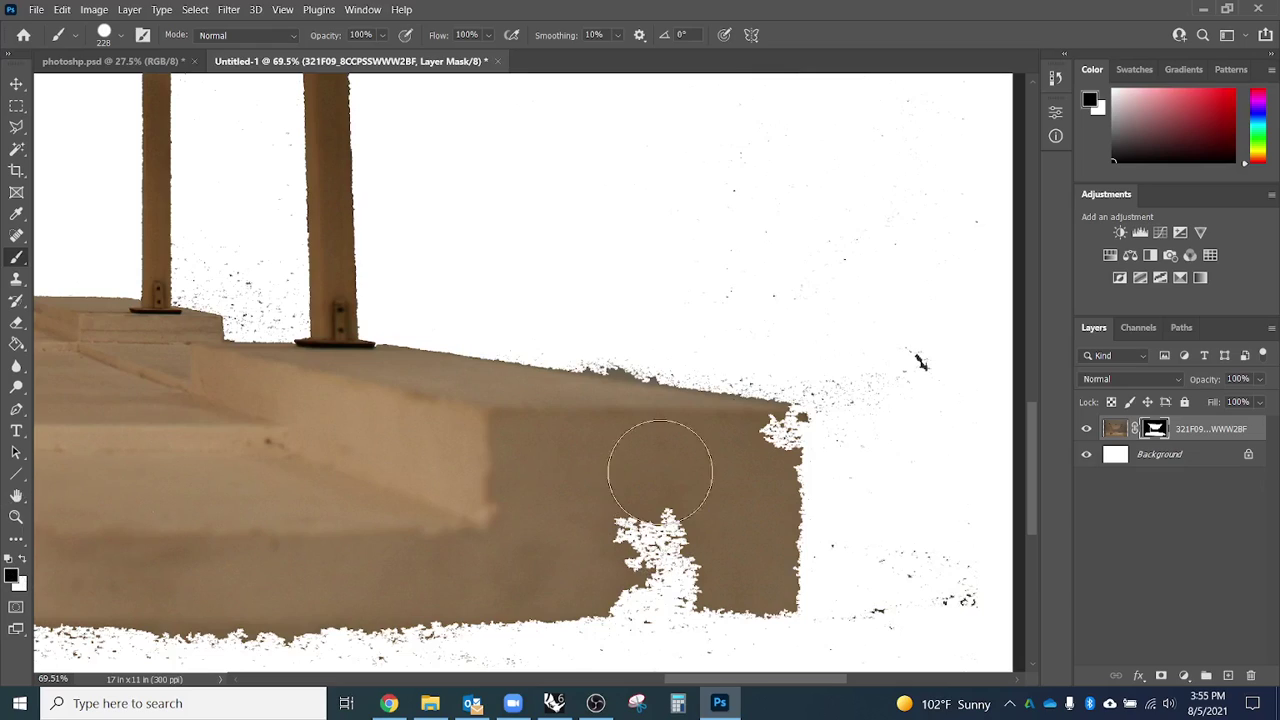
left_click(22, 562)
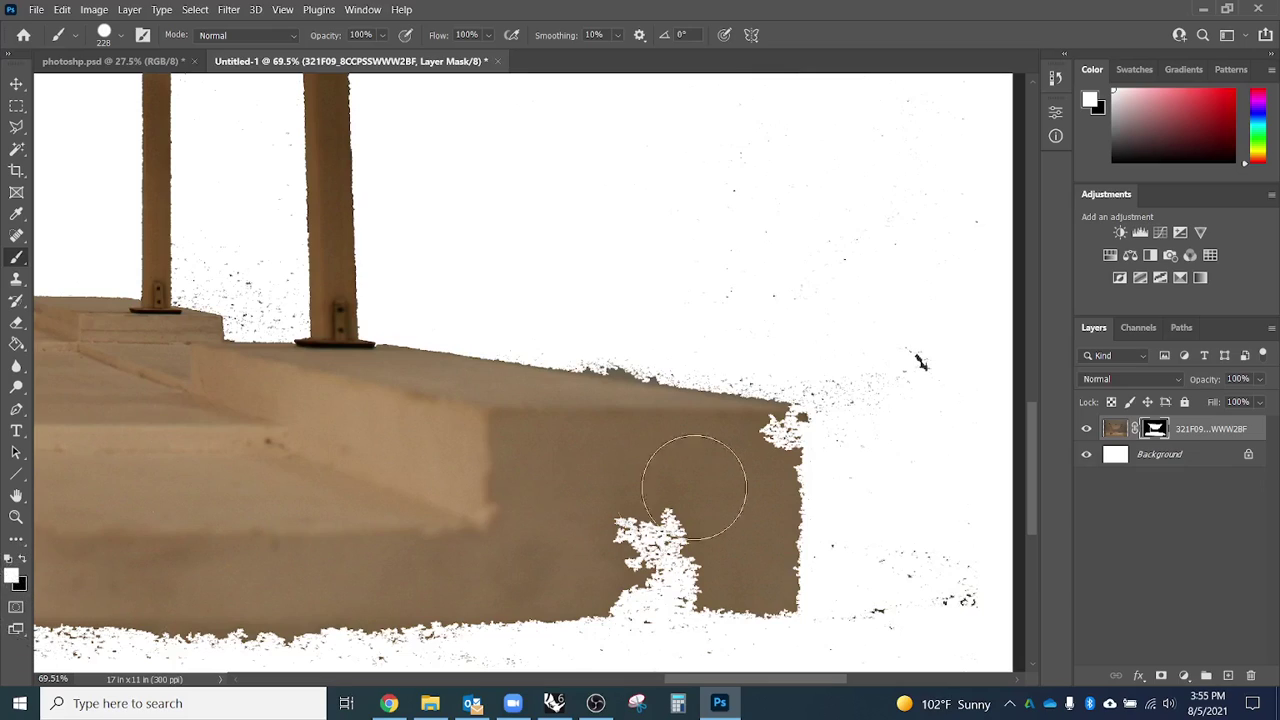
mouse_move(694, 486)
left_mouse_down()
mouse_move(623, 514)
mouse_move(686, 529)
mouse_move(595, 560)
mouse_move(703, 551)
mouse_move(686, 671)
left_mouse_up()
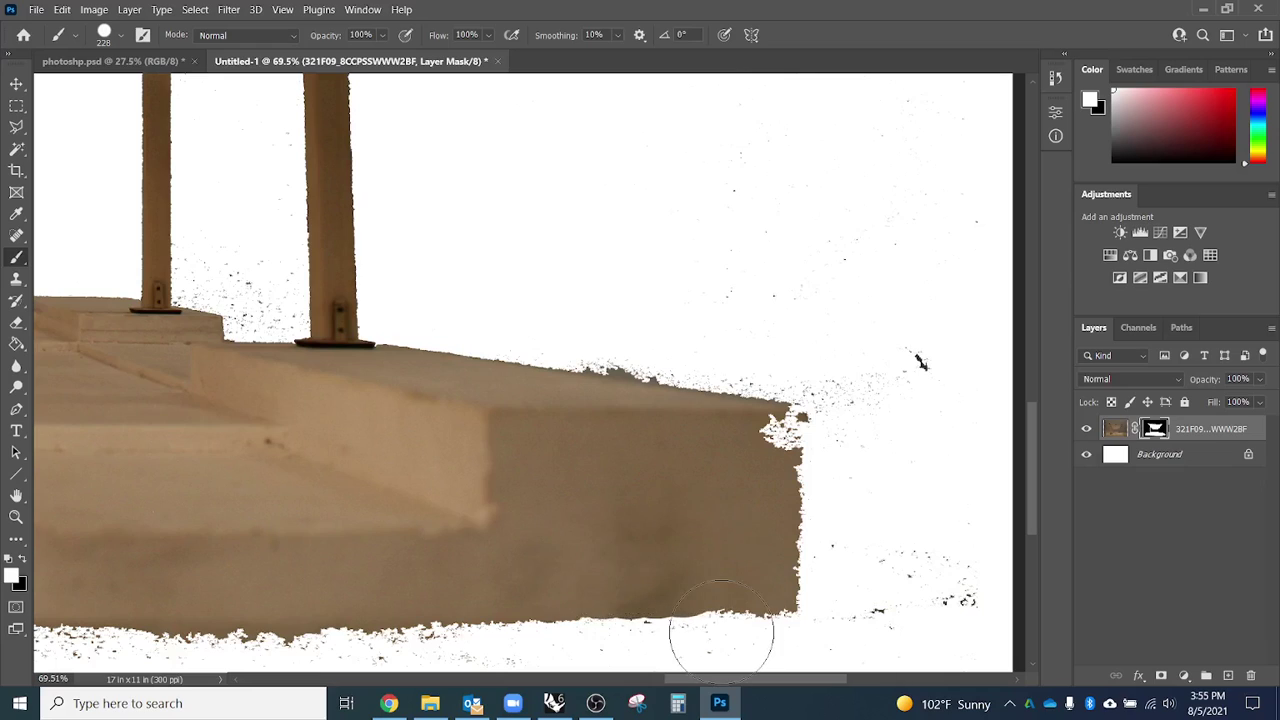
With a 108 px brush, restore the base's right edge in white and mask out the specks beside it in black.
right_click(724, 466, "alt")
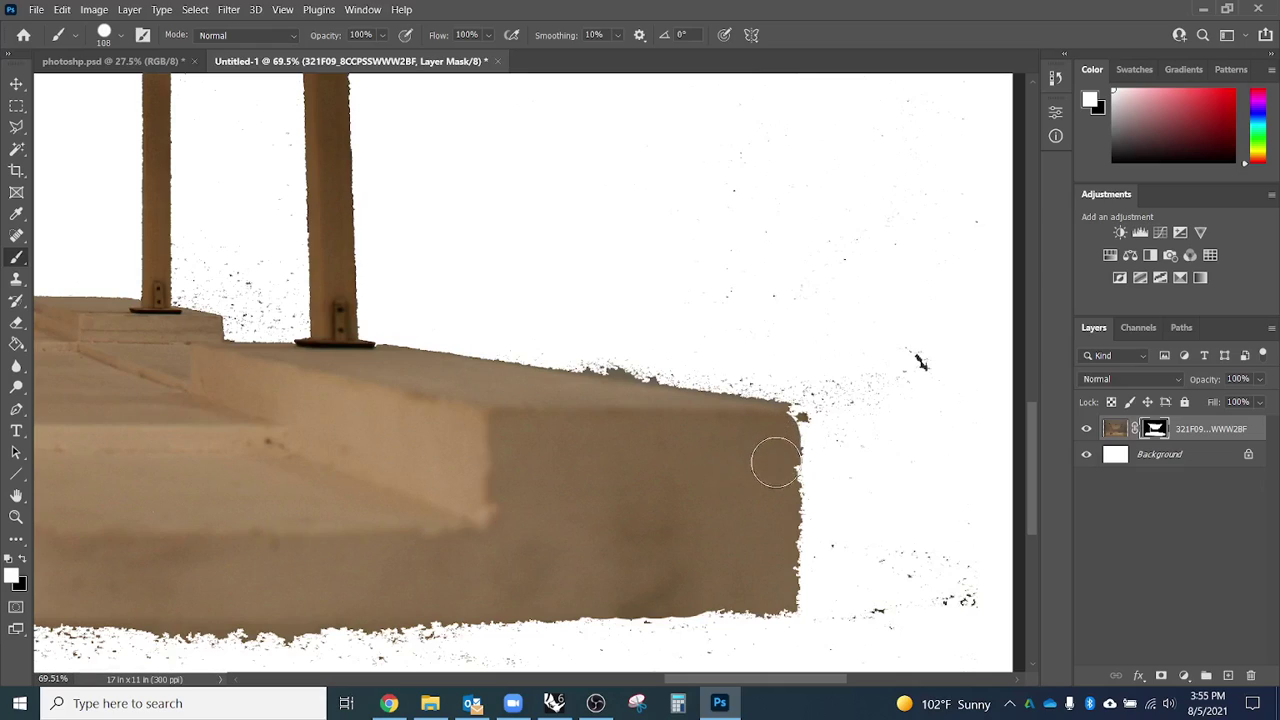
mouse_move(779, 520)
left_mouse_down()
mouse_move(778, 580)
mouse_move(848, 580)
mouse_move(914, 357)
left_mouse_up()
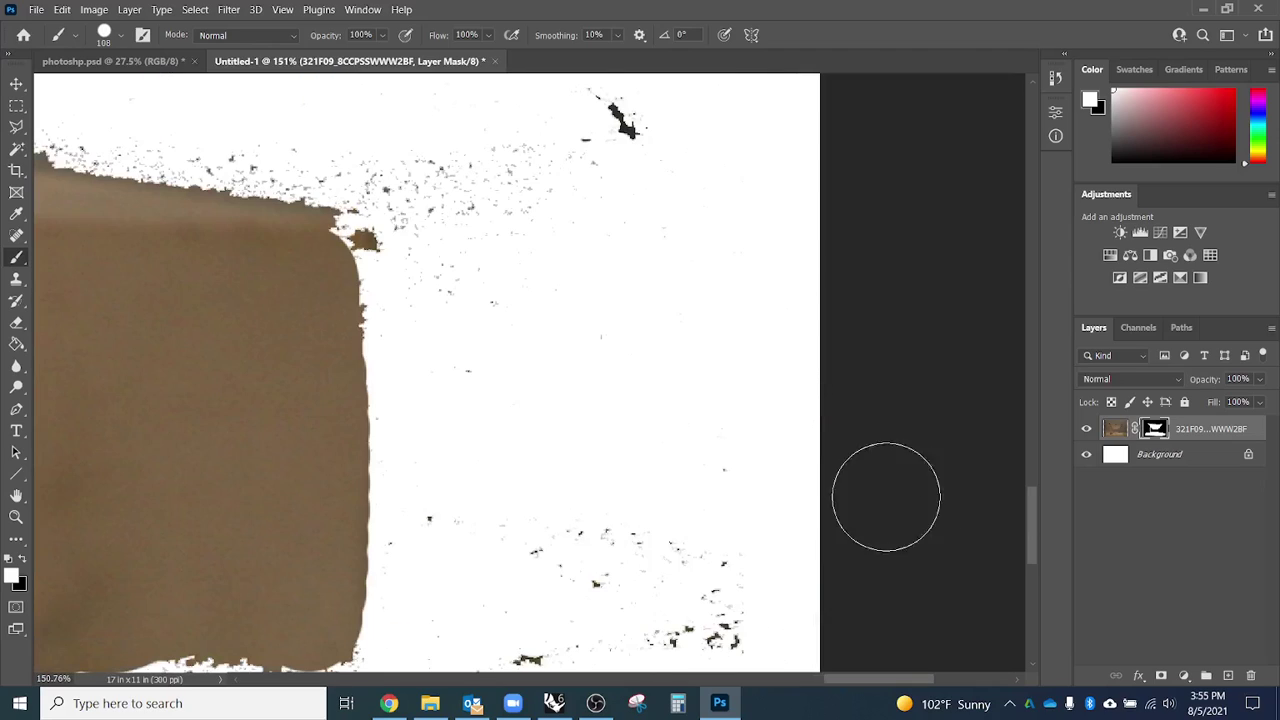
scroll(552, 317, "down", 2)
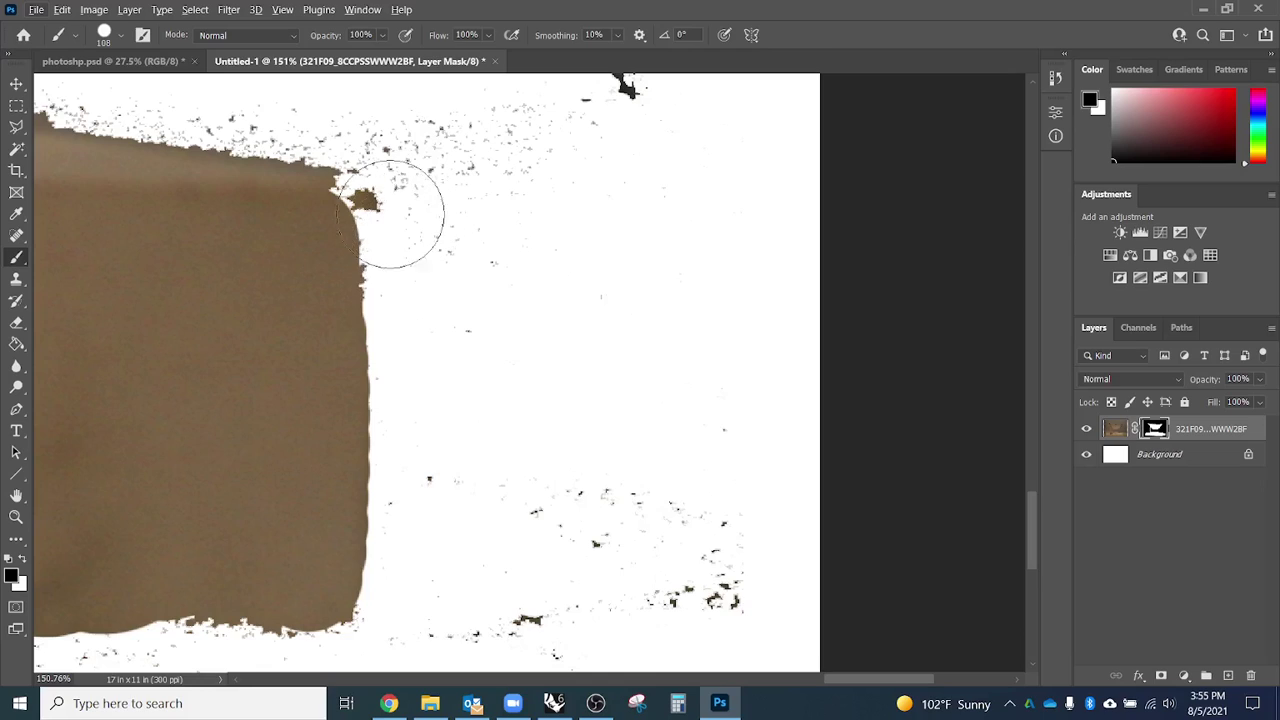
mouse_move(419, 170)
left_mouse_down()
mouse_move(429, 603)
mouse_move(439, 584)
left_mouse_up()
Paint the base's two right corners back in white, and trim its right side straight with a vertical black stroke.
key("x")
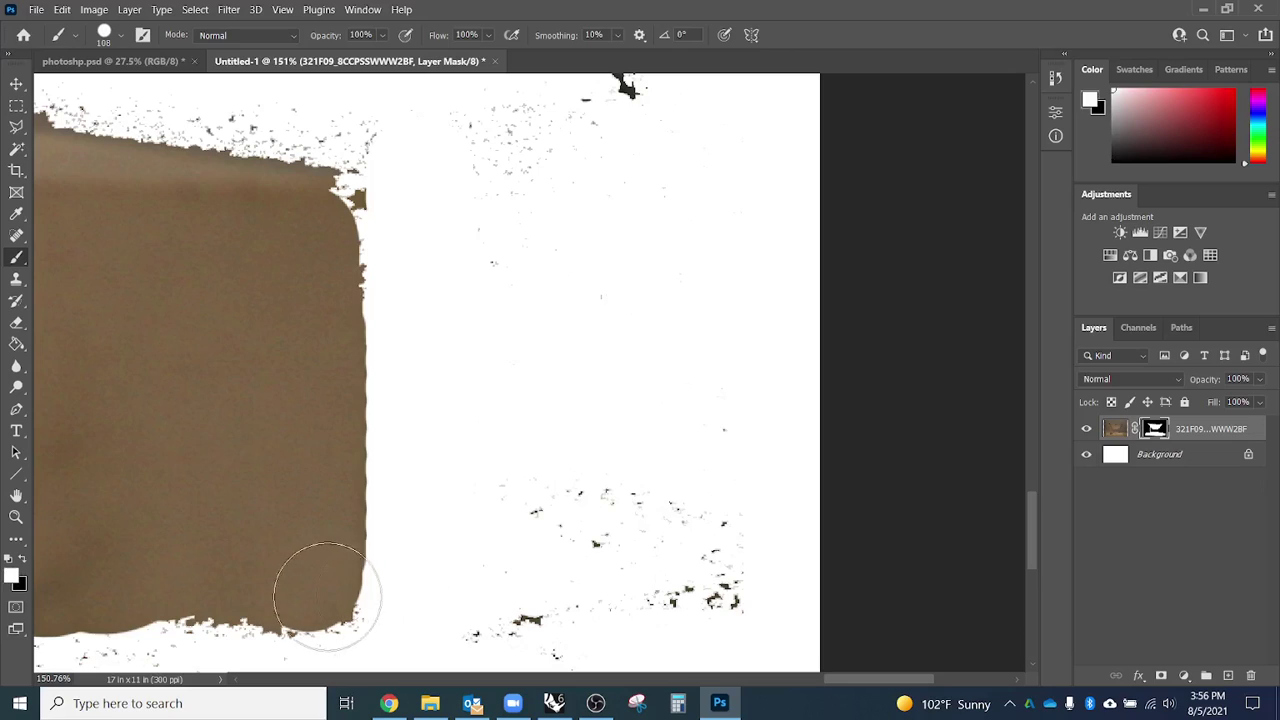
mouse_move(320, 586)
left_mouse_down()
mouse_move(314, 600)
mouse_move(243, 614)
mouse_move(165, 615)
left_mouse_up()
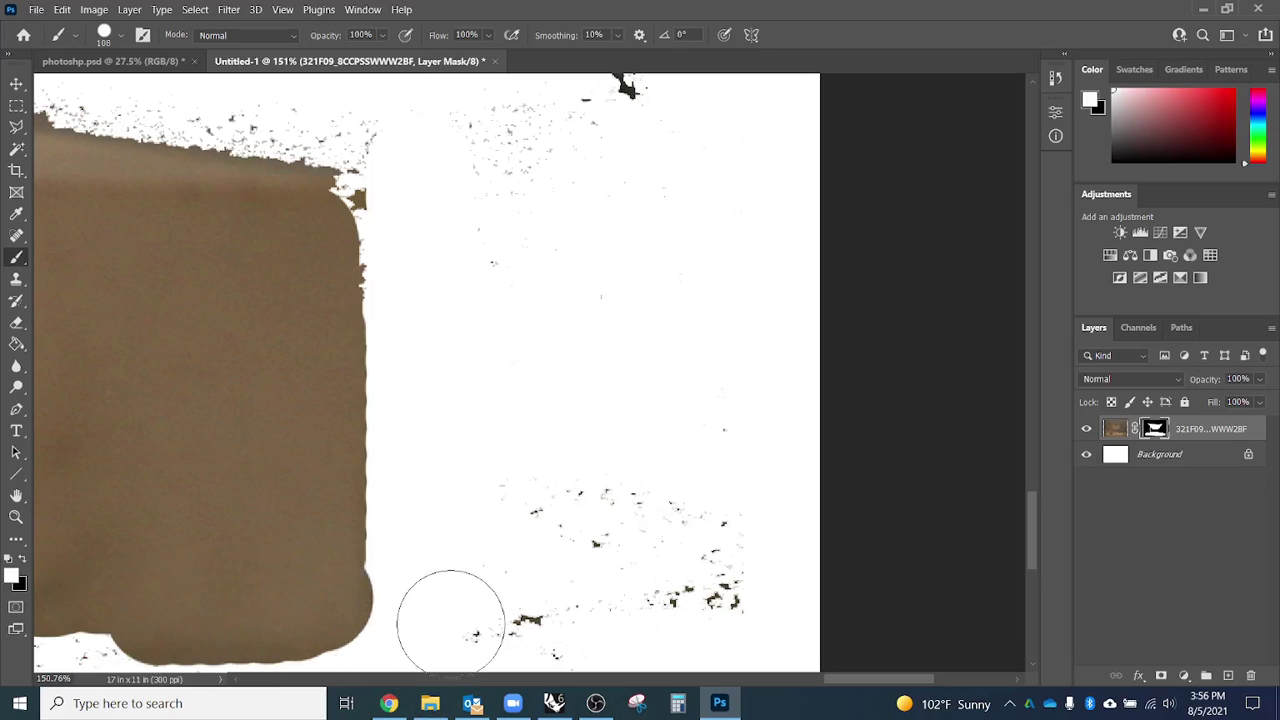
left_click(336, 198)
key("x")
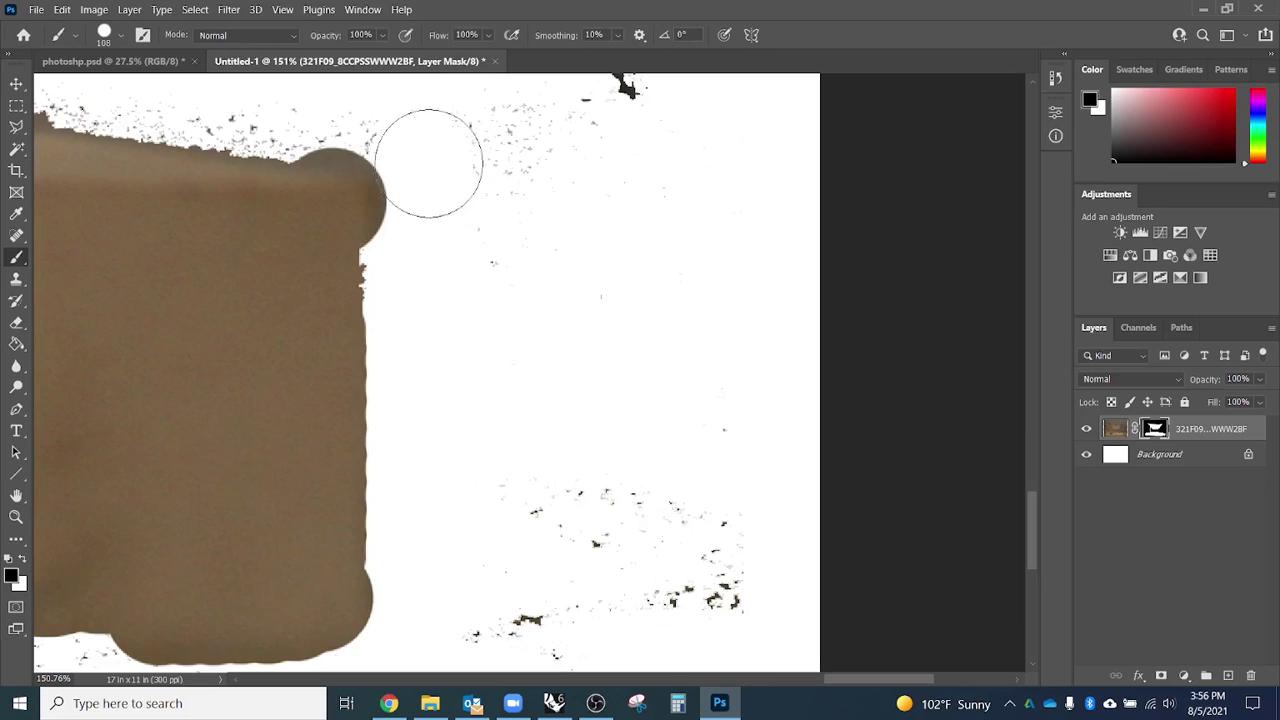
mouse_move(414, 142)
left_mouse_down()
mouse_move(432, 378)
mouse_move(414, 680)
left_mouse_up()
Paint black on the mask along the base's sloping top edge to remove the ragged backdrop remnants.
scroll(655, 470, "down", 3)
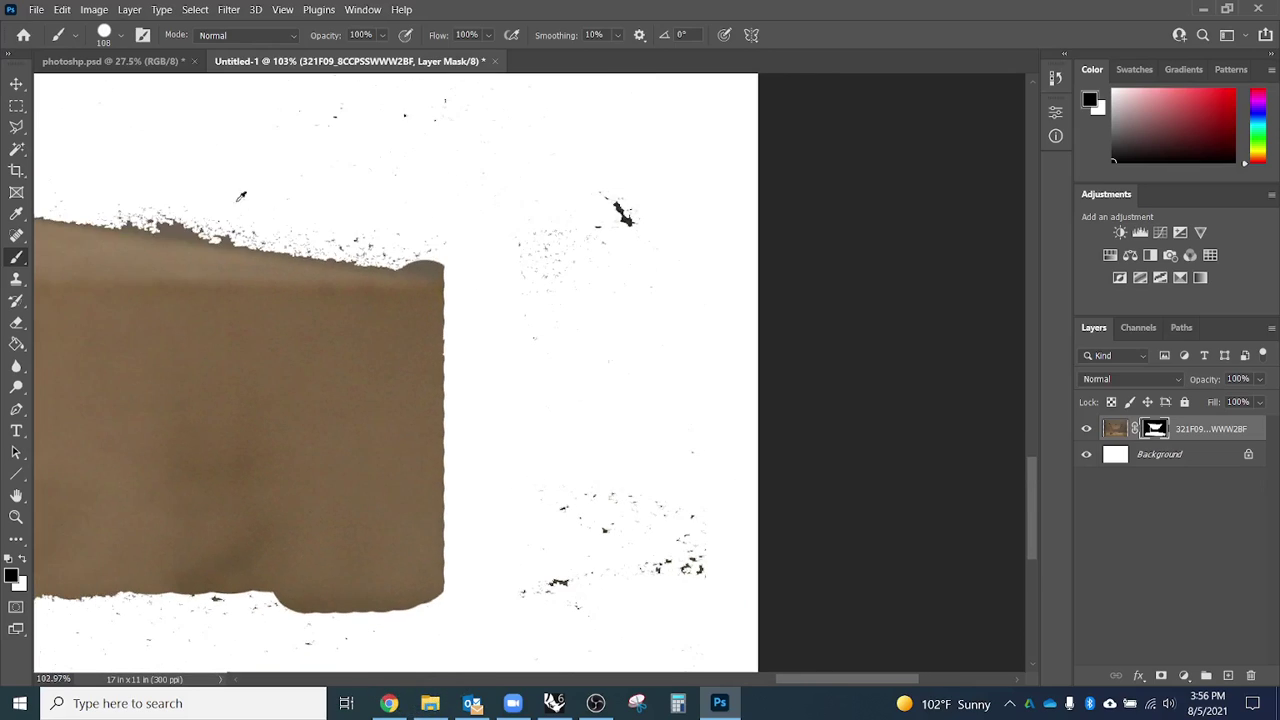
scroll(760, 420, "down", 1)
left_click_drag(523, 340, 726, 414)
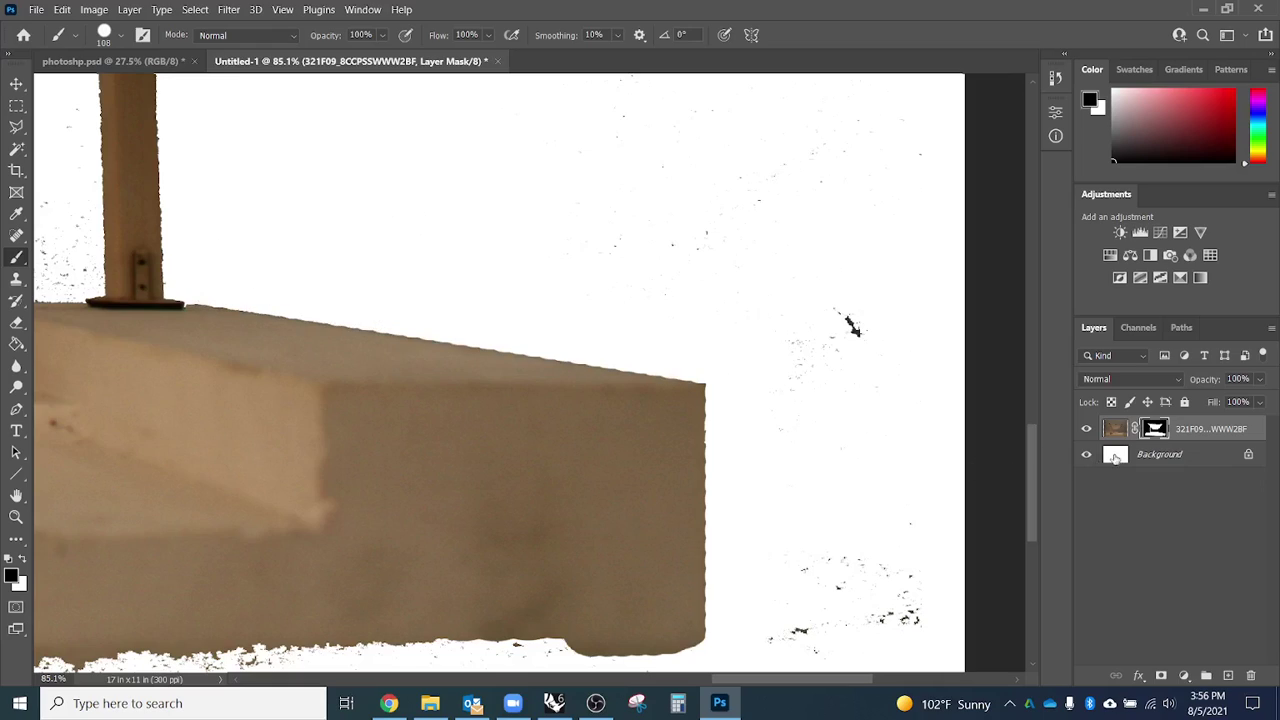
Display the layer mask on its own and paint a straight white stroke across the black area above the base.
left_click(1160, 431, "alt")
scroll(737, 460, "down", 3)
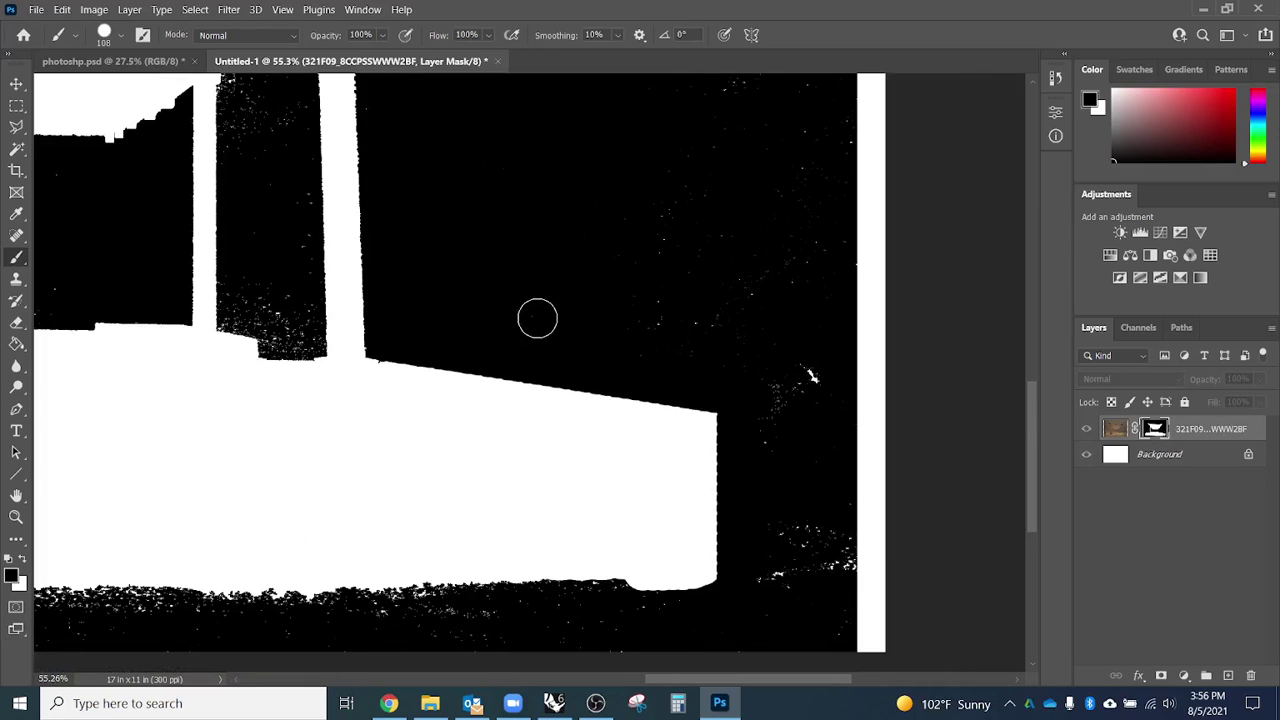
left_click(490, 251)
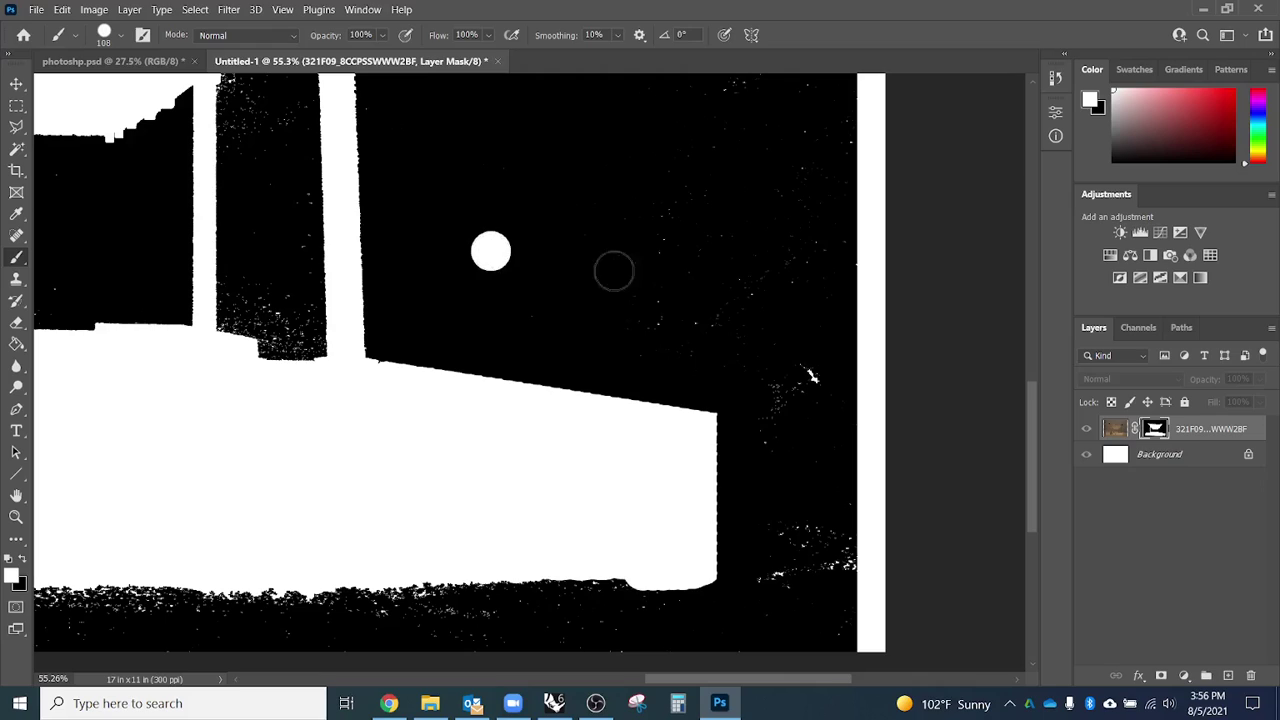
left_click(758, 169, "shift")
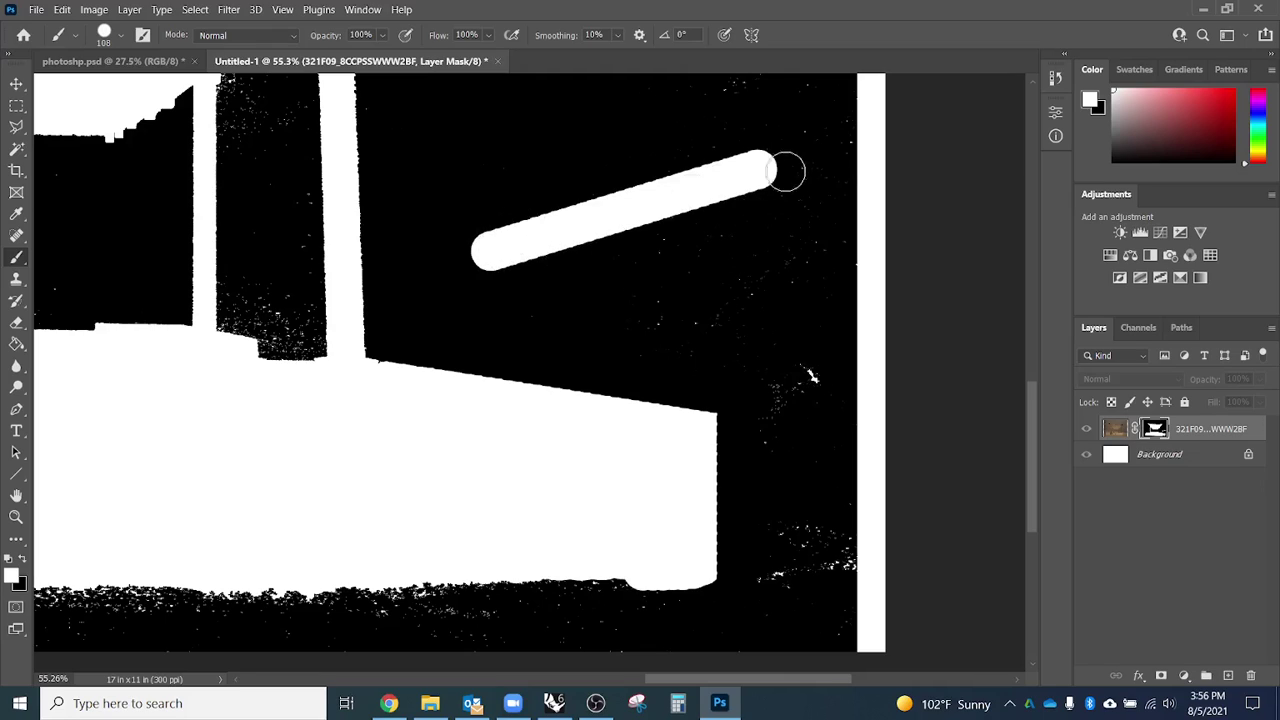
Undo the white test stroke above the base and return from the mask view to the normal image.
left_click(121, 37)
left_click(121, 37)
key("ctrl+z")
key("ctrl+z")
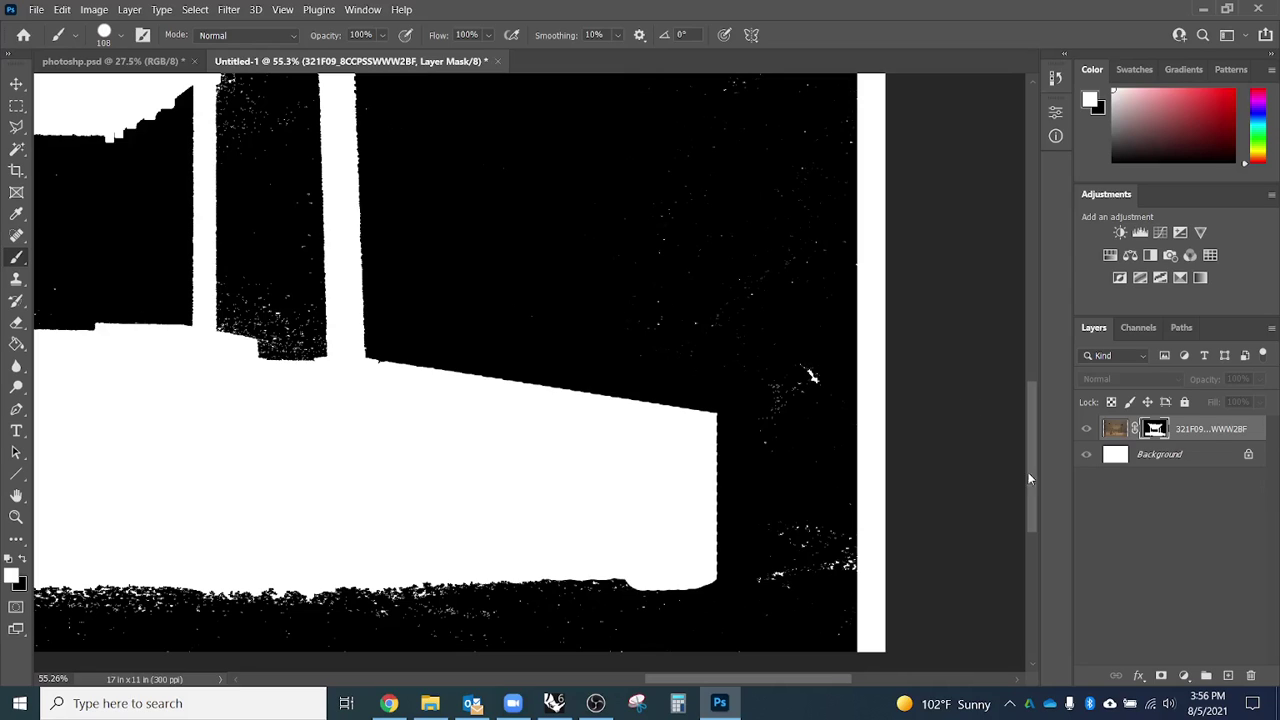
left_click(1155, 429, "alt")
scroll(737, 574, "down", 2)
scroll(737, 574, "left", 2)
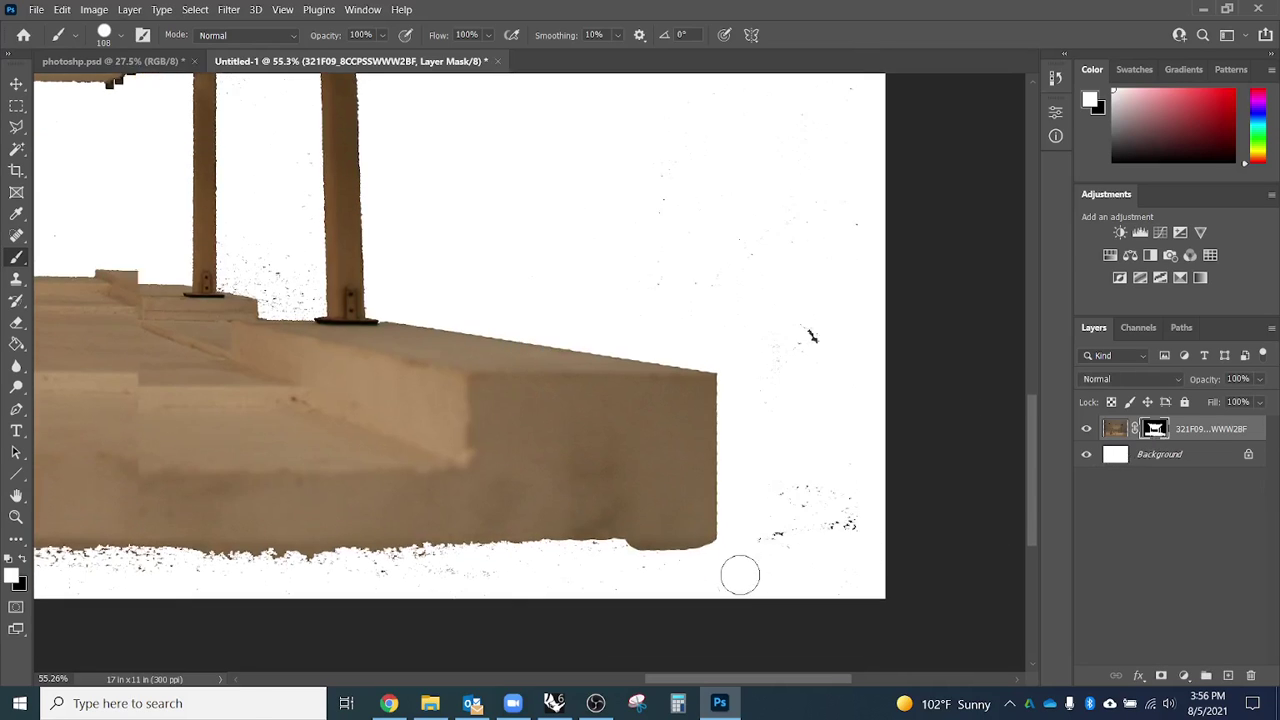
scroll(710, 550, "left", 2)
scroll(757, 560, "right", 4)
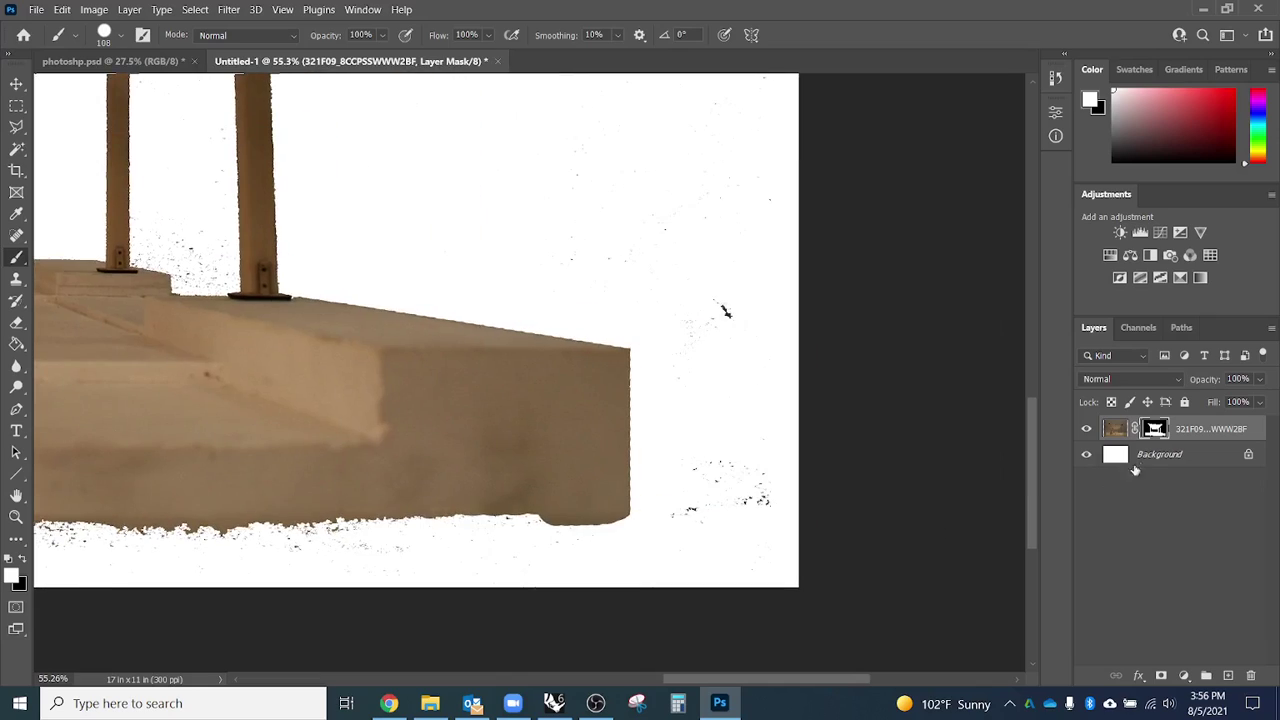
Display the layer mask on its own and paint out the white specks to the right of the base in black.
left_click(1158, 433, "alt")
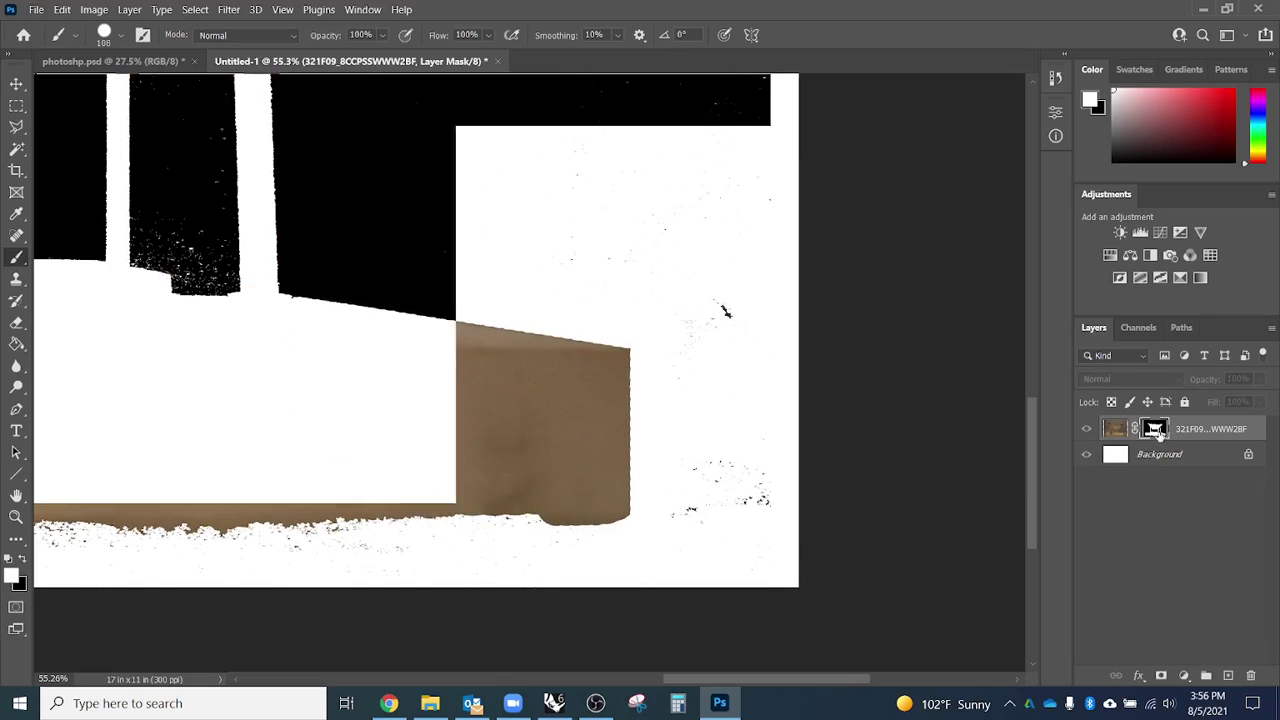
mouse_move(703, 527)
left_mouse_down()
mouse_move(684, 553)
mouse_move(685, 458)
mouse_move(700, 532)
mouse_move(711, 470)
mouse_move(724, 566)
mouse_move(763, 445)
left_mouse_up()
key("x")
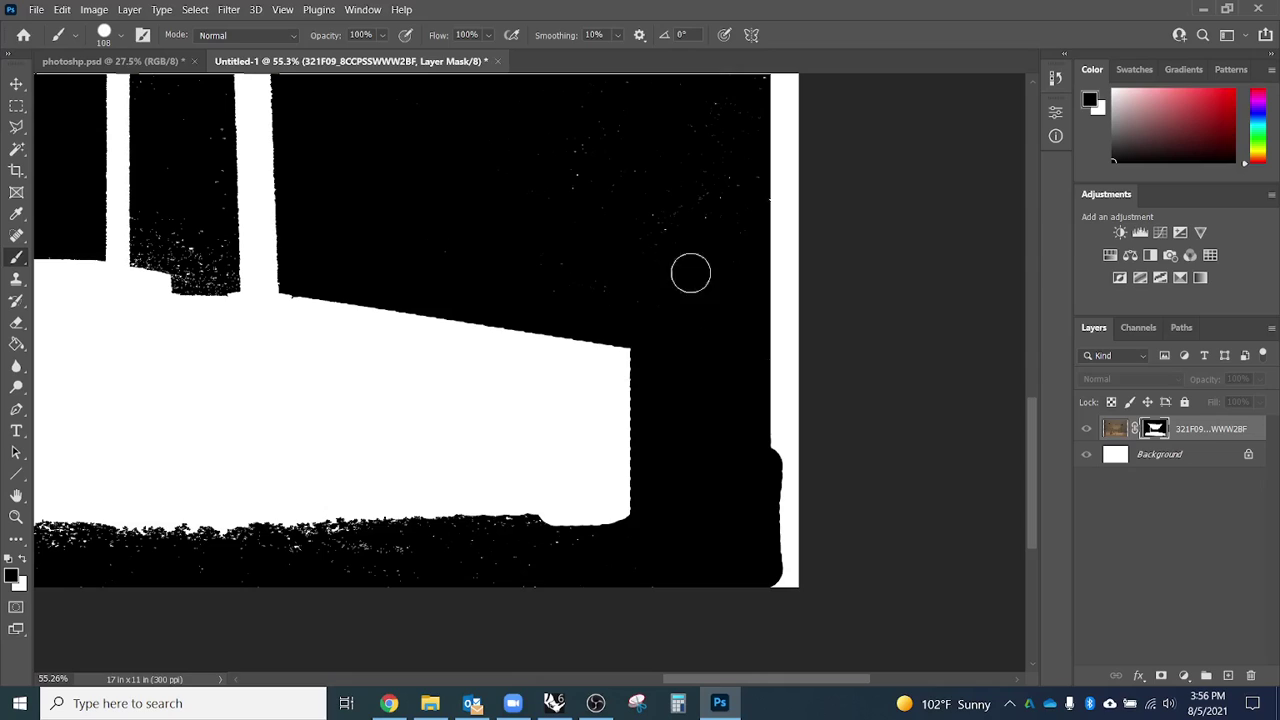
left_click_drag(687, 267, 703, 273)
With a 250 px brush, paint black over the specks above the base's right side and the white strip along the canvas's right border.
left_click_drag(617, 233, 655, 240)
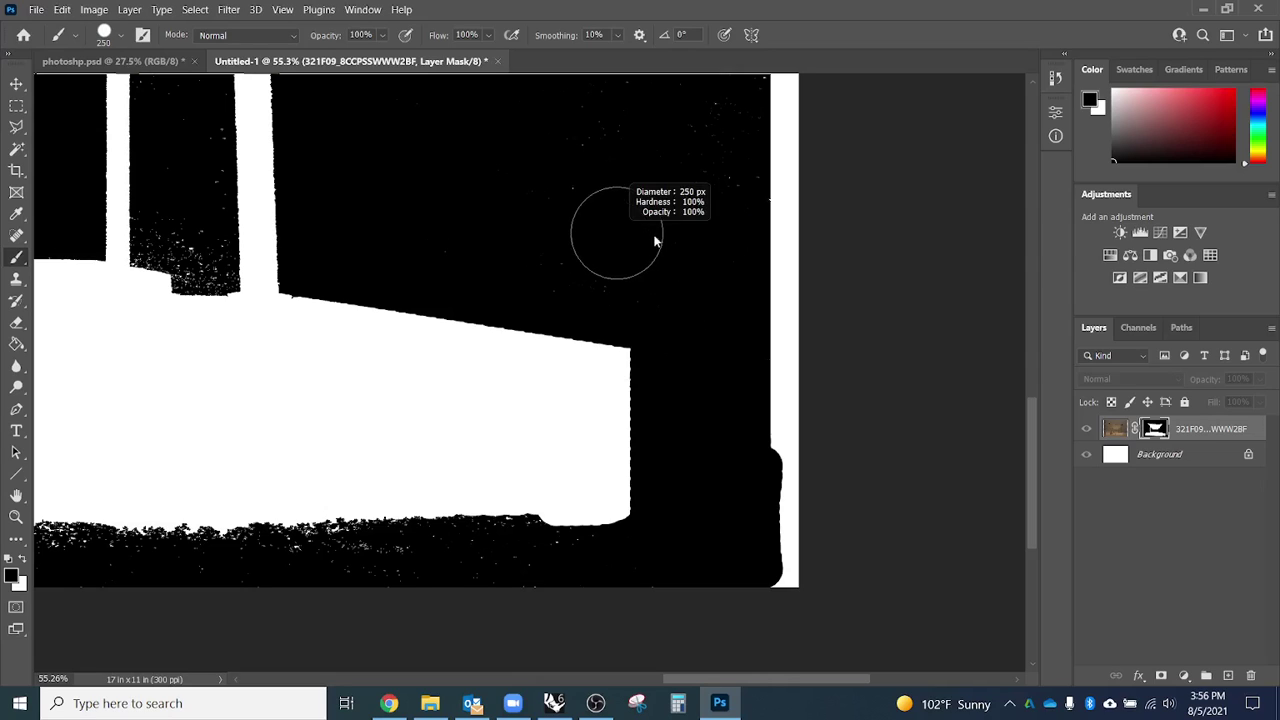
left_click_drag(517, 171, 742, 145)
left_click_drag(553, 169, 716, 572)
left_click_drag(890, 425, 905, 110)
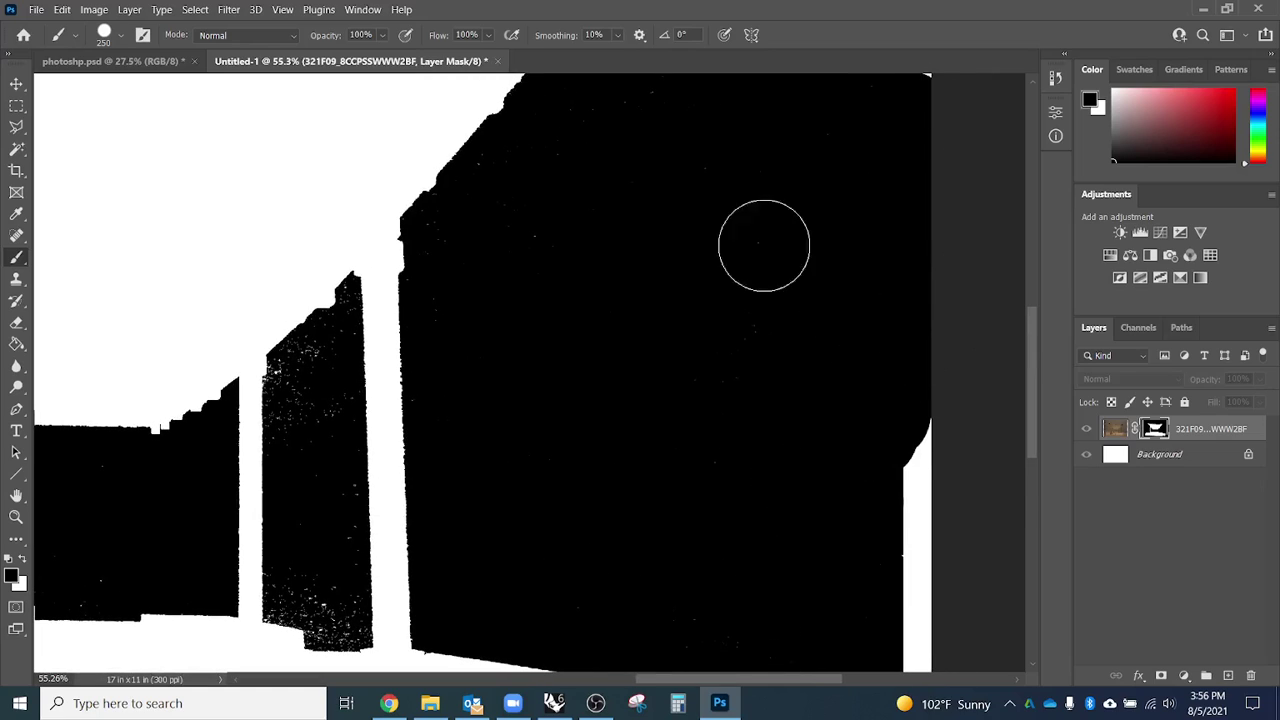
left_click_drag(706, 449, 683, 543)
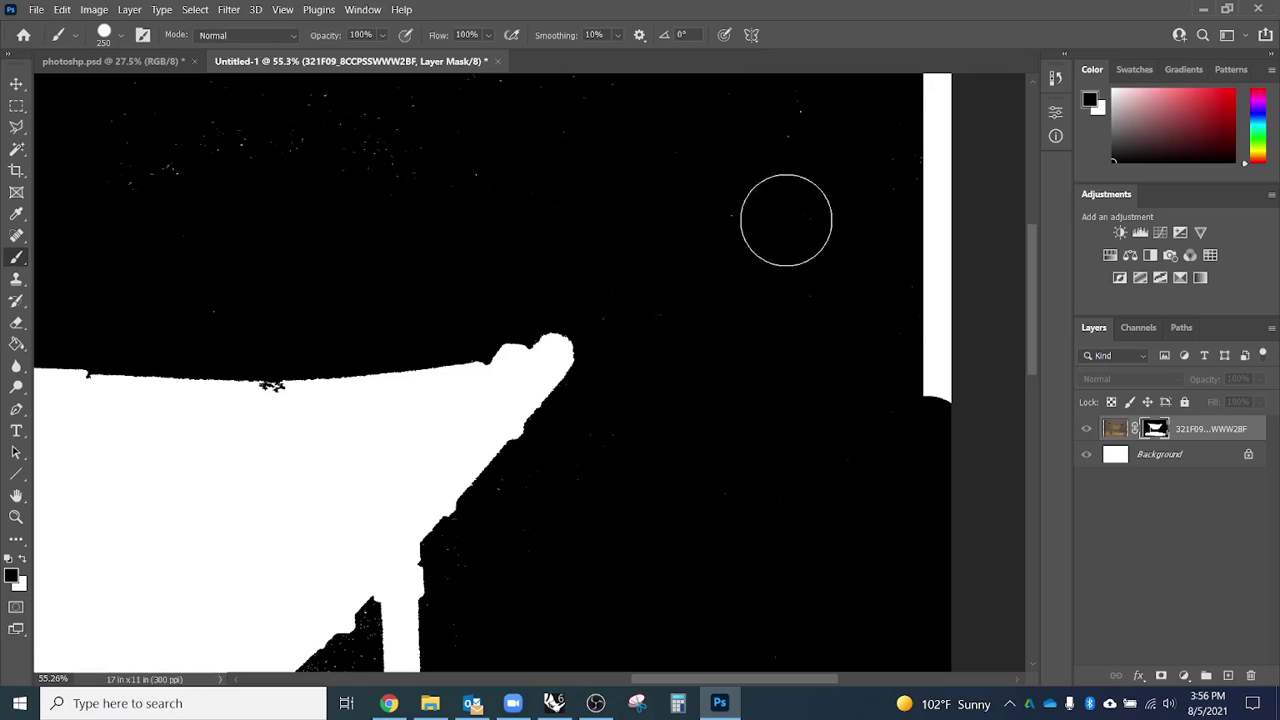
With a 432 px brush, black out the specks above the roof and fill the notches in its upper edge with white.
mouse_move(560, 130)
left_mouse_down()
mouse_move(628, 251)
mouse_move(680, 294)
mouse_move(843, 265)
mouse_move(223, 194)
left_mouse_up()
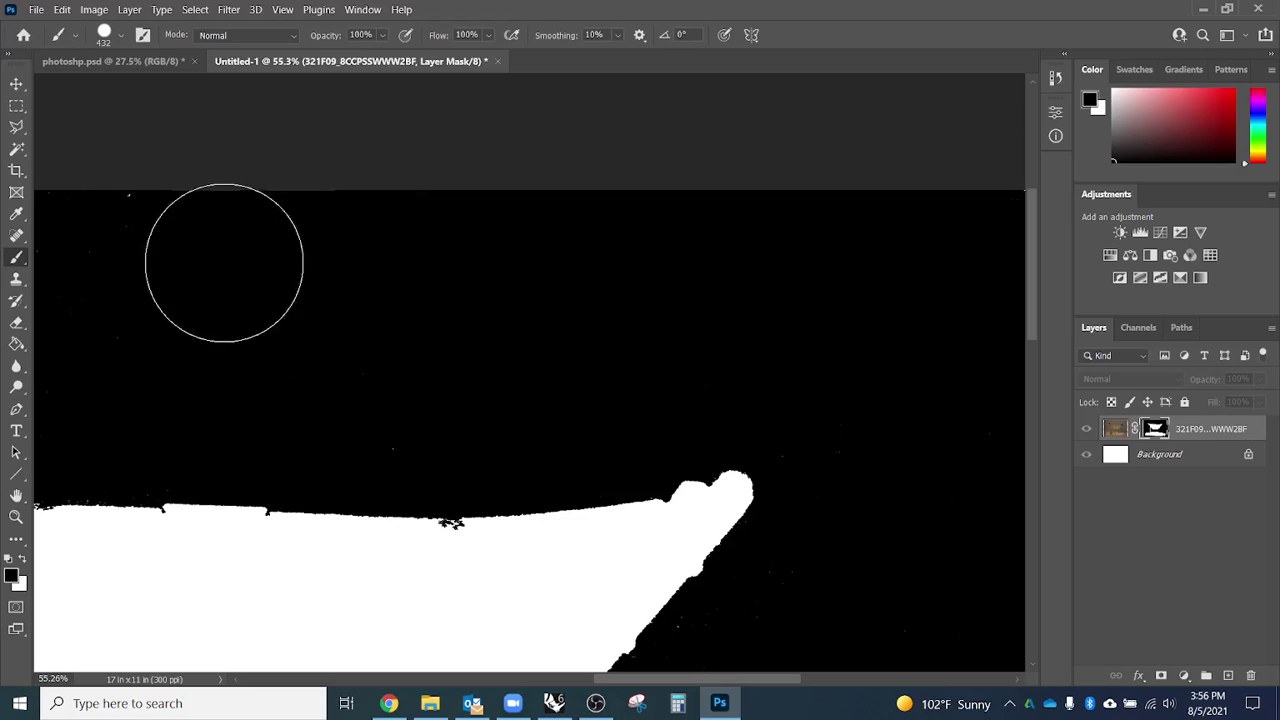
left_click_drag(369, 373, 439, 314)
key("x")
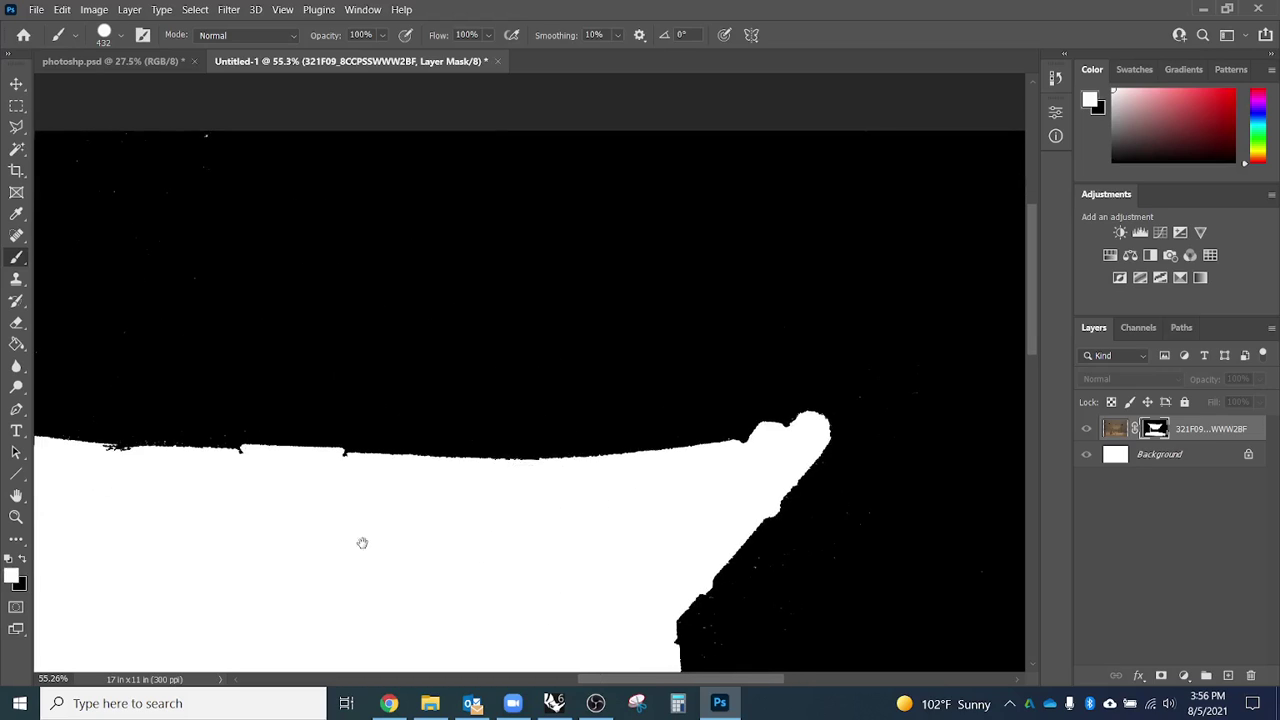
left_click_drag(363, 540, 655, 548)
left_click(461, 540)
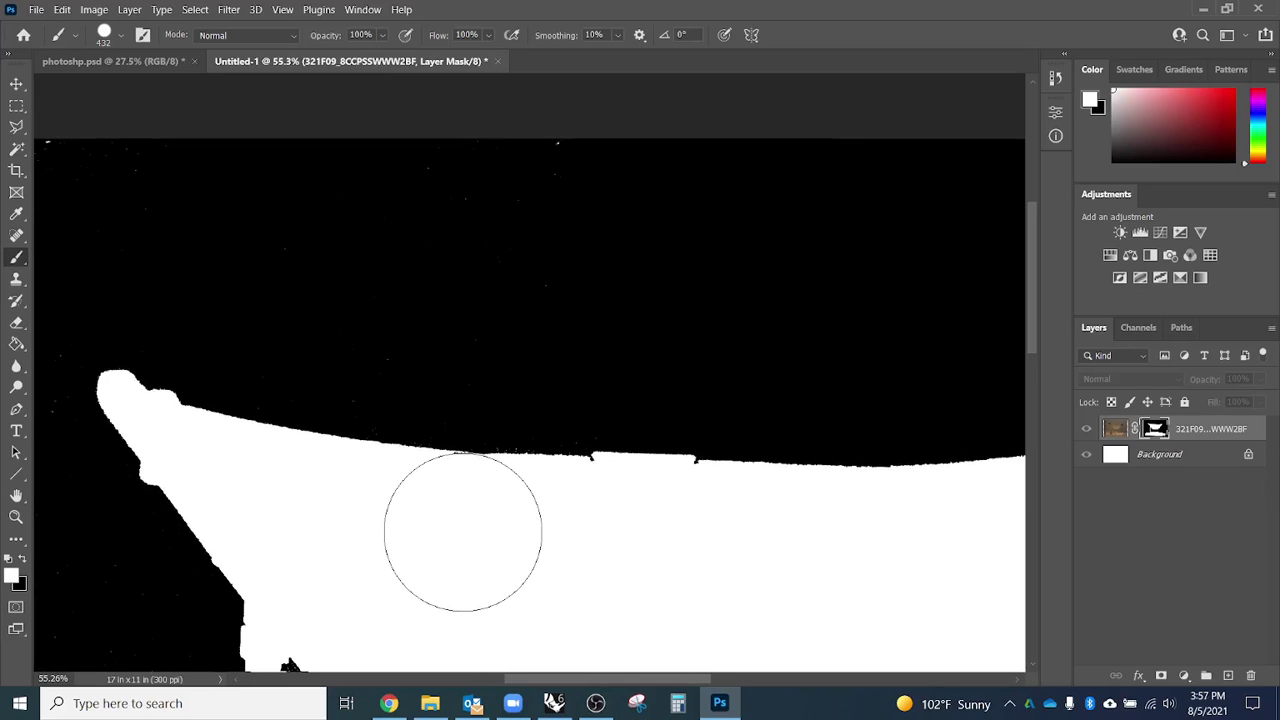
Paint black along the top of the canvas to remove the specks above the roof's left half.
mouse_move(634, 208)
left_mouse_down()
mouse_move(466, 188)
mouse_move(324, 200)
left_mouse_up()
key("x")
mouse_move(596, 216)
left_mouse_down()
mouse_move(354, 221)
mouse_move(176, 187)
mouse_move(800, 175)
left_mouse_up()
left_click_drag(330, 196, 551, 194)
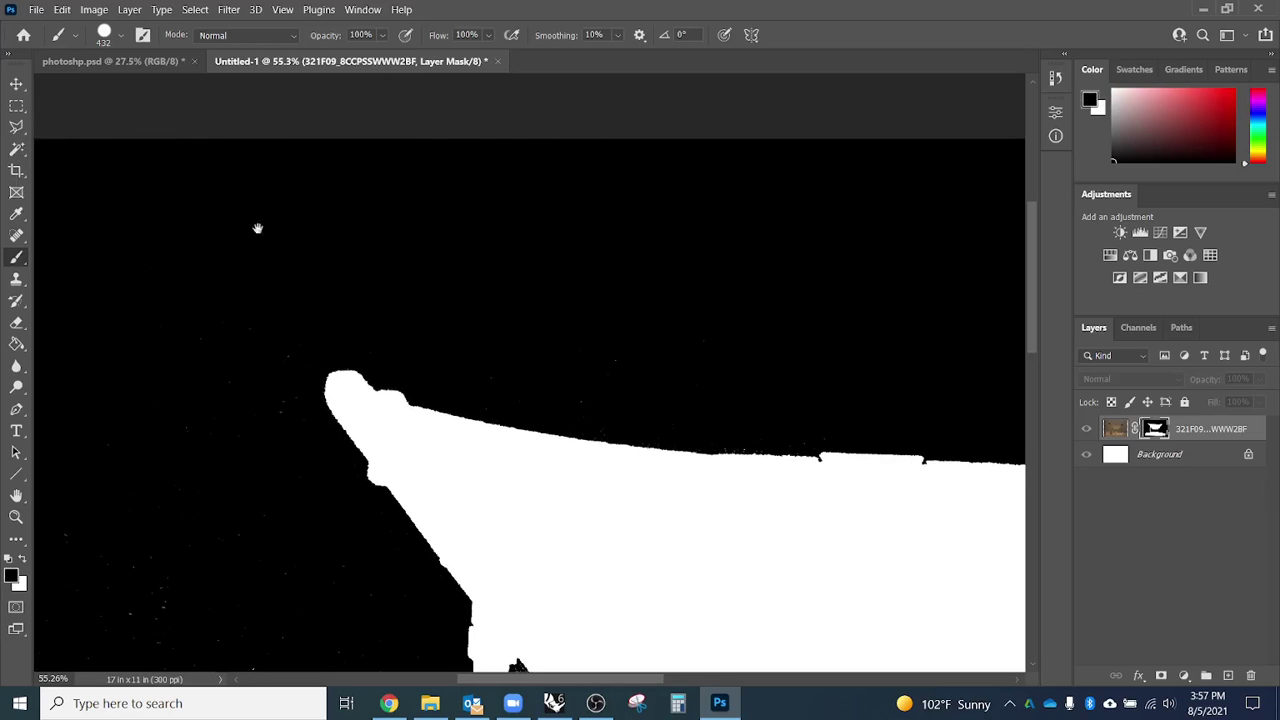
Paint black down the upper part of the canvas's left border to cover the white strip and nearby specks.
left_click_drag(320, 228, 656, 197)
left_click_drag(263, 115, 265, 400)
left_click_drag(337, 503, 354, 286)
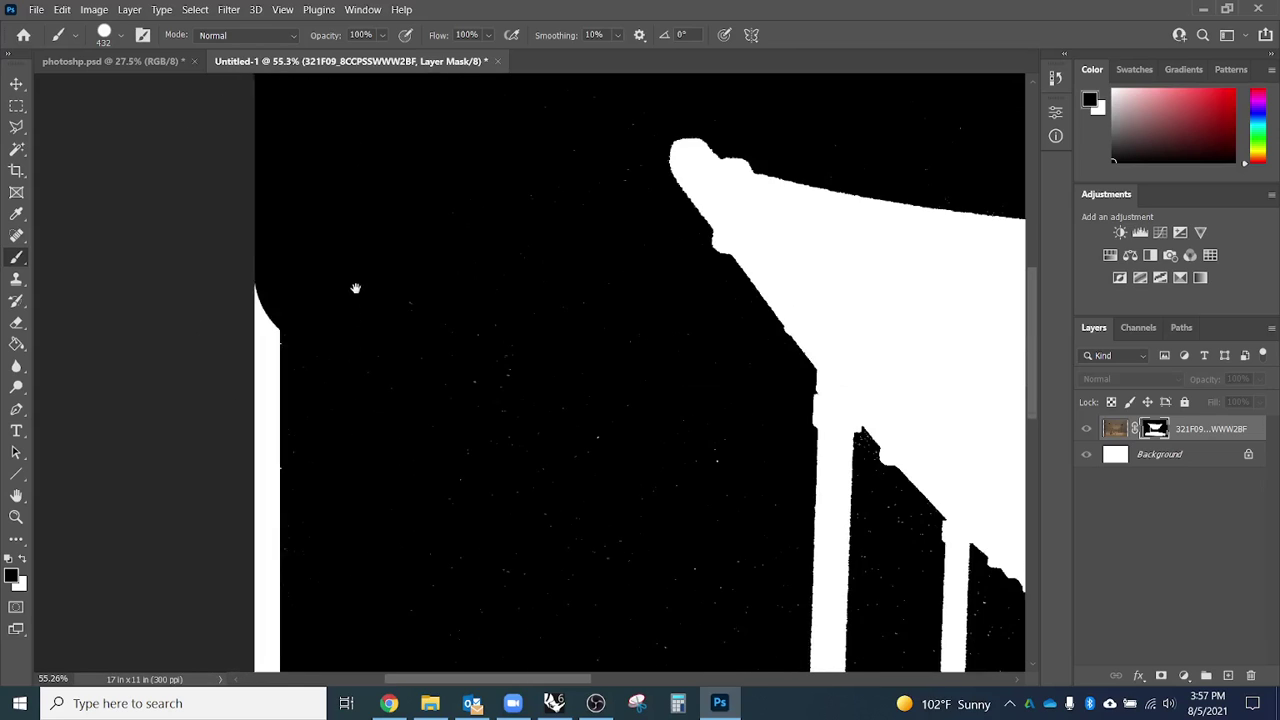
left_click_drag(258, 205, 290, 505)
left_click_drag(427, 446, 295, 296)
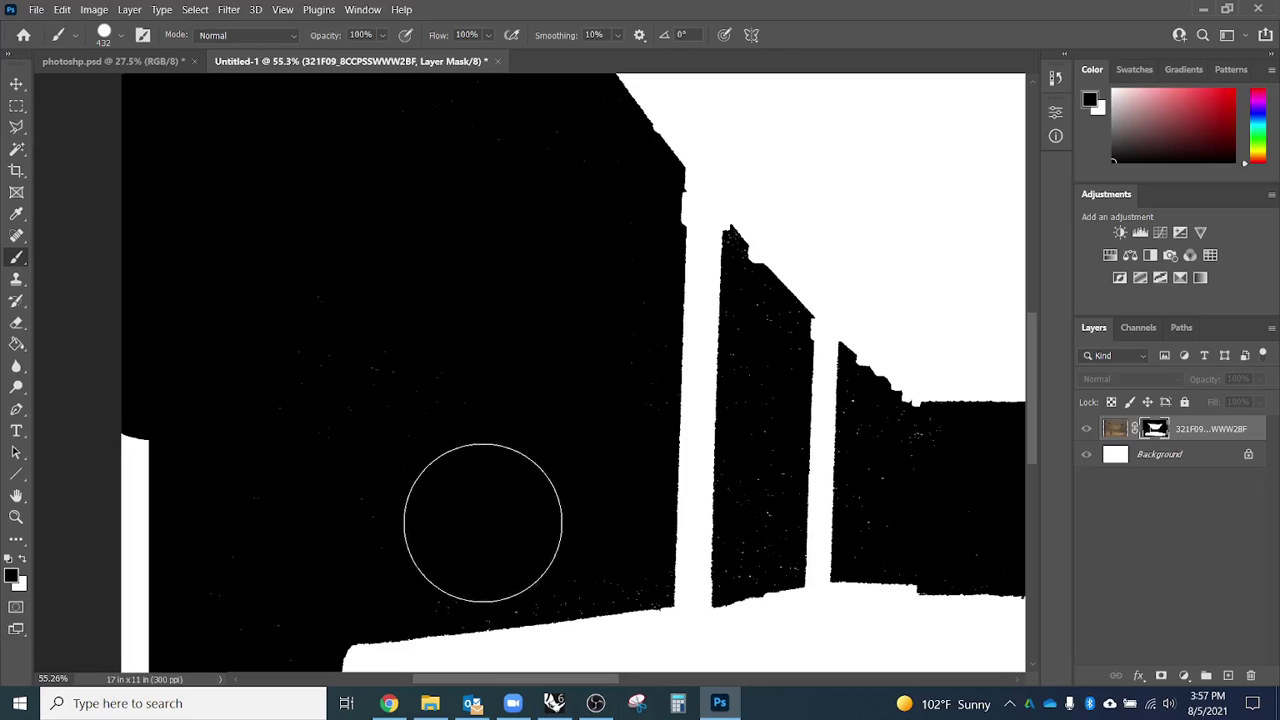
Black out the specks left of the base, and clean its left edge and lower-left corner with a 253 px brush.
scroll(466, 463, "down", 2)
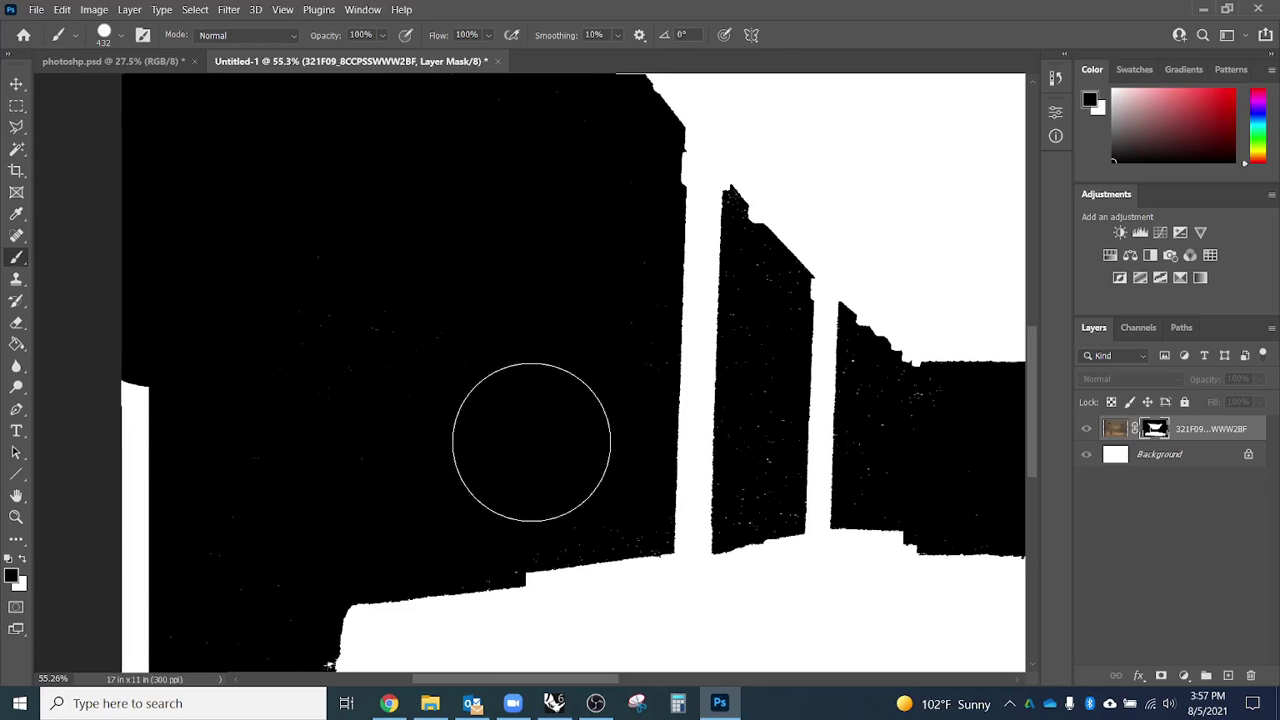
scroll(471, 420, "down", 2)
mouse_move(337, 477)
left_mouse_down()
mouse_move(314, 429)
mouse_move(334, 357)
left_mouse_up()
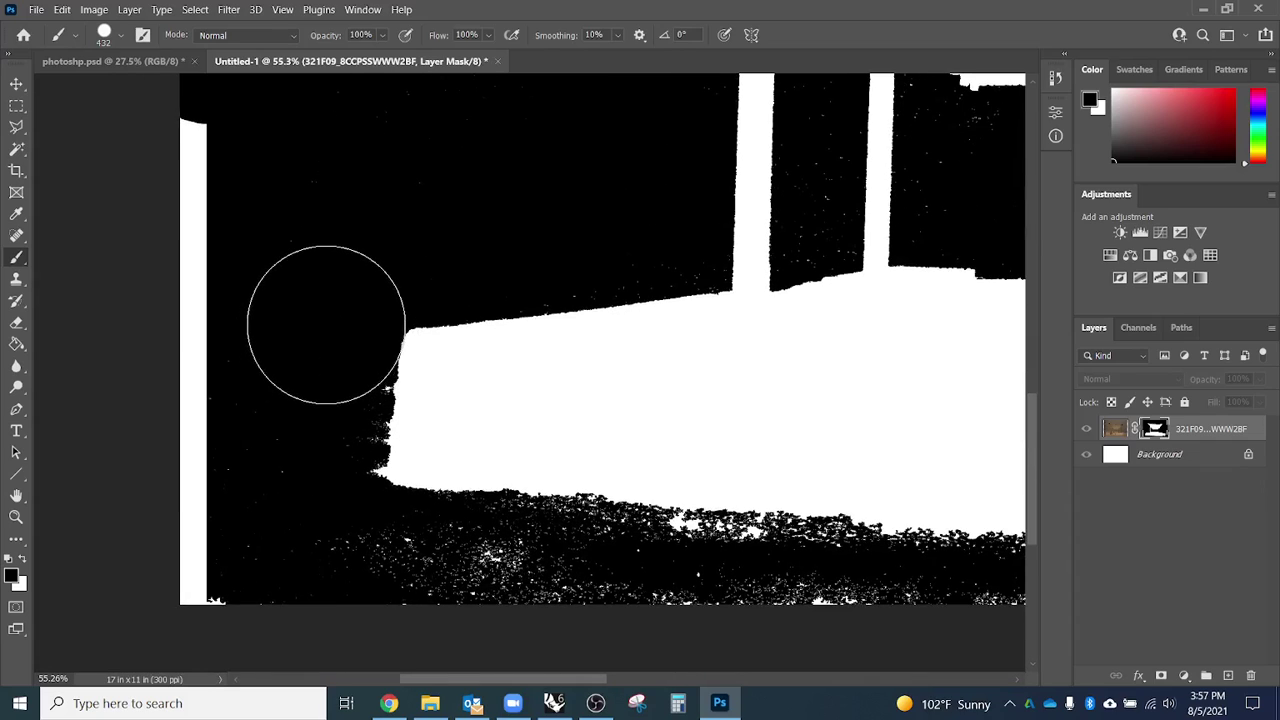
left_click_drag(297, 491, 297, 537)
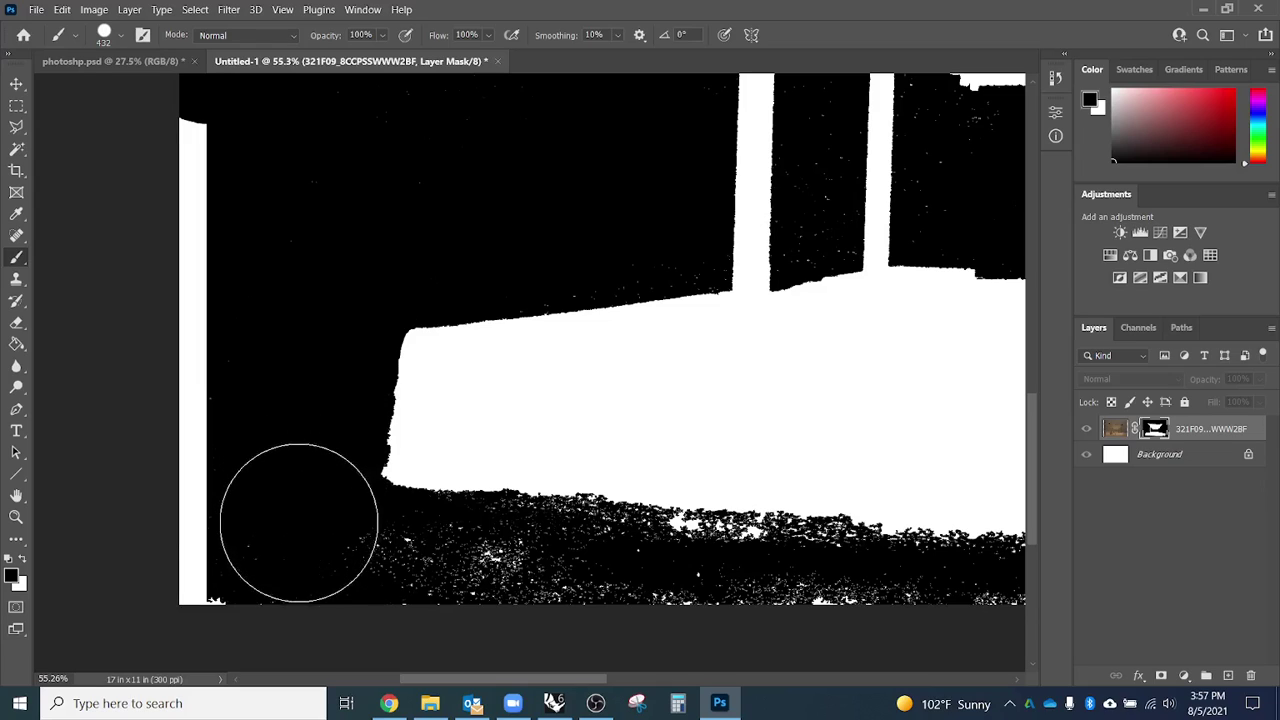
left_click_drag(300, 492, 252, 497)
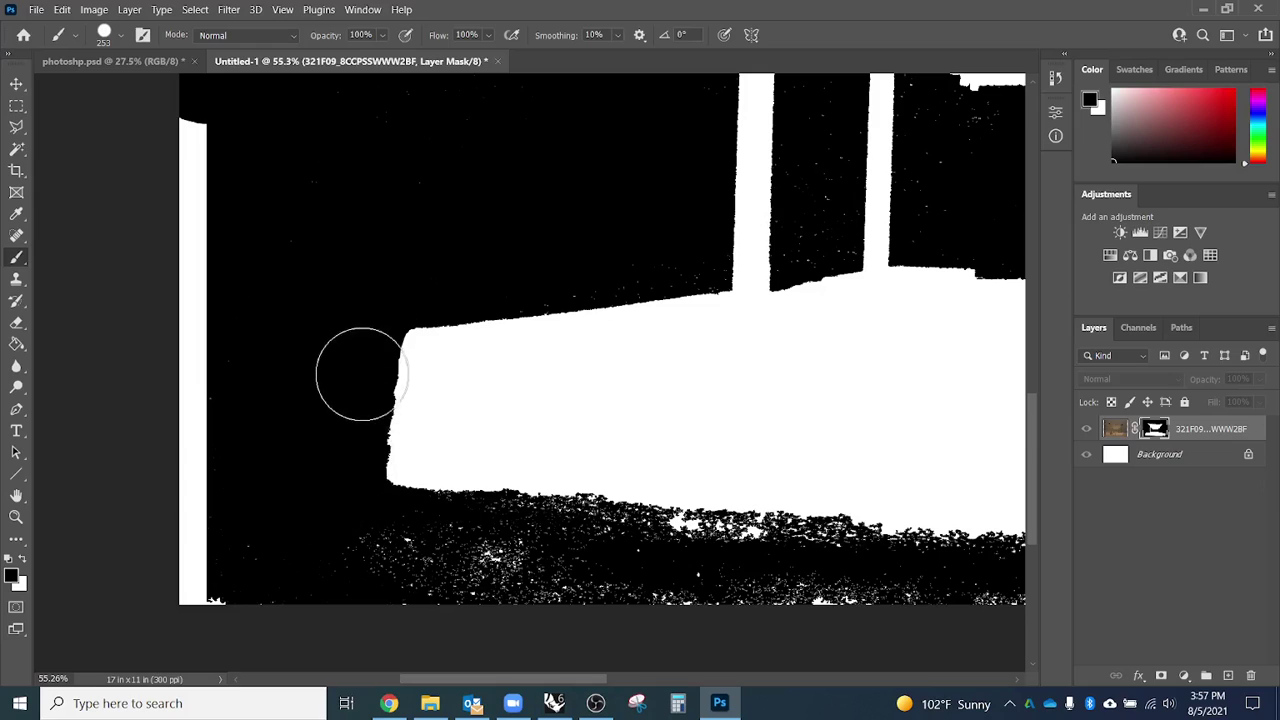
mouse_move(371, 506)
left_mouse_down()
mouse_move(386, 534)
mouse_move(376, 526)
left_mouse_up()
Return to the normal image view and trim the base's ragged bottom edge with straight black strokes on the mask.
scroll(376, 526, "right", 10)
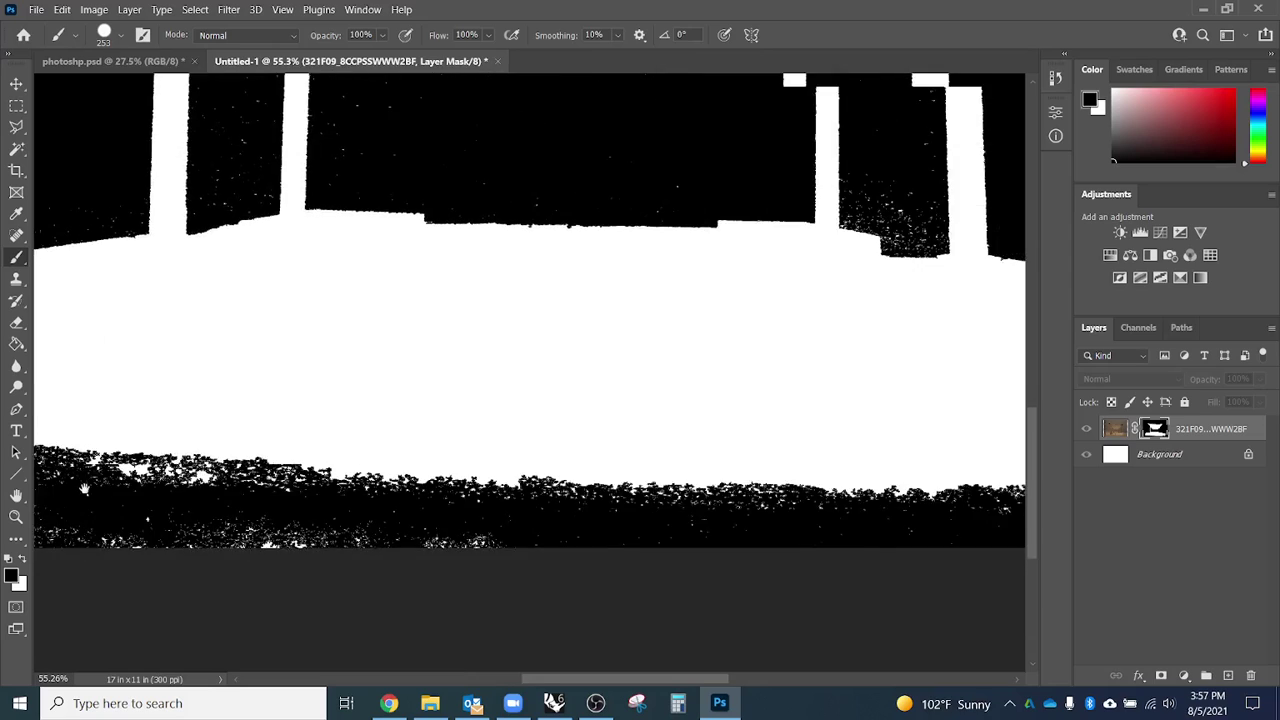
scroll(530, 300, "down", 1)
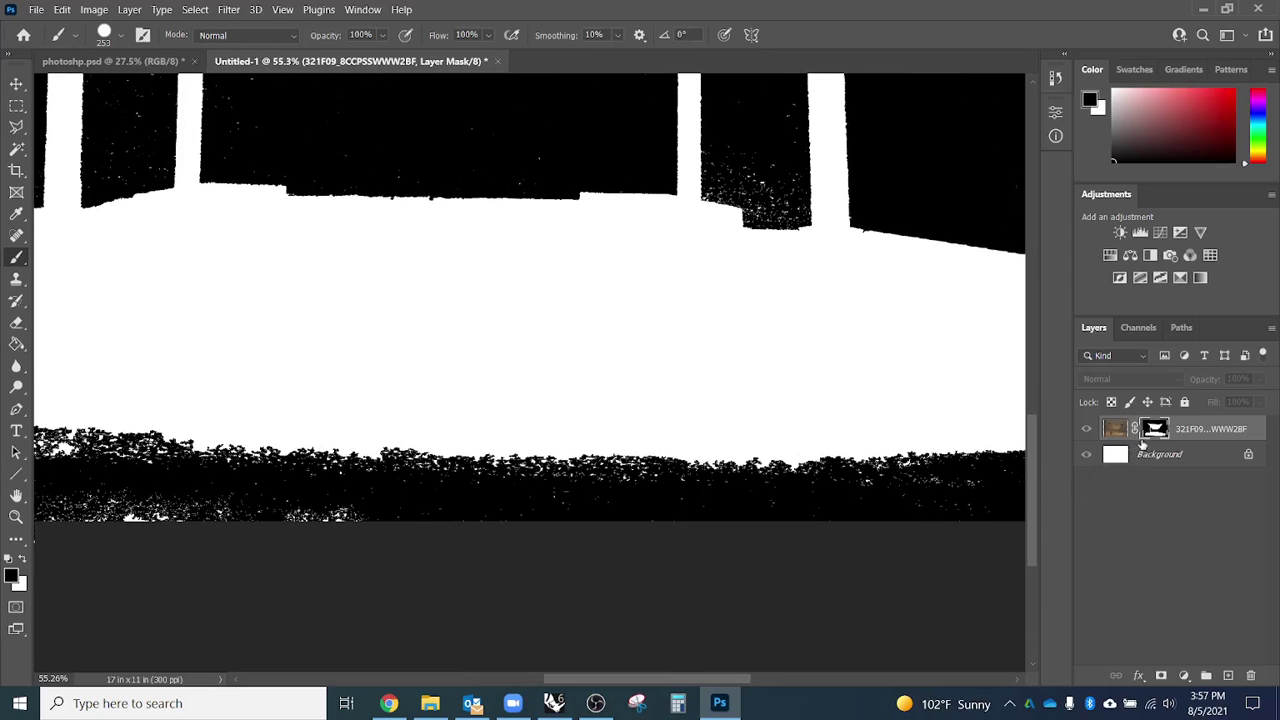
key("backslash")
scroll(630, 472, "down", 5)
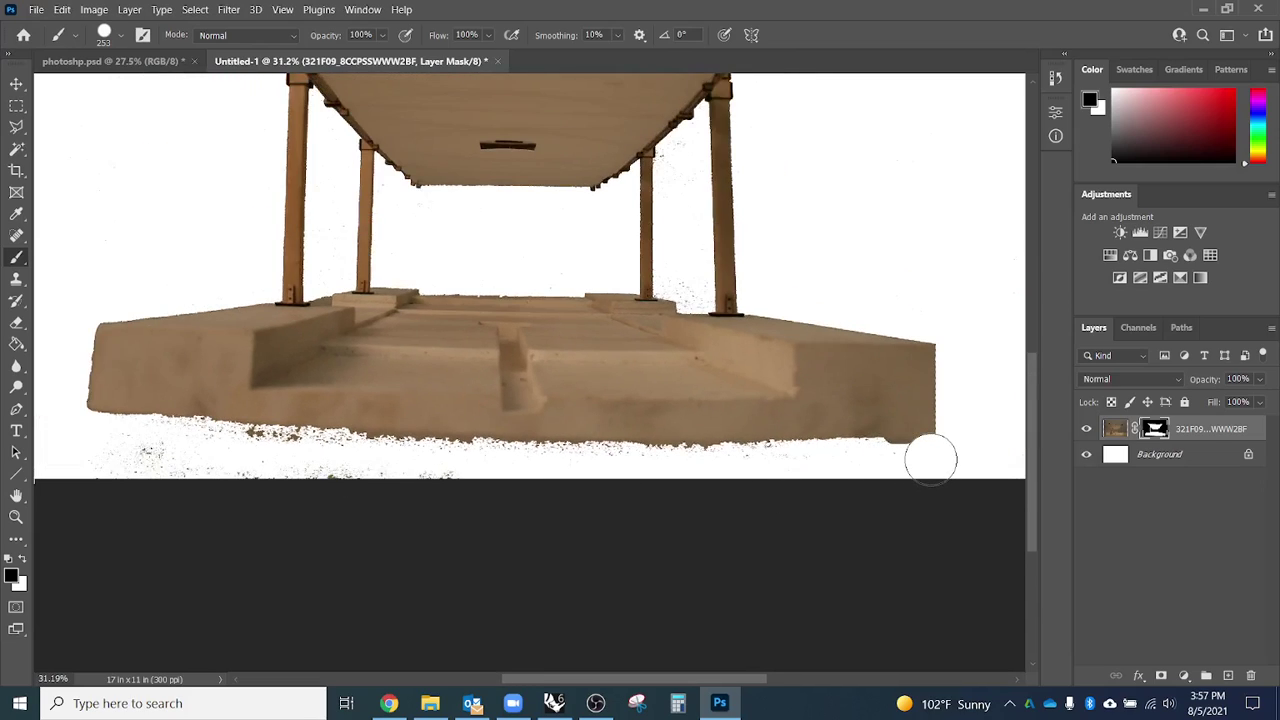
left_click(86, 445, "shift")
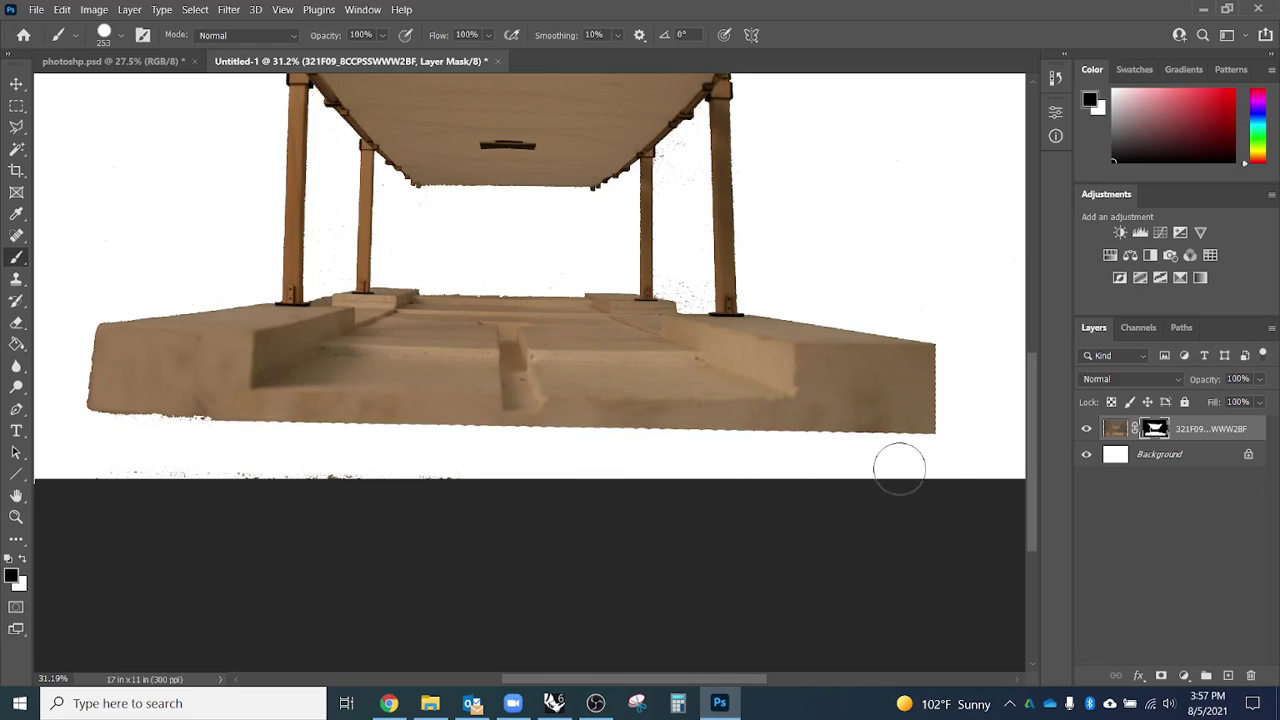
left_click(936, 451, "shift")
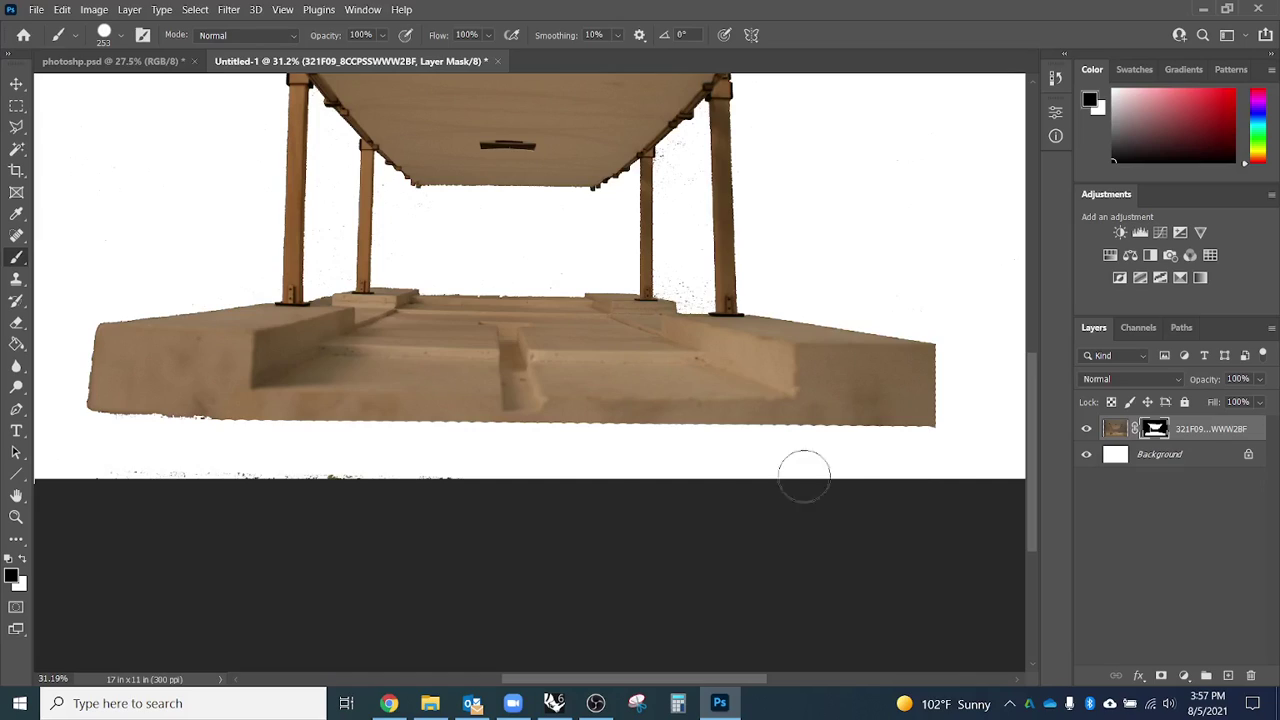
Restore the base's lower-left corner in white, and trim its bottom and left edges straight with black strokes.
key("x")
left_click_drag(212, 442, 72, 422)
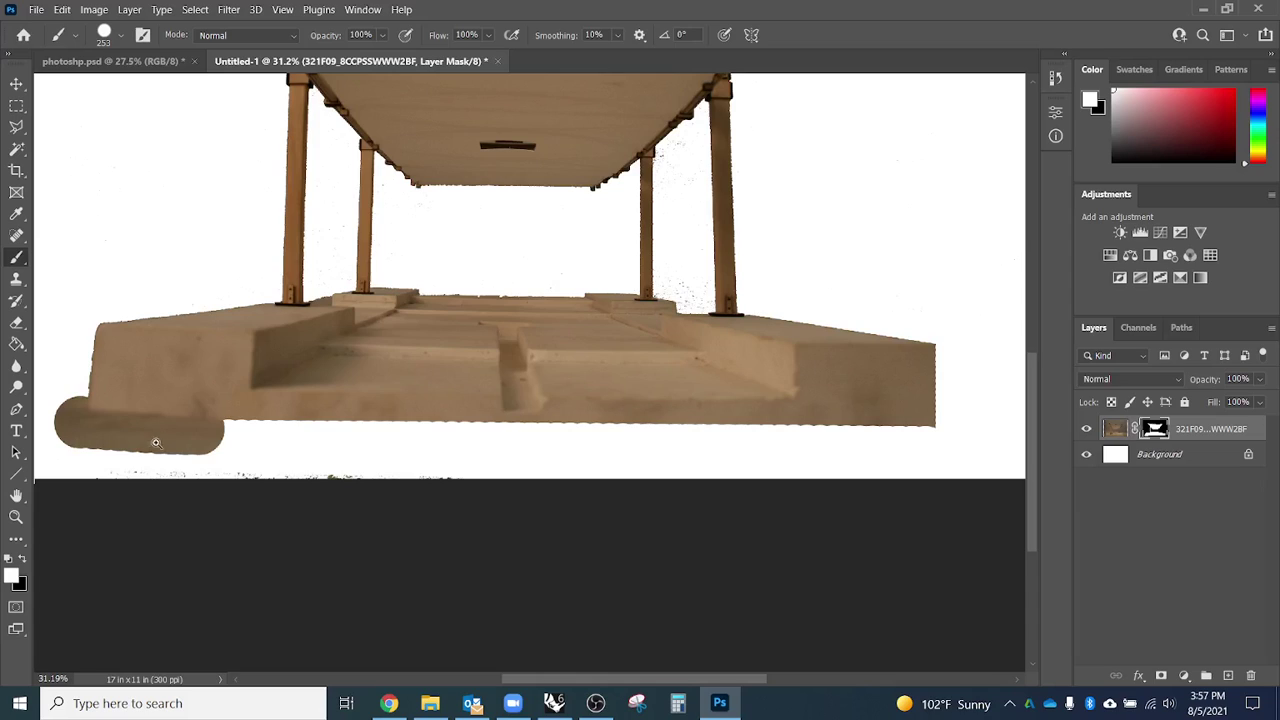
left_click_drag(156, 442, 905, 165)
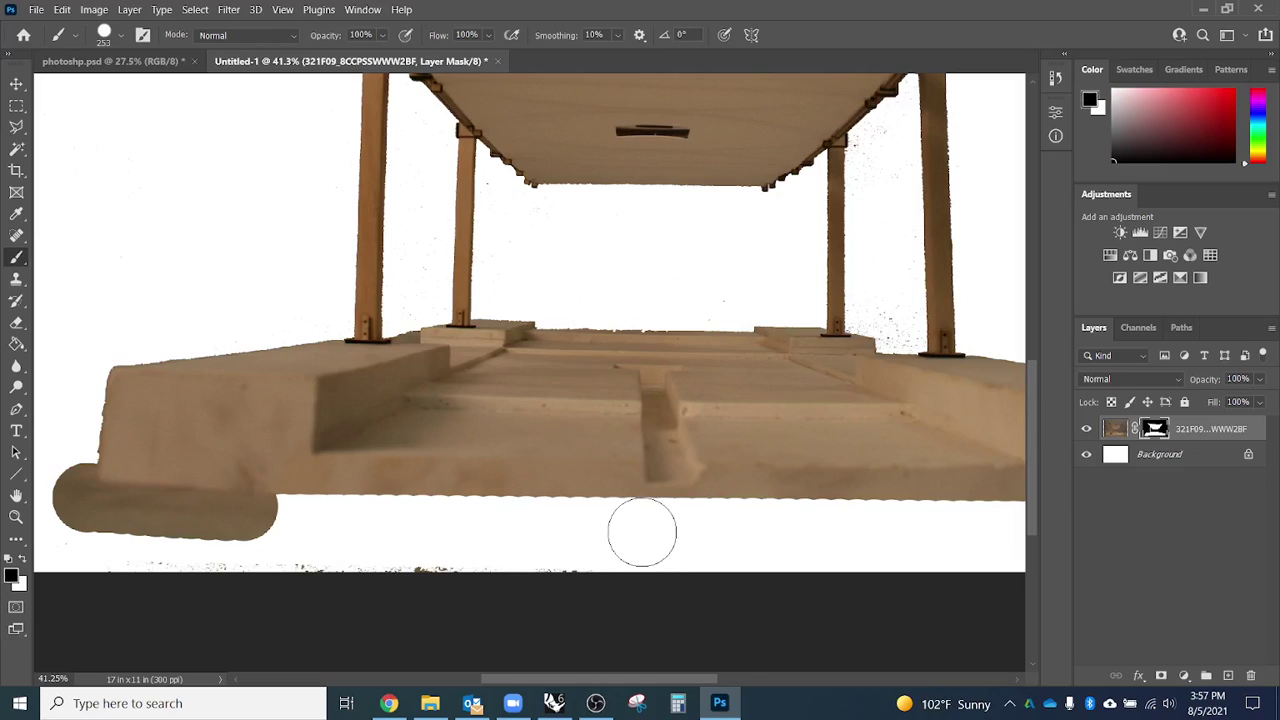
key("ctrl+z")
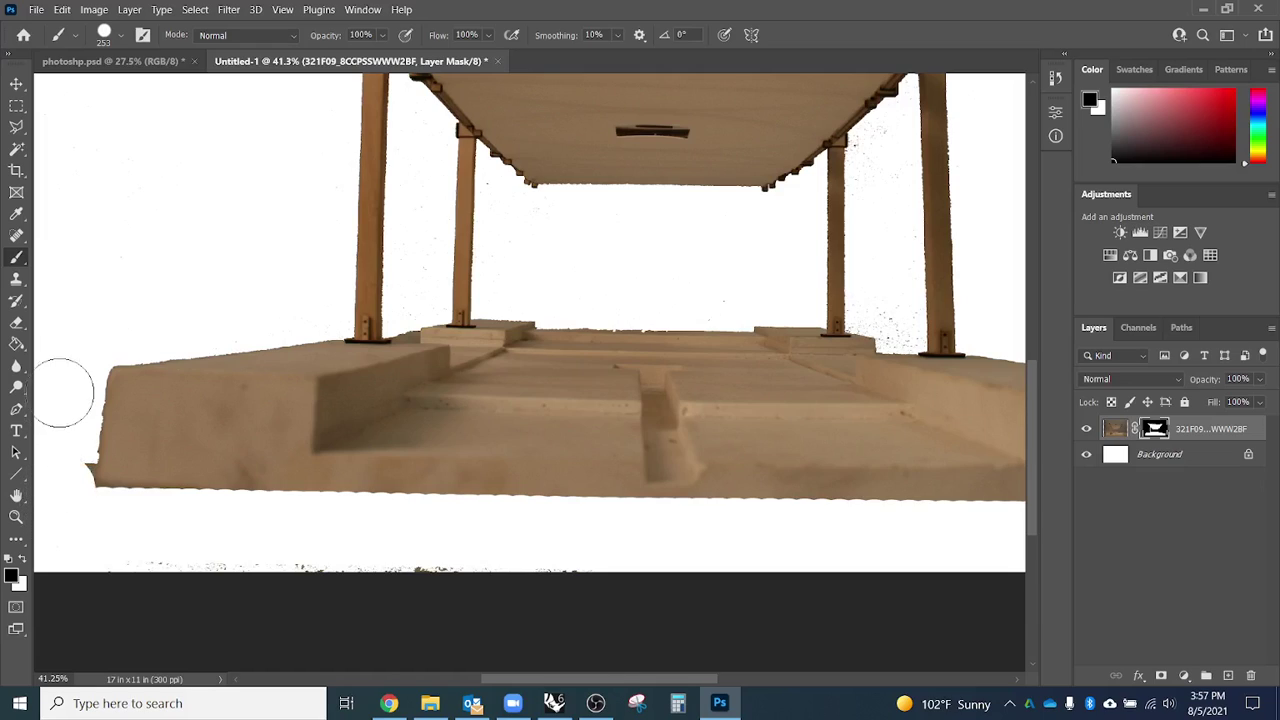
key("ctrl+z")
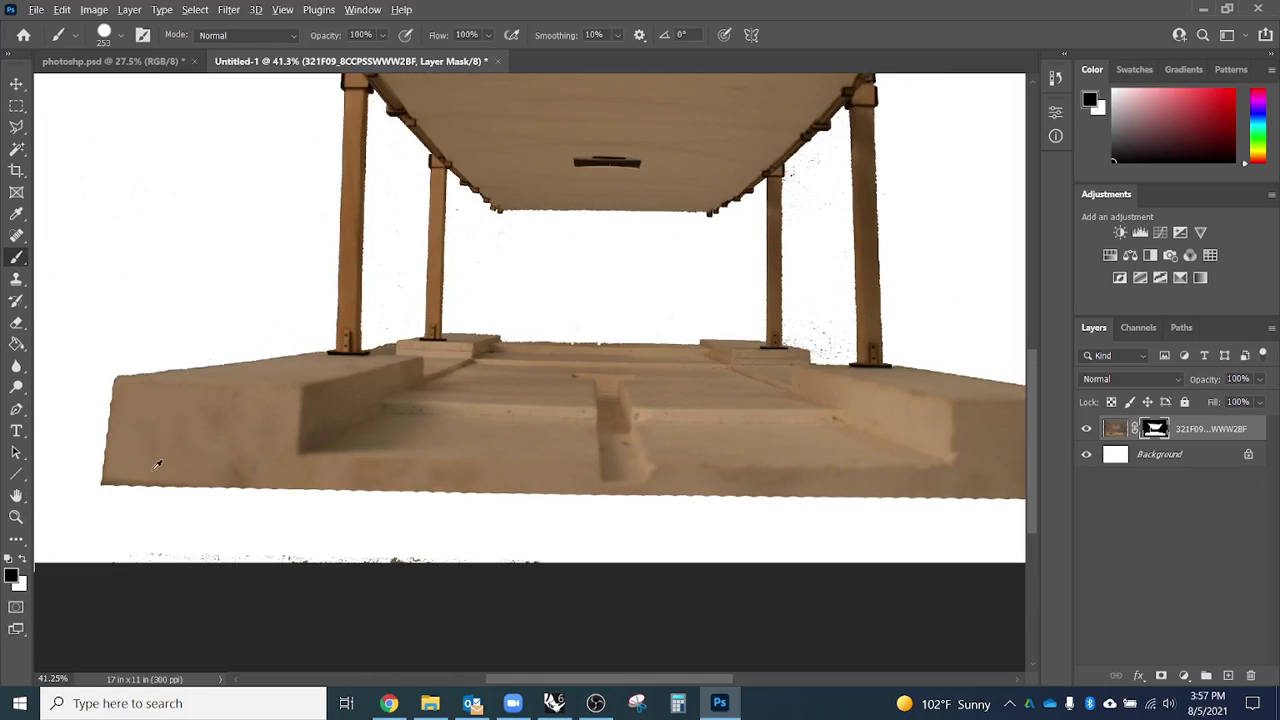
With a 119 px brush, paint a straight white stroke along the base's back edge to fill the notches.
scroll(683, 270, "up", 5)
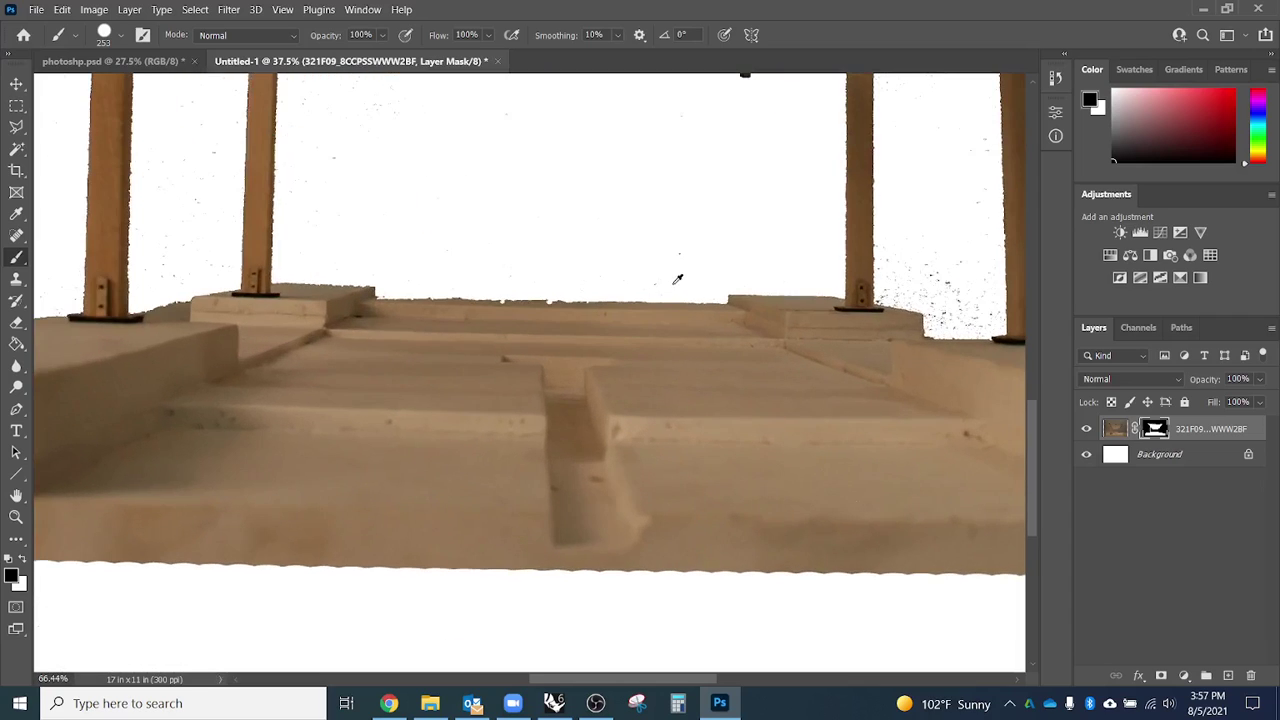
scroll(686, 266, "up", 5)
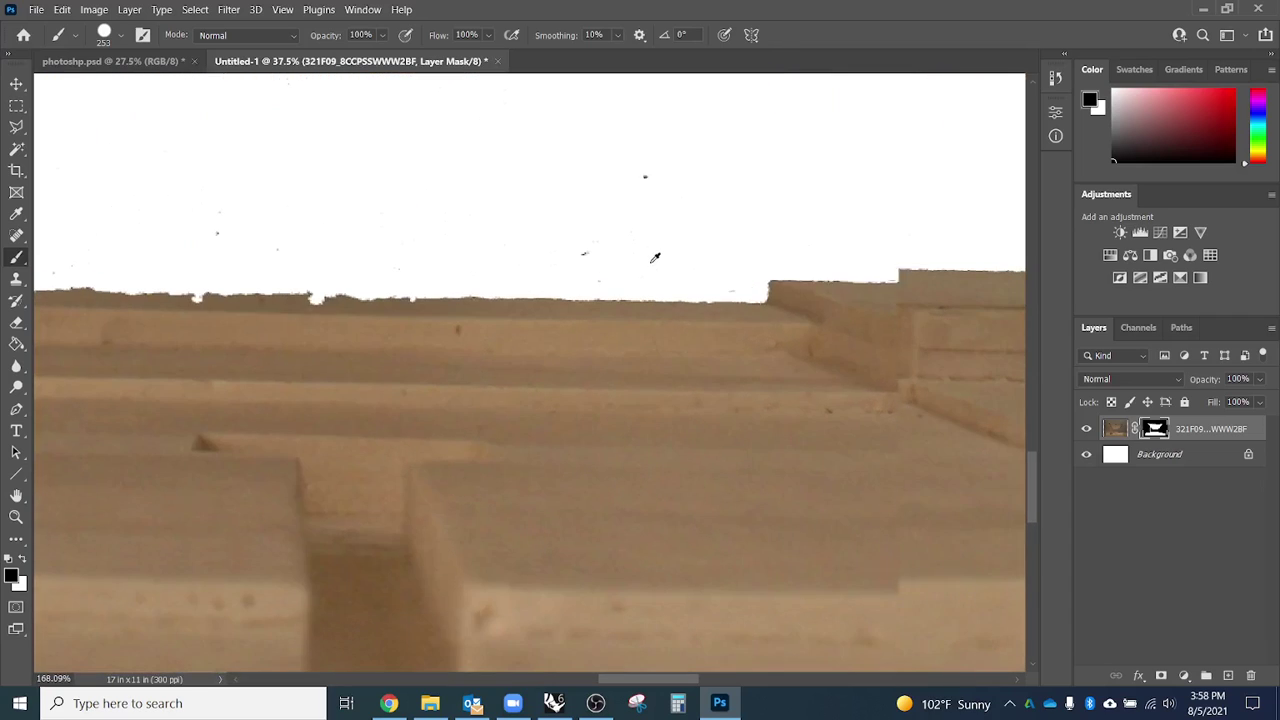
right_click(724, 290)
left_click_drag(592, 257, 510, 258)
key("x")
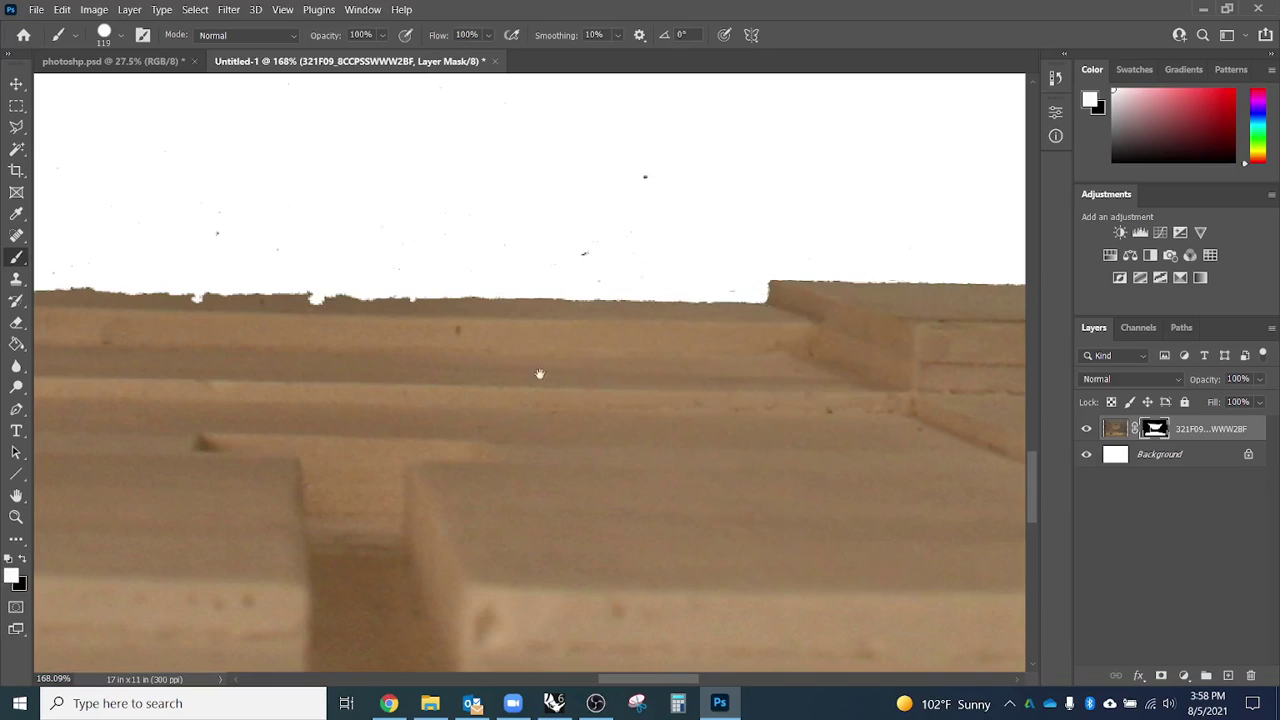
left_click_drag(539, 374, 740, 380)
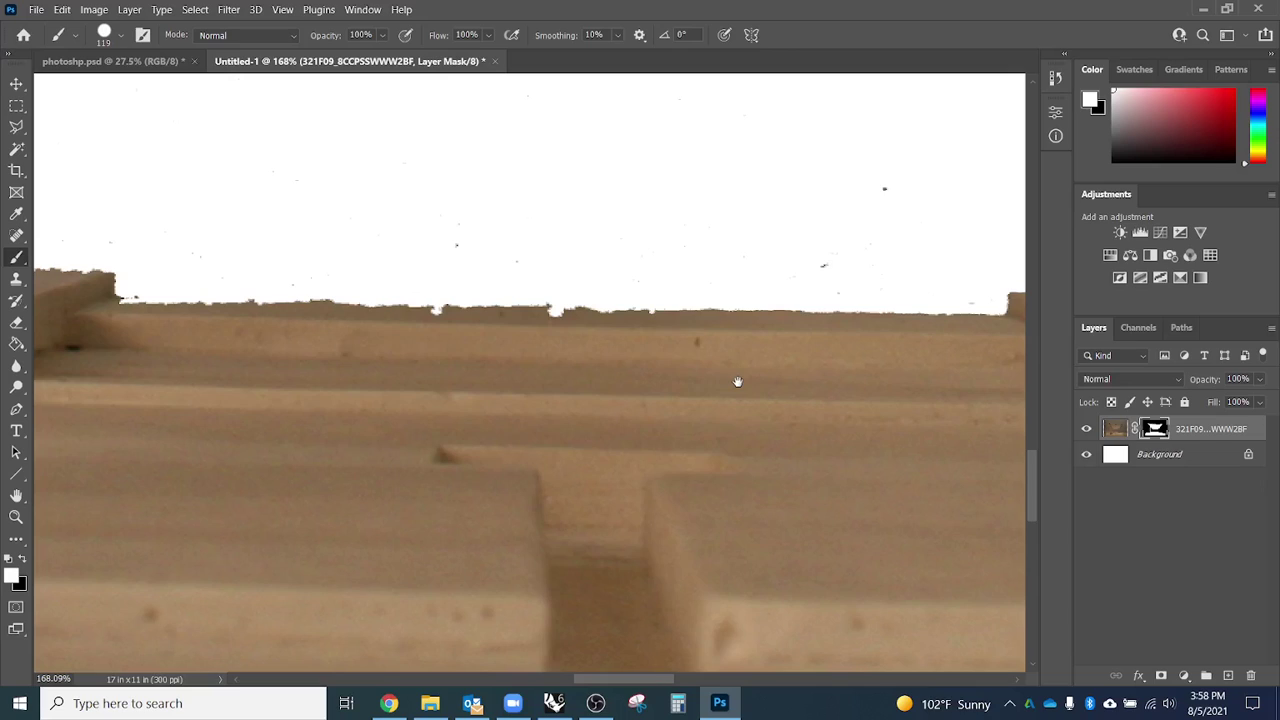
left_click(106, 364, "shift")
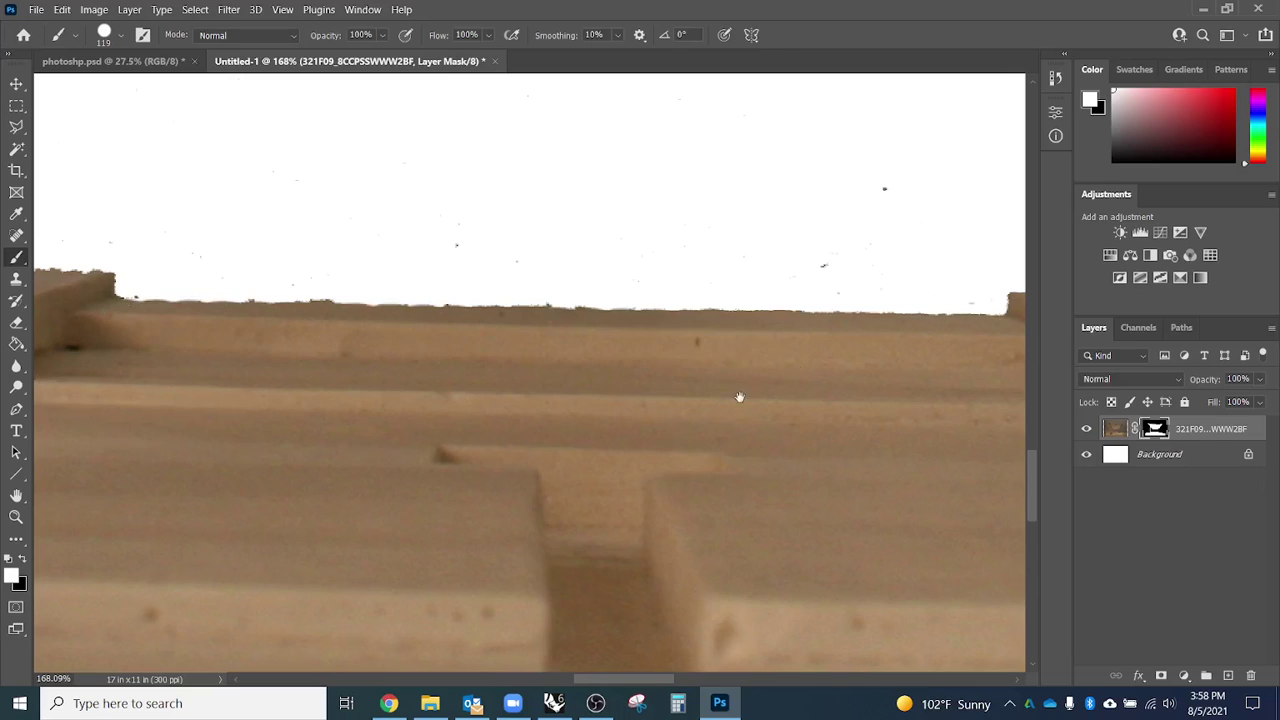
left_click_drag(740, 397, 531, 403)
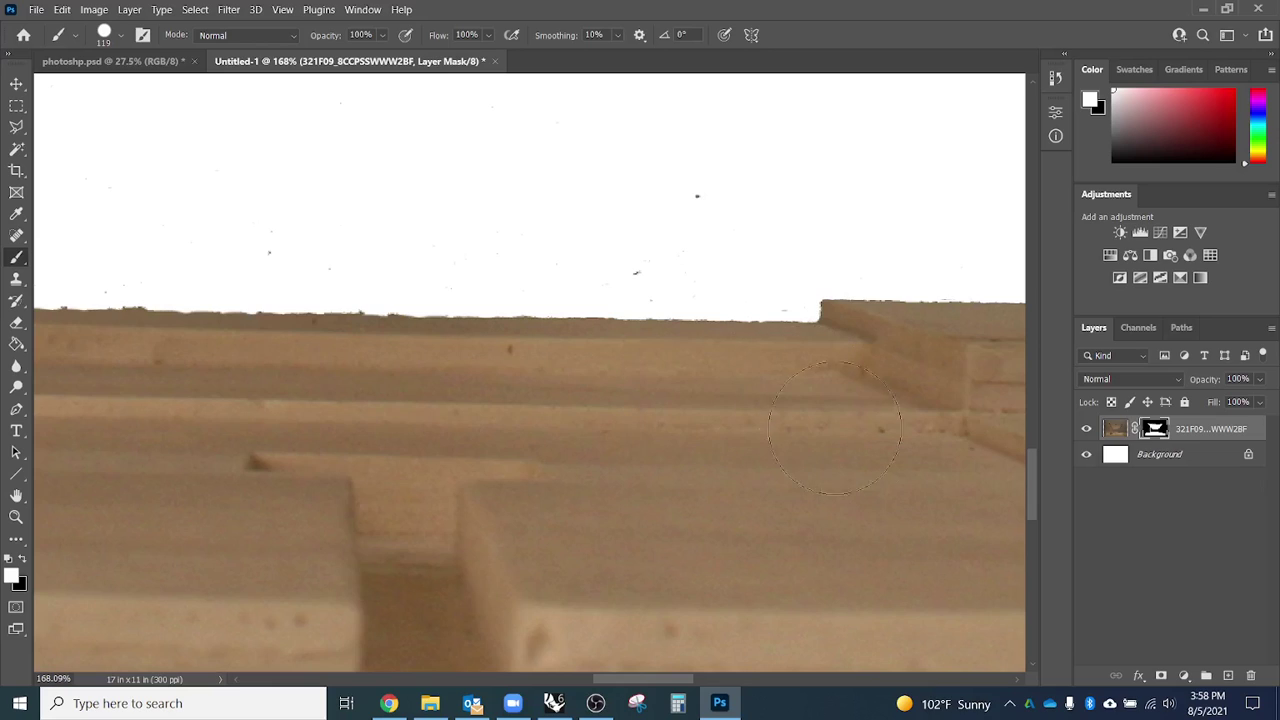
scroll(870, 428, "down", 4)
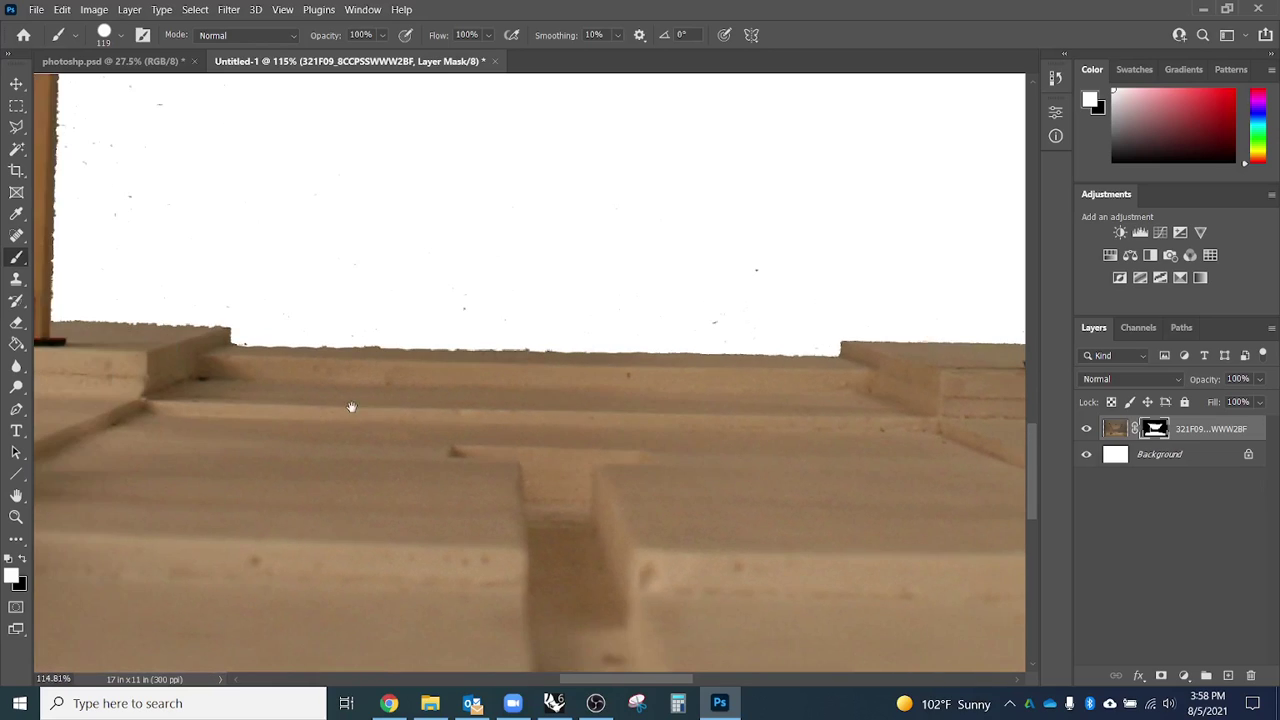
left_click_drag(351, 407, 543, 449)
scroll(395, 408, "down", 5)
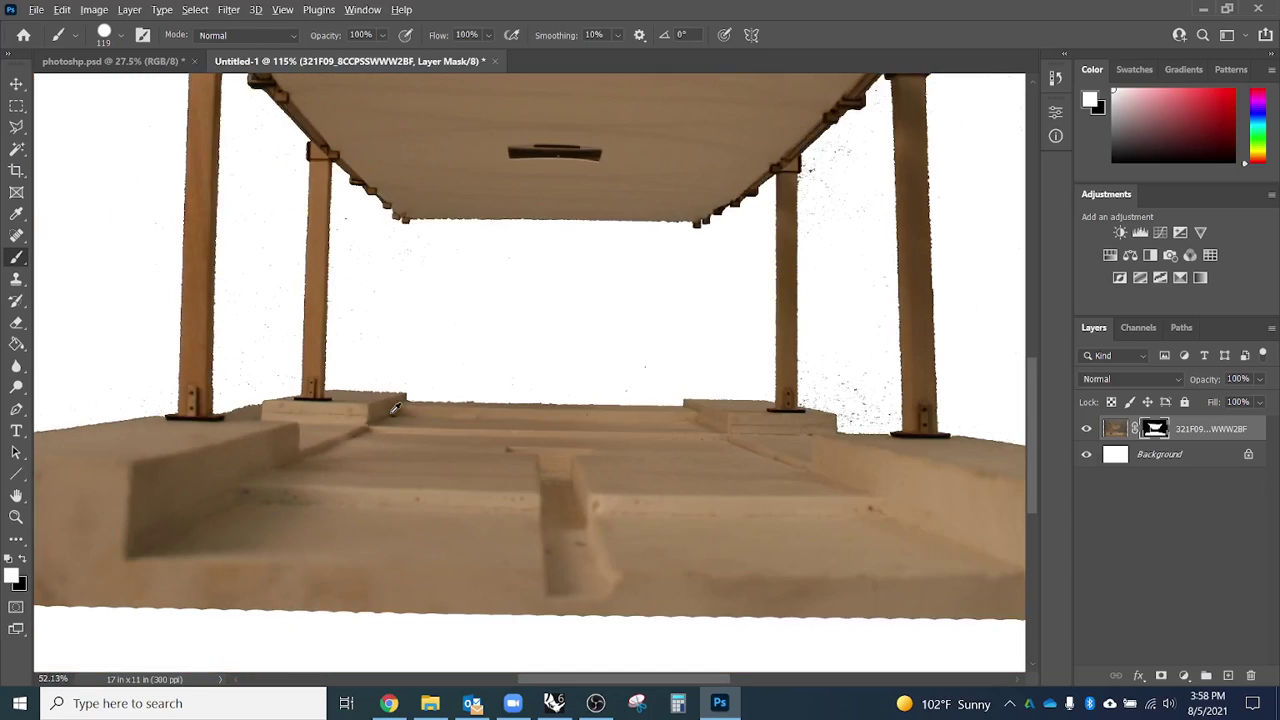
Black out the specks around the right-hand posts on the layer mask, and target the photo itself instead of its mask.
scroll(395, 408, "down", 3)
scroll(395, 408, "down", 4)
key("v")
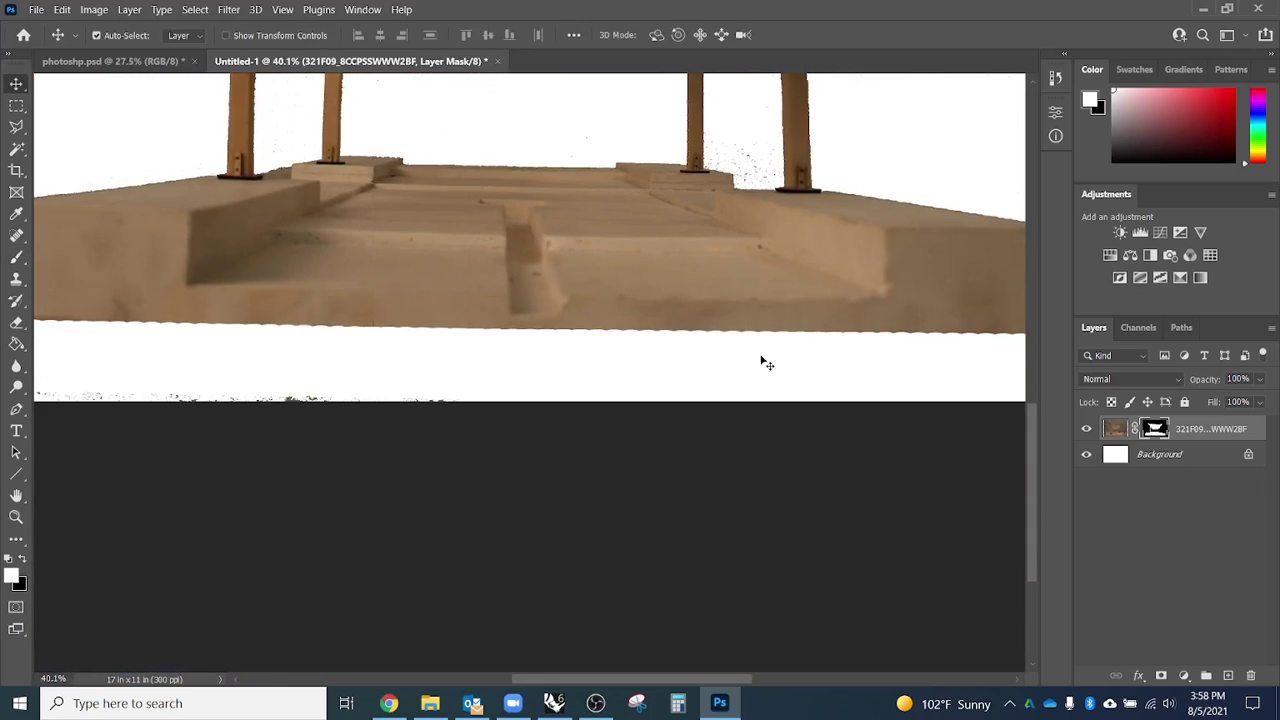
scroll(760, 360, "up", 4)
key("b")
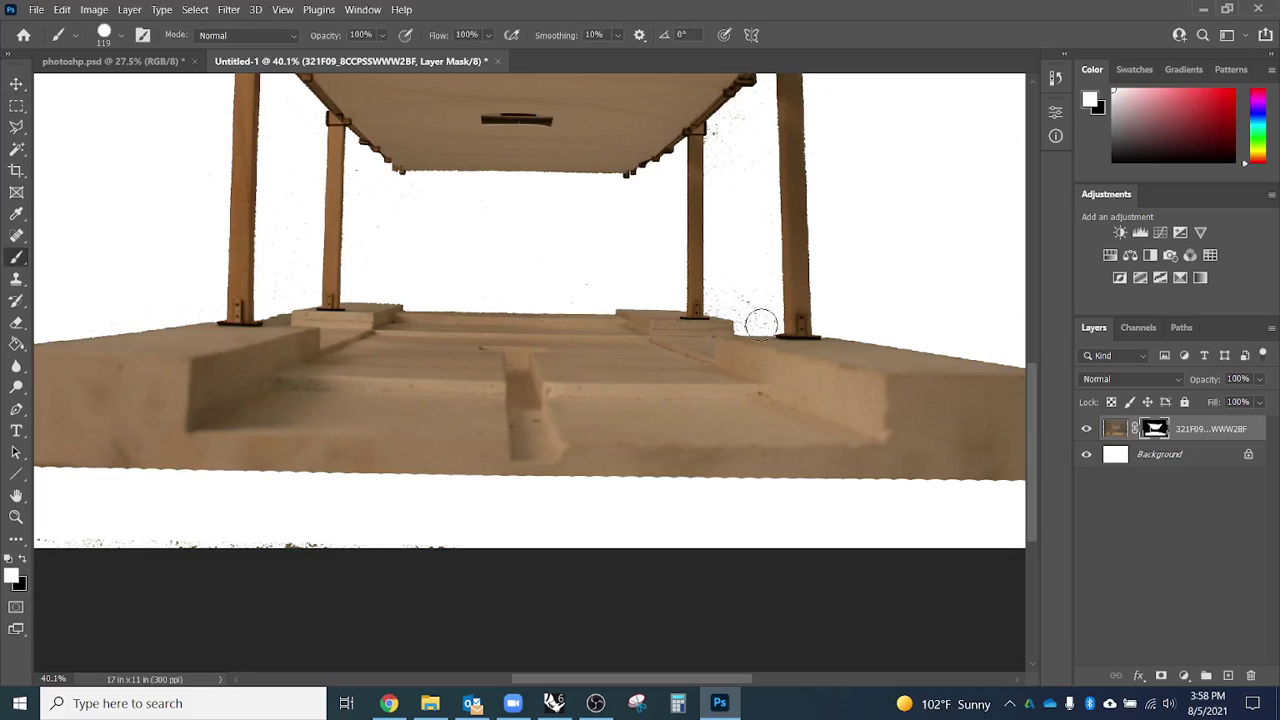
key("x")
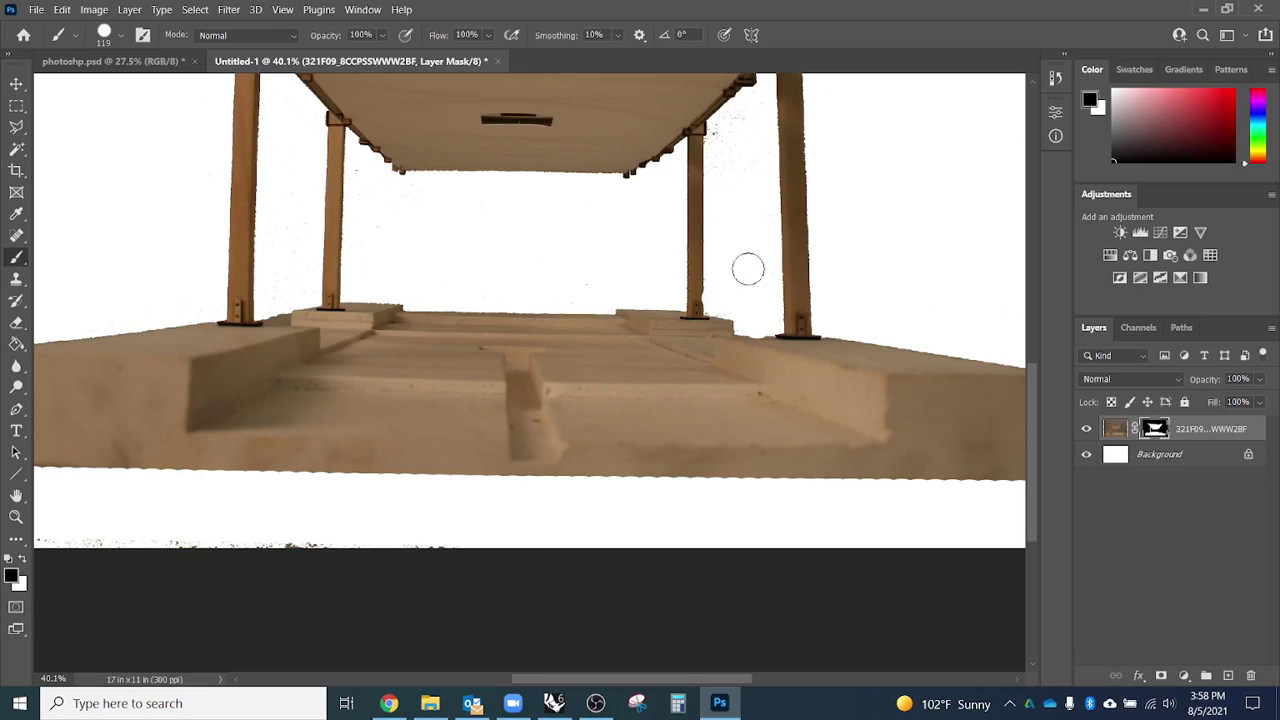
key("ctrl+z")
key("ctrl+0")
key("v")
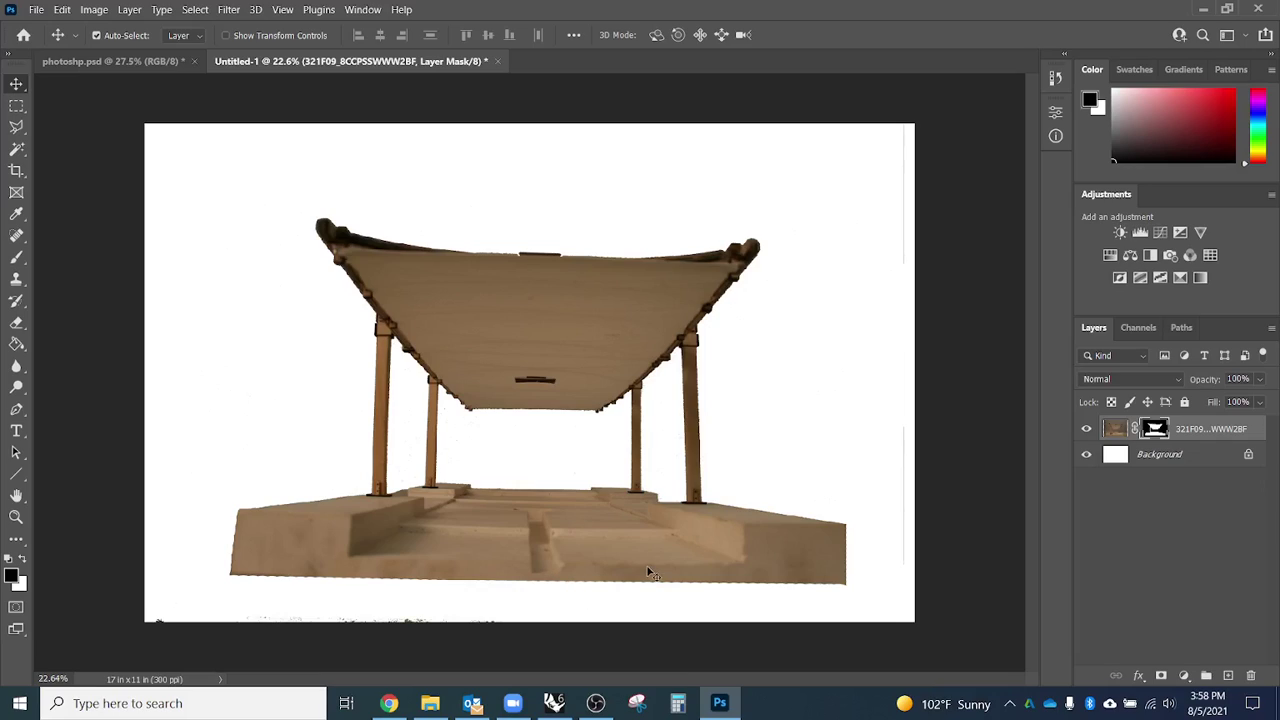
key("ctrl")
left_click(1117, 432)
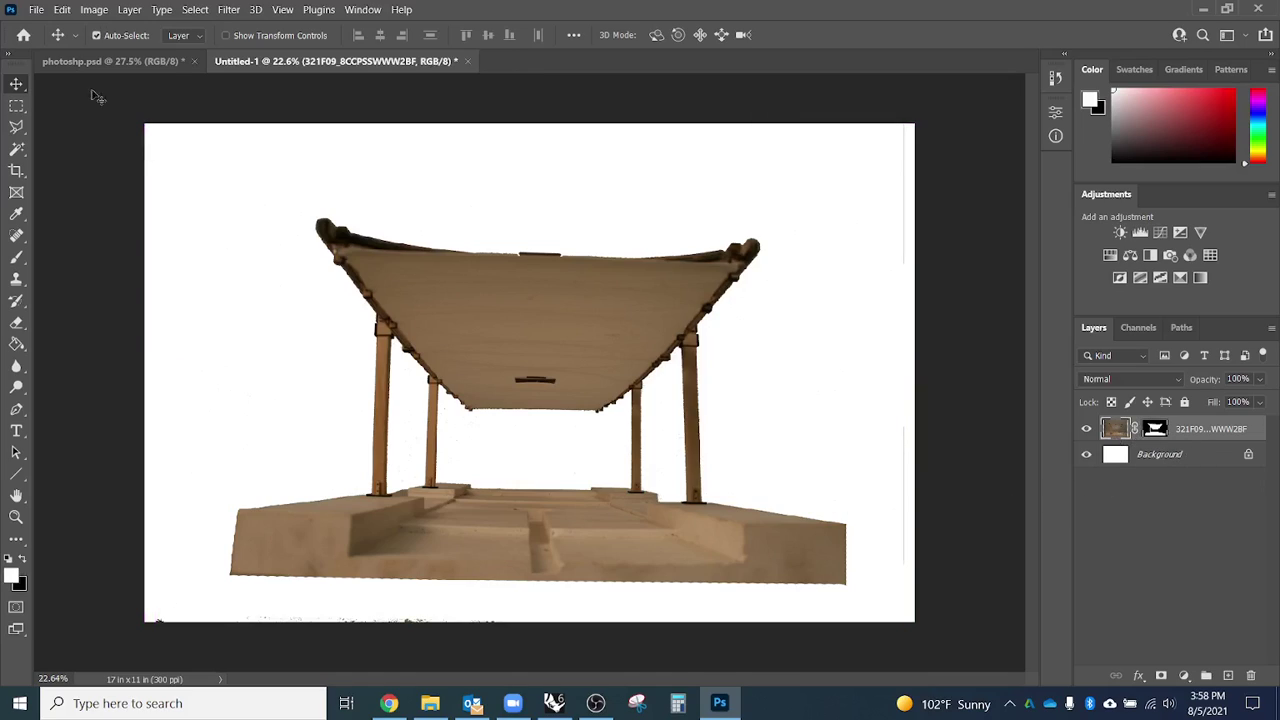
left_click(18, 107)
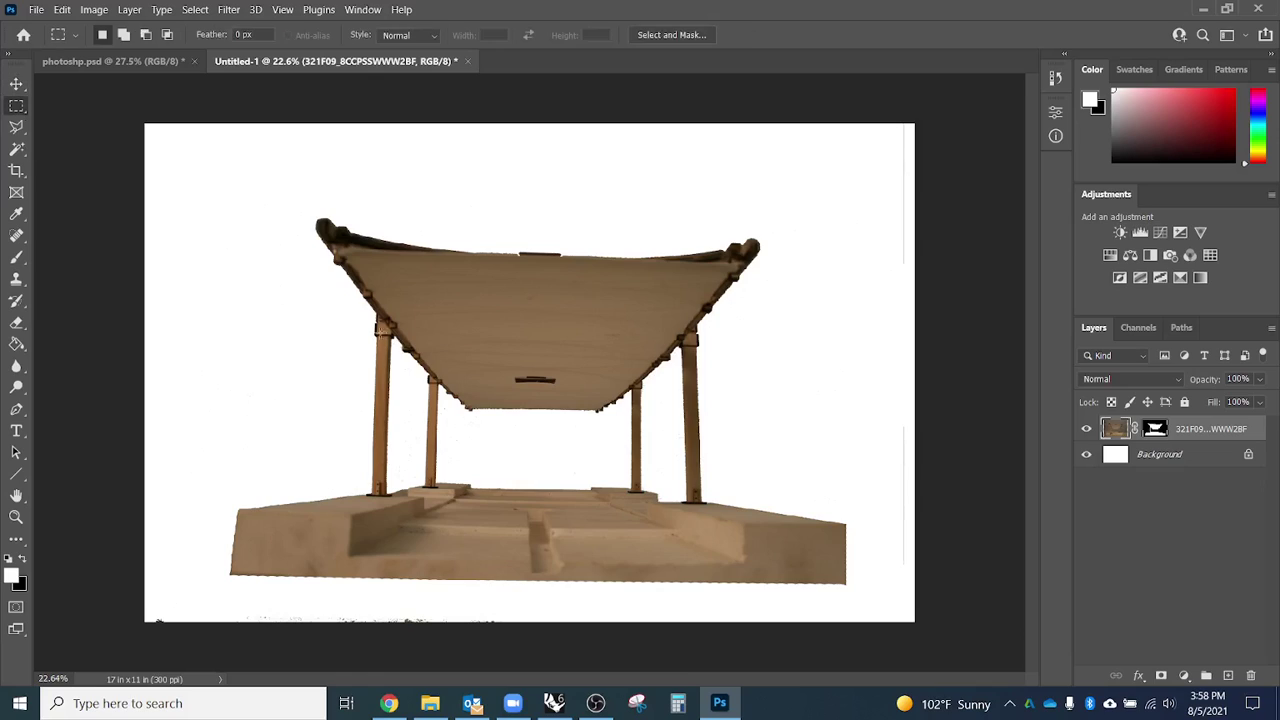
right_click(543, 337)
left_click(625, 484)
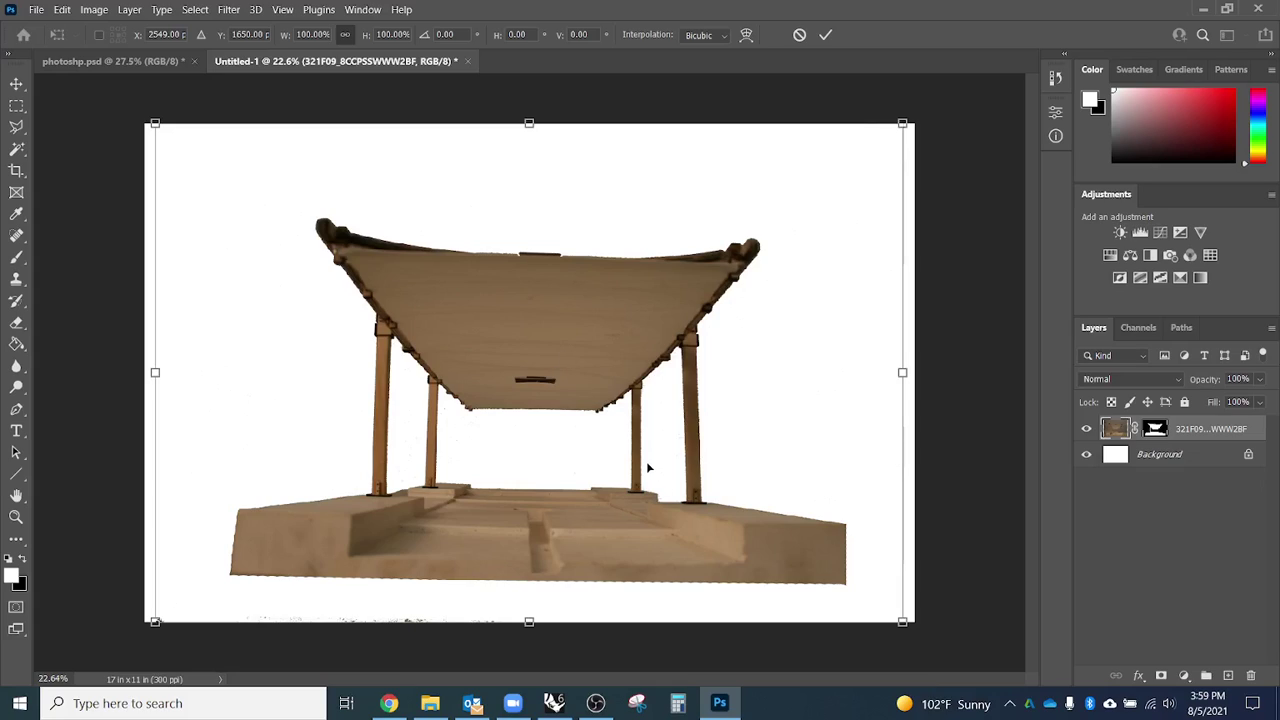
key("Return")
key("m")
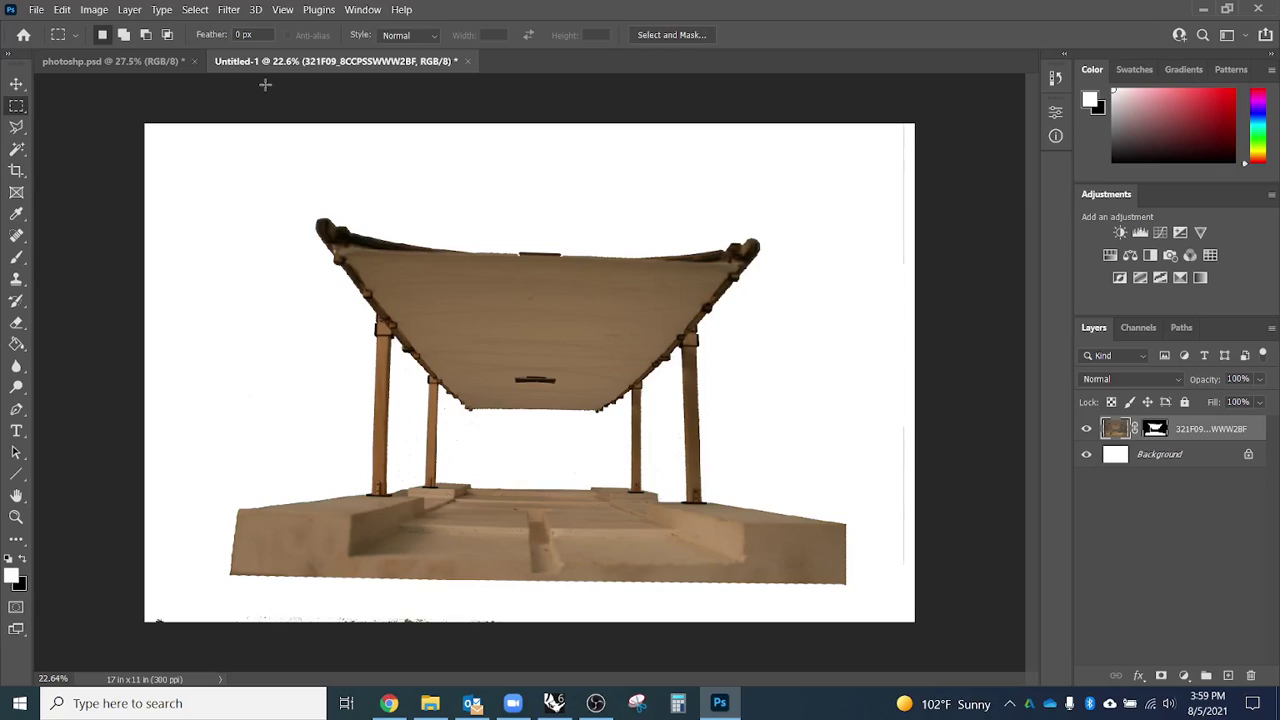
Show the rulers and place guides along the roof's top, the base's bottom, and the base's left and right ends.
left_click(282, 9)
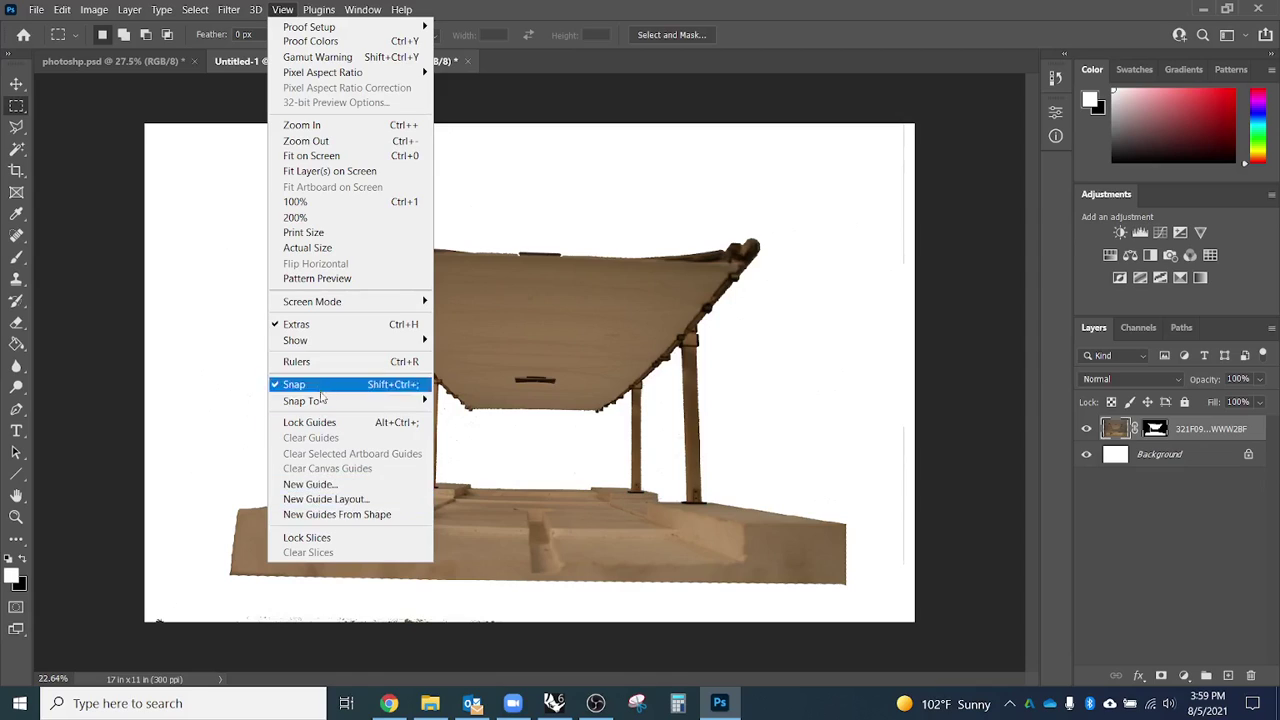
left_click(320, 361)
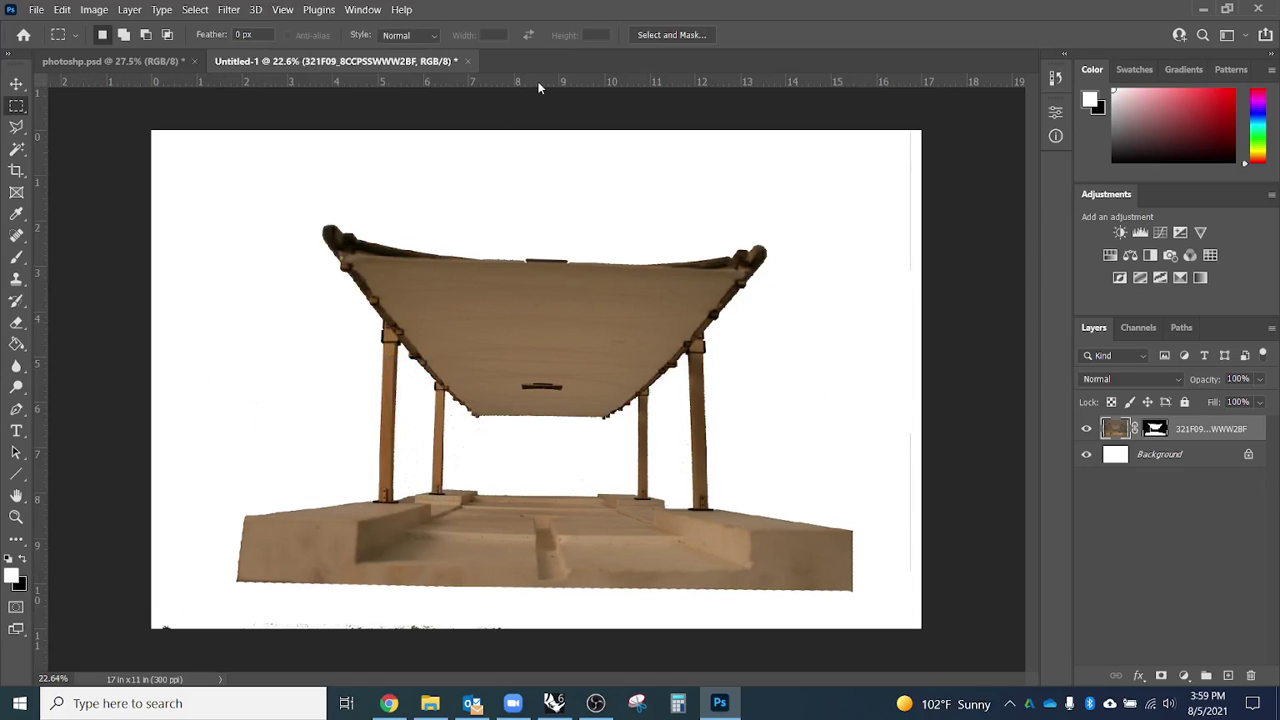
left_click_drag(538, 88, 552, 225)
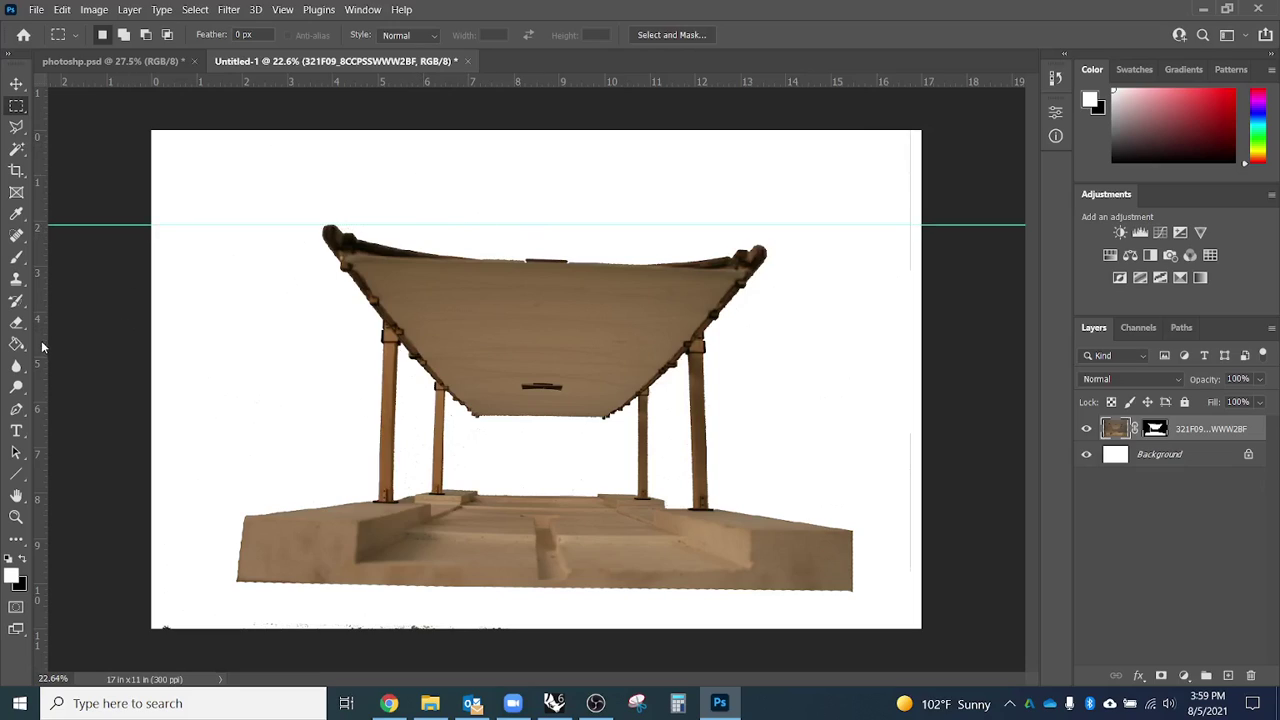
left_click_drag(41, 340, 241, 400)
left_click_drag(43, 383, 854, 497)
left_click_drag(655, 87, 661, 592)
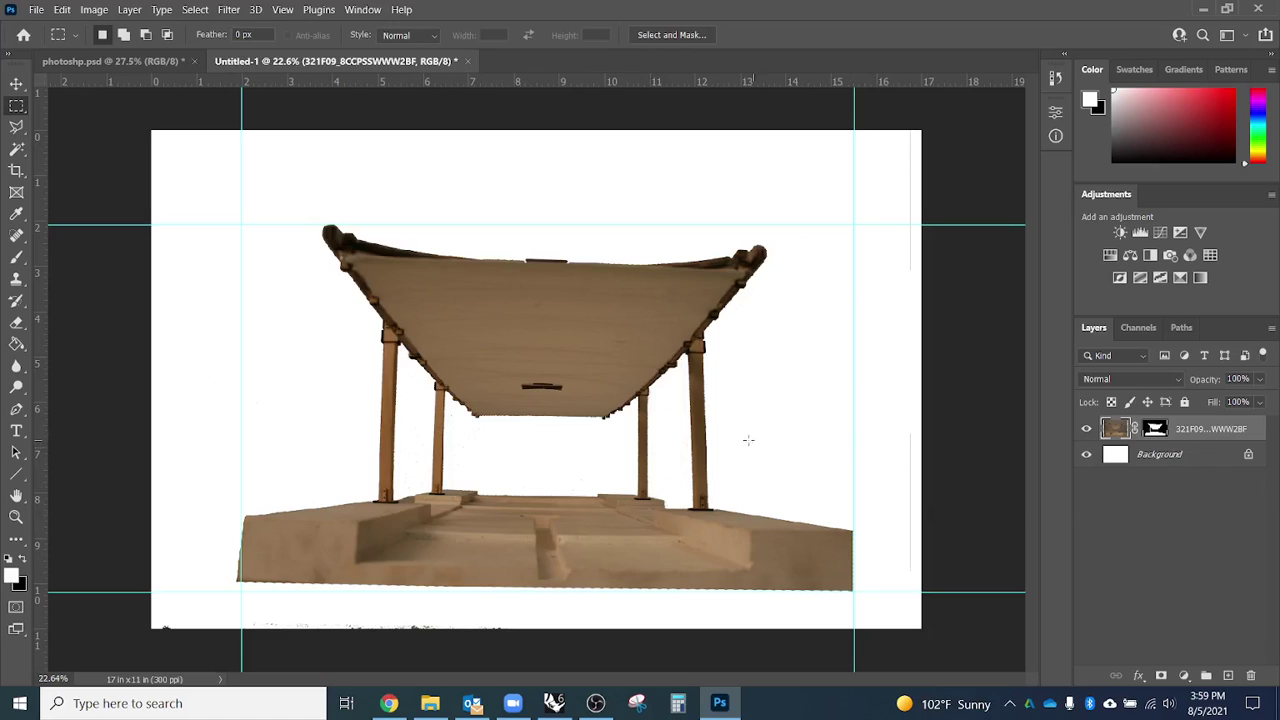
Start transforming the pavilion photo and shrink it slightly from its top-left corner to 99.47% width and 98.52% height.
key("ctrl+t")
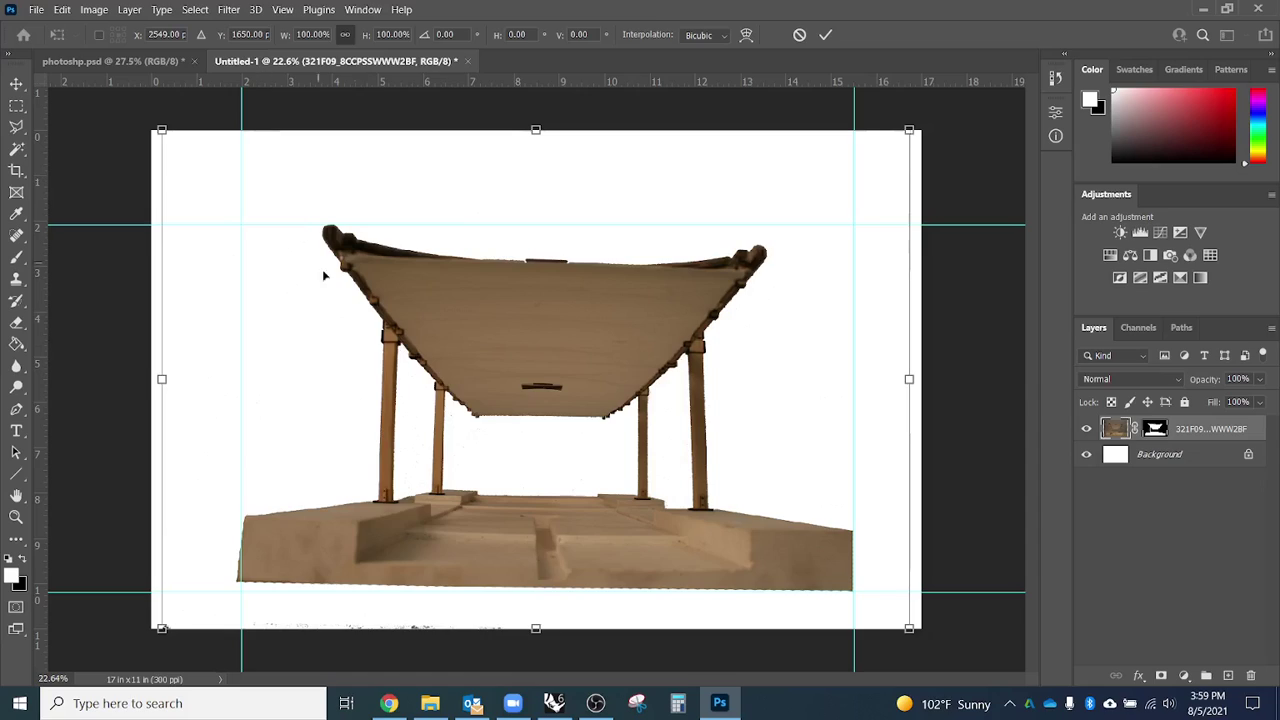
right_click(397, 387)
left_click(431, 468)
mouse_move(162, 131)
left_mouse_down()
mouse_move(214, 177)
mouse_move(171, 112)
mouse_move(166, 137)
left_mouse_up()
Distort the photo by lowering its bottom-left corner and raising its top-right corner, levelling the roof and base against the horizontal guides.
right_click(514, 388)
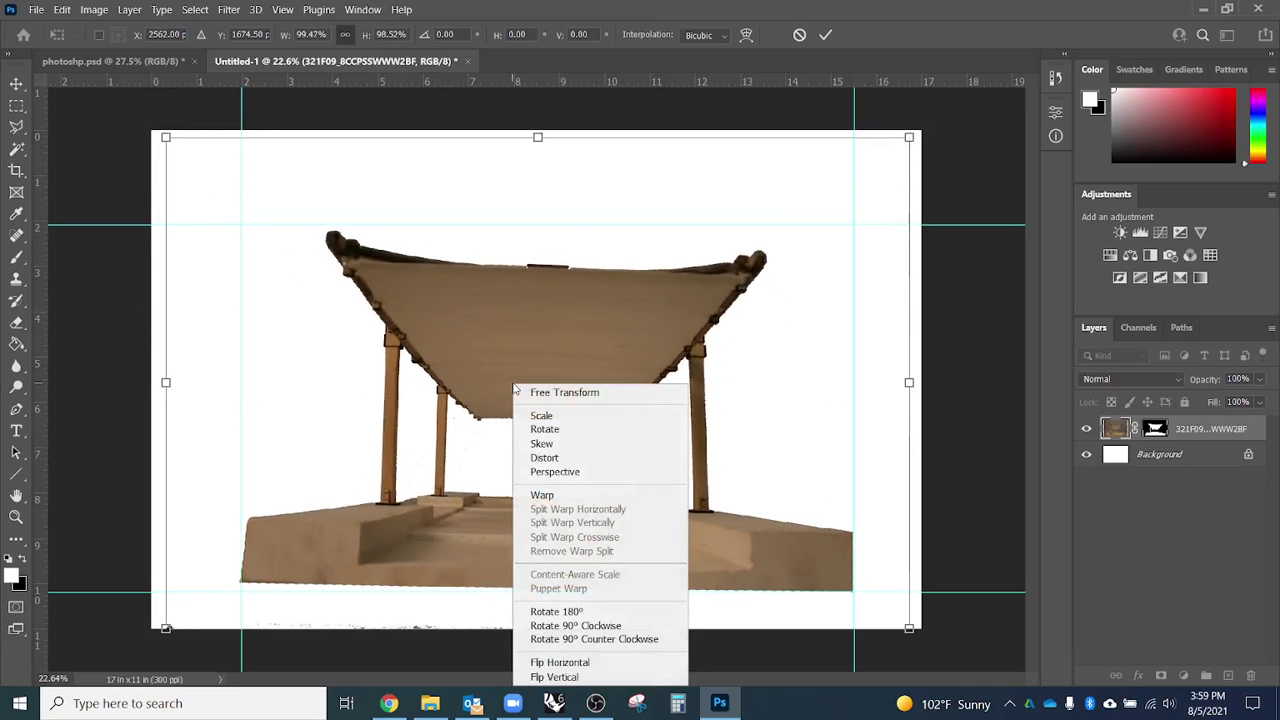
left_click(577, 458)
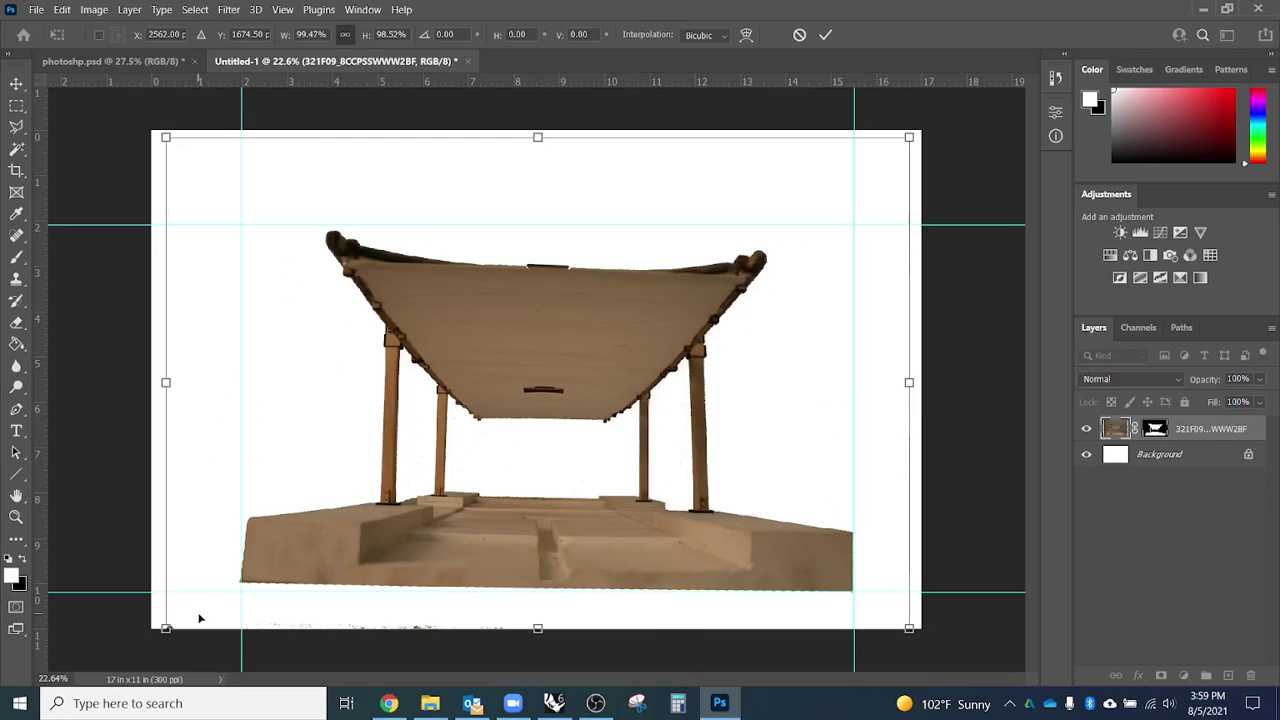
left_click_drag(172, 631, 167, 643)
left_click_drag(909, 137, 909, 106)
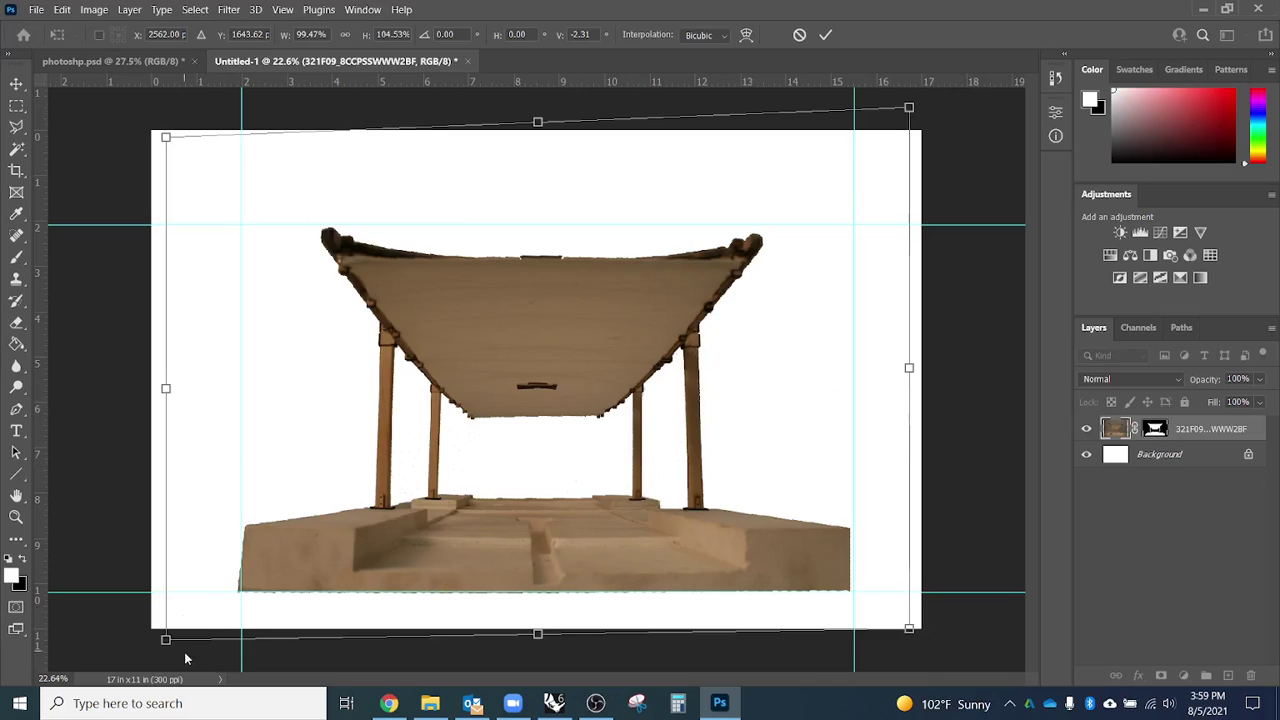
left_click_drag(167, 648, 176, 646)
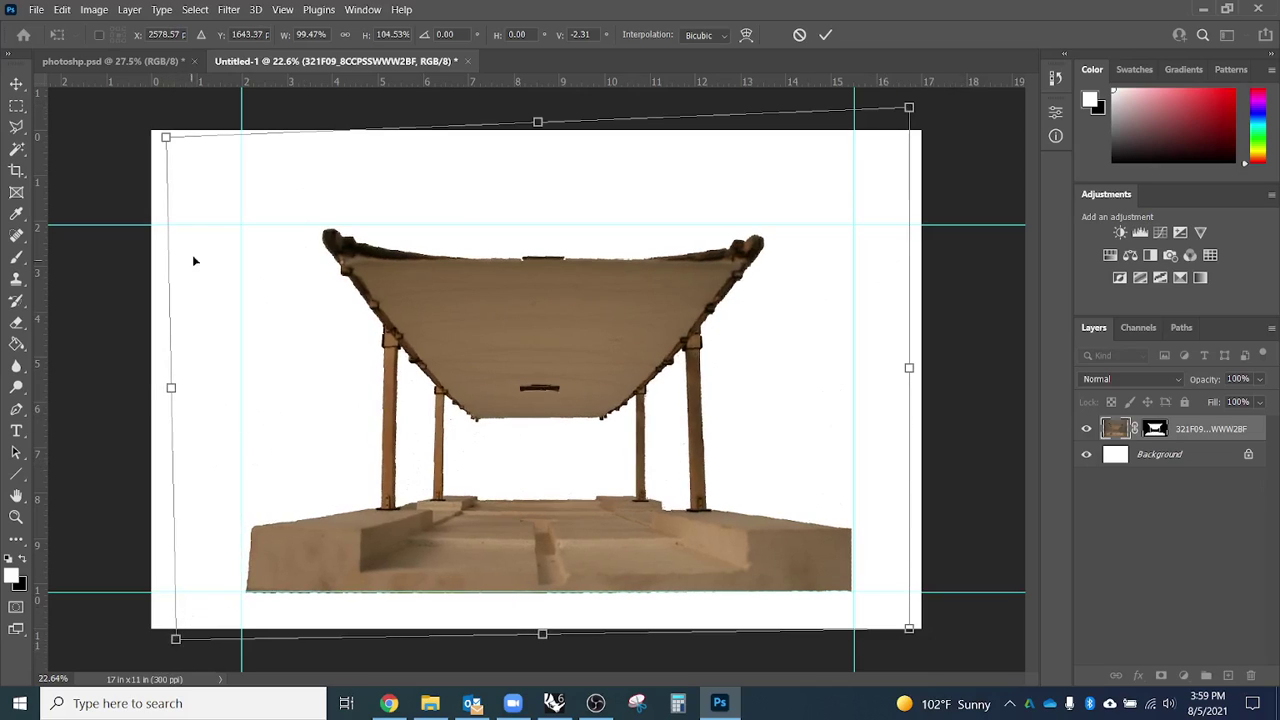
Refine the distortion by moving the top-left corner slightly outward, raising the top-right corner and widening the right side, and apply it.
mouse_move(166, 138)
left_mouse_down()
mouse_move(143, 126)
mouse_move(151, 133)
left_mouse_up()
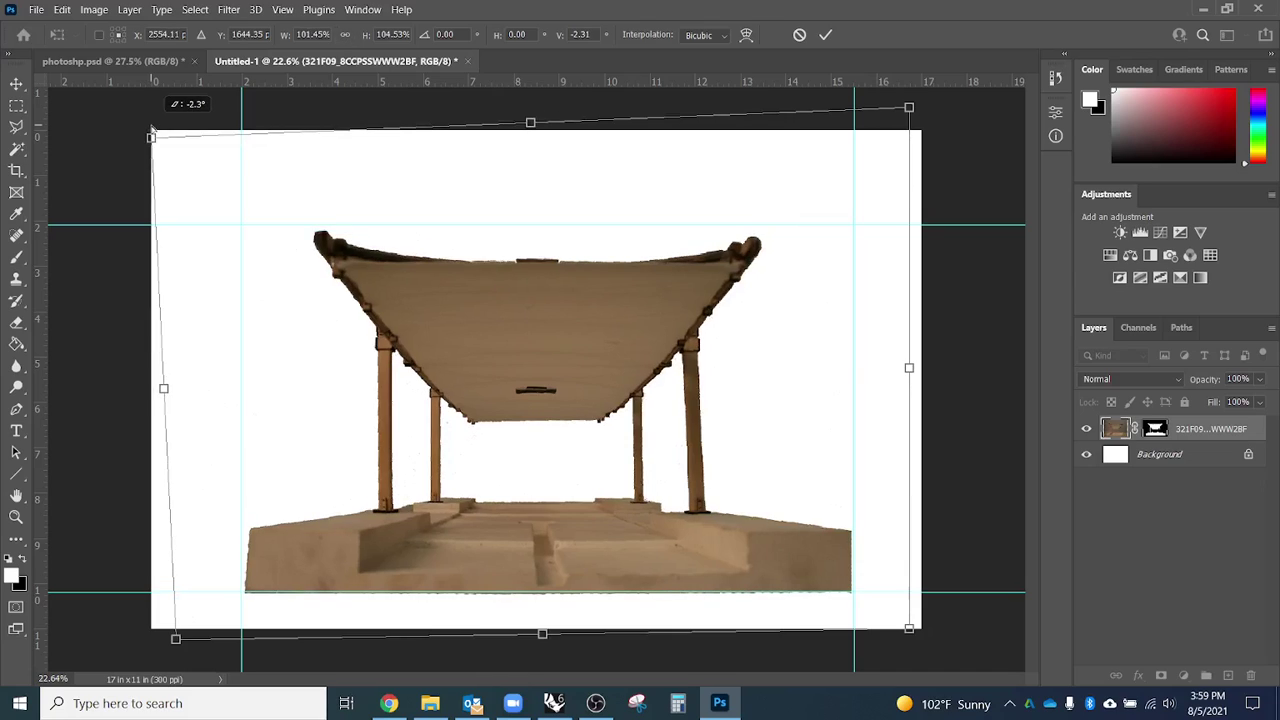
key("ctrl+z")
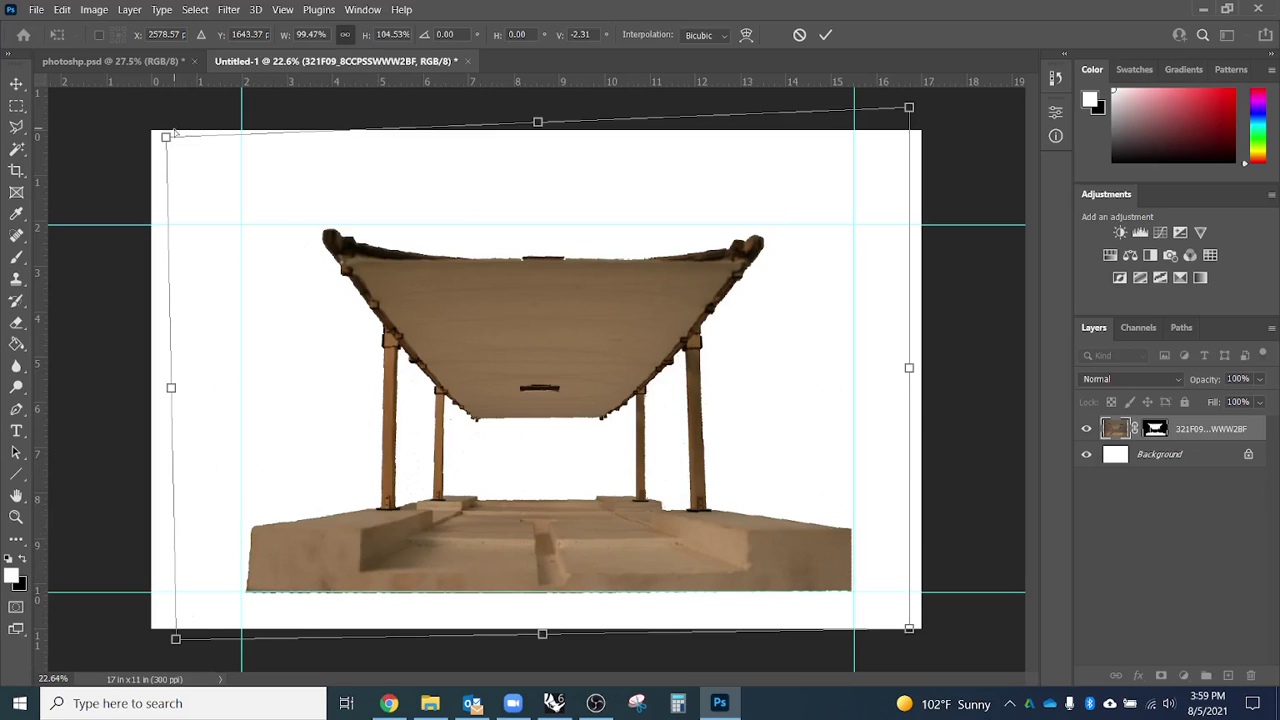
left_click_drag(167, 139, 161, 139)
left_click_drag(908, 107, 908, 99)
left_click_drag(908, 368, 912, 365)
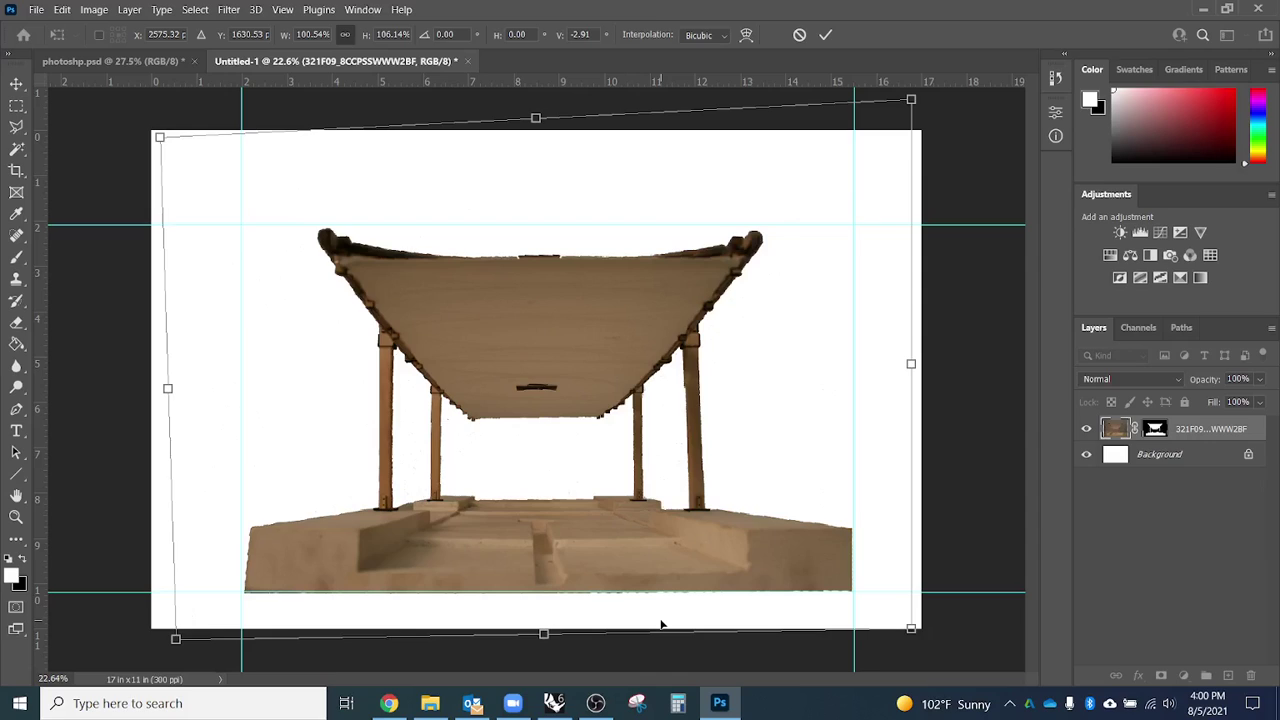
key("Return")
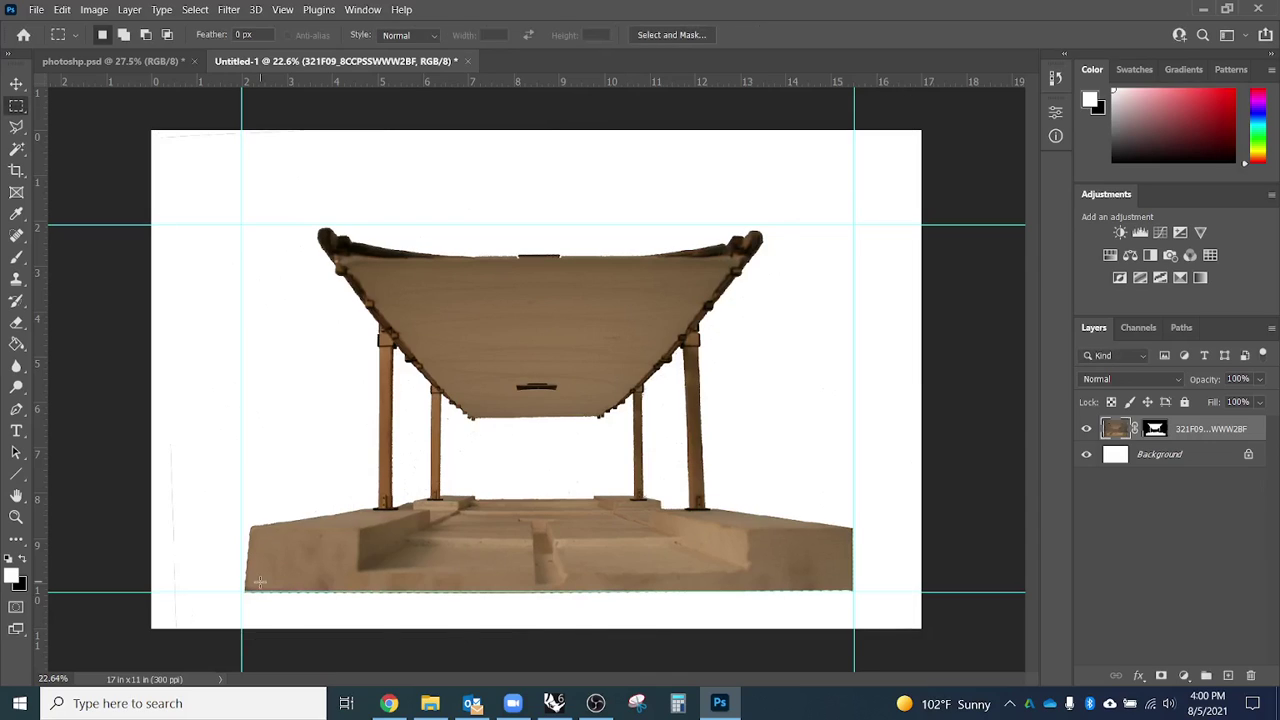
On the layer mask, trim the base's slanted left edge to vertical with a black 119 px brush stroke.
scroll(202, 595, "up", 3)
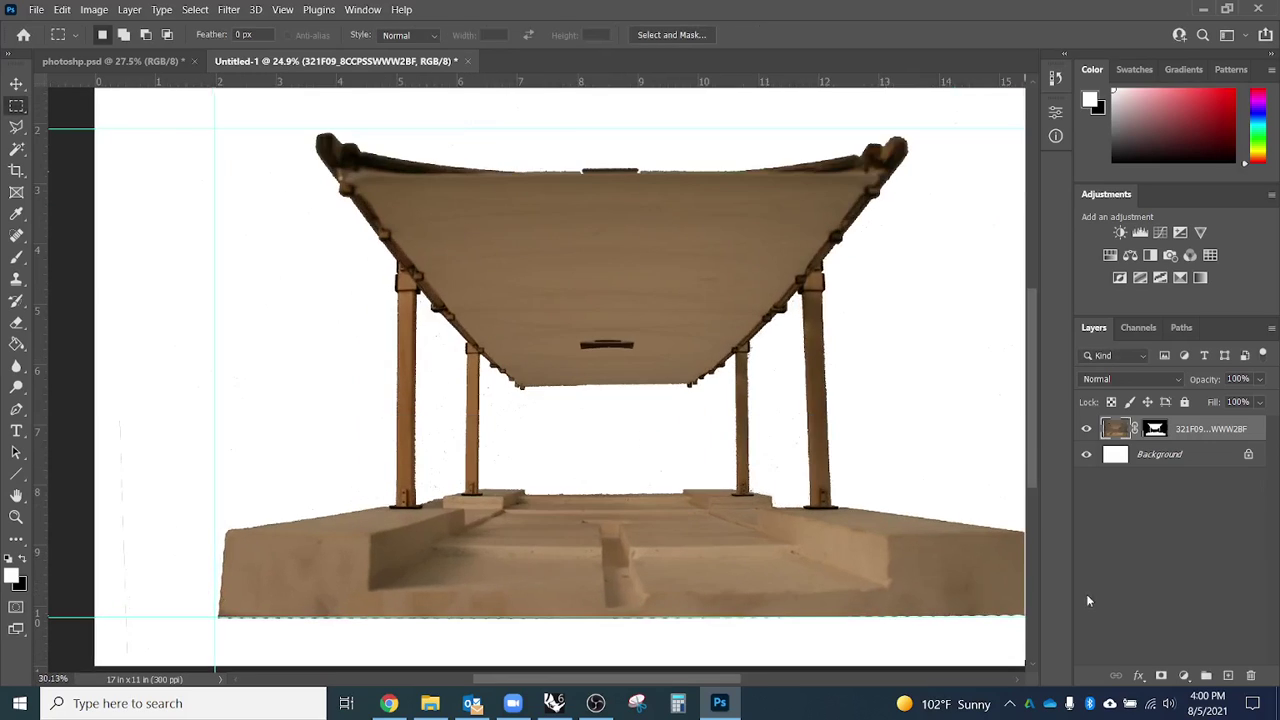
left_click(1163, 428)
key("b")
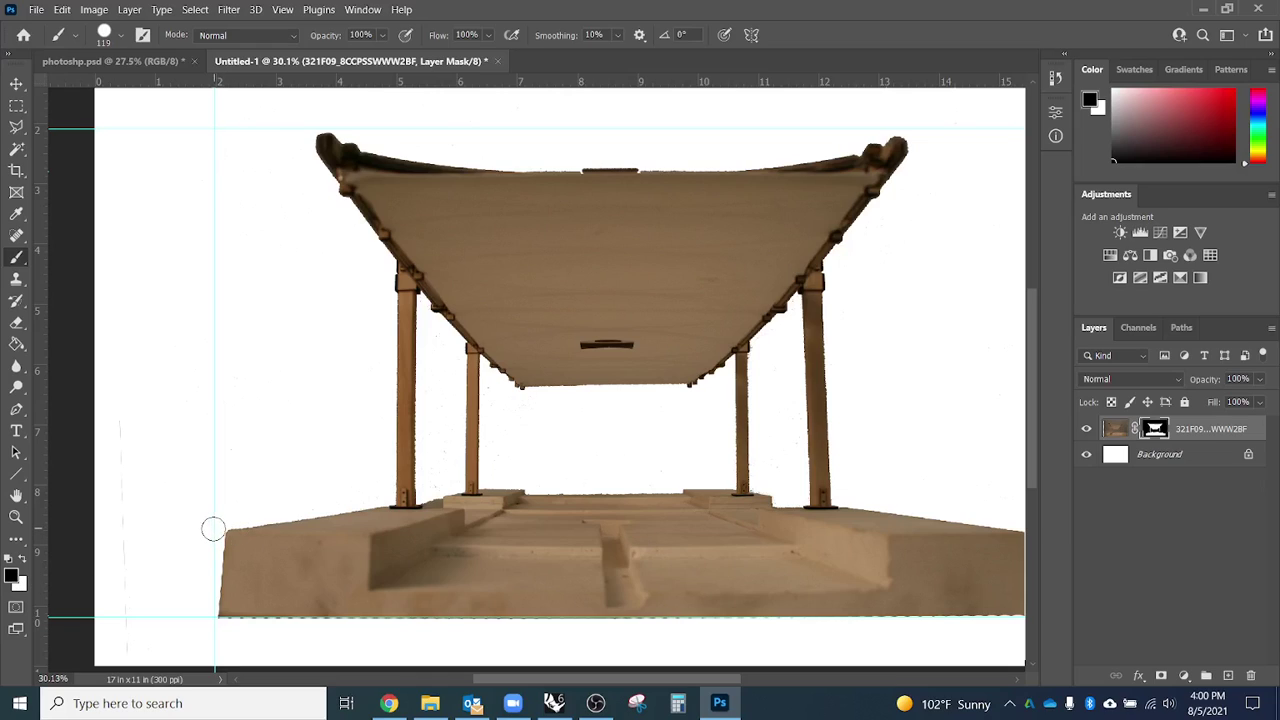
scroll(149, 583, "down", 2)
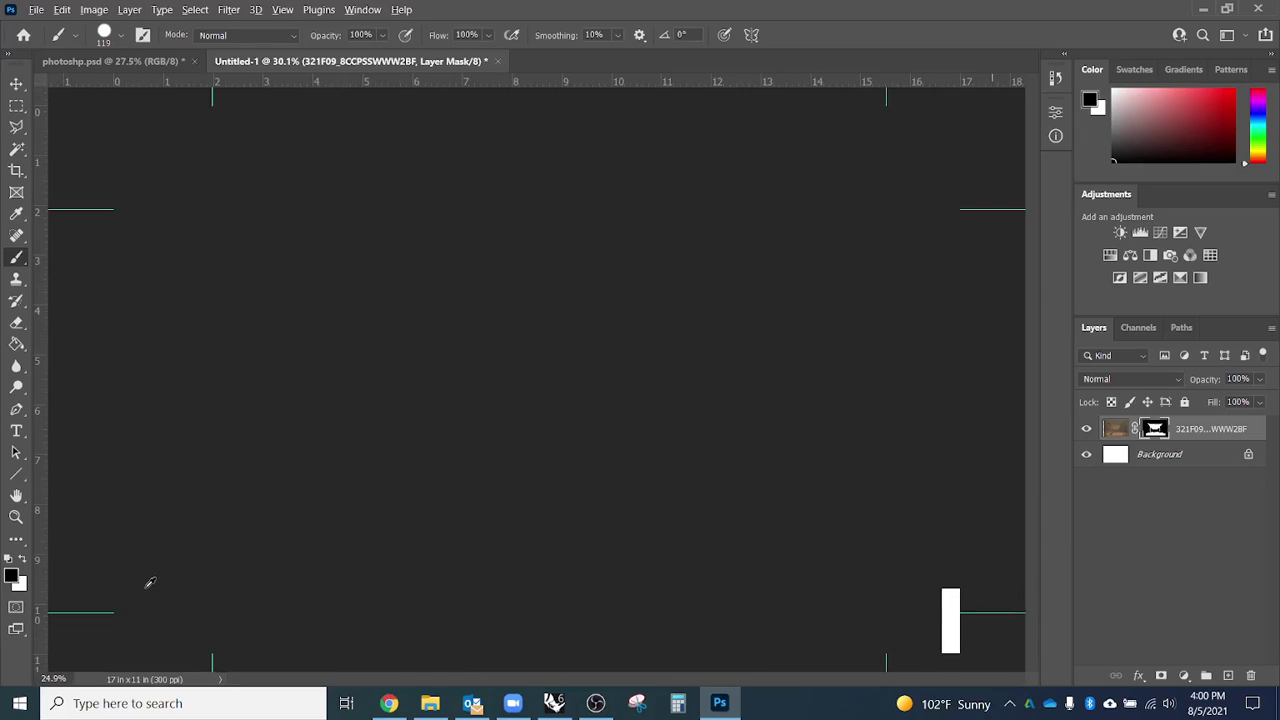
scroll(628, 643, "down", 1)
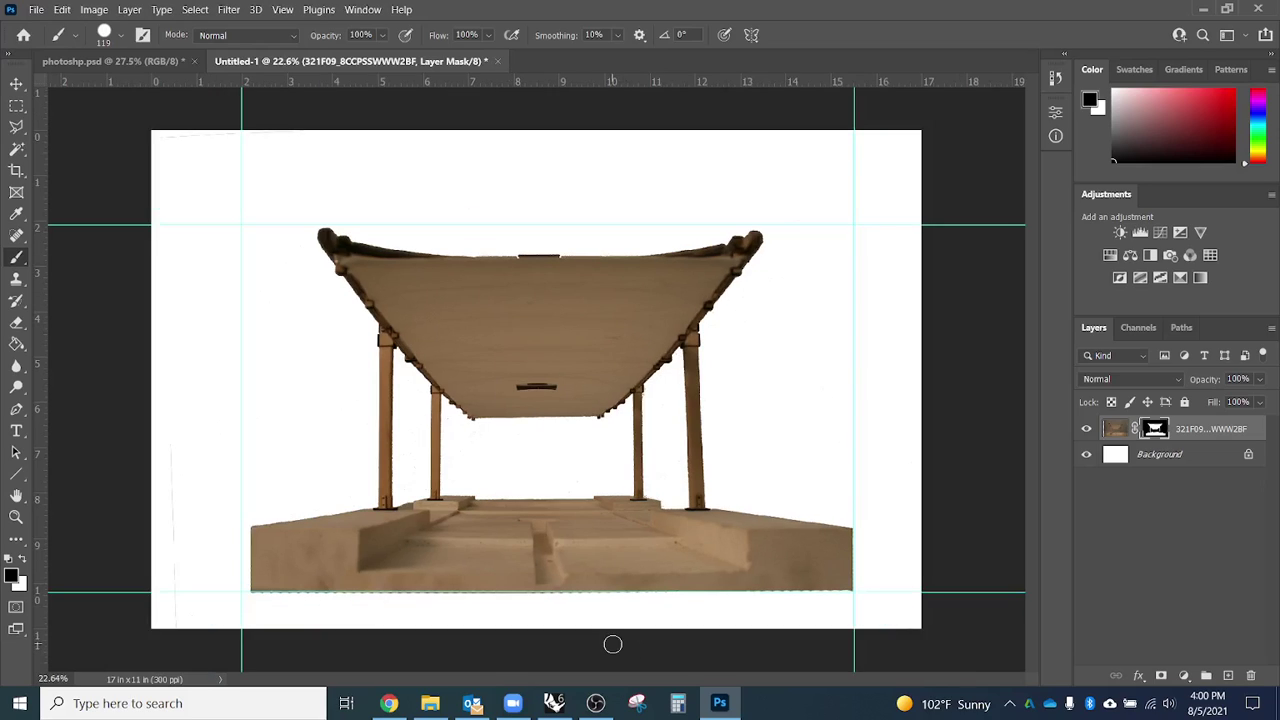
key("v")
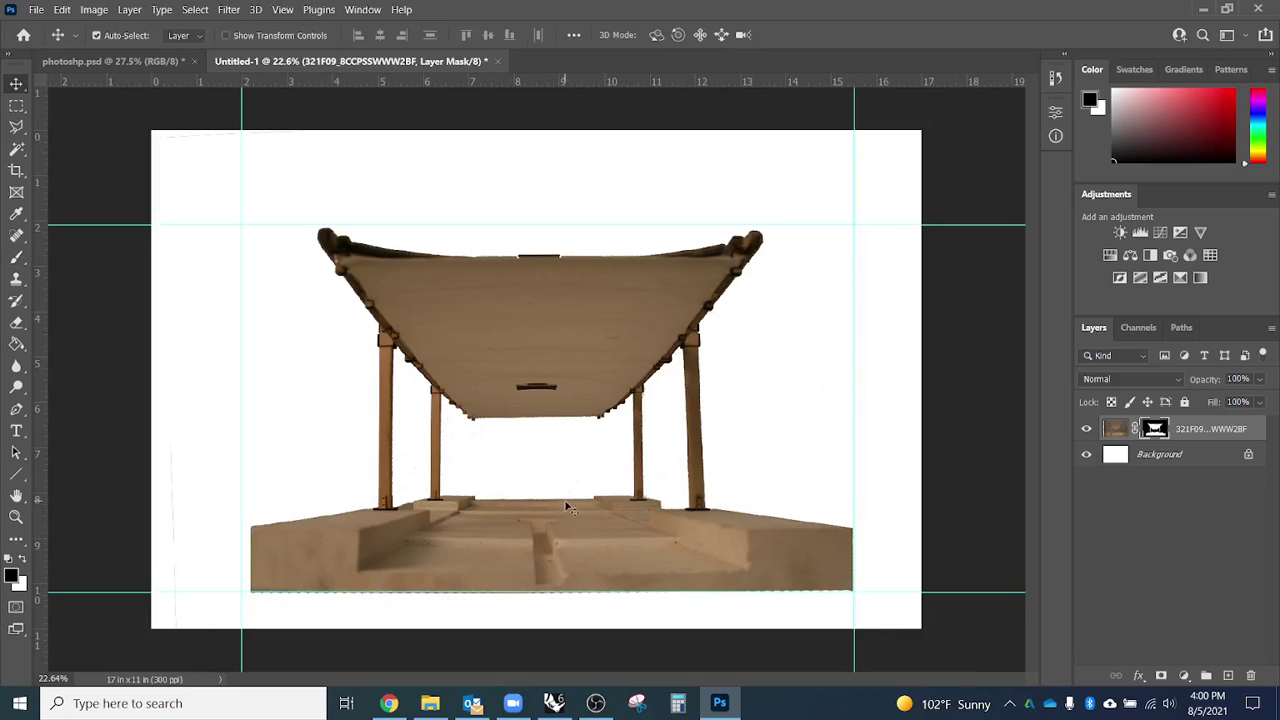
Place PXL_20210801_022634991.jpg from File Explorer into the Photoshop collage, and put its layer beneath the pavilion layer.
key("alt+Tab")
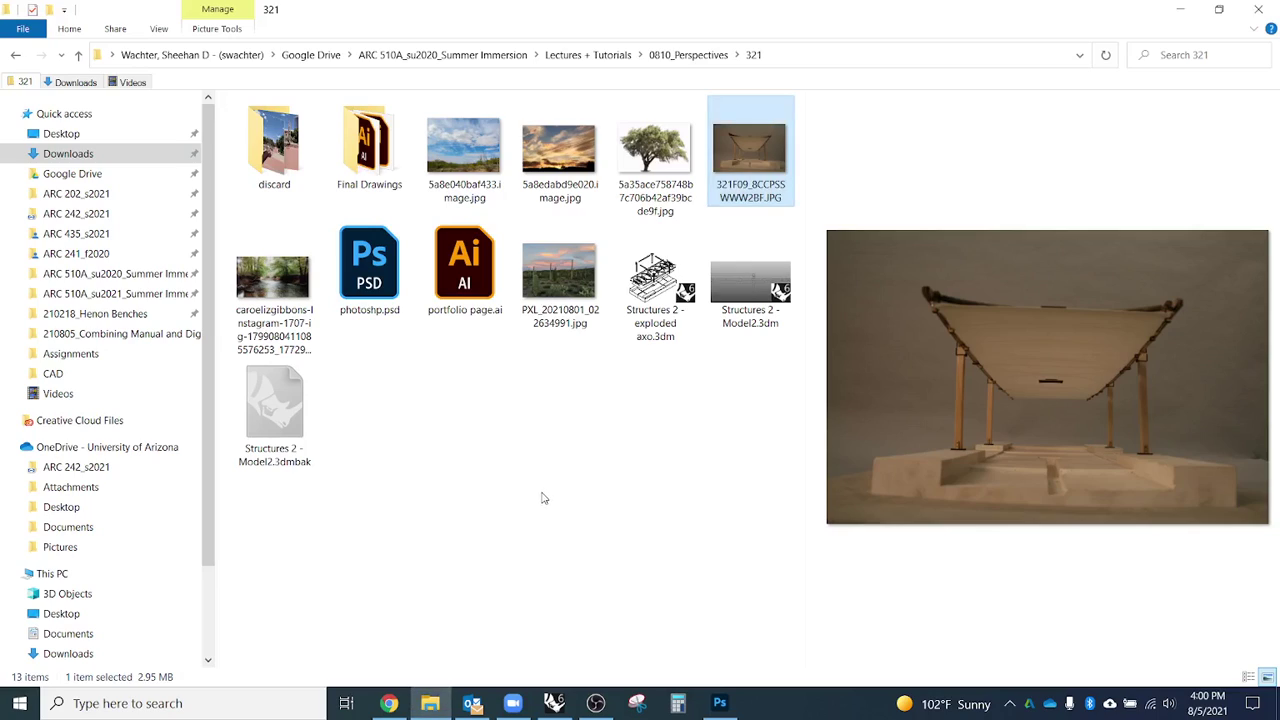
left_click(565, 316)
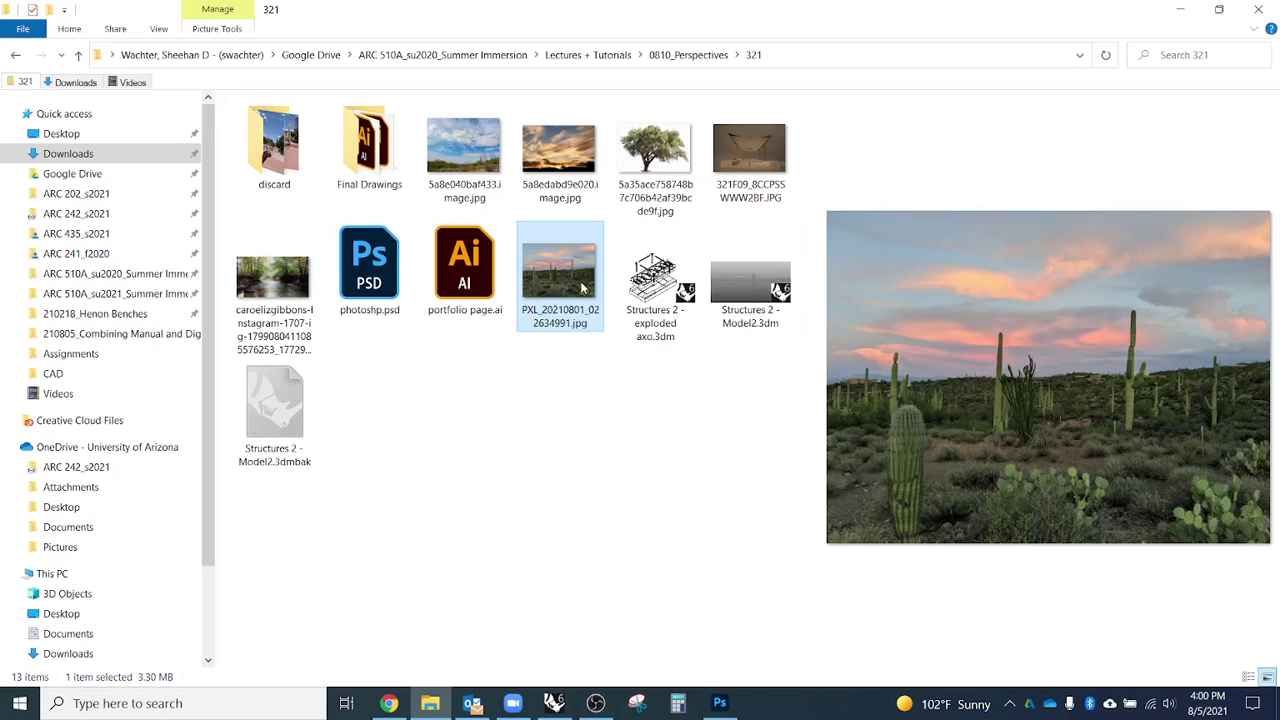
mouse_move(580, 286)
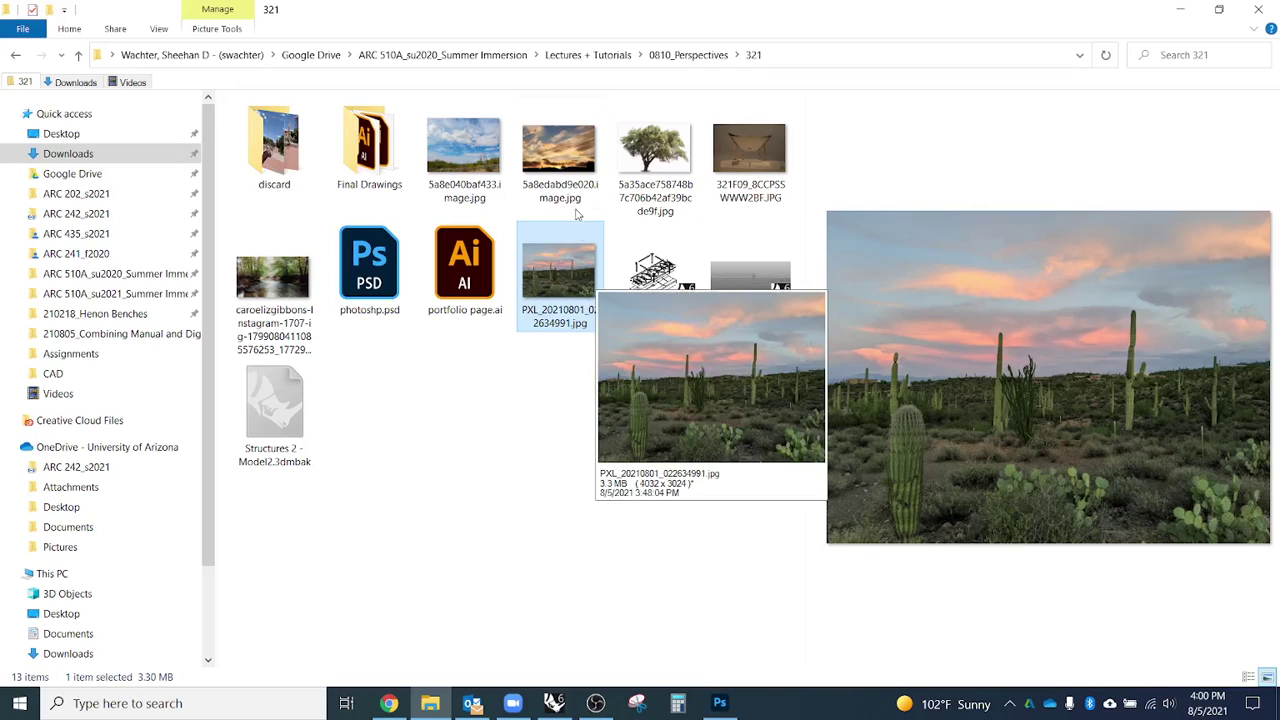
left_click_drag(572, 290, 621, 522)
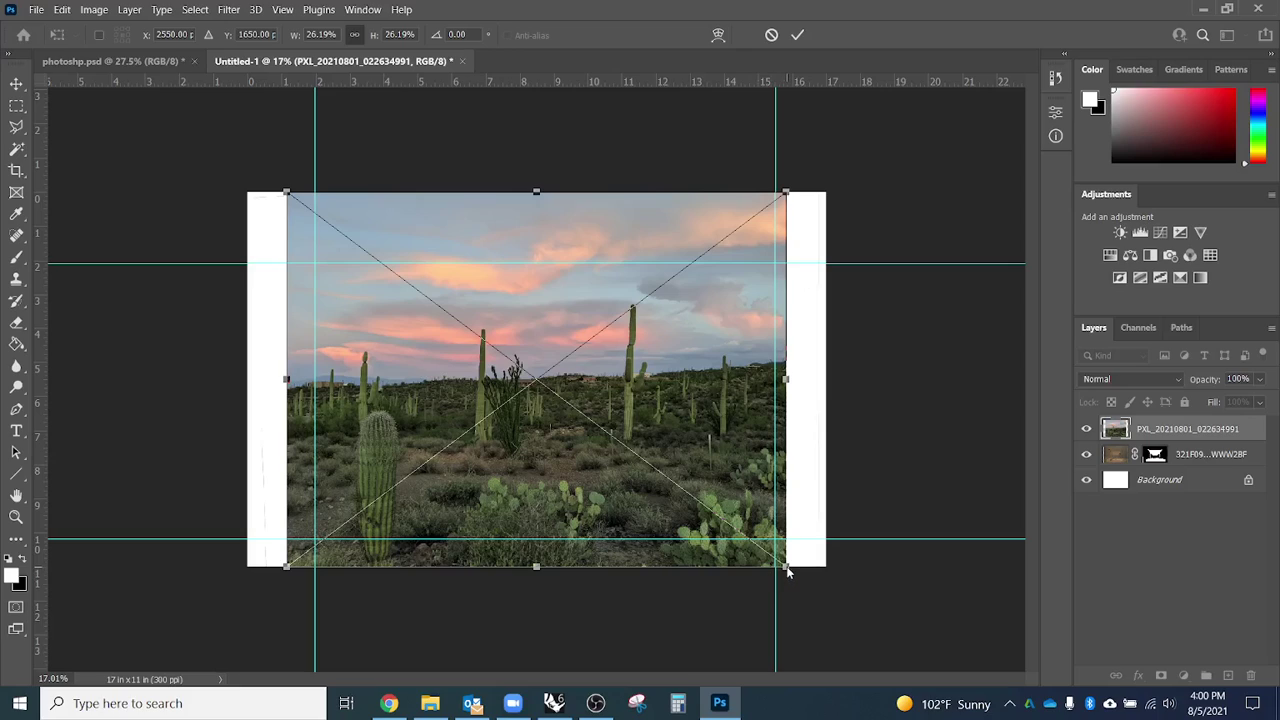
key("alt+space")
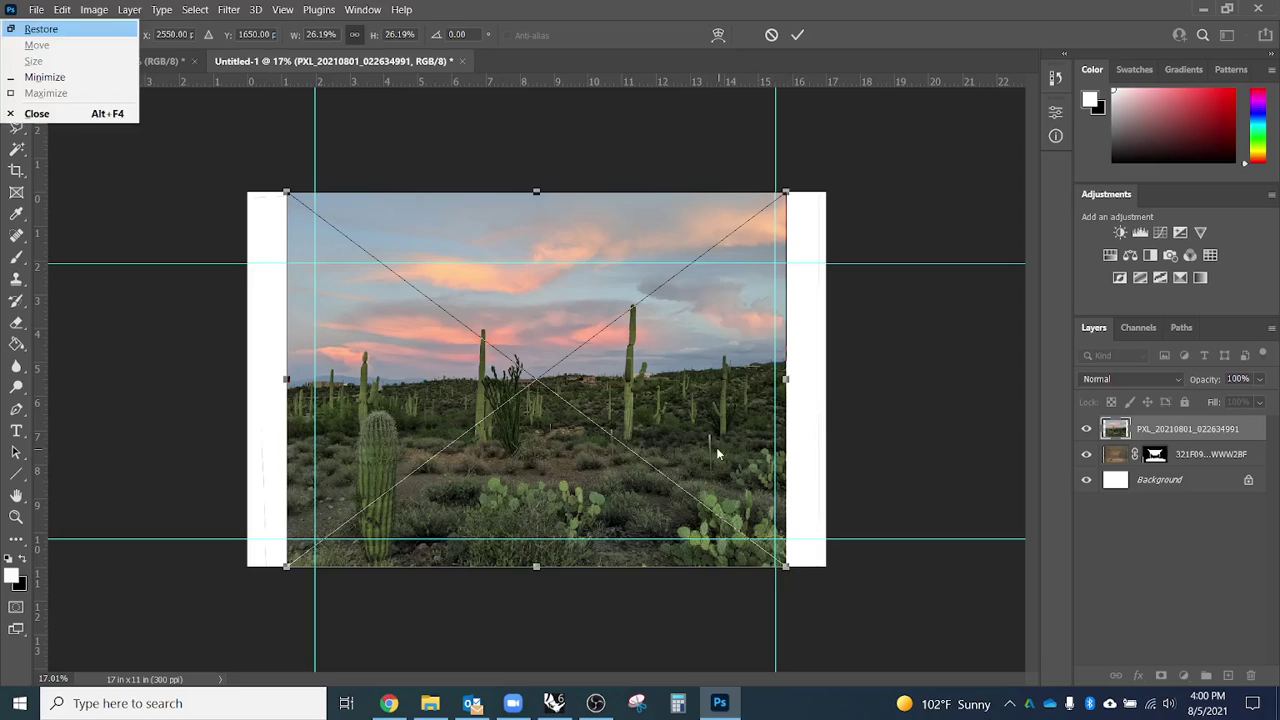
key("Escape")
key("Return")
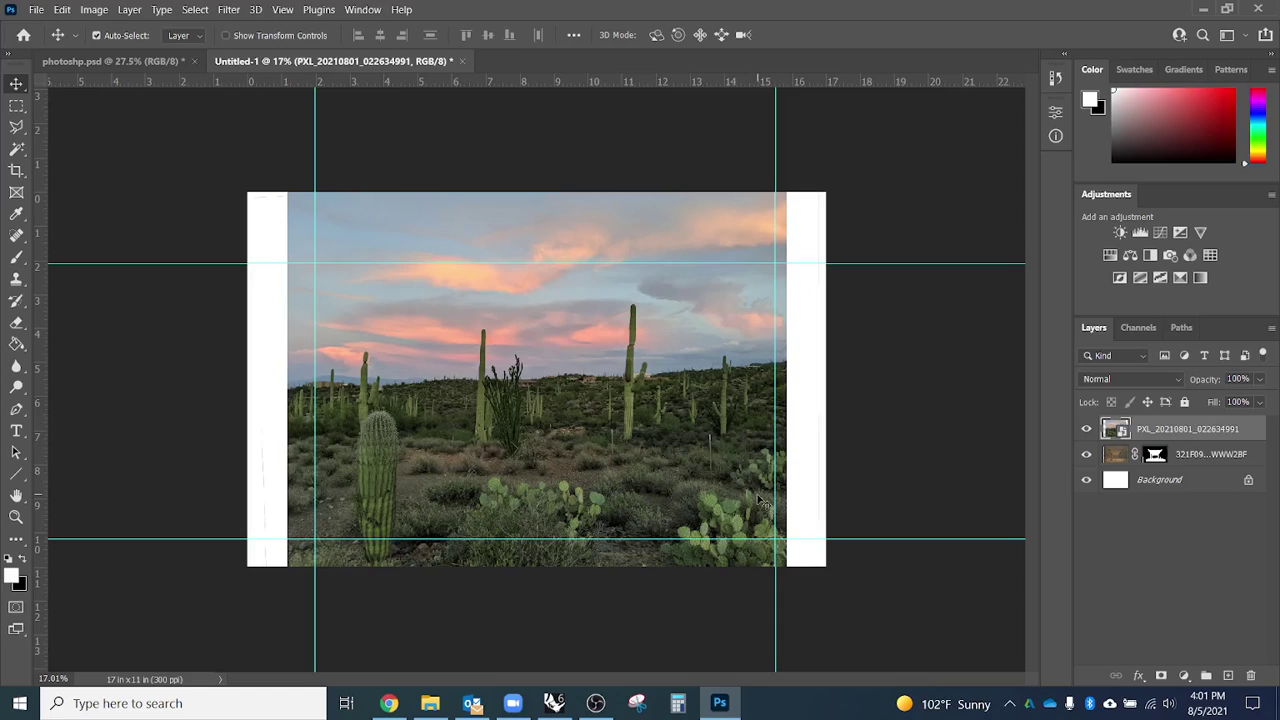
left_click_drag(1183, 441, 1190, 467)
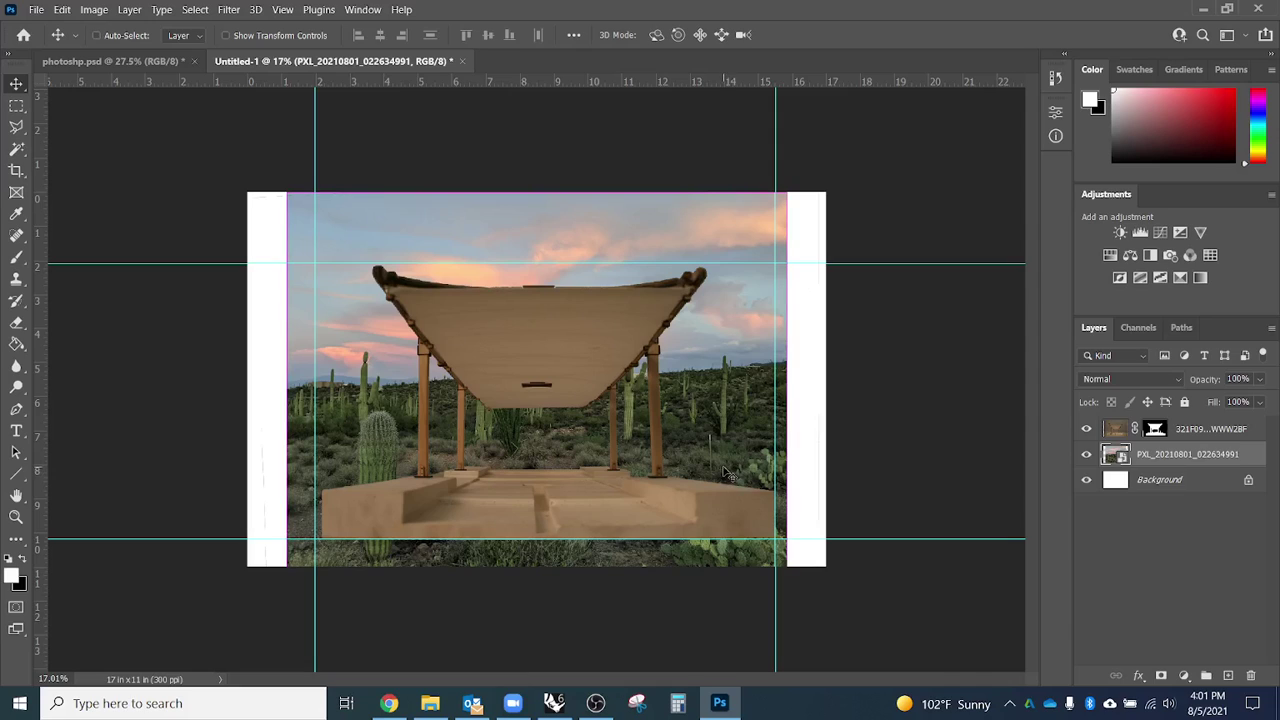
Scale the desert photo proportionally to 30.79% width and 29.57% height so it covers the whole canvas.
key("ctrl+t")
left_click_drag(786, 192, 818, 185)
left_click_drag(707, 288, 703, 323)
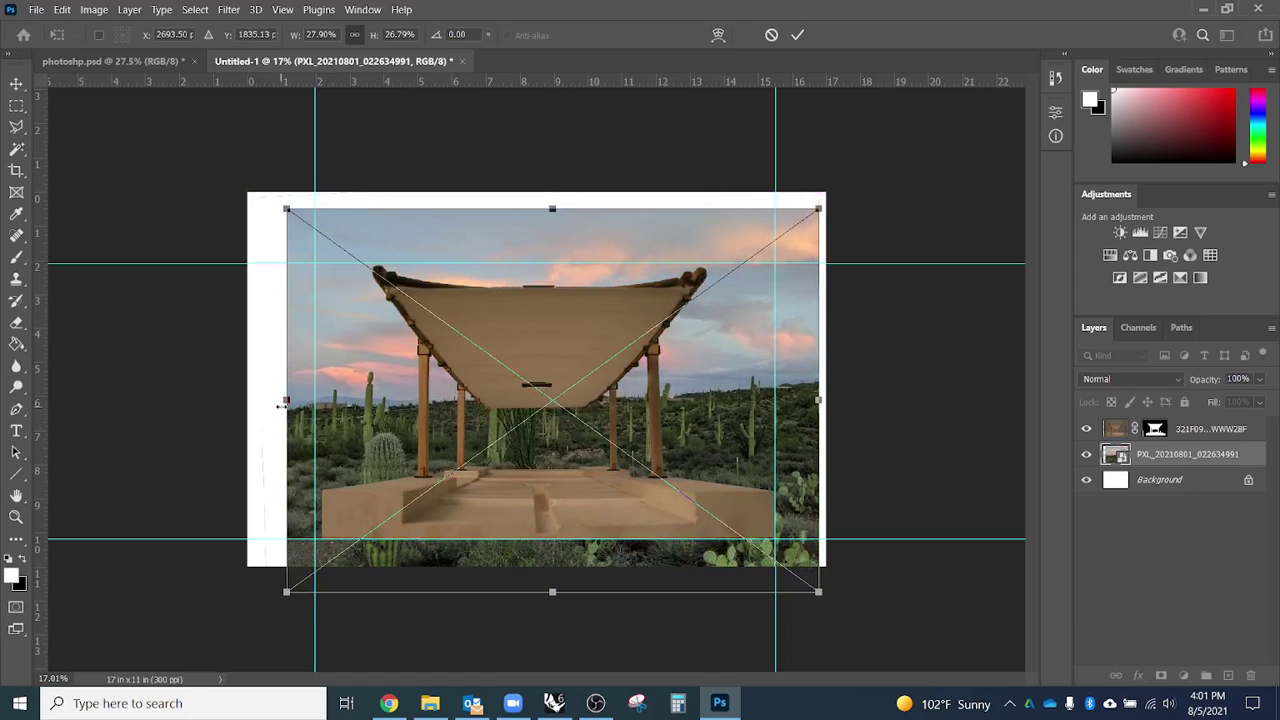
left_click_drag(285, 401, 244, 401)
left_click_drag(820, 400, 834, 400)
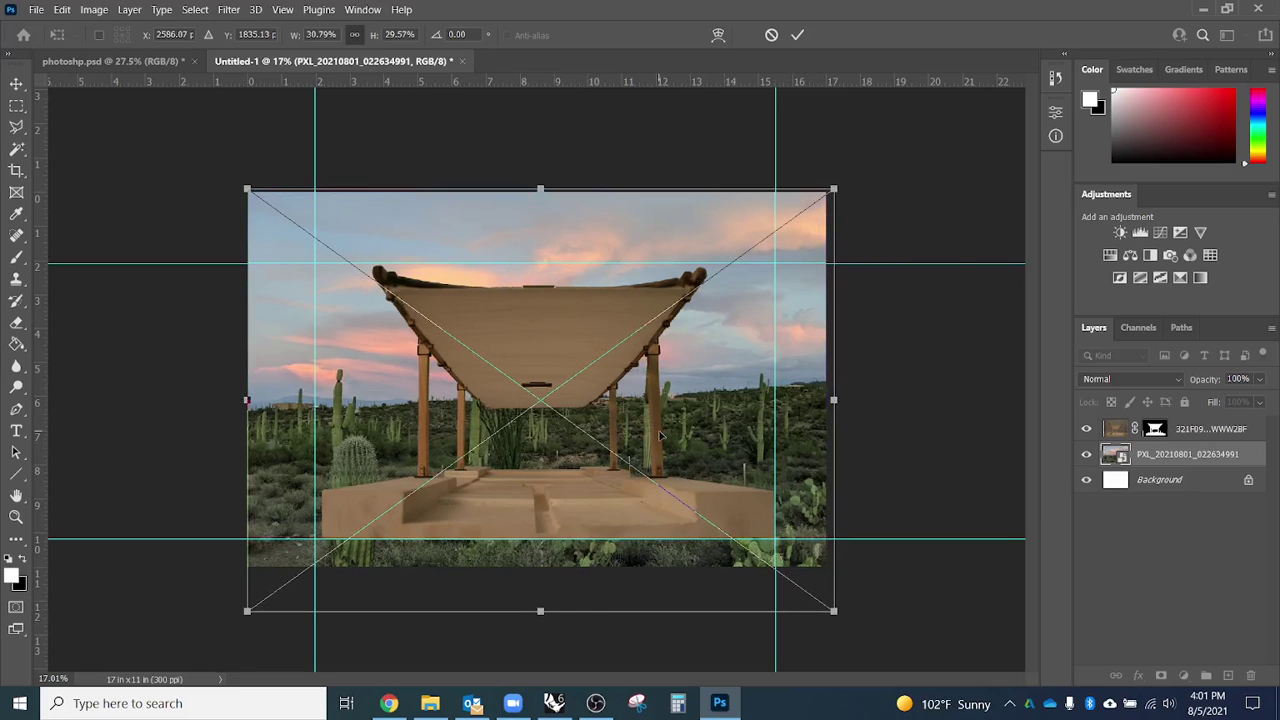
key("Return")
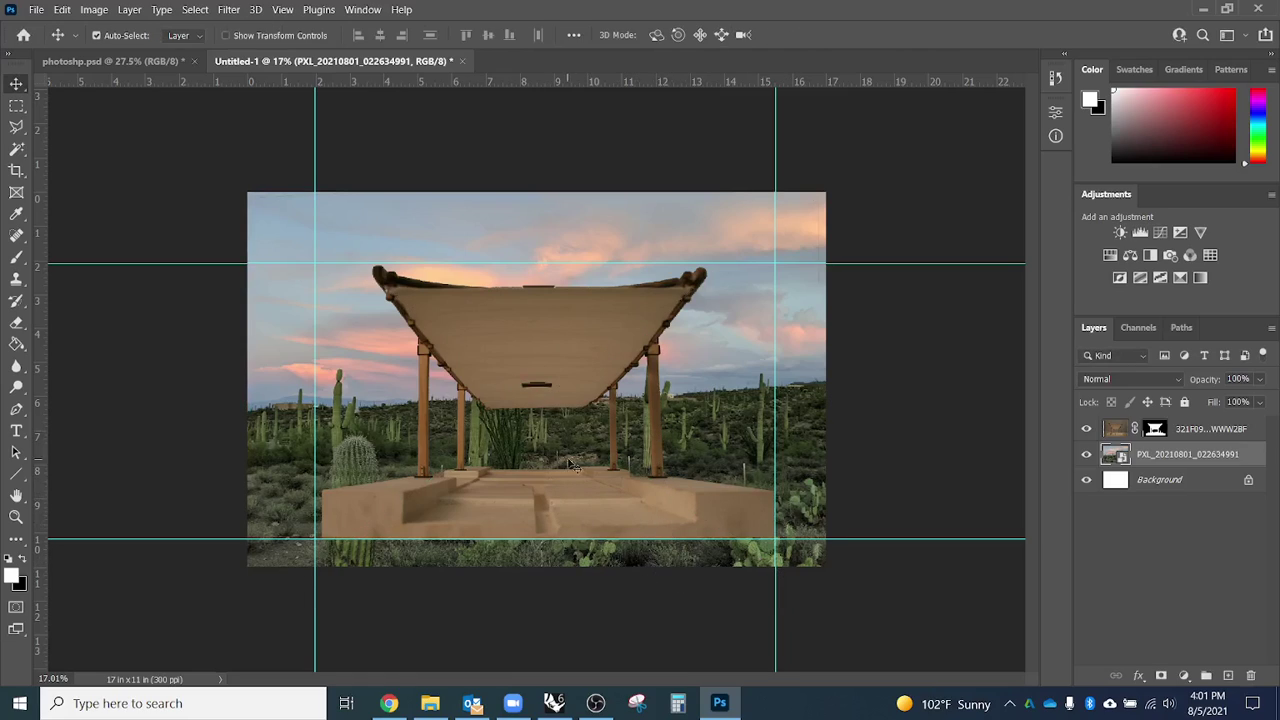
Unlink the desert photo's proportions, squash its height to 26.78% so it spans the canvas from top to bottom, and apply.
key("ctrl")
left_click(1195, 436)
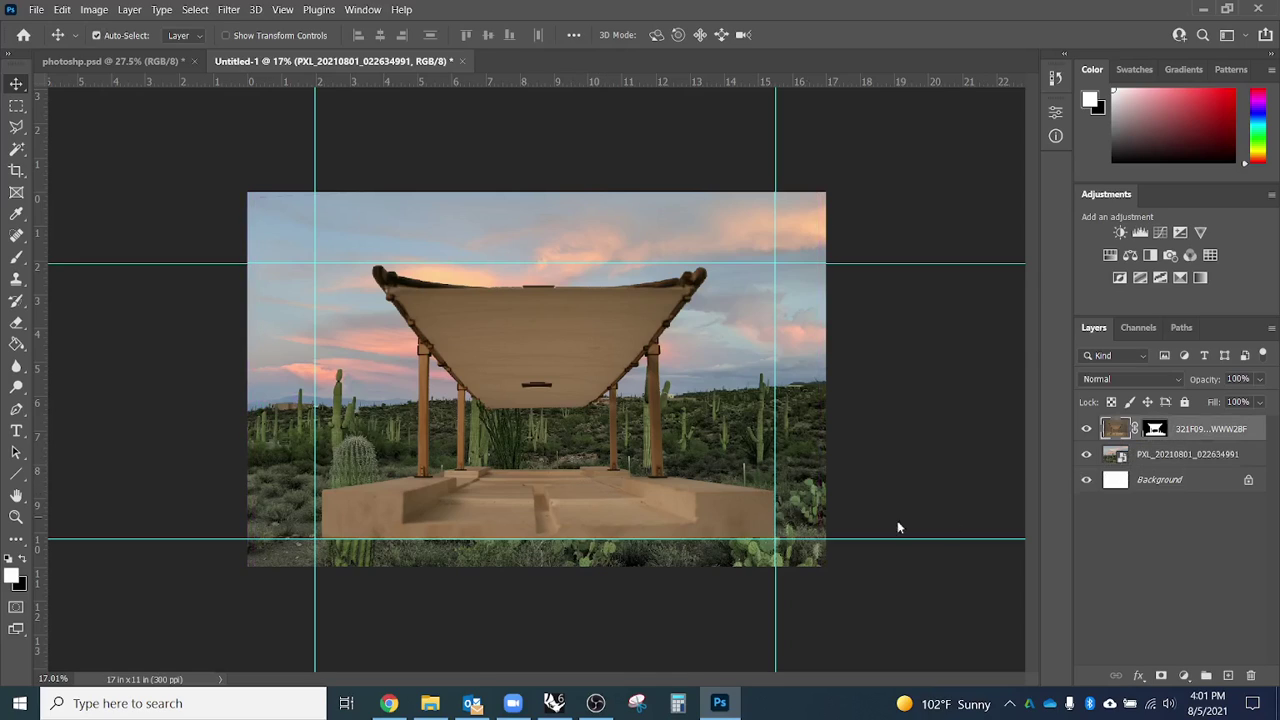
left_click(1172, 455)
key("ctrl+t")
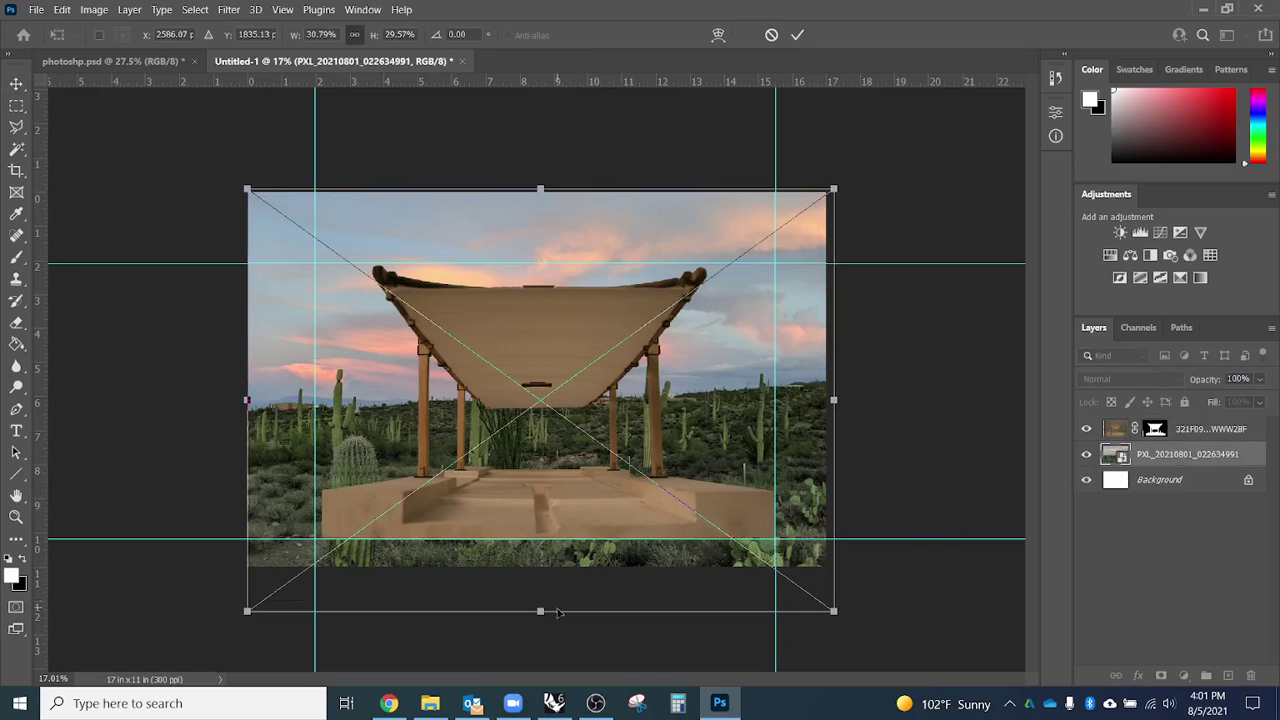
mouse_move(541, 614)
left_mouse_down()
mouse_move(541, 596)
mouse_move(541, 611)
left_mouse_up()
left_click(357, 37)
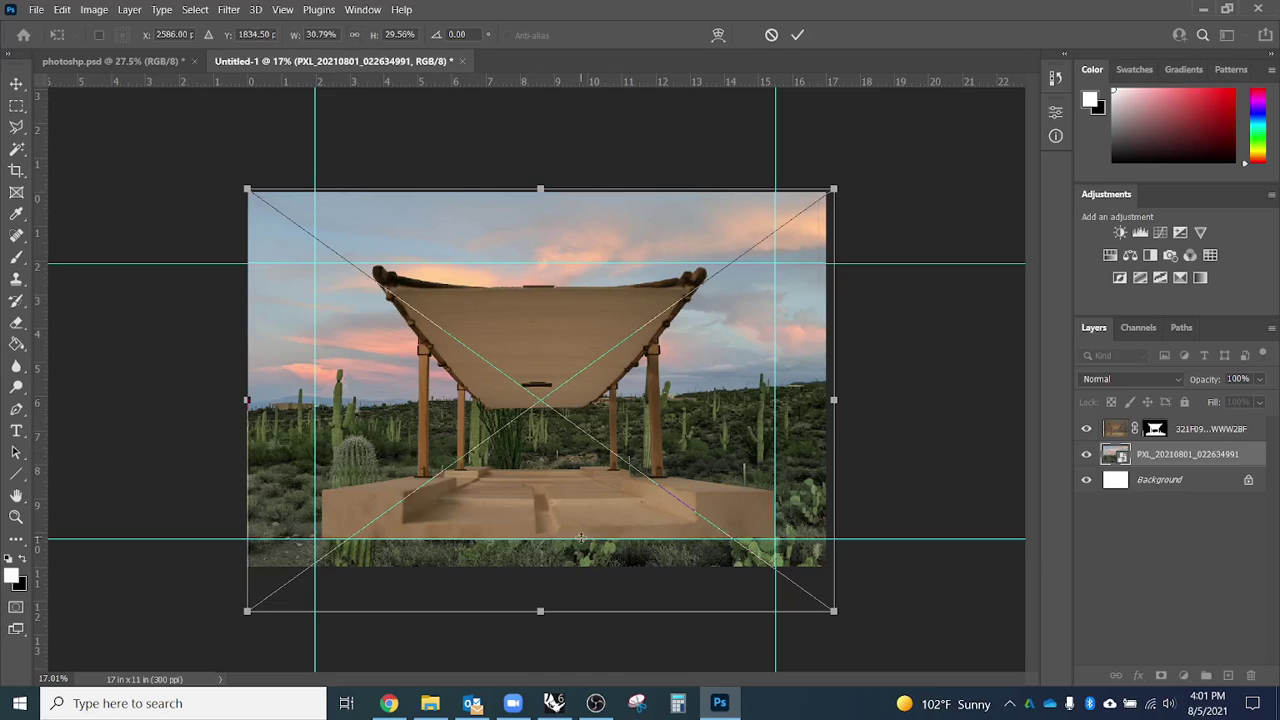
left_click_drag(541, 613, 534, 582)
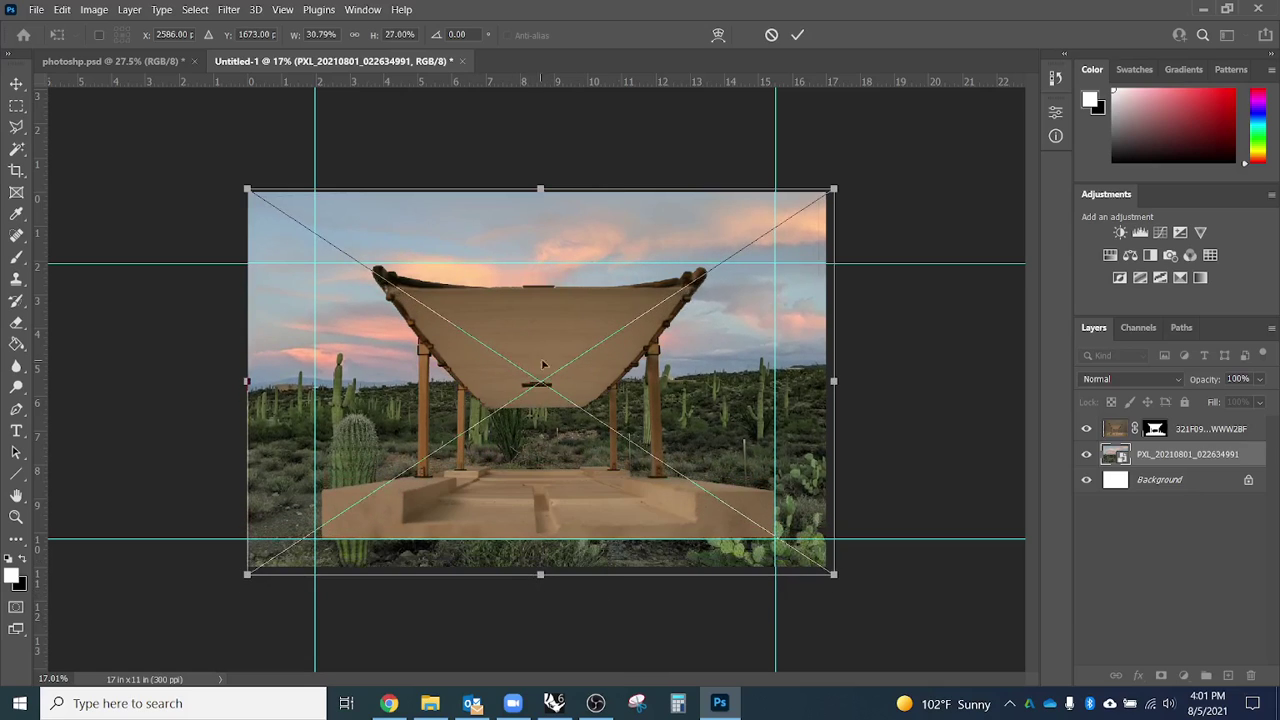
left_click_drag(540, 188, 541, 190)
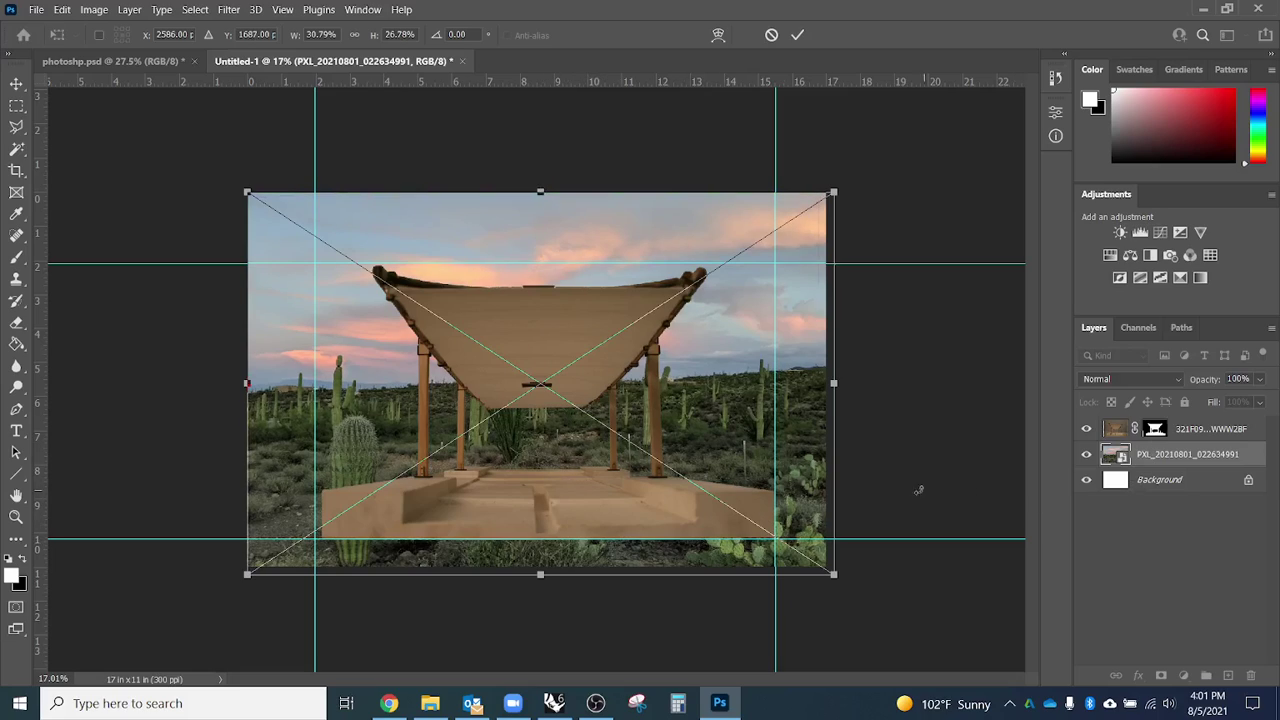
key("Return")
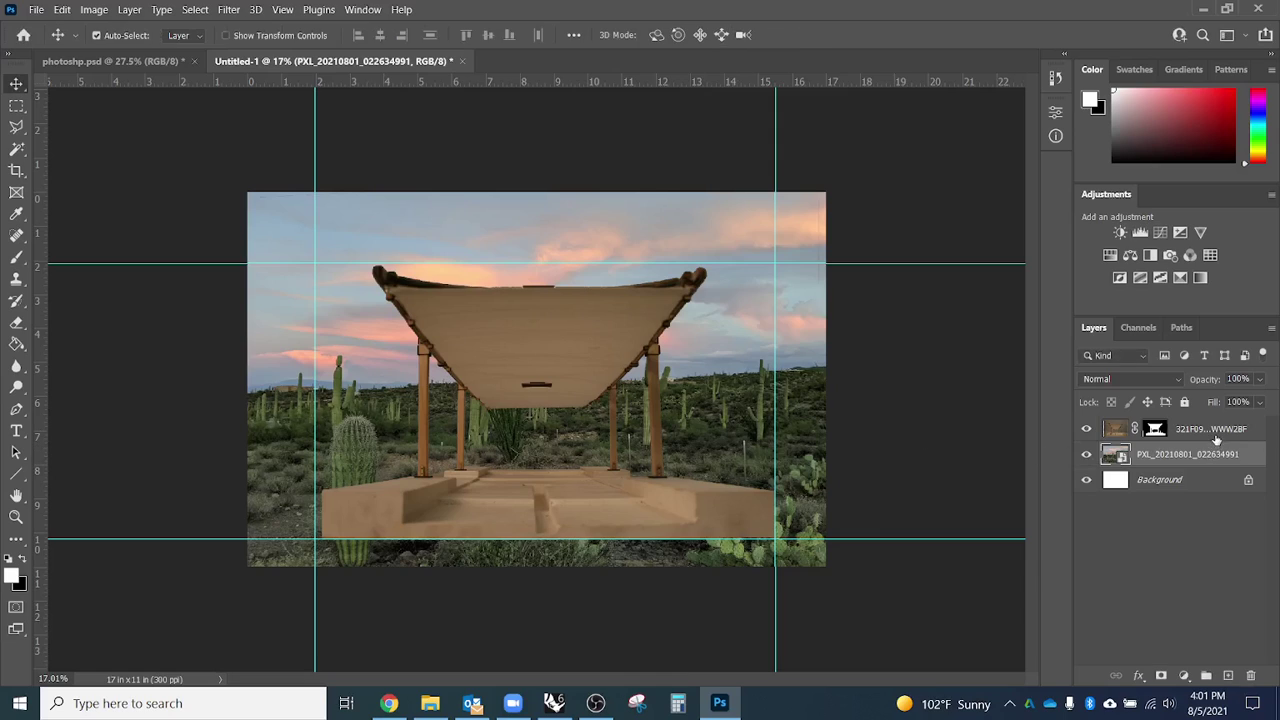
Move the pavilion layer straight up by about 1 inch over the desert landscape.
left_click(790, 484)
left_click_drag(645, 482, 645, 429)
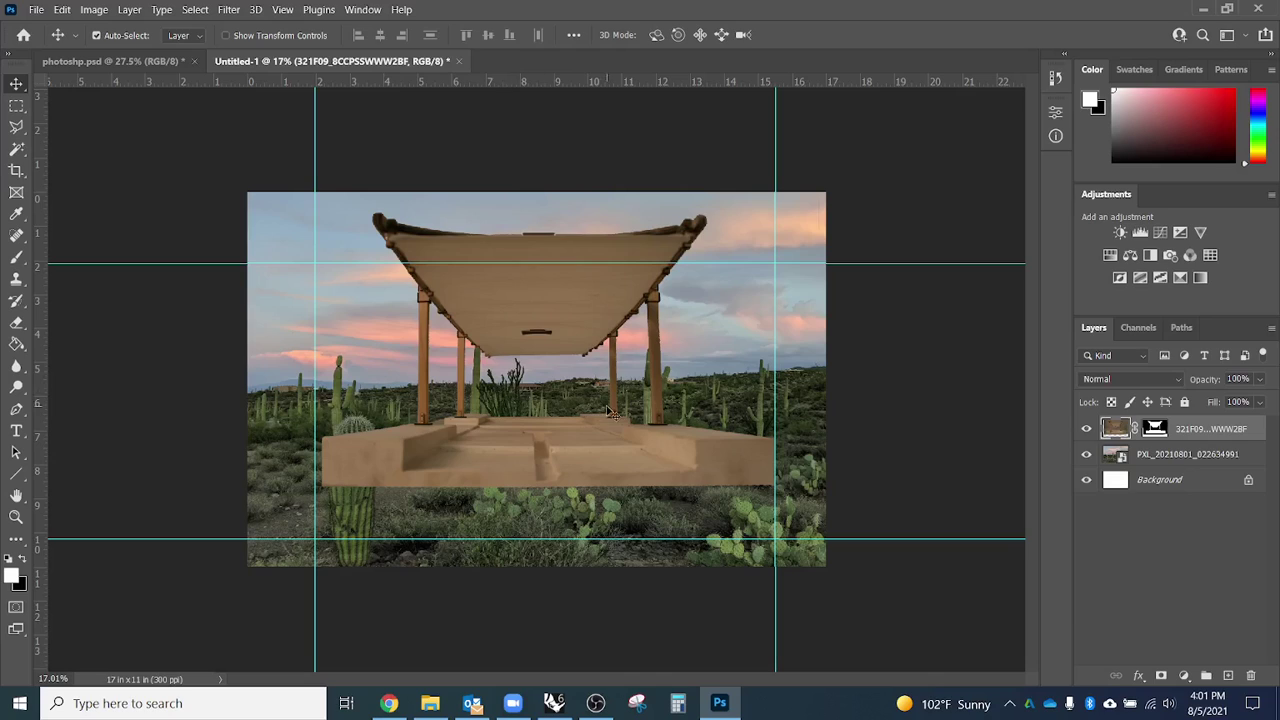
mouse_move(606, 391)
left_mouse_down()
mouse_move(607, 420)
mouse_move(606, 398)
left_mouse_up()
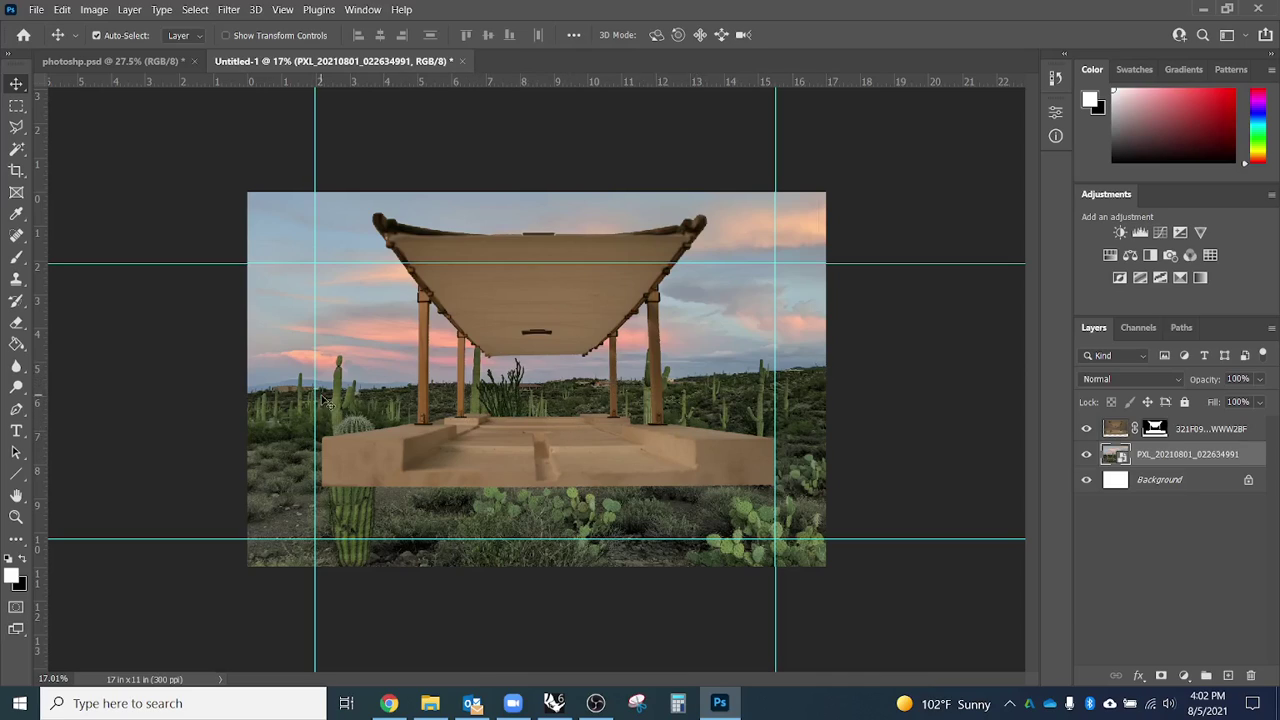
left_click(1195, 434)
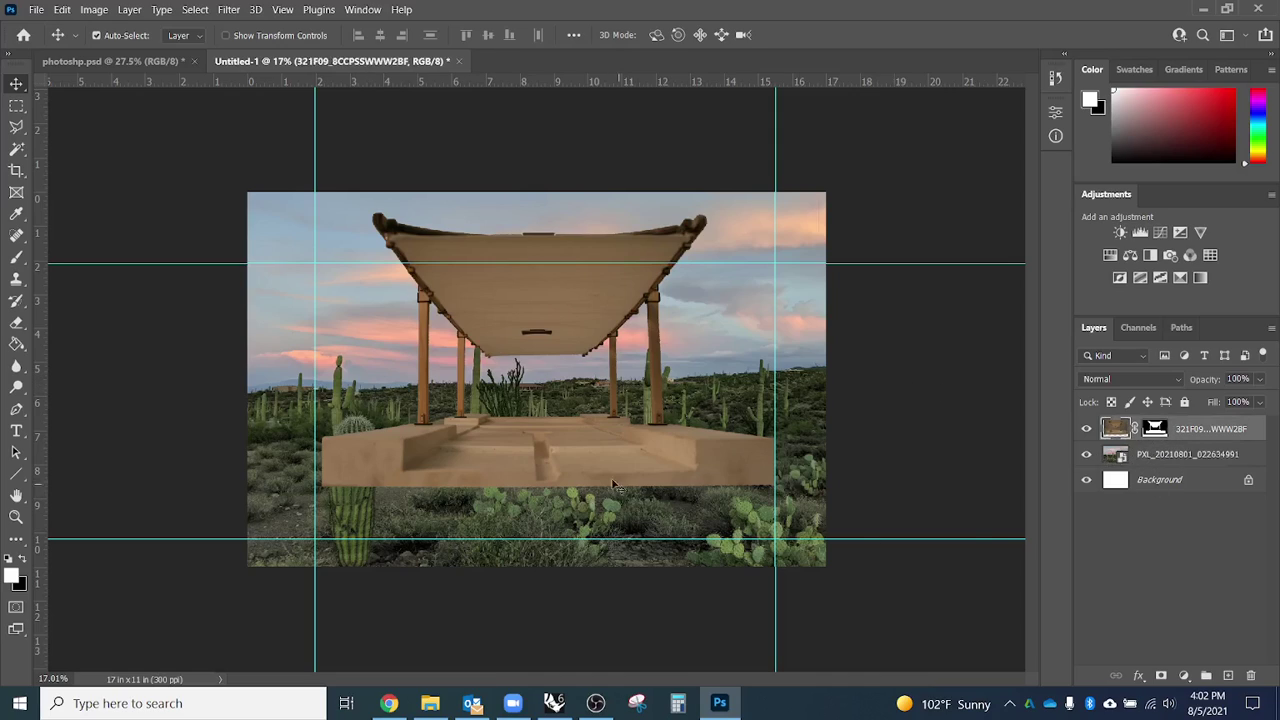
left_click_drag(601, 471, 601, 487)
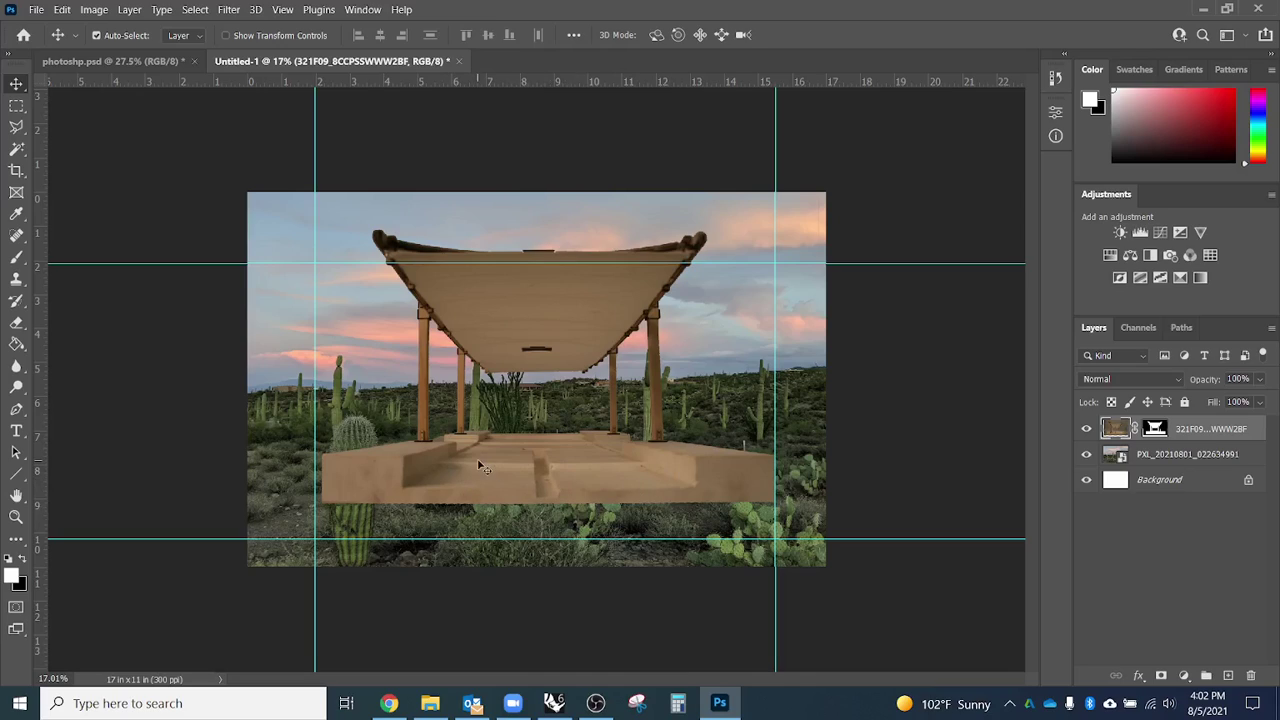
Squash the desert photo's height to 23.72%, with its lower edge on the canvas edge and a white strip above the sky.
left_click(1178, 455)
key("ctrl+t")
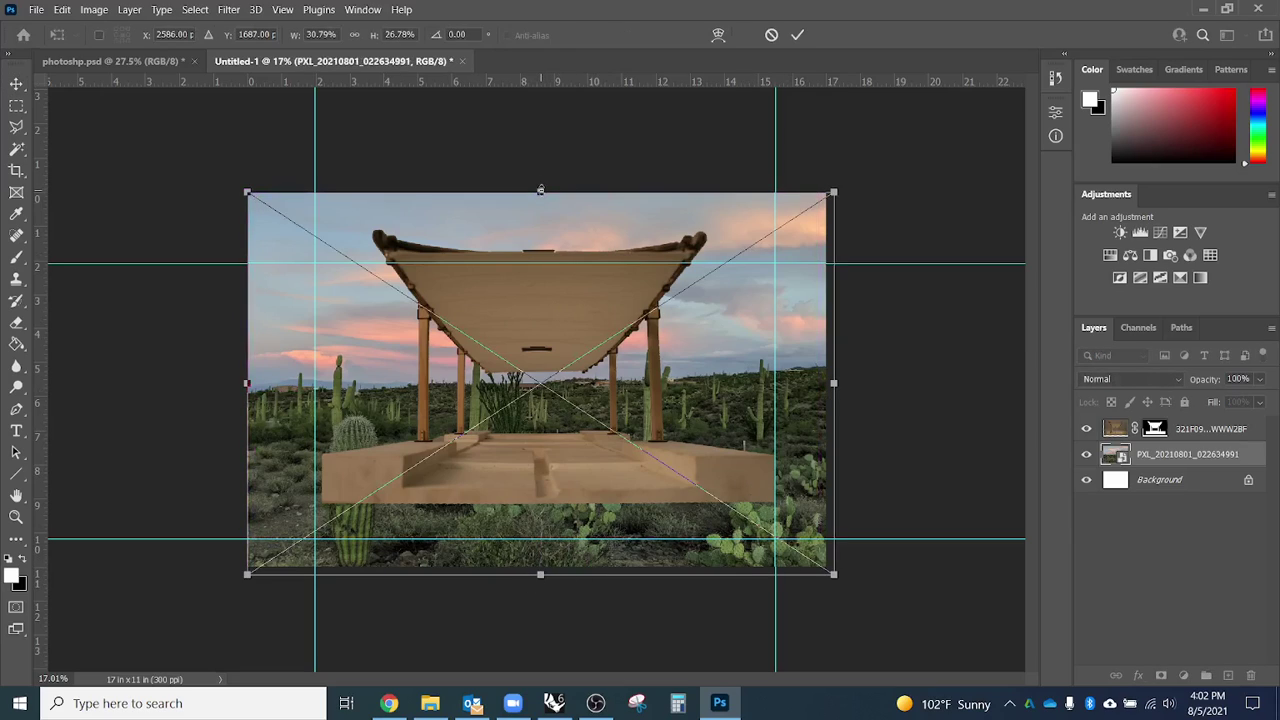
left_click_drag(540, 189, 540, 213)
left_click_drag(540, 576, 540, 566)
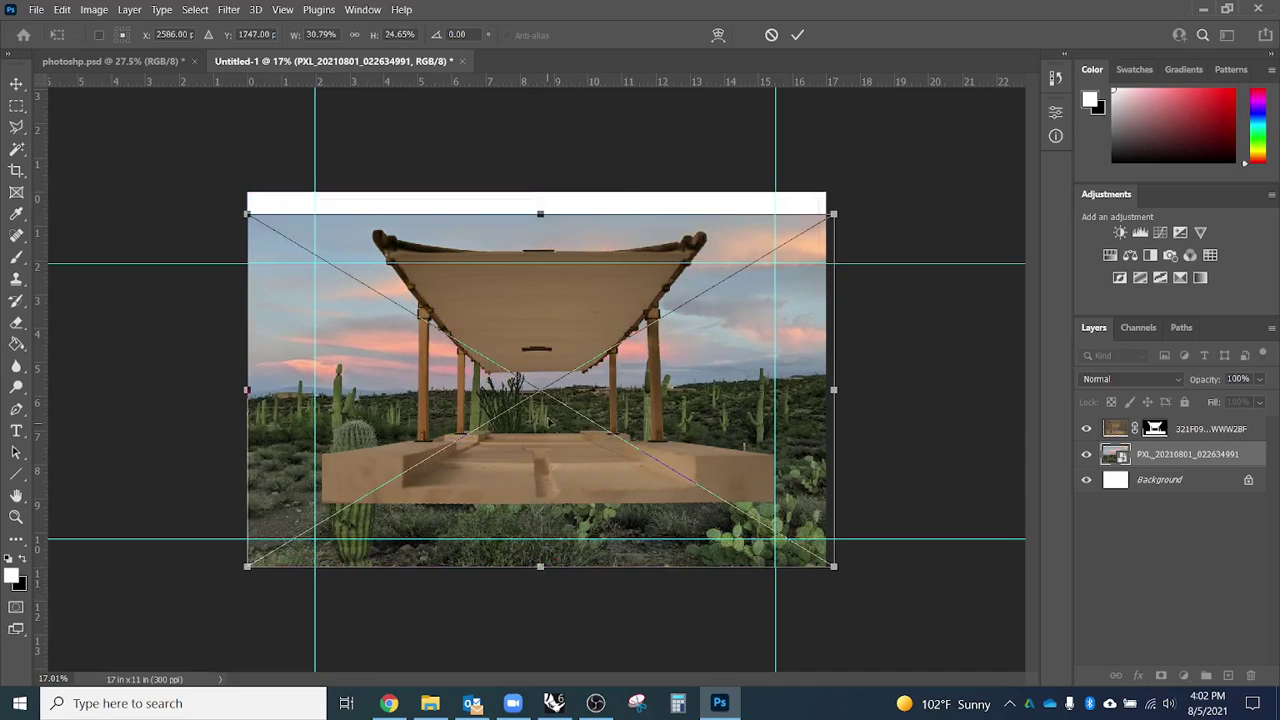
left_click_drag(540, 213, 540, 228)
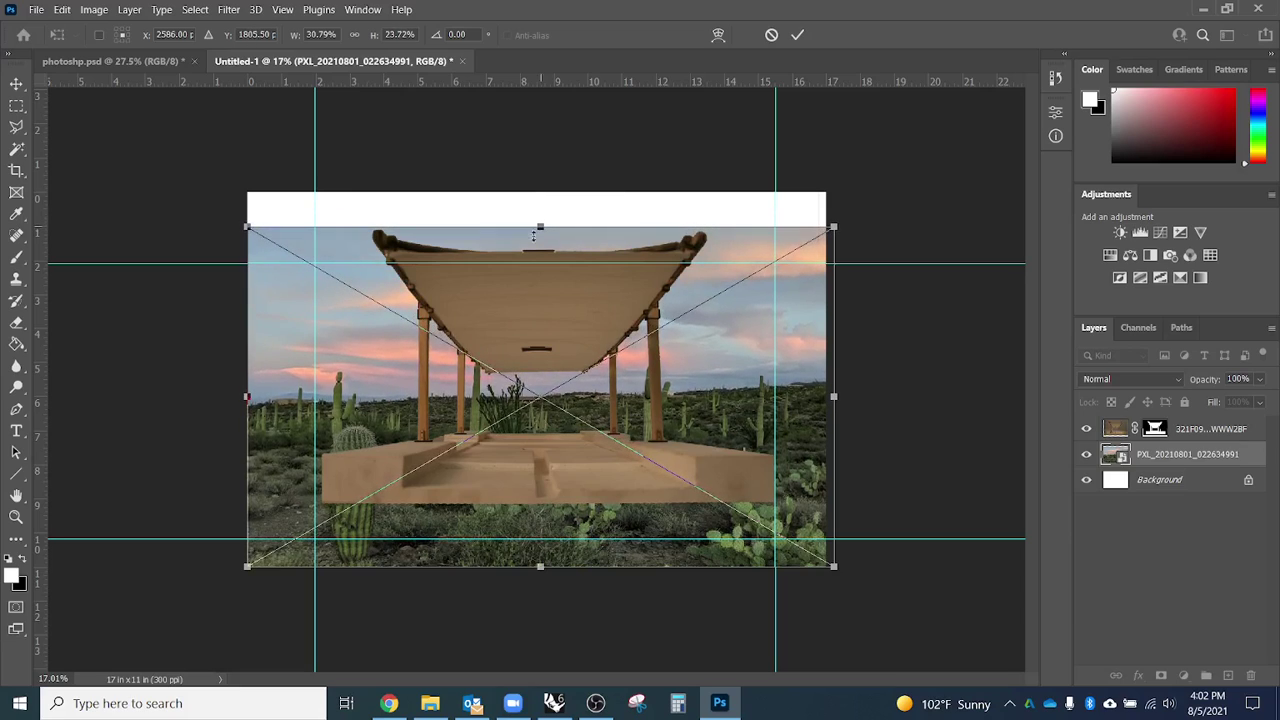
key("Return")
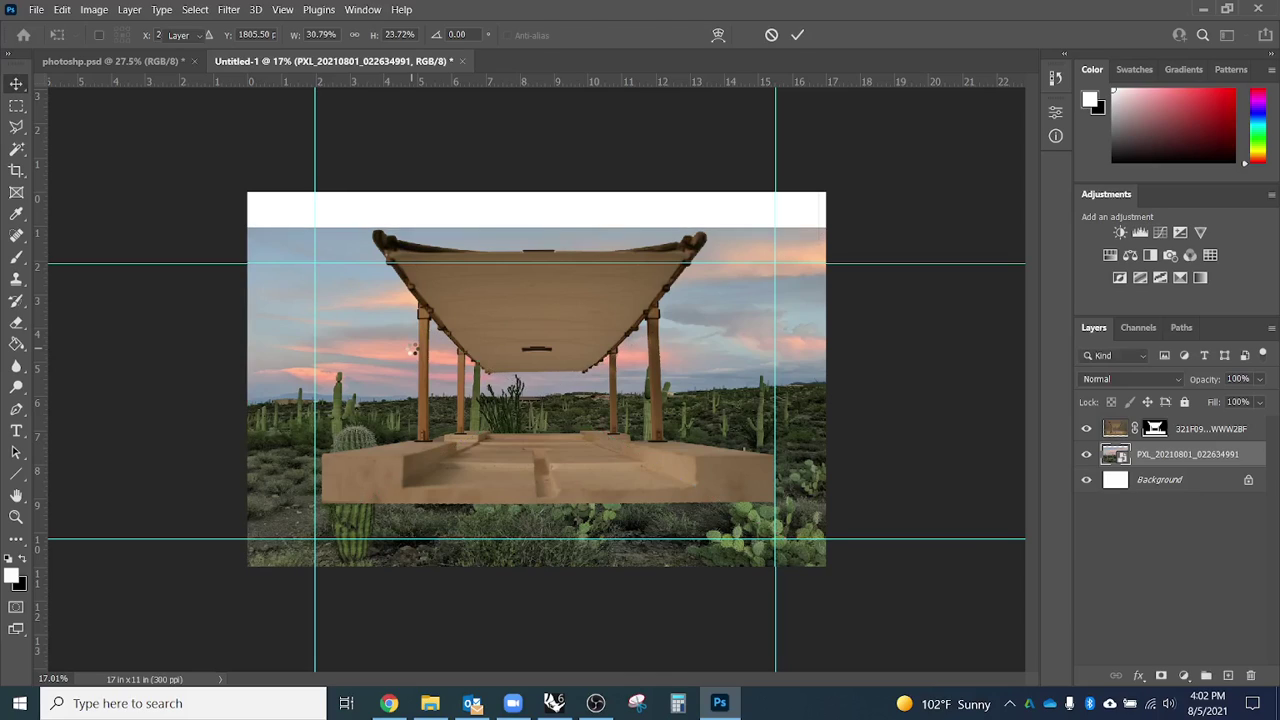
Examine how the pavilion's posts and base meet the desert landscape and its horizon.
key("ctrl")
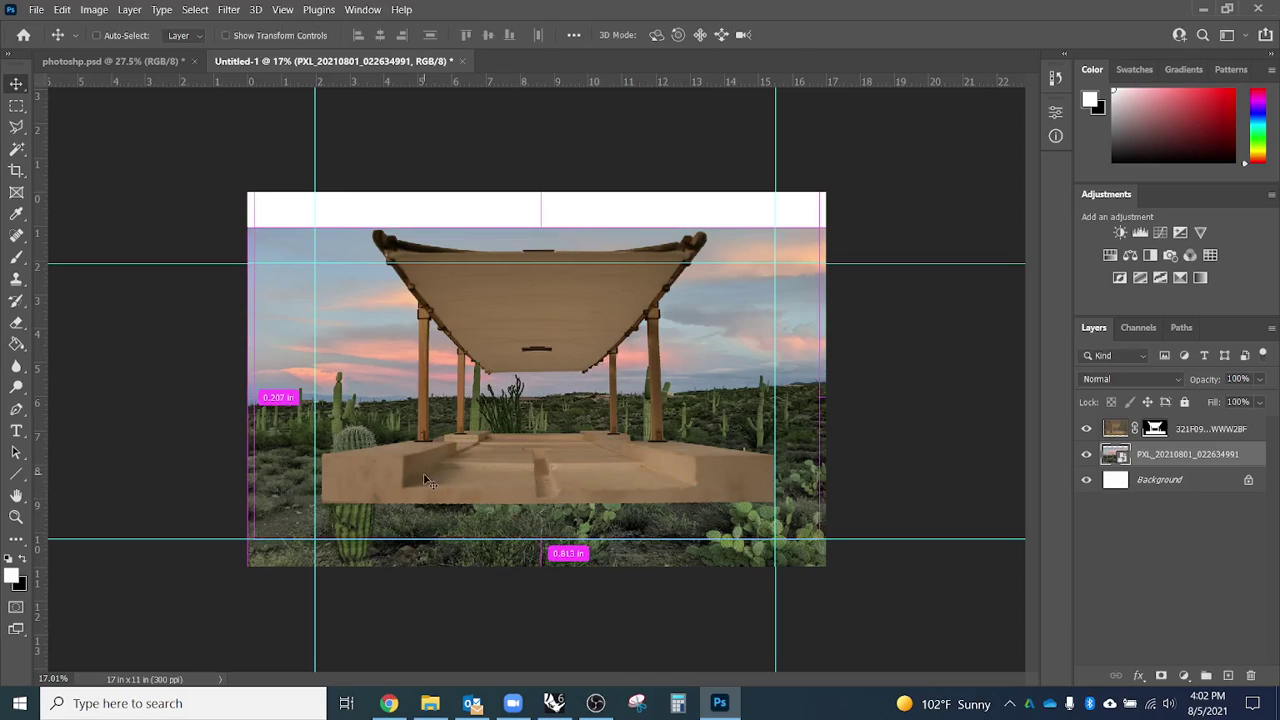
left_click(425, 495, "ctrl")
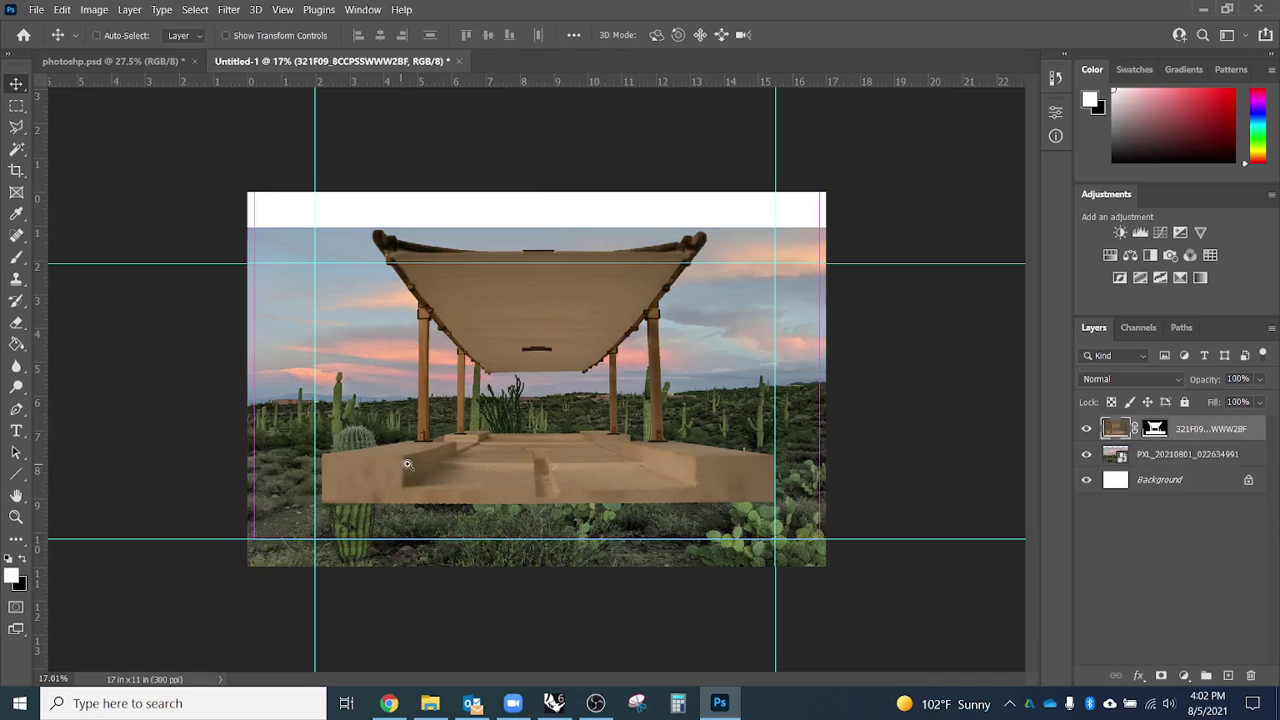
left_click_drag(401, 466, 481, 391)
scroll(308, 431, "down", 4)
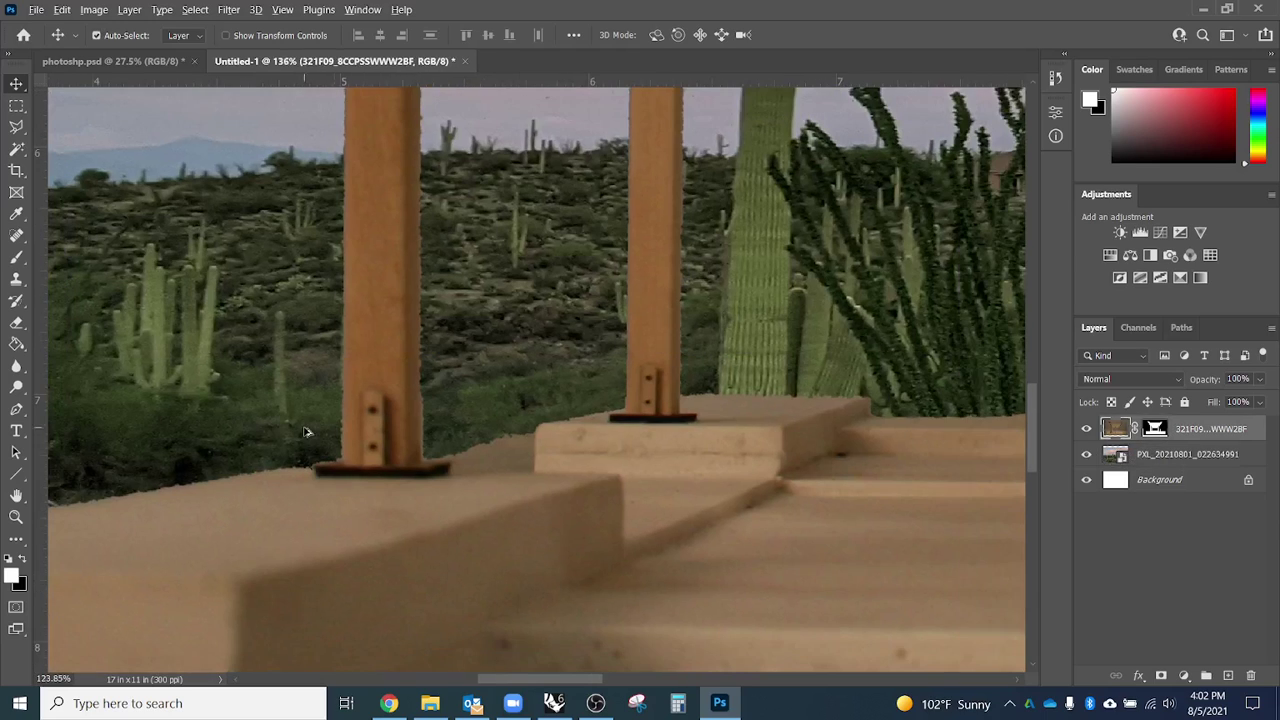
scroll(341, 575, "down", 5)
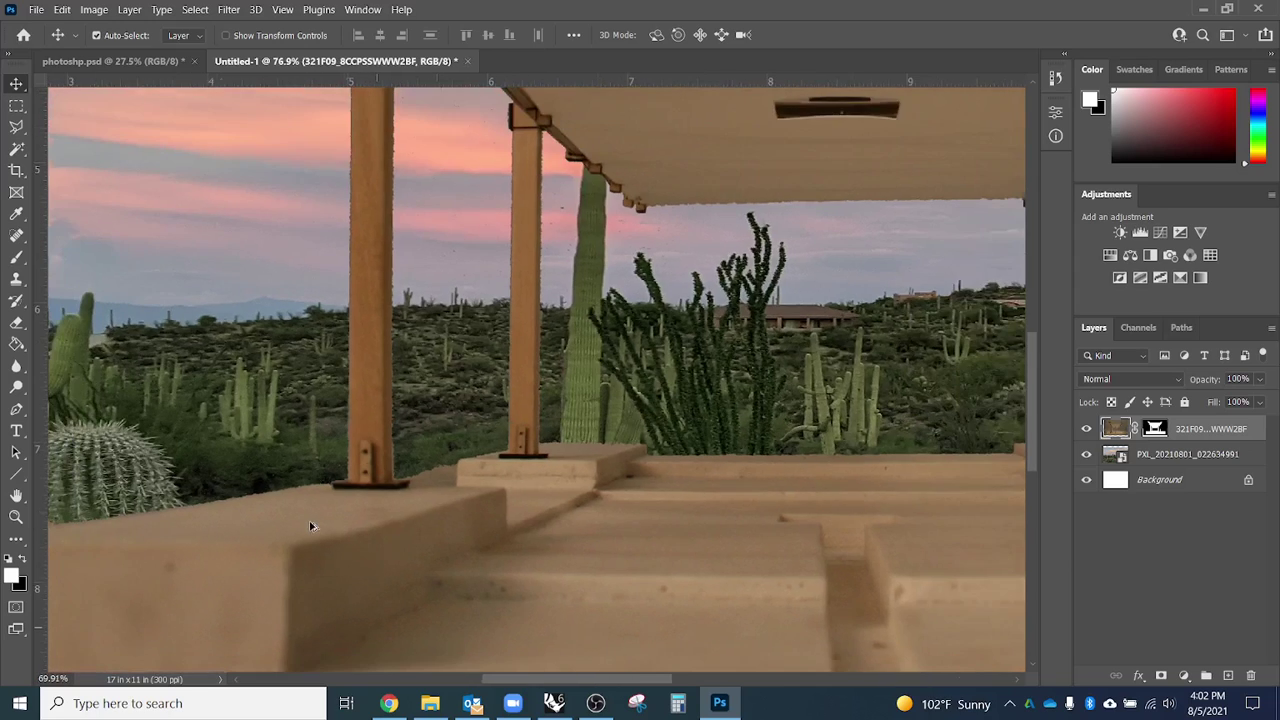
scroll(310, 527, "down", 1)
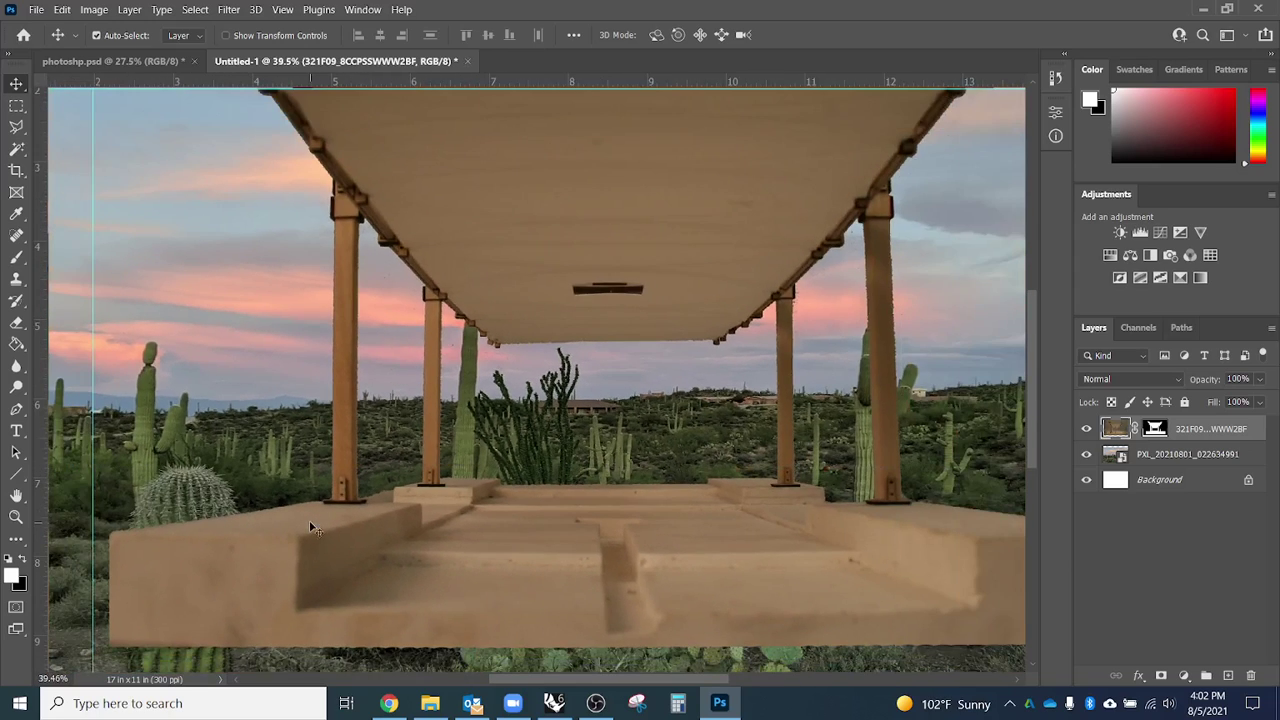
scroll(358, 516, "down", 2)
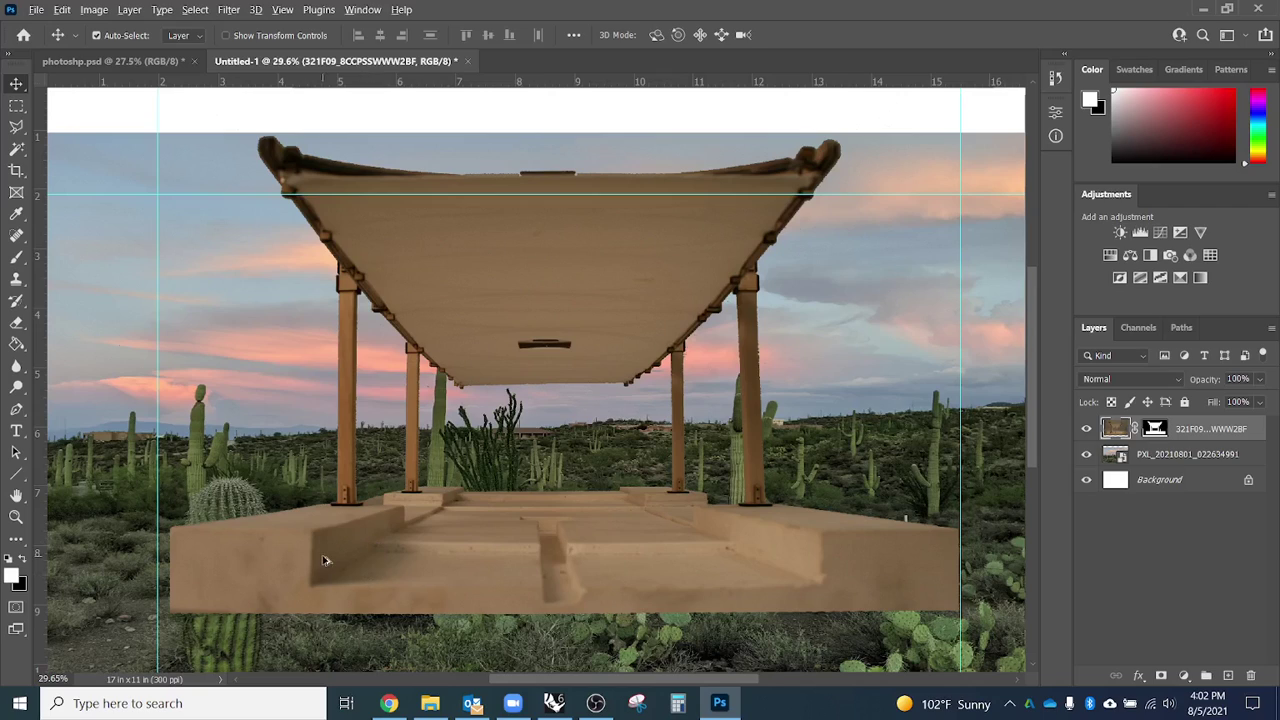
scroll(323, 560, "down", 1)
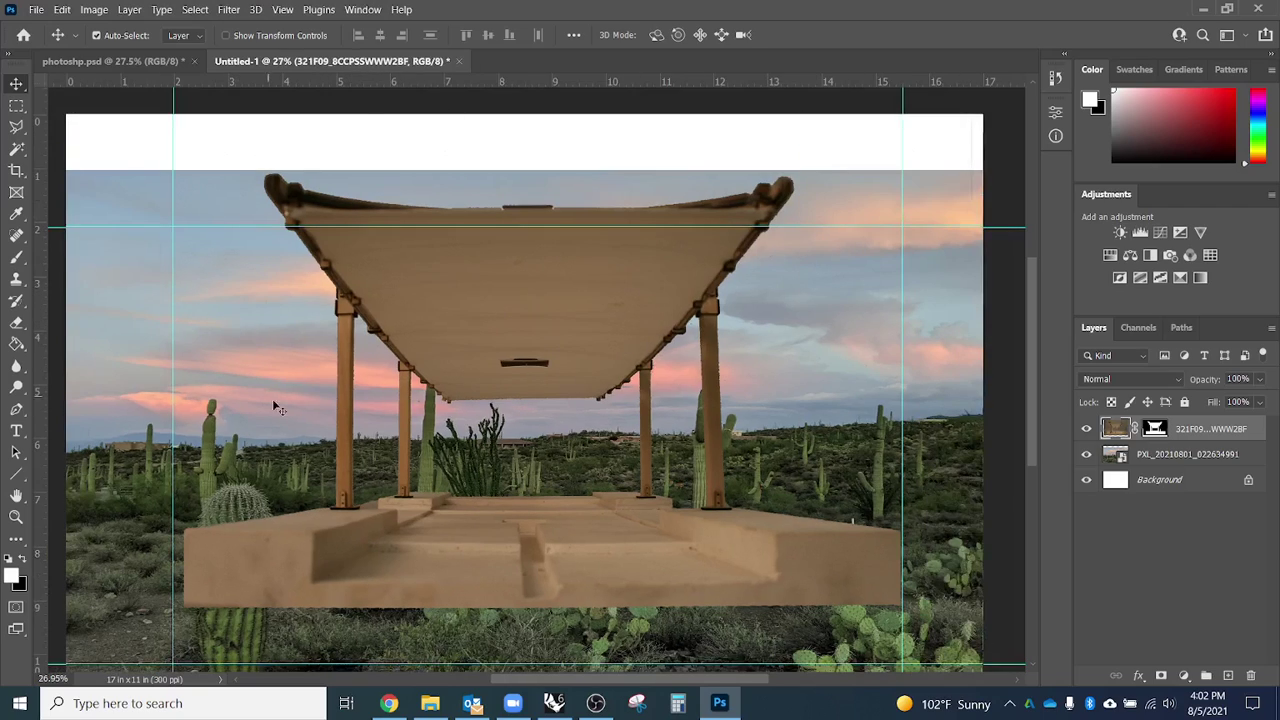
Rasterize the PXL_20210801_022634991 landscape layer.
left_click(1117, 455)
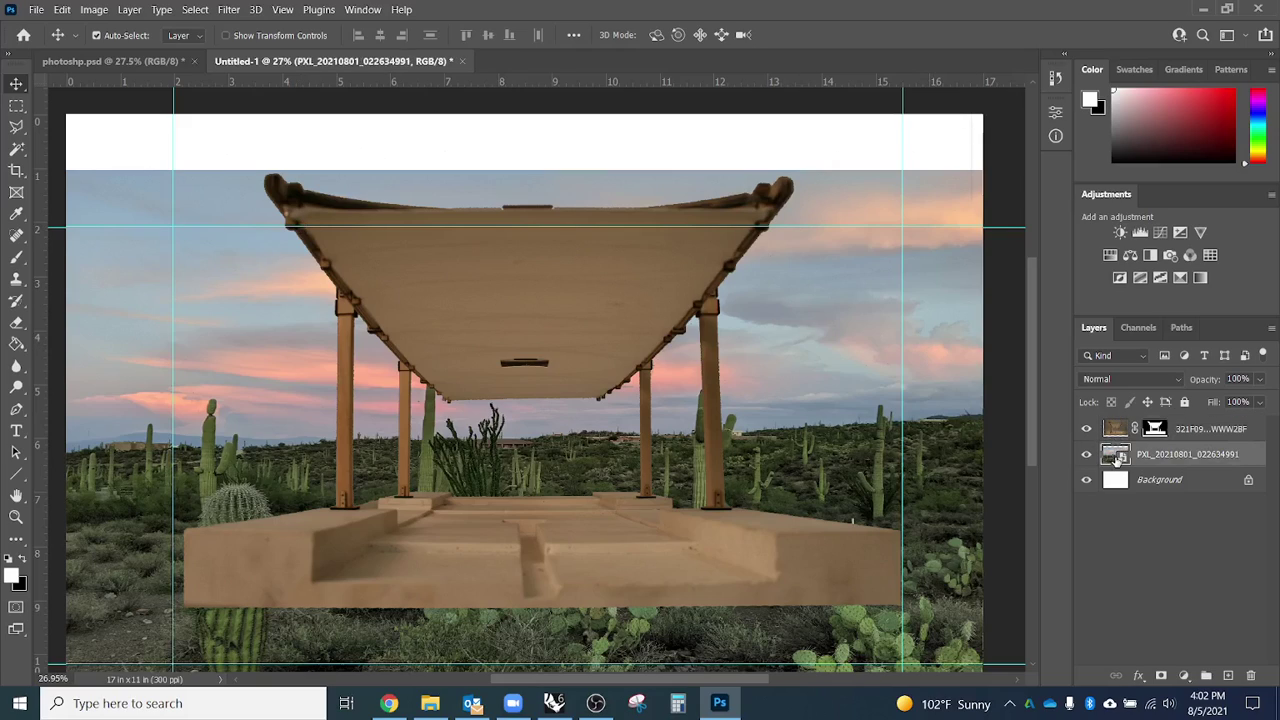
double_click(1252, 462)
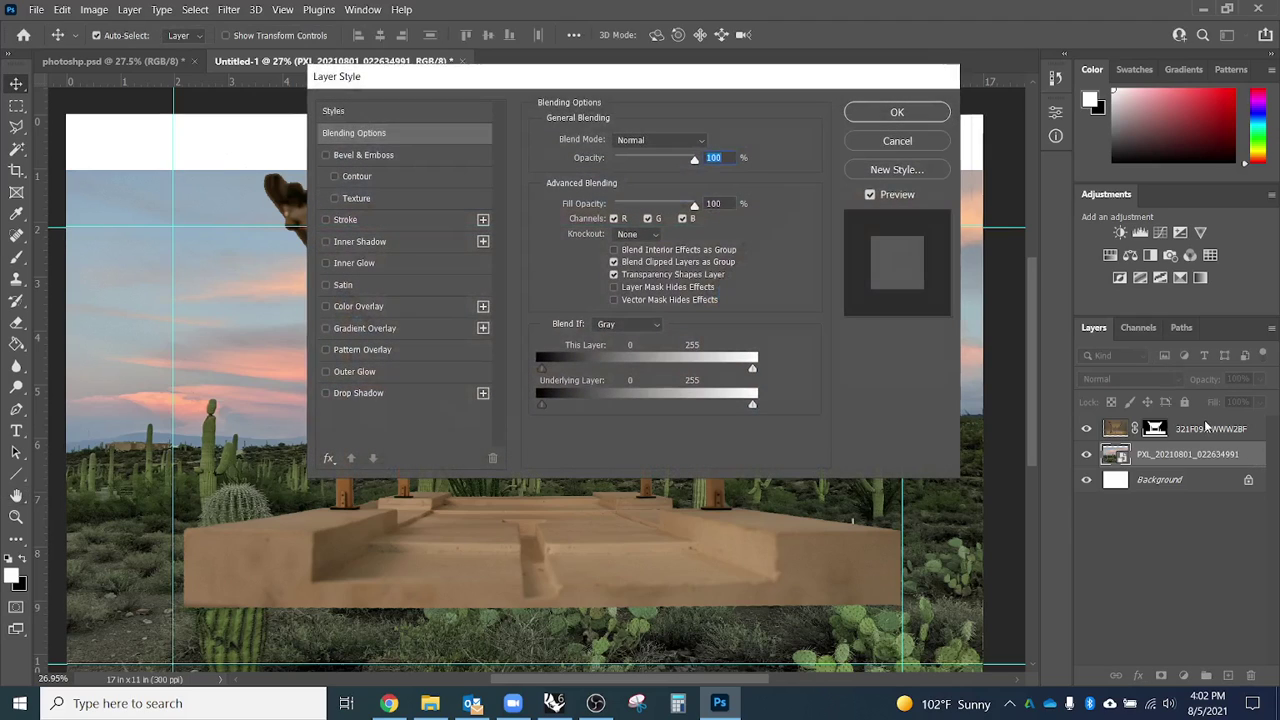
key("Escape")
right_click(1250, 460)
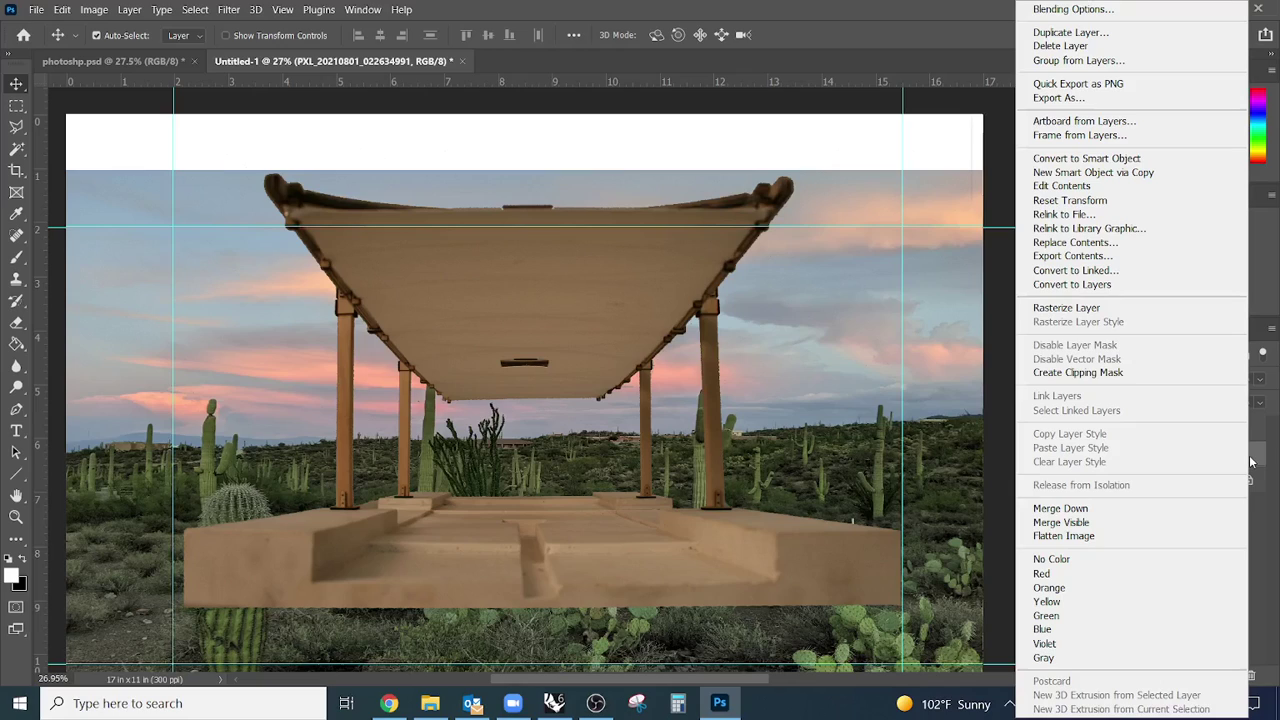
left_click(1070, 305)
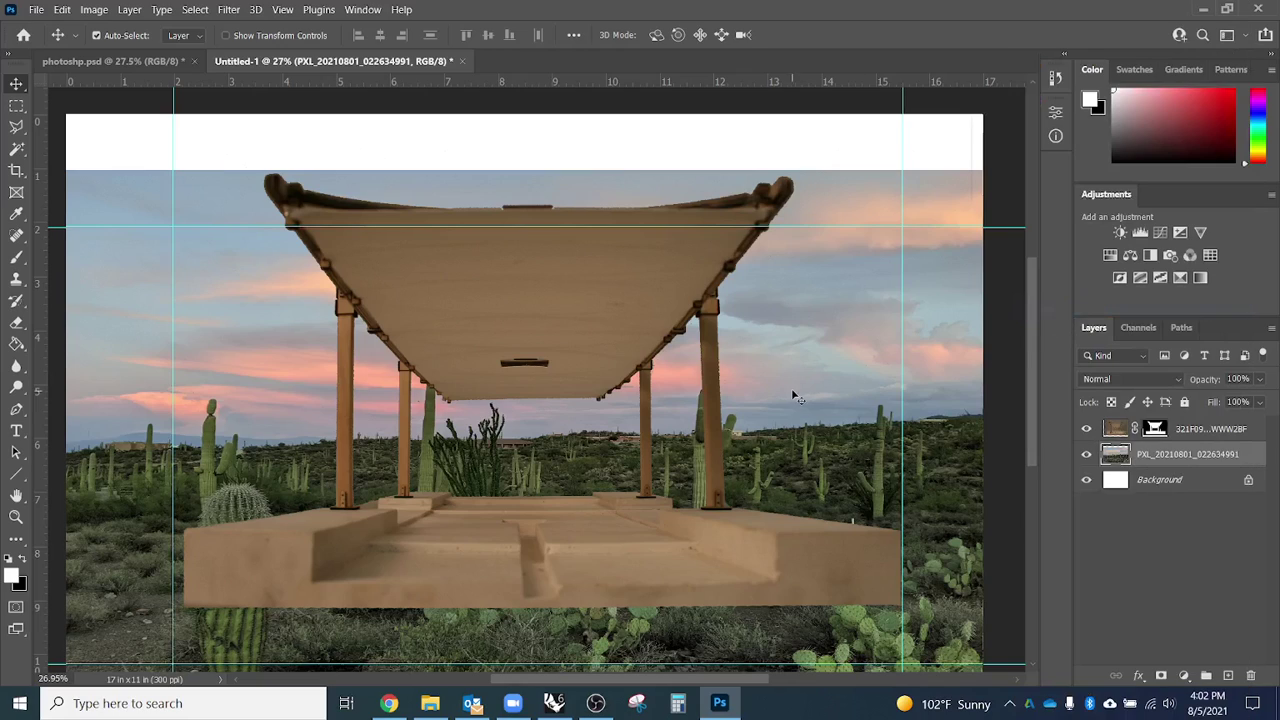
Fill the white strip above the desert photo with cloudy sky sampled from the photo, using the Clone Stamp at 525 px.
key("s")
scroll(513, 484, "down", 1)
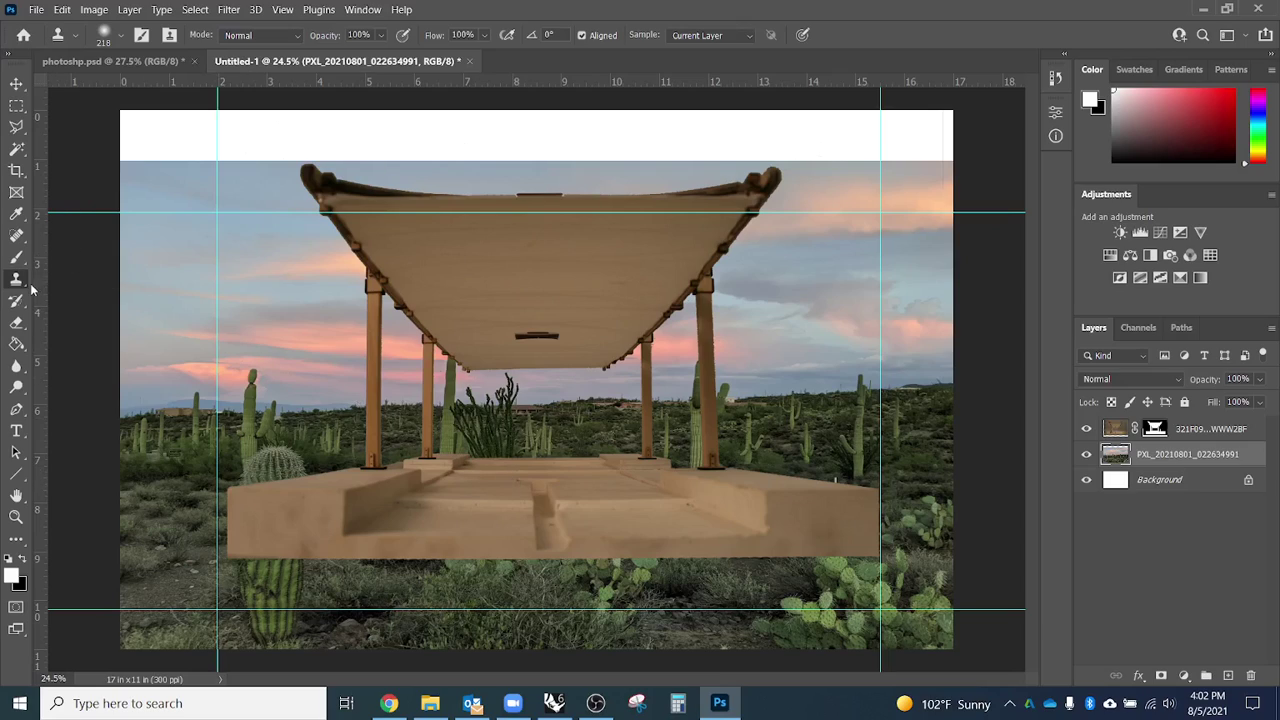
left_click_drag(246, 268, 264, 271)
mouse_move(160, 178)
left_mouse_down()
mouse_move(240, 138)
mouse_move(844, 157)
left_mouse_up()
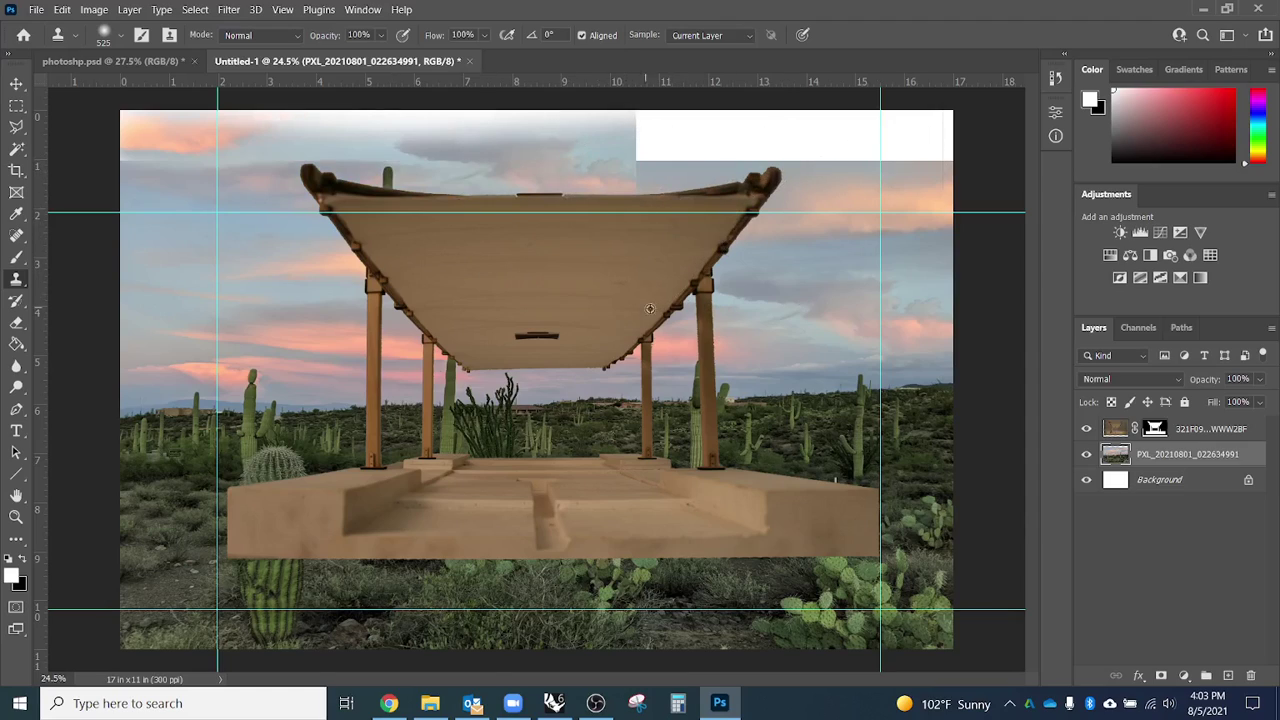
key("ctrl+z")
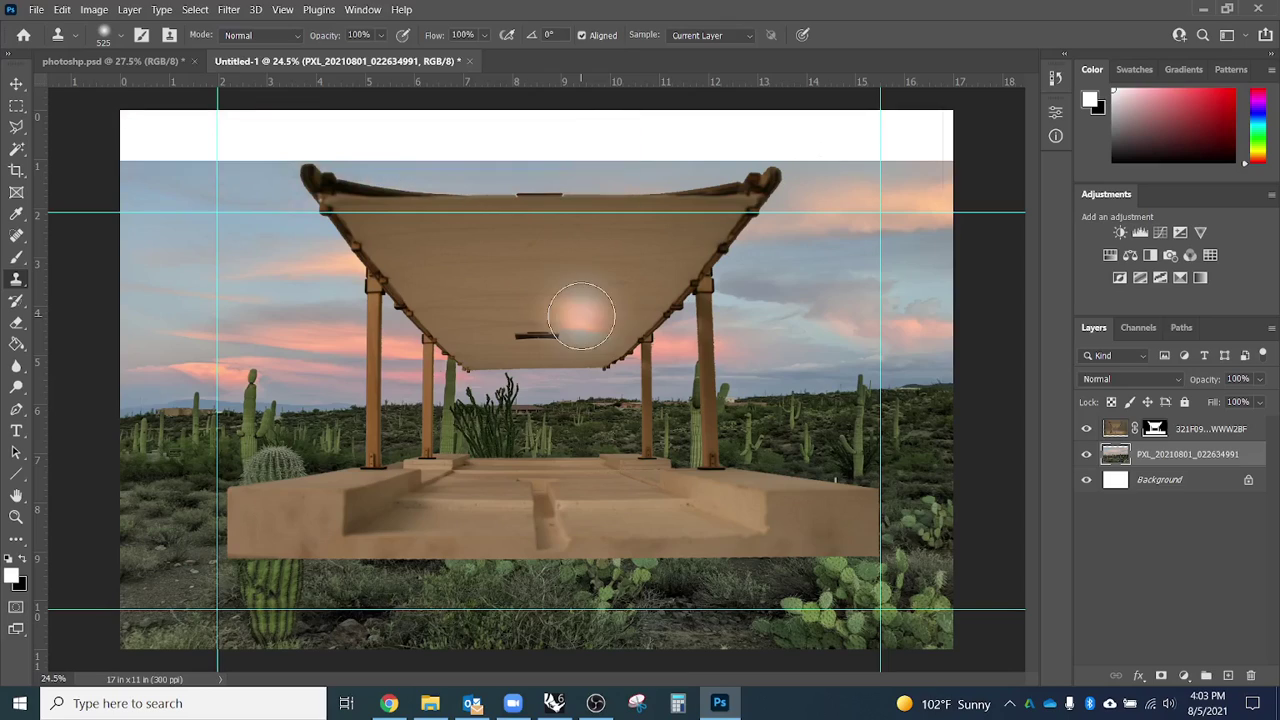
left_click(940, 259, "alt")
mouse_move(929, 137)
left_mouse_down()
mouse_move(805, 133)
mouse_move(907, 153)
mouse_move(620, 158)
mouse_move(566, 157)
mouse_move(669, 156)
mouse_move(154, 154)
mouse_move(94, 134)
mouse_move(154, 122)
mouse_move(375, 134)
mouse_move(790, 120)
mouse_move(939, 124)
mouse_move(976, 145)
left_mouse_up()
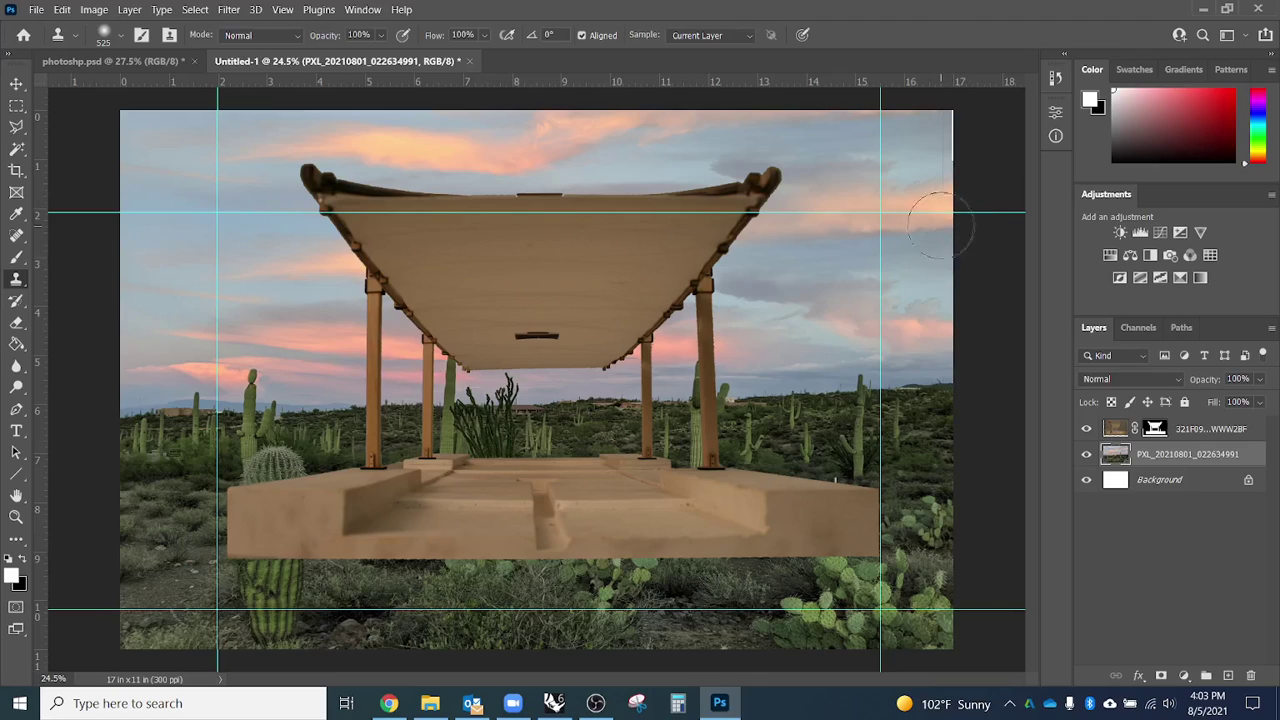
mouse_move(931, 226)
left_mouse_down()
mouse_move(971, 129)
mouse_move(958, 132)
mouse_move(946, 262)
left_mouse_up()
left_click_drag(951, 118, 965, 141)
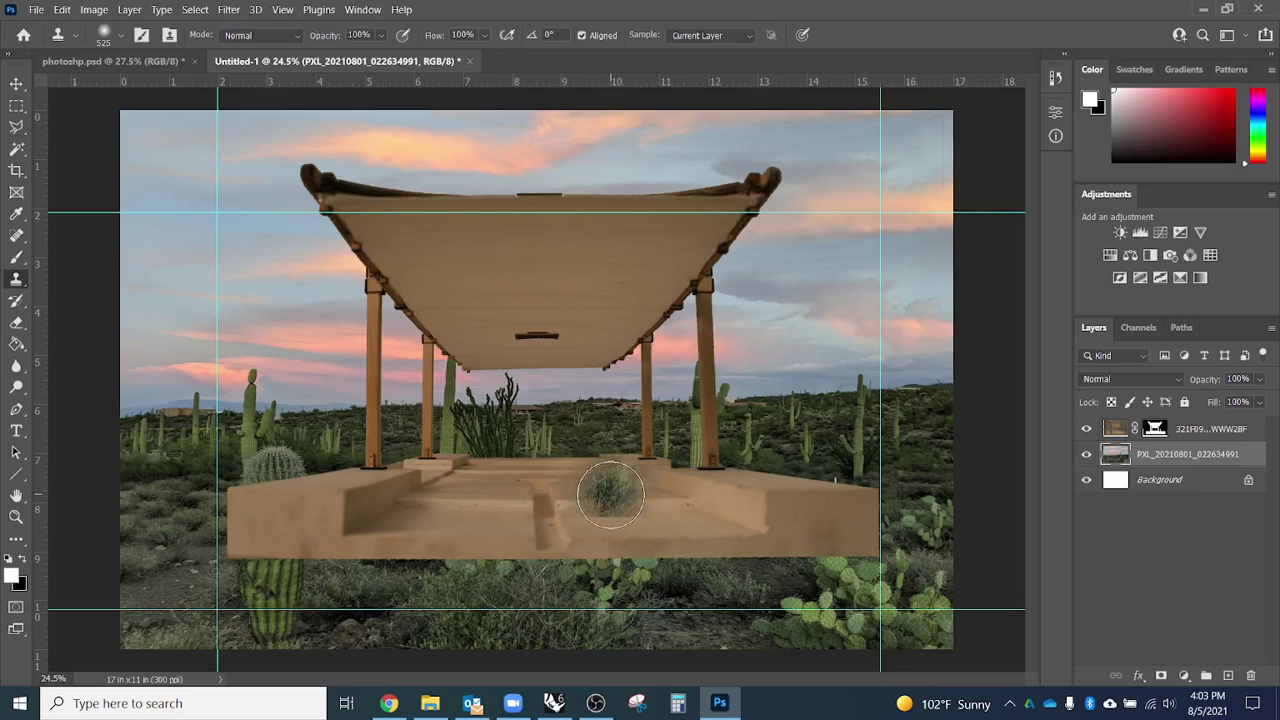
key("v")
mouse_move(694, 486)
left_mouse_down()
mouse_move(548, 480)
mouse_move(521, 527)
left_mouse_up()
scroll(523, 492, "down", 3)
scroll(522, 490, "down", 8)
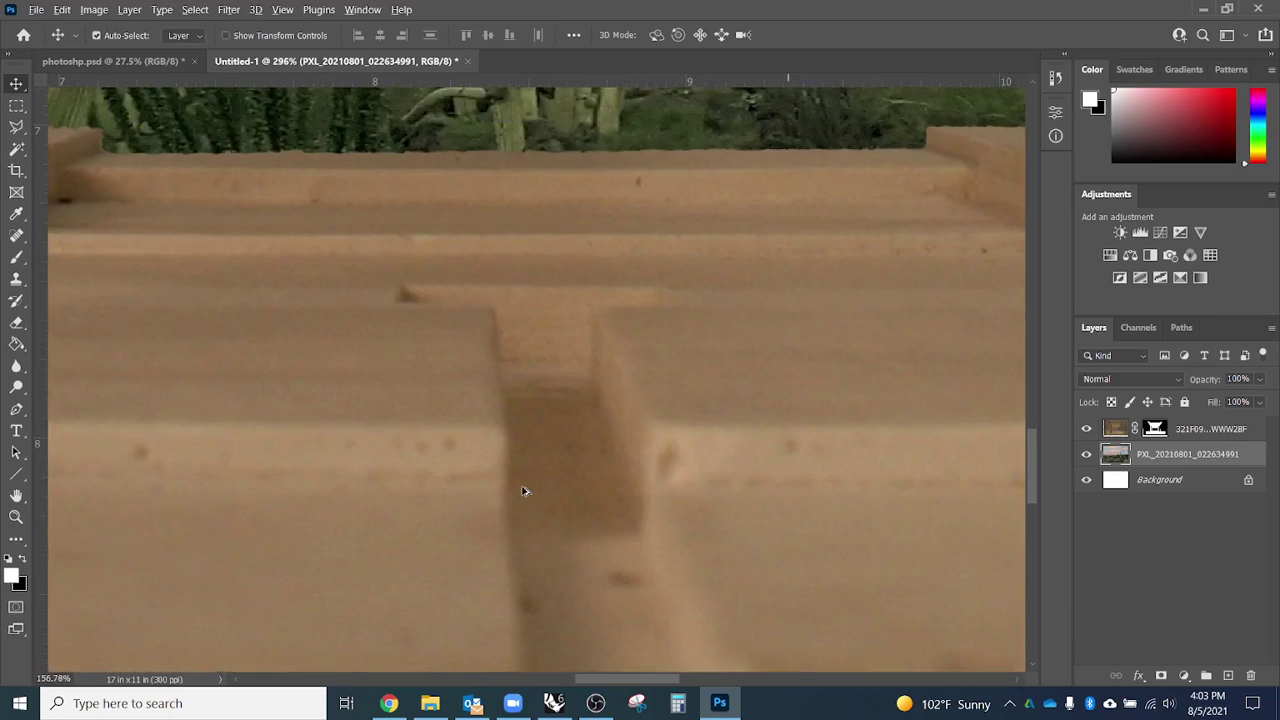
scroll(520, 490, "down", 4)
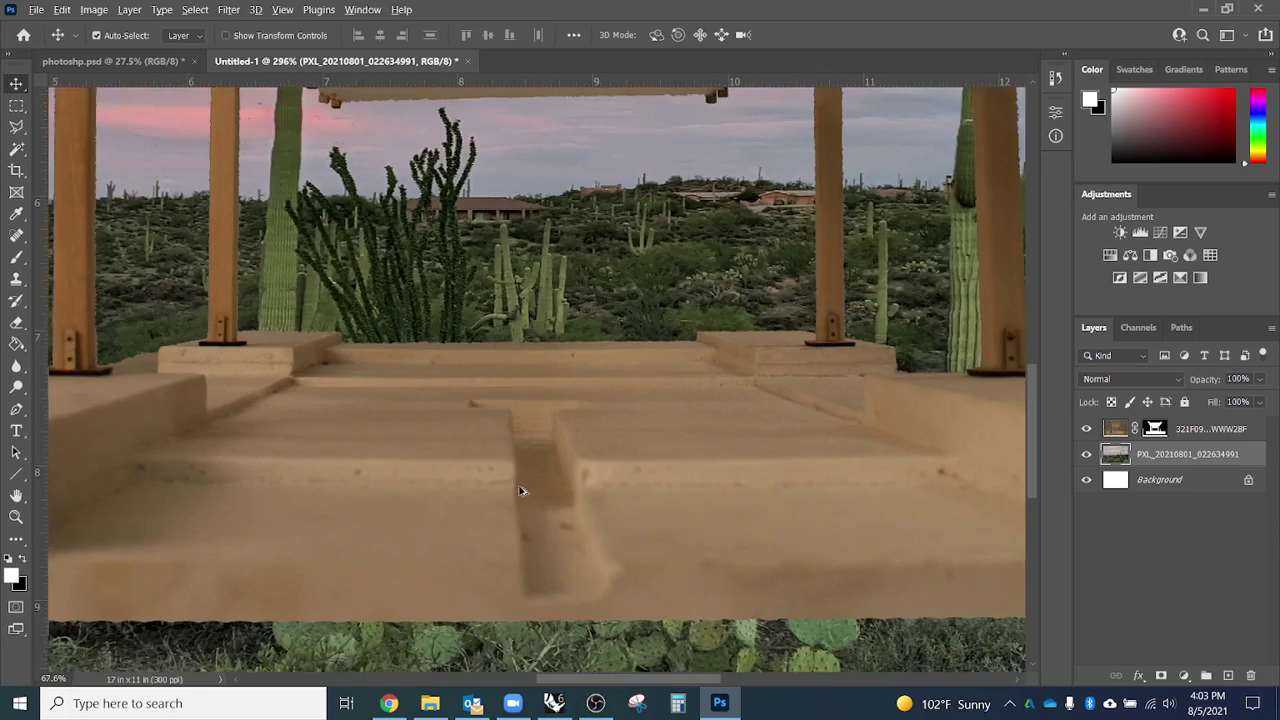
Lower the pavilion model layer's opacity to 60% so the desert plants show through its base.
scroll(676, 568, "down", 3)
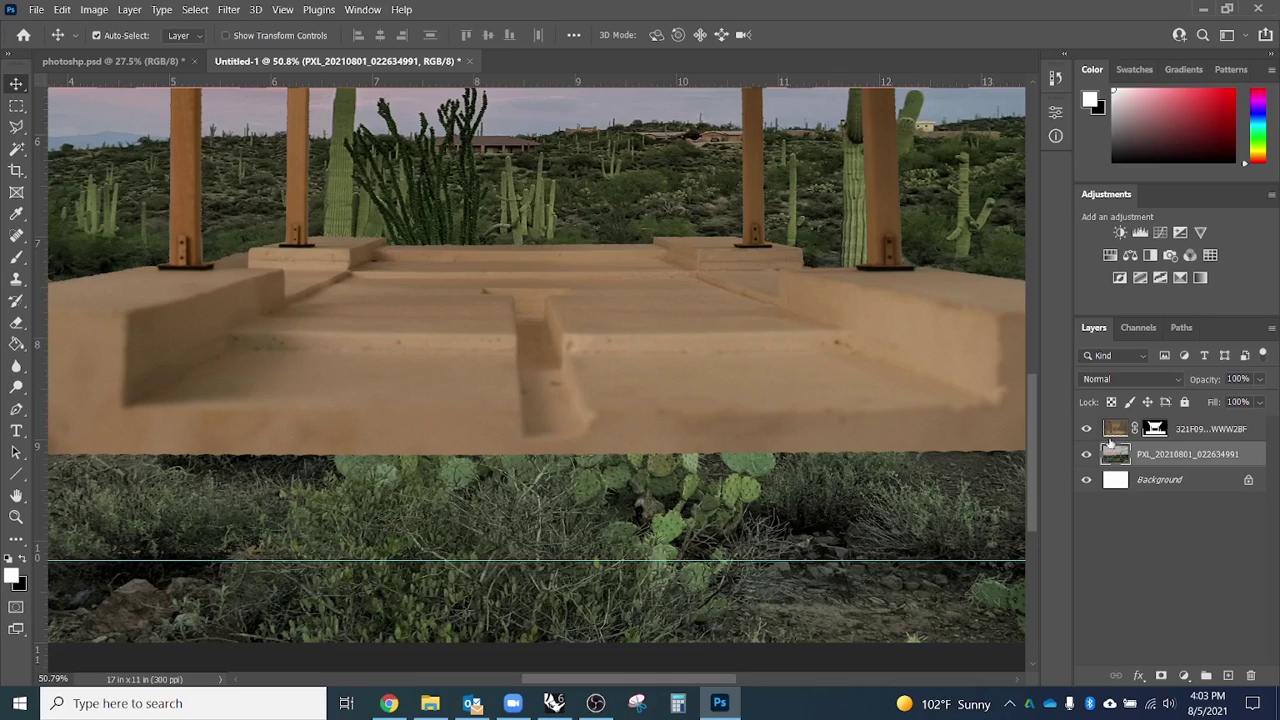
left_click(1198, 430)
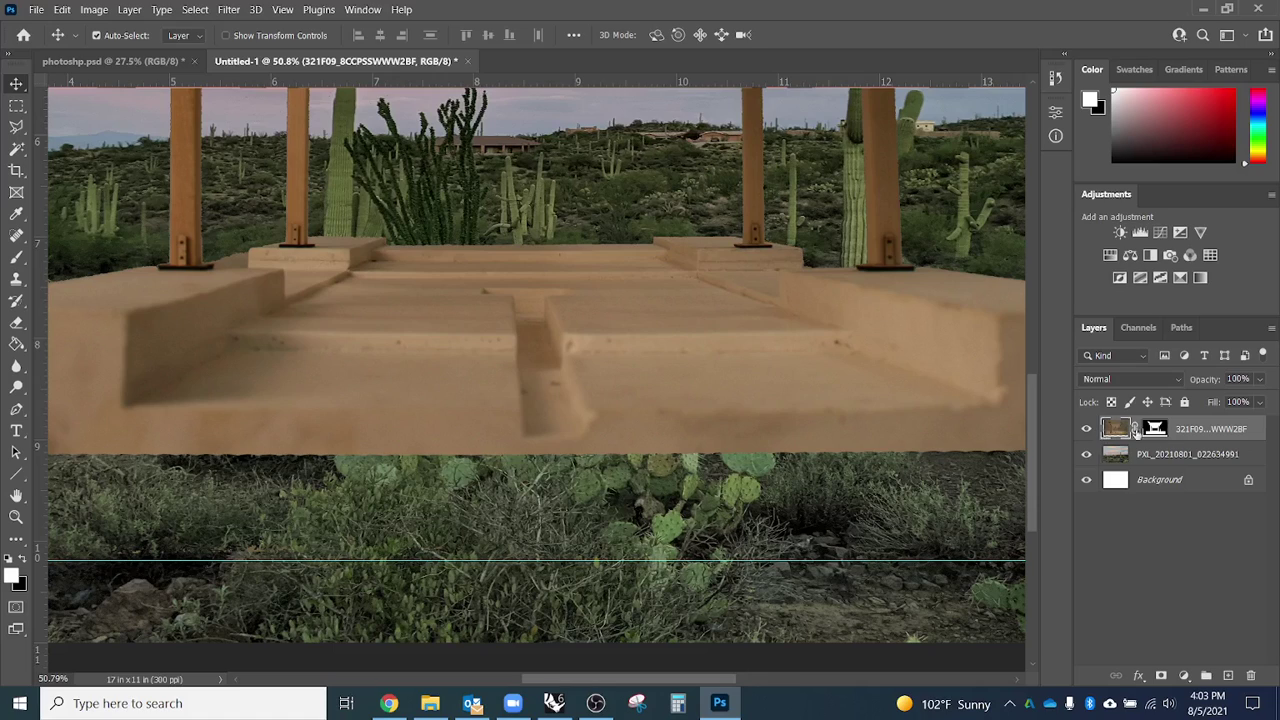
scroll(737, 388, "up", 2)
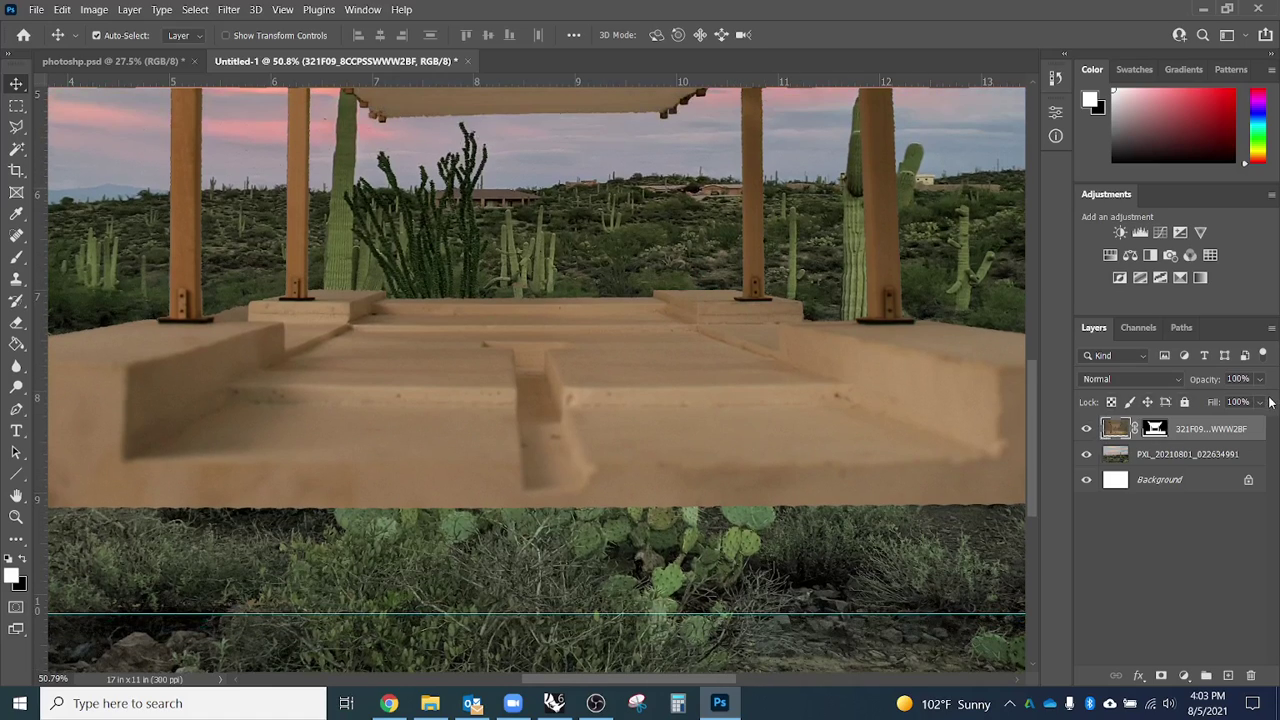
left_click(1261, 380)
left_click_drag(1241, 404, 1235, 404)
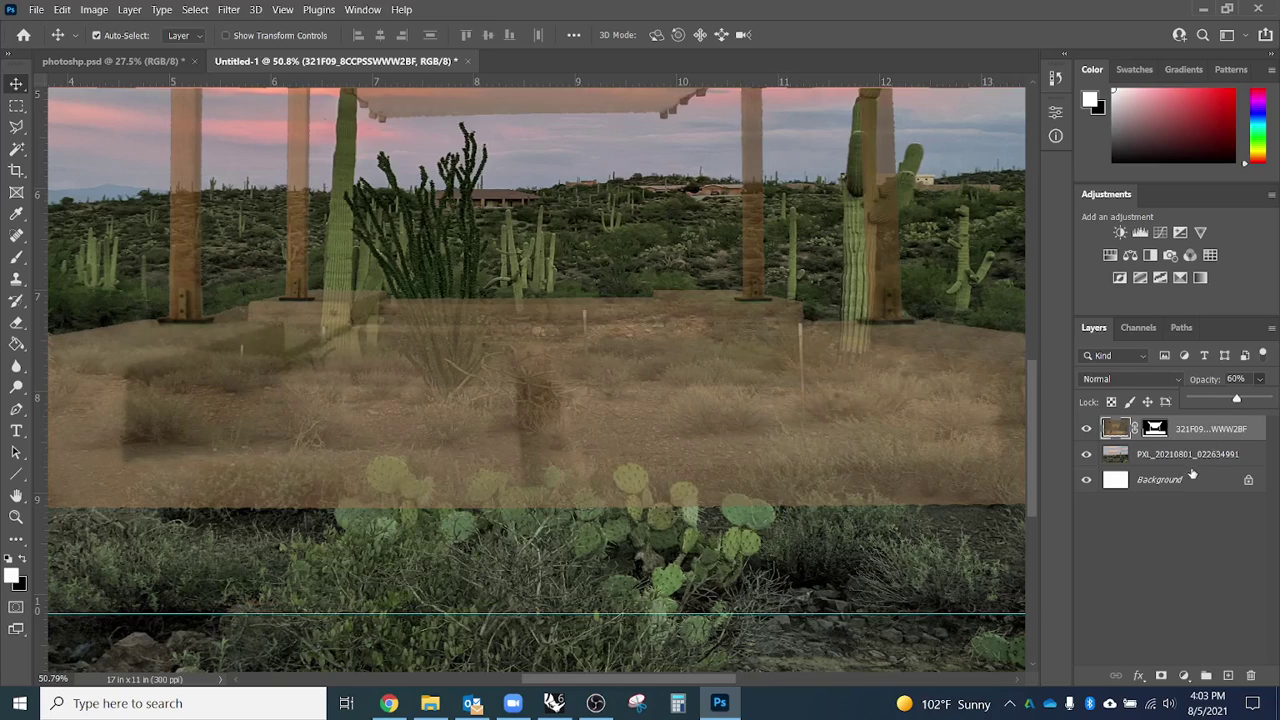
Paint black on the pavilion's layer mask with a 100% hardness brush to reveal the rightmost pair of prickly pear pads at the base's front edge.
left_click(1155, 429)
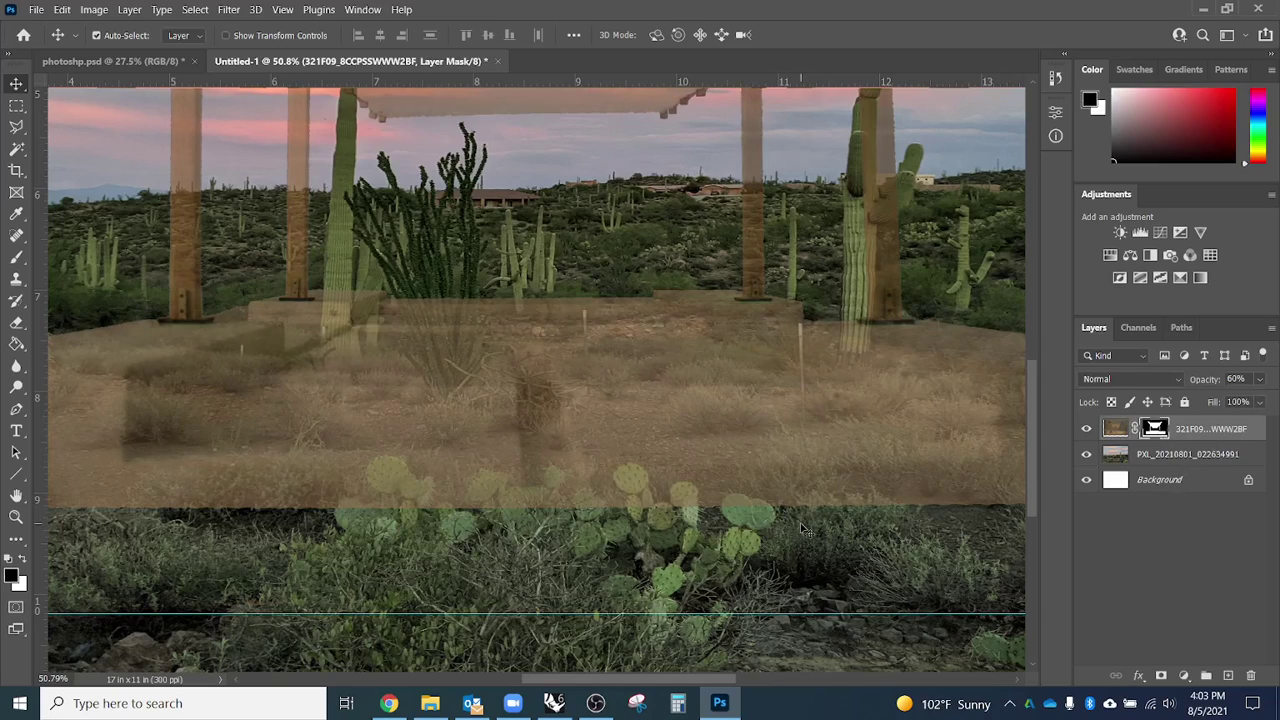
scroll(785, 538, "up", 4)
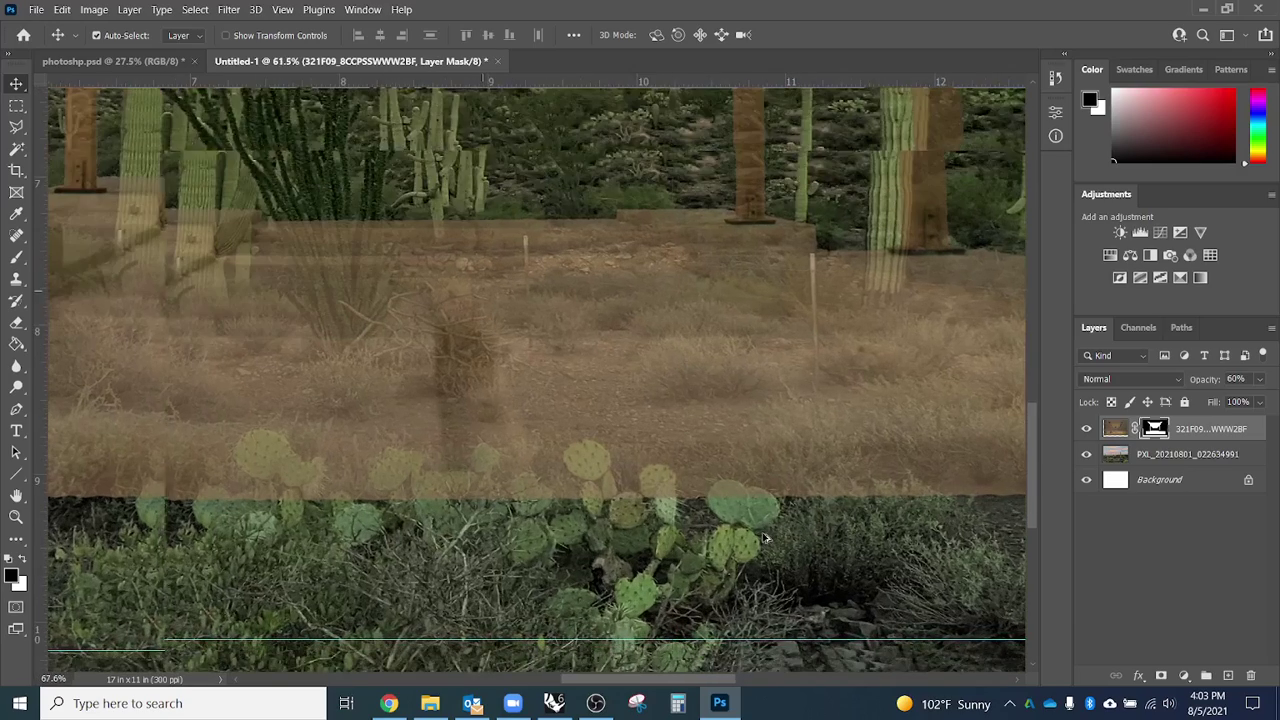
scroll(765, 538, "up", 4)
key("b")
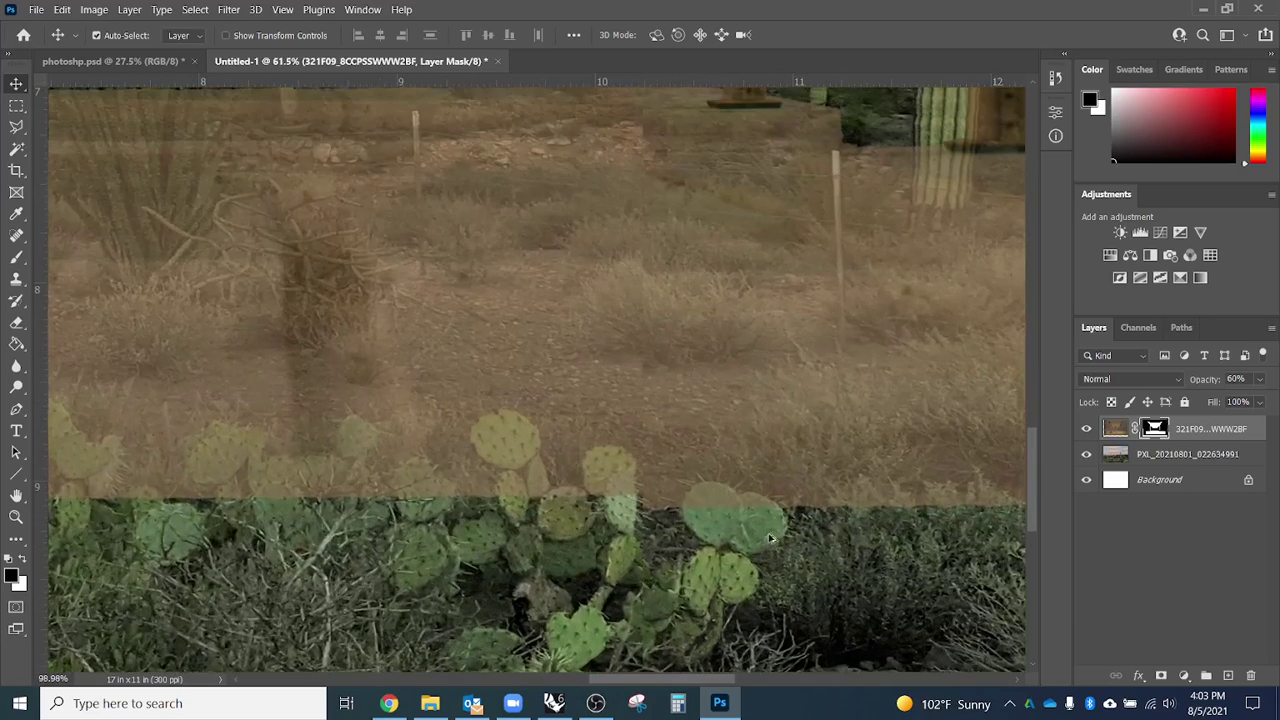
left_click_drag(741, 540, 729, 519)
scroll(732, 524, "up", 4)
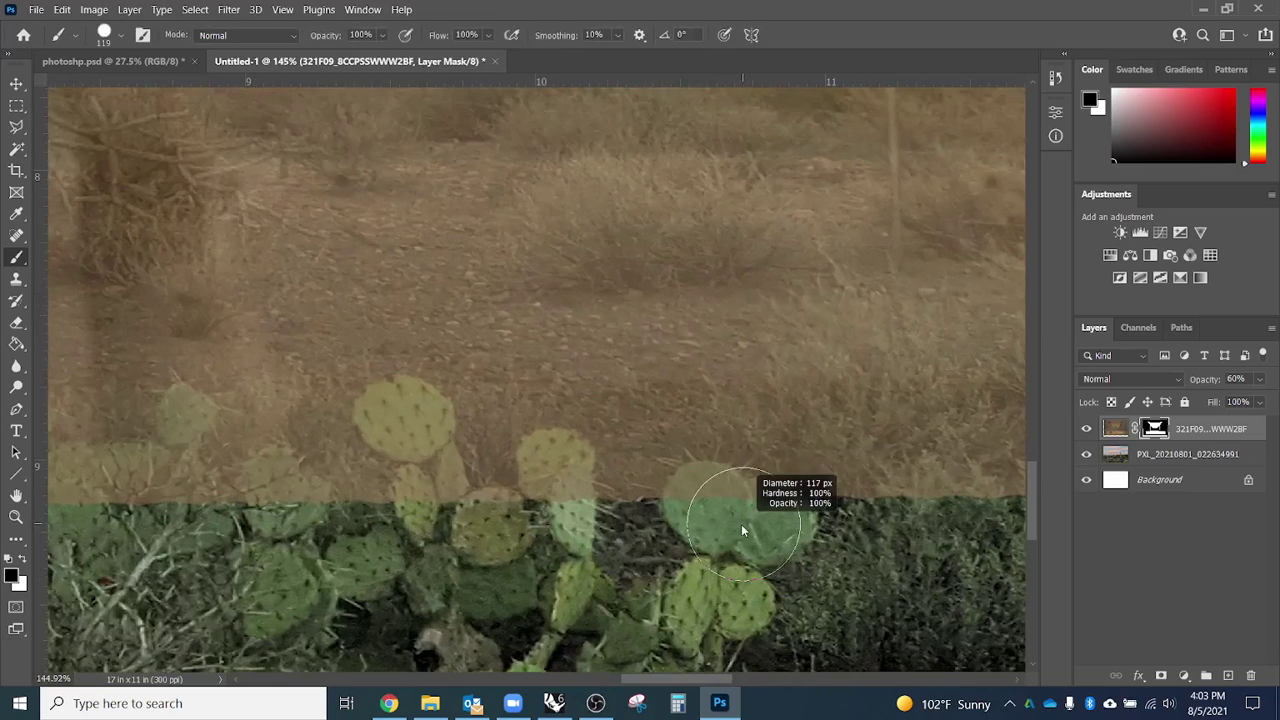
mouse_move(741, 524)
left_mouse_down()
mouse_move(705, 508)
mouse_move(785, 520)
mouse_move(770, 515)
left_mouse_up()
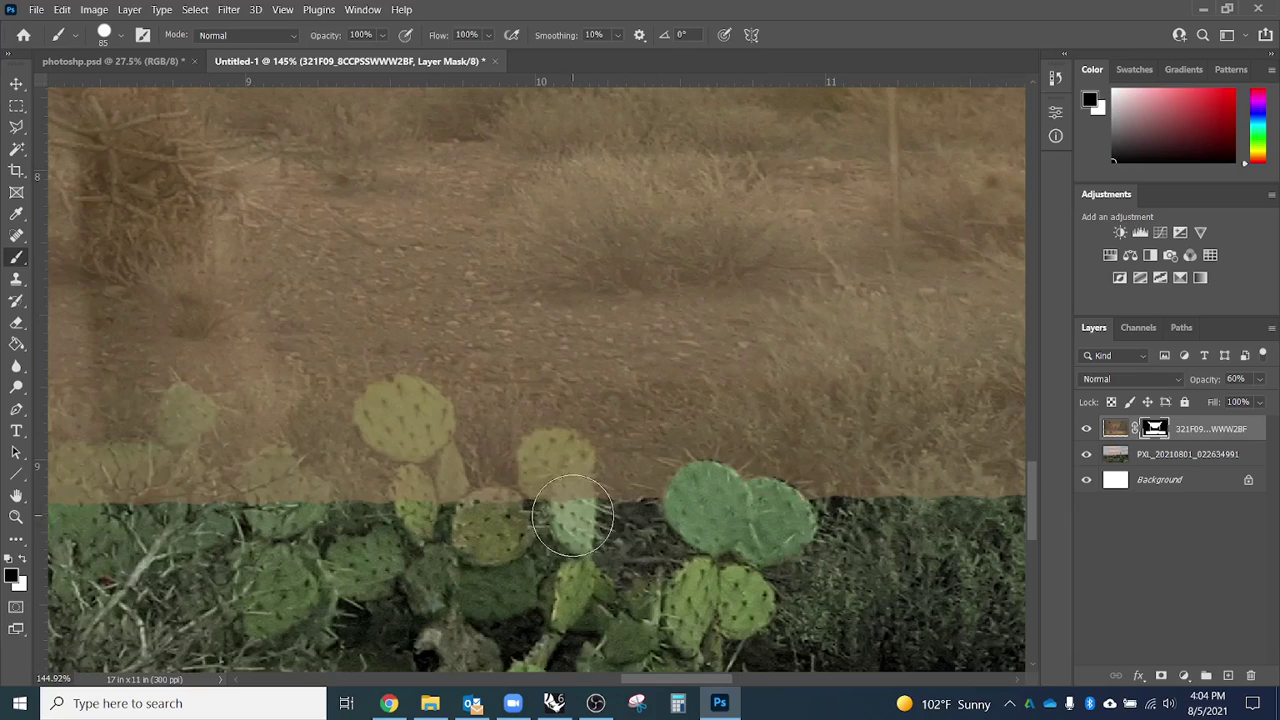
Mask the pavilion base off the neighbouring prickly pear pads to the left, reducing the brush from 85 to 59 px for the smaller pads.
mouse_move(572, 516)
left_mouse_down()
mouse_move(552, 466)
mouse_move(530, 528)
mouse_move(472, 524)
mouse_move(433, 501)
mouse_move(418, 424)
left_mouse_up()
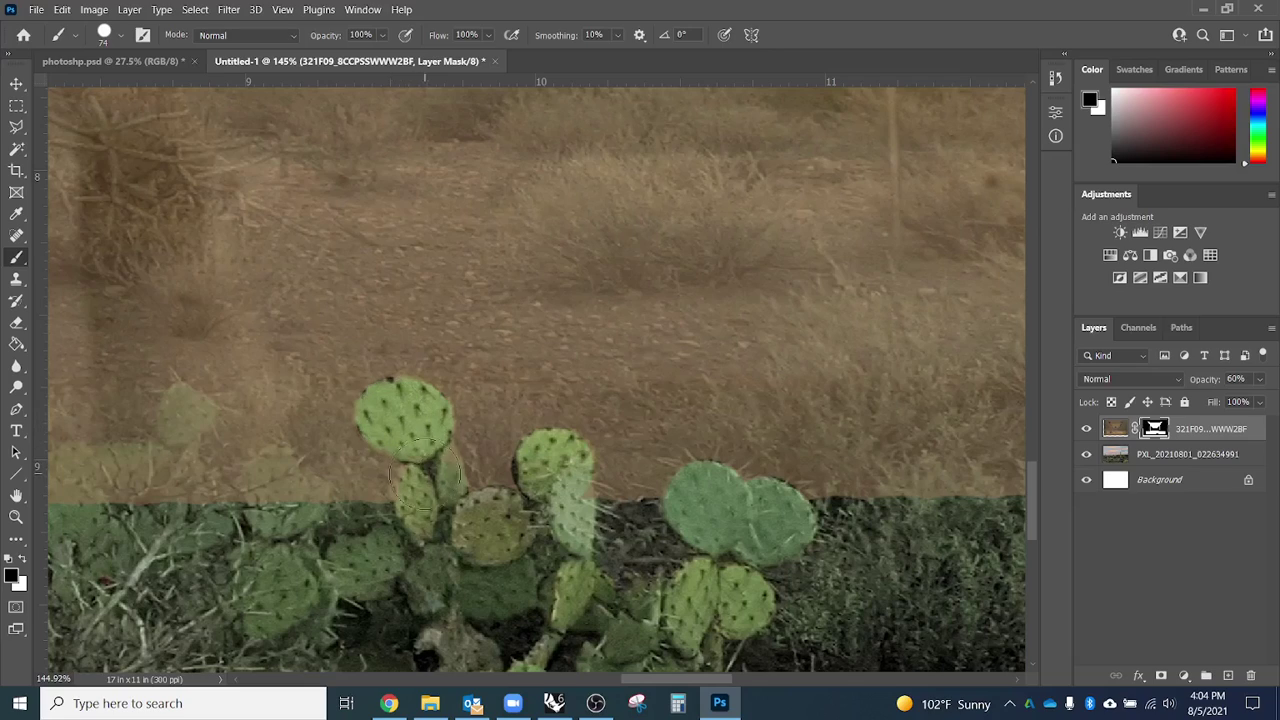
mouse_move(292, 500)
left_mouse_down()
mouse_move(600, 471)
mouse_move(797, 486)
mouse_move(771, 491)
left_mouse_up()
left_click_drag(660, 476, 660, 455)
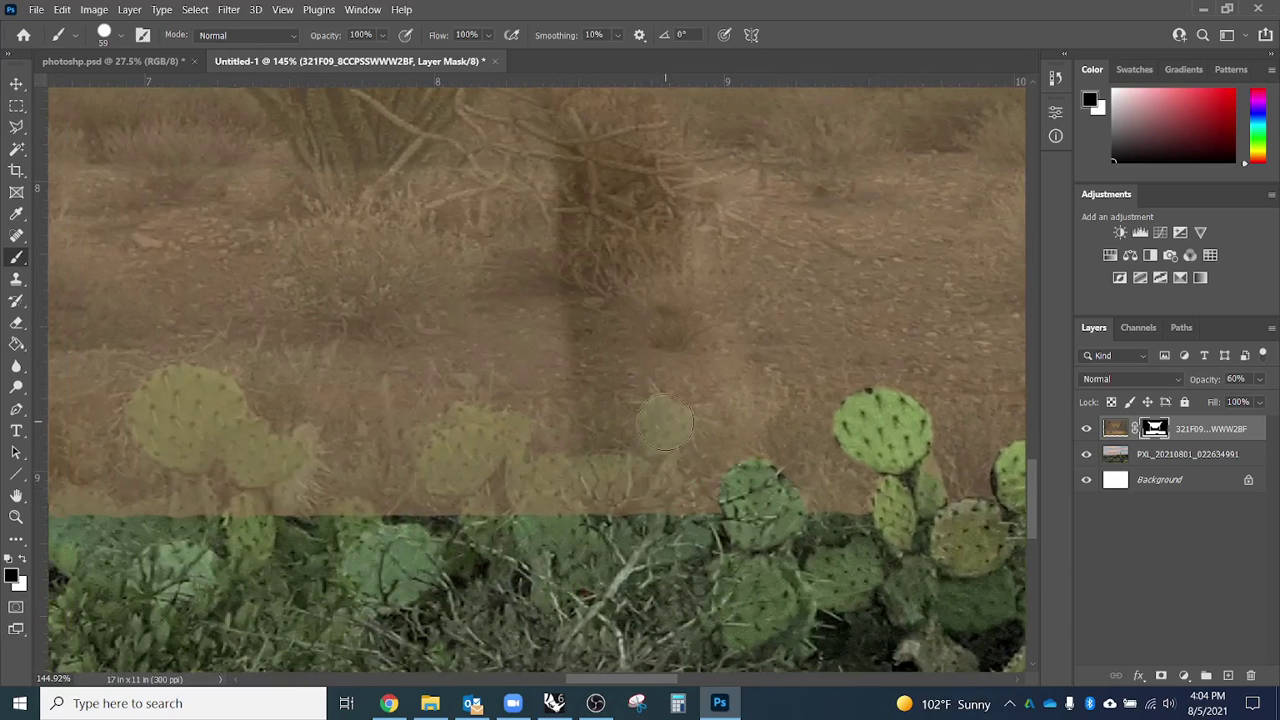
Paint black on the structure layer's mask to reveal the prickly pear pads overlapping the platform's front edge.
left_click(627, 483)
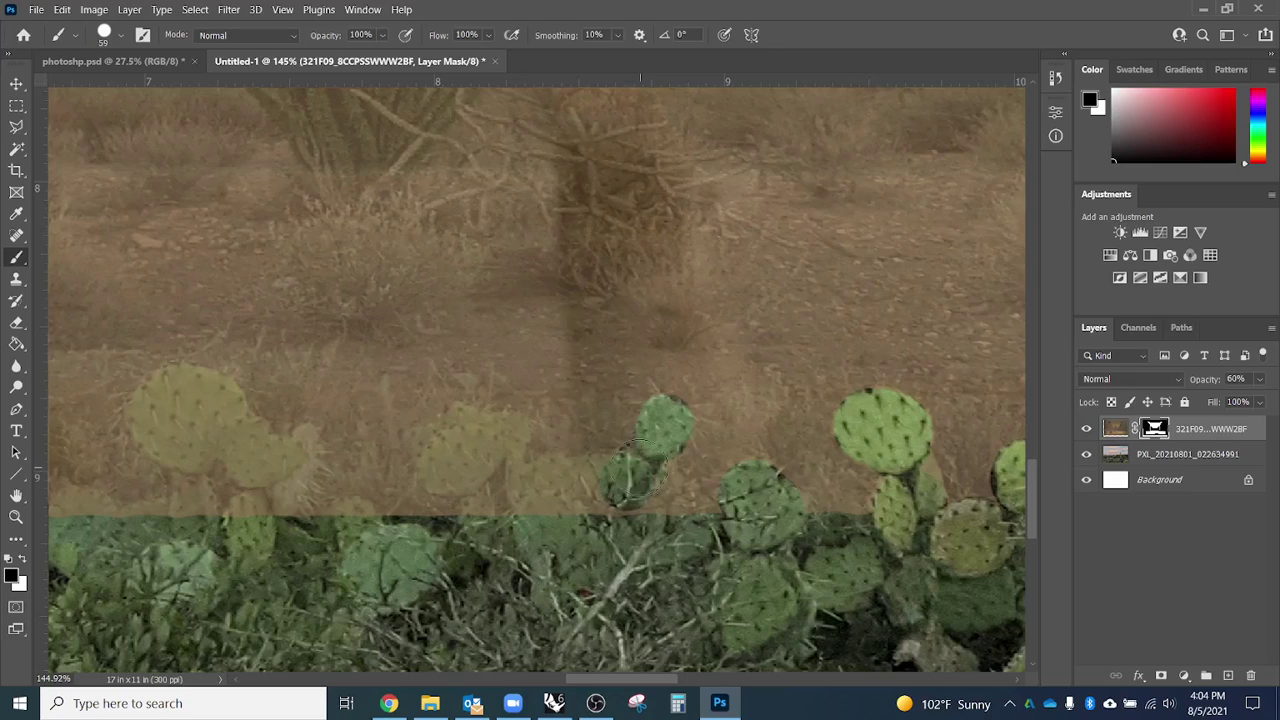
mouse_move(627, 483)
left_mouse_down()
mouse_move(537, 488)
mouse_move(497, 458)
left_mouse_up()
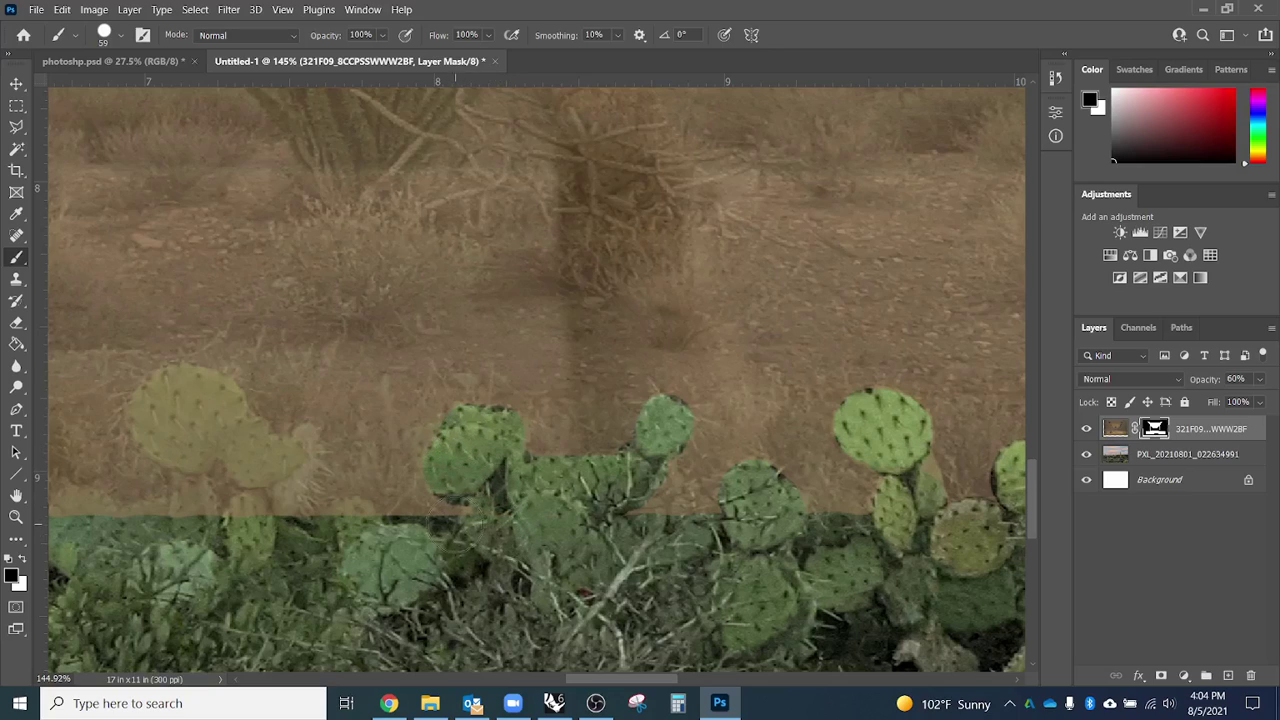
mouse_move(453, 525)
left_mouse_down()
mouse_move(292, 543)
mouse_move(261, 517)
mouse_move(304, 447)
mouse_move(224, 533)
mouse_move(270, 489)
mouse_move(268, 473)
mouse_move(214, 402)
mouse_move(189, 389)
mouse_move(159, 398)
mouse_move(157, 431)
mouse_move(218, 449)
mouse_move(186, 489)
mouse_move(197, 551)
mouse_move(216, 508)
left_mouse_up()
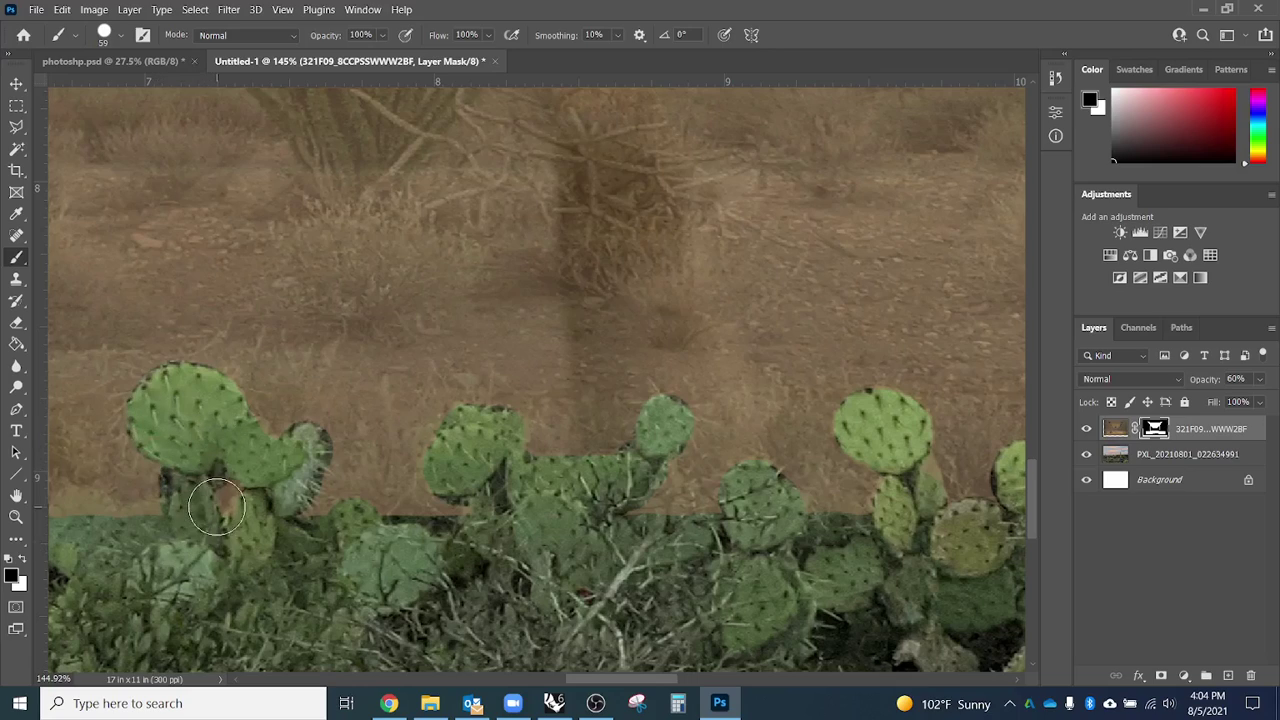
Raise the structure layer's opacity to 100% and check the masked prickly pear edges against the platform.
left_click(1259, 380)
scroll(588, 530, "down", 5)
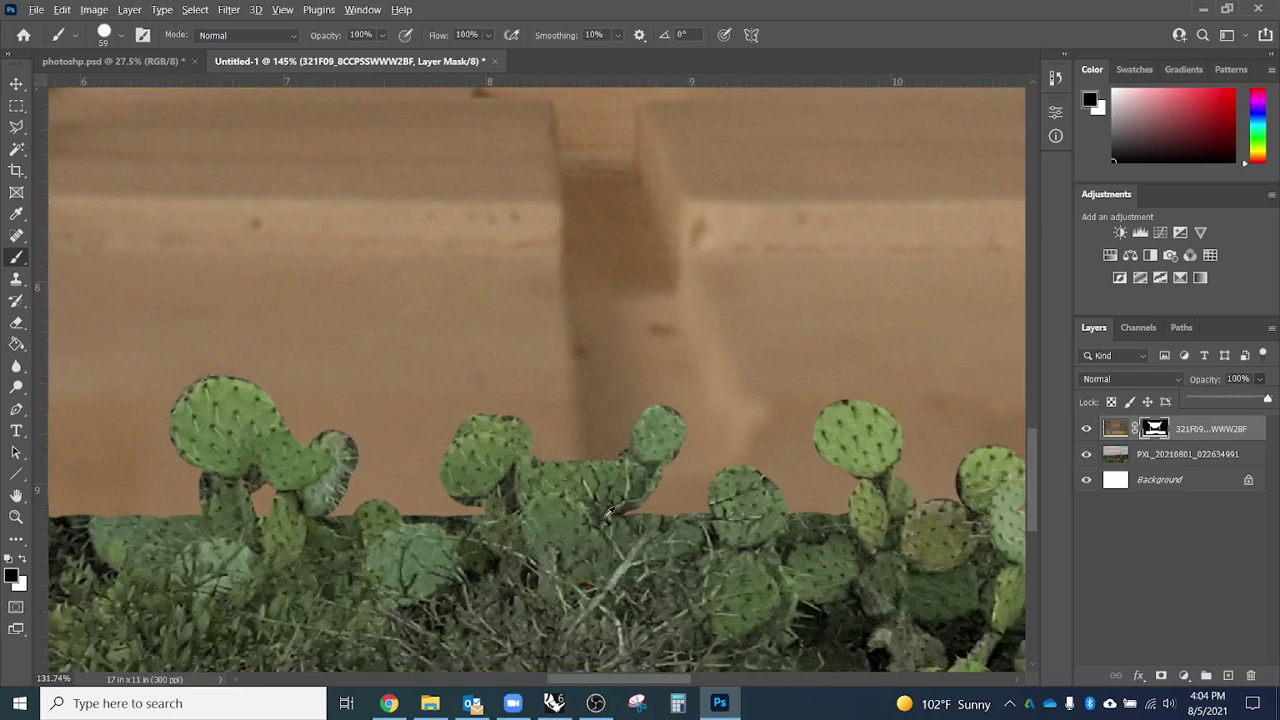
scroll(588, 530, "up", 4)
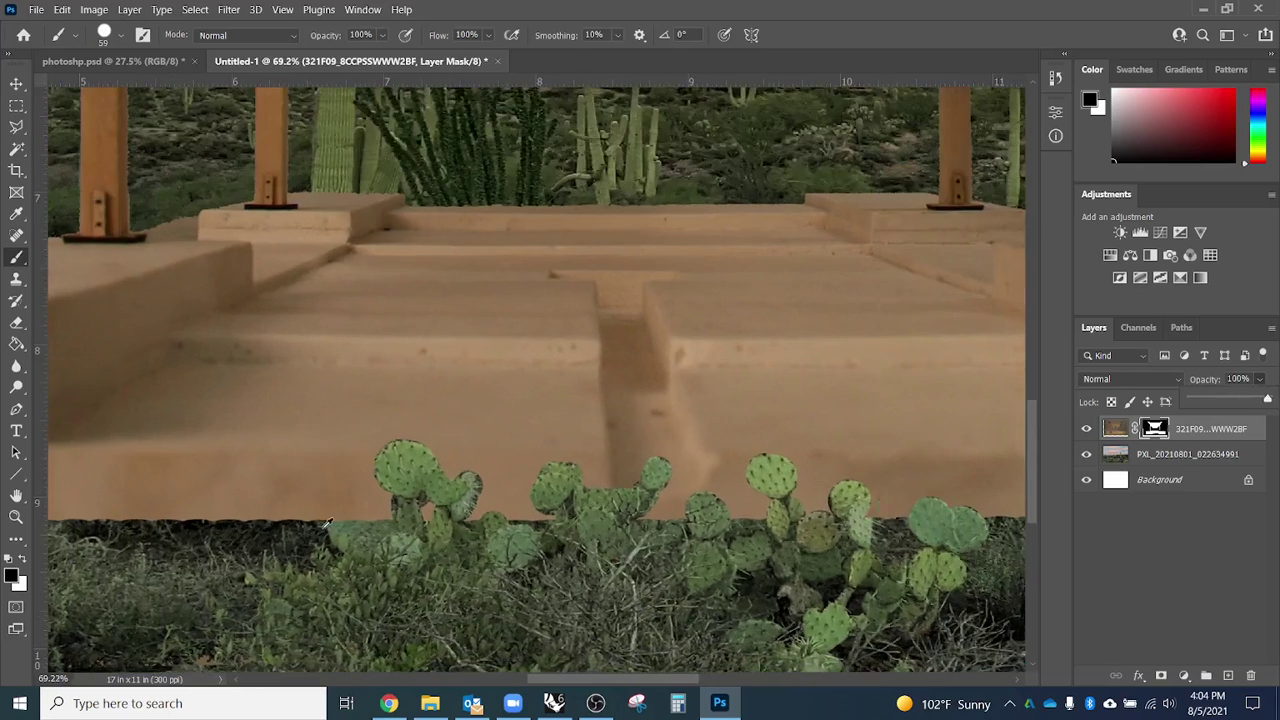
scroll(648, 543, "up", 1)
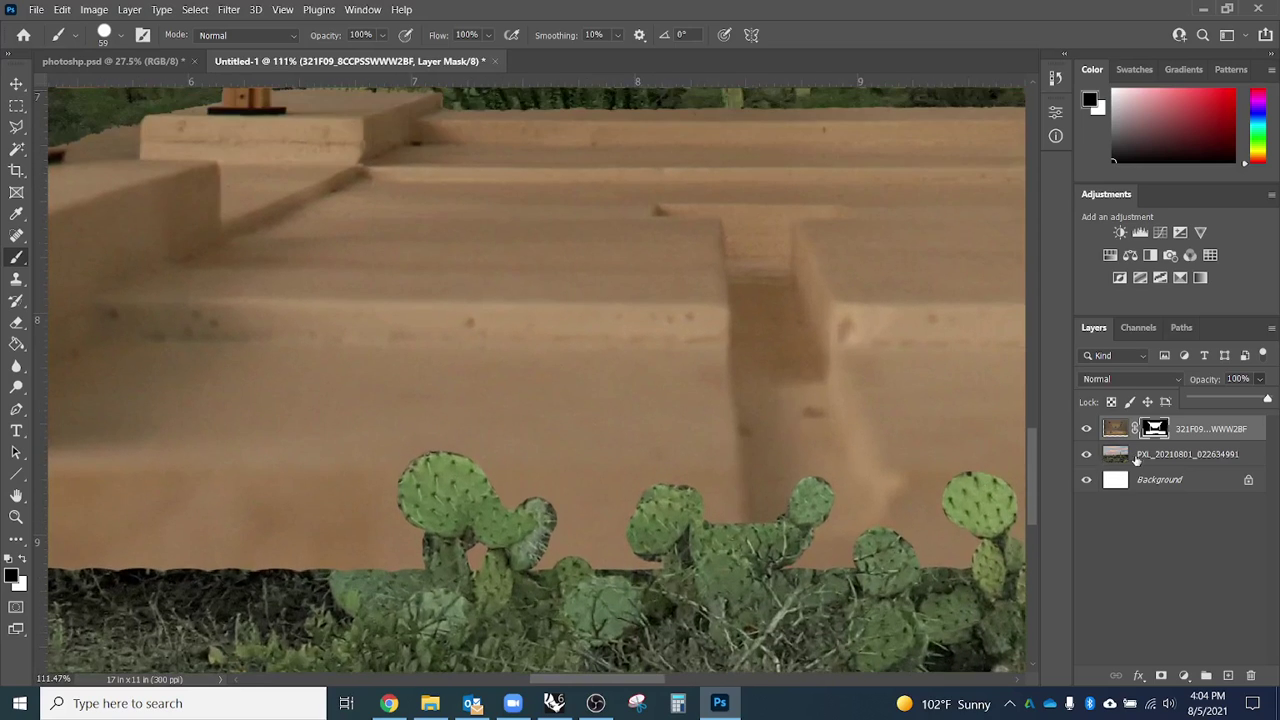
Lower the structure layer's opacity to 36% and mask out the leftmost low prickly pear pad at the platform's edge.
left_click(1219, 399)
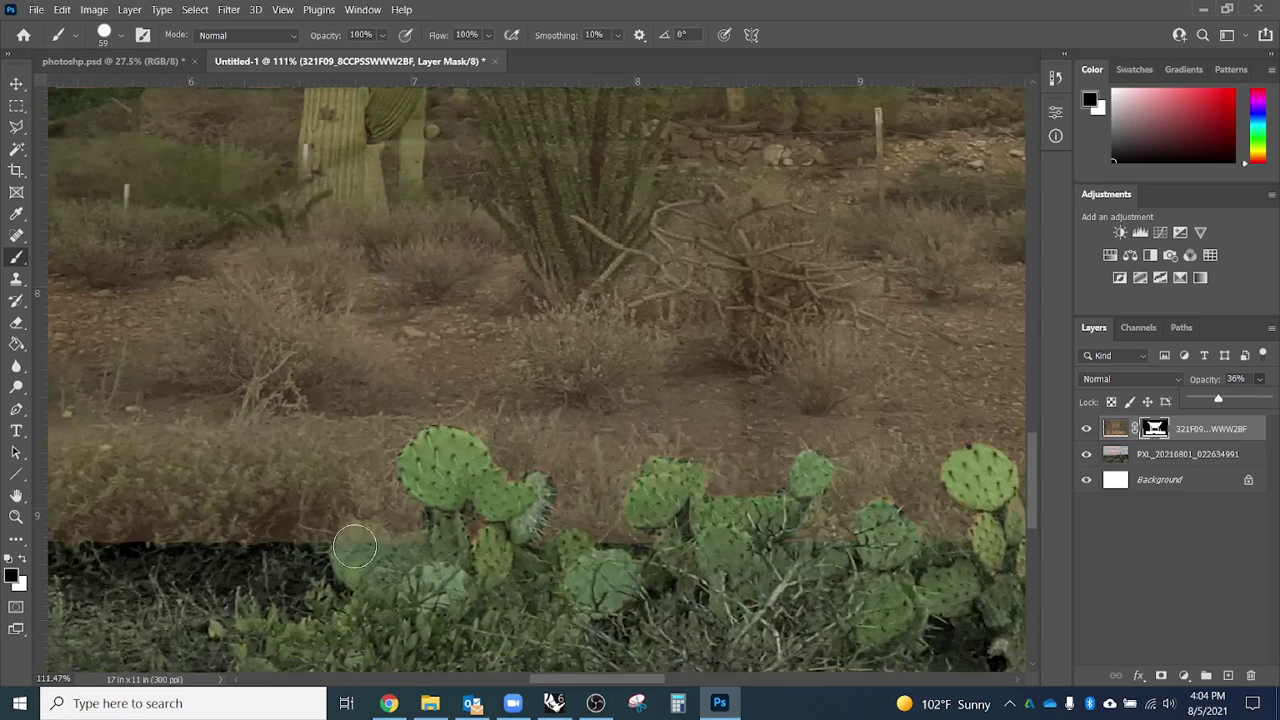
left_click(360, 546)
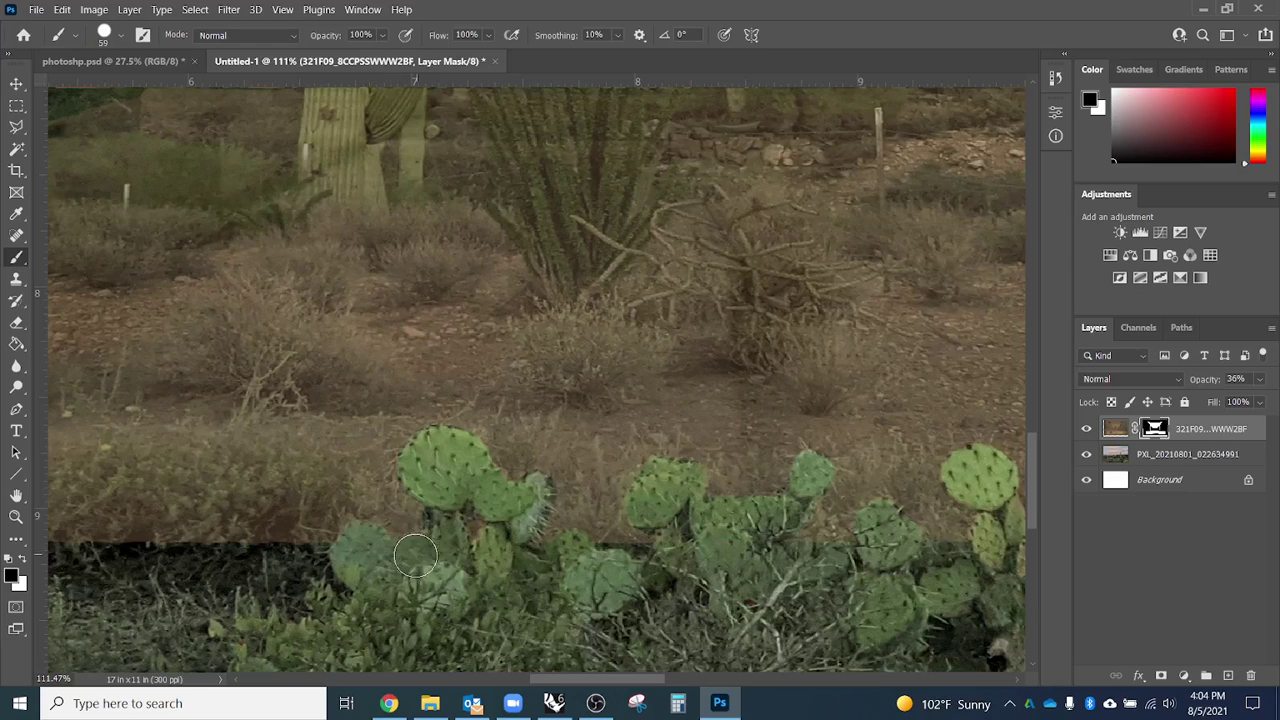
left_click_drag(542, 585, 691, 517)
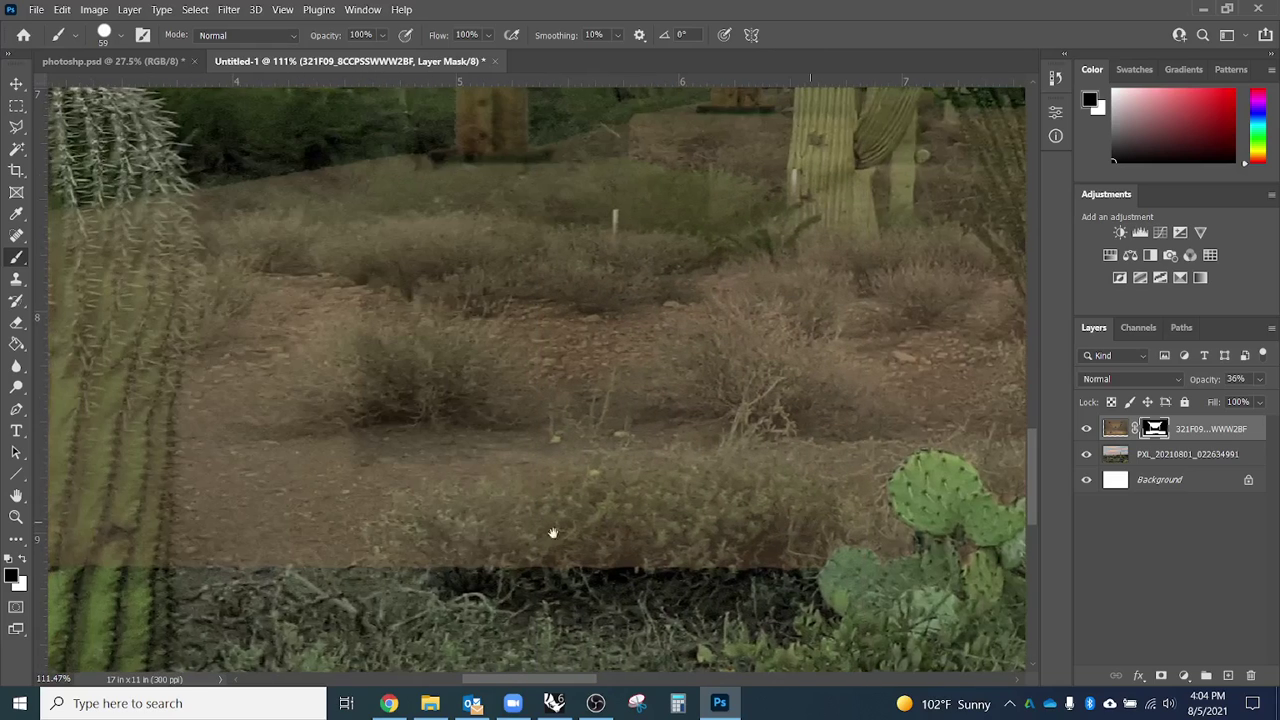
Paint black on the mask over the large barrel-shaped cactus to reveal it in front of the platform, enlarging the brush to 97 px.
left_click_drag(551, 531, 623, 534)
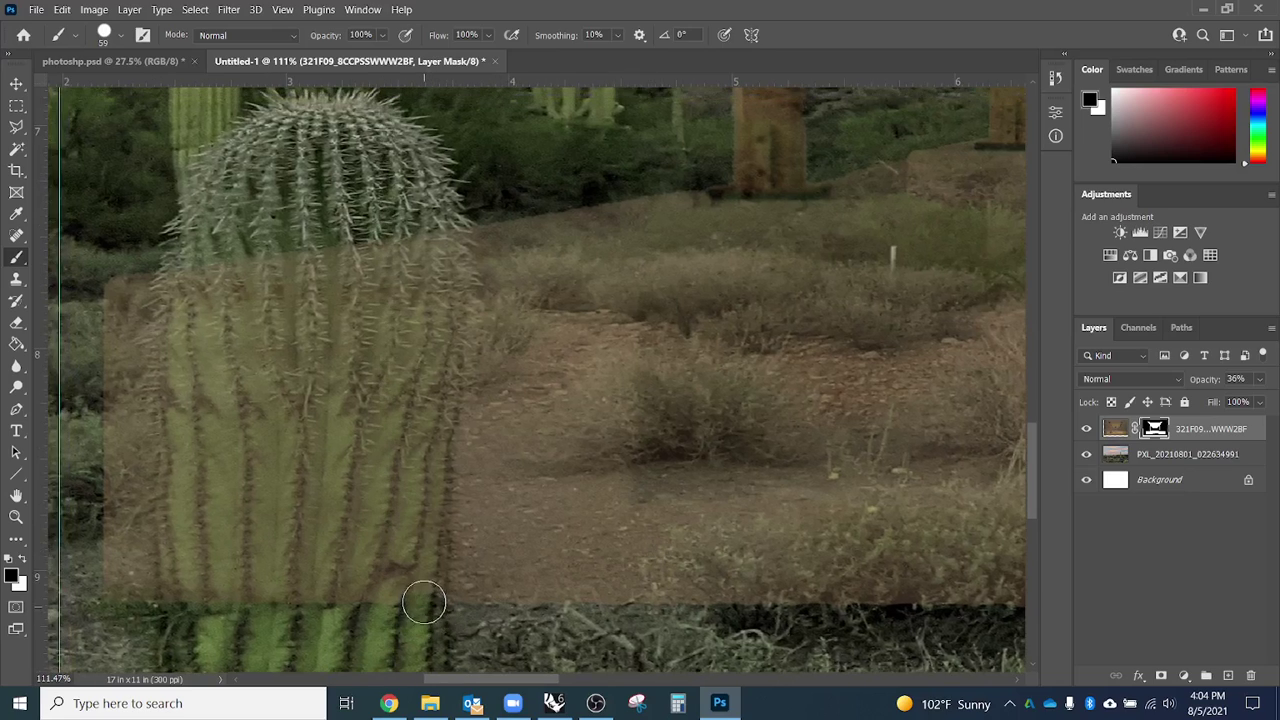
mouse_move(424, 602)
left_mouse_down()
mouse_move(444, 423)
mouse_move(424, 453)
mouse_move(450, 286)
mouse_move(430, 334)
mouse_move(451, 283)
mouse_move(447, 244)
mouse_move(205, 273)
mouse_move(188, 296)
mouse_move(186, 357)
mouse_move(197, 304)
mouse_move(183, 294)
mouse_move(179, 616)
mouse_move(291, 590)
mouse_move(216, 583)
mouse_move(237, 536)
mouse_move(233, 488)
mouse_move(226, 567)
mouse_move(207, 583)
mouse_move(225, 298)
mouse_move(282, 586)
mouse_move(363, 581)
mouse_move(381, 538)
mouse_move(409, 299)
mouse_move(391, 270)
mouse_move(301, 285)
mouse_move(273, 330)
mouse_move(304, 517)
mouse_move(383, 410)
mouse_move(334, 464)
left_mouse_up()
right_click(229, 565, "alt")
scroll(362, 497, "down", 3)
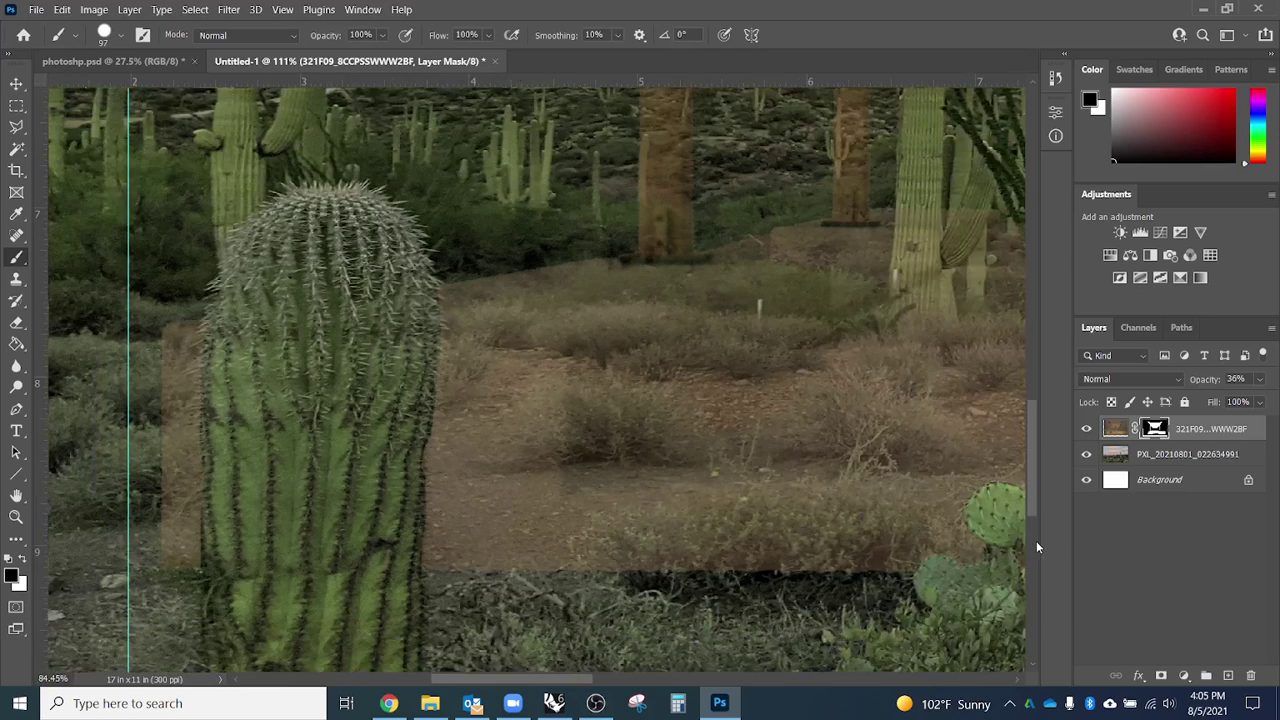
Display the structure layer's mask by itself to inspect the painted cactus area, and return to the composite.
left_click(1153, 428, "alt")
scroll(1153, 428, "down", 3)
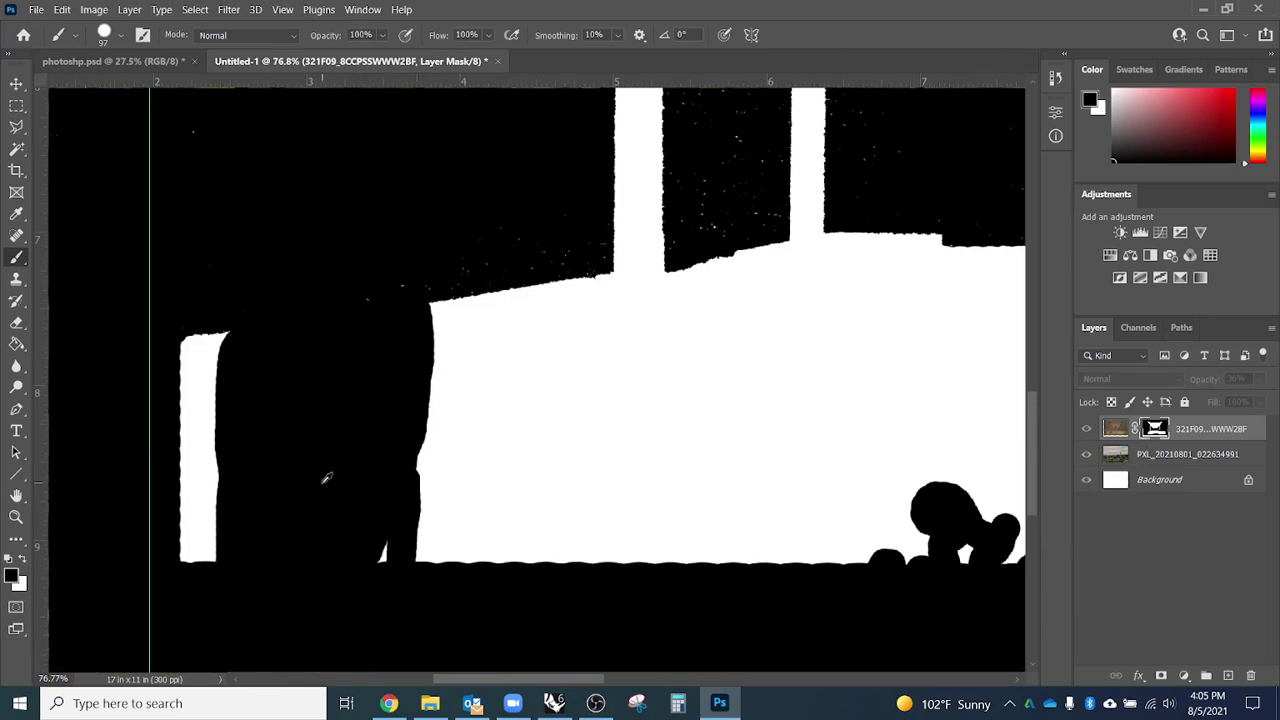
left_click(1153, 428, "alt")
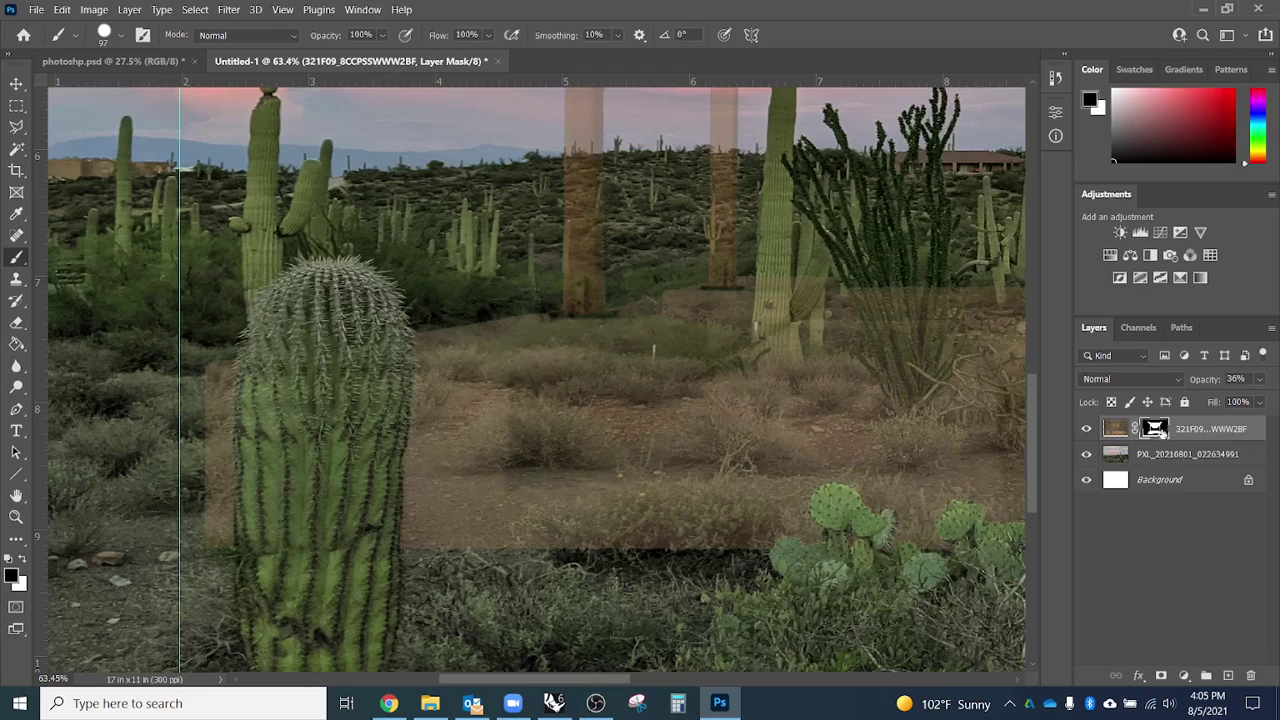
Set the structure layer's opacity to 100% and inspect the whole composite with the cacti in the foreground.
left_click(1259, 379)
scroll(285, 507, "down", 3)
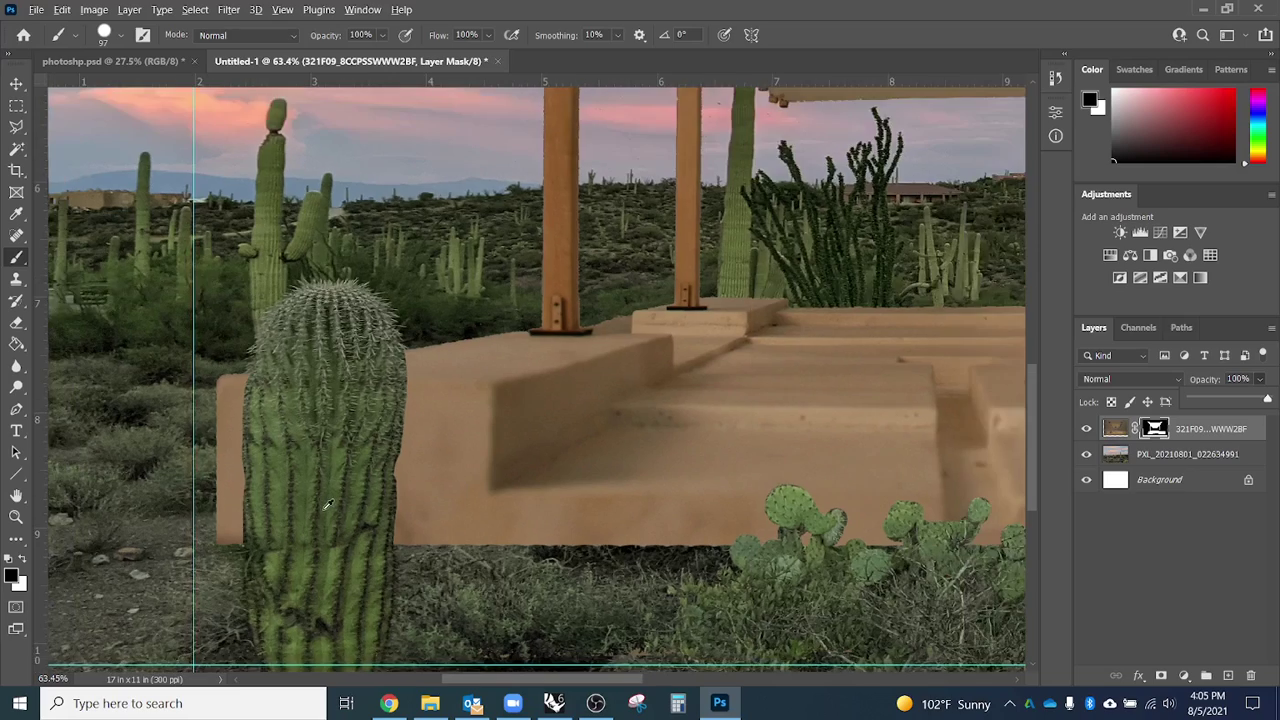
scroll(285, 507, "down", 3)
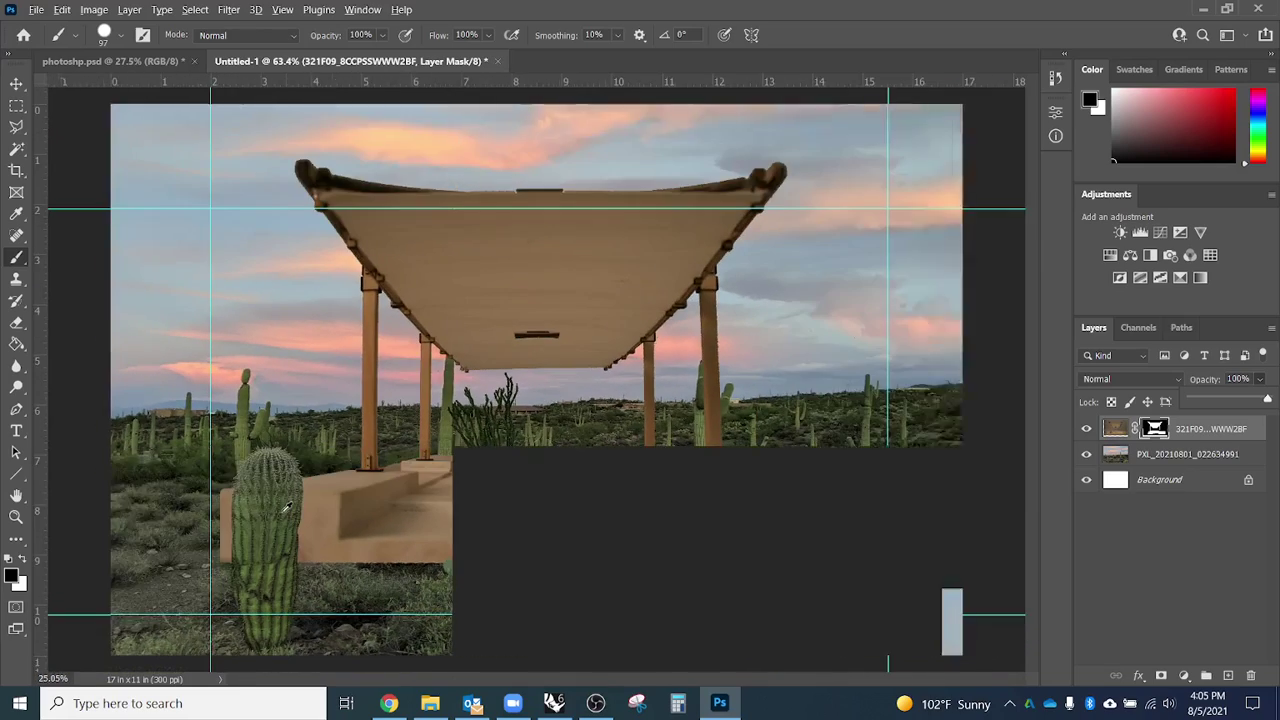
scroll(405, 552, "up", 4)
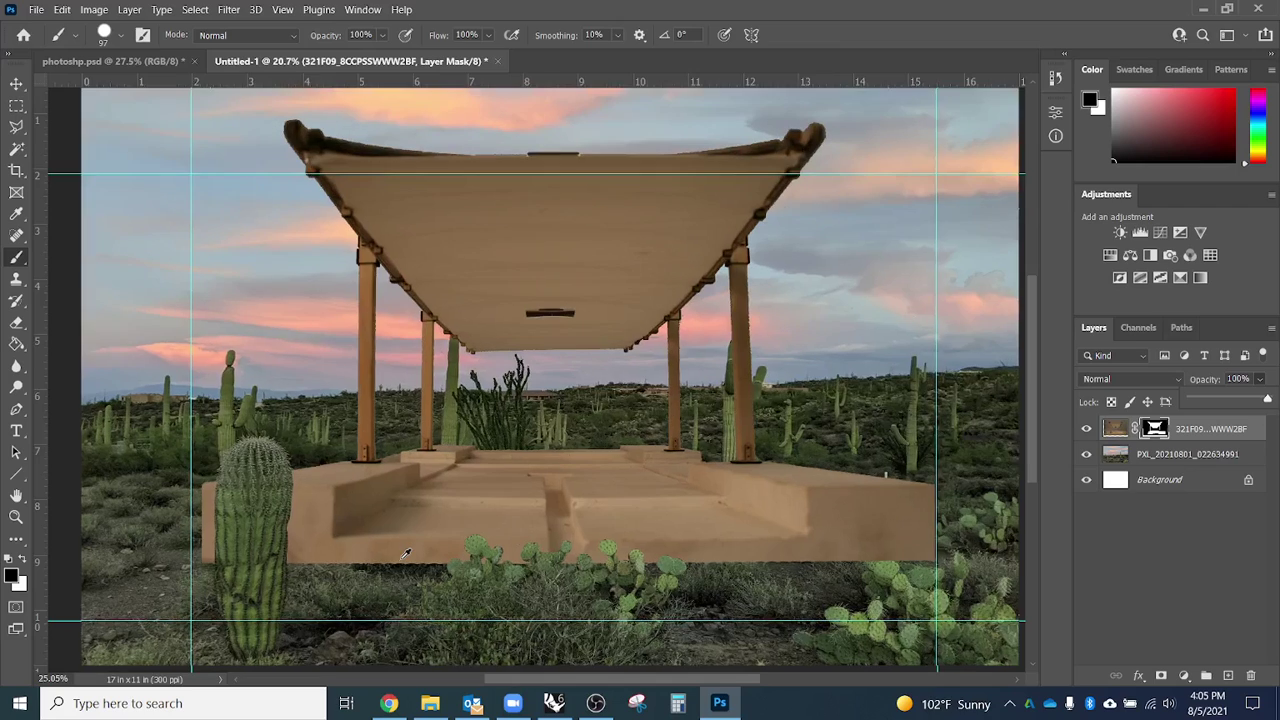
scroll(540, 380, "up", 3)
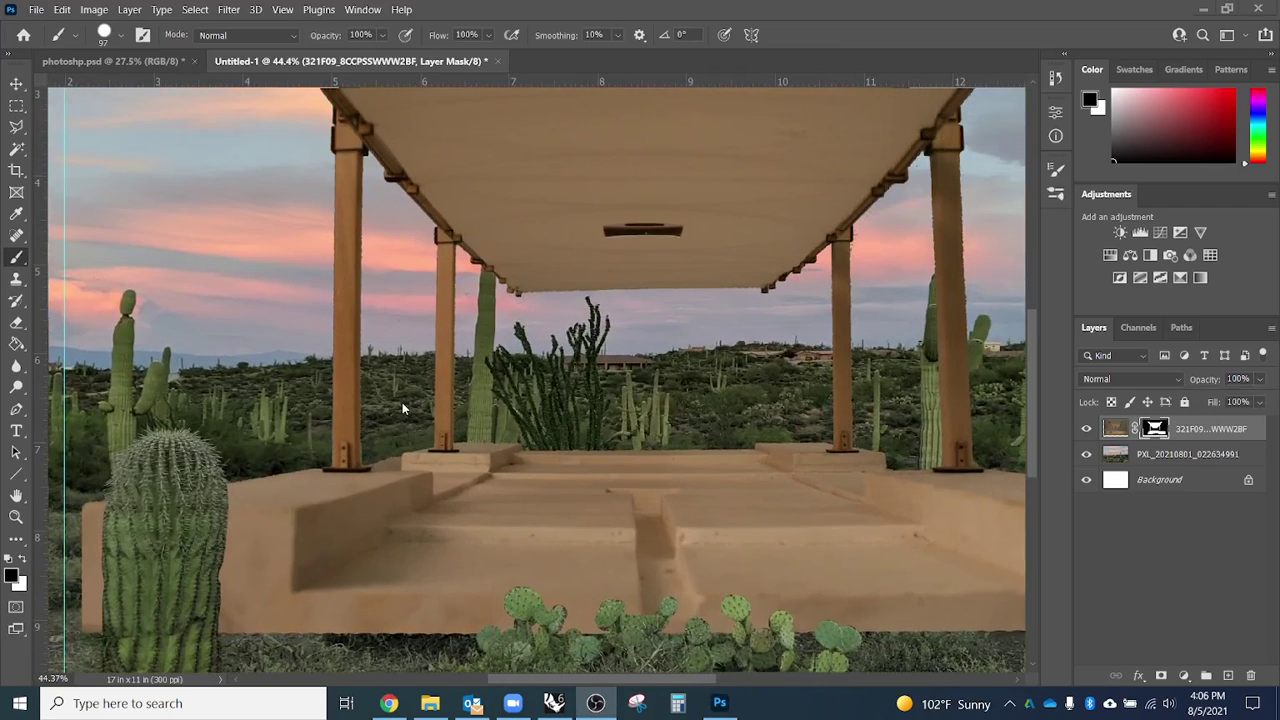
Open the settings of the Brush tool and look through the available brush tip shapes.
left_click(24, 257)
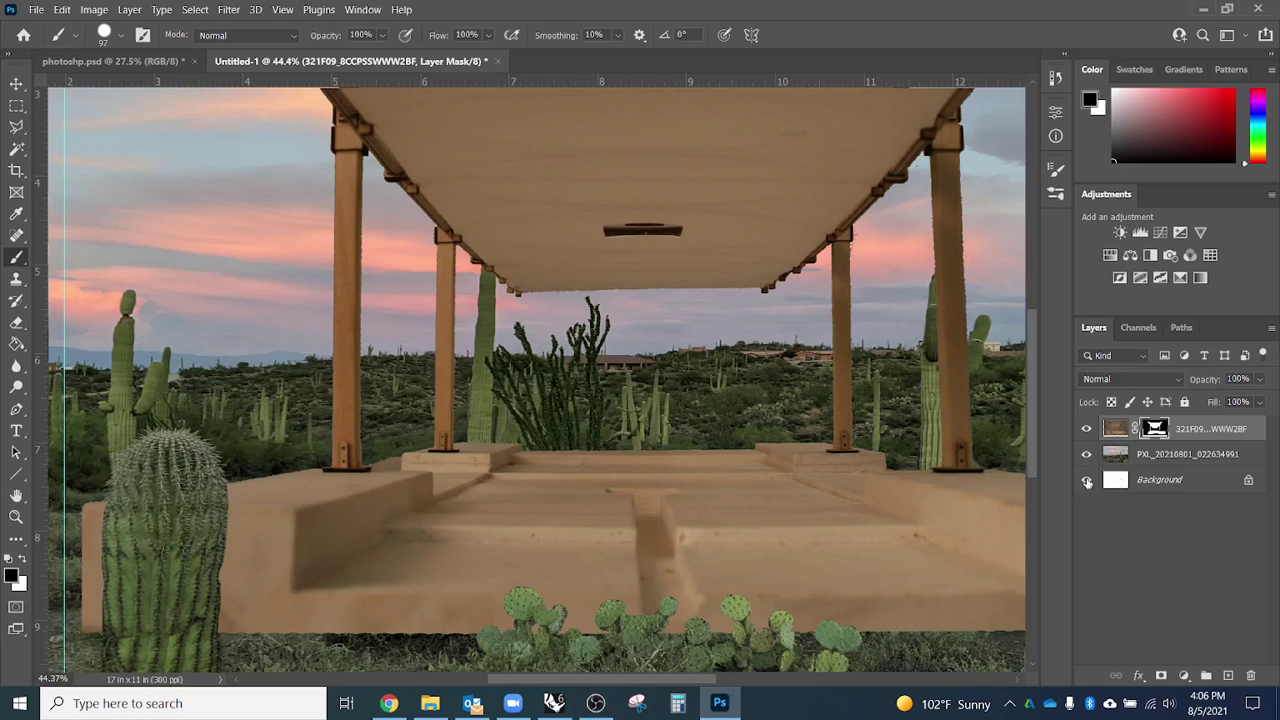
scroll(377, 495, "down", 1)
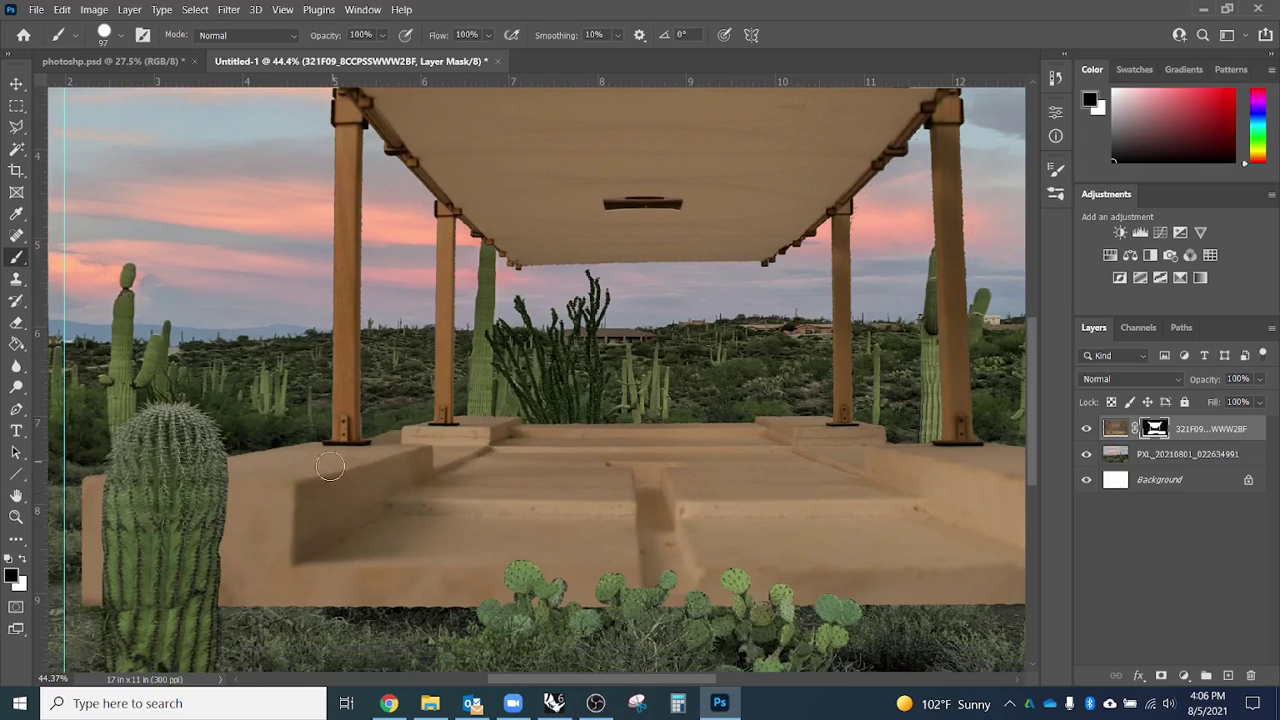
scroll(362, 475, "down", 1)
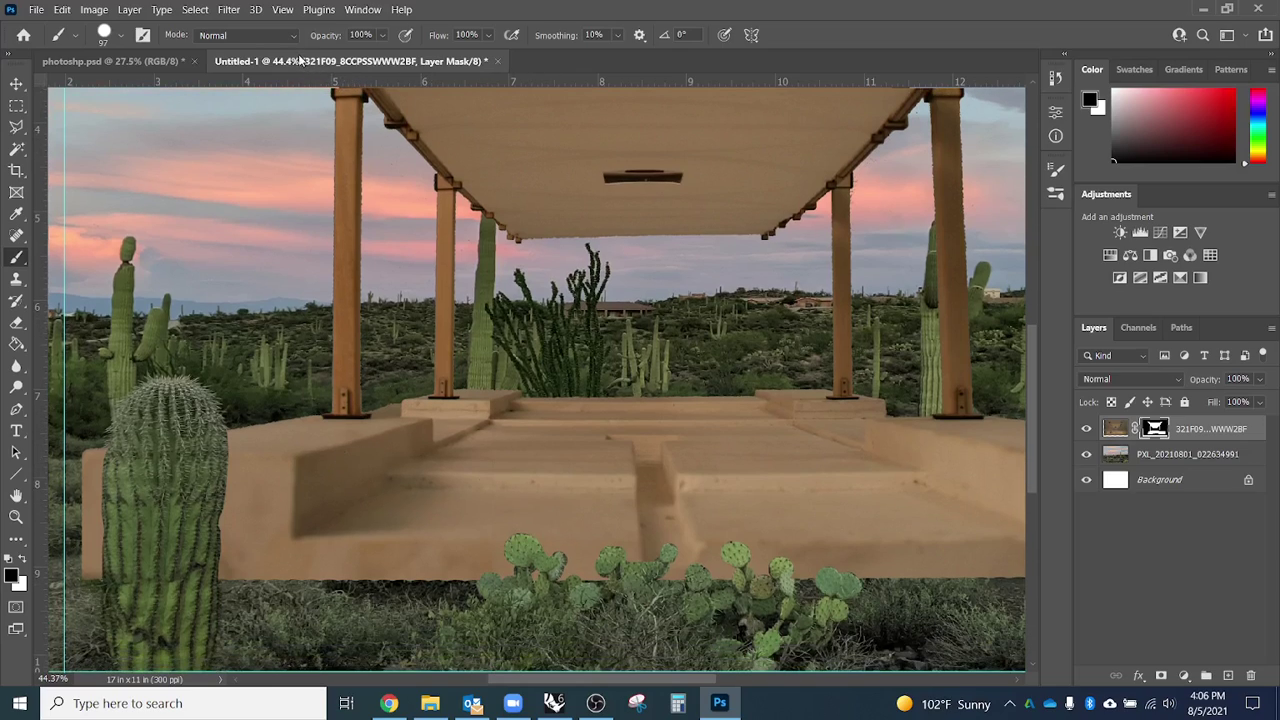
left_click(145, 38)
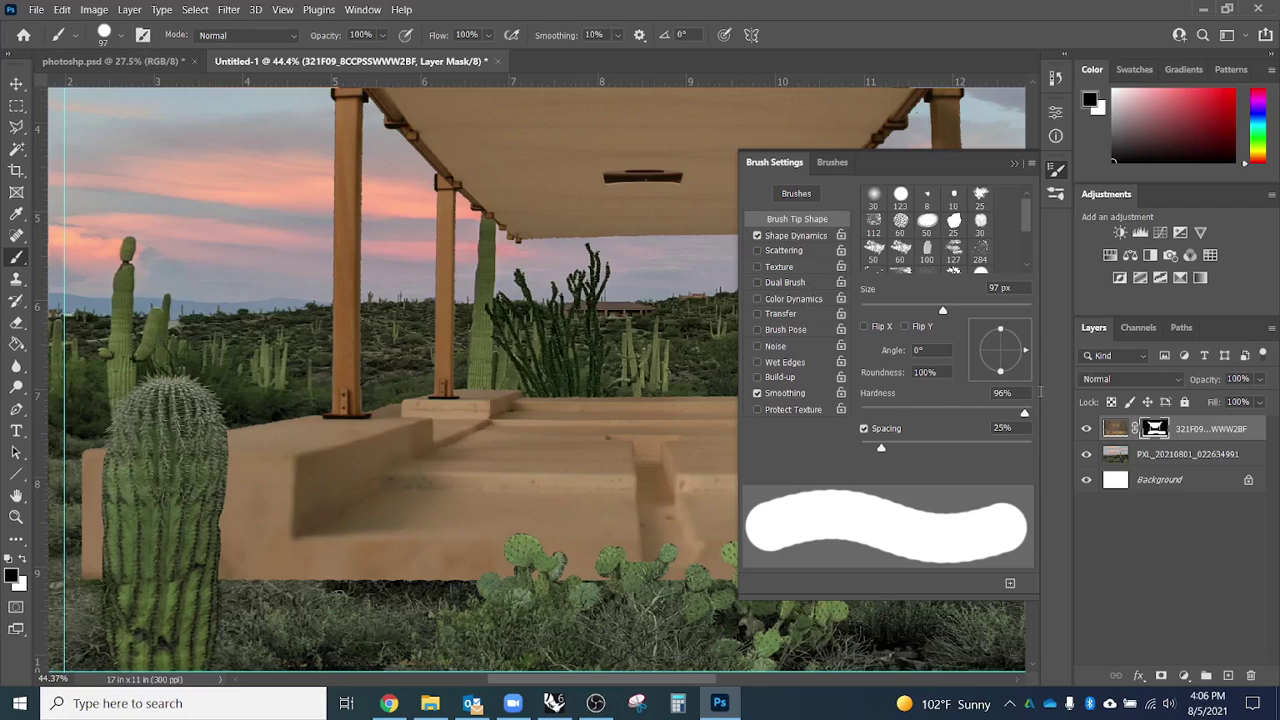
scroll(1025, 263, "down", 3)
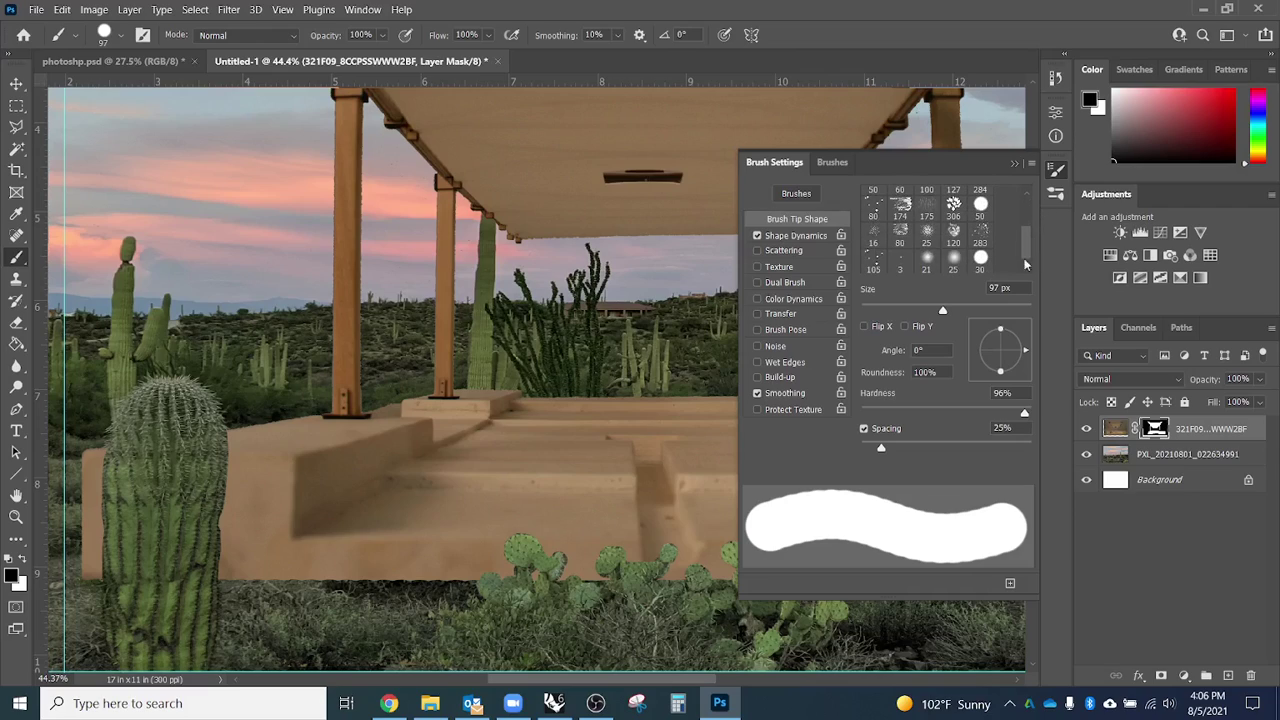
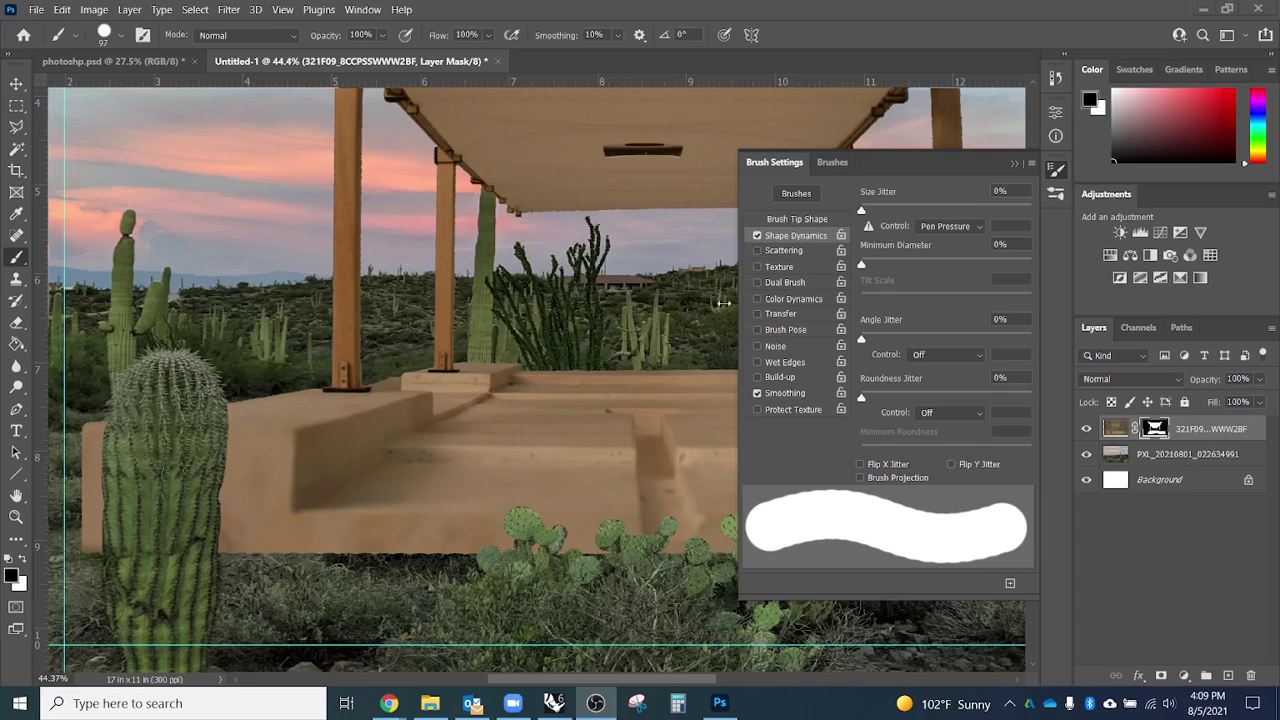
Load the Legacy Brushes set into the brush presets.
left_click(830, 163)
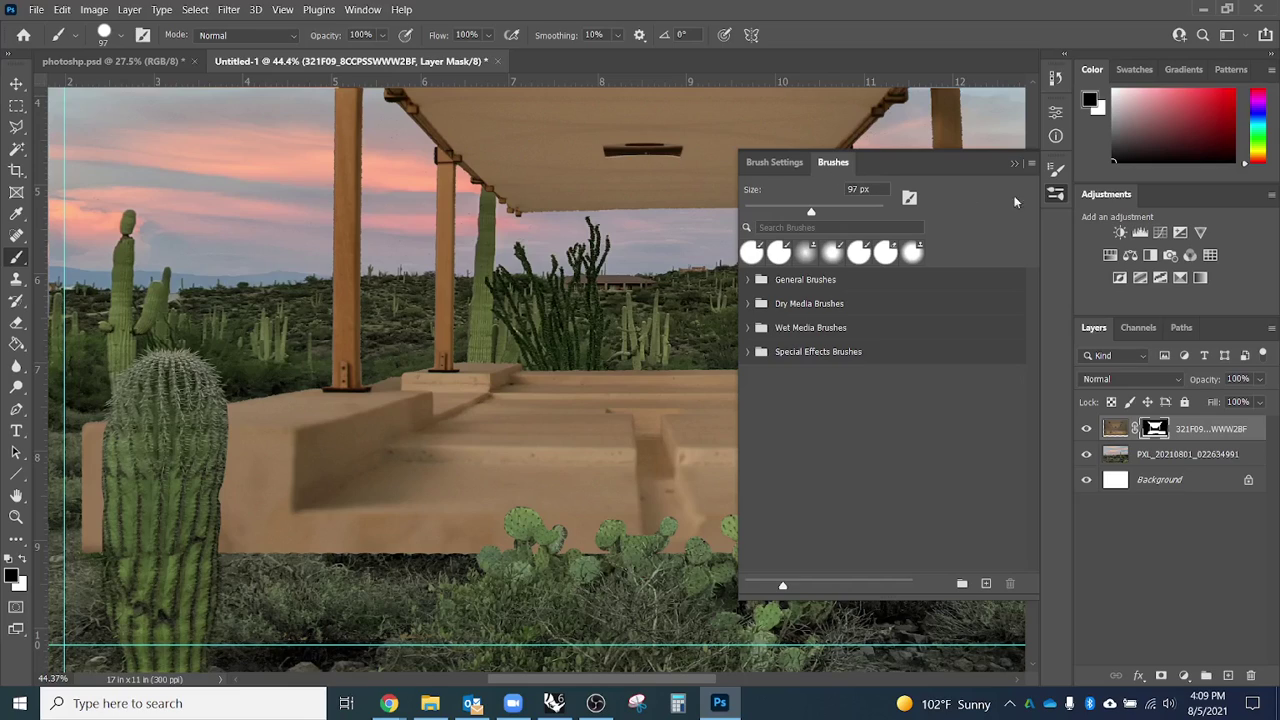
left_click(1032, 164)
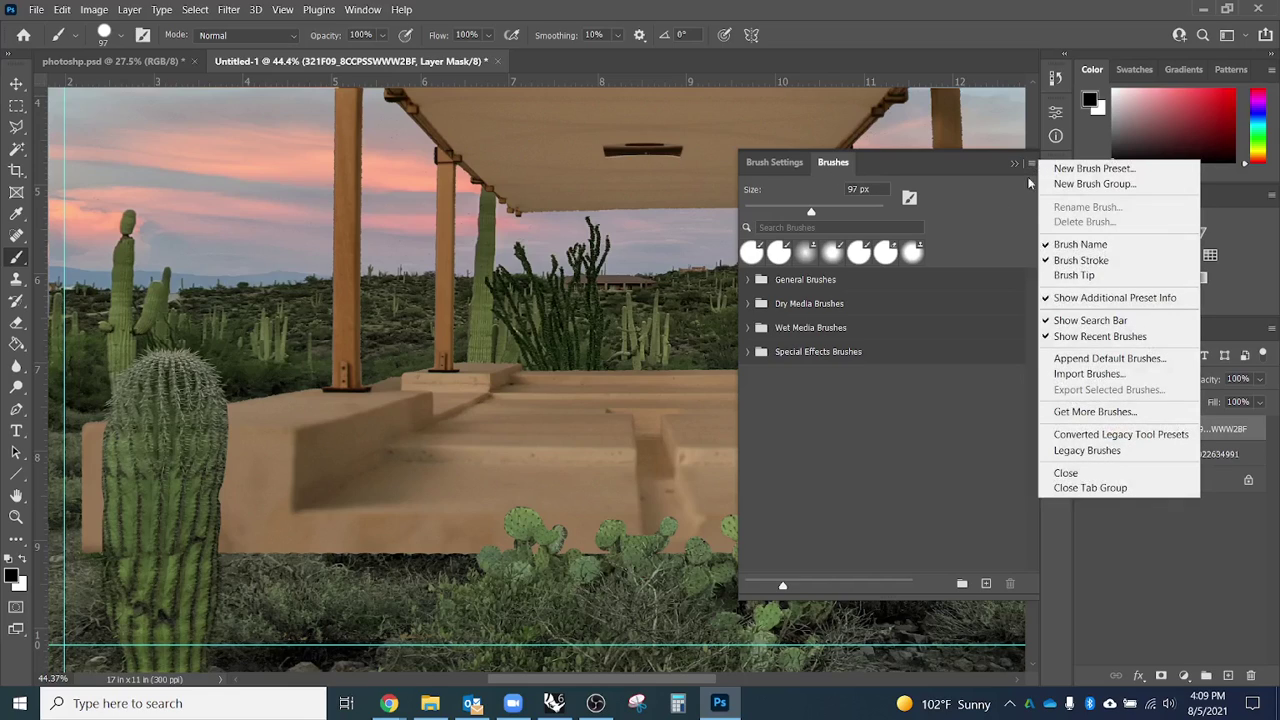
left_click(1024, 197)
left_click(1032, 165)
left_click(1122, 452)
left_click(592, 272)
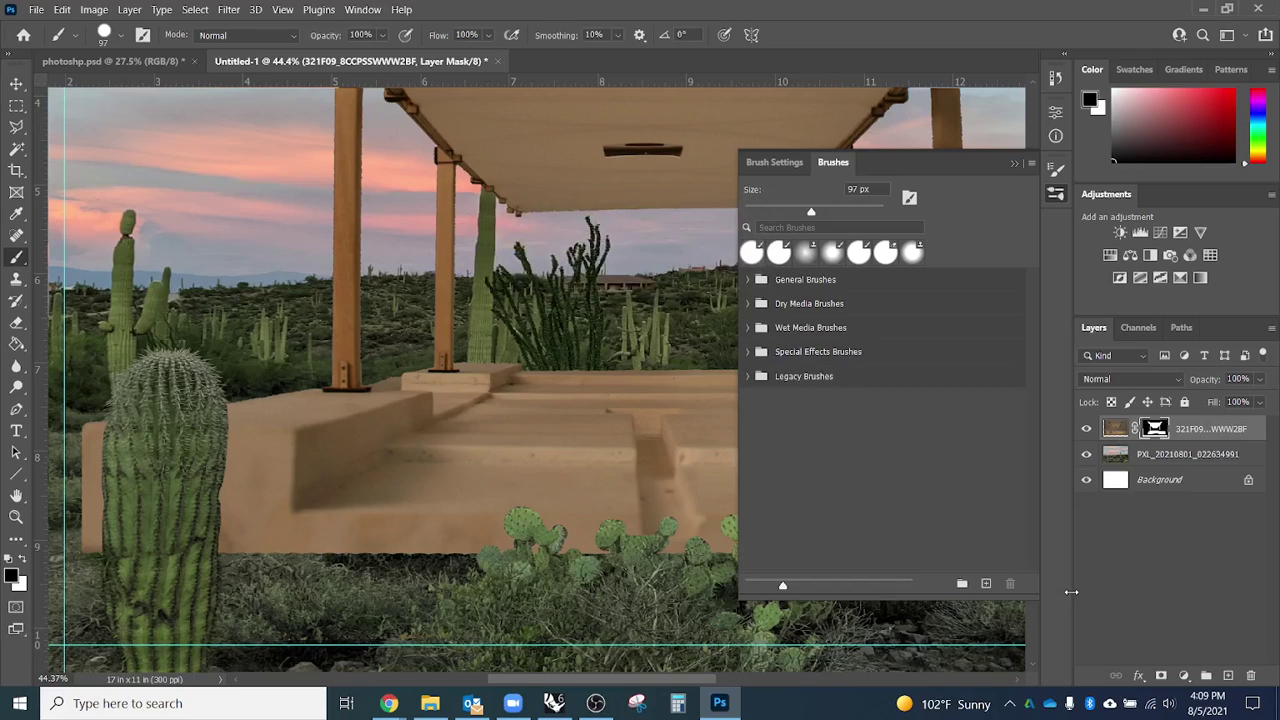
Expand the Legacy Brushes group and look through its Natural Brushes presets.
left_click(747, 377)
scroll(914, 430, "down", 4)
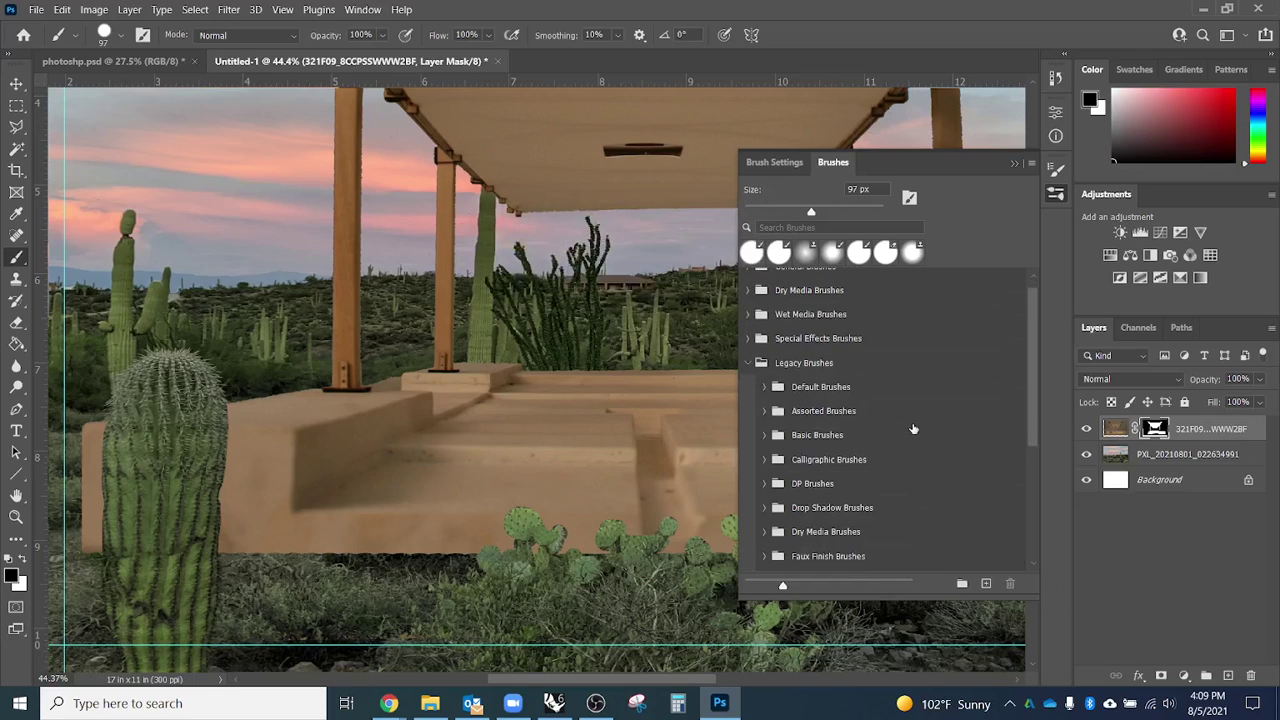
scroll(914, 437, "down", 3)
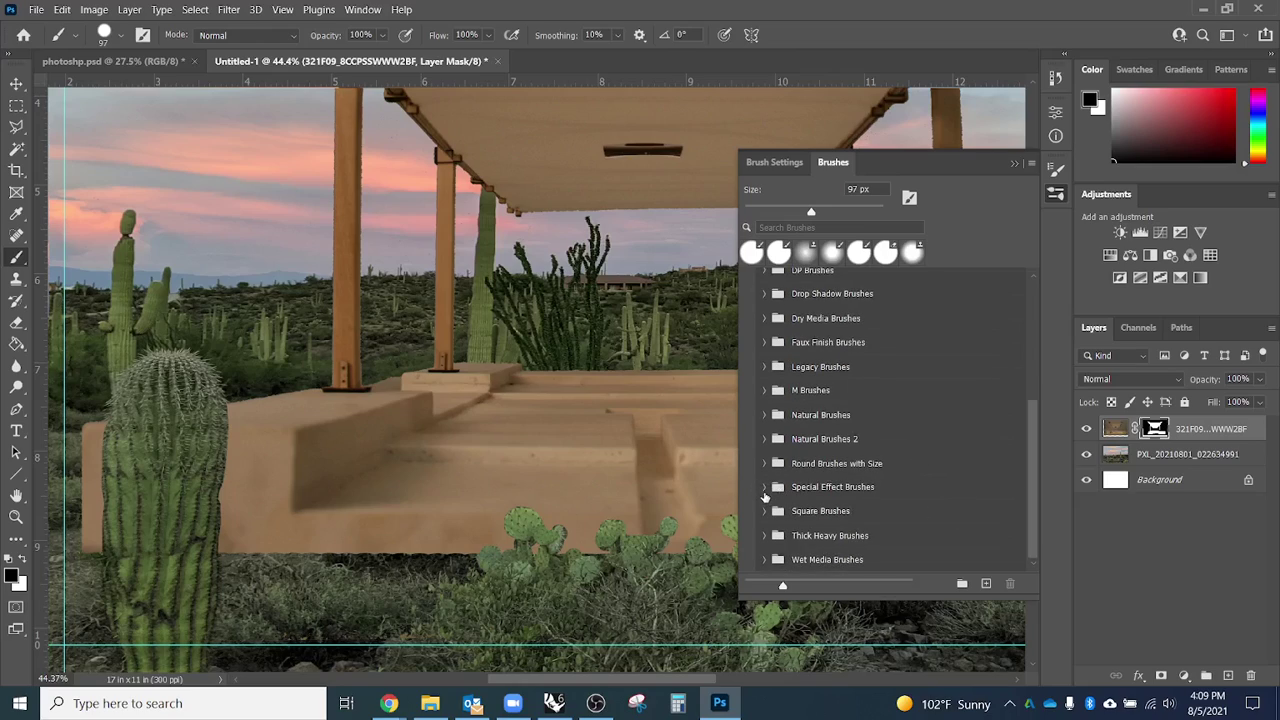
left_click(766, 412)
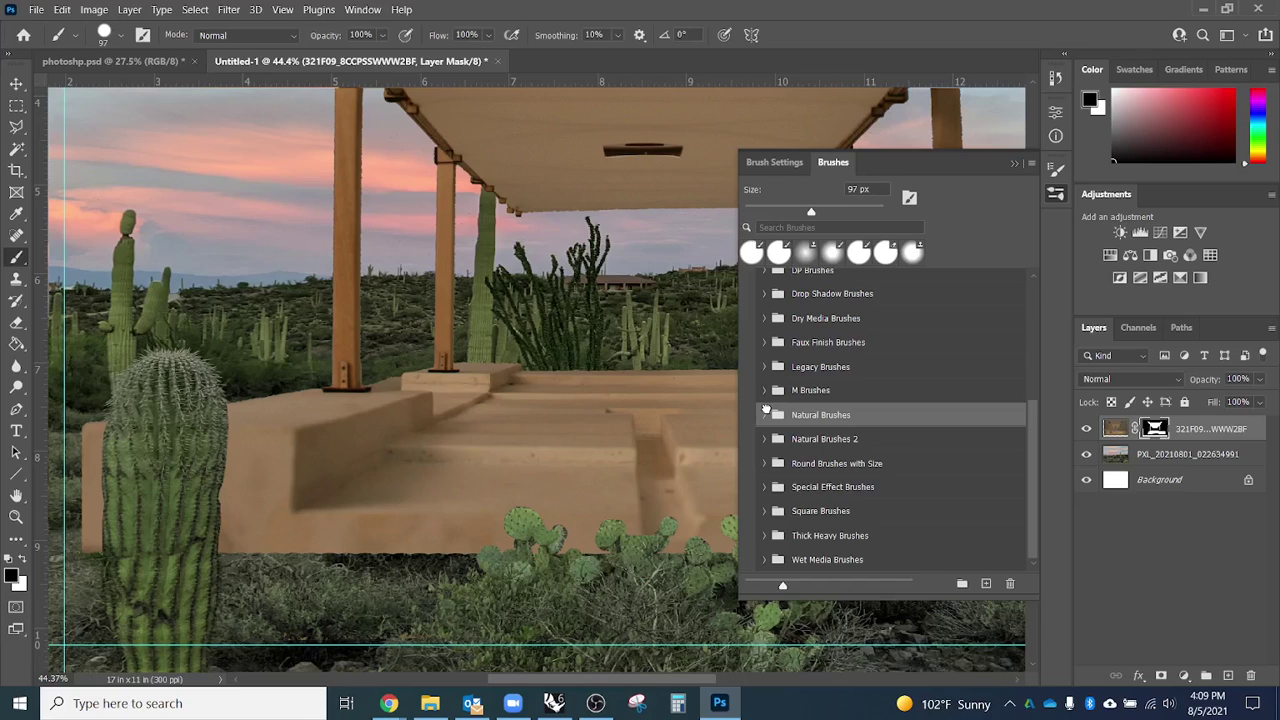
left_click(766, 415)
scroll(920, 447, "down", 4)
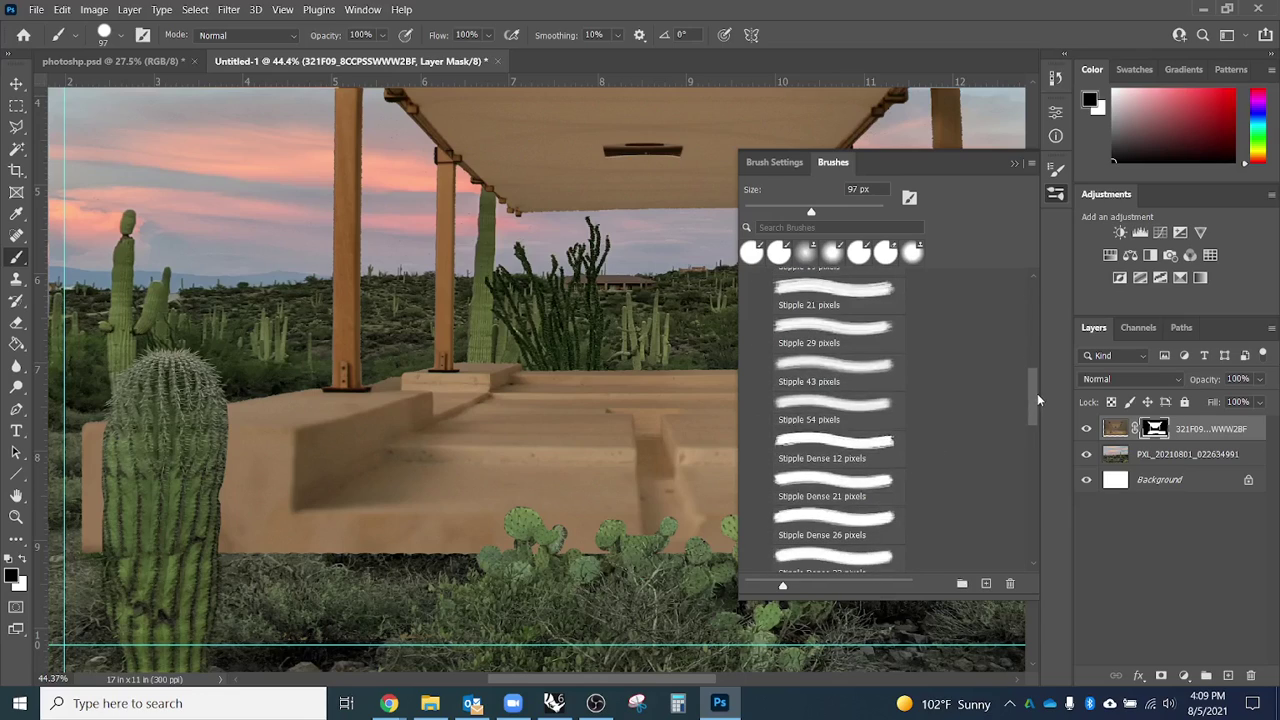
left_click_drag(1037, 393, 1032, 539)
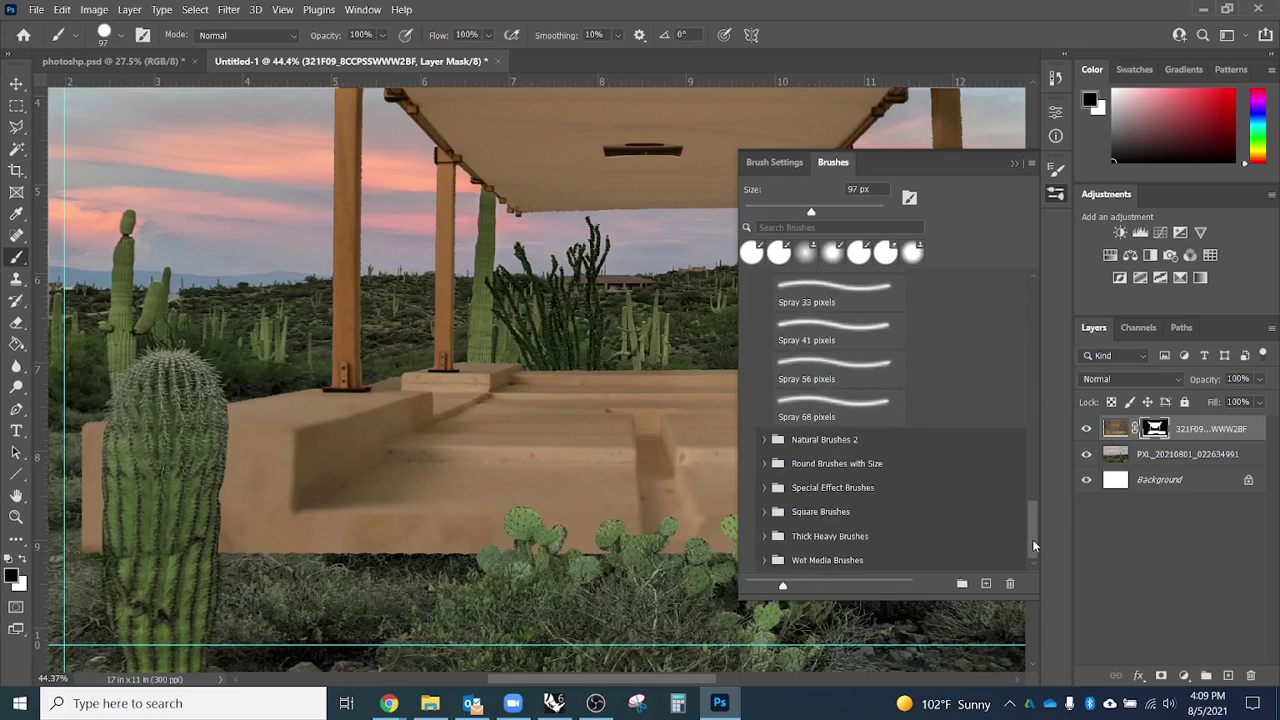
Look through the Special Effect Brushes presets, and collapse the expanded subfolders to return to the legacy folder list.
left_click(772, 487)
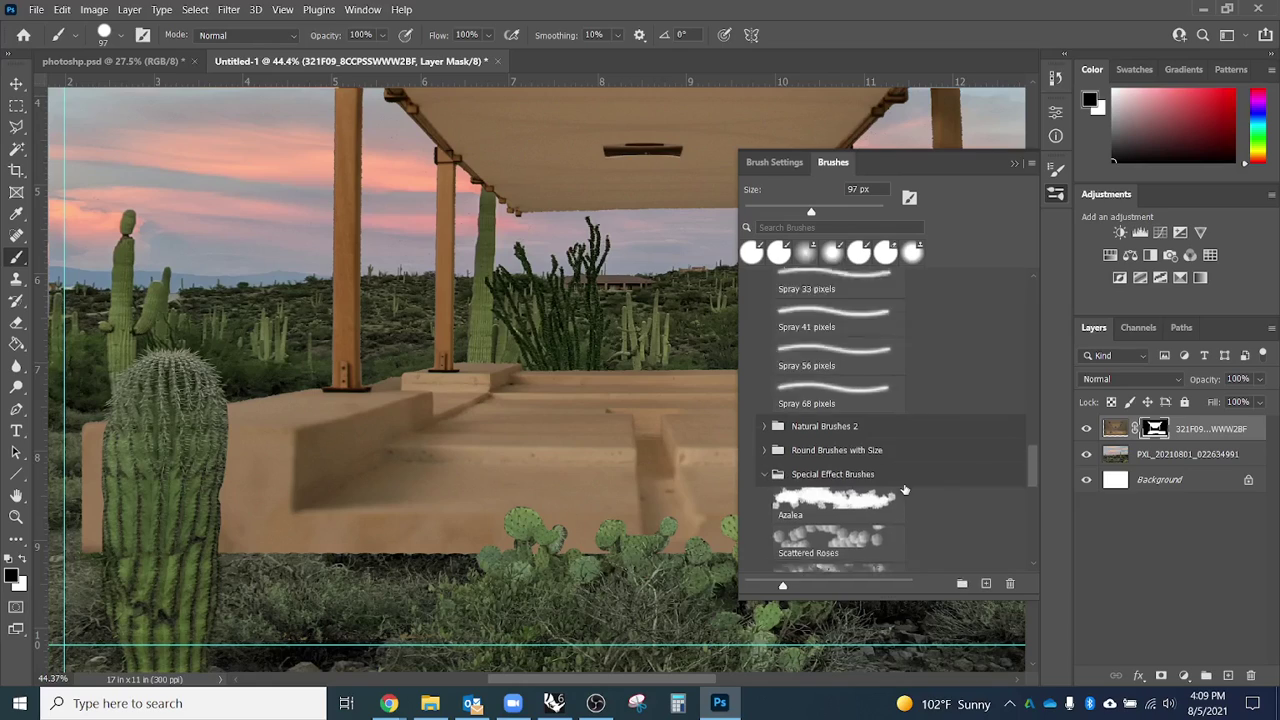
scroll(903, 489, "down", 5)
scroll(903, 489, "down", 6)
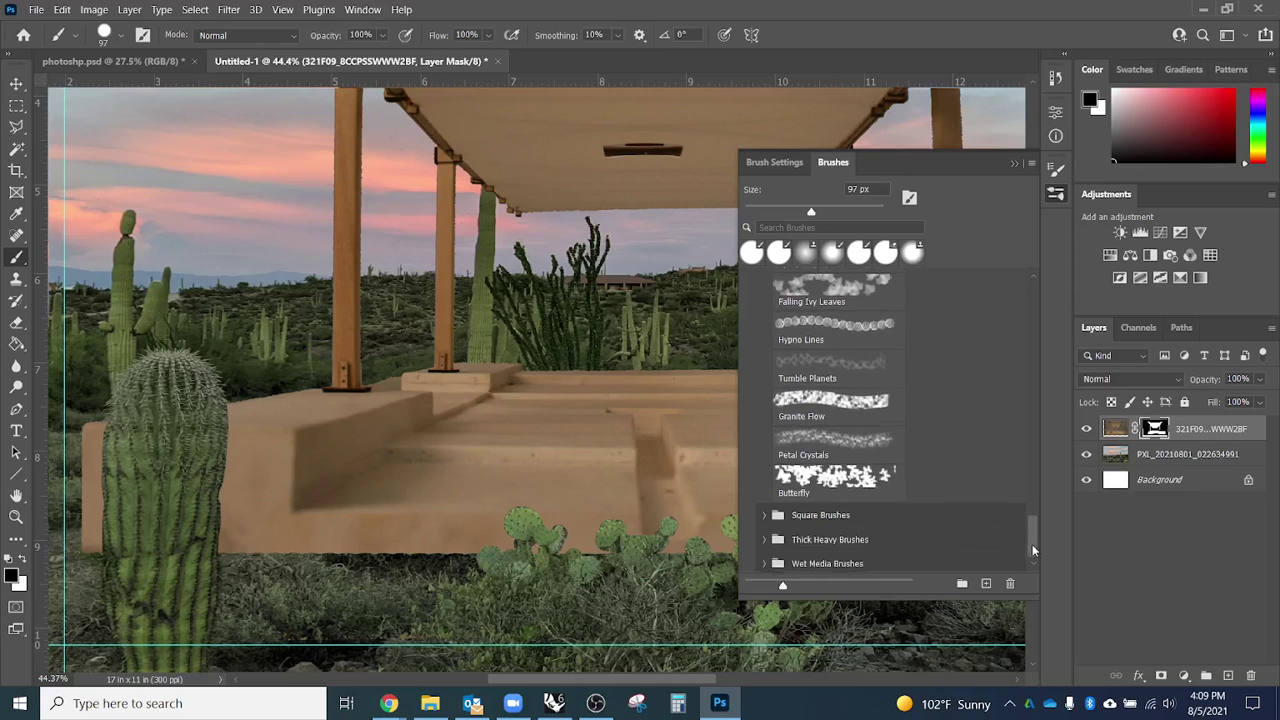
left_click_drag(1032, 544, 1029, 474)
left_click(770, 455)
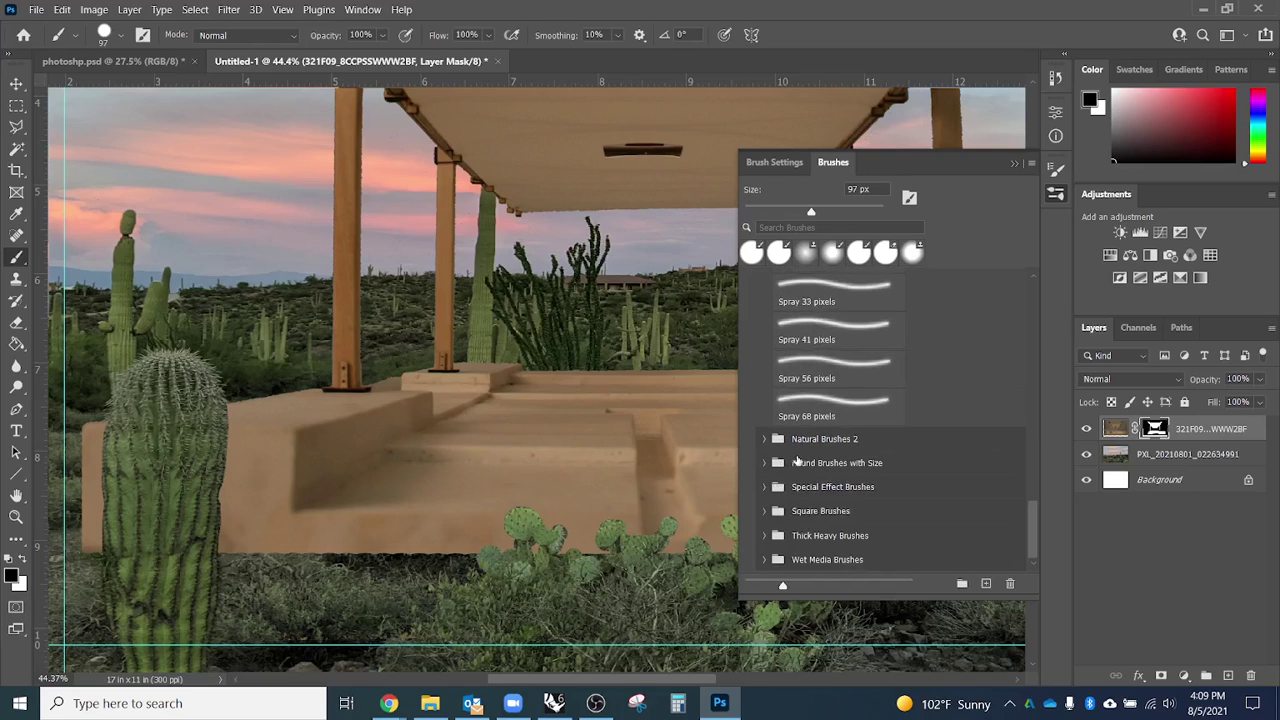
scroll(910, 486, "up", 3)
left_click_drag(1027, 498, 1035, 340)
left_click(765, 519)
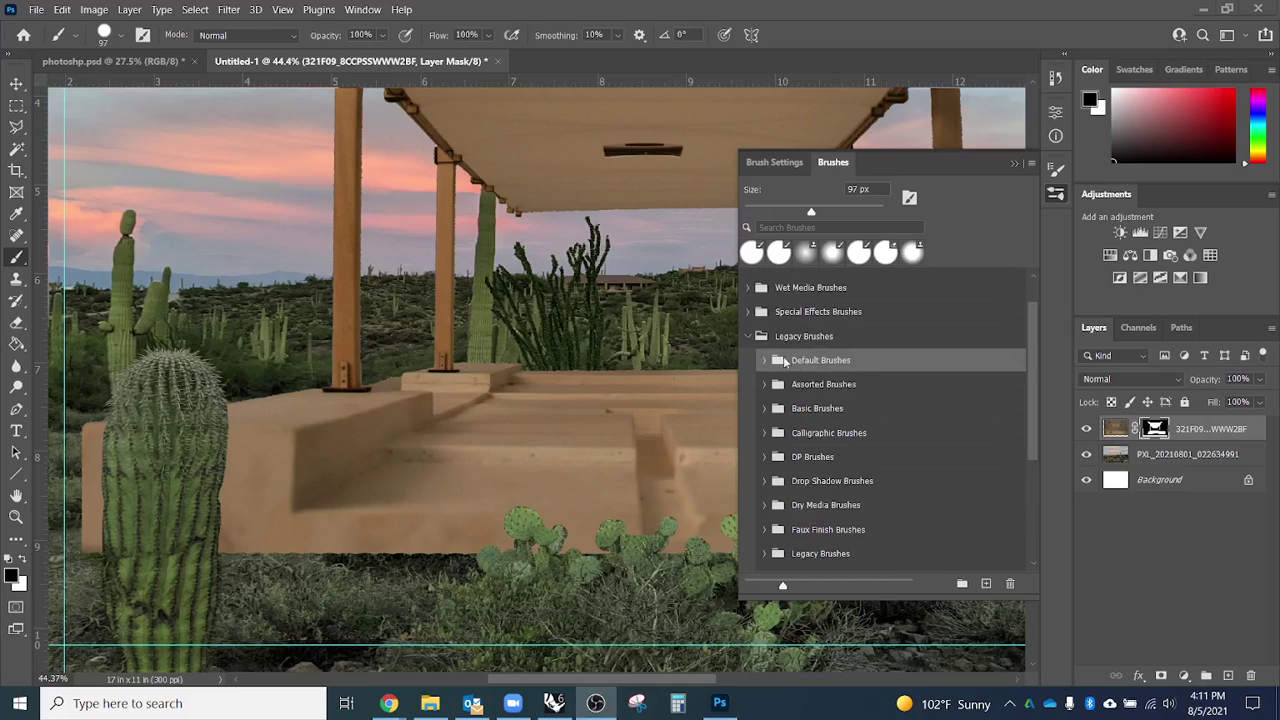
Select the Grass brush from the Default Brushes folder of the Legacy Brushes.
left_click(690, 381)
left_click(764, 361)
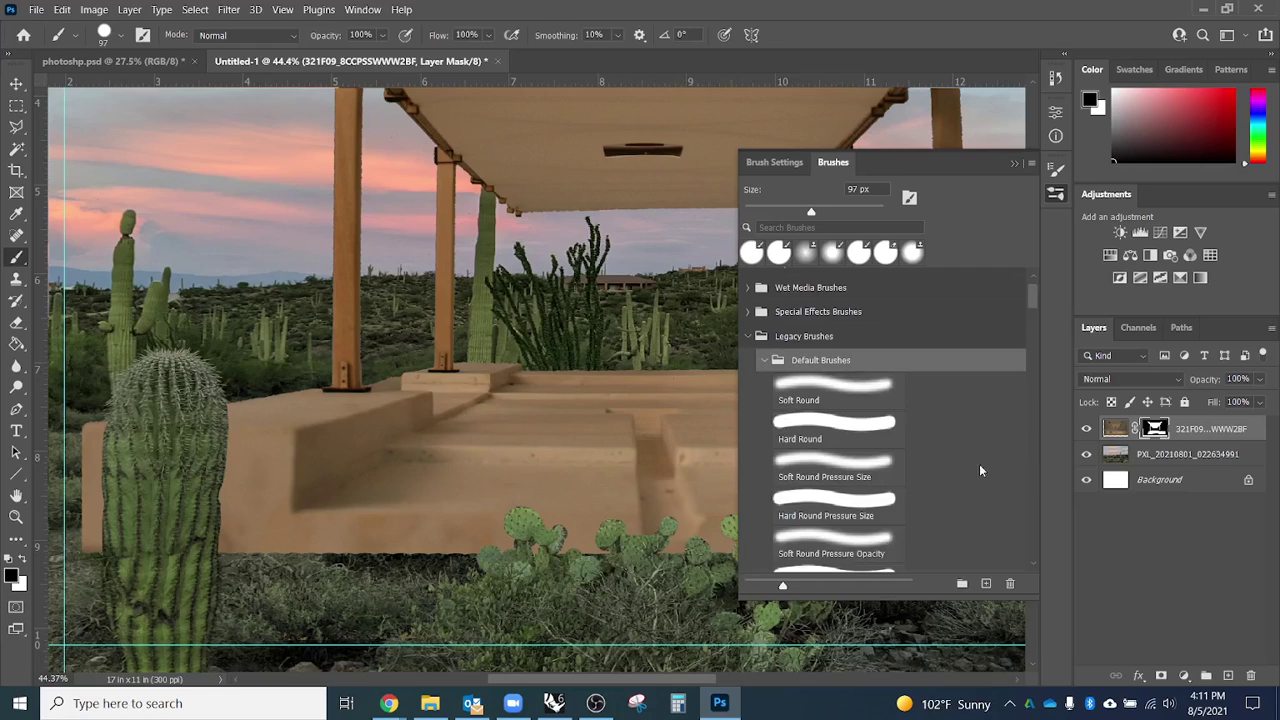
mouse_move(1038, 297)
left_mouse_down()
mouse_move(990, 417)
mouse_move(992, 473)
left_mouse_up()
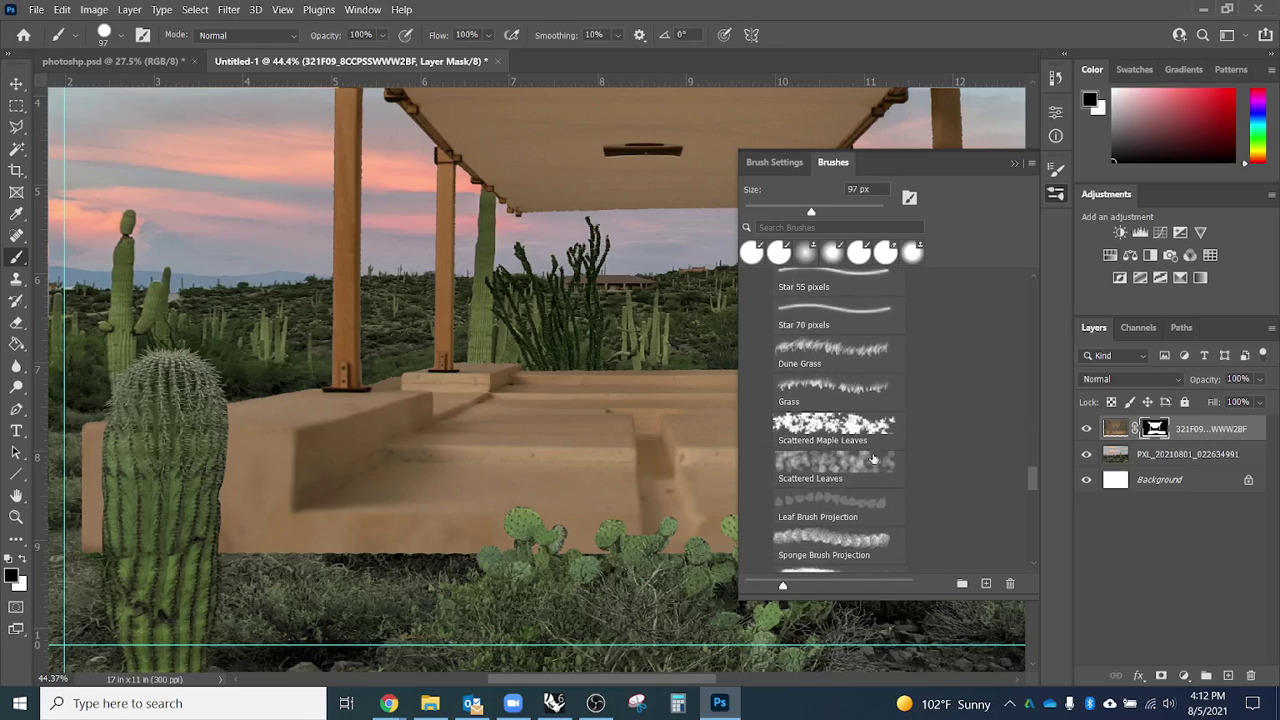
left_click(820, 386)
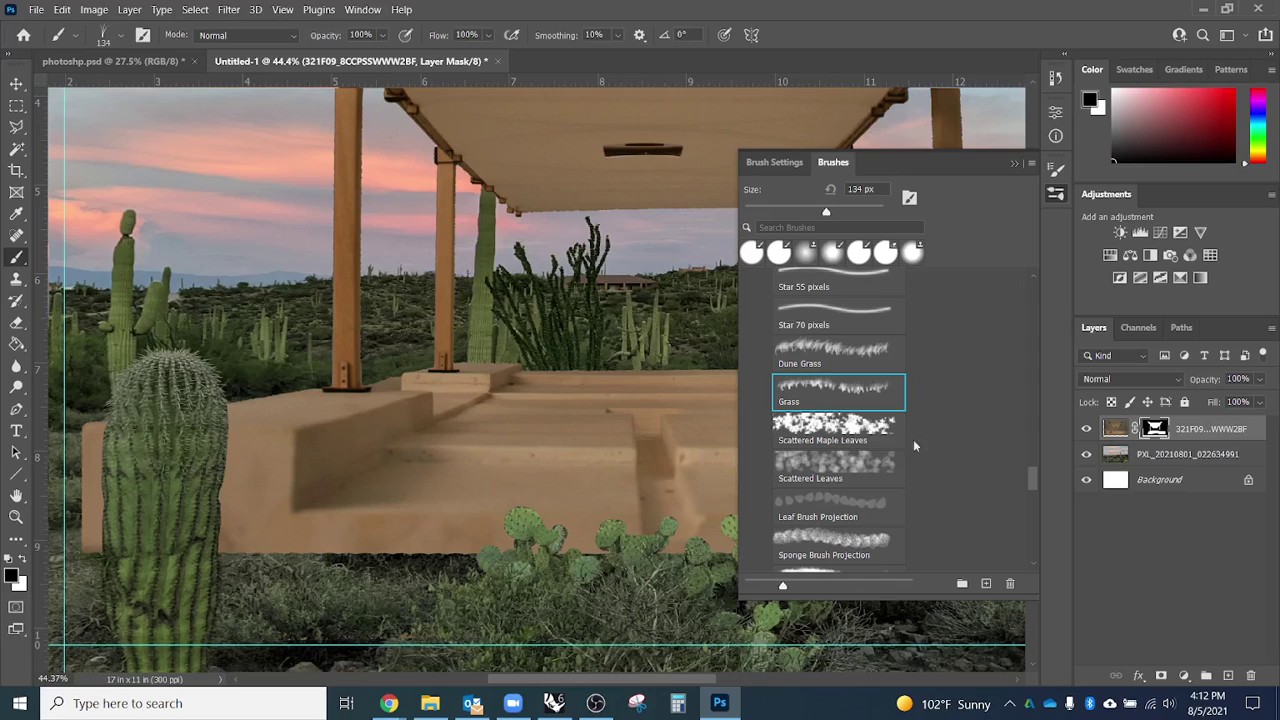
With the ramada layer's mask shown alone, paint Grass strokes at 192 px along the platform's base edge near the barrel cactus, and restore the image view.
left_click_drag(390, 563, 411, 548)
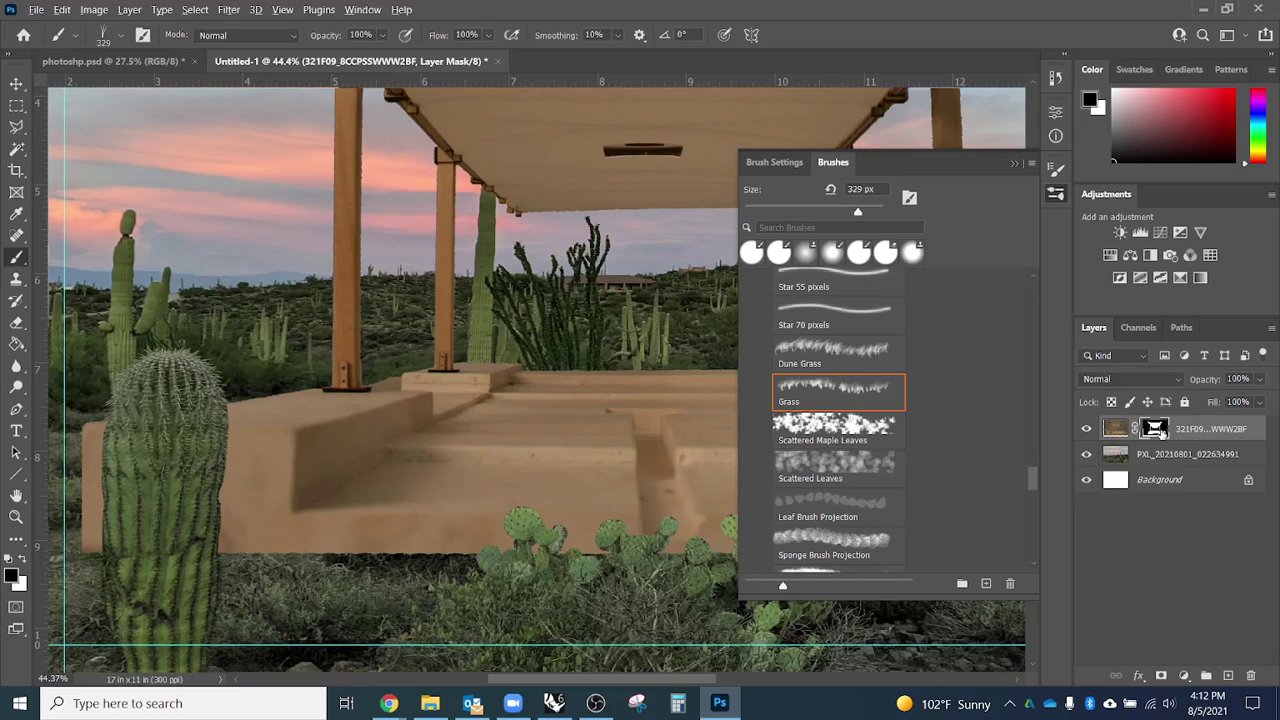
left_click(1157, 430, "alt")
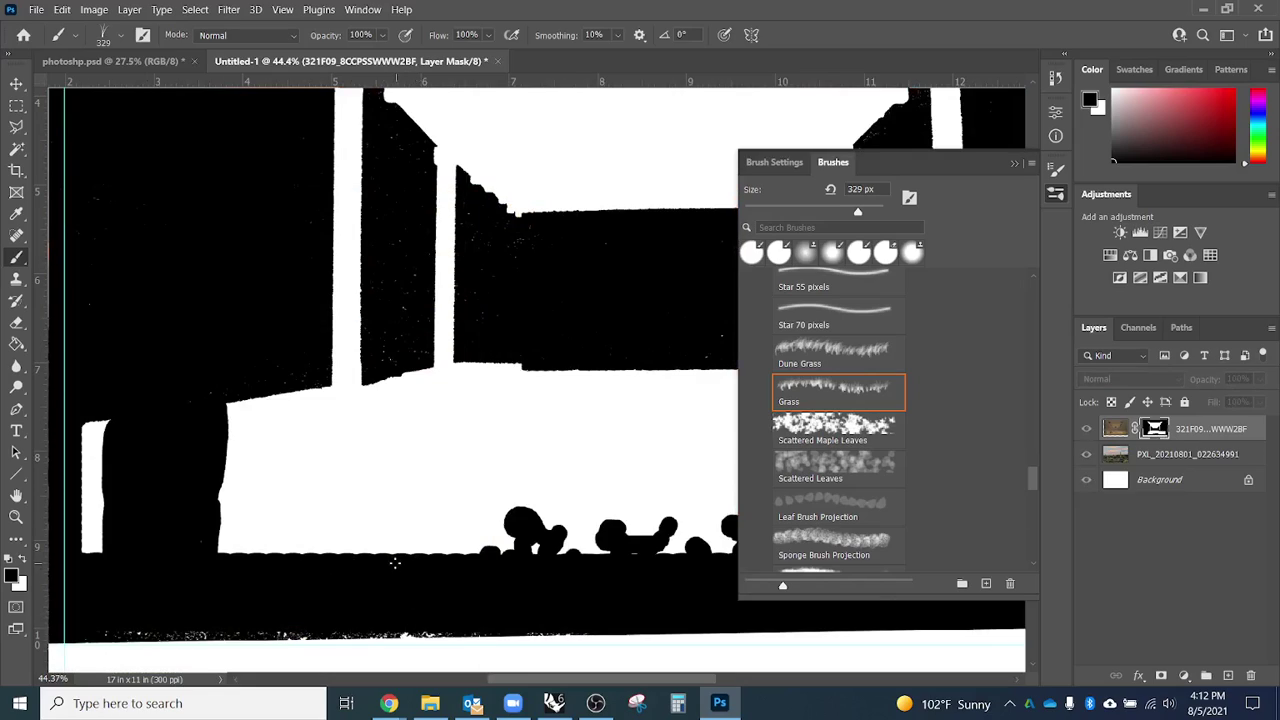
left_click_drag(406, 560, 245, 556)
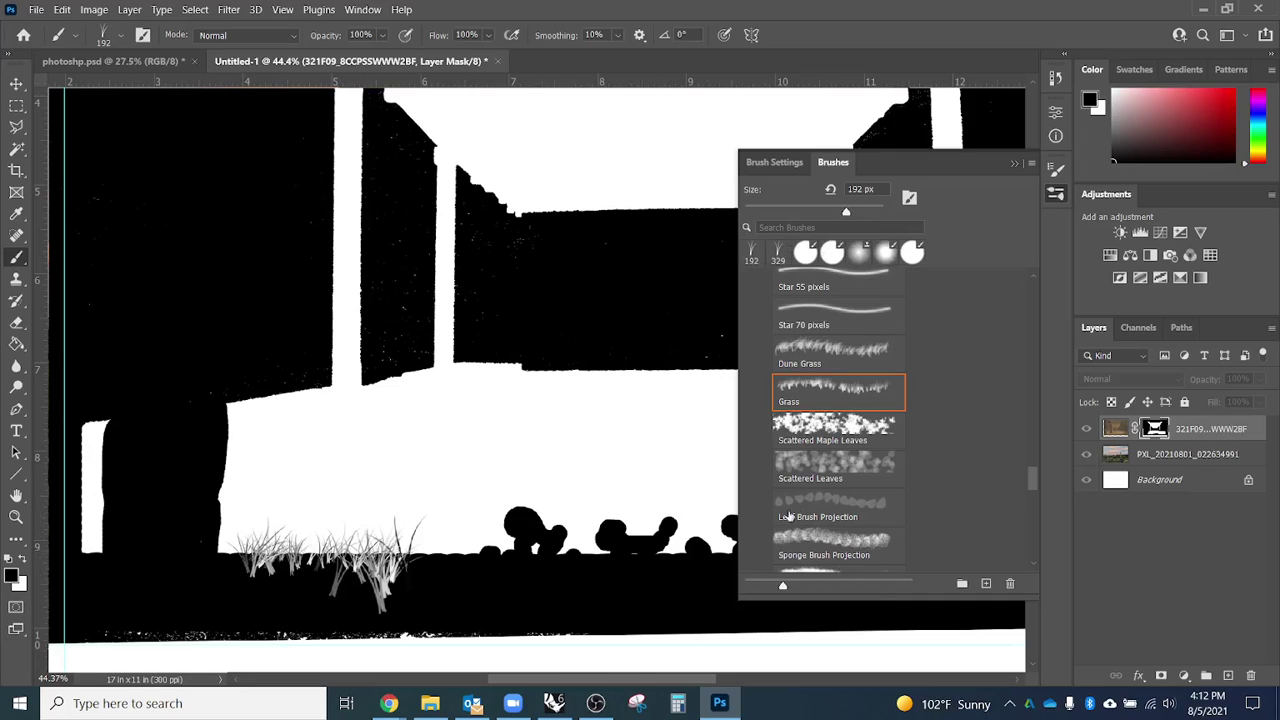
left_click(1155, 428, "alt")
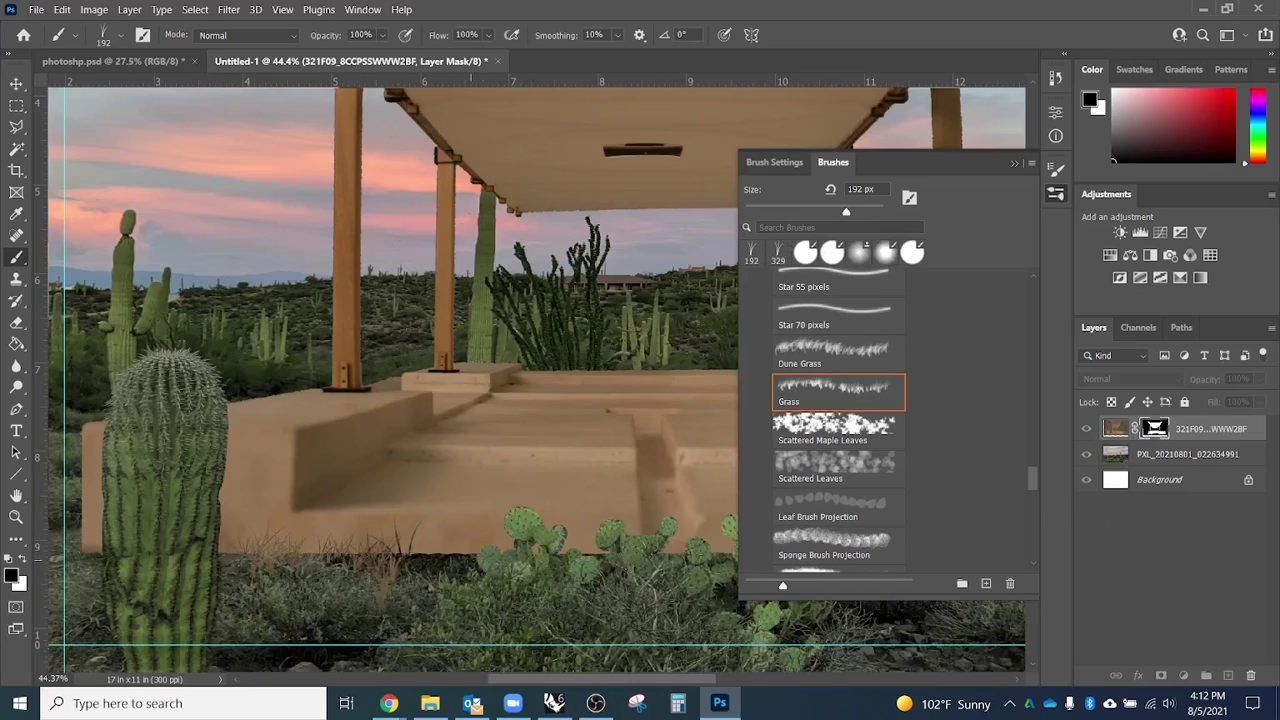
Fill in the grass between the barrel cactus and the prickly pears using Grass at 192 and 145 px and Dune Grass at 112 px.
left_click_drag(446, 555, 352, 549)
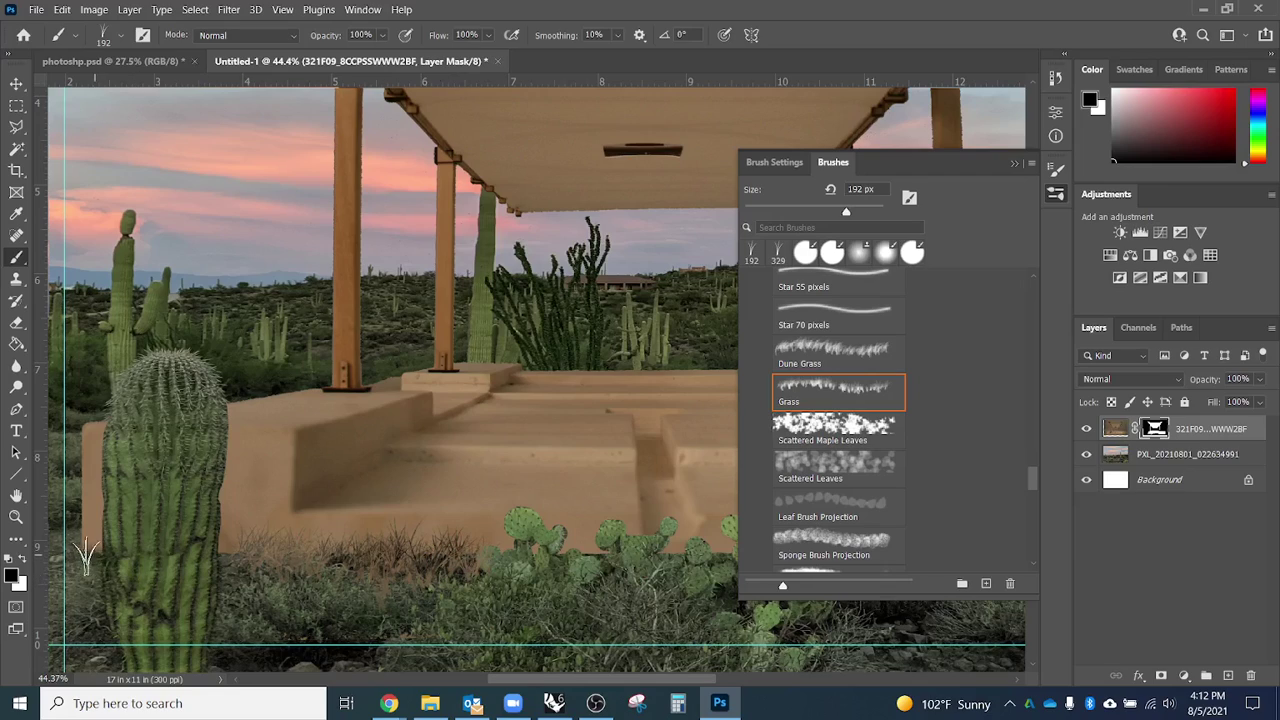
left_click_drag(258, 578, 233, 558)
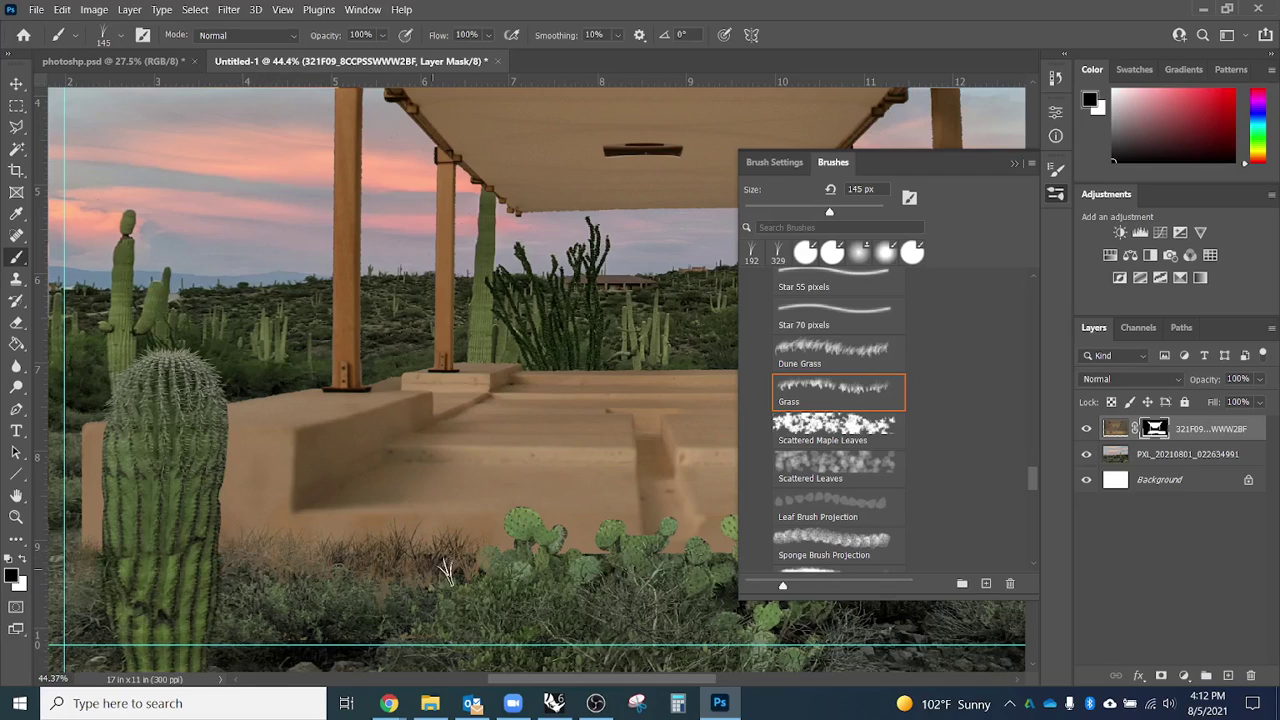
left_click_drag(370, 565, 487, 558)
left_click(809, 360)
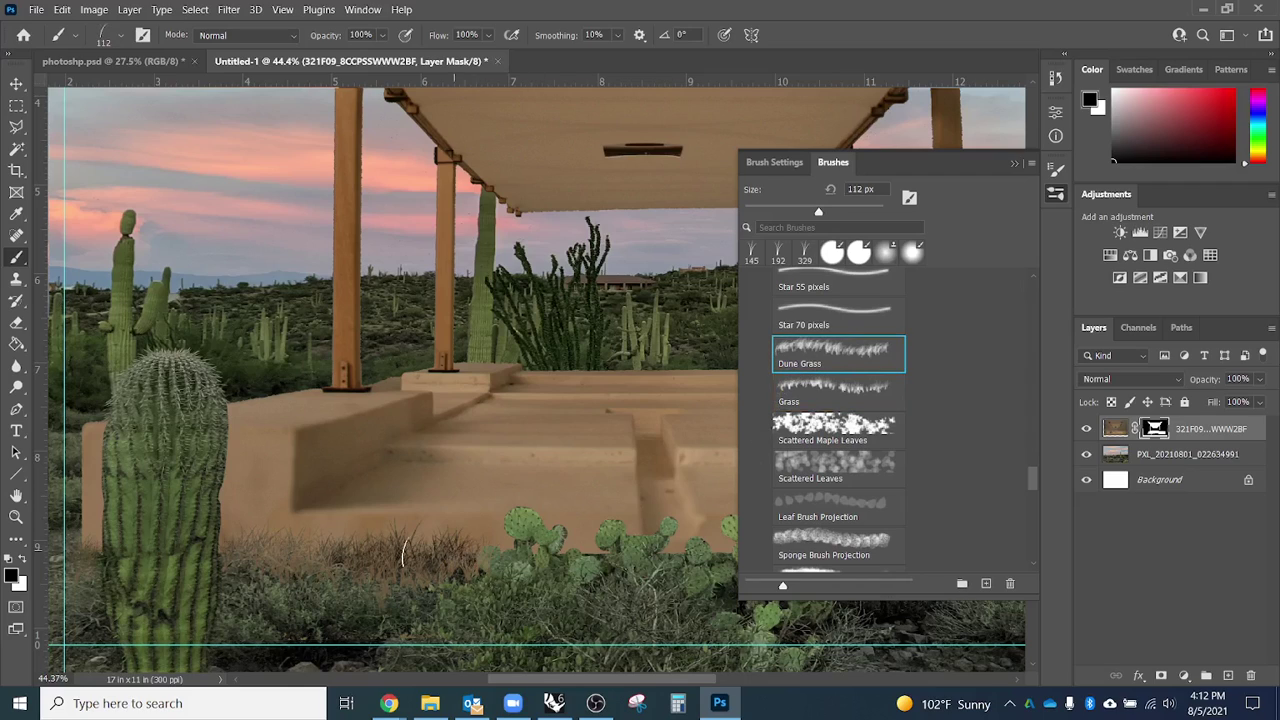
left_click_drag(405, 553, 432, 553)
Paint 134 px Grass brush strokes on the mask along the base of the platform's right half, from the prickly pears to its corner.
scroll(296, 558, "down", 1)
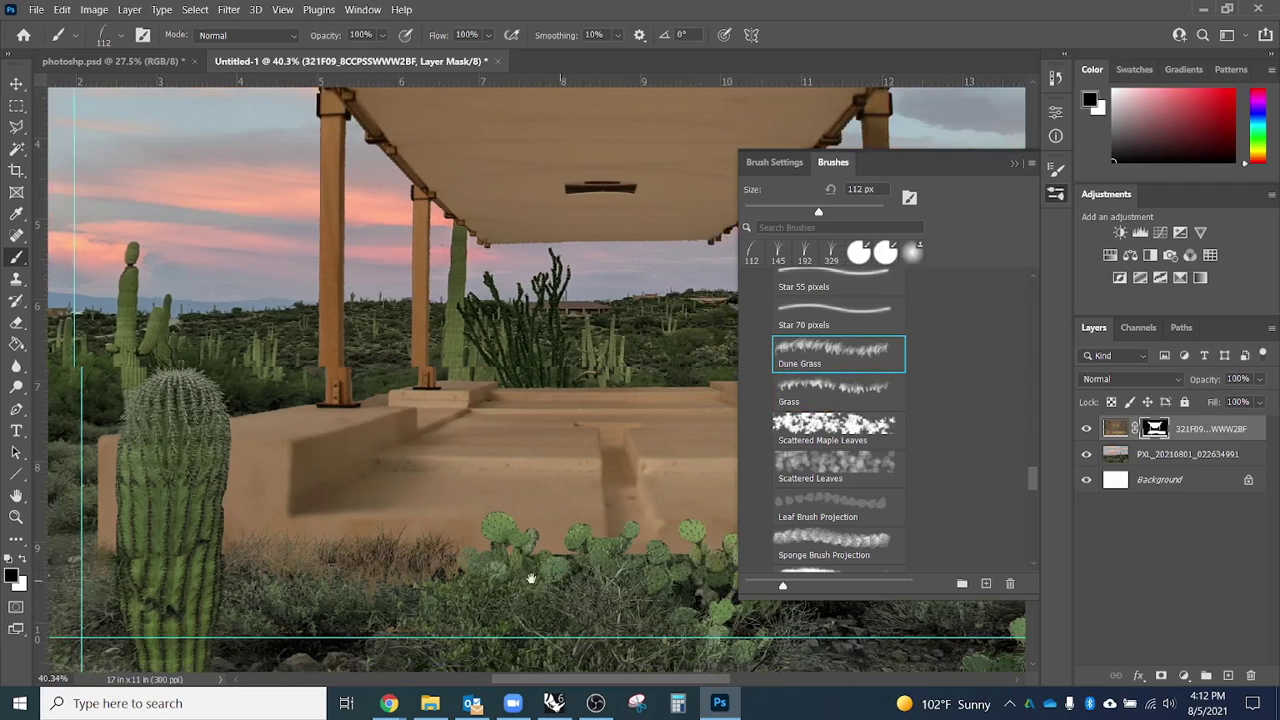
scroll(531, 578, "right", 3)
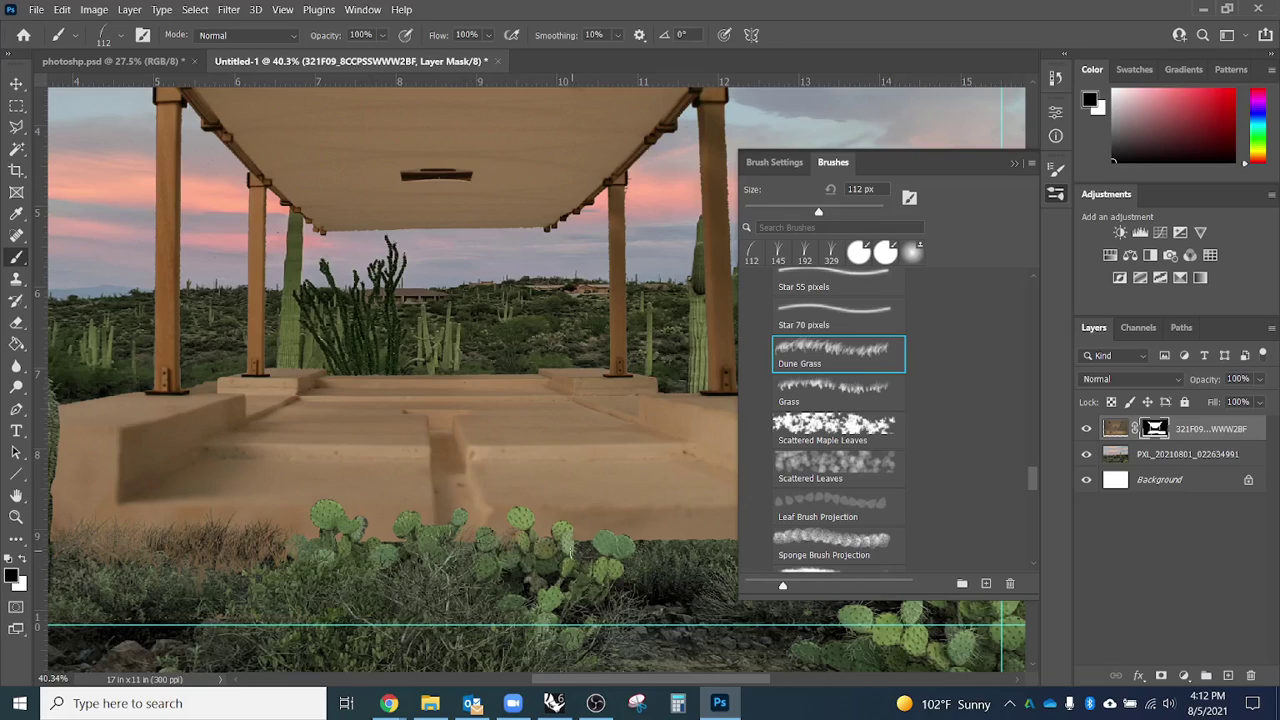
scroll(617, 563, "right", 4)
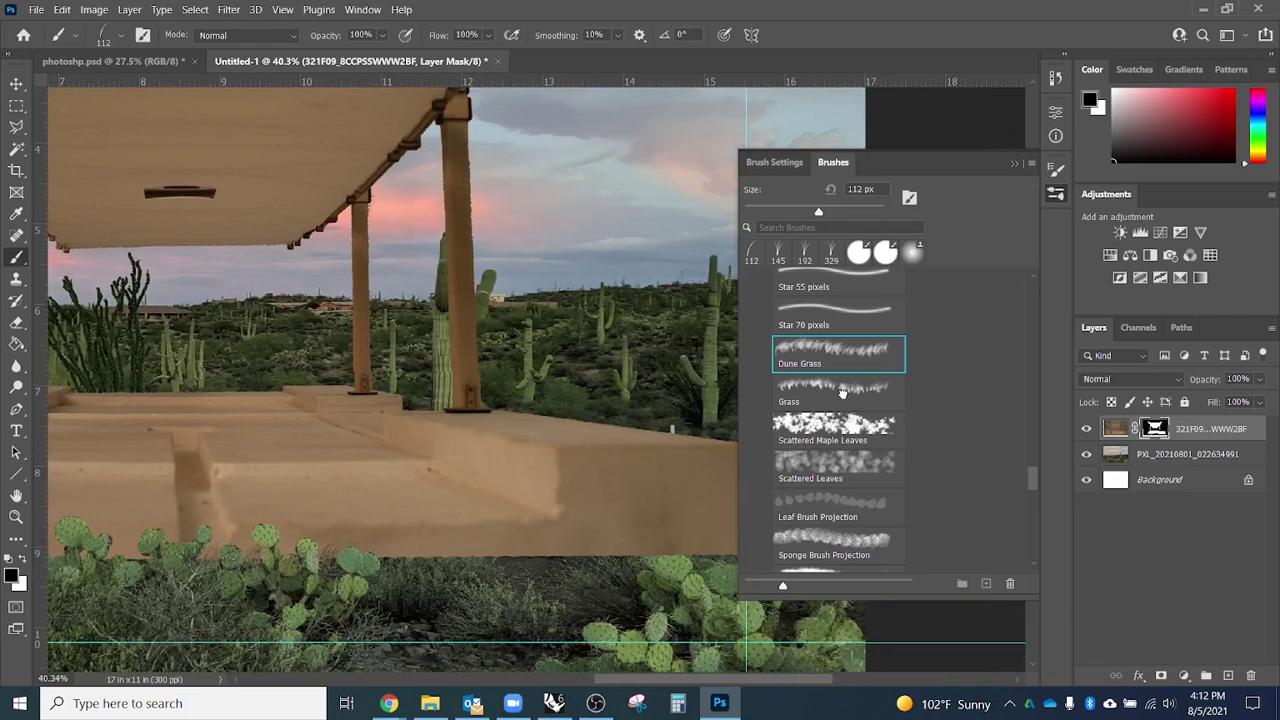
left_click(842, 393)
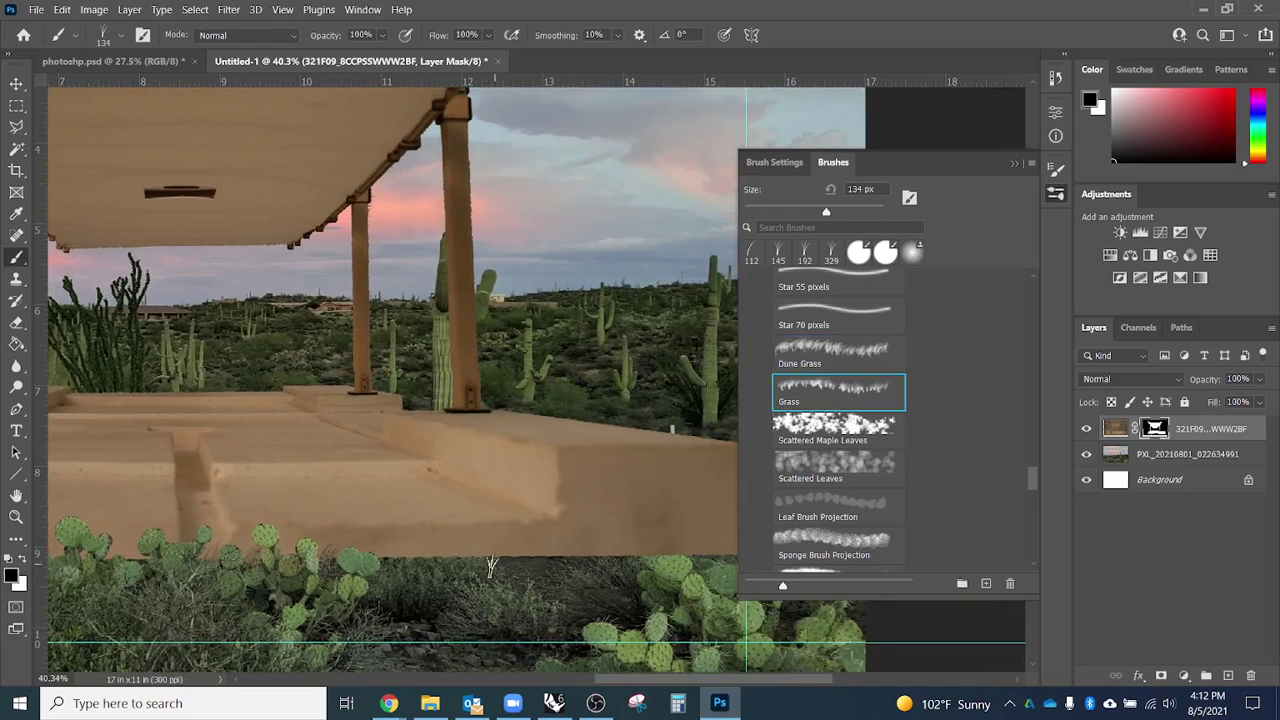
mouse_move(399, 562)
left_mouse_down()
mouse_move(614, 562)
mouse_move(381, 558)
mouse_move(607, 555)
mouse_move(629, 575)
mouse_move(419, 558)
left_mouse_up()
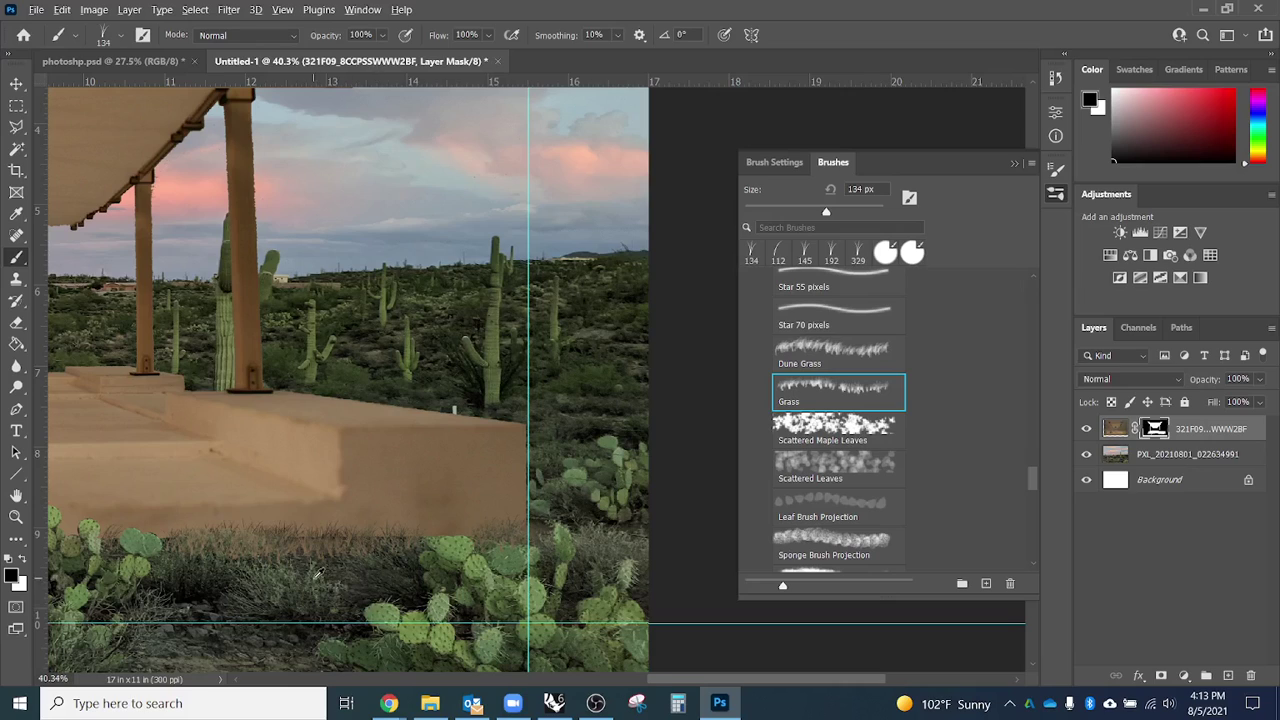
Switch the brush to the Soft Round preset from the General Brushes group.
scroll(316, 573, "up", 3)
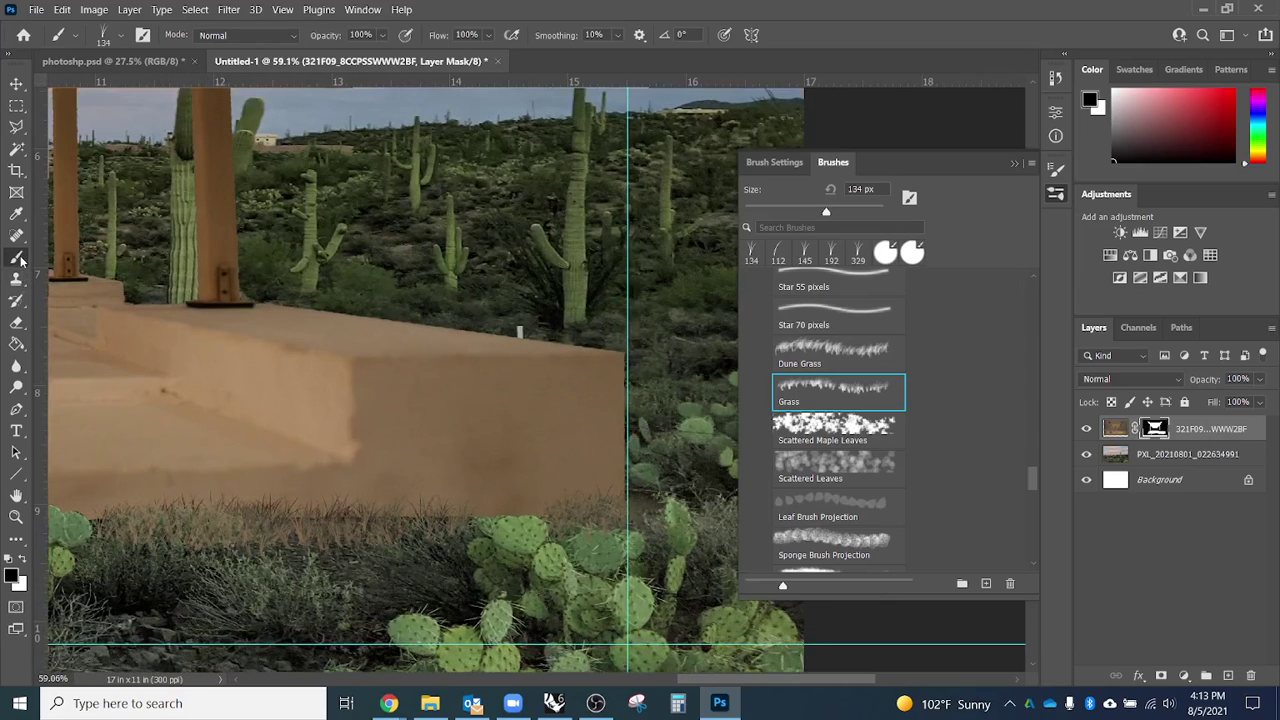
left_click(123, 37)
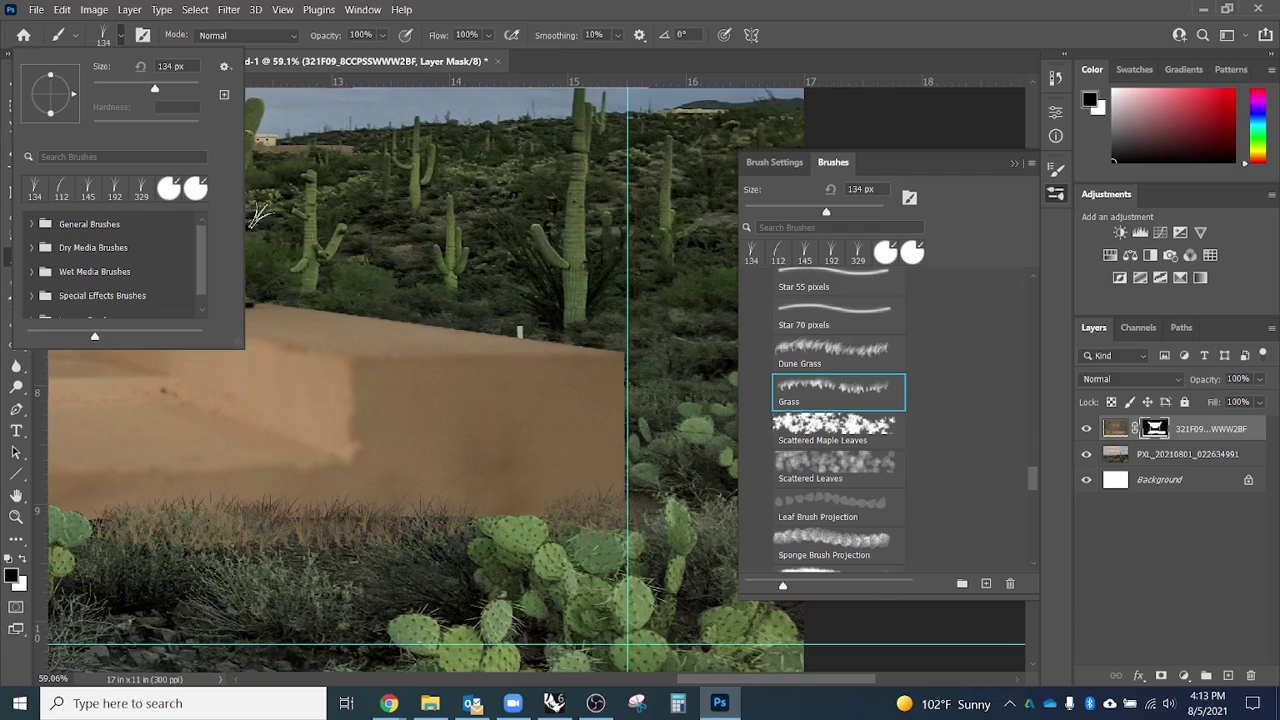
left_click_drag(1034, 491, 1030, 289)
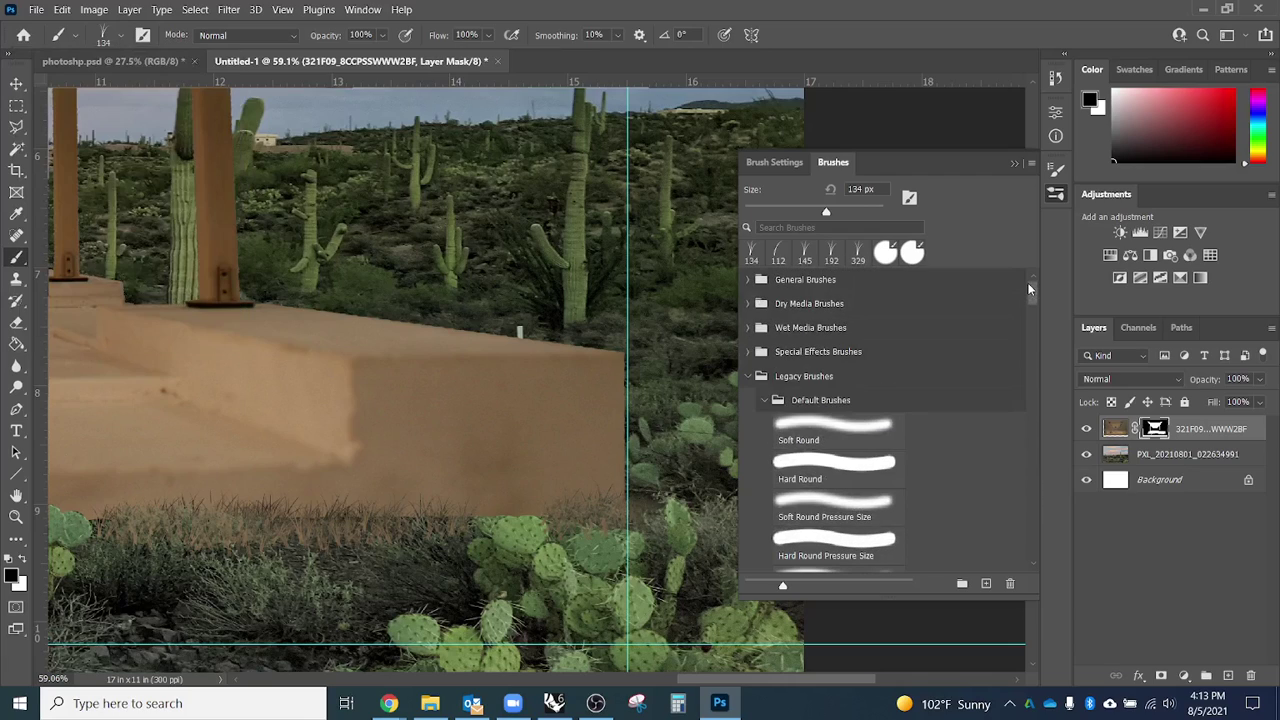
left_click(62, 42)
left_click(121, 38)
left_click(121, 38)
left_click(774, 162)
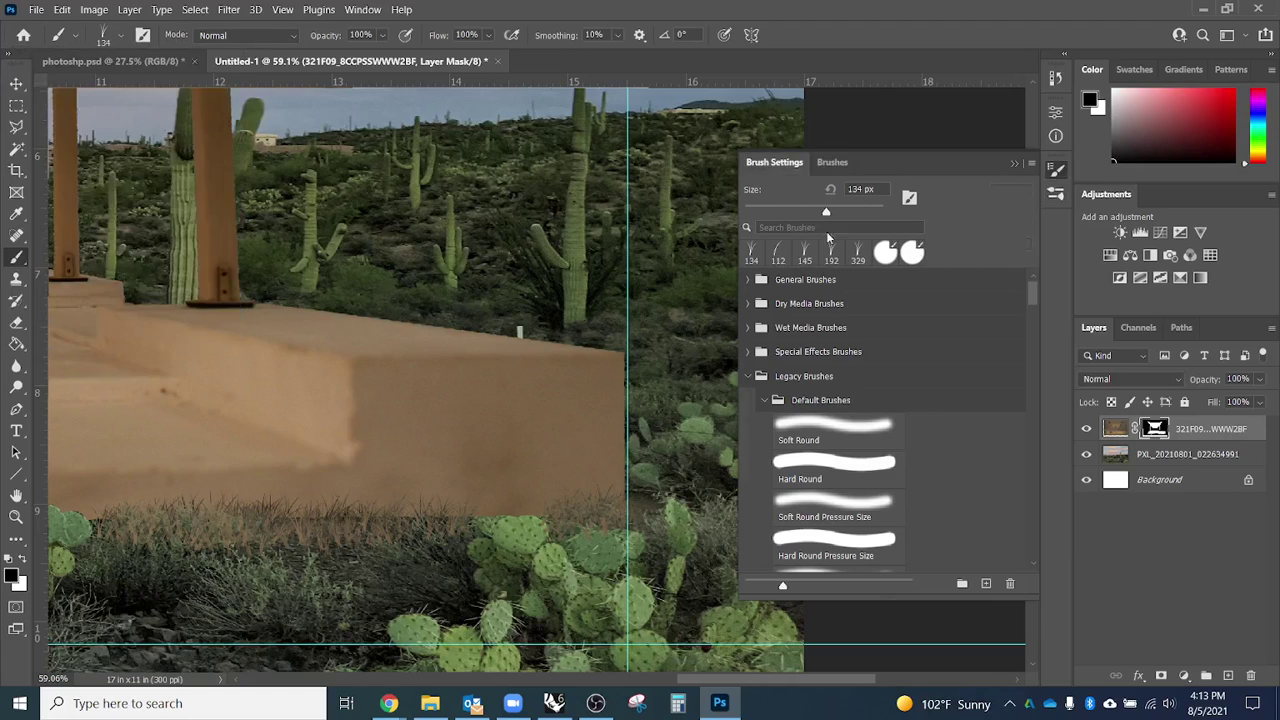
left_click(830, 163)
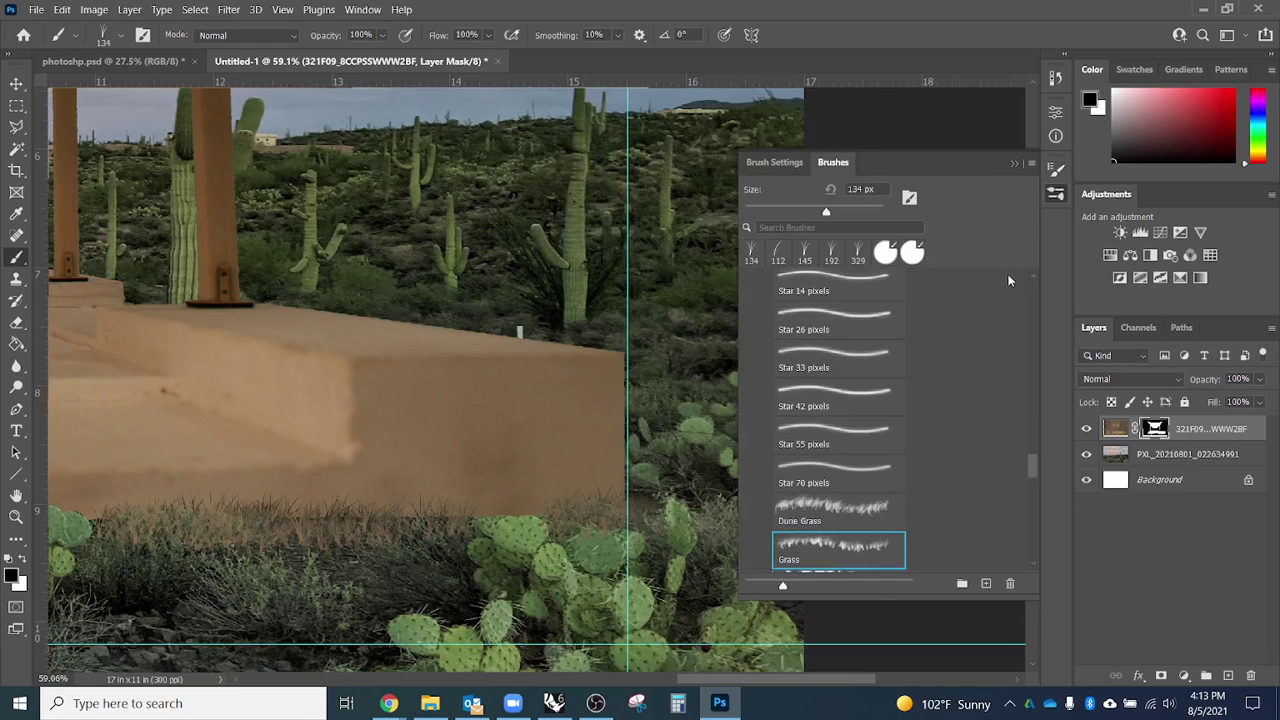
left_click_drag(1036, 466, 1034, 292)
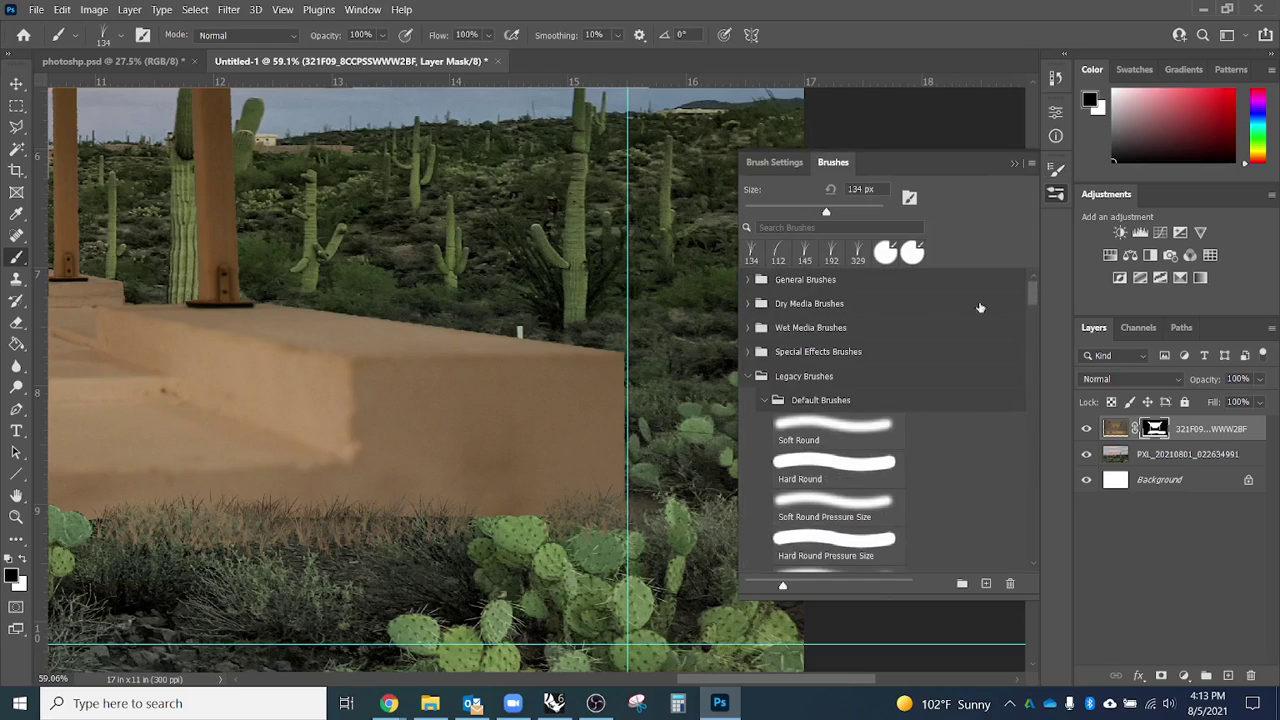
left_click(761, 280)
left_click(817, 318)
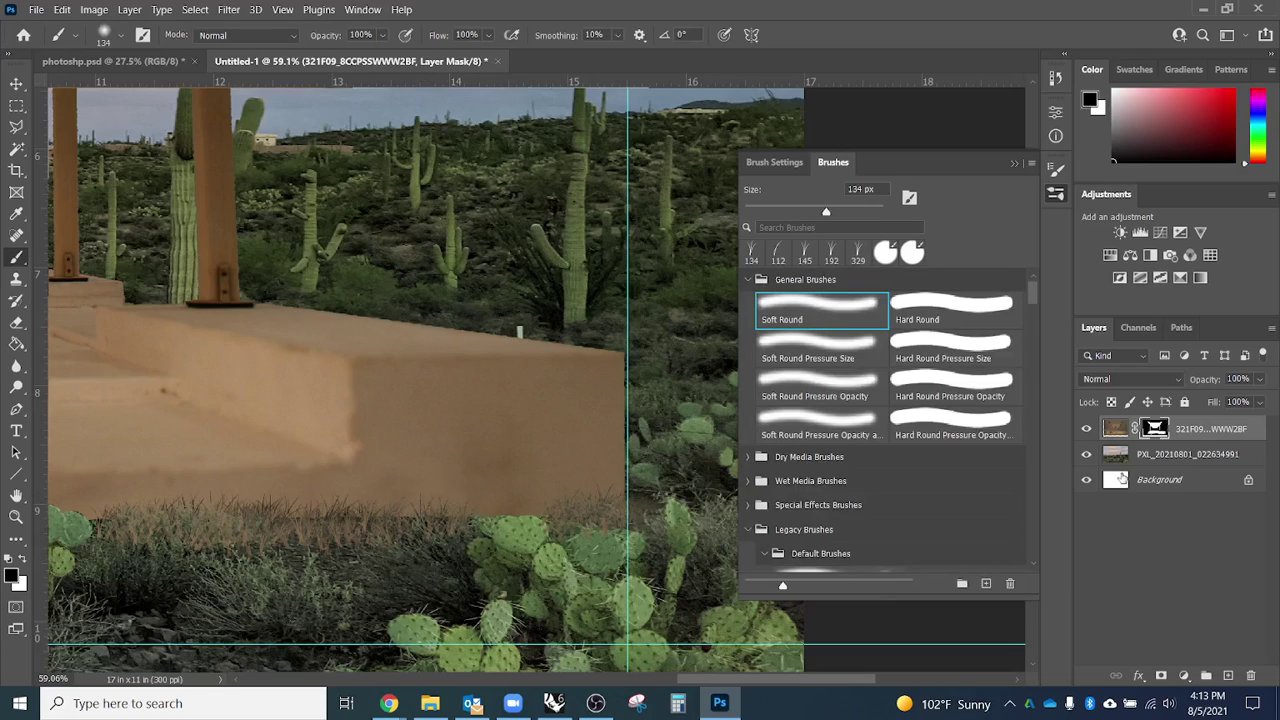
Show the ramada layer's mask alone and paint black with the soft brush at 83 px over the grass roots below the platform's right half.
left_click(1155, 428, "alt")
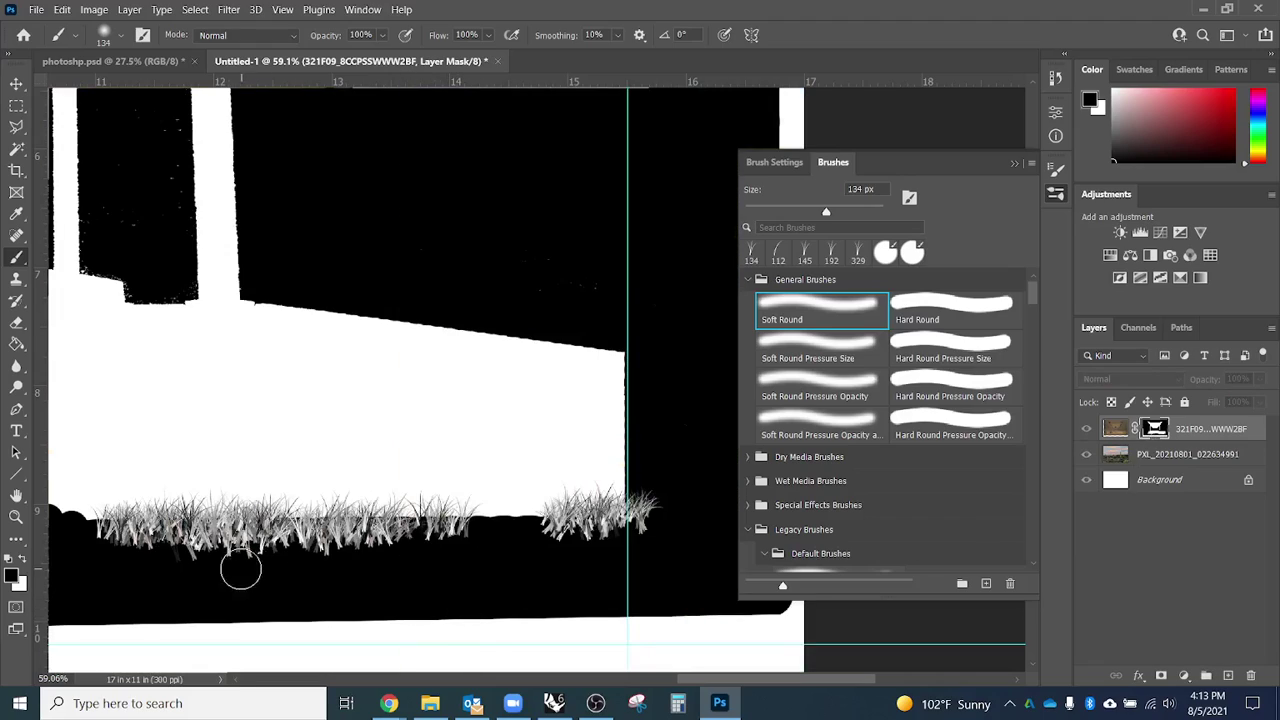
left_click(10, 577)
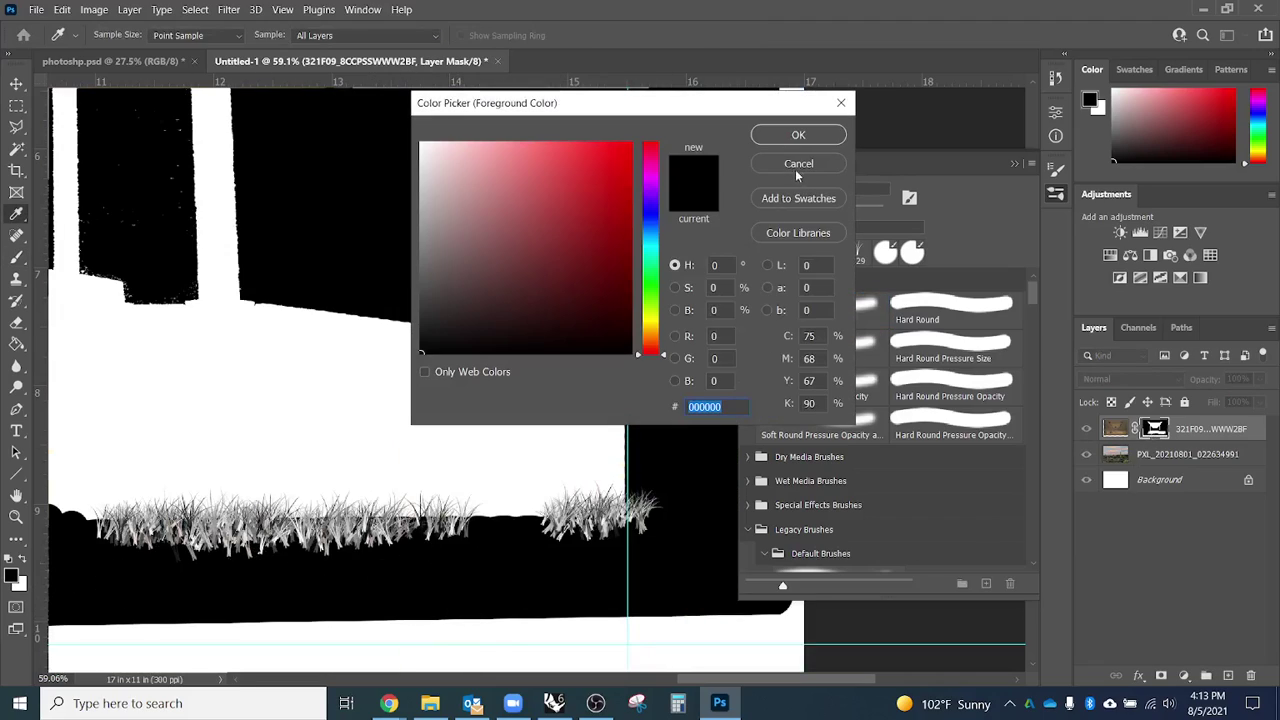
left_click(797, 165)
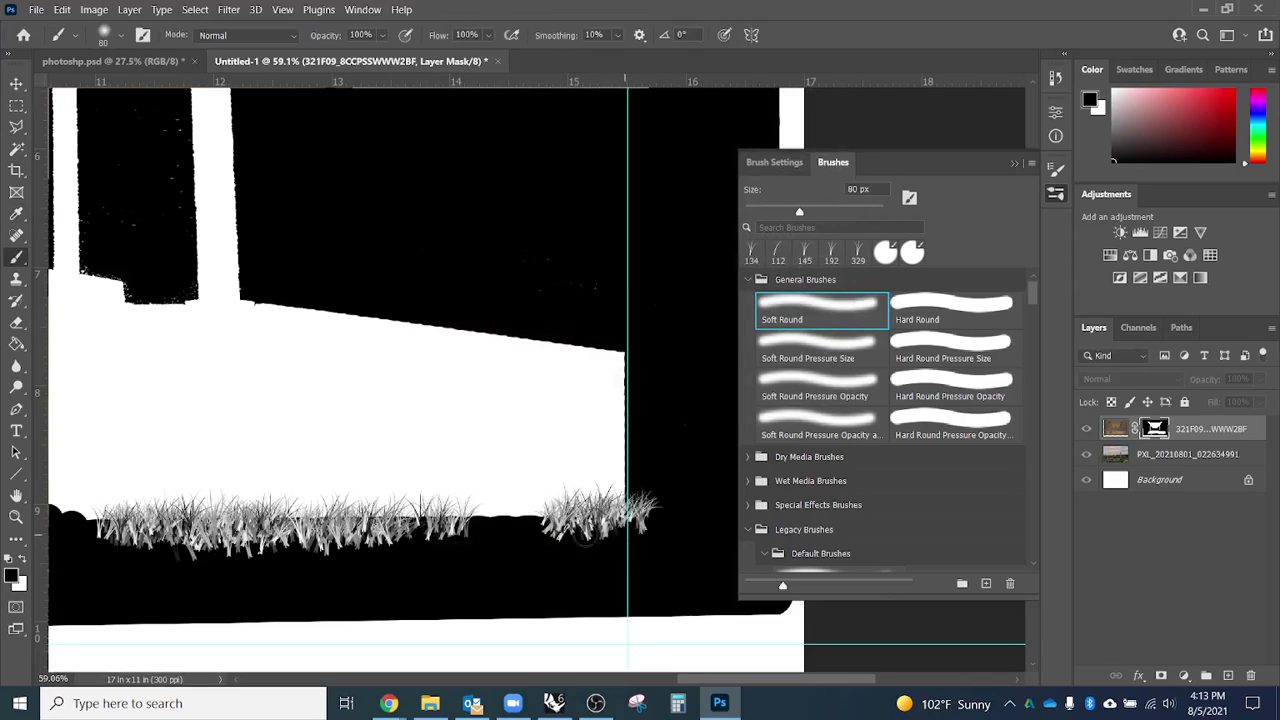
left_click_drag(571, 543, 580, 543)
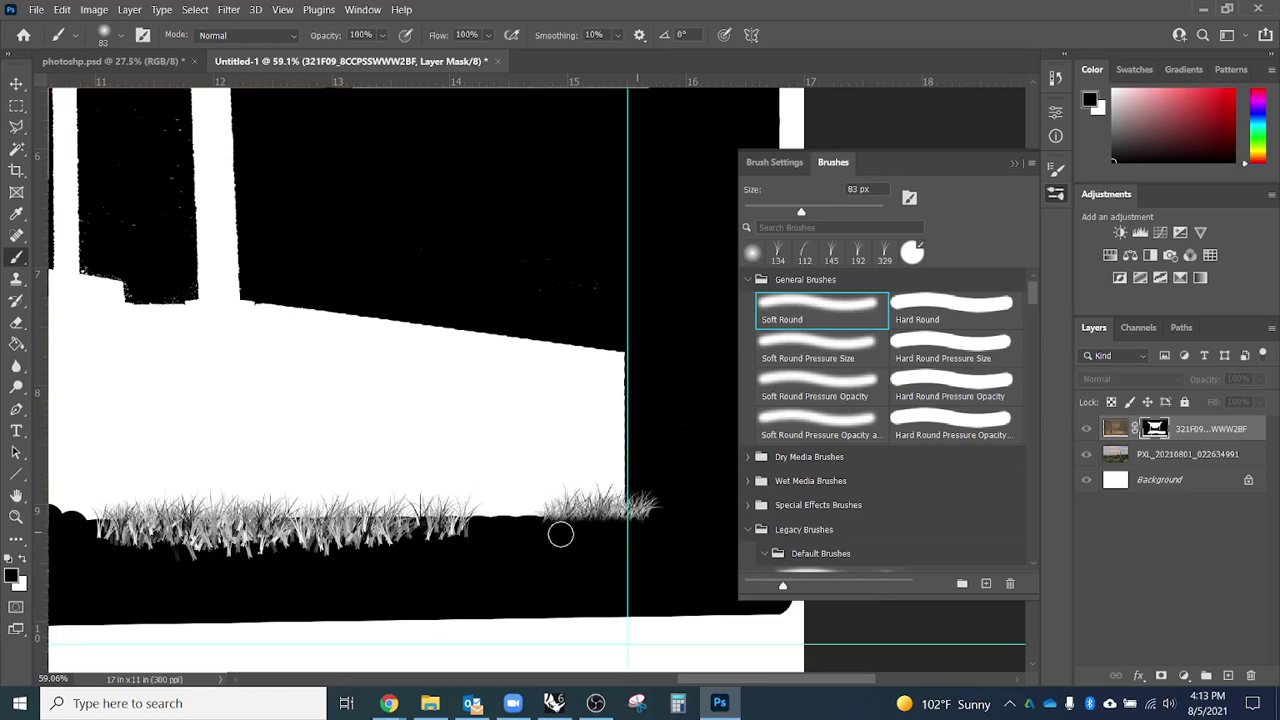
mouse_move(560, 534)
left_mouse_down()
mouse_move(136, 552)
mouse_move(191, 557)
mouse_move(78, 544)
mouse_move(476, 533)
mouse_move(420, 527)
left_mouse_up()
Harden the 83 px brush and paint black under the base edge to remove the remaining grass roots and stray blades around the prickly pears.
right_click(437, 543, "alt")
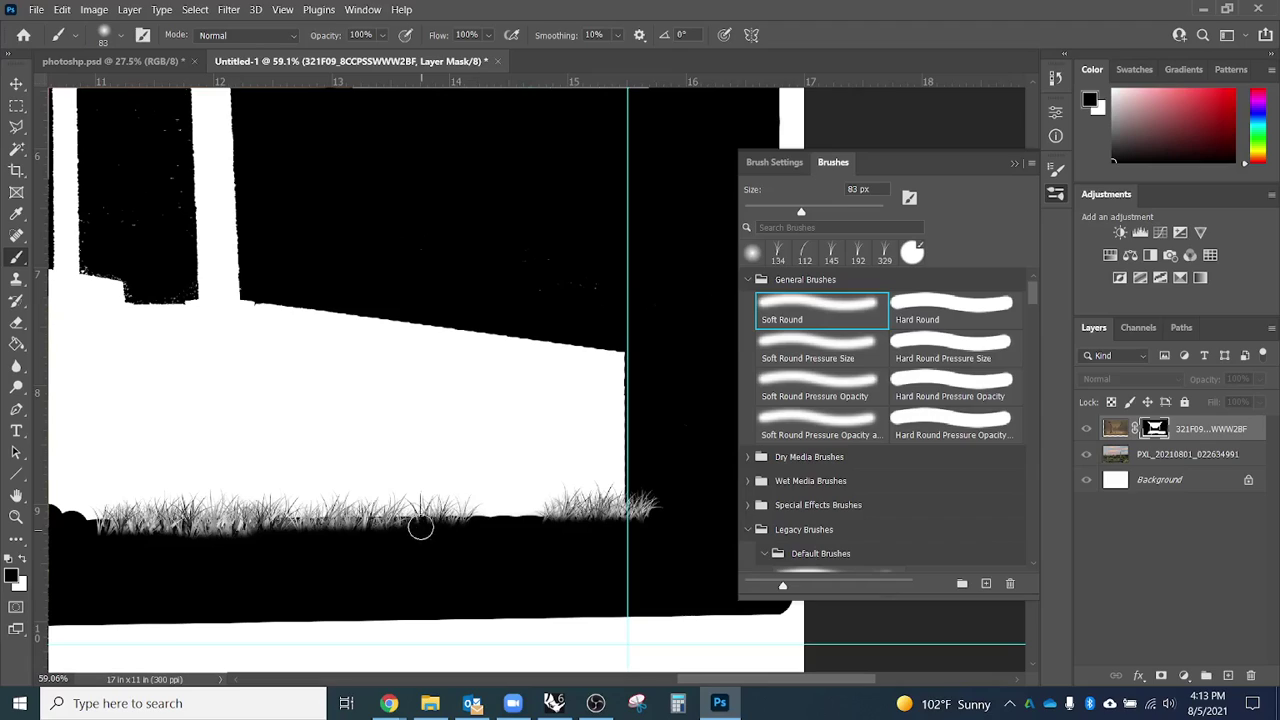
right_click(442, 450, "alt")
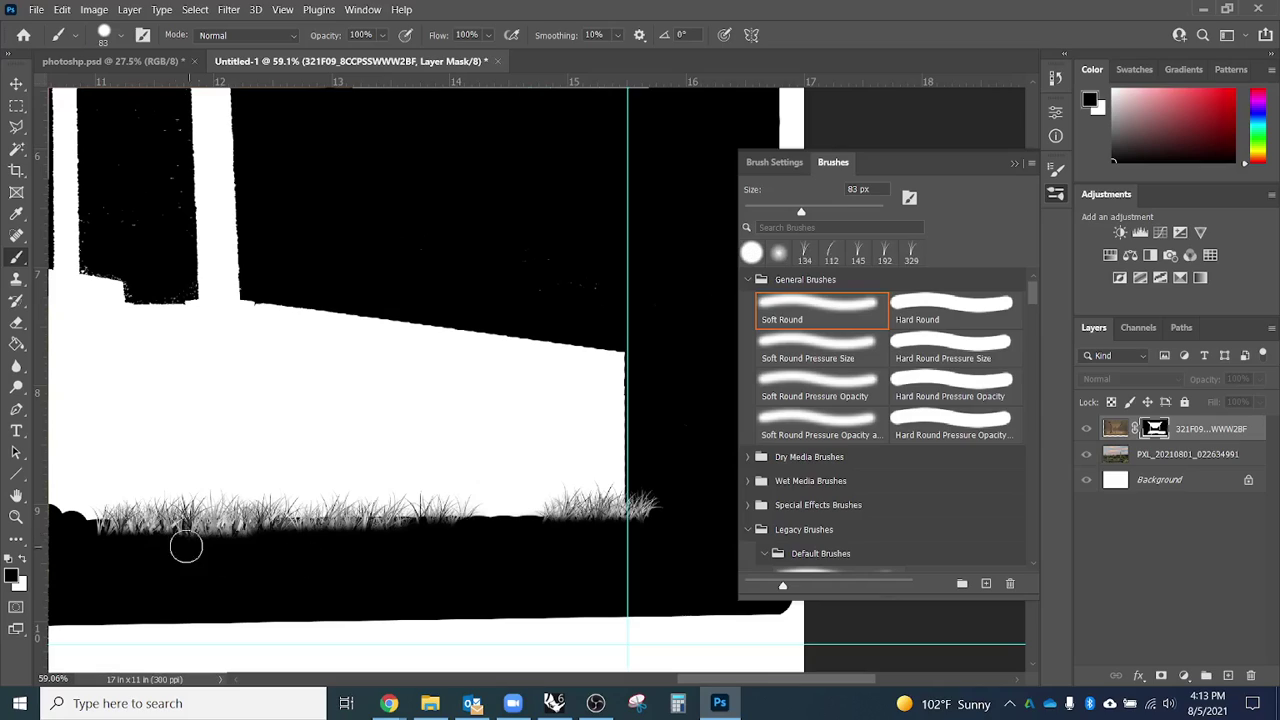
left_click(103, 538, "shift")
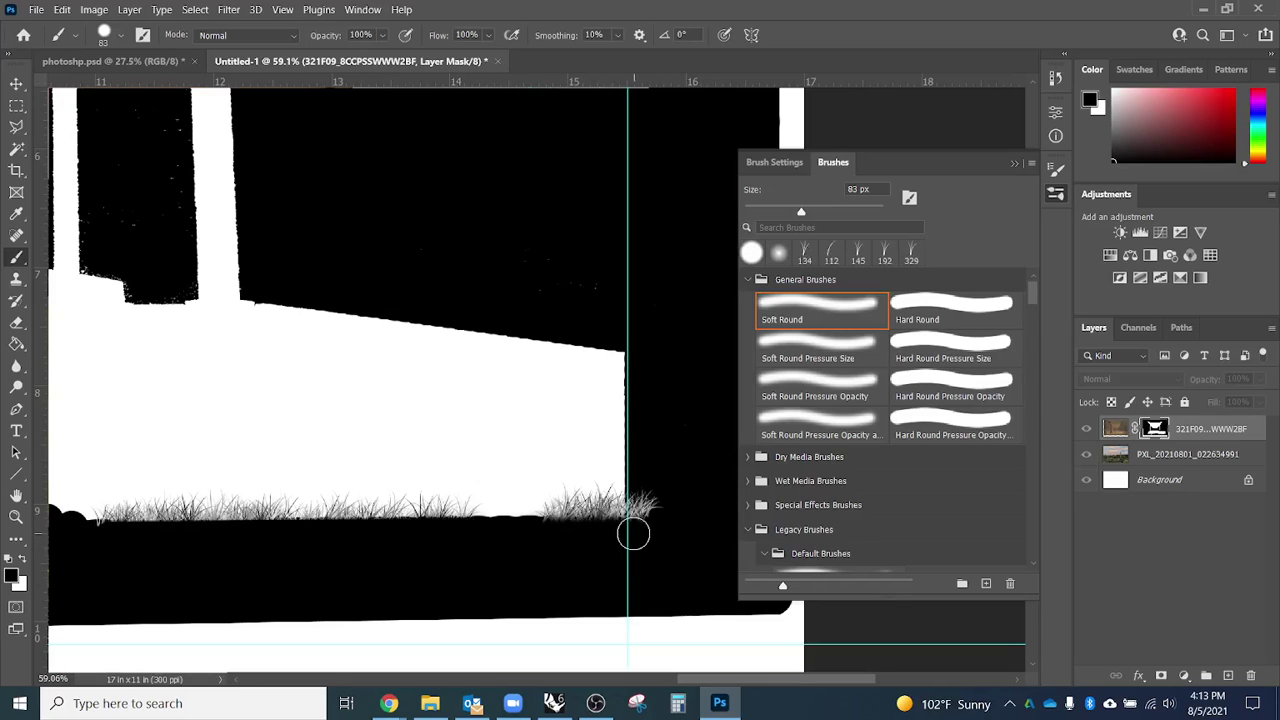
left_click_drag(257, 527, 585, 500)
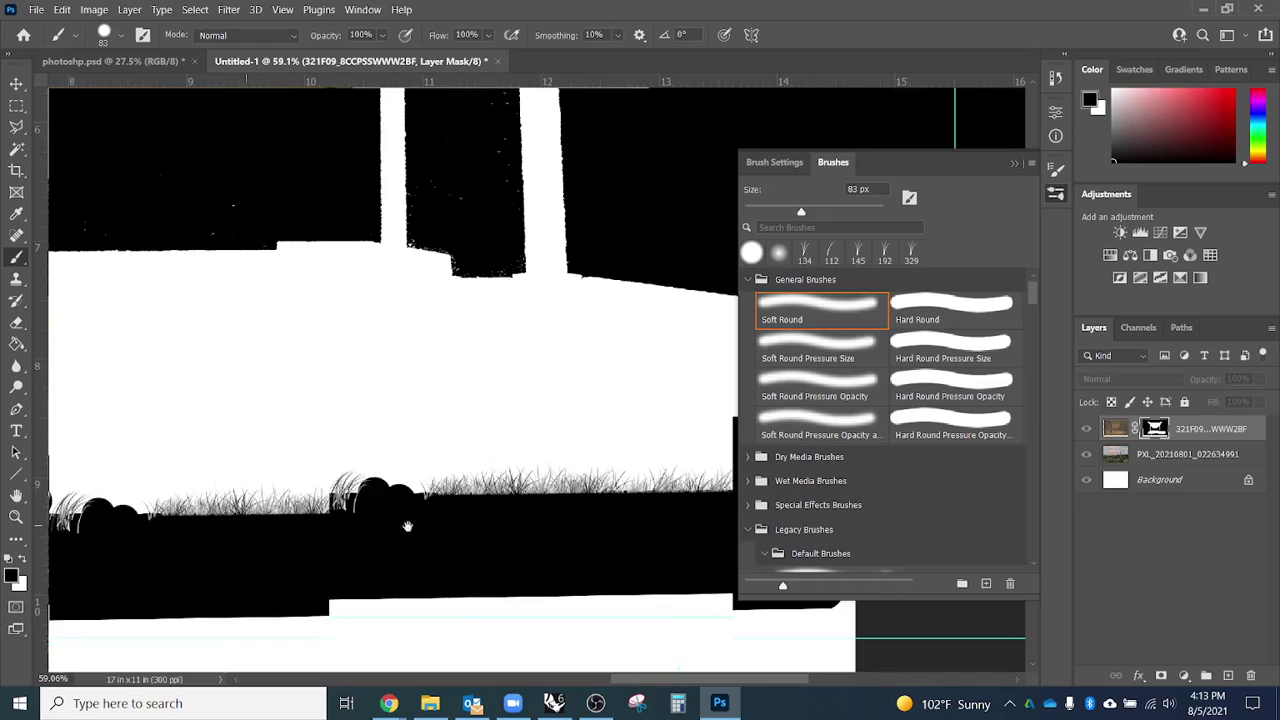
left_click_drag(407, 526, 597, 528)
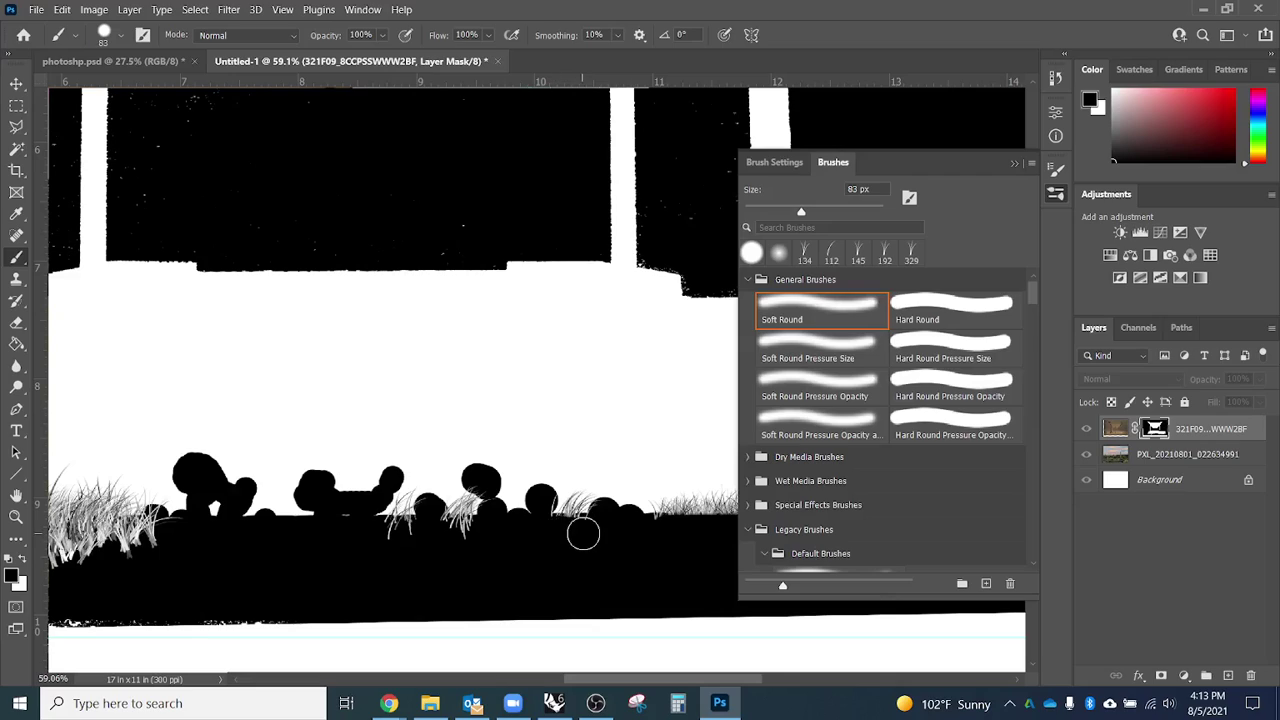
mouse_move(584, 534)
left_mouse_down()
mouse_move(279, 538)
mouse_move(655, 553)
left_mouse_up()
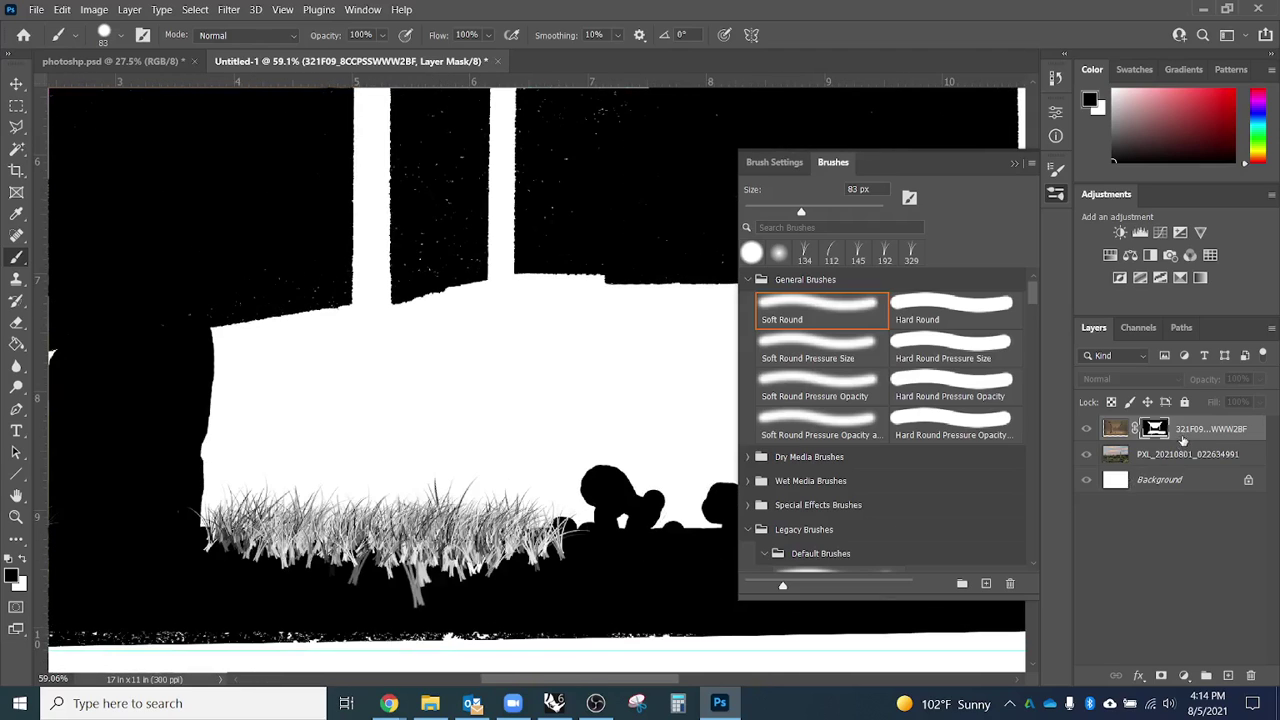
Restore the image view and paint out the grass roots below the platform beside the barrel cactus with a soft black brush at 158 px.
key("ctrl+2")
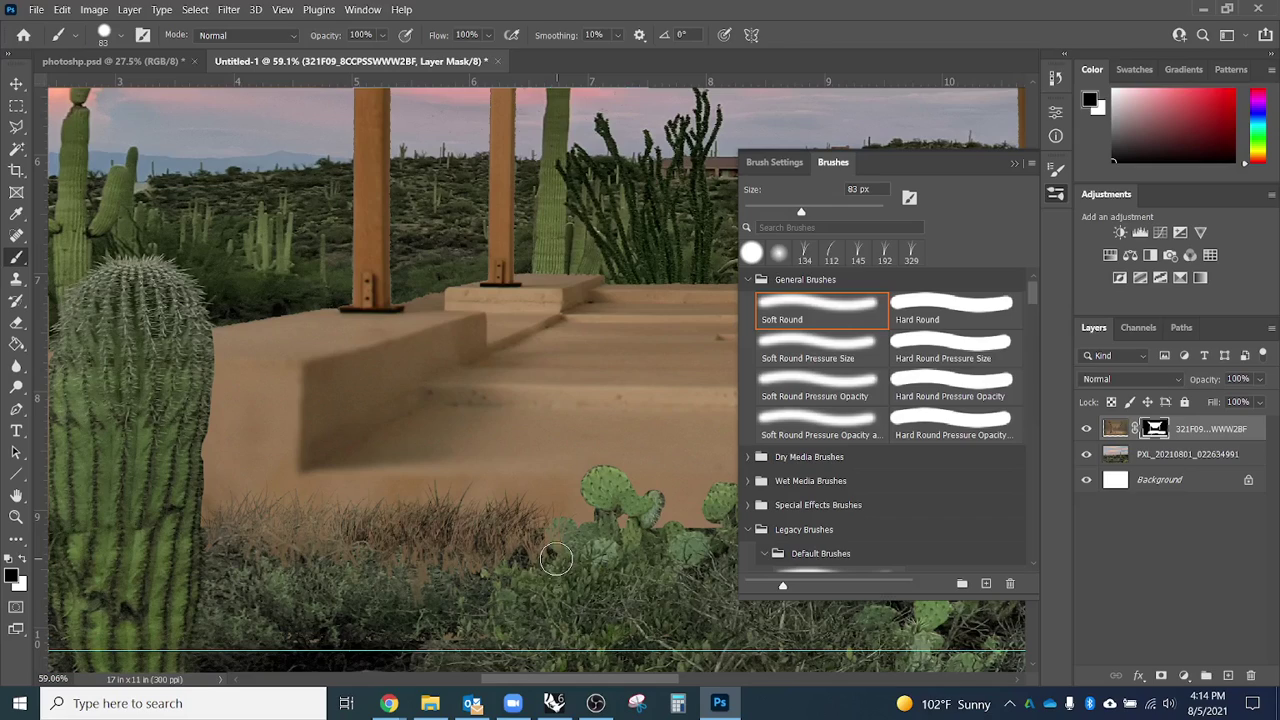
left_click_drag(558, 545, 327, 562)
left_click_drag(437, 543, 219, 540)
mouse_move(296, 583)
left_mouse_down()
mouse_move(299, 485)
mouse_move(383, 524)
left_mouse_up()
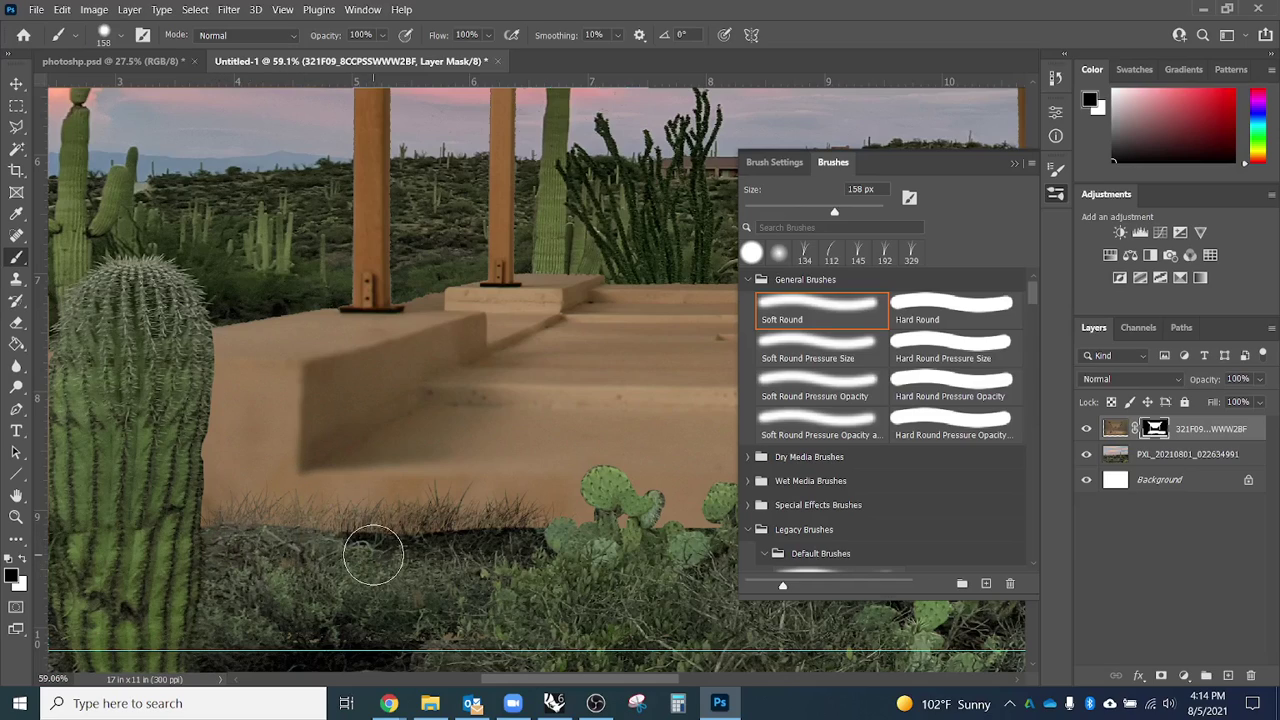
left_click_drag(320, 558, 222, 547)
mouse_move(391, 569)
left_mouse_down()
mouse_move(366, 551)
mouse_move(509, 543)
mouse_move(457, 553)
left_mouse_up()
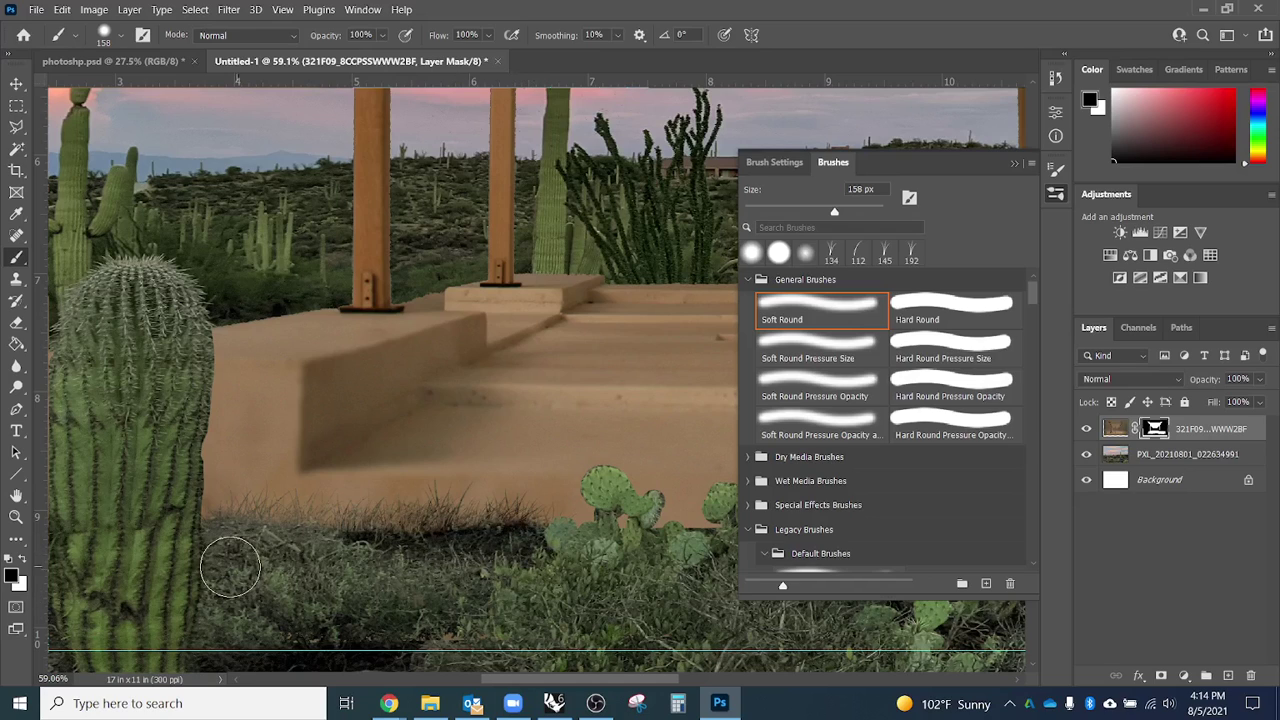
Inspect the ramada's masked base edge from the barrel cactus to the far prickly pears, including the whole composite.
scroll(245, 550, "down", 3)
scroll(348, 577, "down", 5)
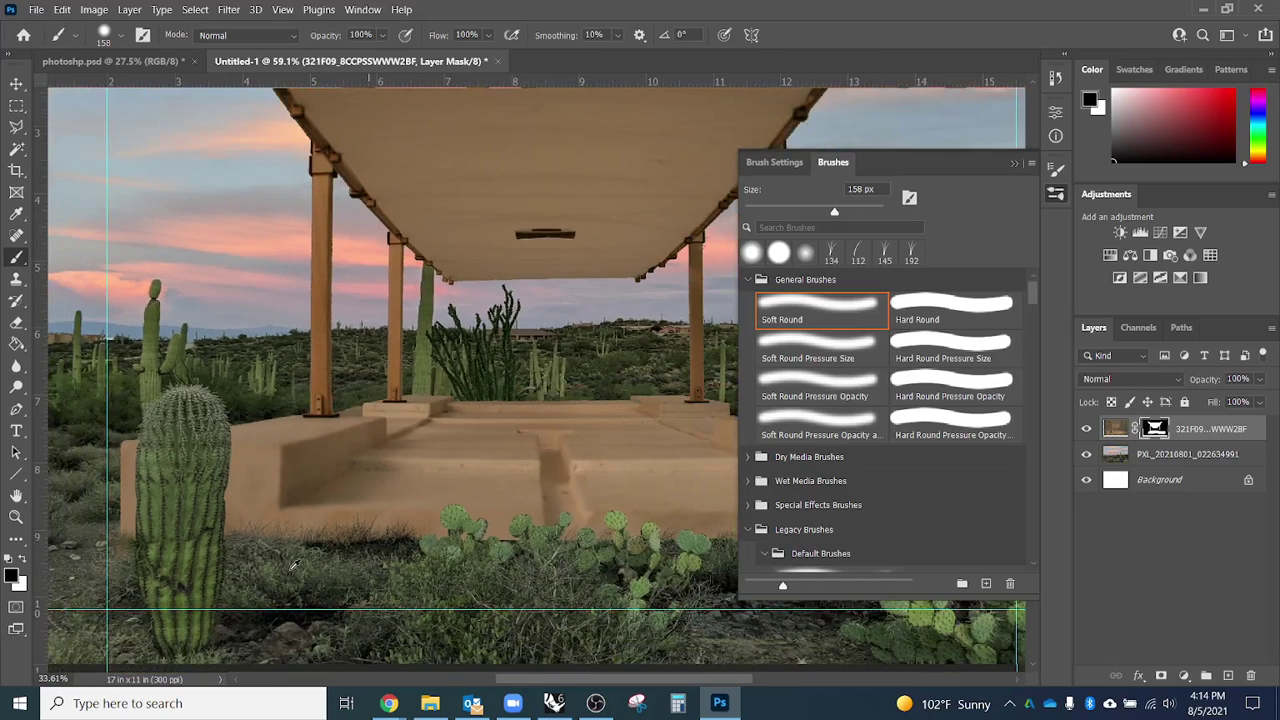
left_click_drag(609, 551, 398, 542)
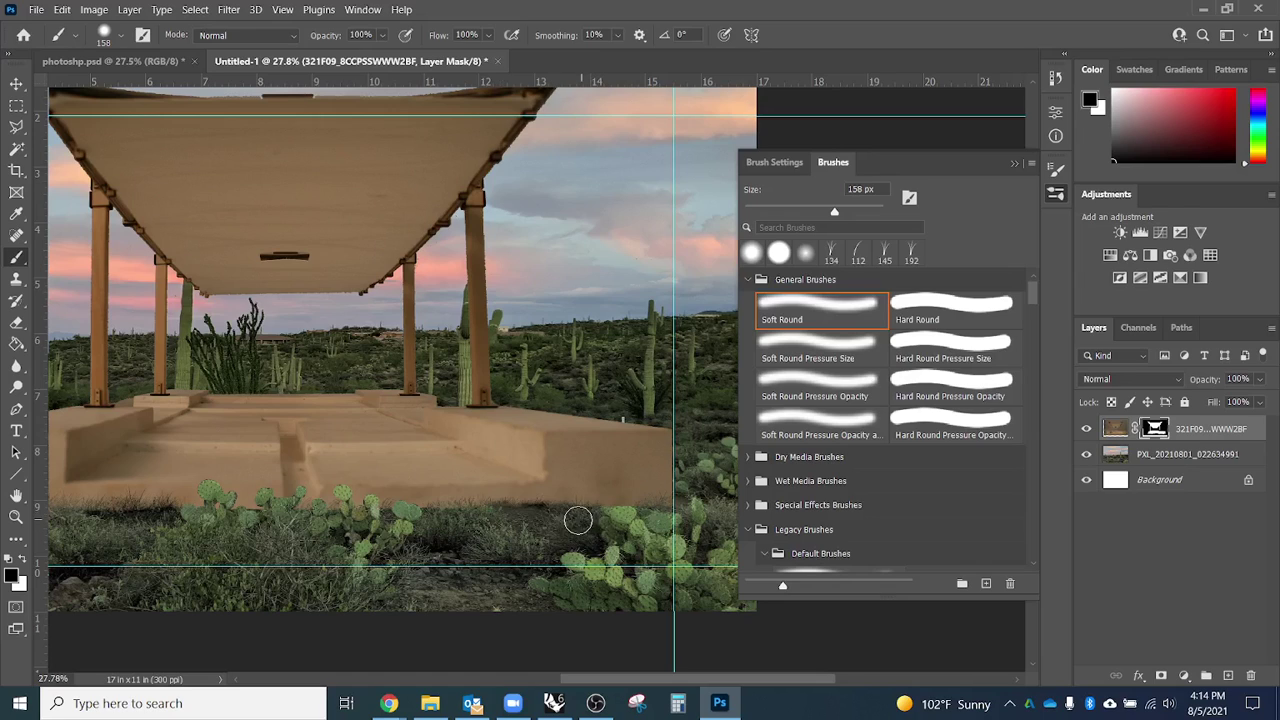
scroll(533, 535, "up", 1)
scroll(533, 535, "up", 5)
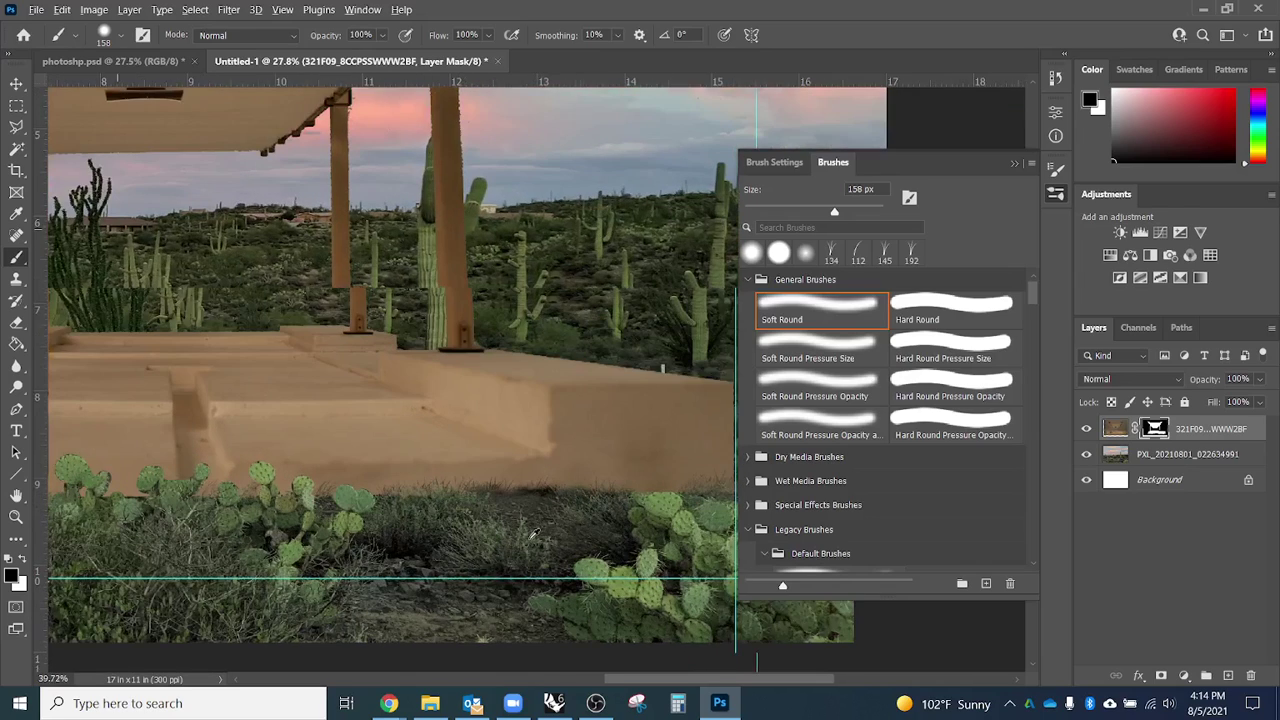
scroll(637, 549, "down", 5)
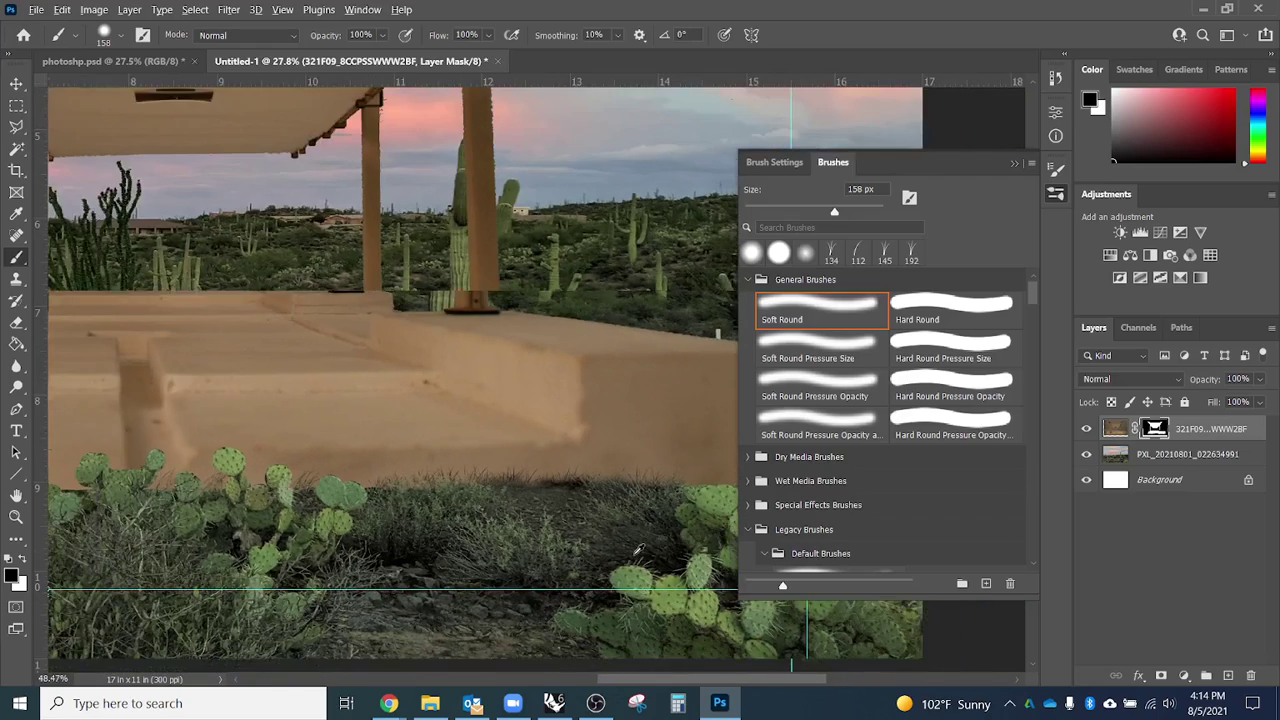
scroll(637, 549, "down", 2)
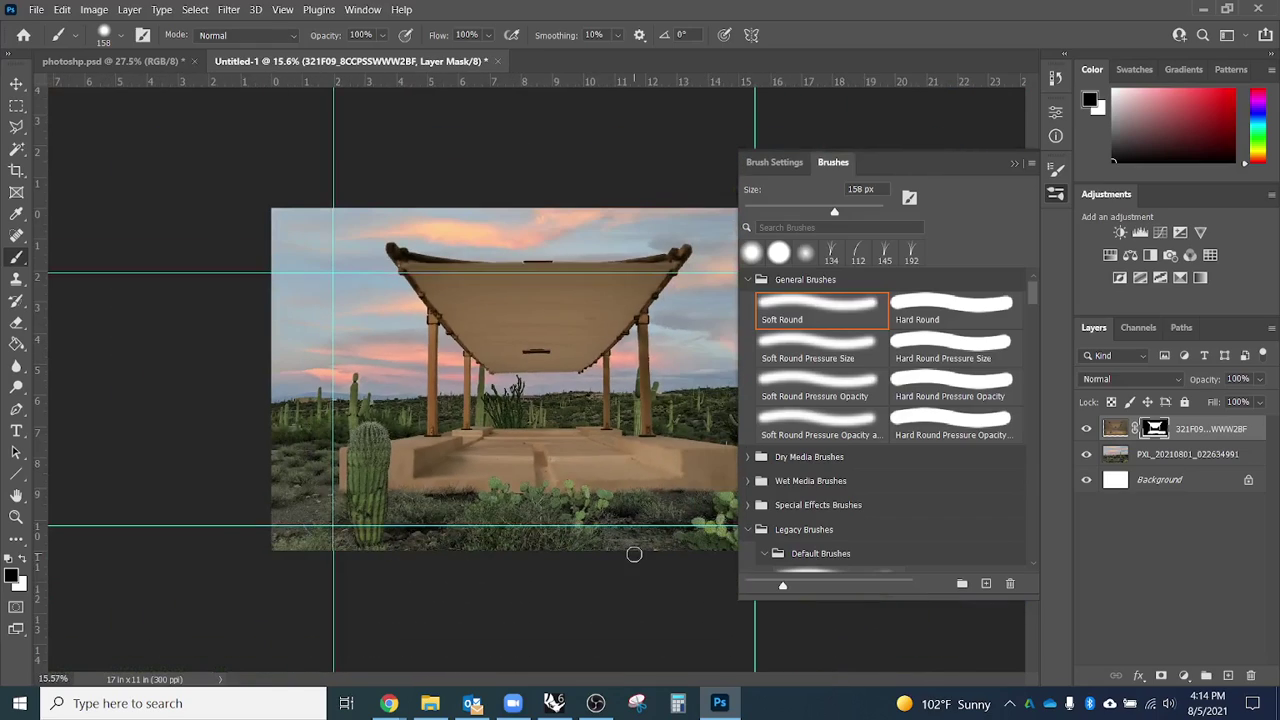
scroll(607, 506, "up", 1)
Put the brush presets away and add a Curves adjustment layer above the ramada image, raising the upper tones to brighten it.
key("v")
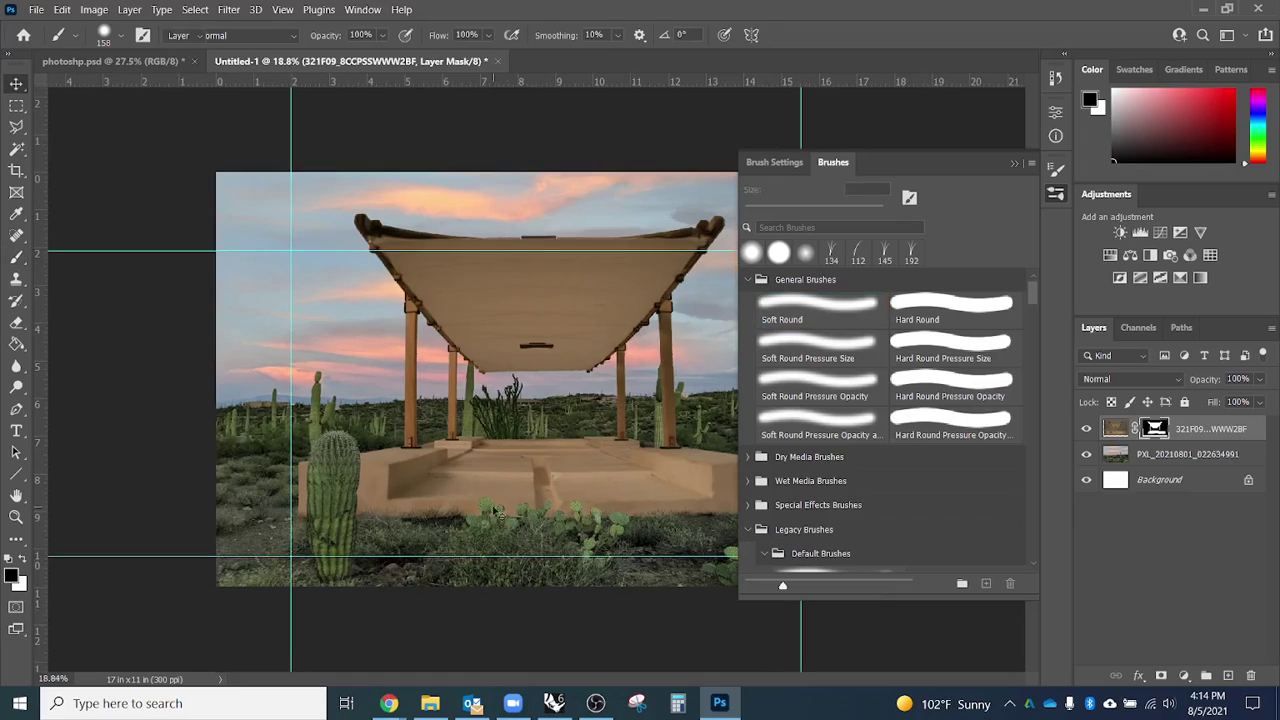
left_click(1016, 163)
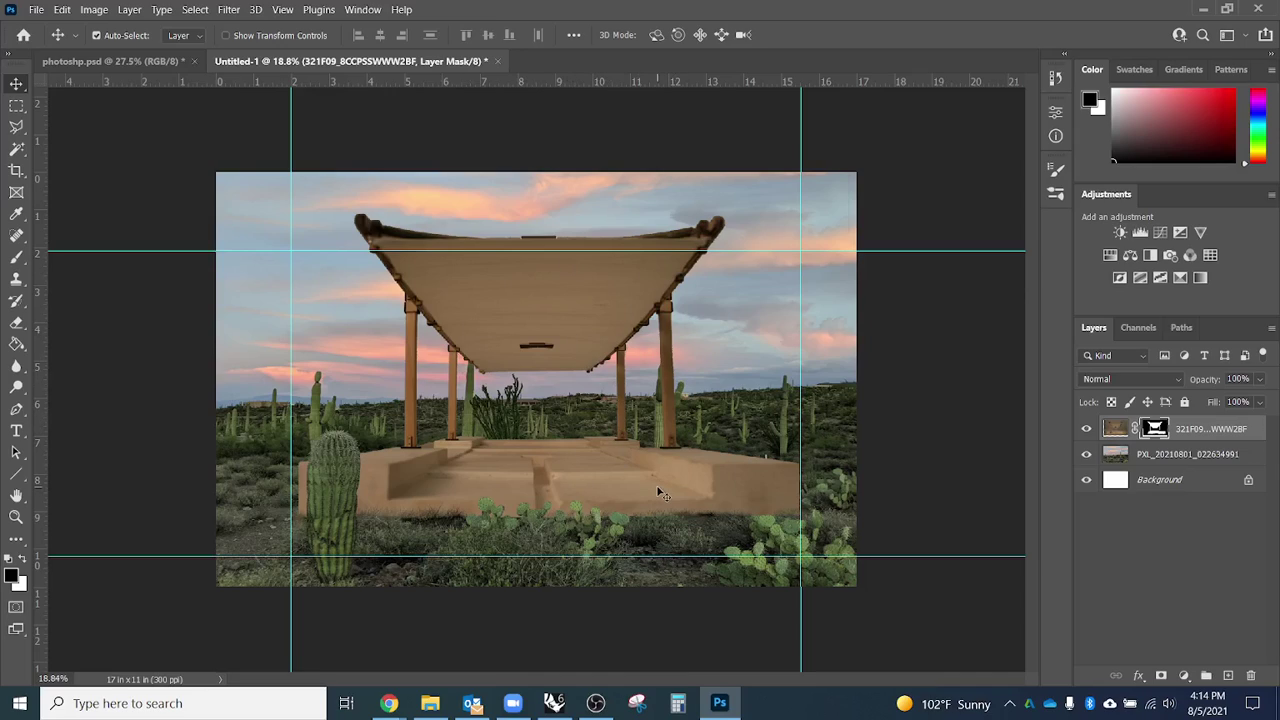
left_click(1116, 432)
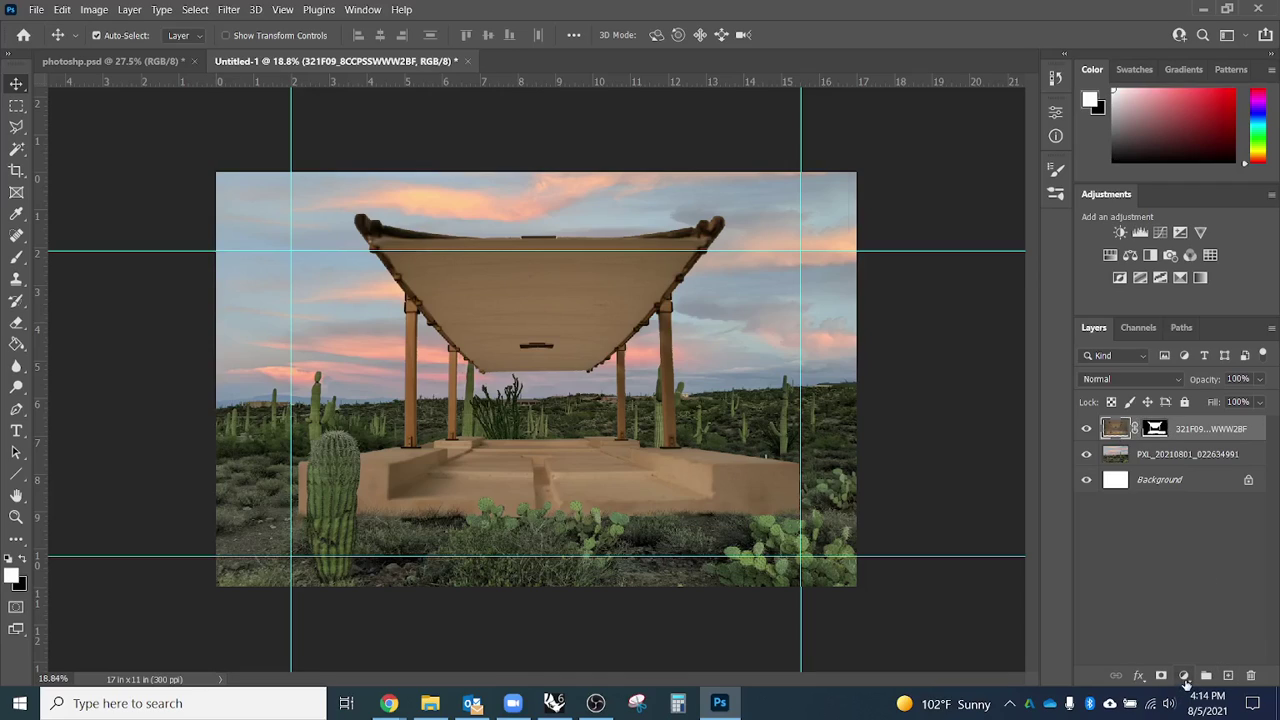
left_click(1184, 677)
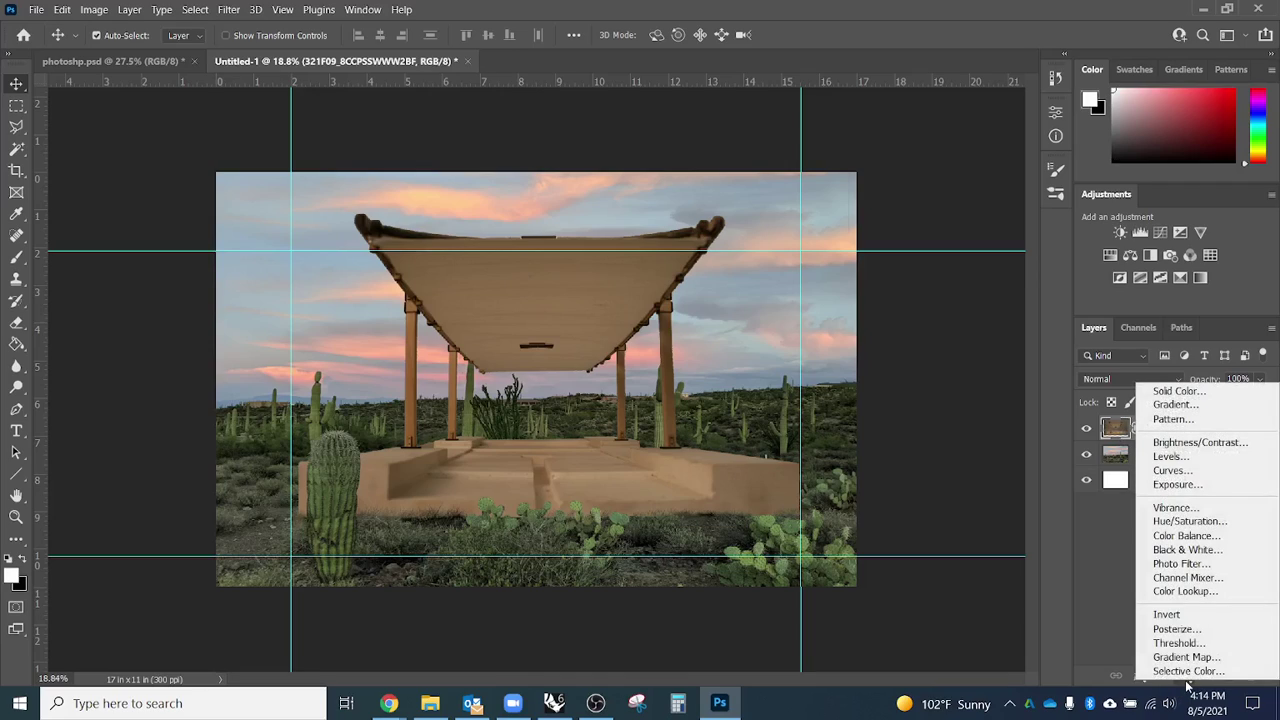
left_click(1178, 471)
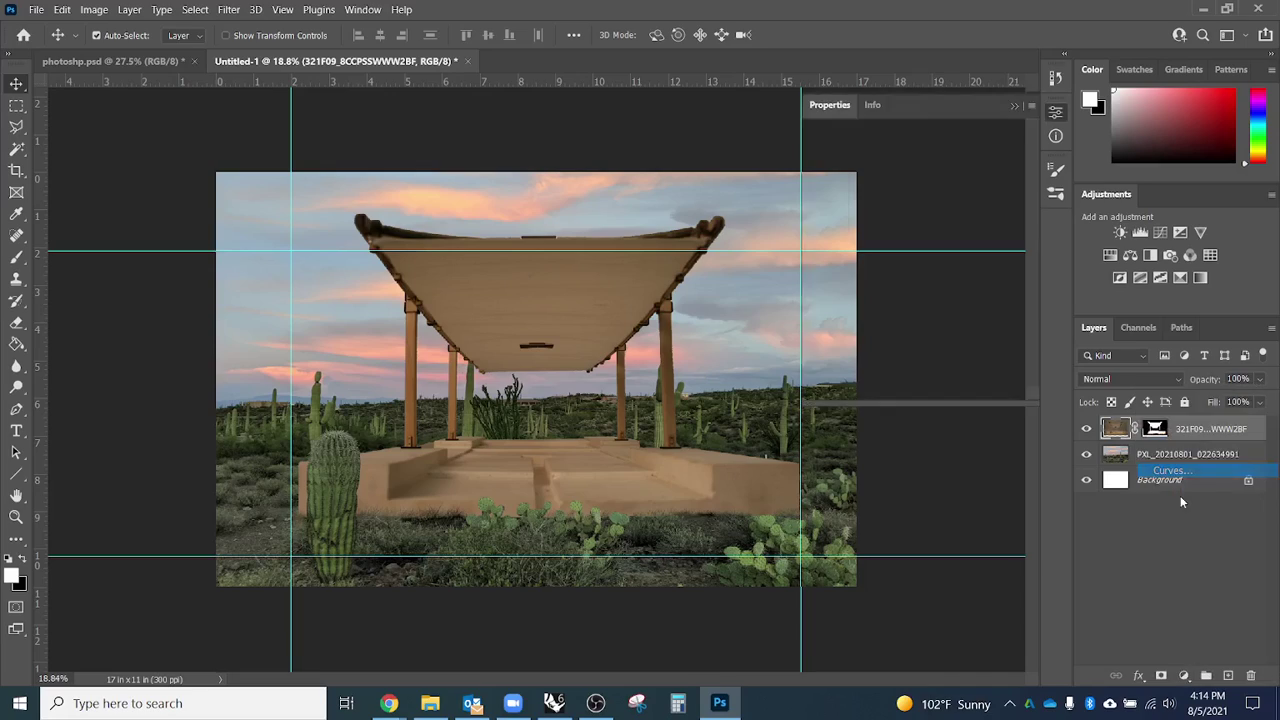
left_click_drag(970, 248, 960, 238)
left_click_drag(905, 292, 1146, 458)
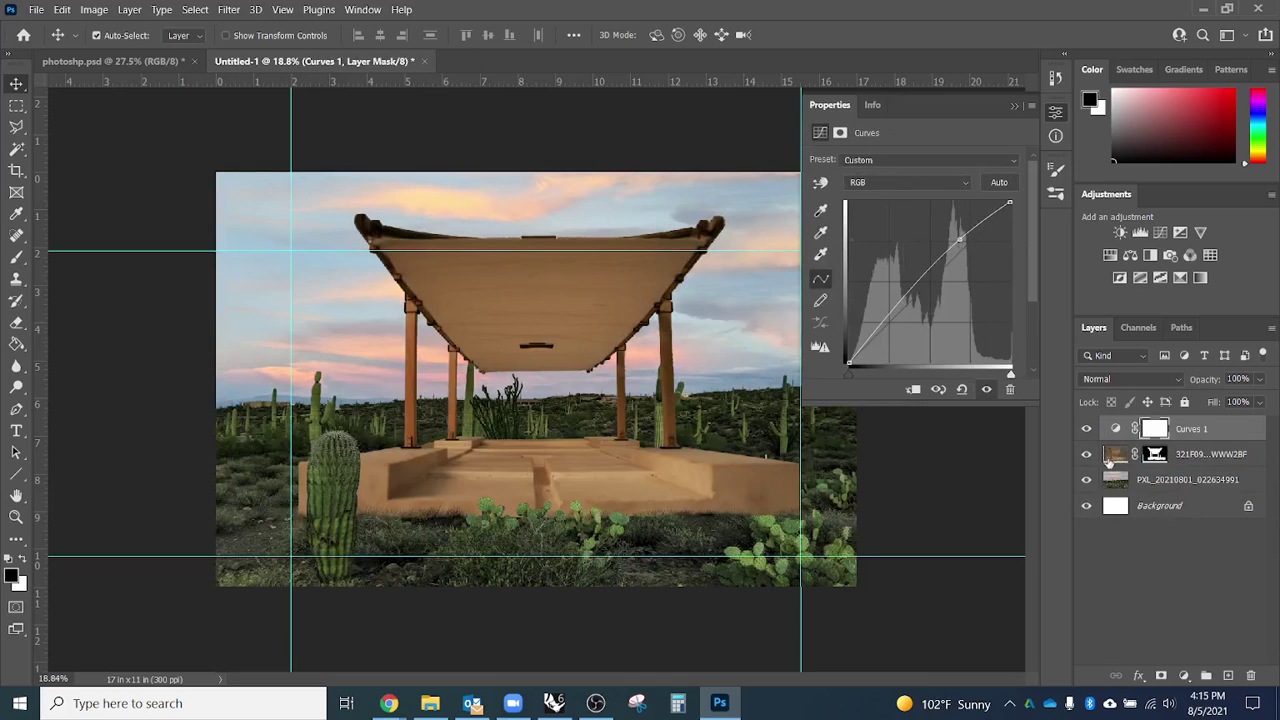
Clip the Curves adjustment to the ramada layer and shape a contrast curve with a lower-tone point and lifted highlights.
left_click(1204, 440, "alt")
left_click_drag(908, 296, 901, 311)
left_click_drag(960, 238, 956, 236)
left_click_drag(904, 310, 898, 307)
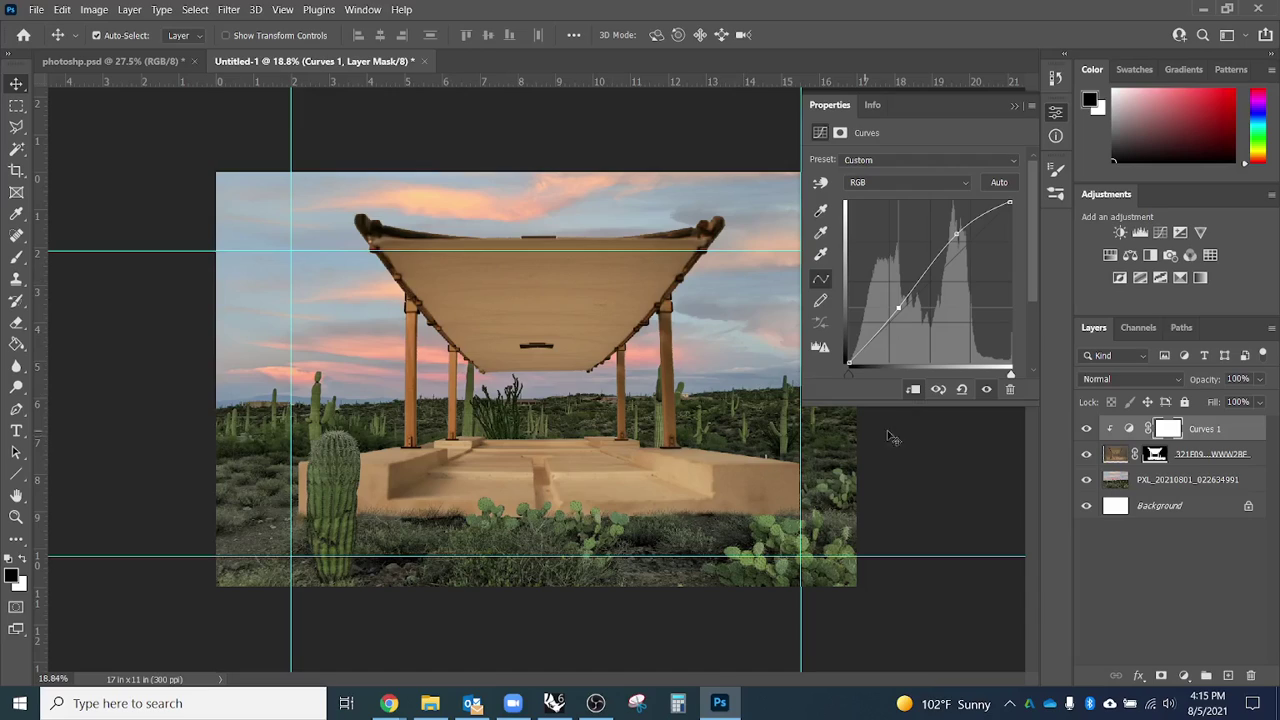
Add a Hue/Saturation adjustment layer above the ramada's Curves layer with hue -5 and saturation -22.
left_click(1184, 676)
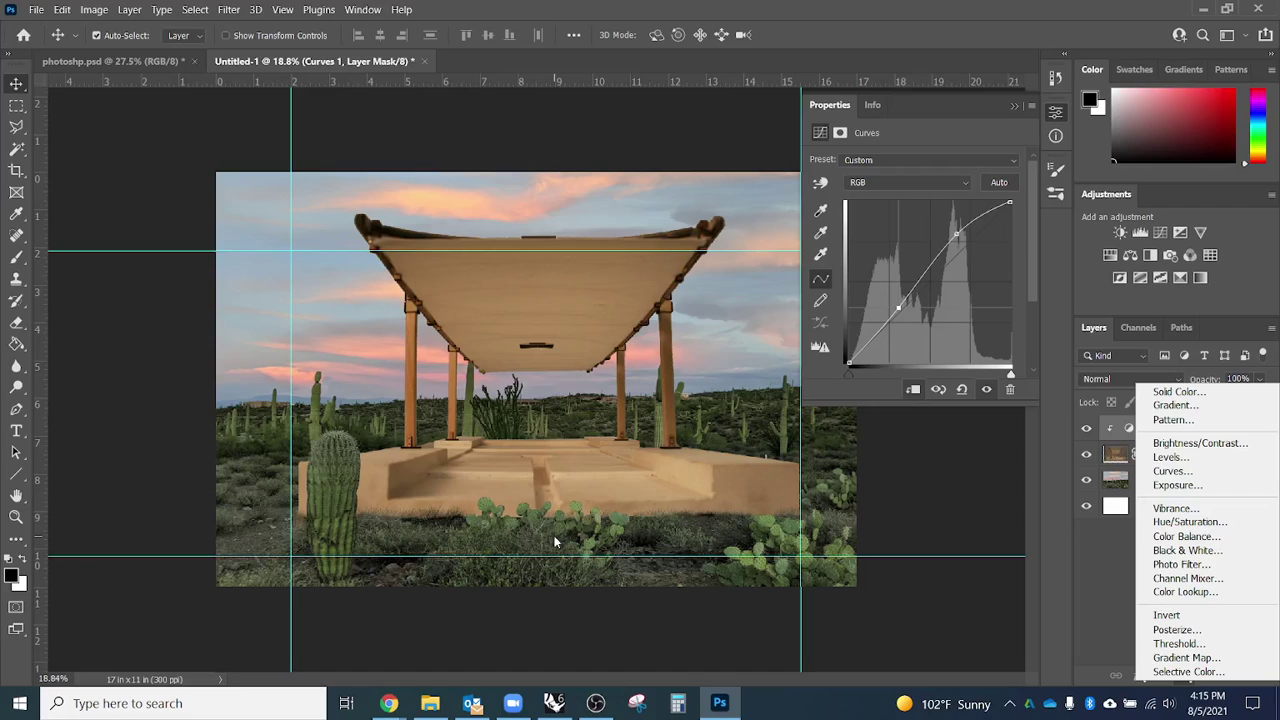
left_click(1190, 522)
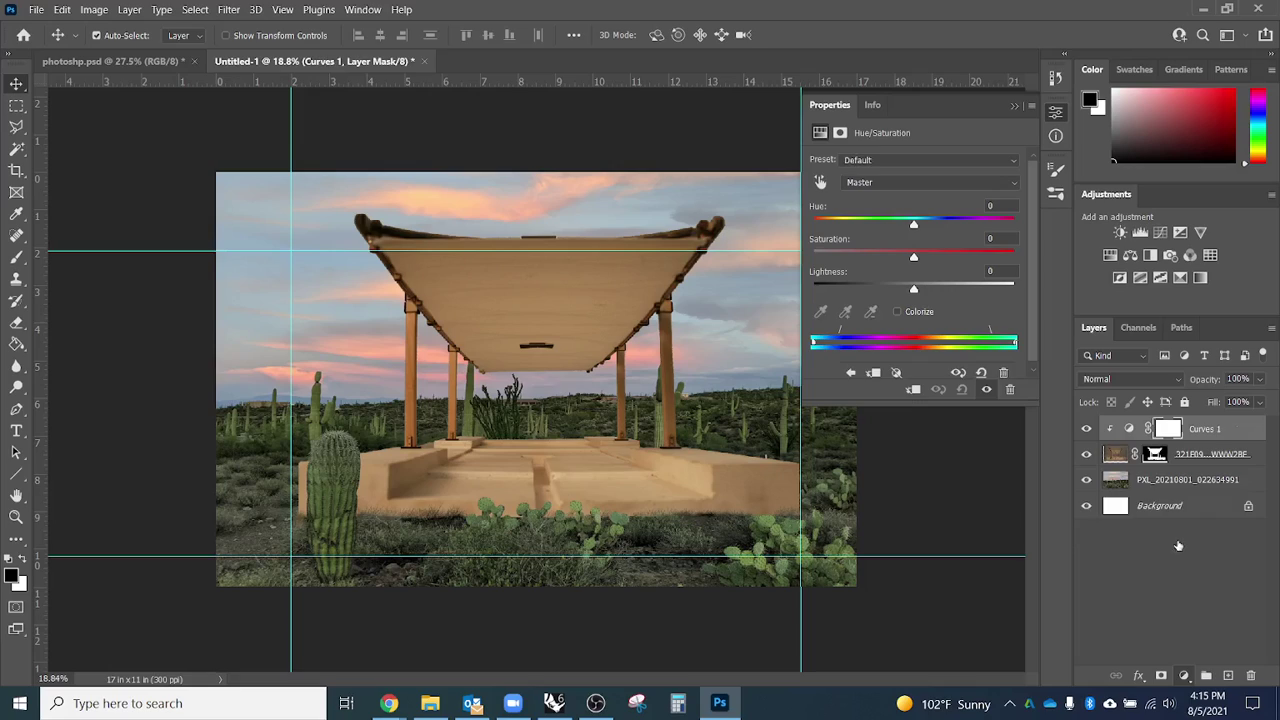
left_click_drag(913, 228, 909, 228)
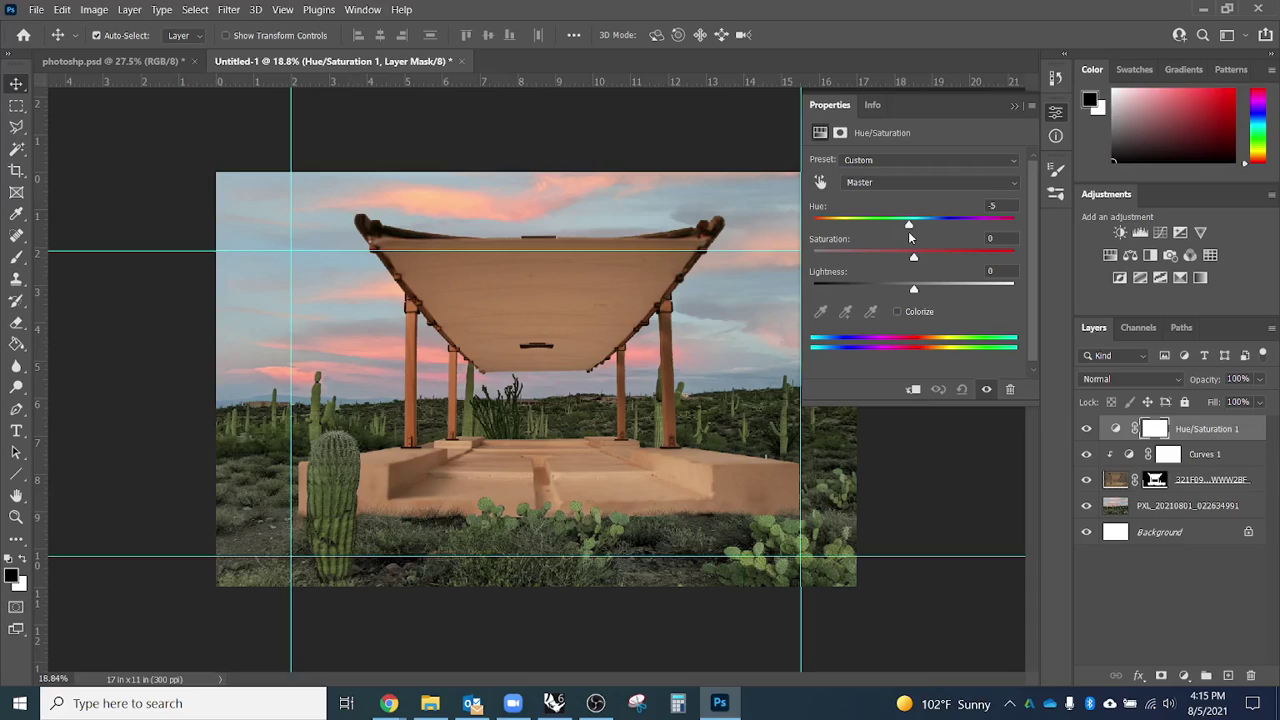
left_click_drag(912, 258, 893, 261)
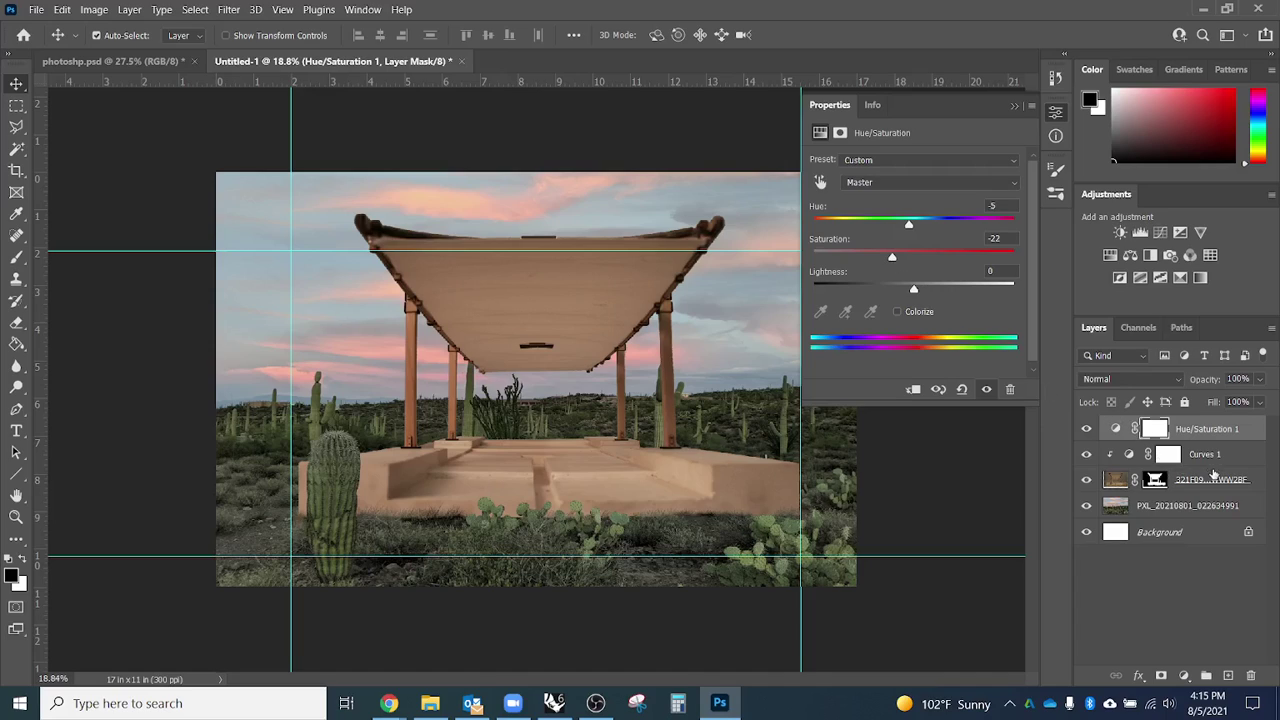
Clip the Hue/Saturation adjustment to the ramada layer and toggle the ramada's visibility off and on to compare.
left_click(1184, 676)
left_click(1085, 368)
left_click(1195, 442, "alt")
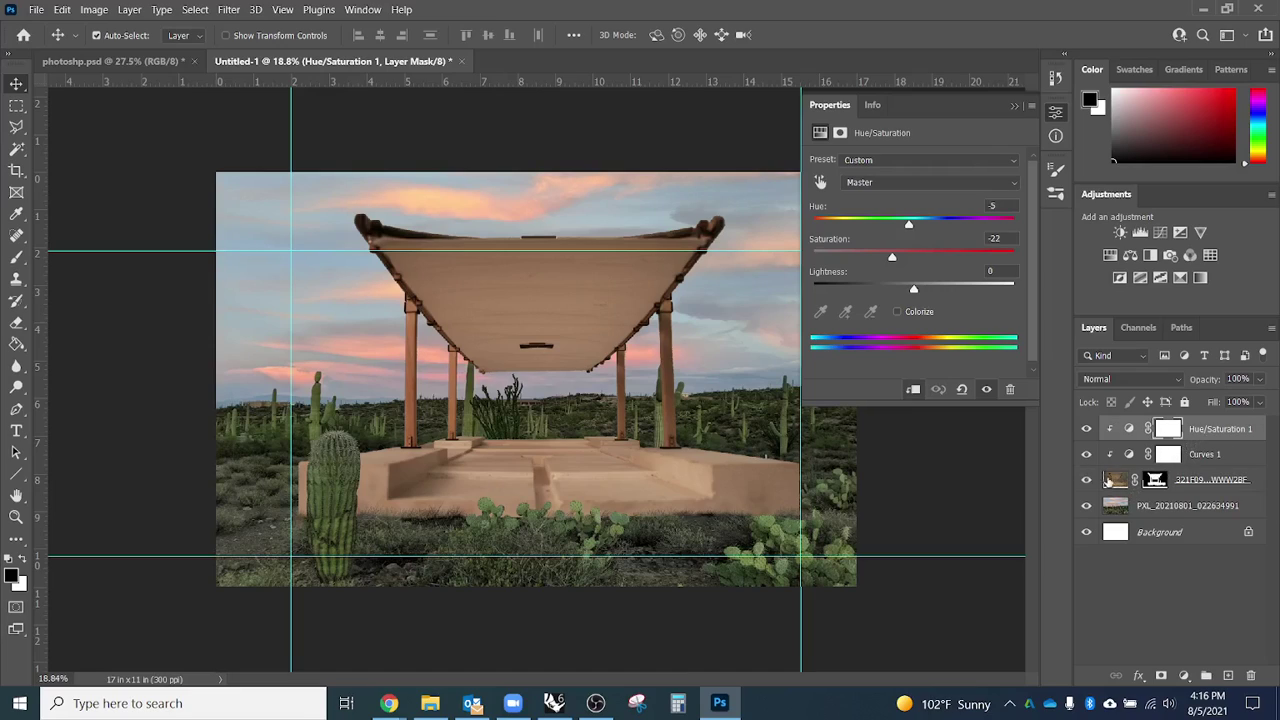
left_click(1086, 481)
left_click(1086, 481)
Add an Exposure adjustment with exposure +0.33 and offset -0.0208, and clip it to the ramada layer.
left_click(1182, 676)
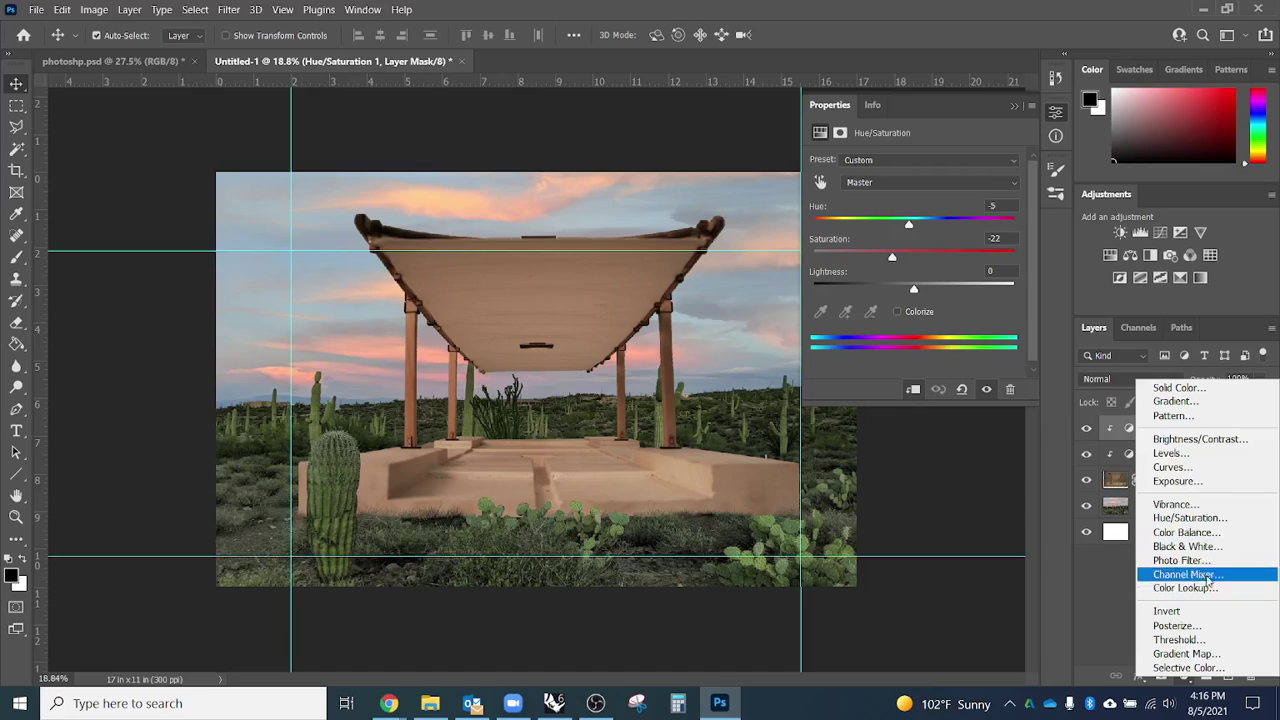
left_click(1212, 483)
left_click_drag(917, 205, 910, 238)
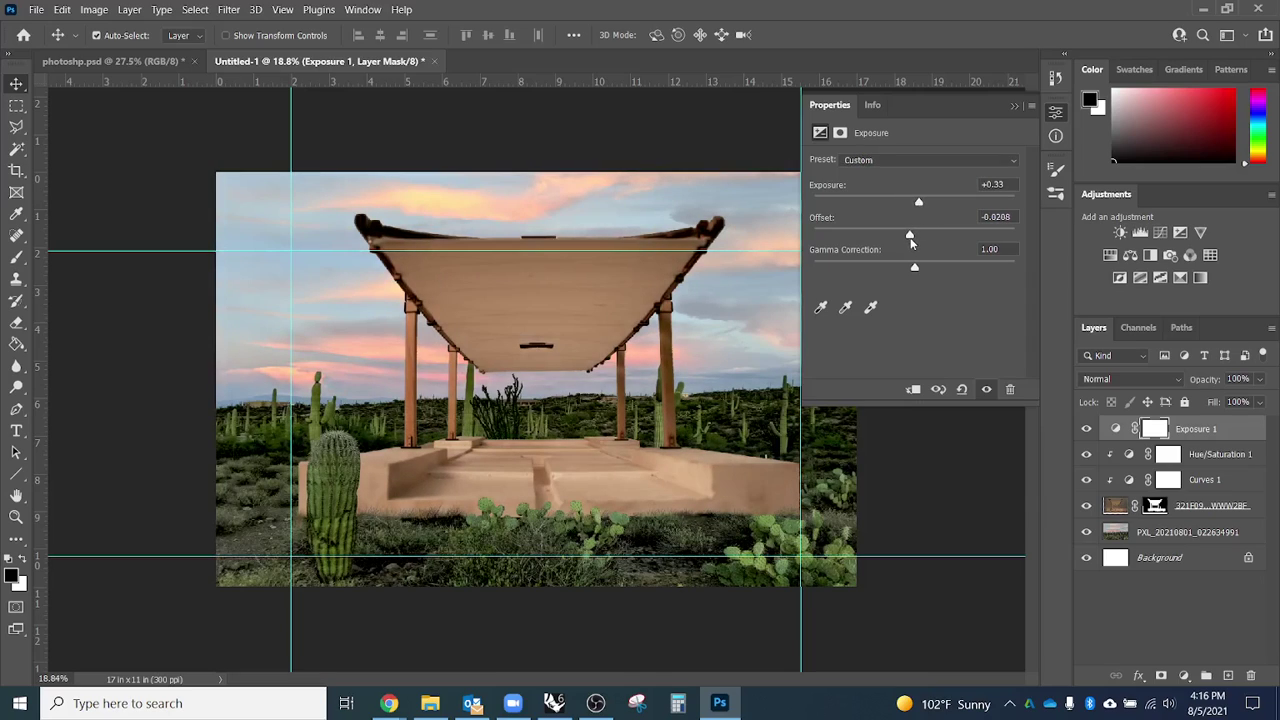
key("ctrl+alt+g")
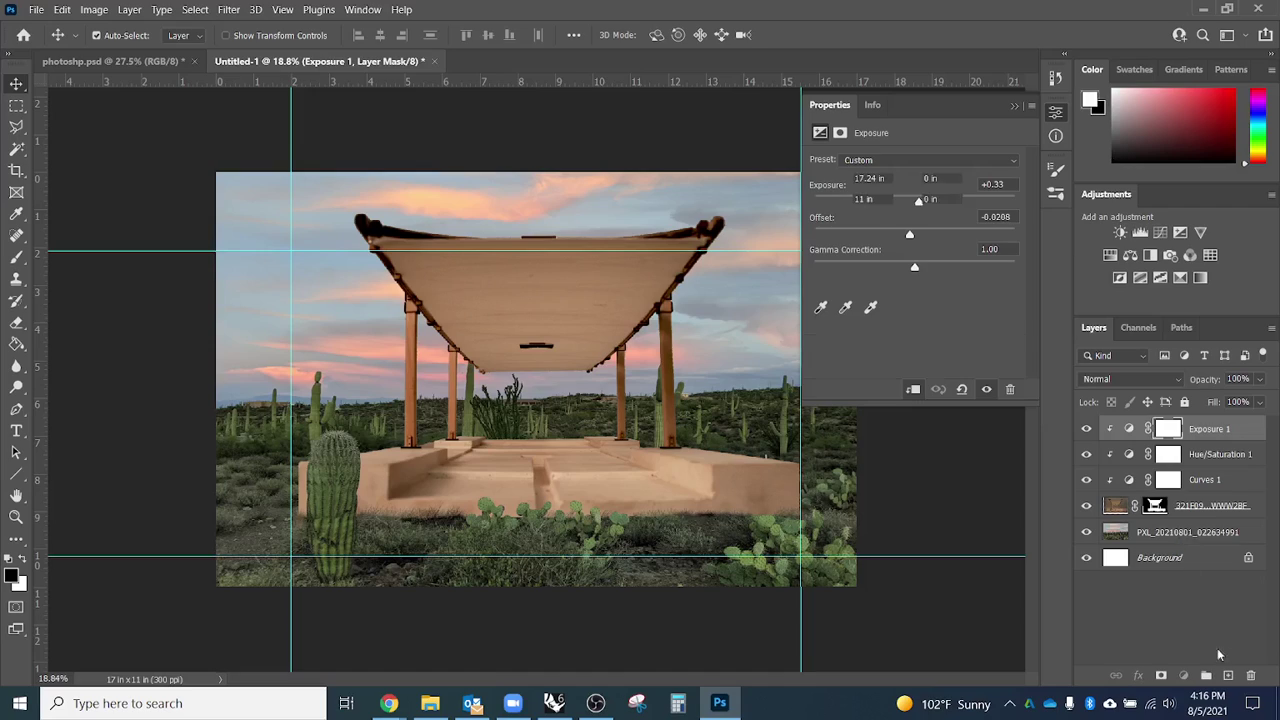
Add an Exposure adjustment layer directly above the desert photo and set its exposure to +0.33.
left_click(1180, 532)
left_click(1184, 676)
left_click(1177, 487)
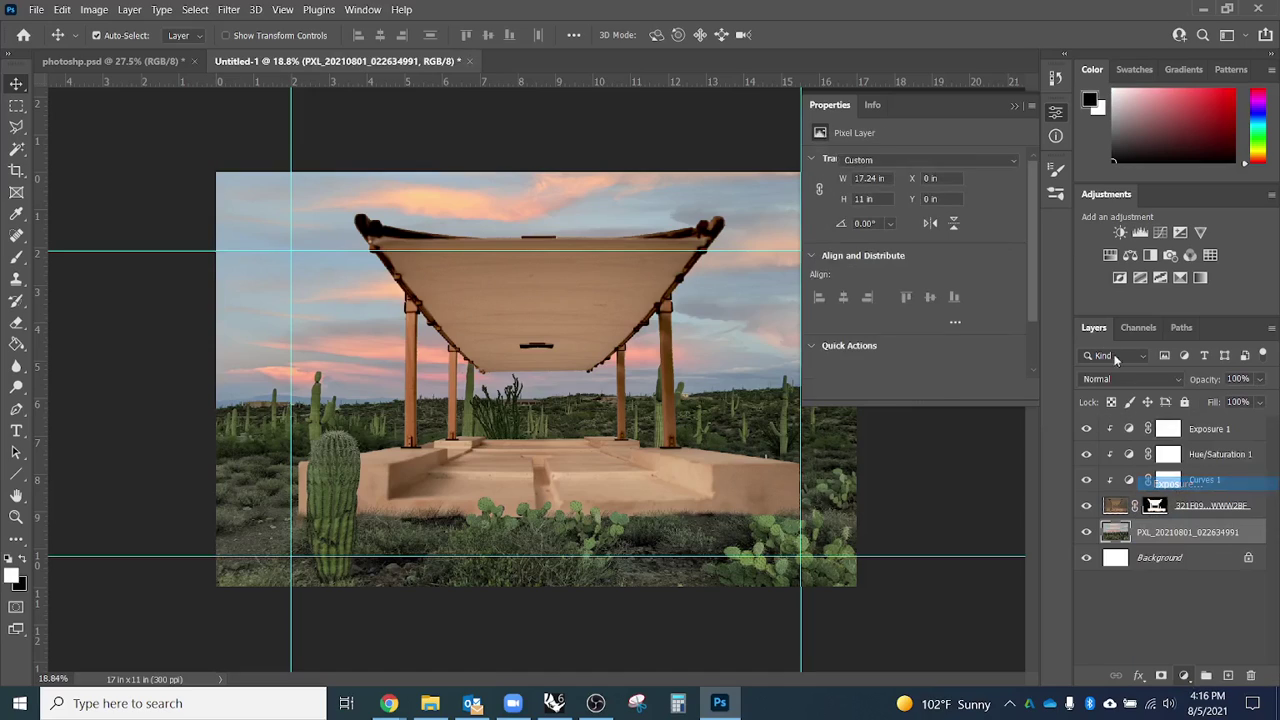
left_click_drag(916, 204, 919, 204)
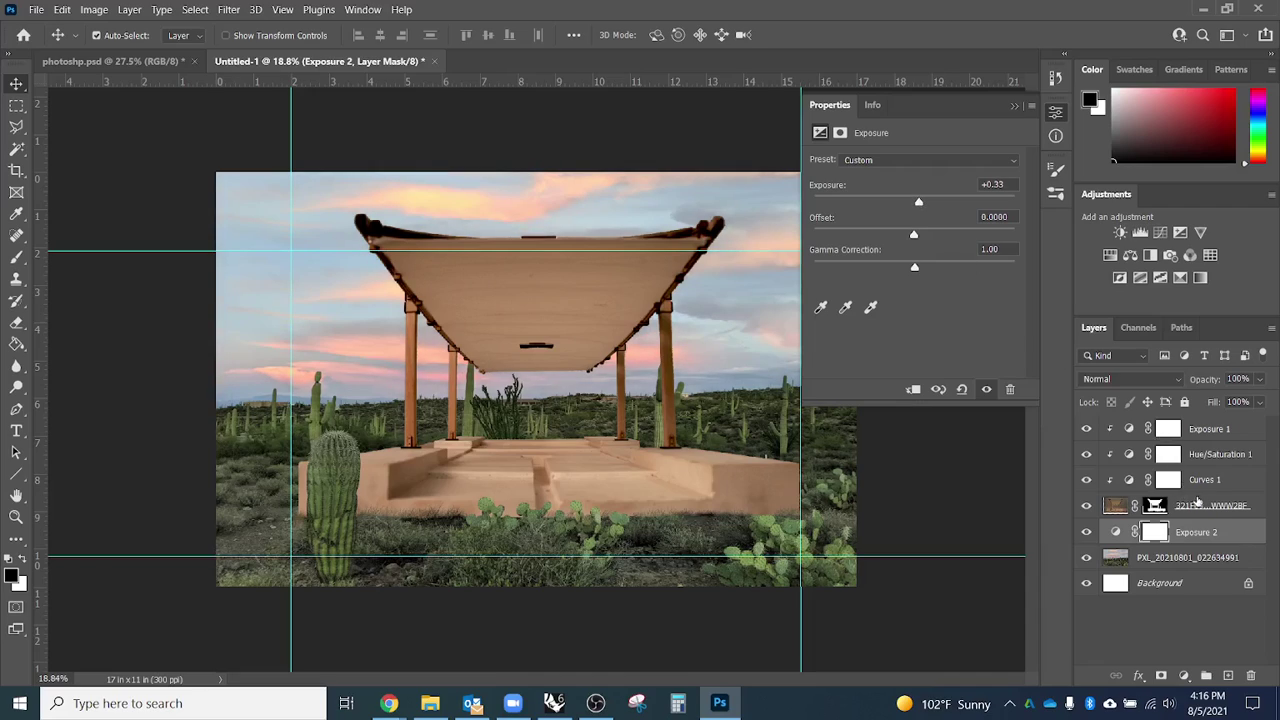
Adjust the ramada's clipped Exposure layer to exposure +0.77, offset -0.02 and gamma correction 0.89.
left_click(1116, 507)
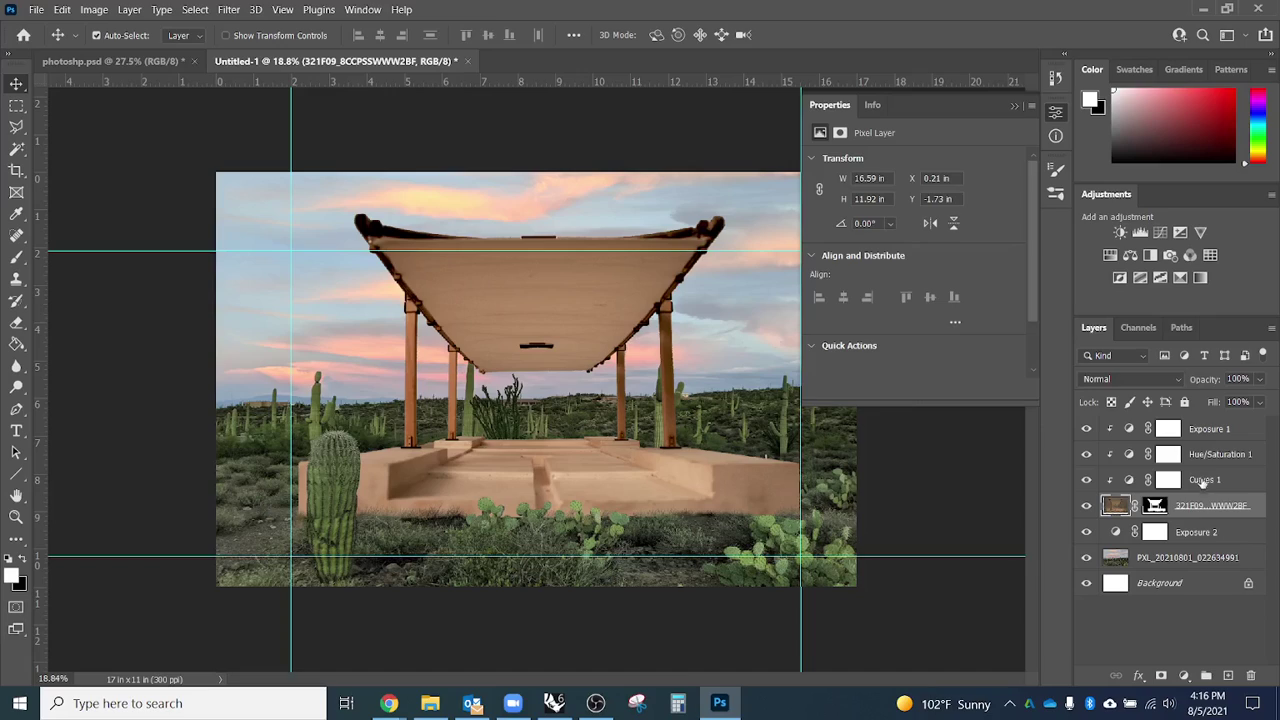
left_click(1208, 429)
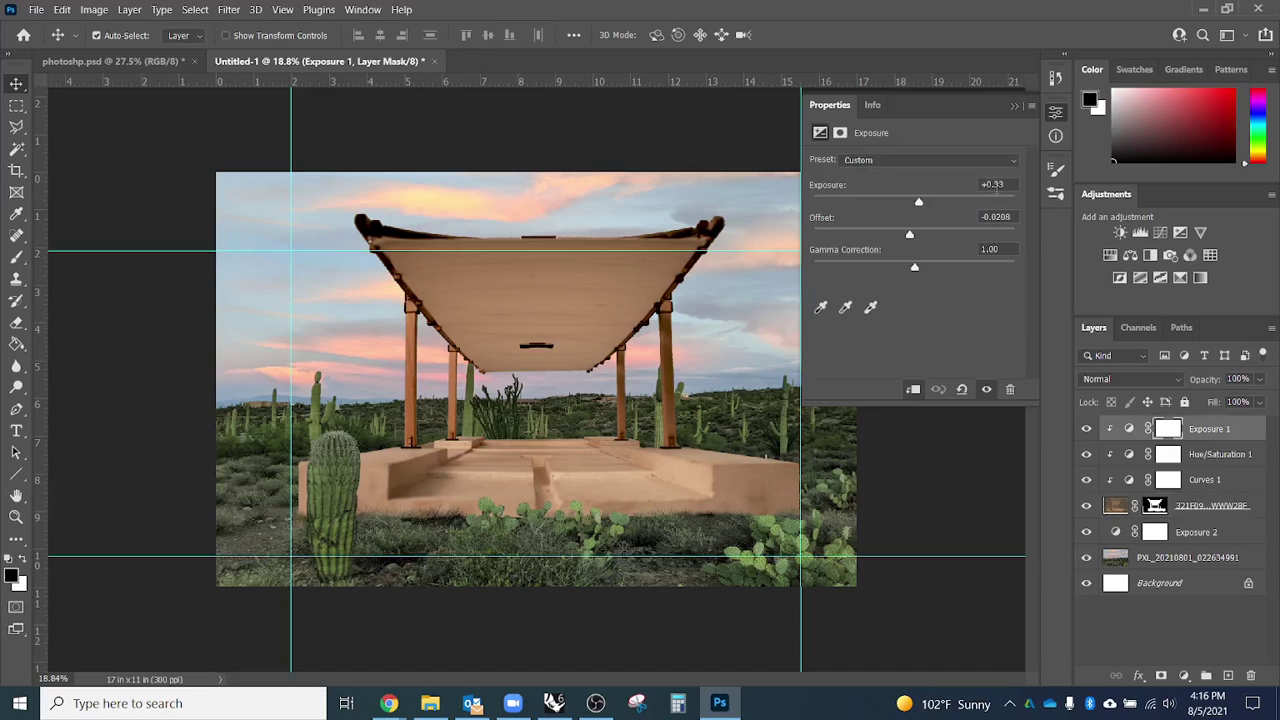
scroll(1004, 248, "up", 6)
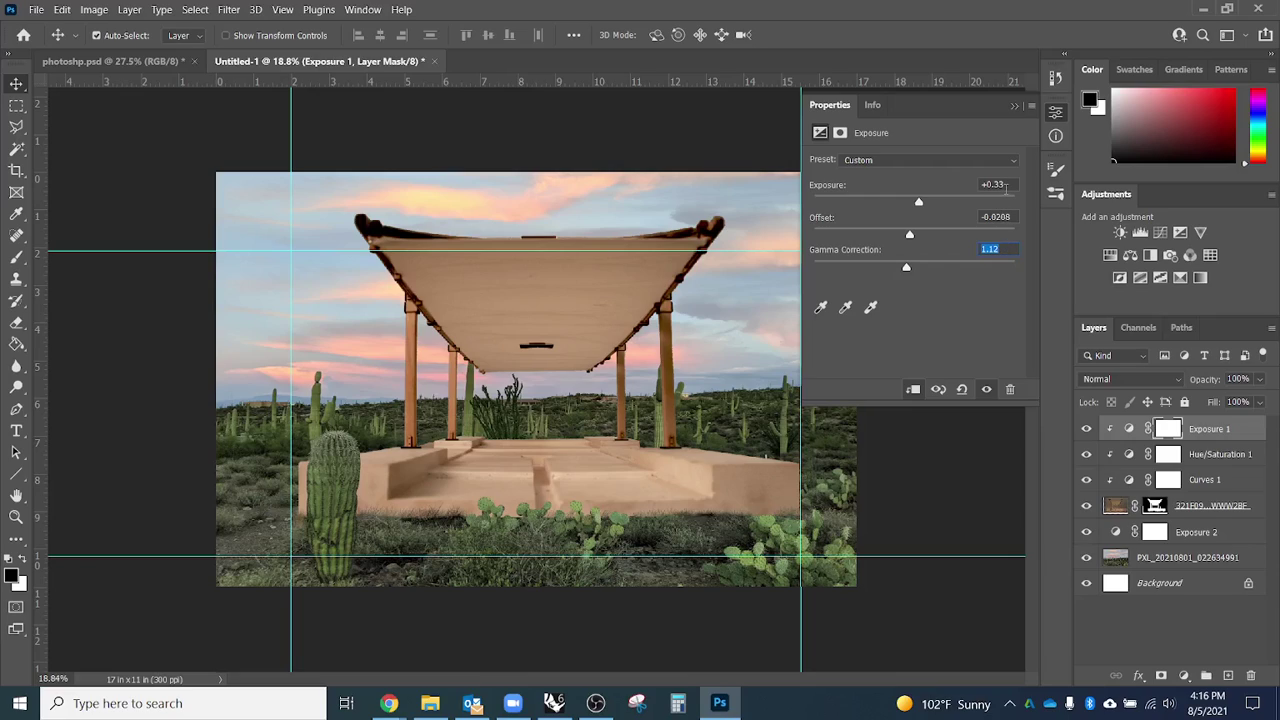
scroll(1001, 214, "down", 1)
scroll(1004, 249, "down", 20)
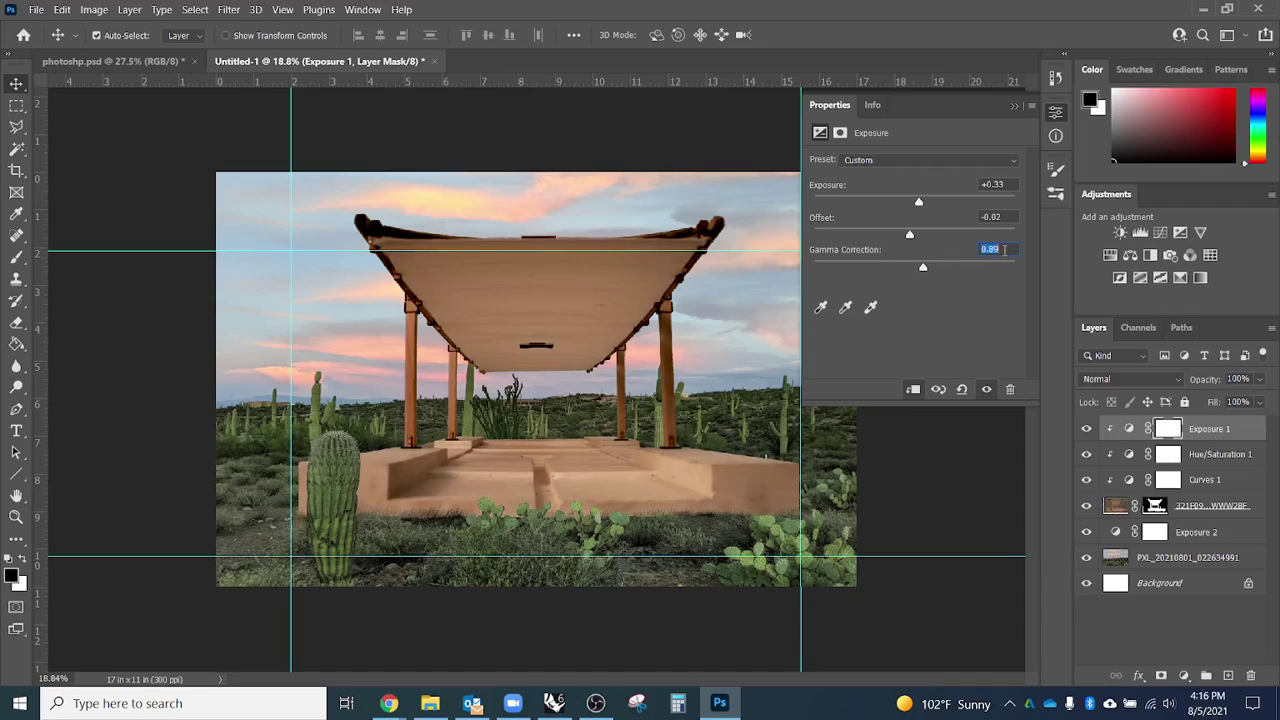
scroll(1013, 184, "up", 20)
scroll(1013, 184, "up", 7)
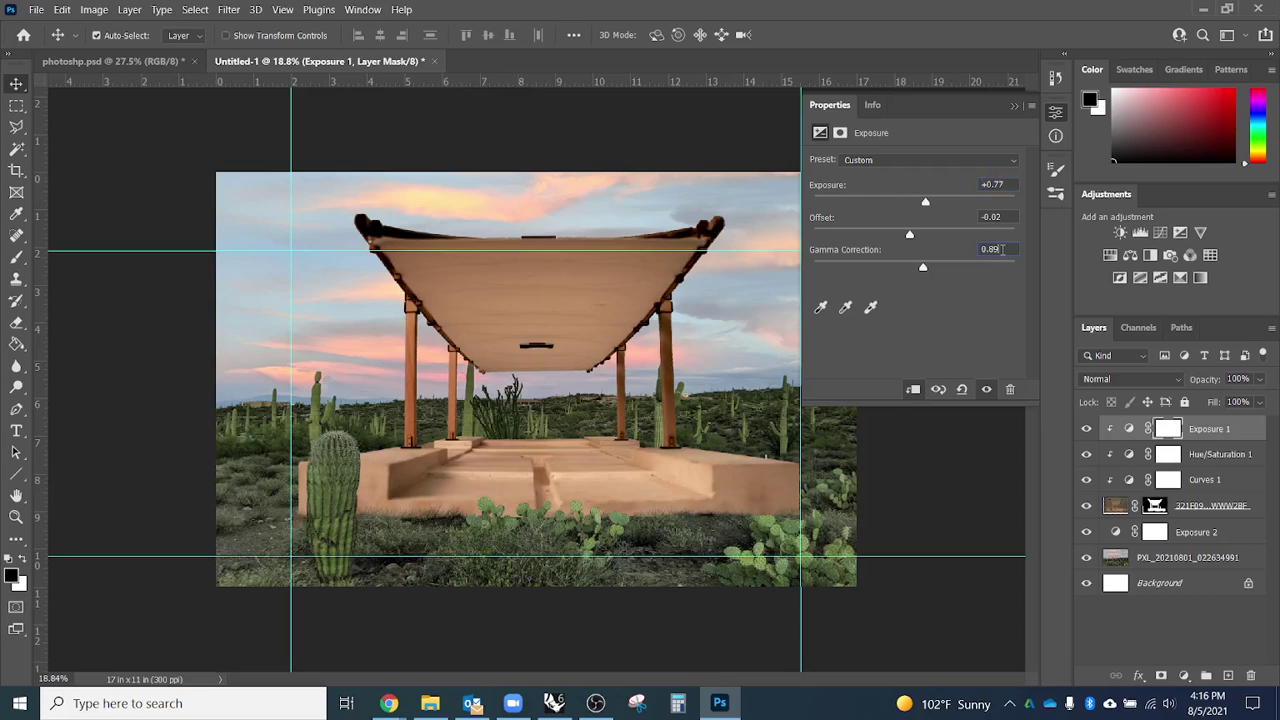
Try higher and lower gamma values on the ramada's Exposure adjustment, down to 0.66.
scroll(1002, 249, "up", 11)
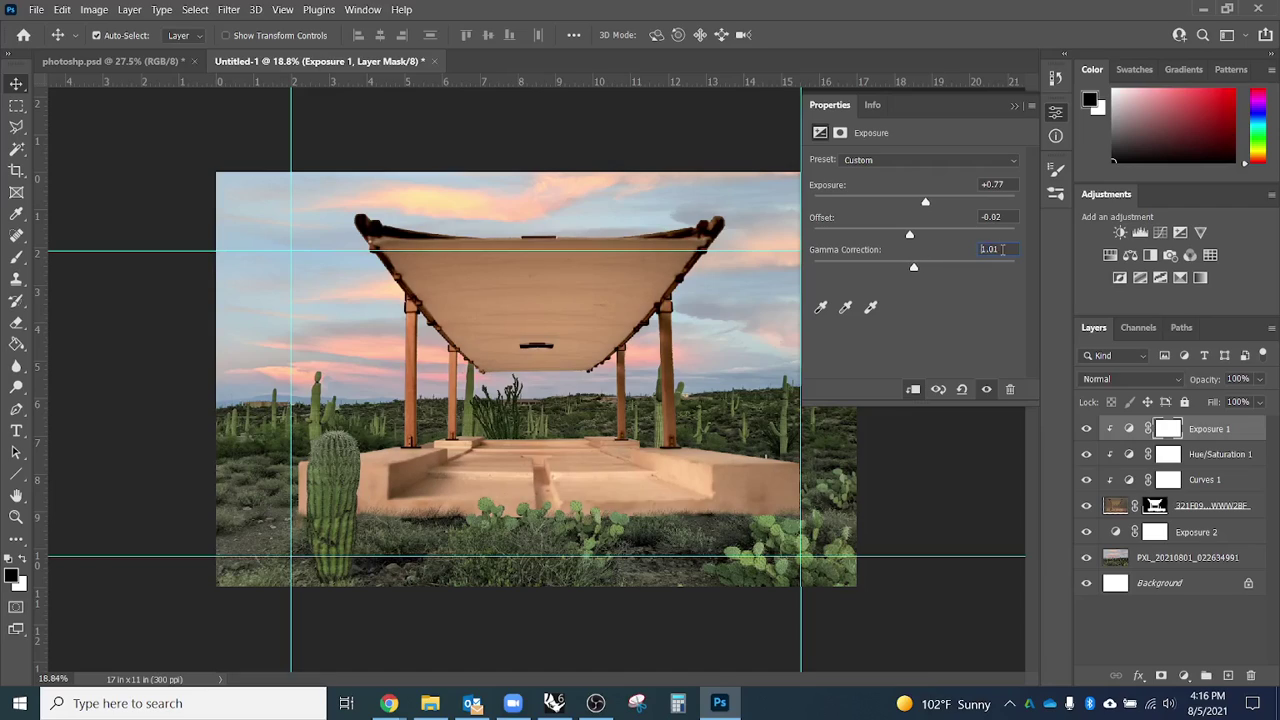
scroll(1002, 249, "down", 2)
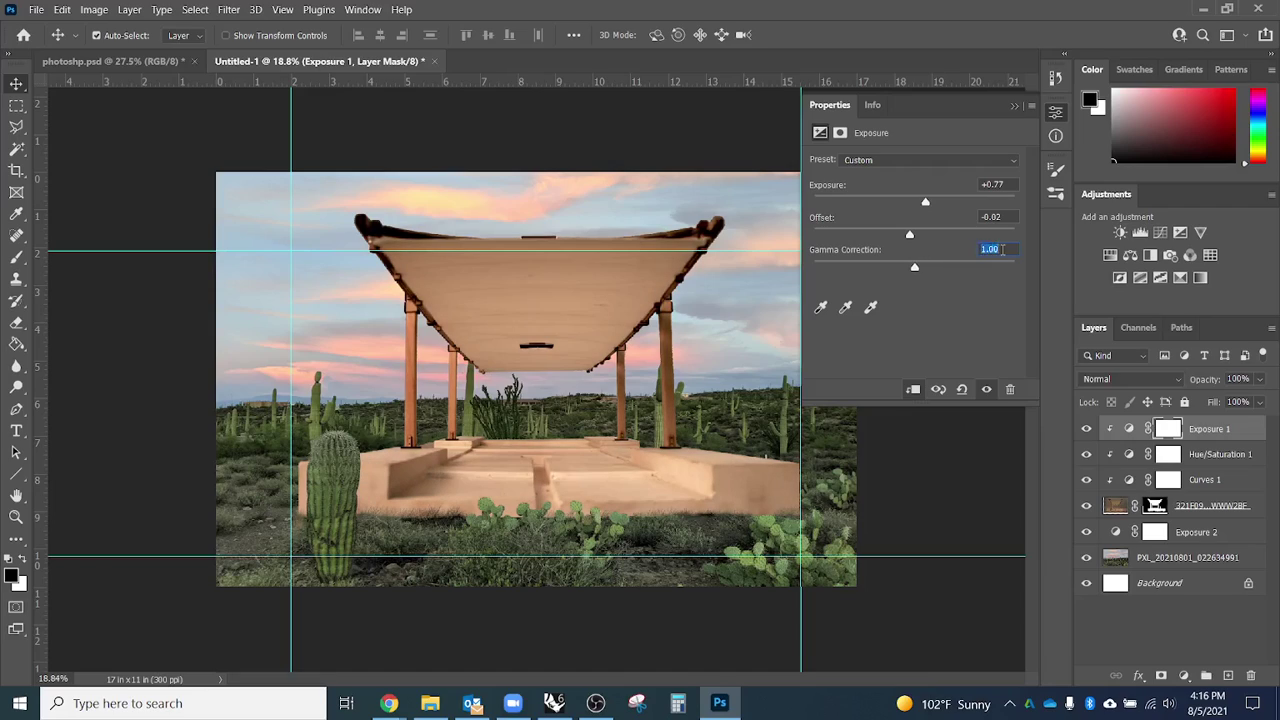
scroll(1002, 249, "down", 5)
scroll(1002, 249, "down", 1)
scroll(1002, 249, "down", 15)
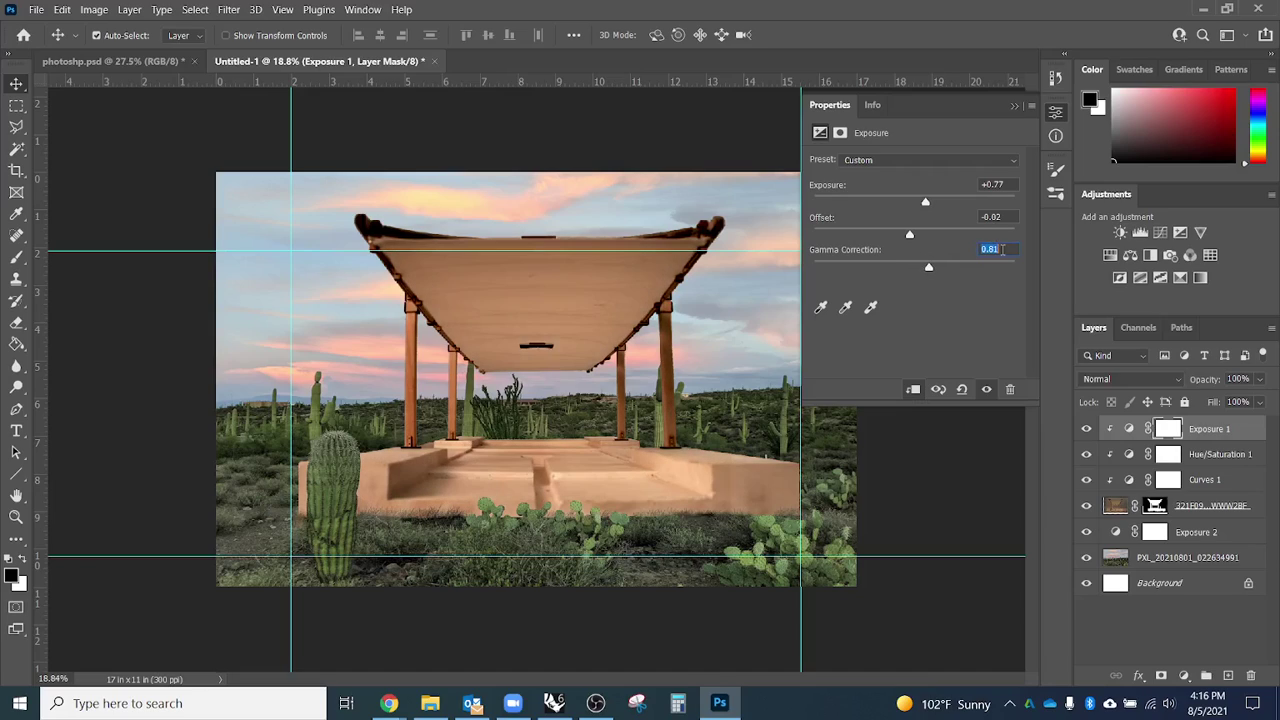
scroll(1002, 249, "down", 8)
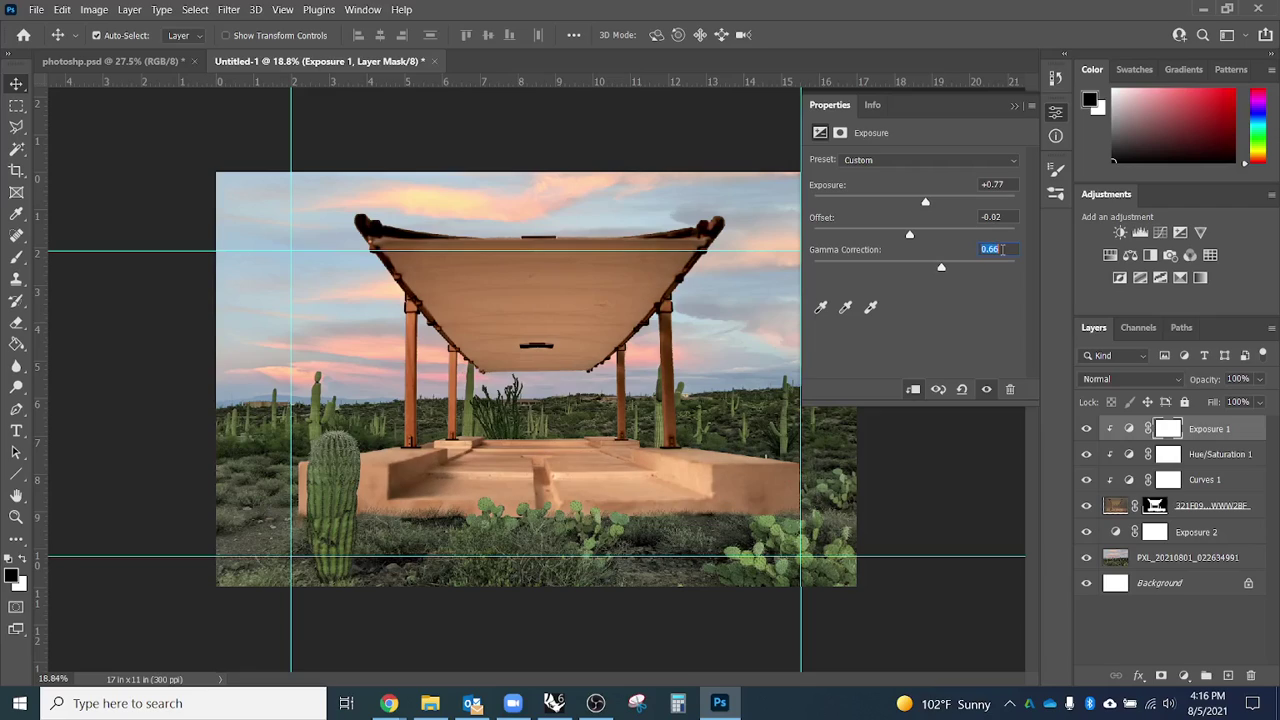
Lower the saturation in the ramada's Hue/Saturation adjustment and set its Exposure gamma correction to 0.78, then collapse the adjustment settings.
left_click(1216, 456)
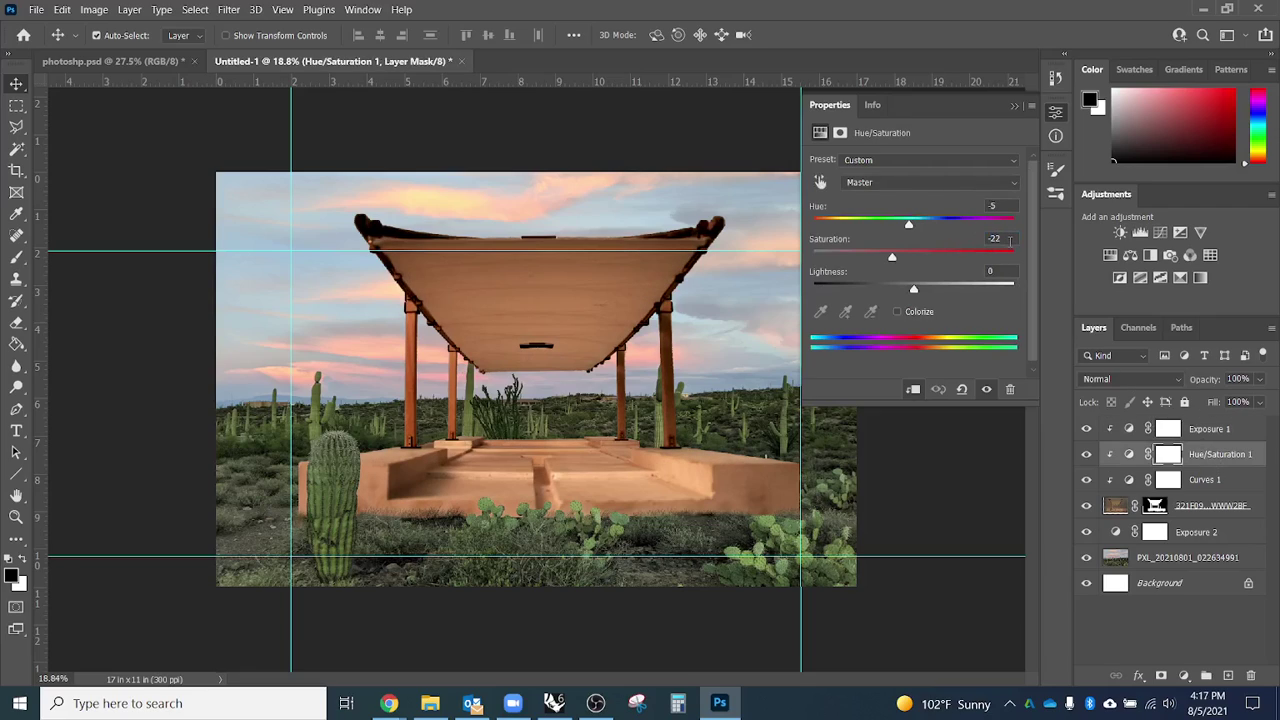
scroll(1012, 240, "down", 9)
left_click(1217, 434)
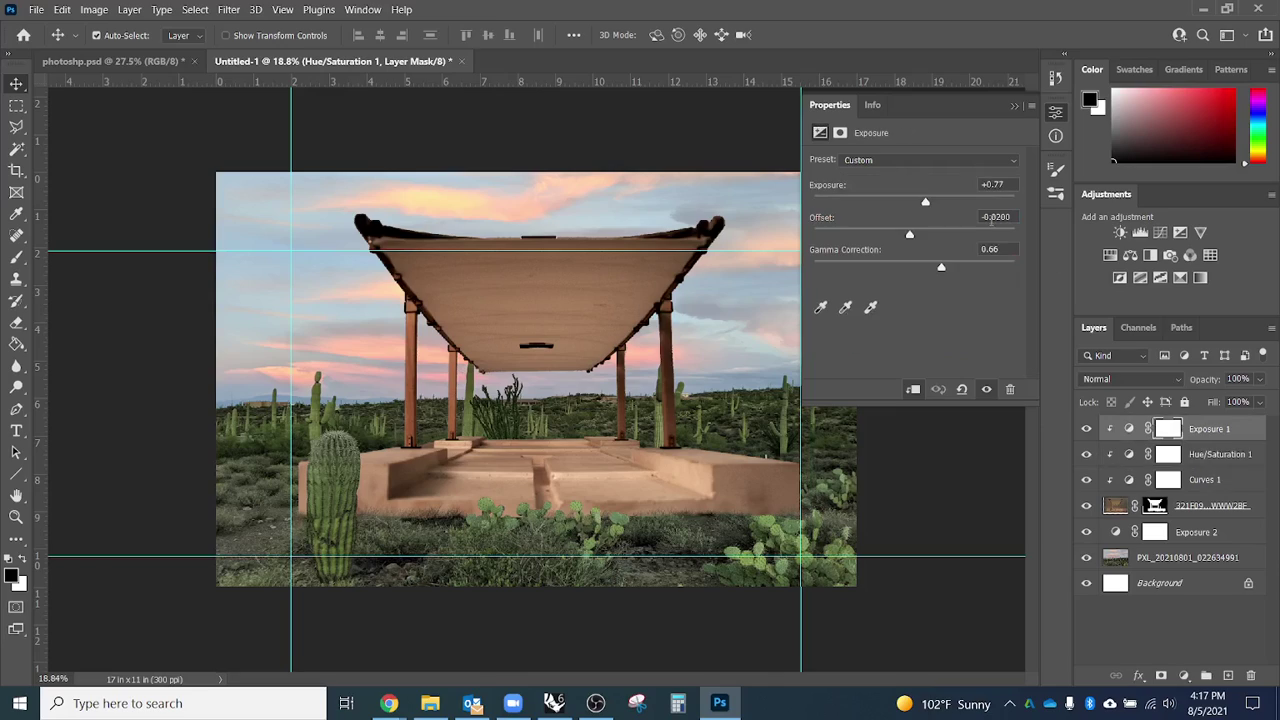
scroll(1002, 250, "down", 4)
scroll(1003, 251, "up", 14)
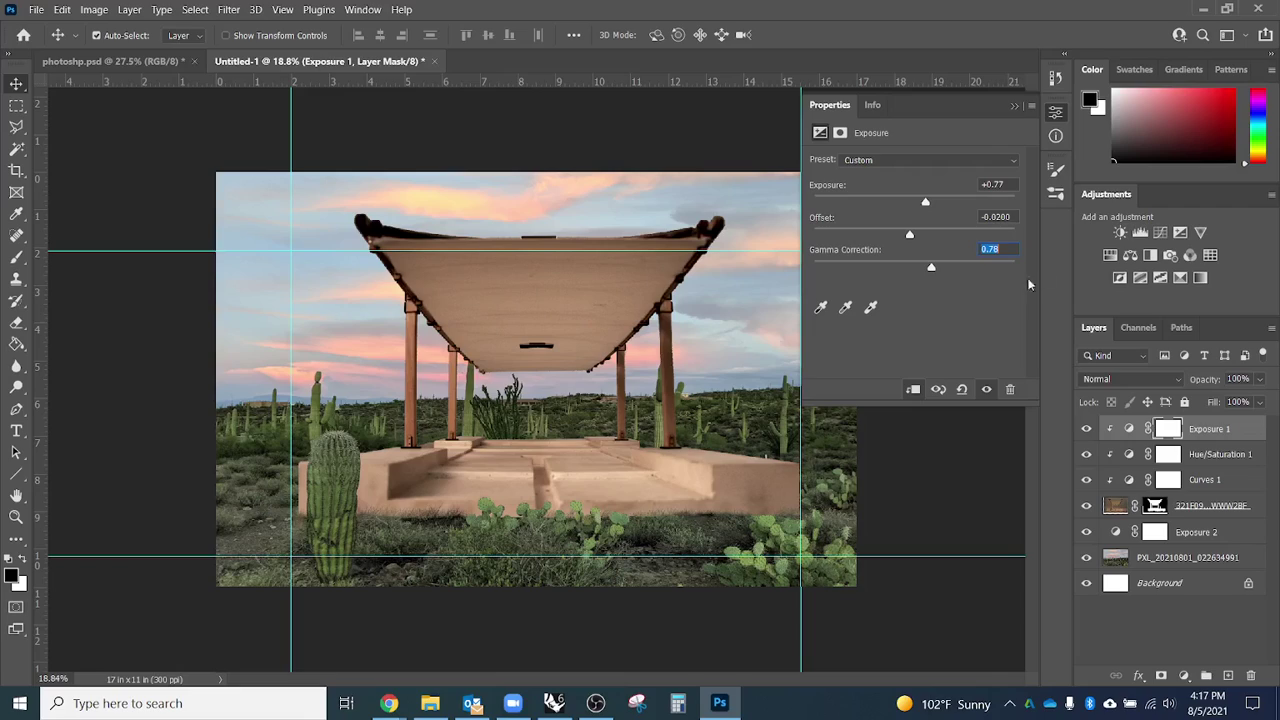
left_click(1014, 105)
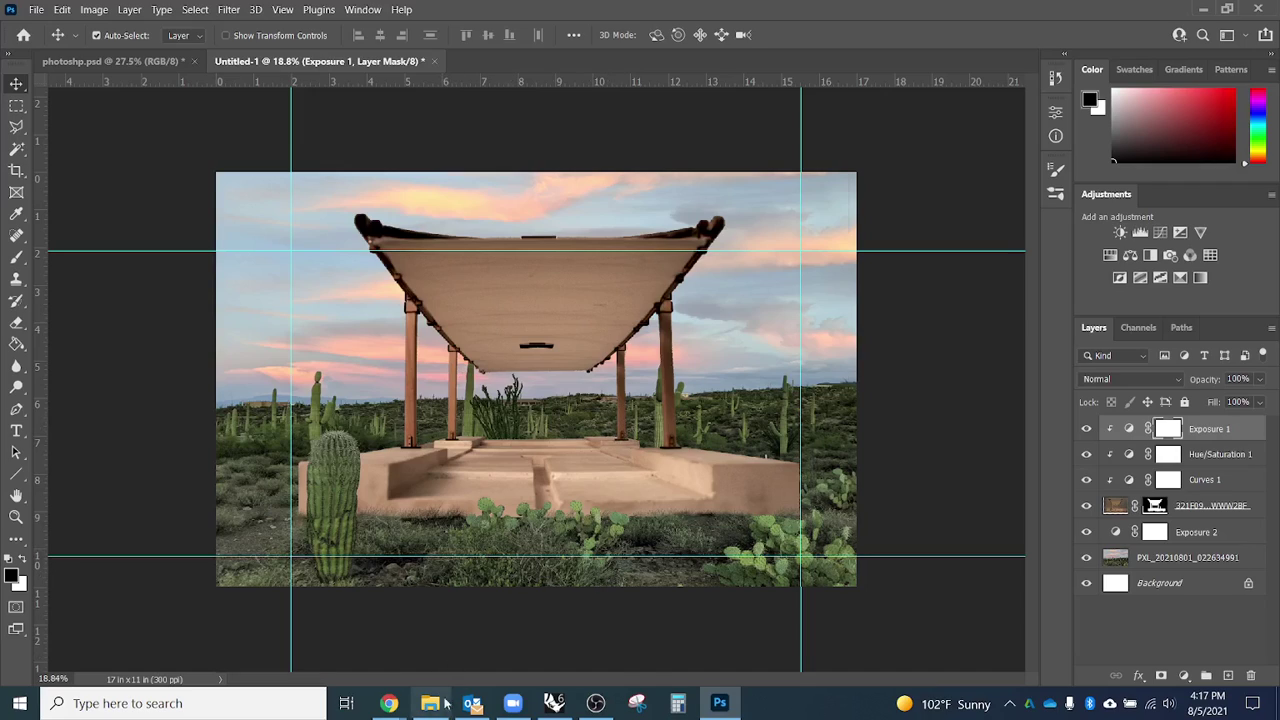
Place the forest river photo from the 321 folder over the ramada's floor, scale it to about 84%, and hide its layer.
mouse_move(433, 708)
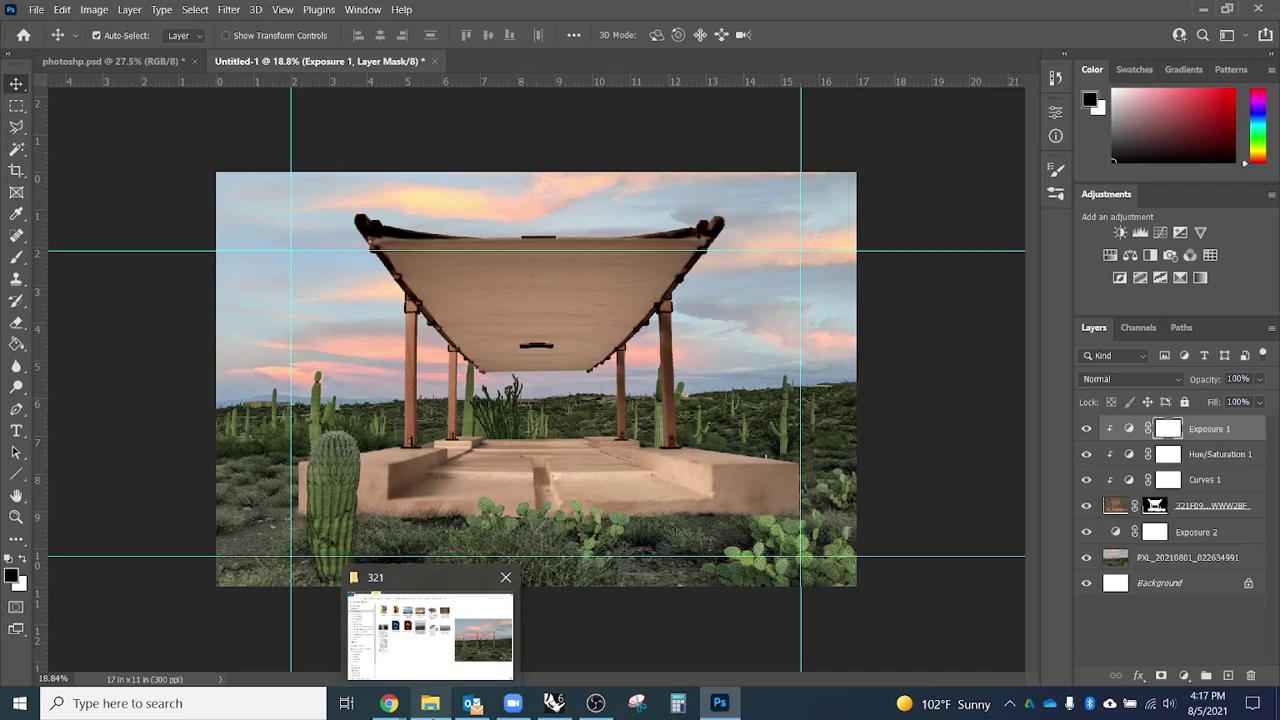
left_click(459, 654)
left_click(283, 312)
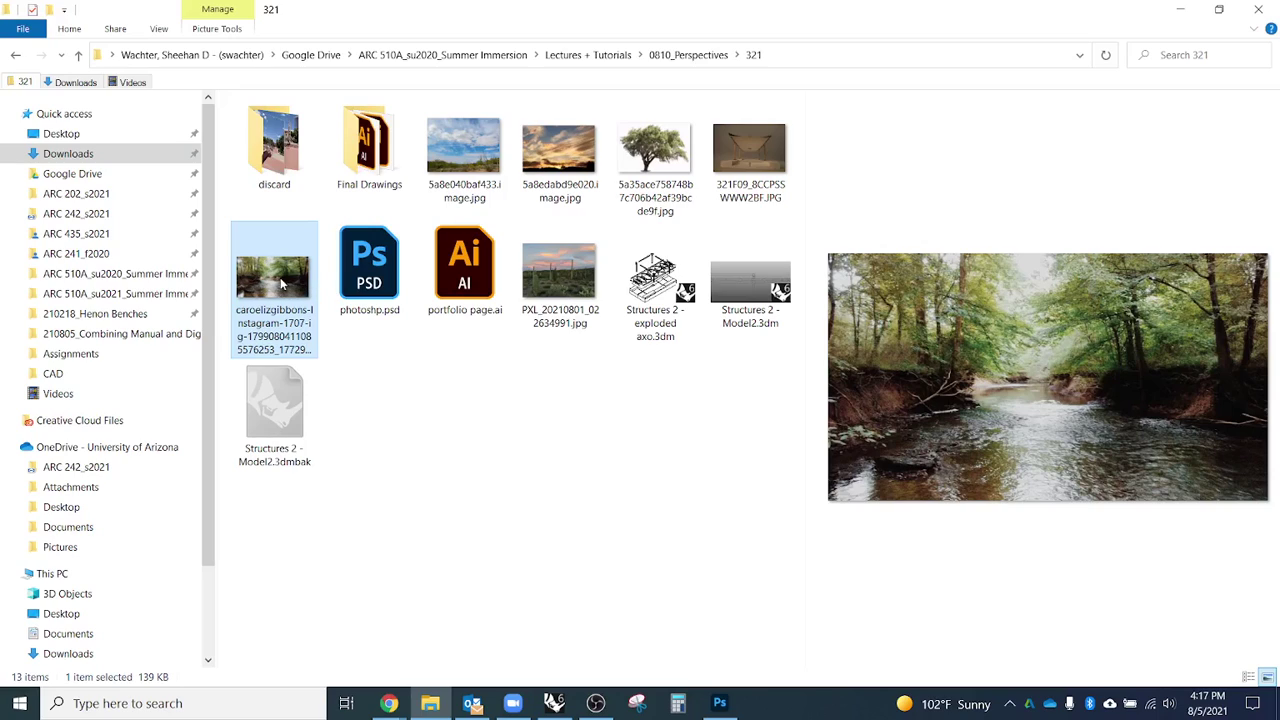
left_click_drag(283, 286, 570, 545)
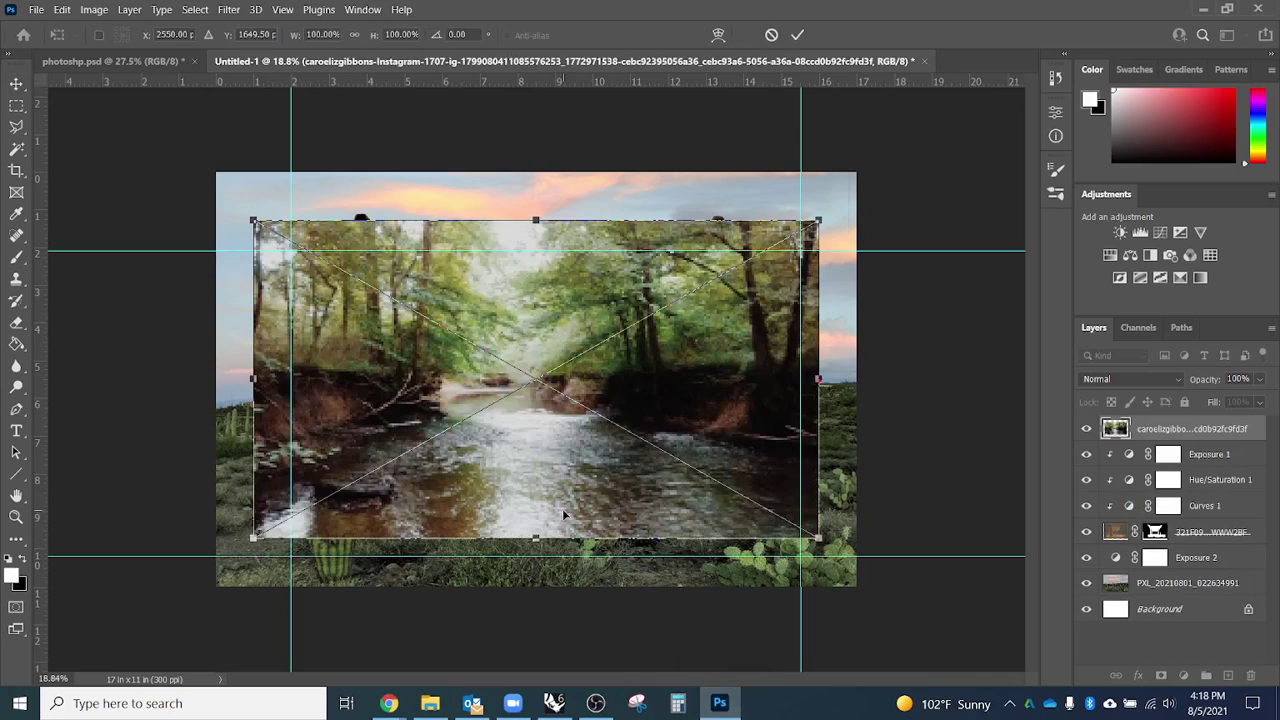
left_click_drag(599, 457, 629, 488)
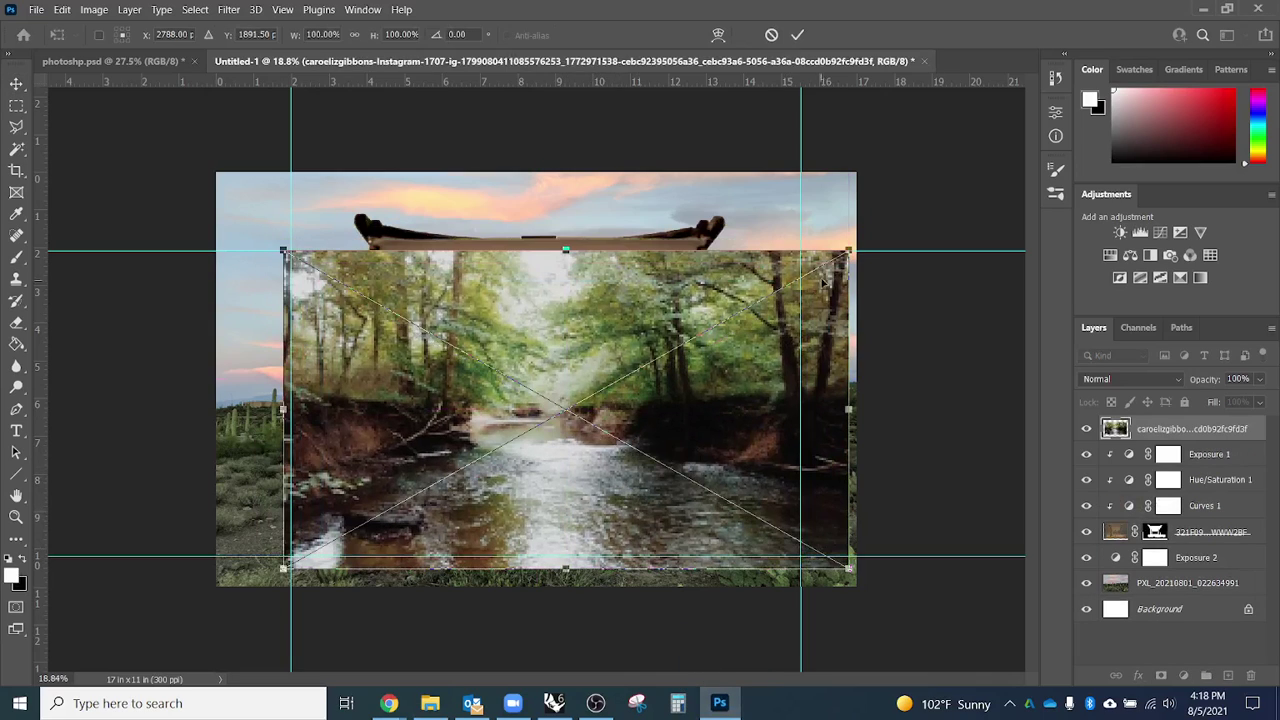
left_click_drag(847, 249, 758, 307)
left_click_drag(646, 410, 665, 397)
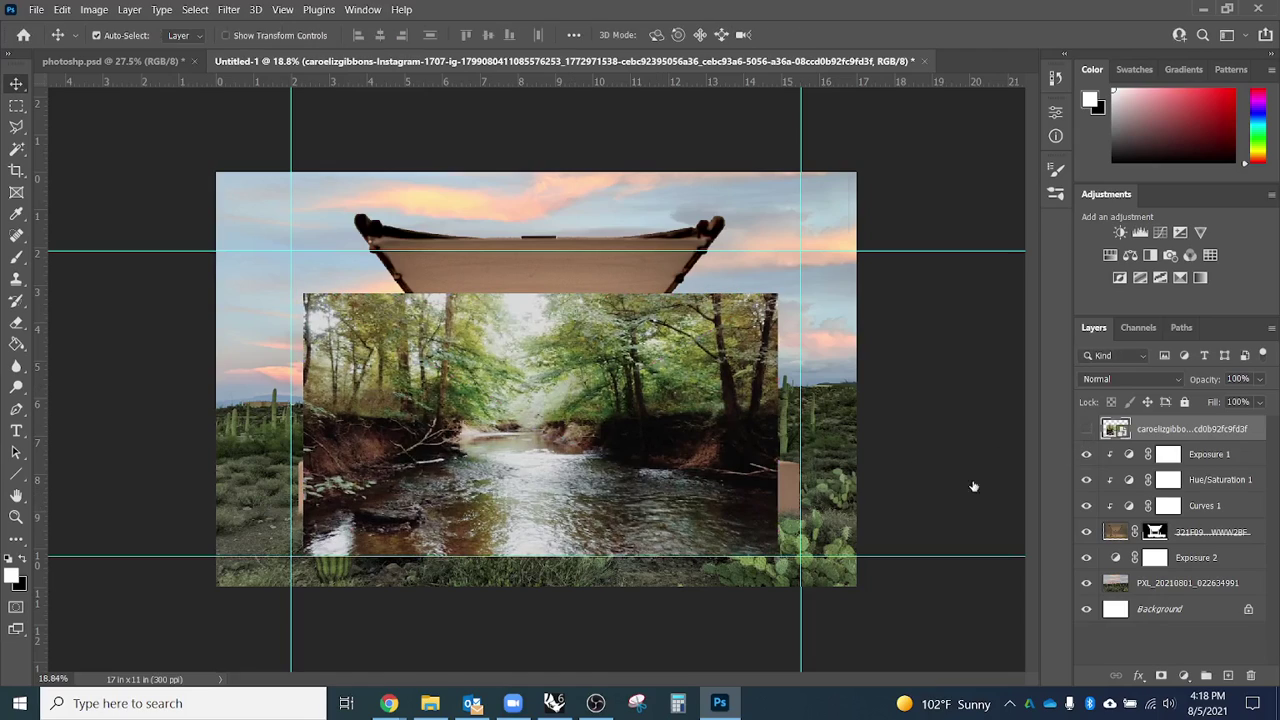
Outline the narrow water channel in the ramada's floor with a Polygonal Lasso selection, from its back end down to the cacti.
left_click_drag(548, 492, 715, 396)
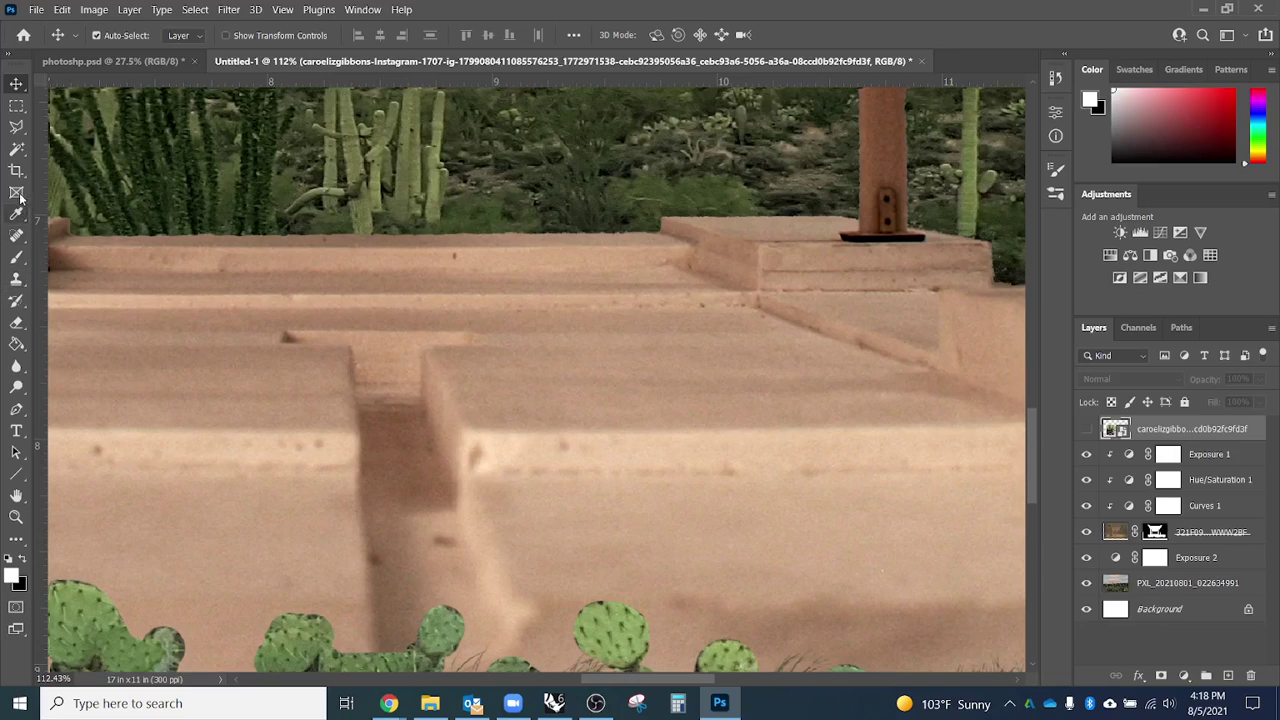
left_click(16, 127)
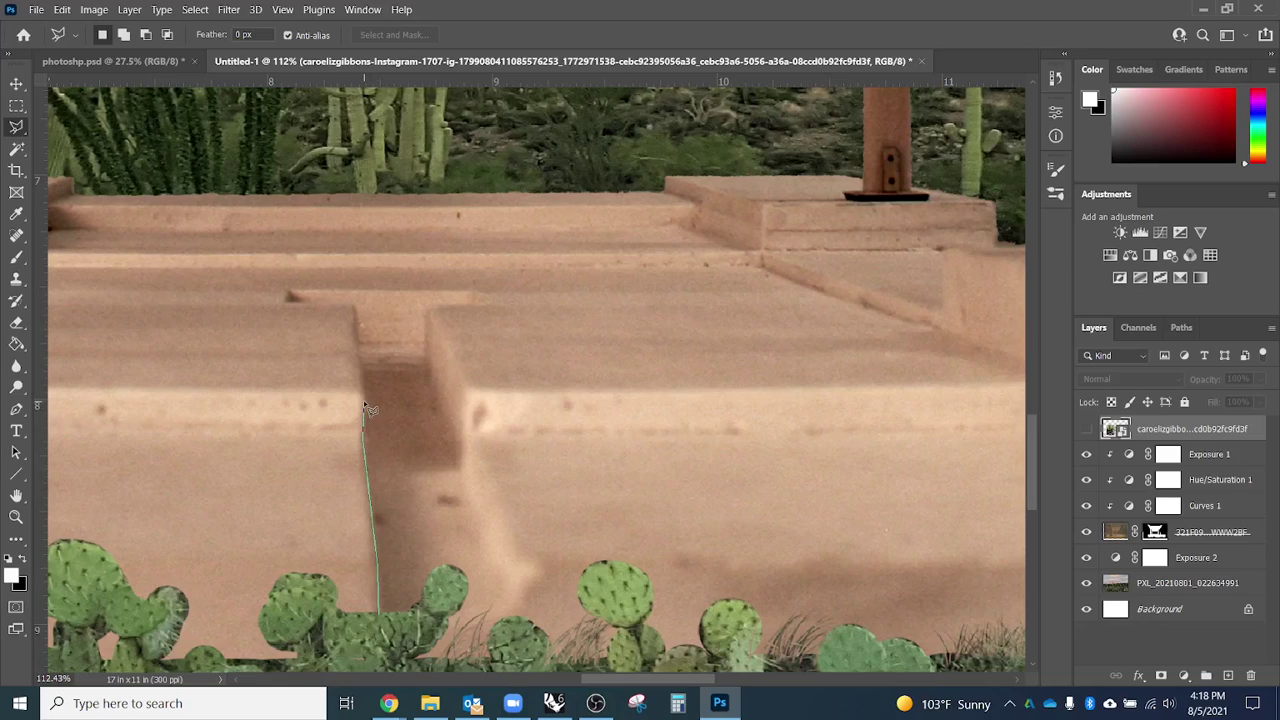
left_click(358, 319)
left_click(428, 319)
key("BackSpace")
left_click(358, 333)
left_click(426, 333)
left_click(379, 610)
scroll(486, 491, "down", 2)
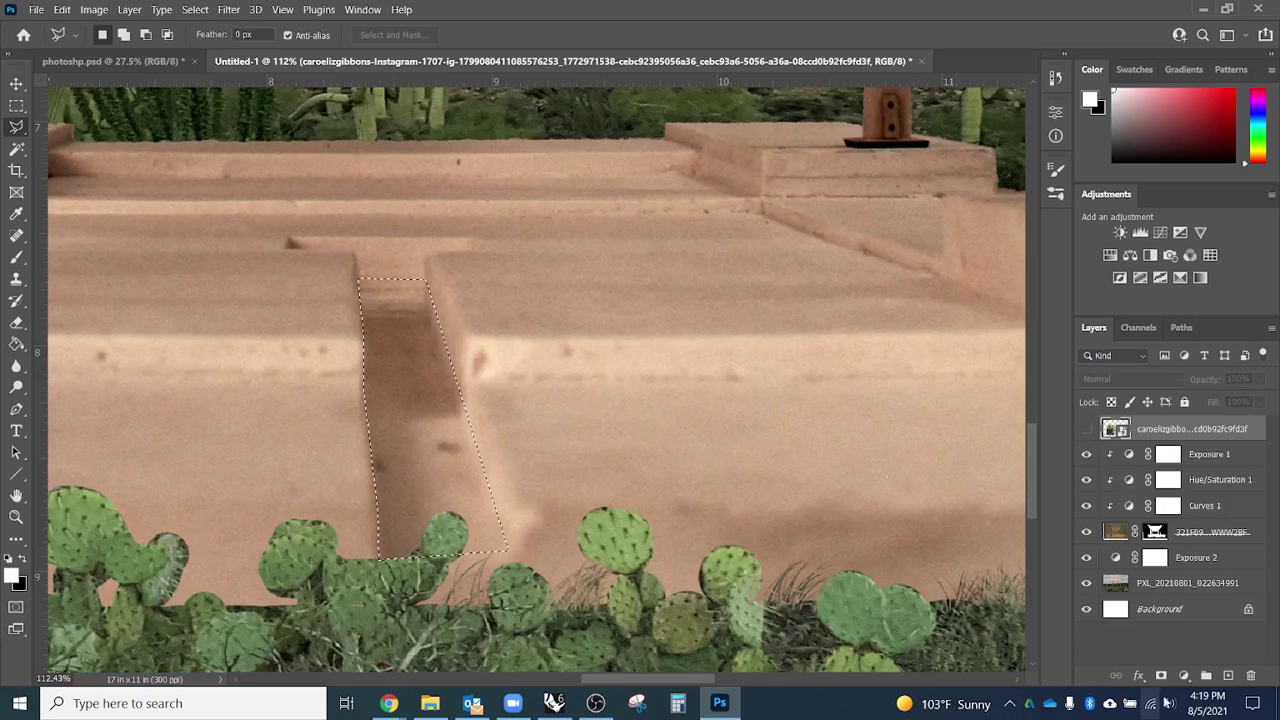
Add a layer mask to the river photo from the channel selection and make the layer visible.
left_click(1162, 677)
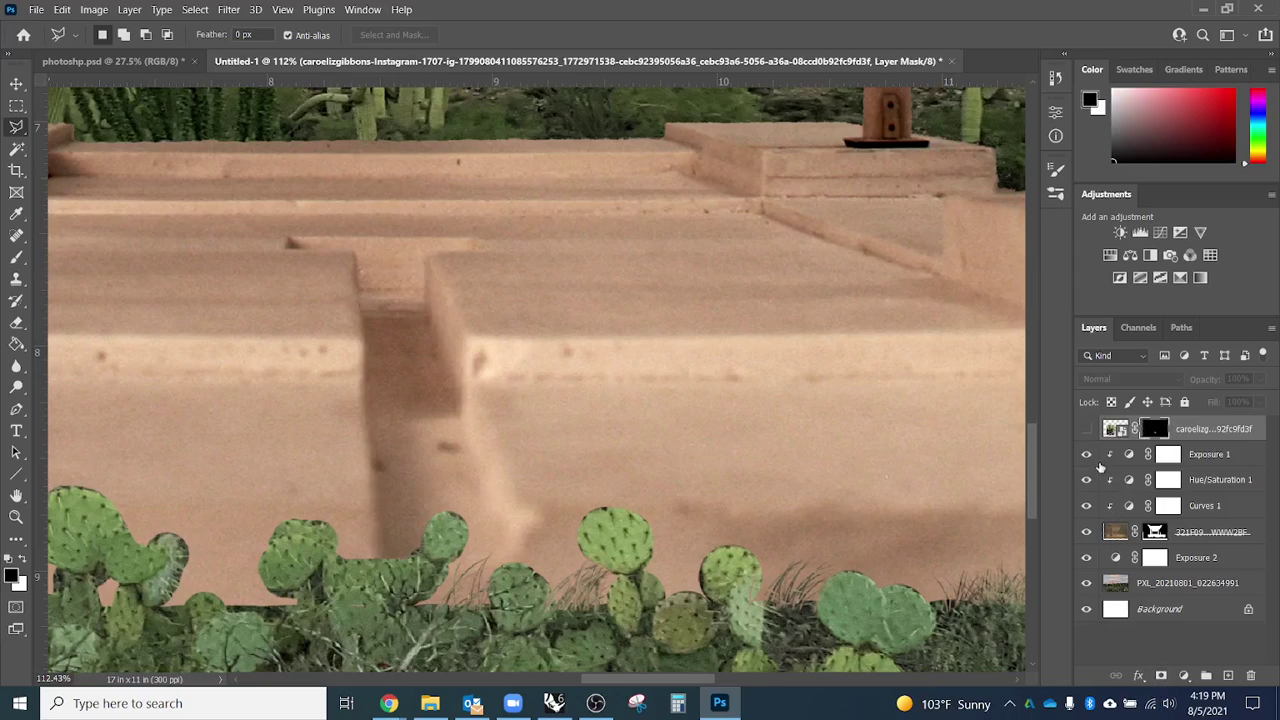
left_click(1087, 429)
scroll(560, 575, "down", 3)
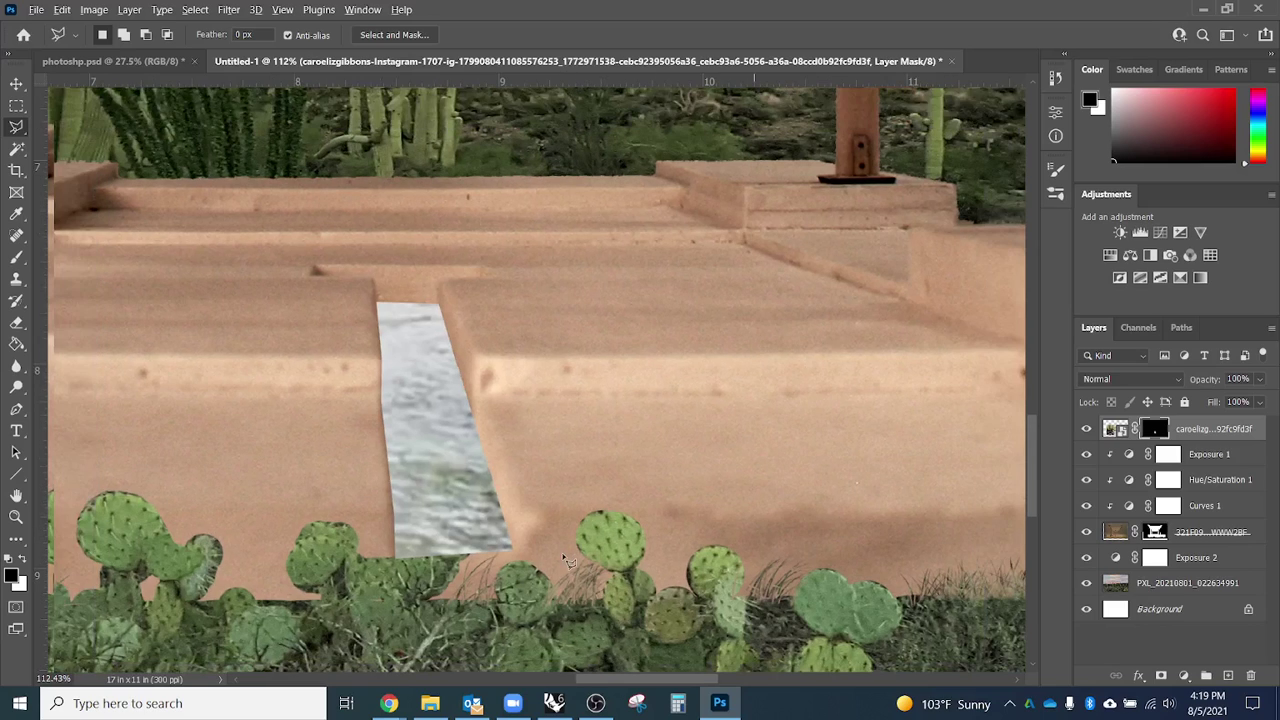
scroll(550, 572, "down", 1)
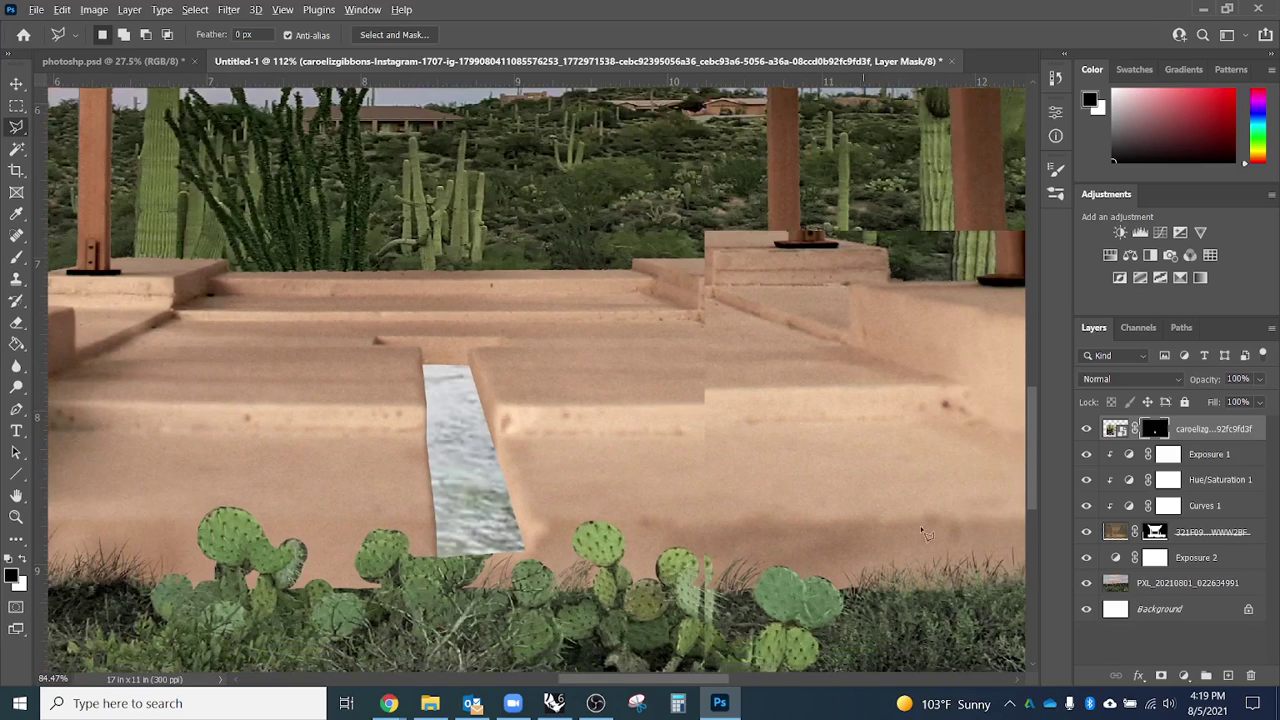
scroll(568, 566, "down", 1)
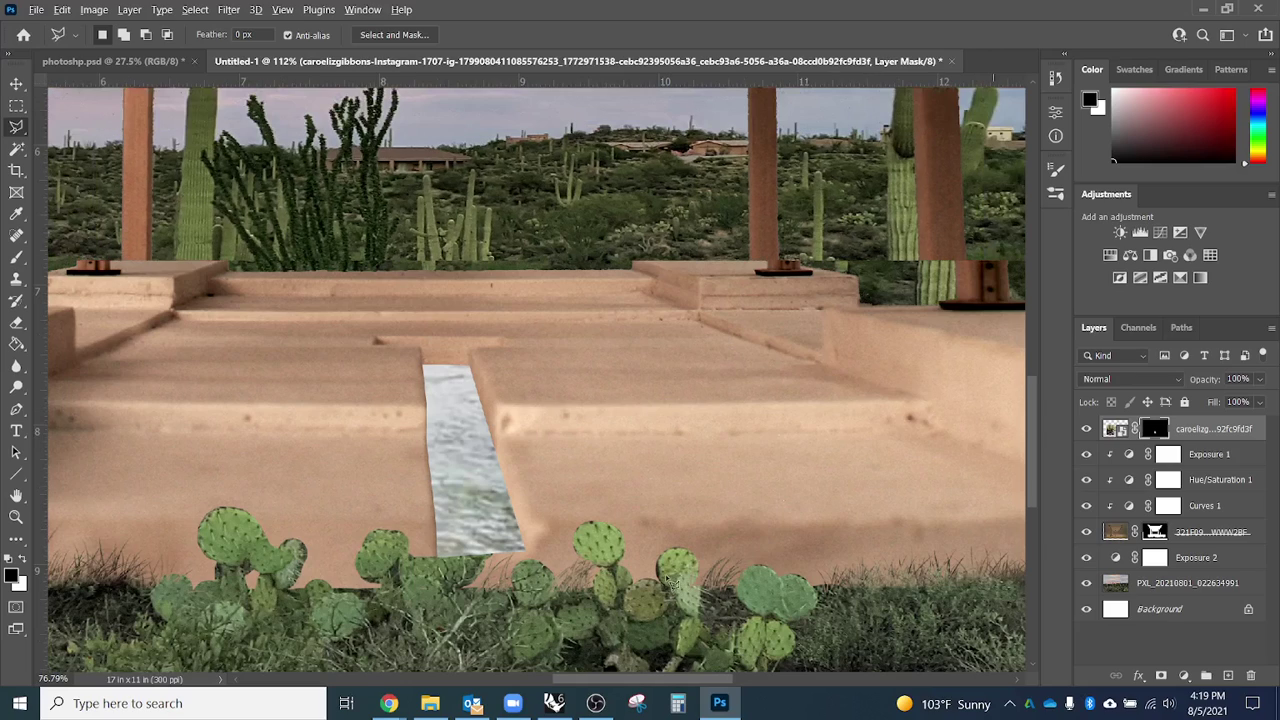
scroll(565, 567, "down", 2)
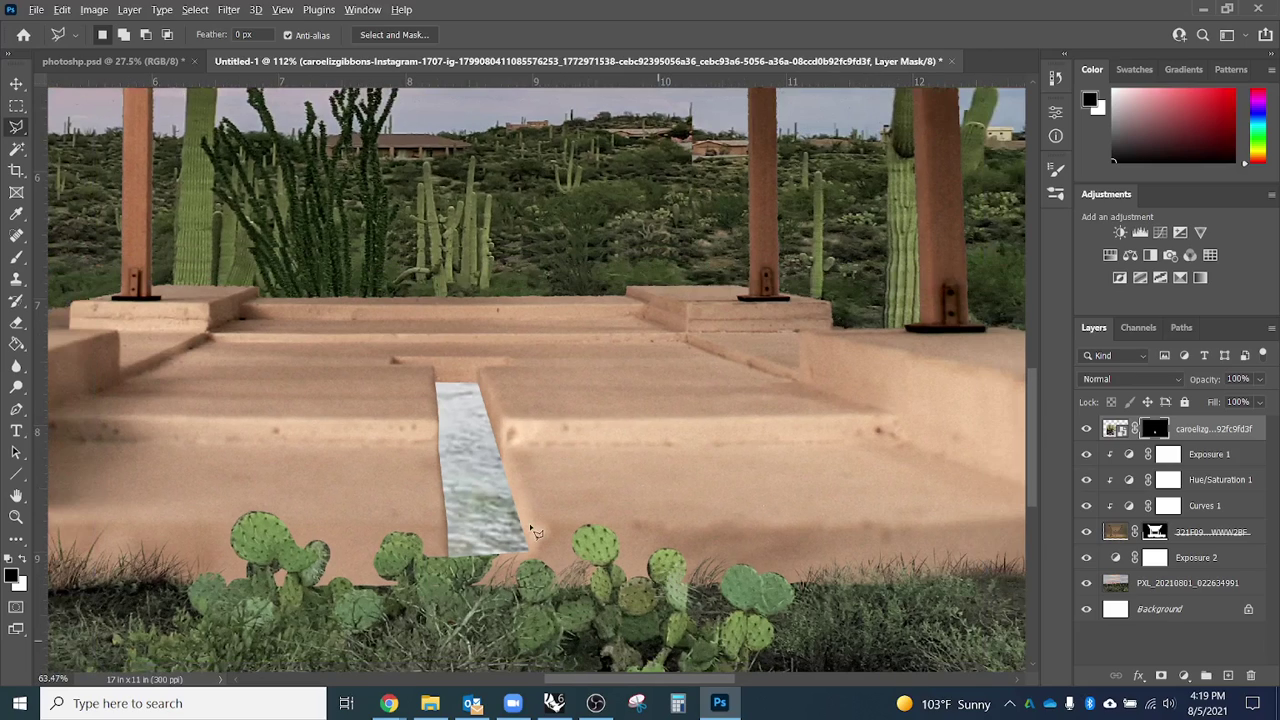
Unlink the river photo from its mask and shift only the image inside the channel.
key("v")
scroll(531, 529, "down", 1)
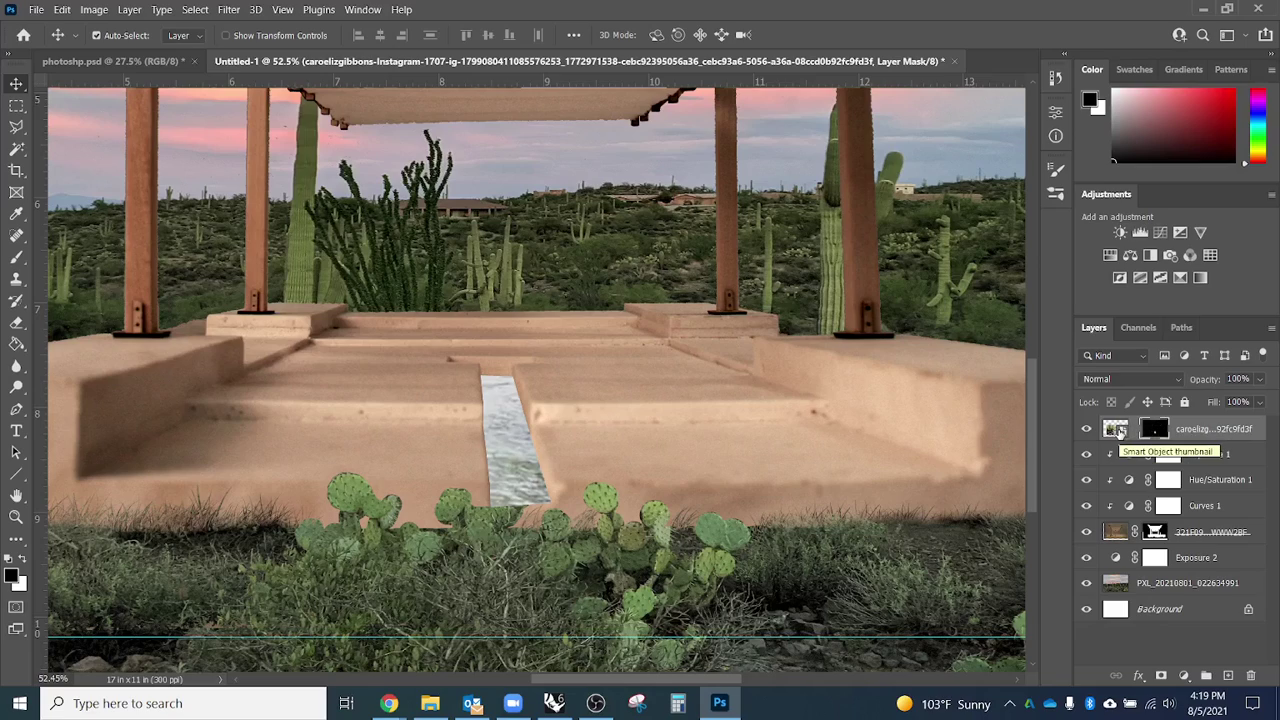
left_click(1118, 430)
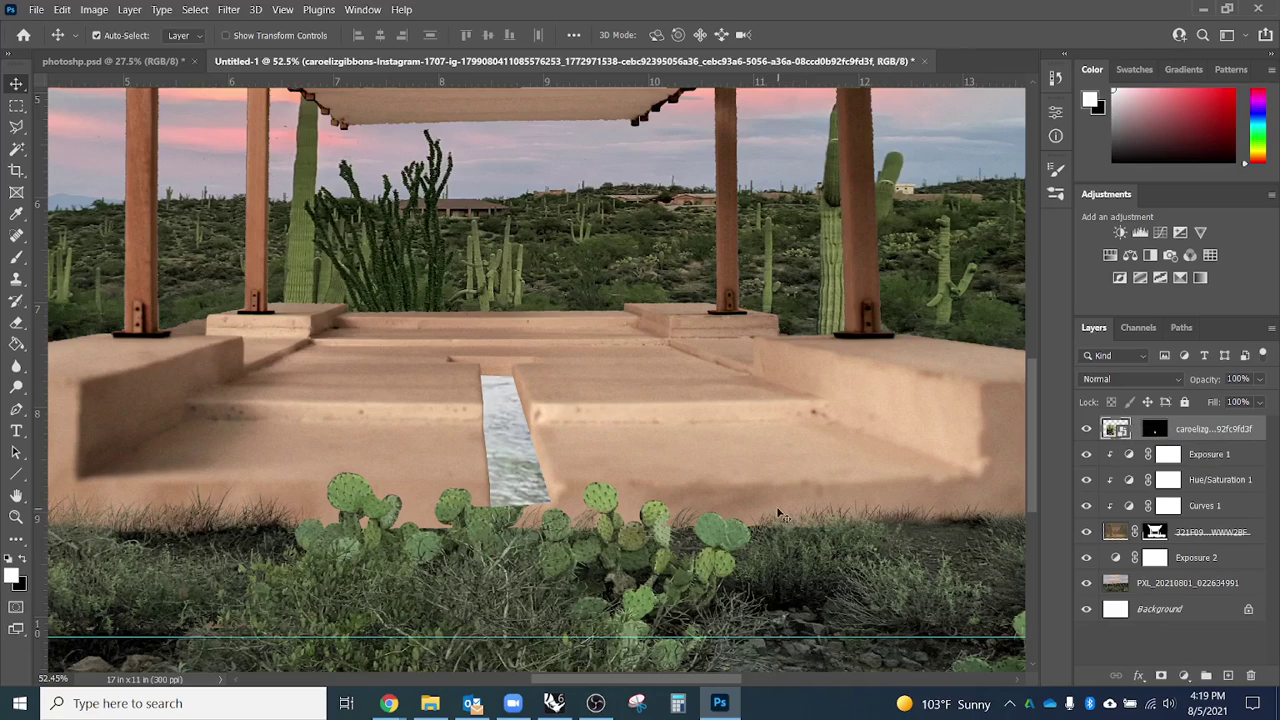
left_click_drag(590, 524, 524, 521)
Scale the unlinked river image down in several passes, keeping it over the channel so the water texture gets finer, and apply the transform.
key("ctrl+t")
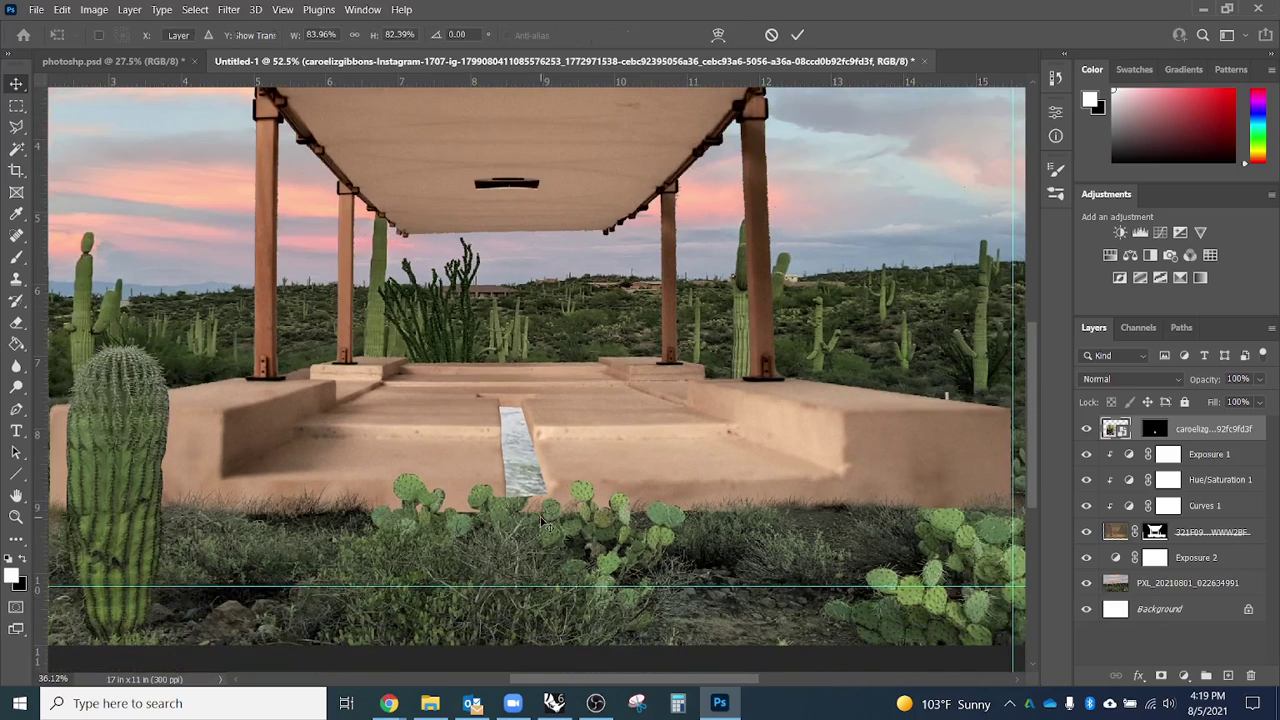
left_click_drag(970, 589, 890, 547)
left_click_drag(700, 470, 964, 113)
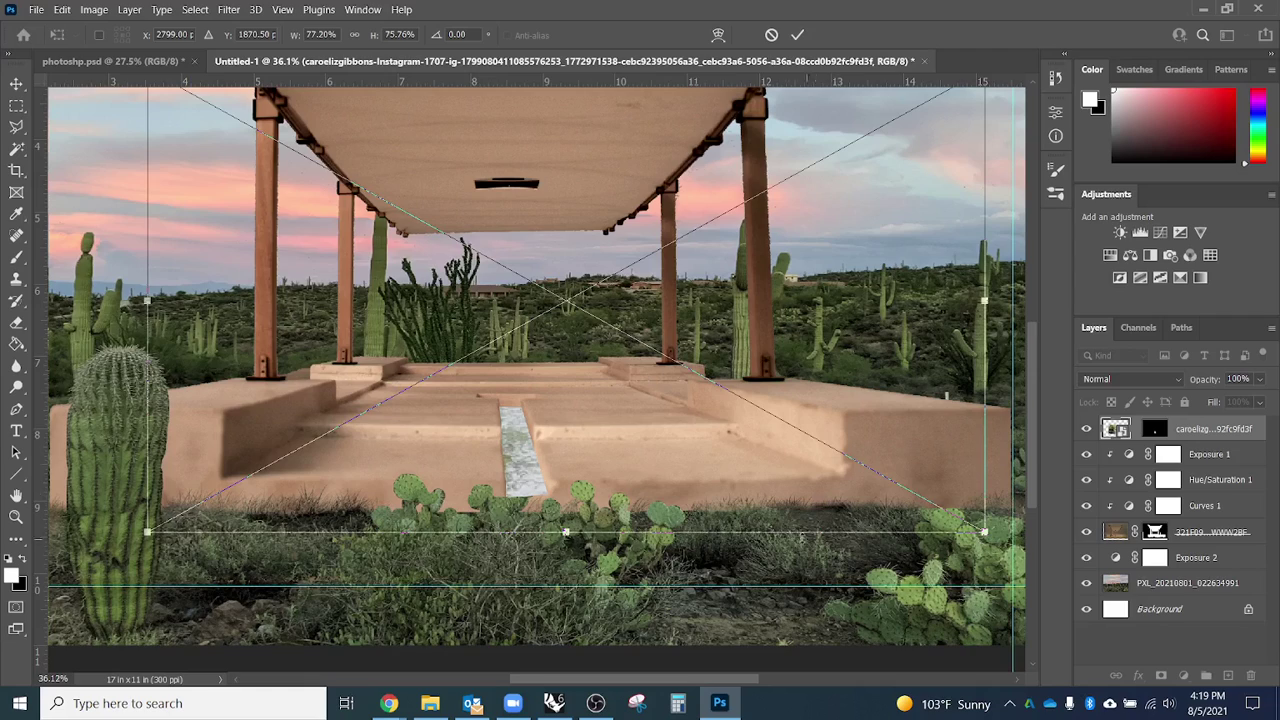
scroll(780, 532, "down", 3)
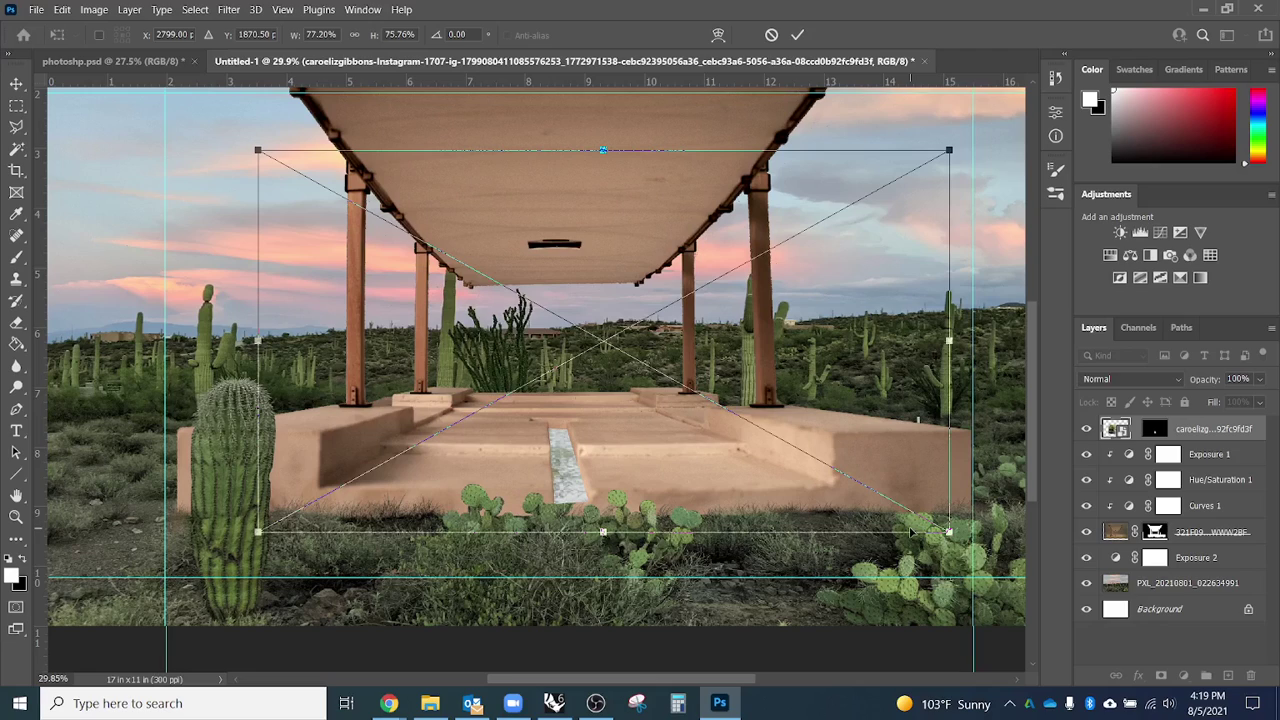
left_click_drag(948, 530, 860, 506)
left_click_drag(736, 459, 748, 488)
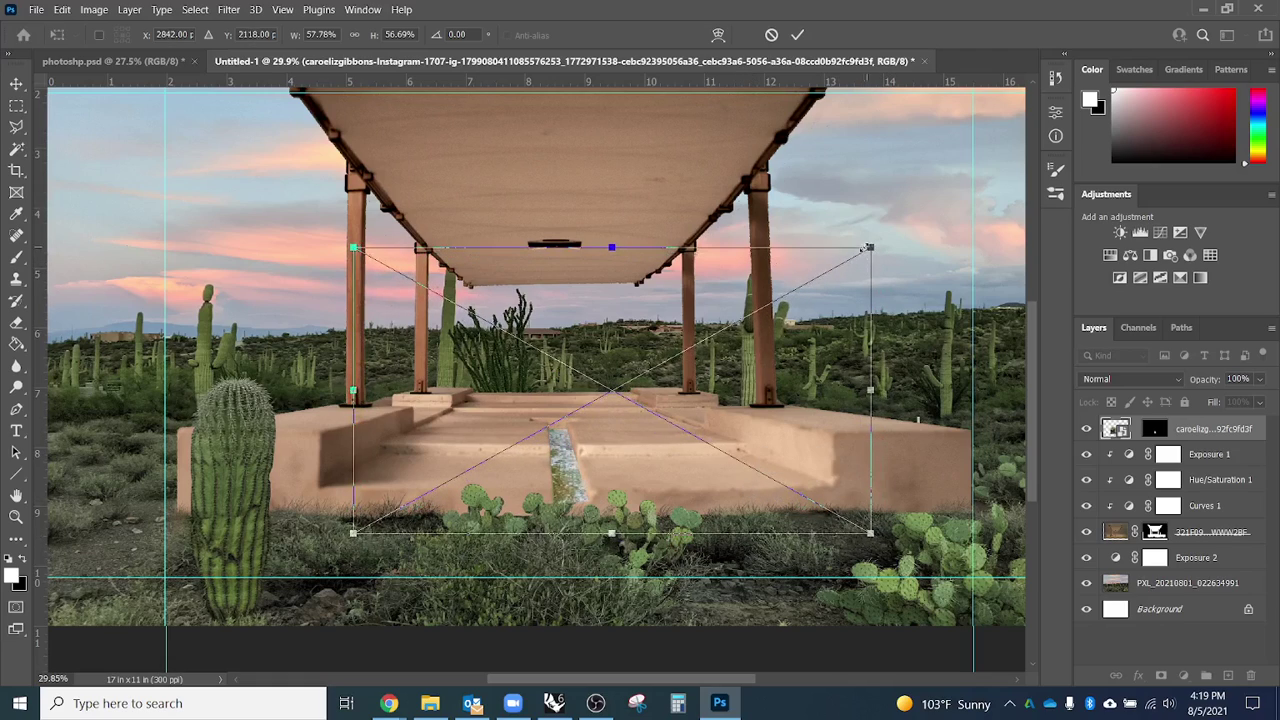
left_click_drag(868, 247, 777, 286)
left_click_drag(751, 402, 773, 386)
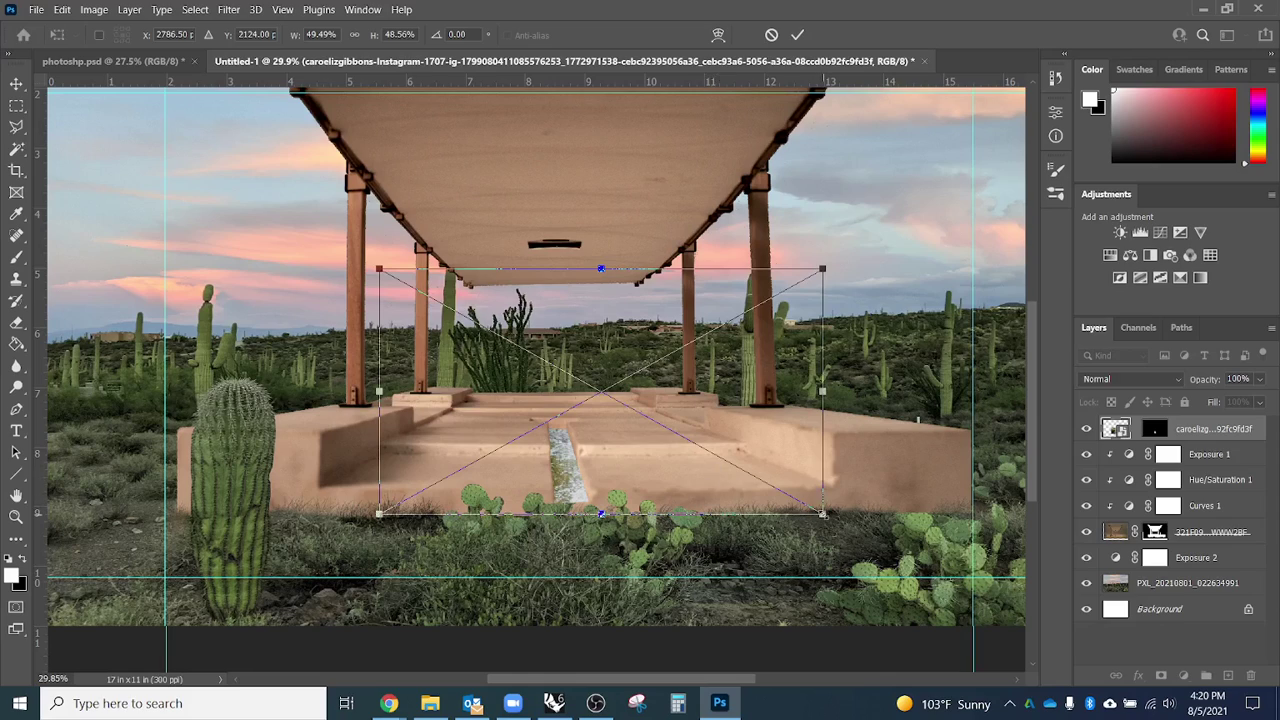
left_click_drag(822, 514, 721, 483)
key("Return")
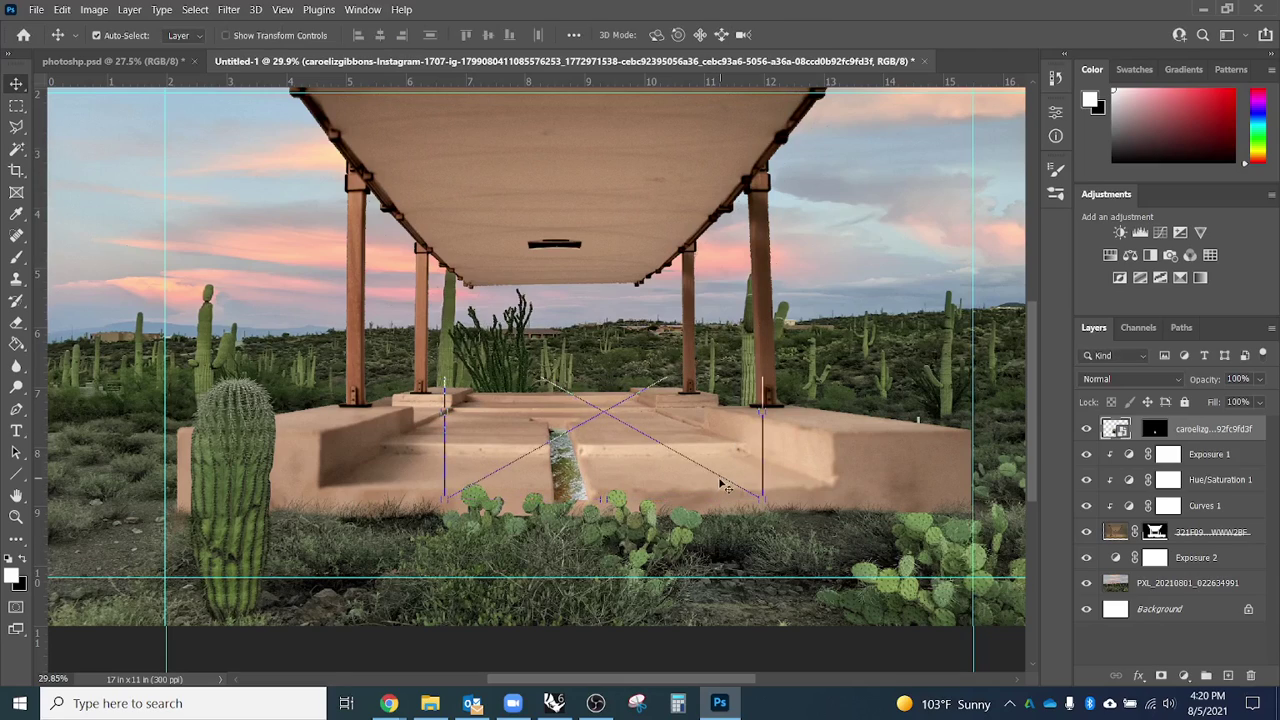
Temporarily disable the river layer's mask to check the whole image's position, and enable the mask again.
scroll(565, 508, "up", 1)
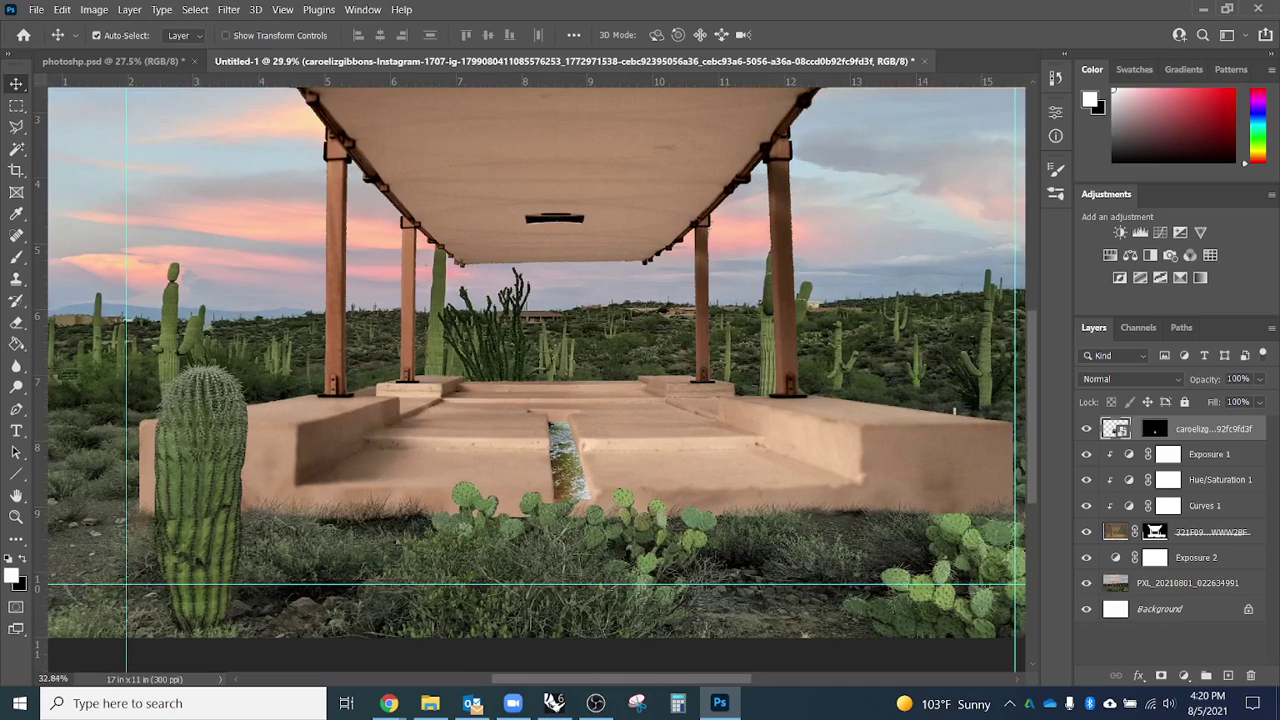
scroll(535, 380, "up", 1)
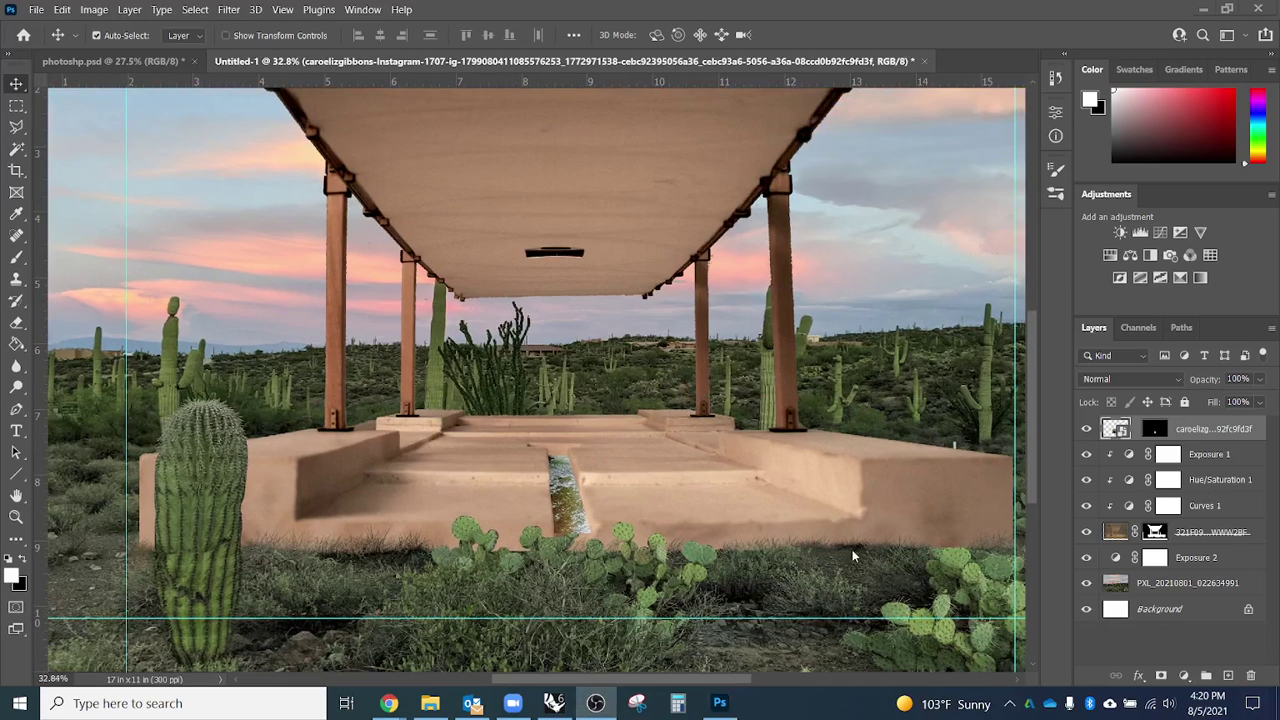
key("l")
left_click(1155, 429, "shift")
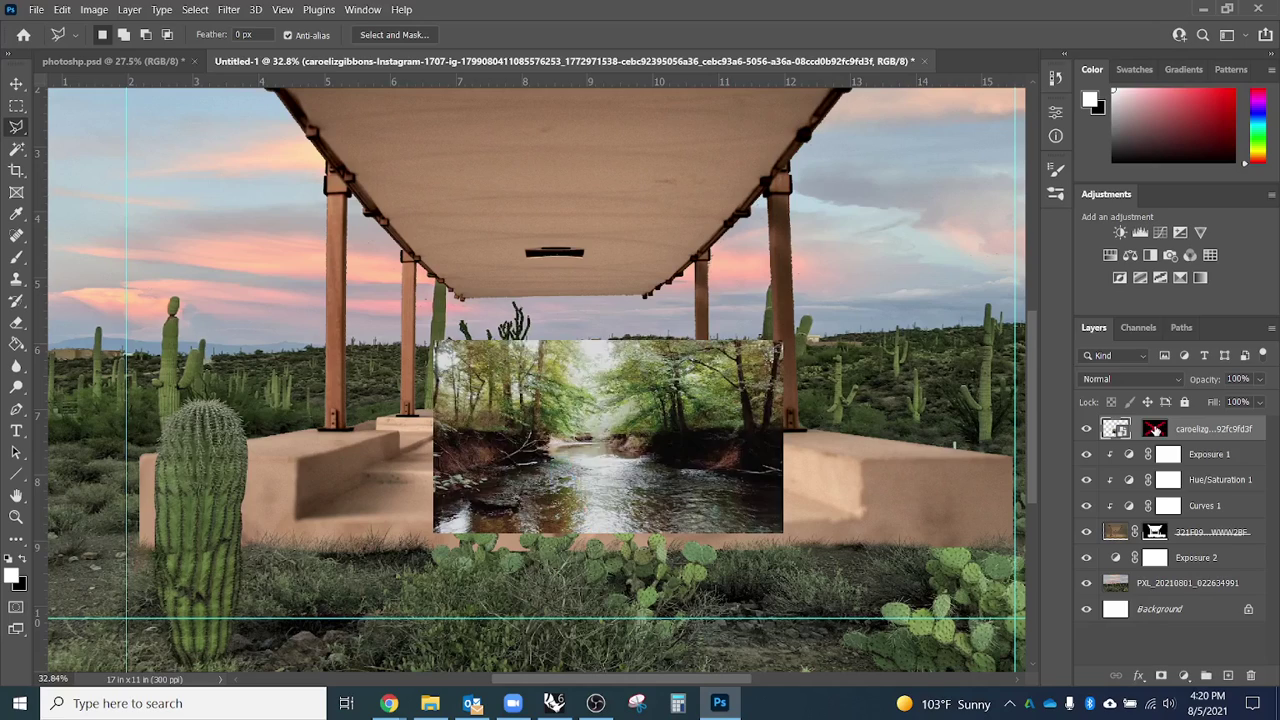
left_click(1155, 429, "shift")
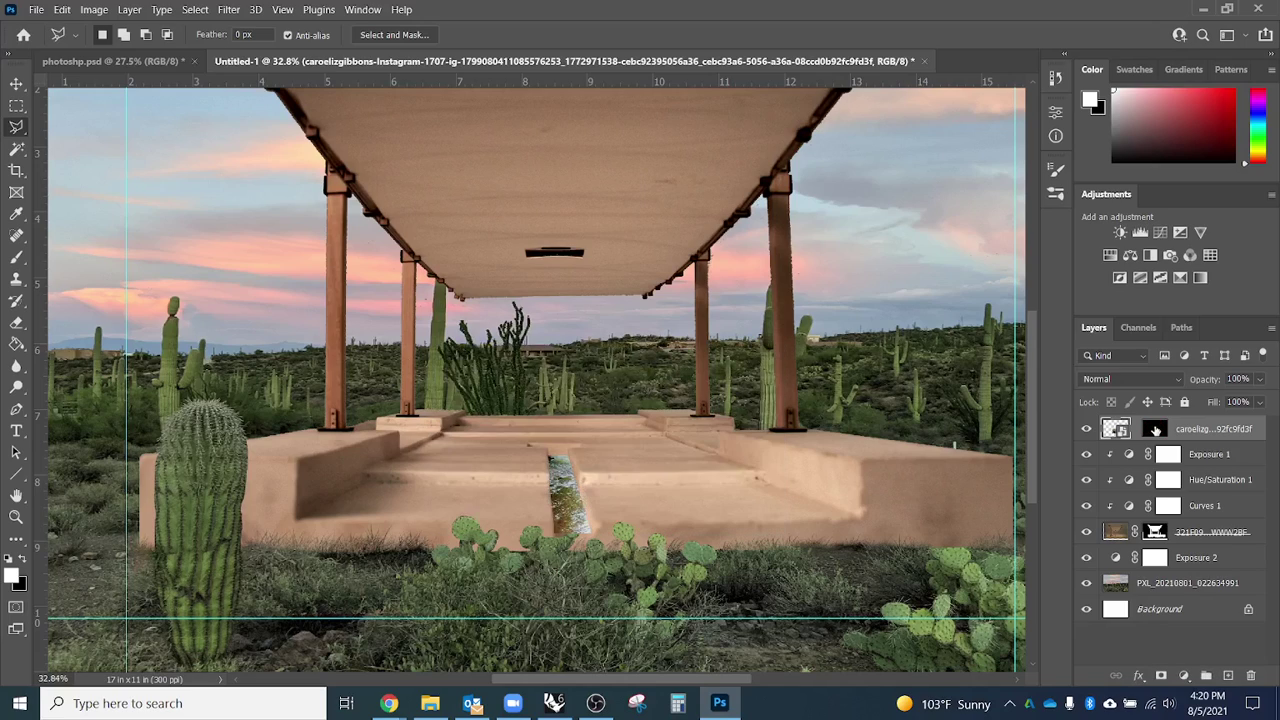
key("v")
left_click(710, 474, "ctrl")
mouse_move(710, 474)
left_mouse_down()
mouse_move(659, 477)
mouse_move(668, 432)
mouse_move(688, 481)
left_mouse_up()
key("ctrl+z")
left_click(1104, 430)
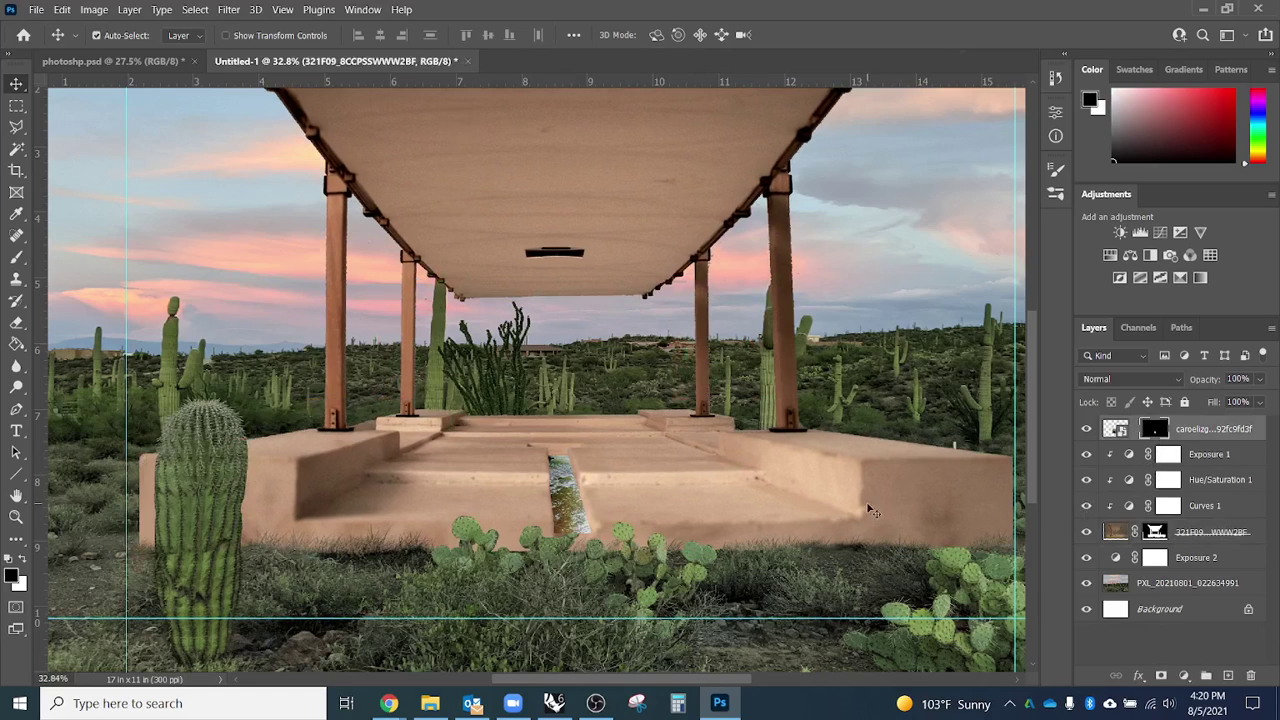
left_click_drag(718, 458, 704, 466)
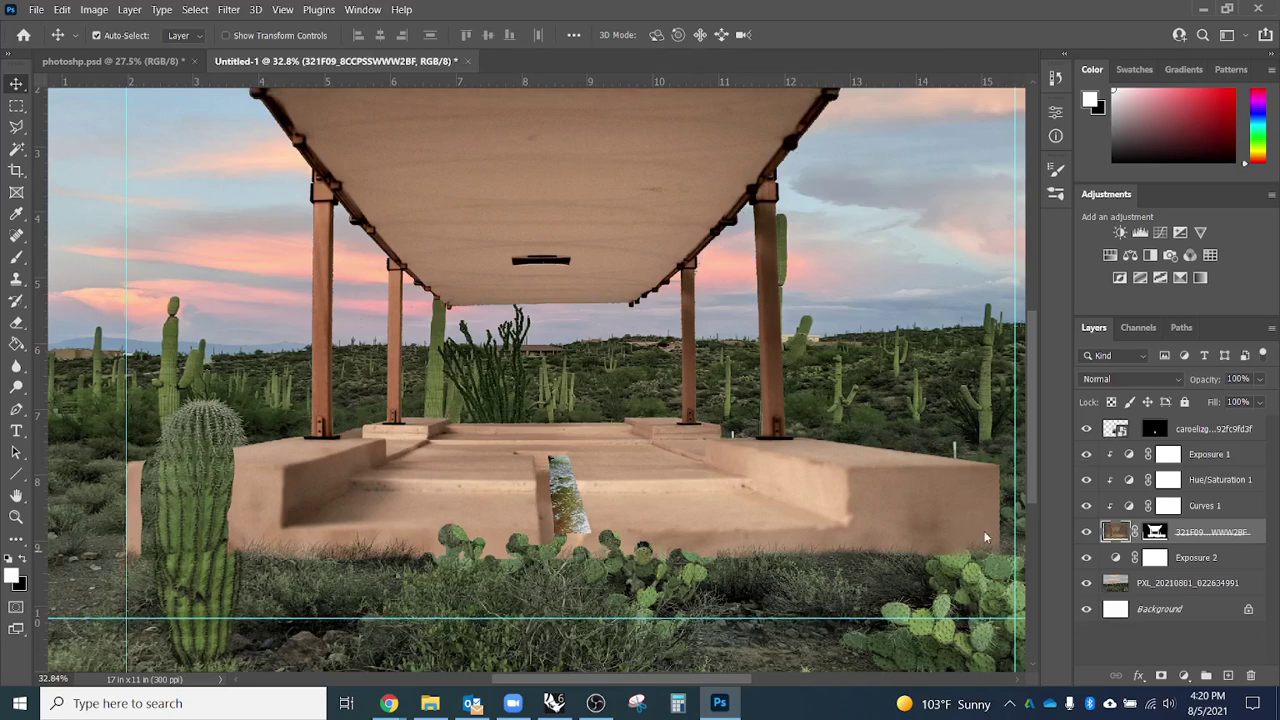
key("ctrl+z")
key("ctrl+z")
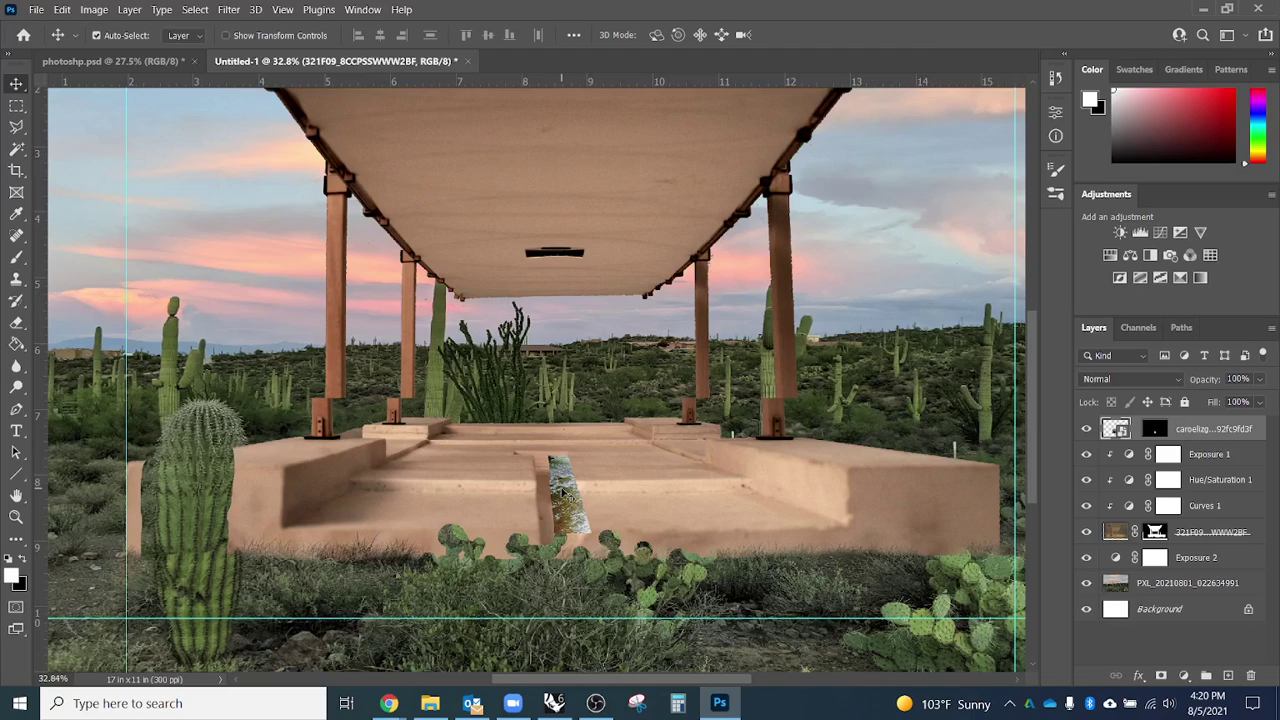
left_click(562, 493)
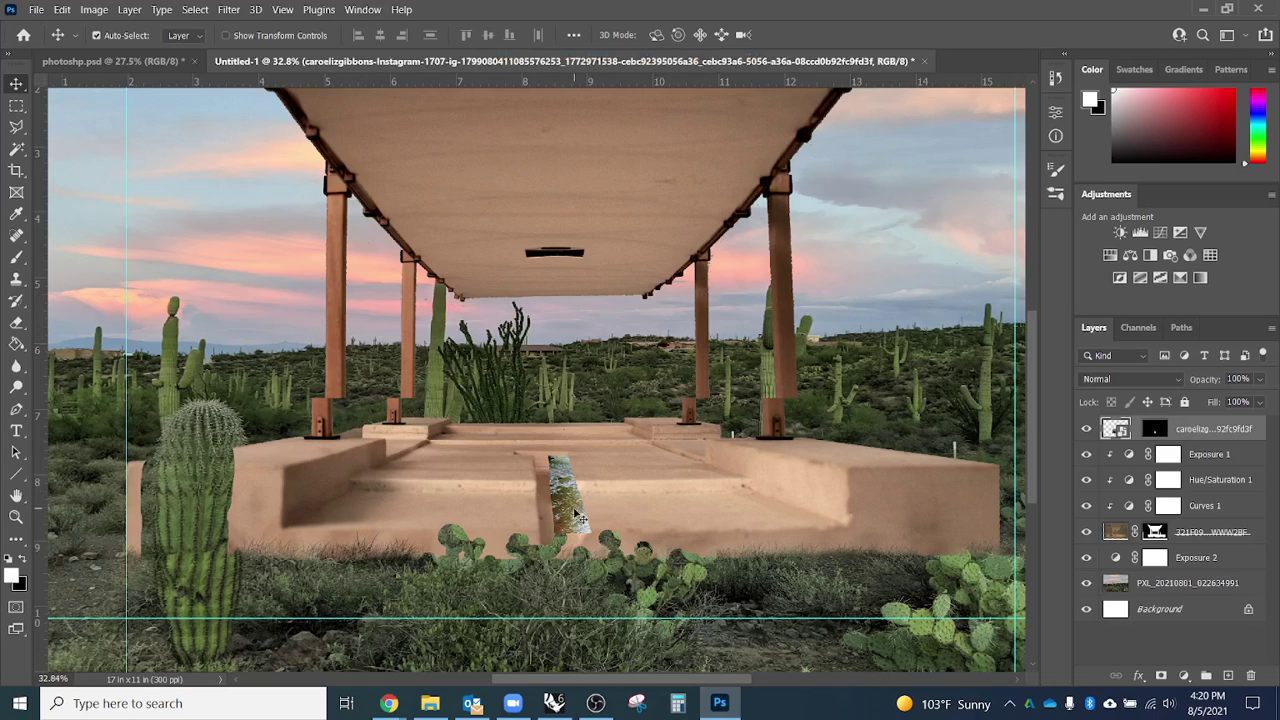
key("ctrl+z")
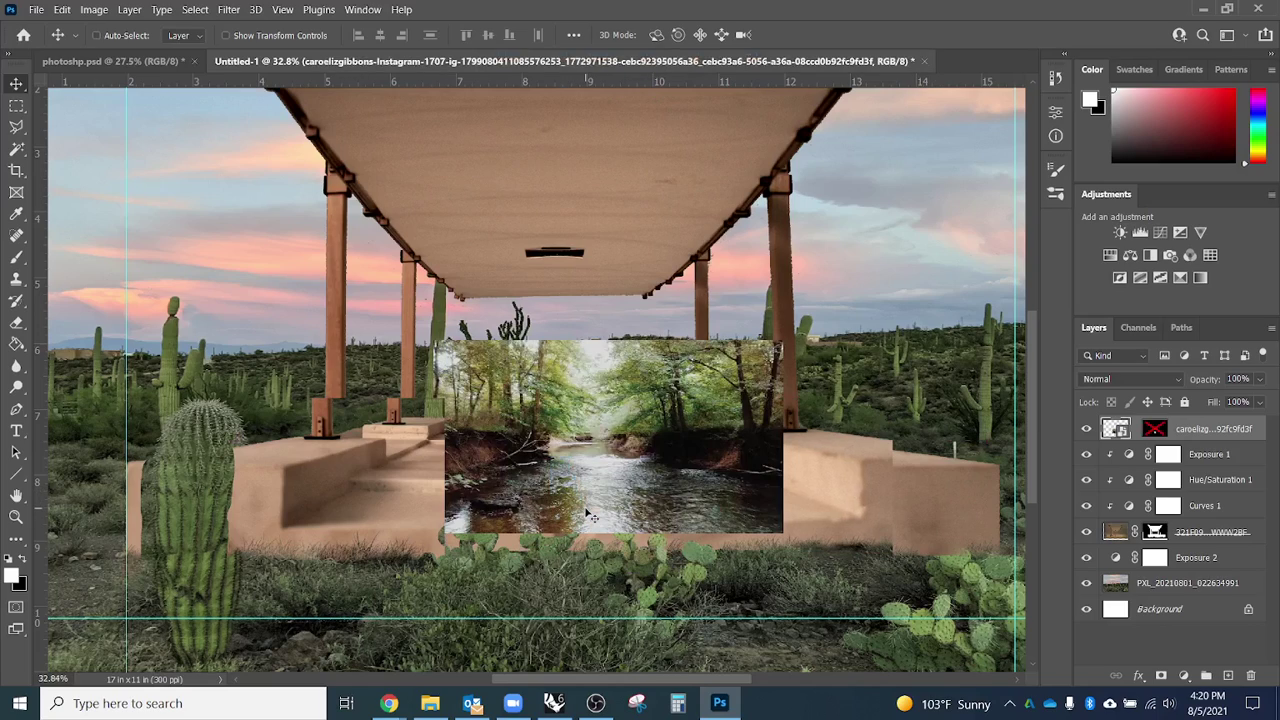
key("ctrl+z")
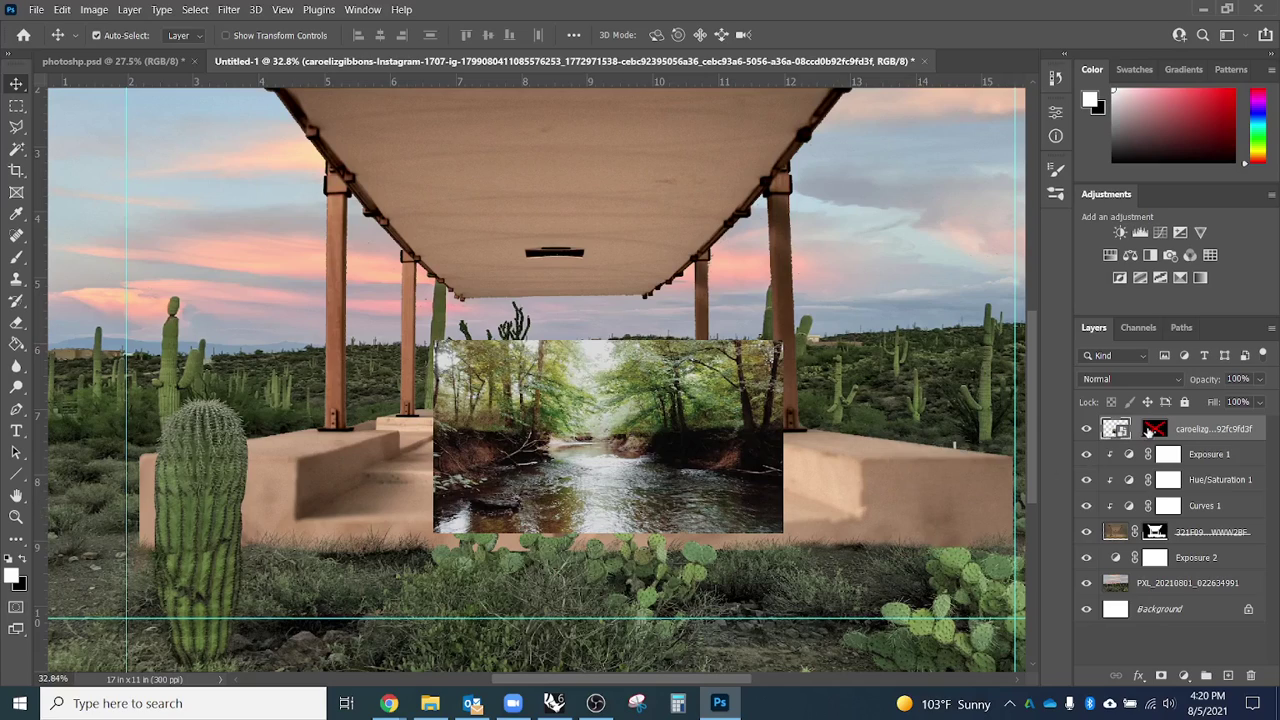
key("ctrl+z")
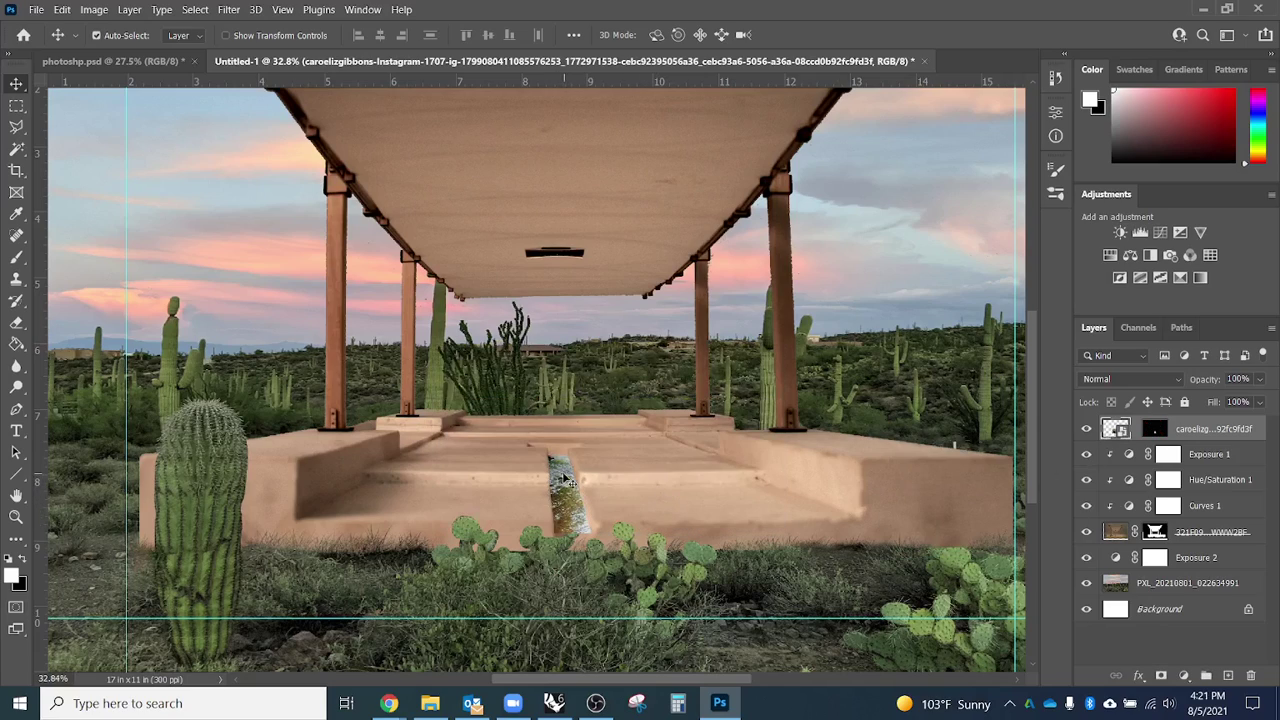
Move the river image inside its mask so pale water fills the channel, and add a Hue/Saturation adjustment layer above it.
left_click_drag(566, 480, 548, 512)
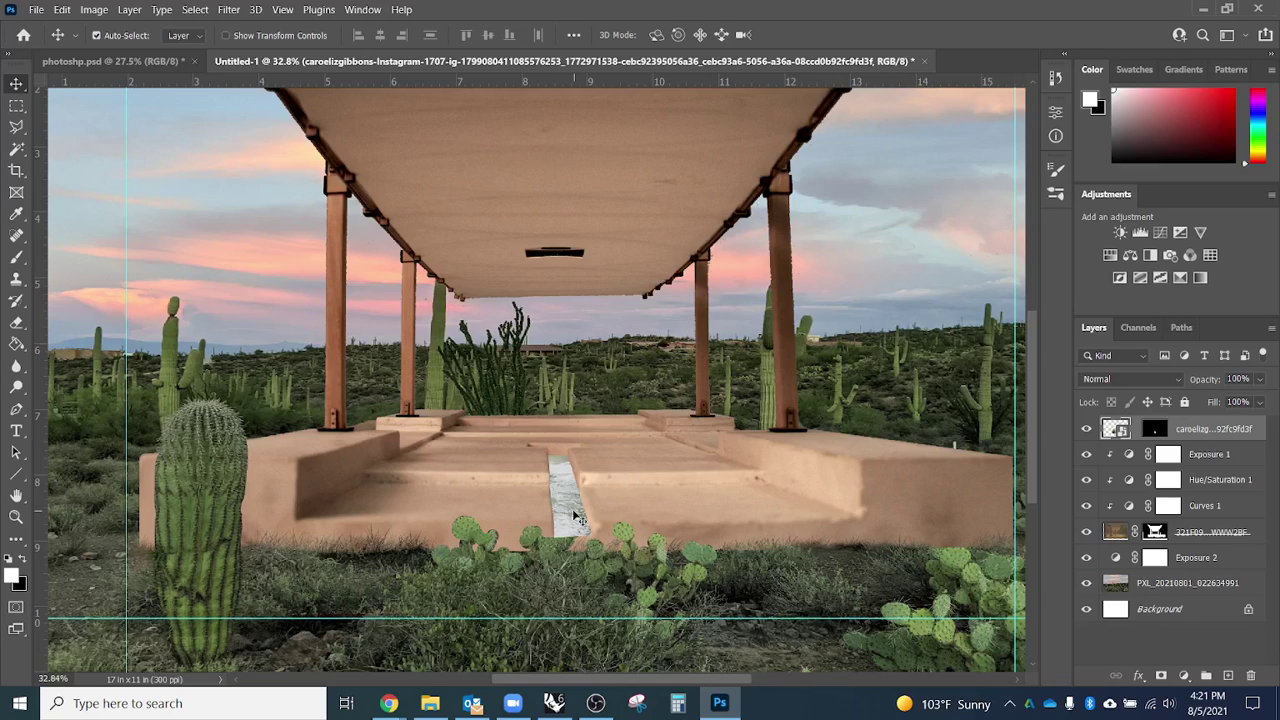
left_click(1185, 676)
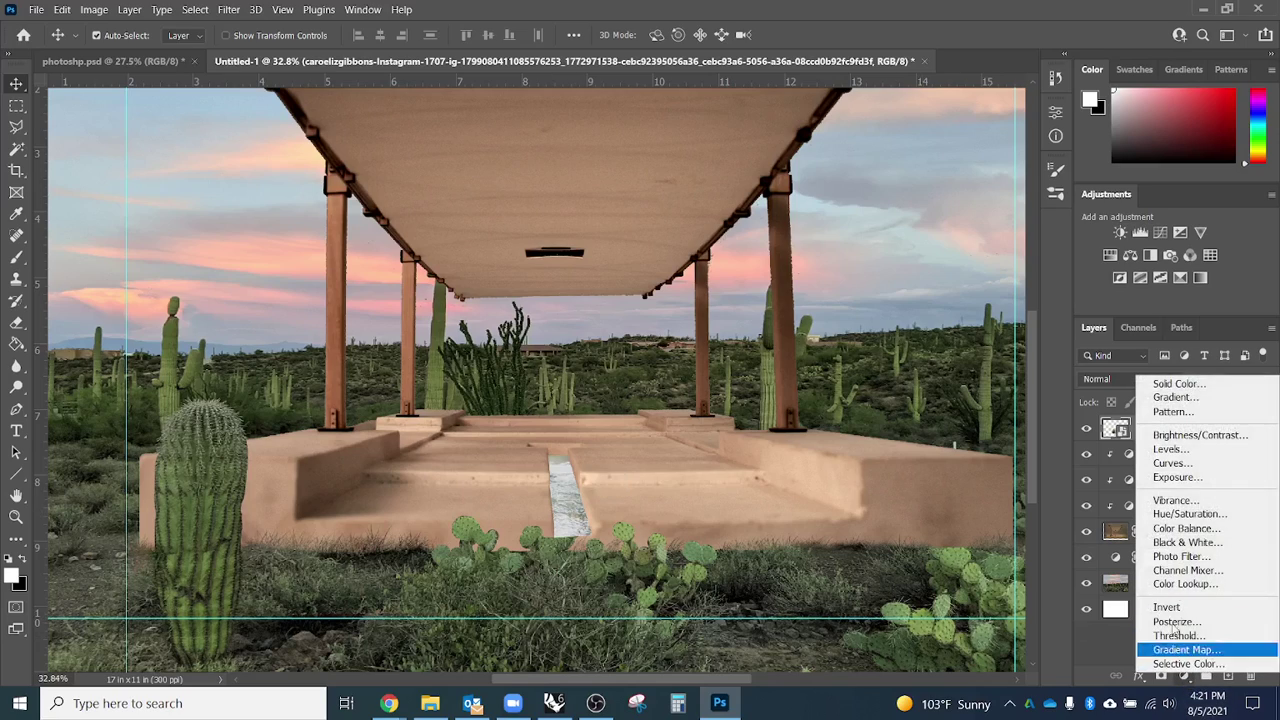
left_click(1202, 514)
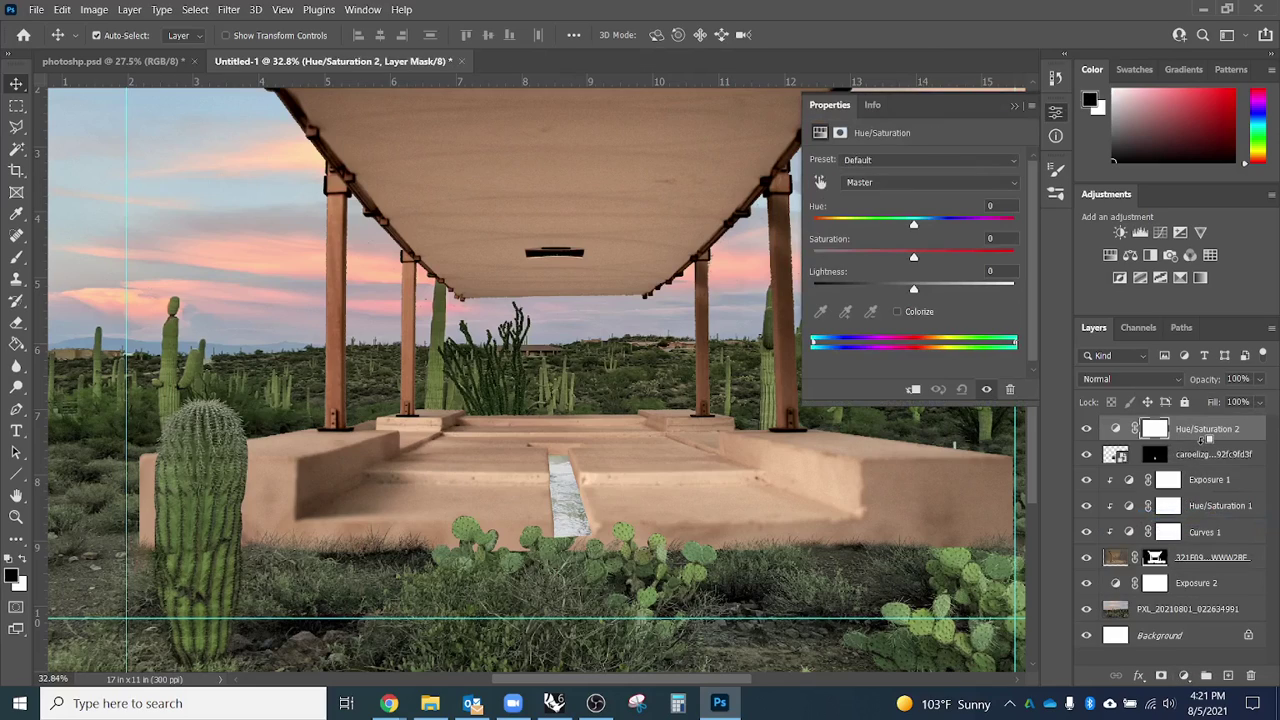
Clip the Hue/Saturation adjustment to the river layer, colorize it with hue 21 and saturation 33, and lower its opacity to about 83%.
left_click(1200, 441, "alt")
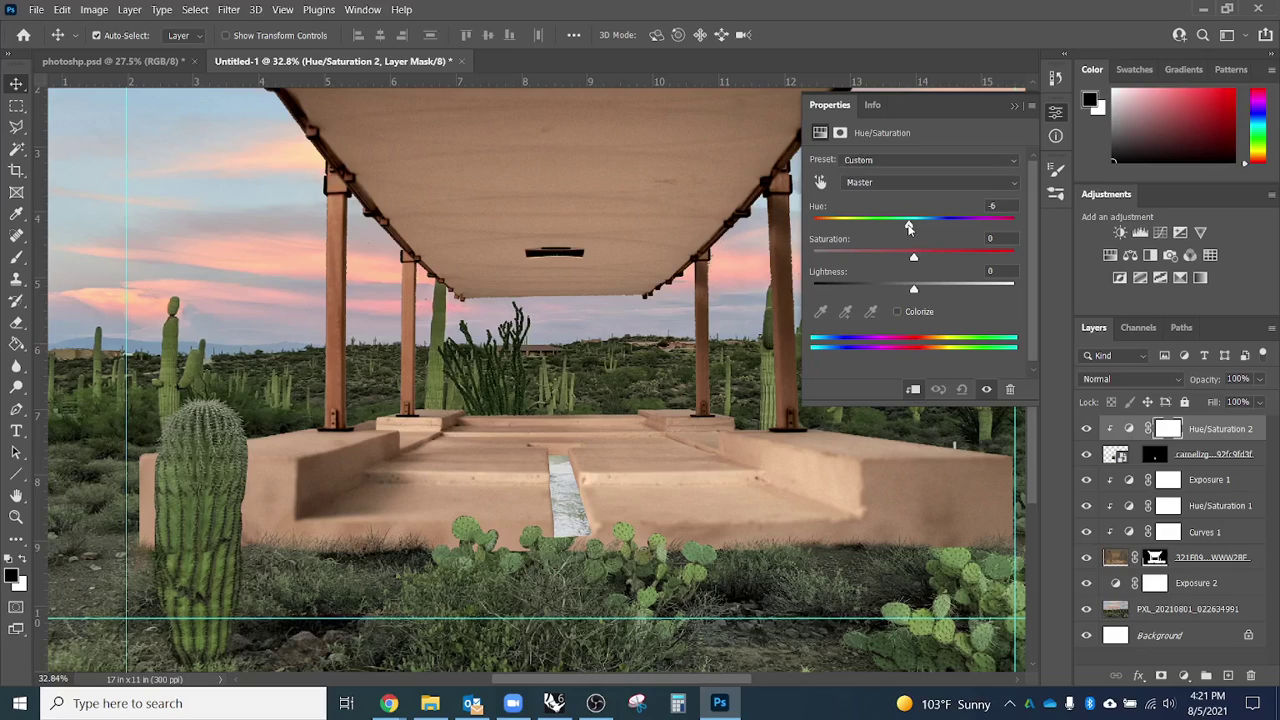
left_click_drag(892, 229, 843, 243)
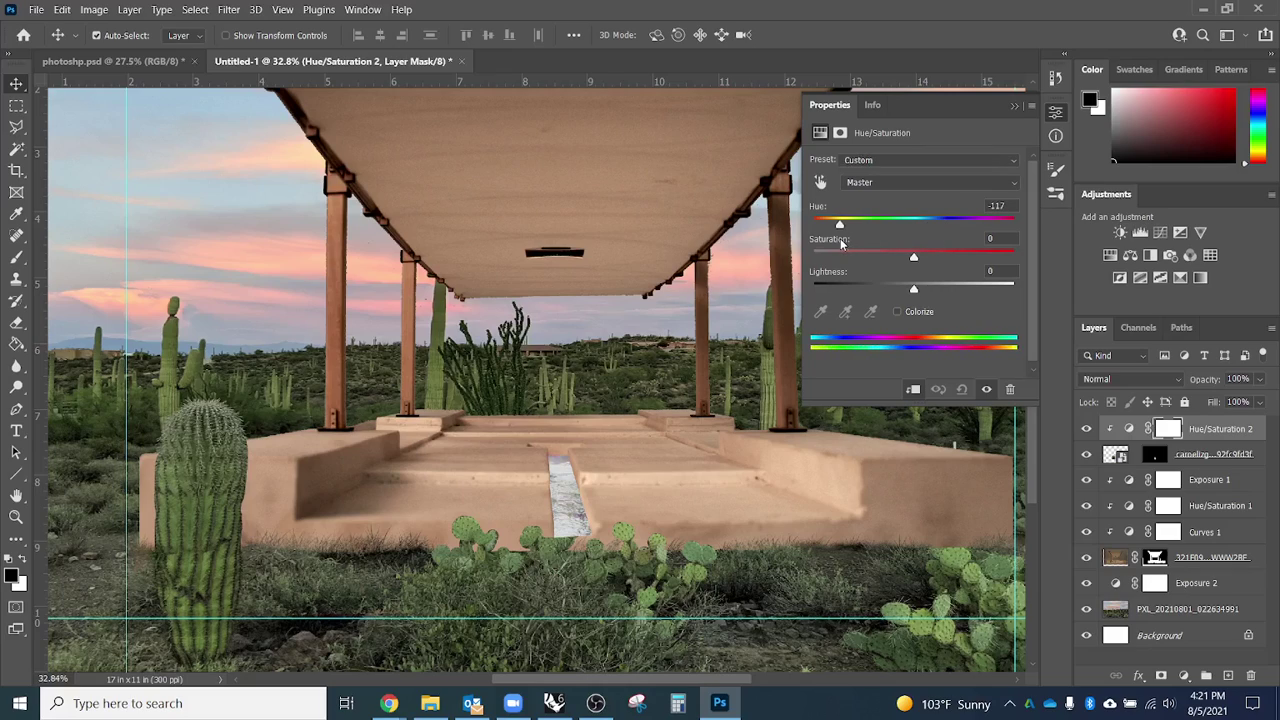
left_click(918, 313)
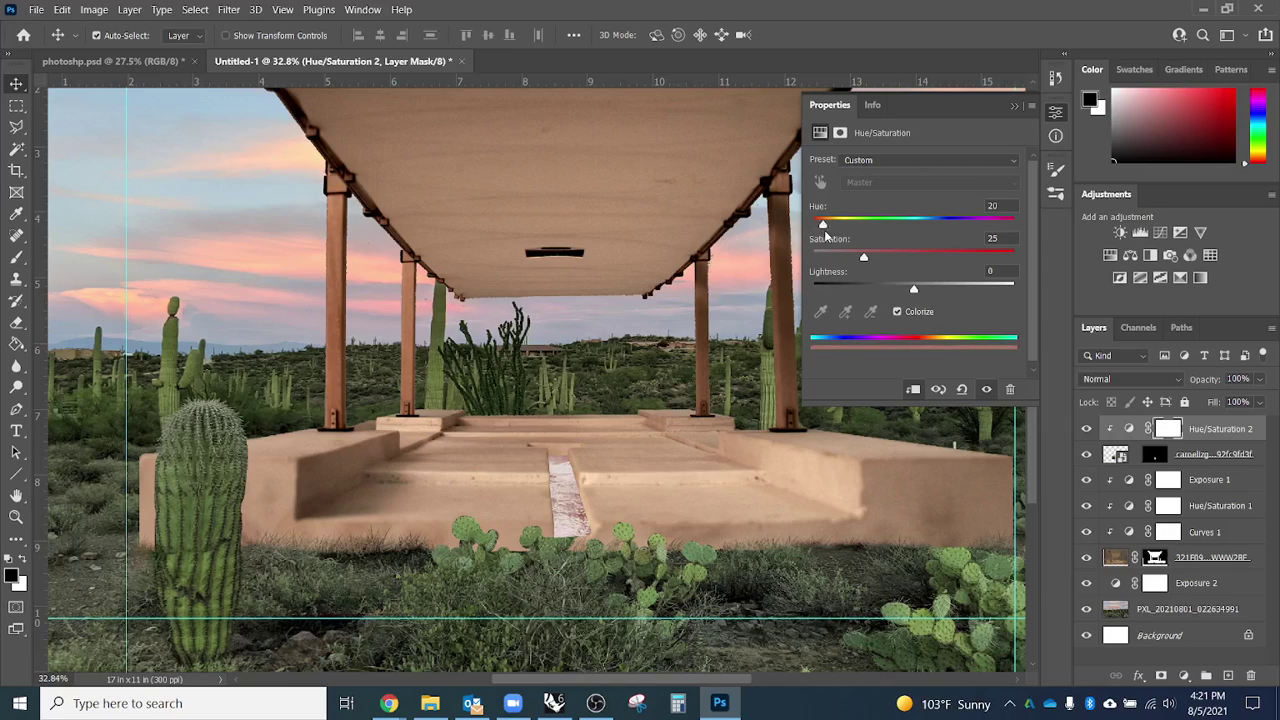
left_click_drag(864, 258, 877, 258)
left_click(1262, 381)
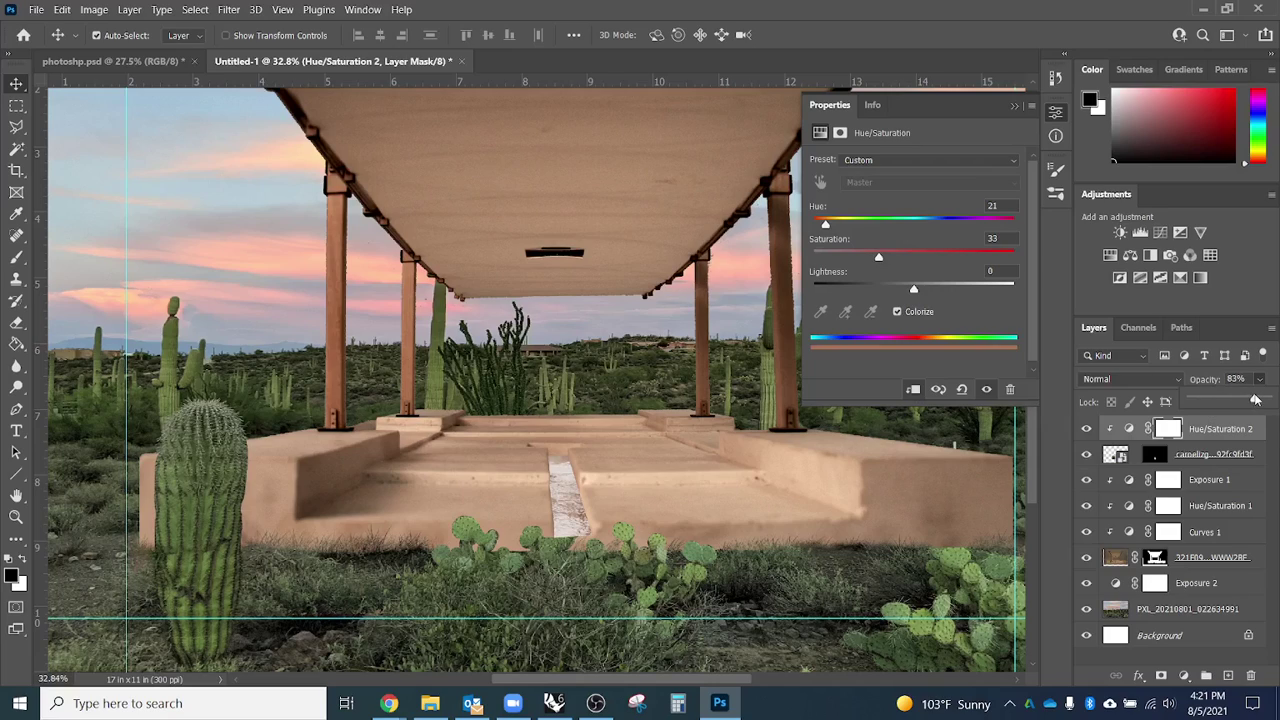
left_click(545, 528)
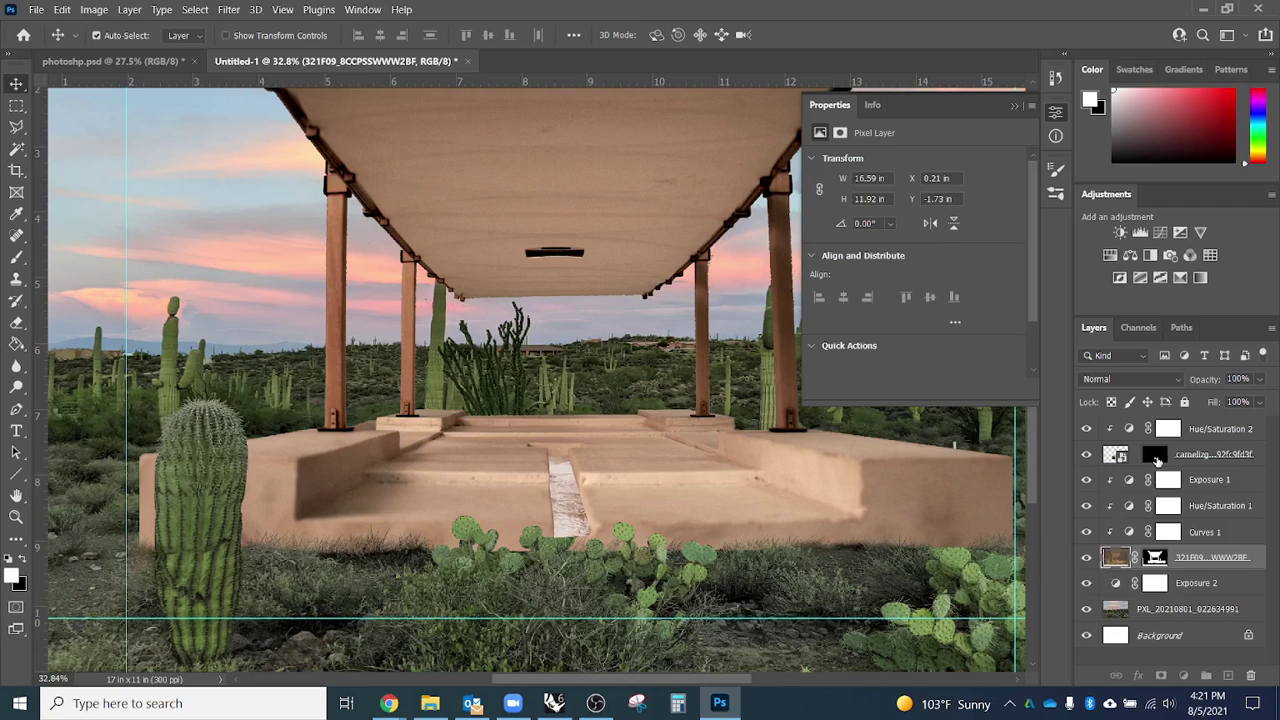
Paint black on the river layer's mask at the channel's front end to uncover the prickly pear pad in front of the water.
left_click(1155, 454)
key("b")
scroll(565, 545, "up", 1)
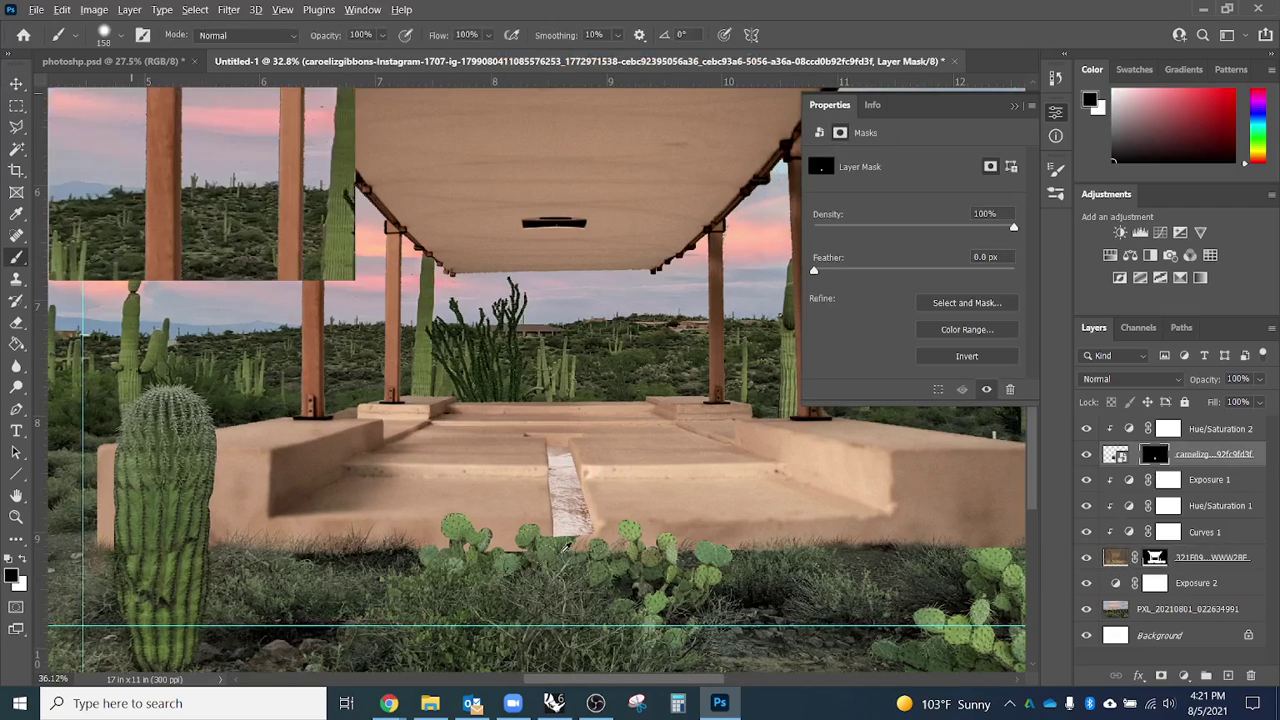
scroll(565, 545, "up", 6)
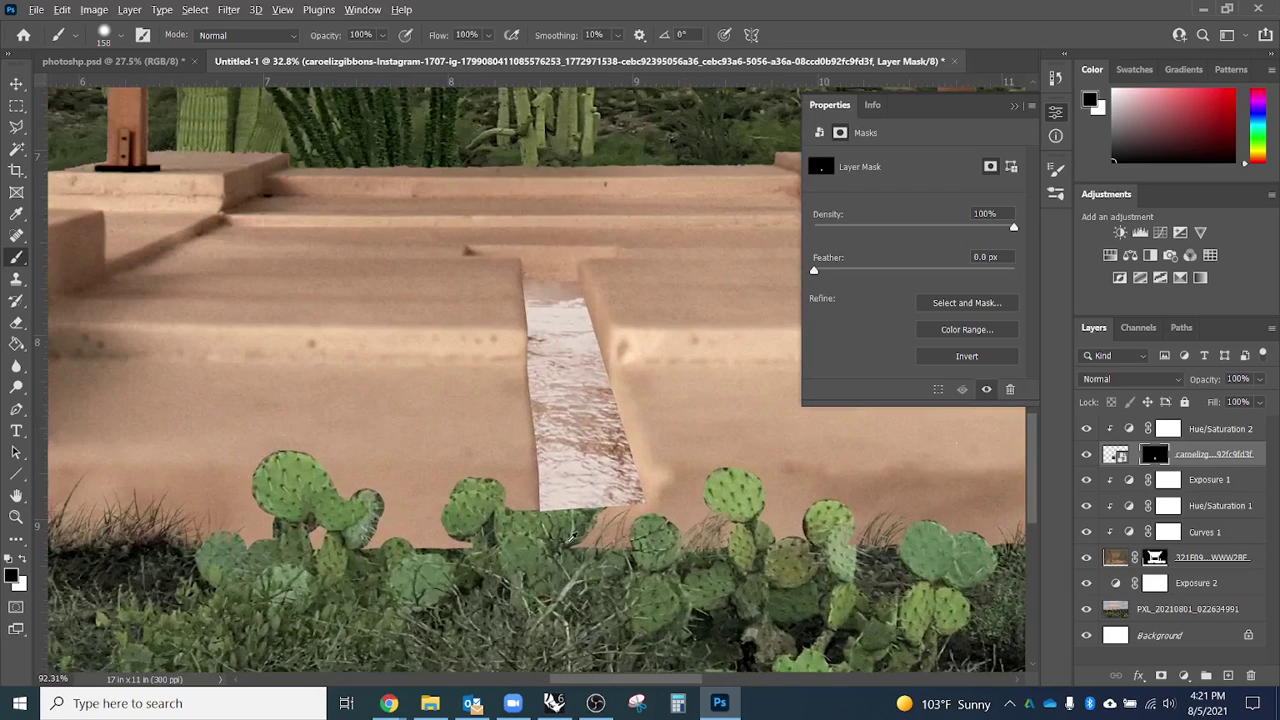
scroll(568, 534, "up", 1)
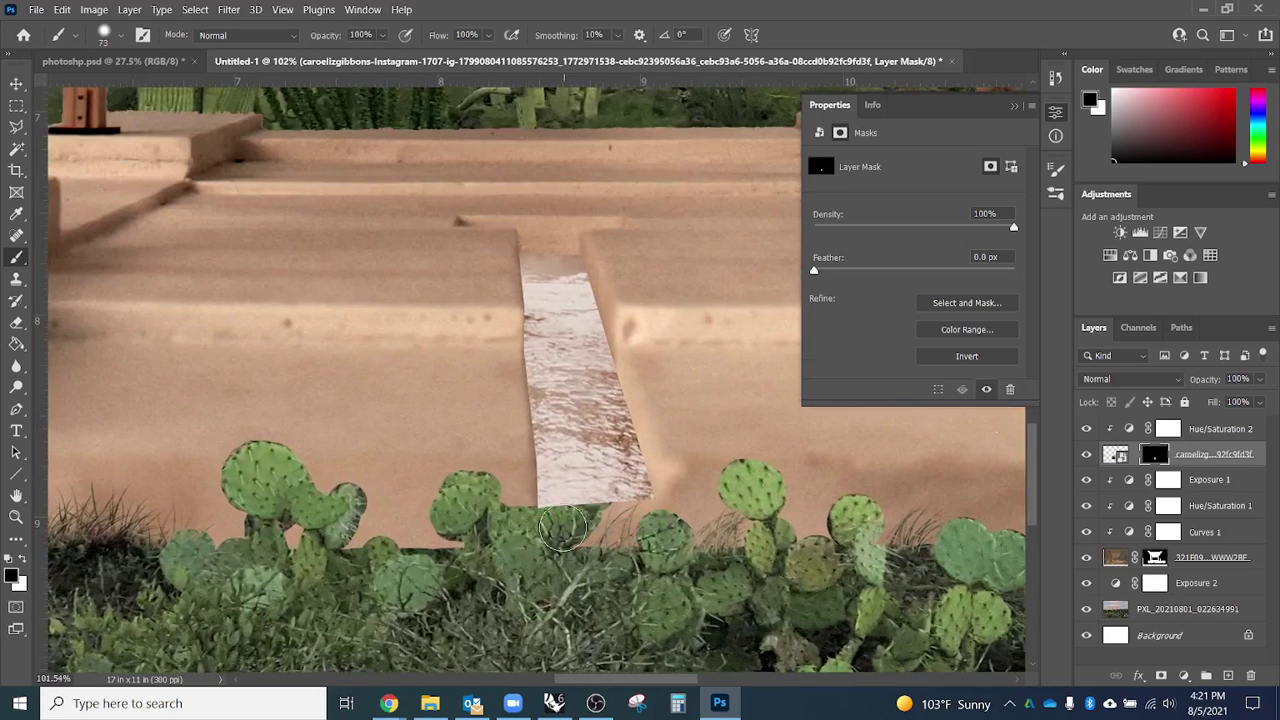
right_click(579, 498, "alt")
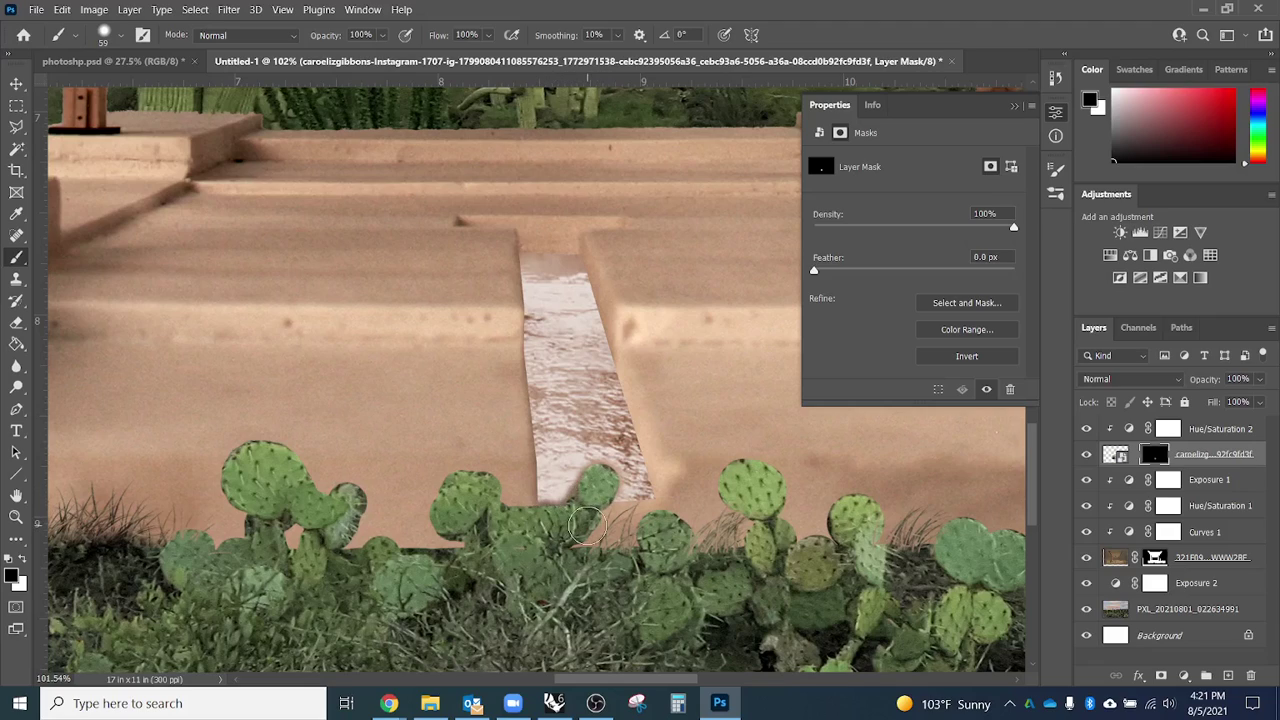
left_click_drag(574, 511, 669, 411)
Paint white on the river mask with a smaller, harder brush to restore the water around the cactus pad's edge.
left_click_drag(649, 522, 647, 648)
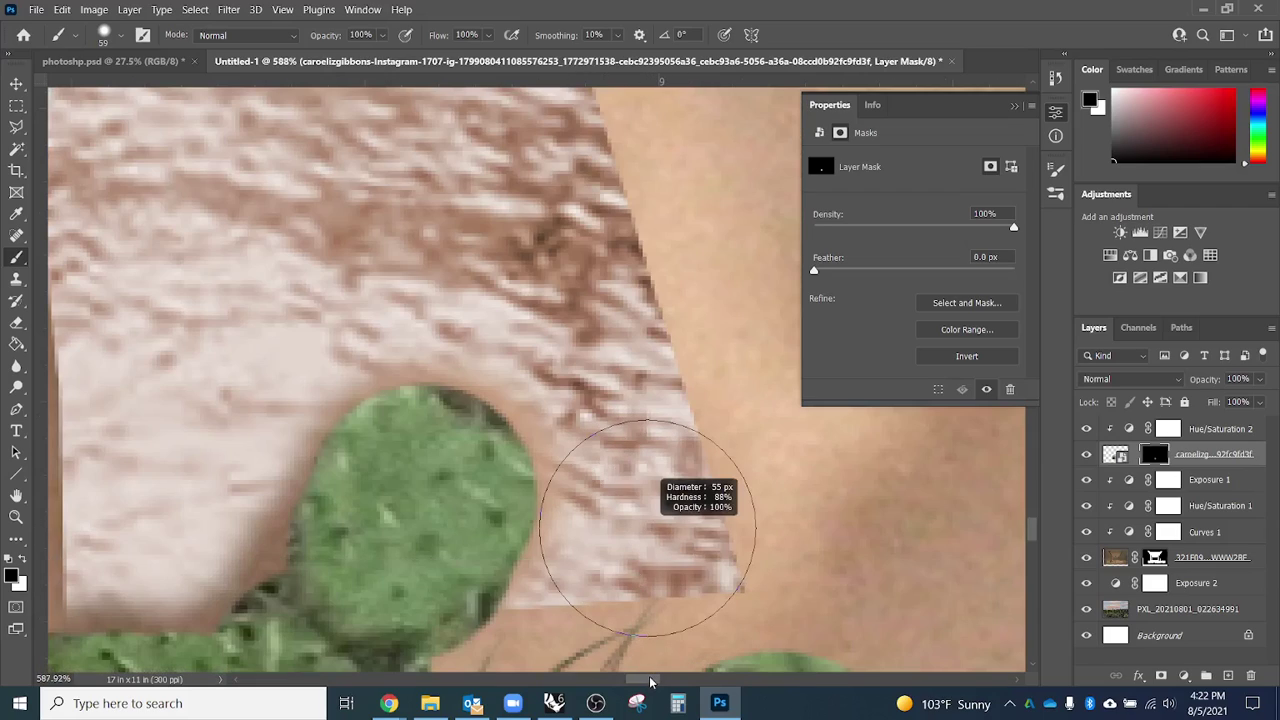
key("x")
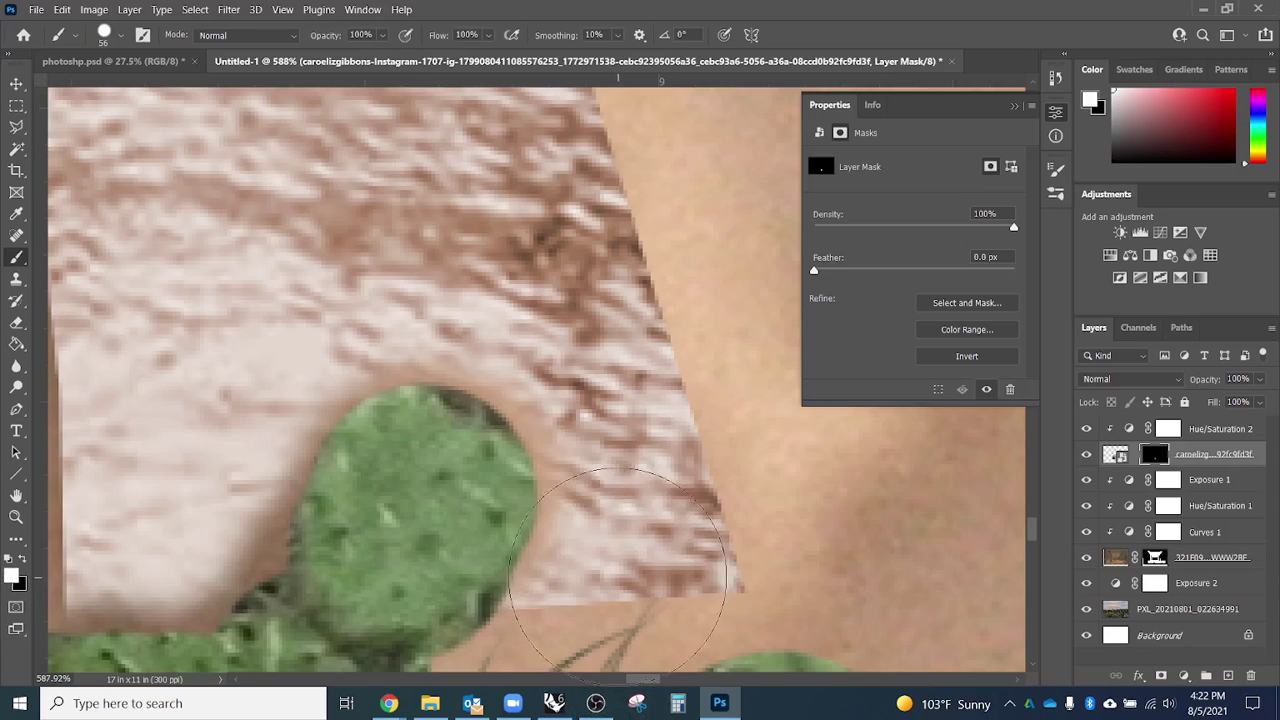
mouse_move(618, 575)
left_mouse_down()
mouse_move(594, 554)
mouse_move(513, 579)
mouse_move(548, 574)
mouse_move(529, 583)
mouse_move(555, 501)
mouse_move(553, 441)
mouse_move(480, 374)
mouse_move(422, 358)
mouse_move(342, 378)
mouse_move(311, 413)
mouse_move(243, 575)
mouse_move(180, 612)
mouse_move(80, 606)
mouse_move(149, 618)
mouse_move(238, 594)
left_mouse_up()
scroll(448, 561, "down", 2)
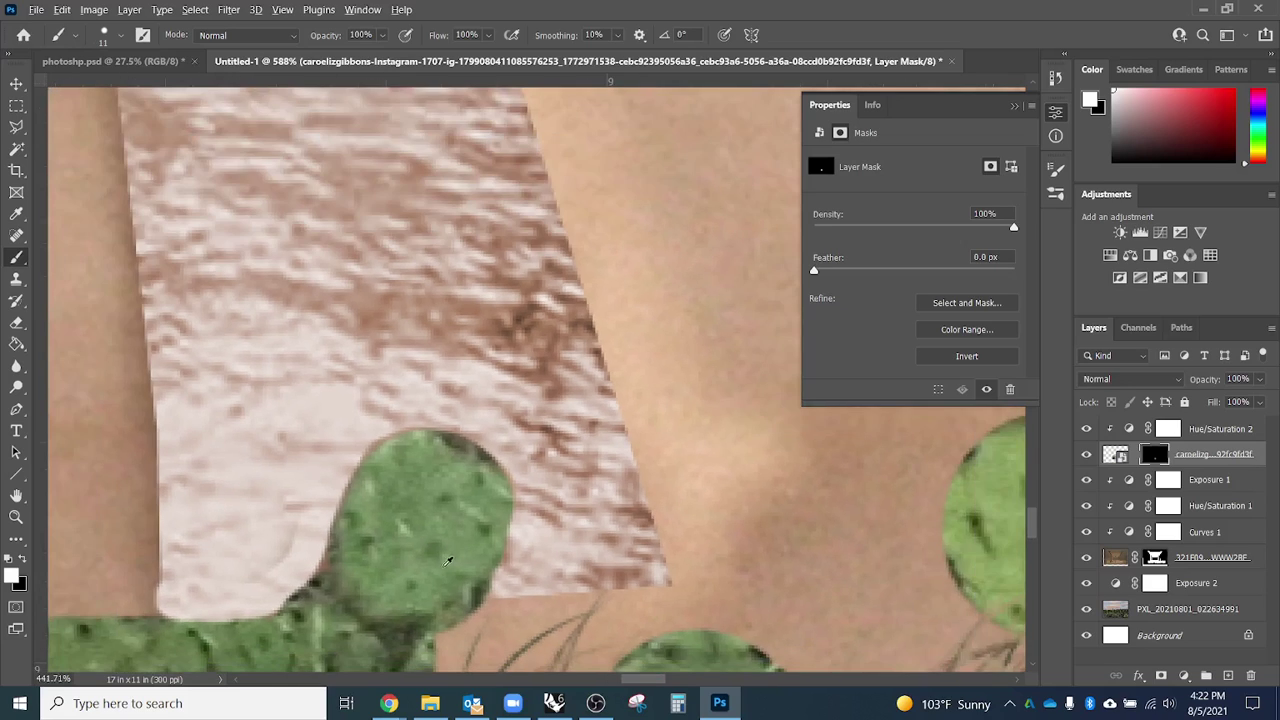
scroll(448, 561, "down", 5)
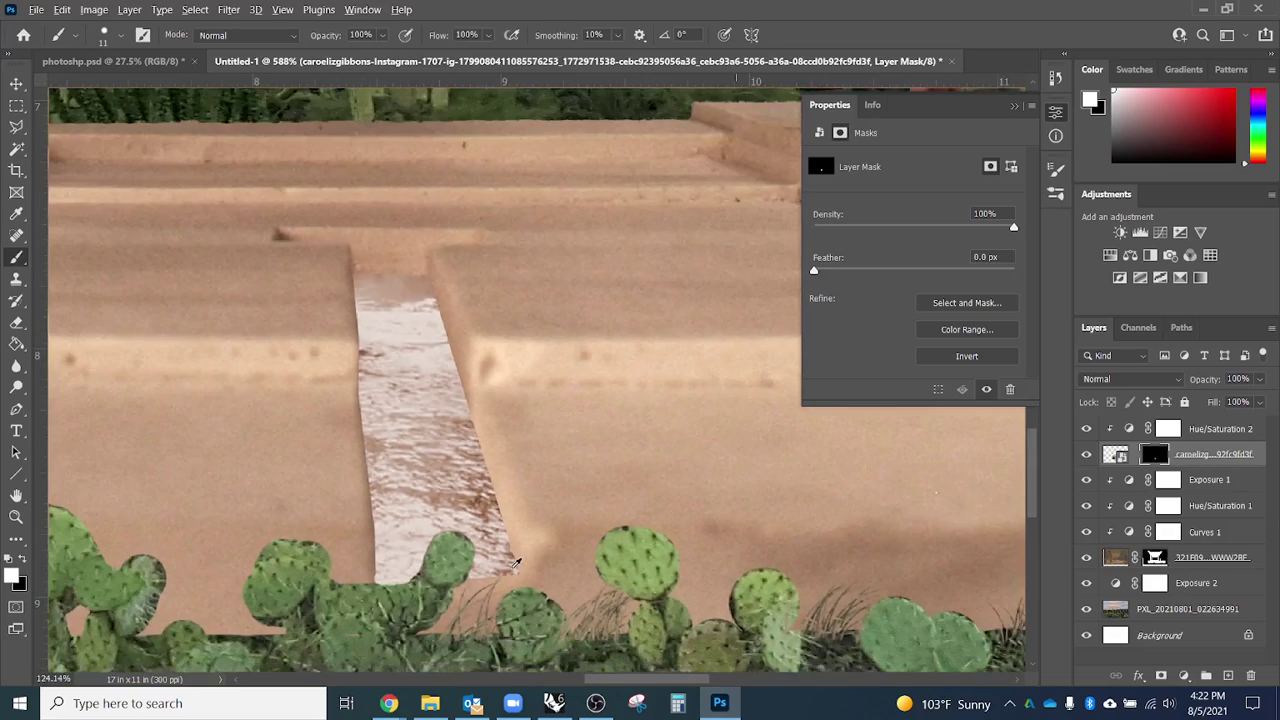
scroll(515, 563, "down", 4)
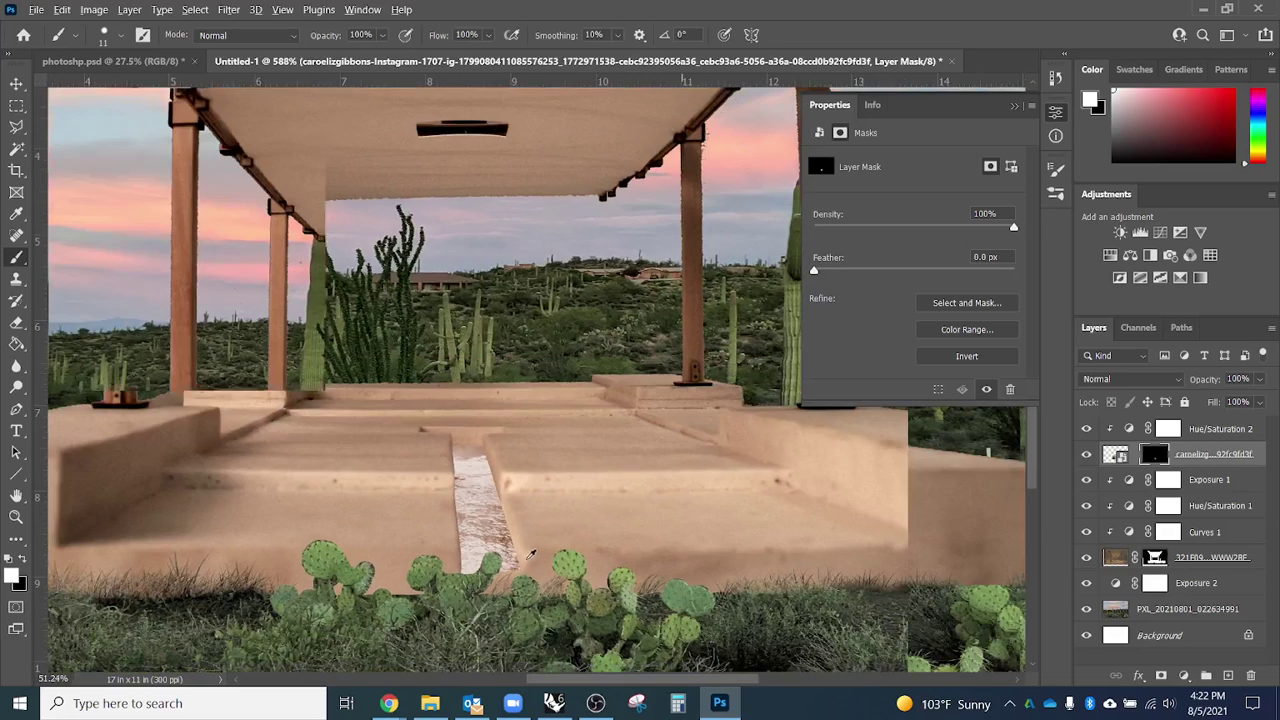
scroll(531, 553, "down", 4)
key("v")
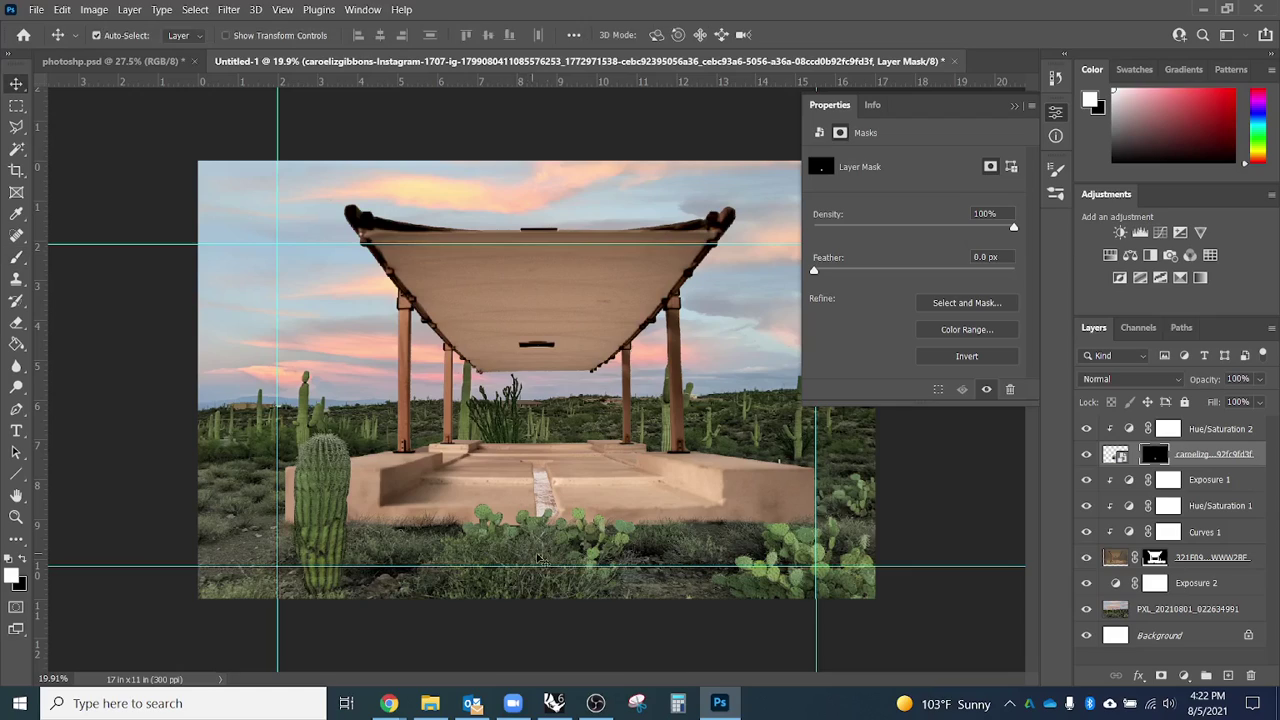
scroll(487, 549, "down", 1)
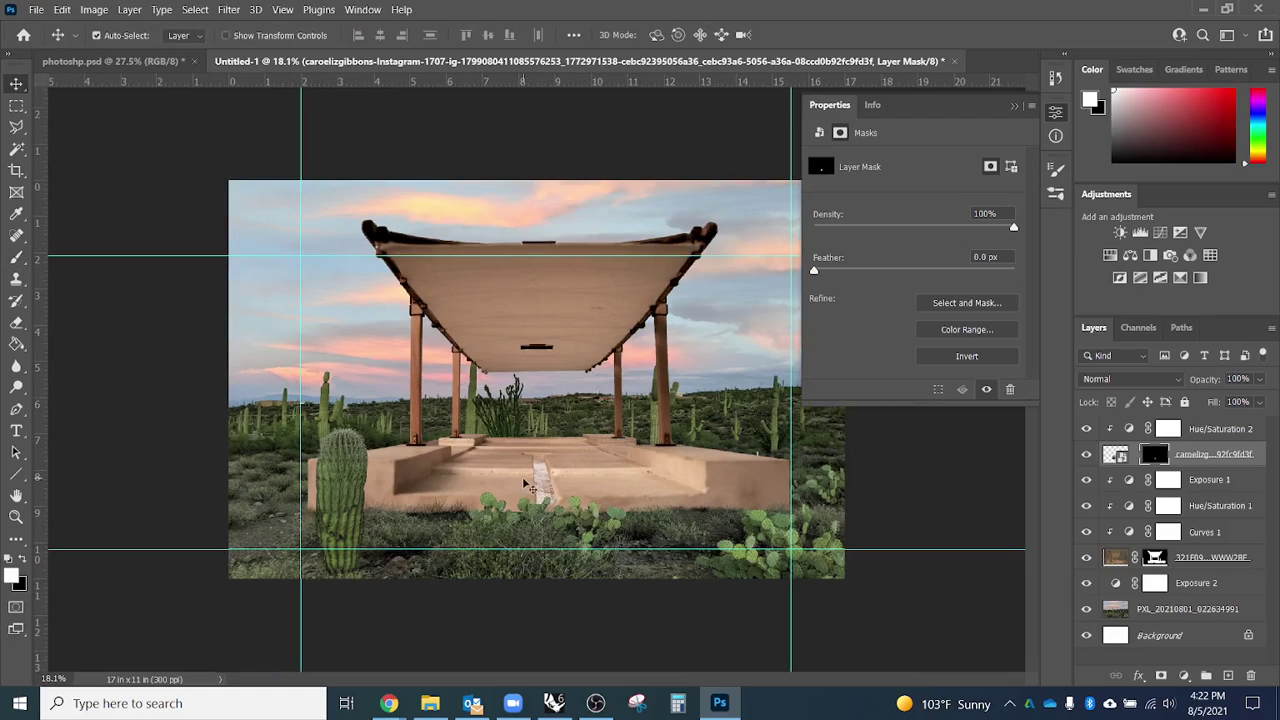
Switch to the Chrome browser and run an image search for "cutout people" in a new tab.
left_click(436, 705)
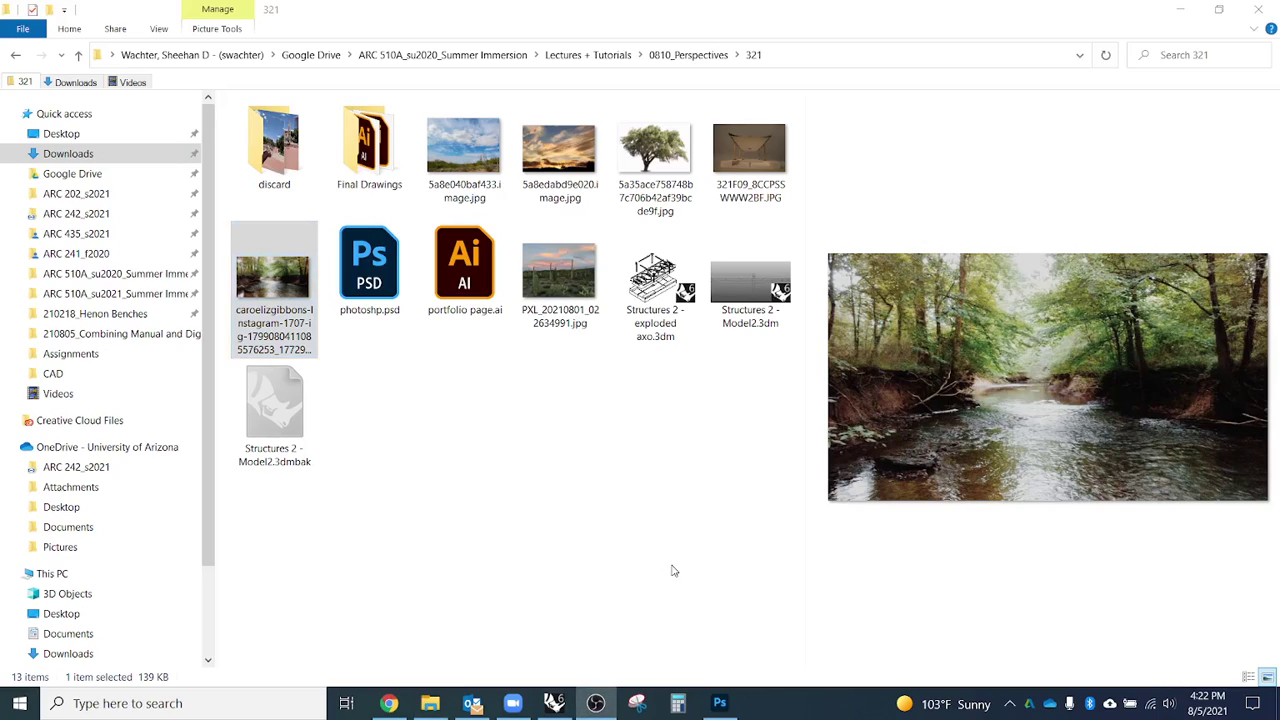
left_click(390, 703)
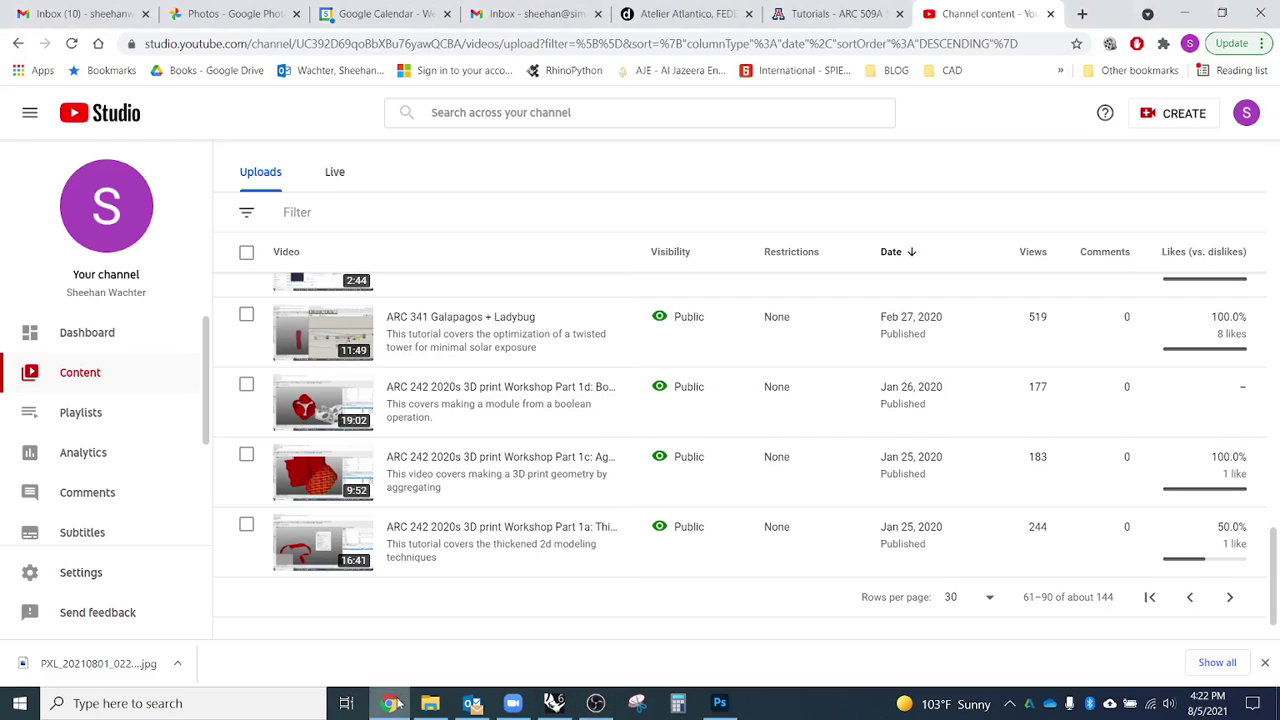
key("ctrl+t")
type("cutout ")
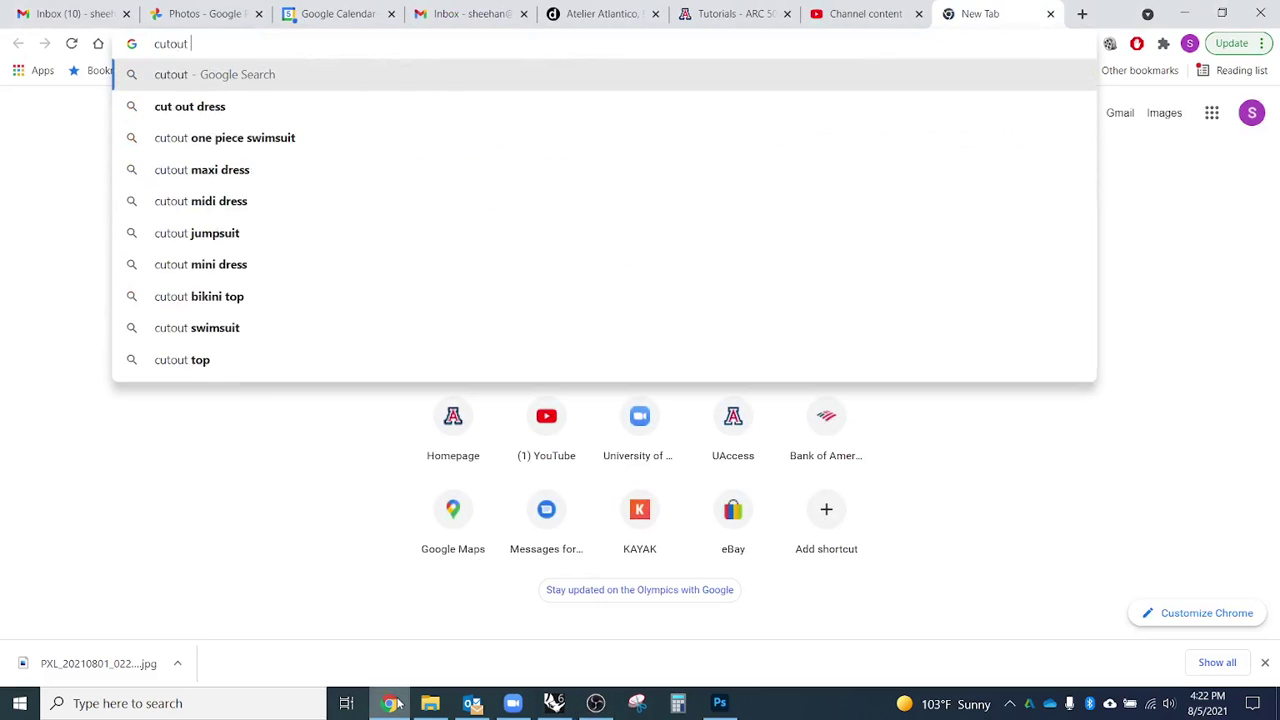
type("people")
key("Return")
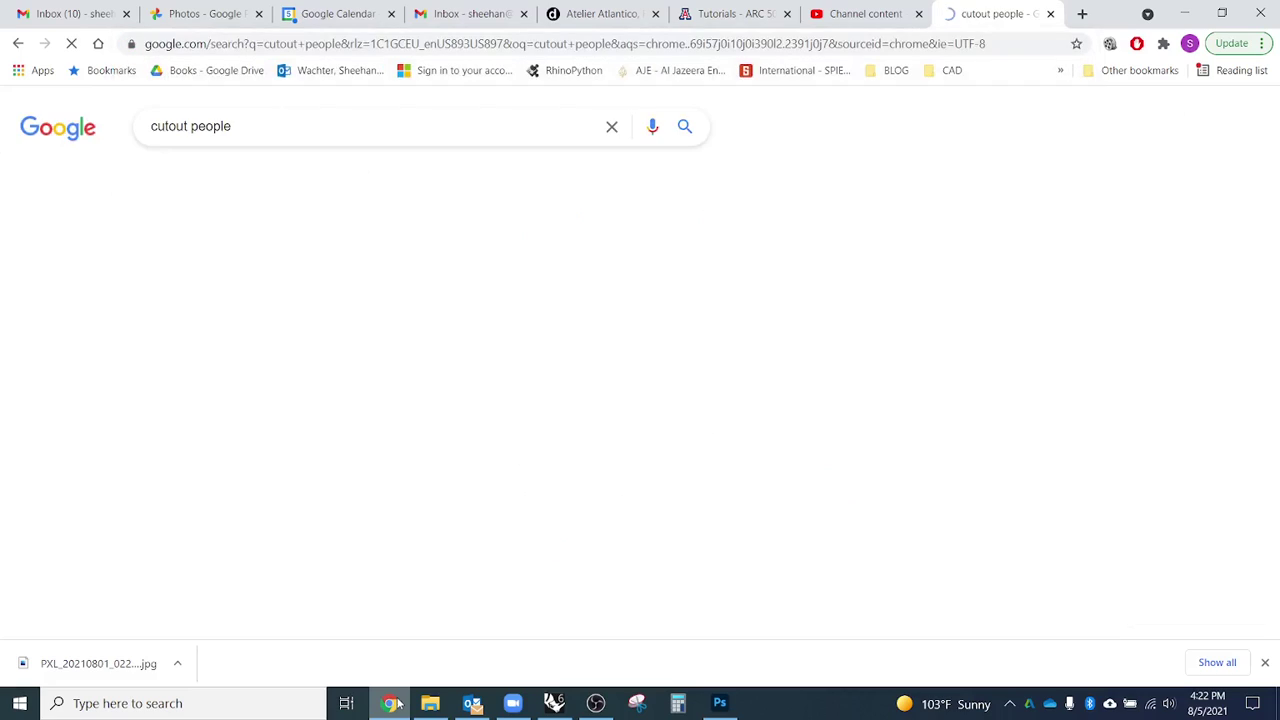
left_click(205, 190)
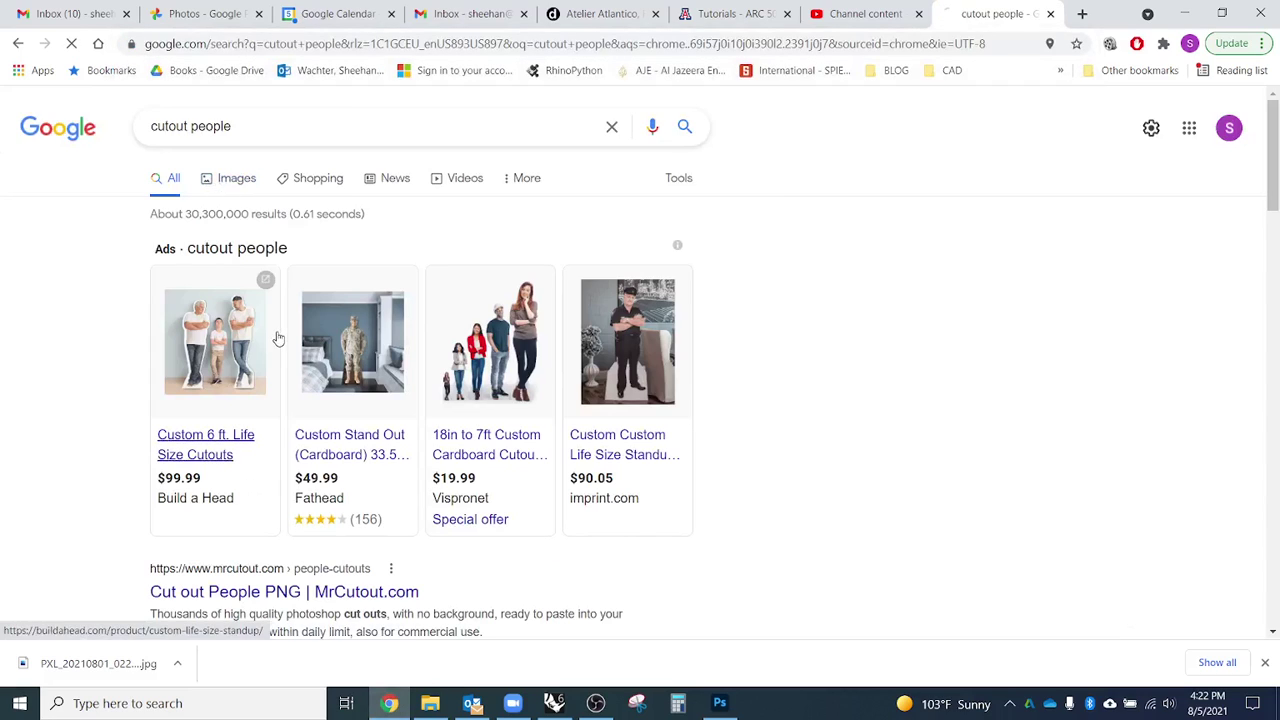
scroll(323, 369, "down", 1)
scroll(323, 369, "down", 4)
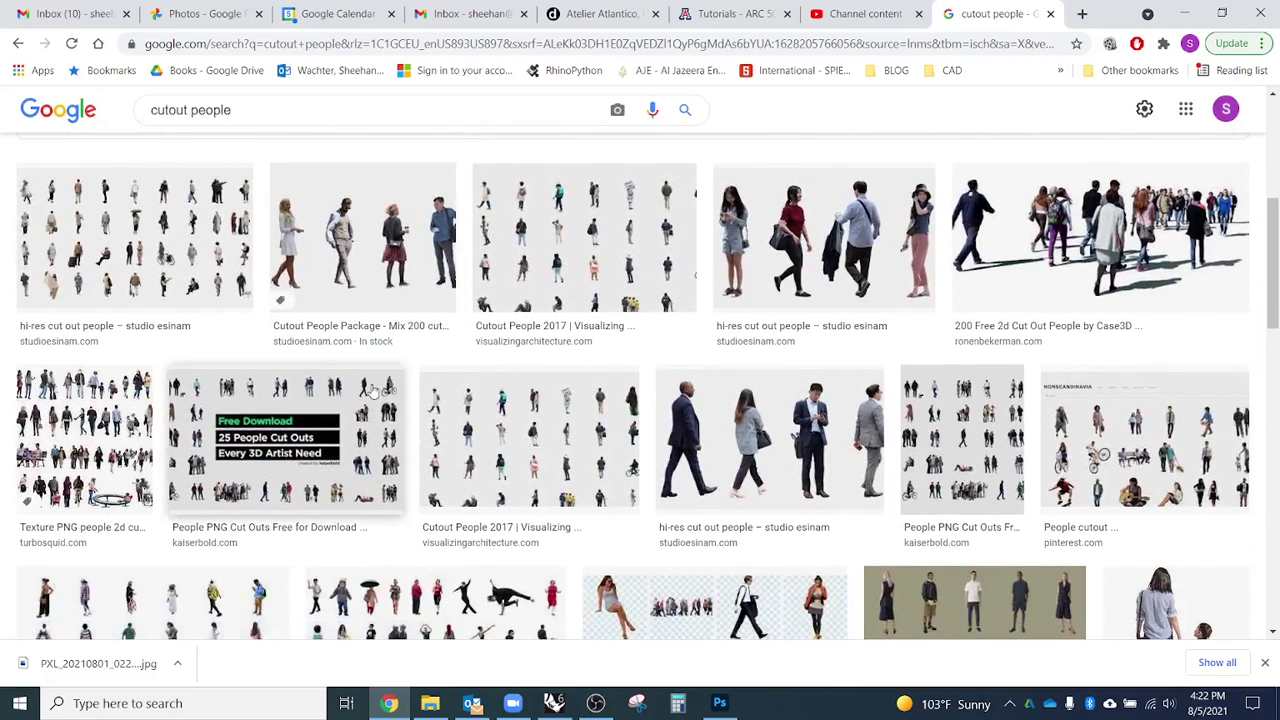
Change the image search to "png people".
scroll(372, 390, "up", 5)
double_click(165, 121)
type("png")
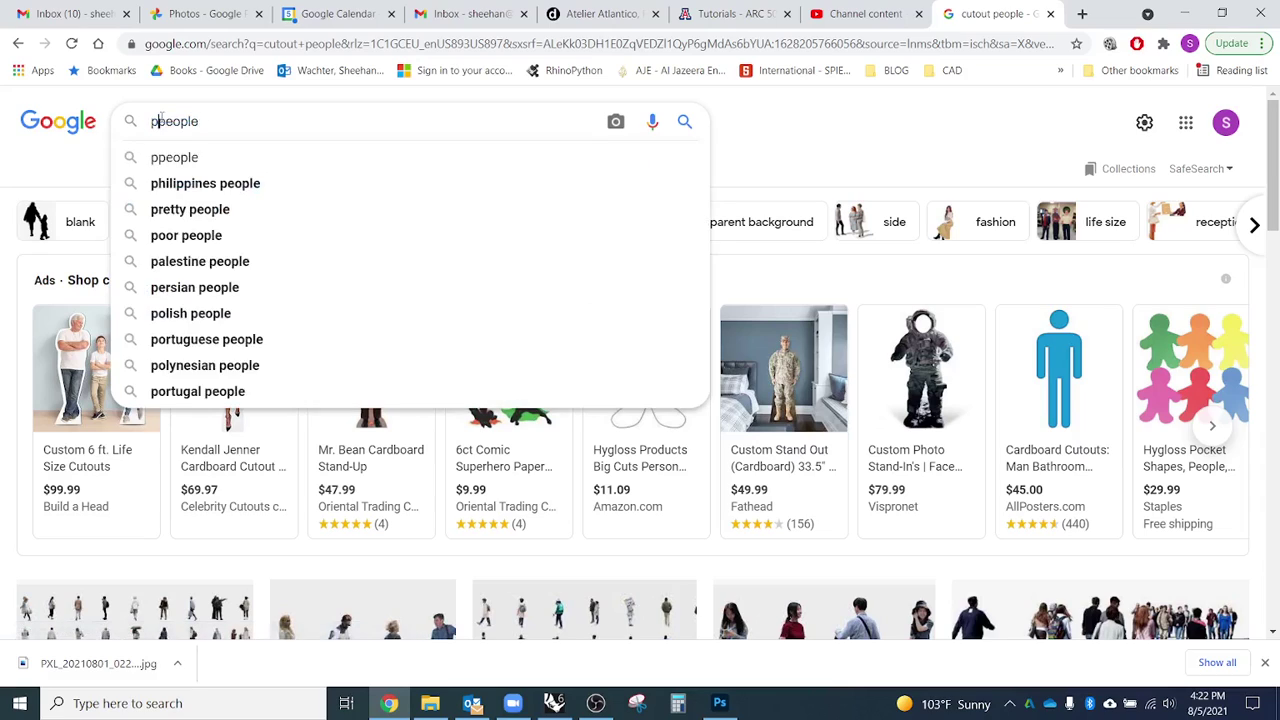
key("Return")
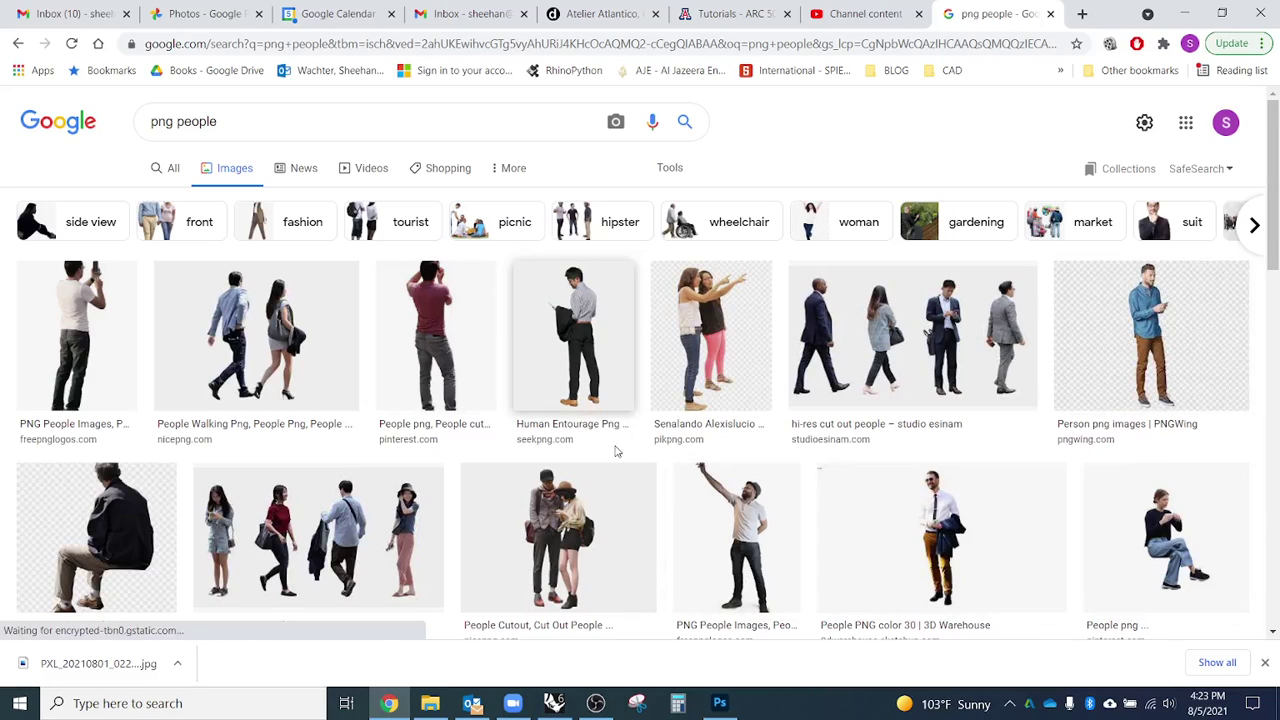
Browse the "png people" image results for a standing cutout figure that suits the desert scene.
scroll(615, 450, "down", 1)
scroll(617, 453, "down", 5)
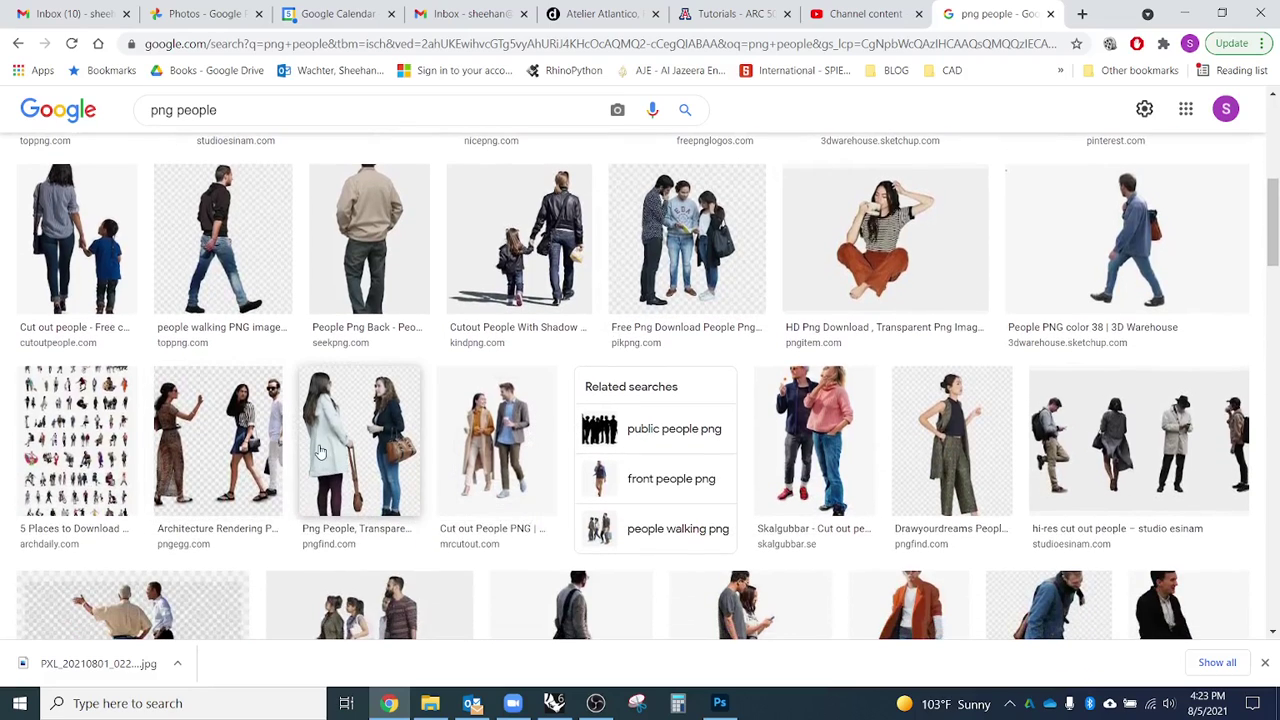
scroll(320, 453, "up", 1)
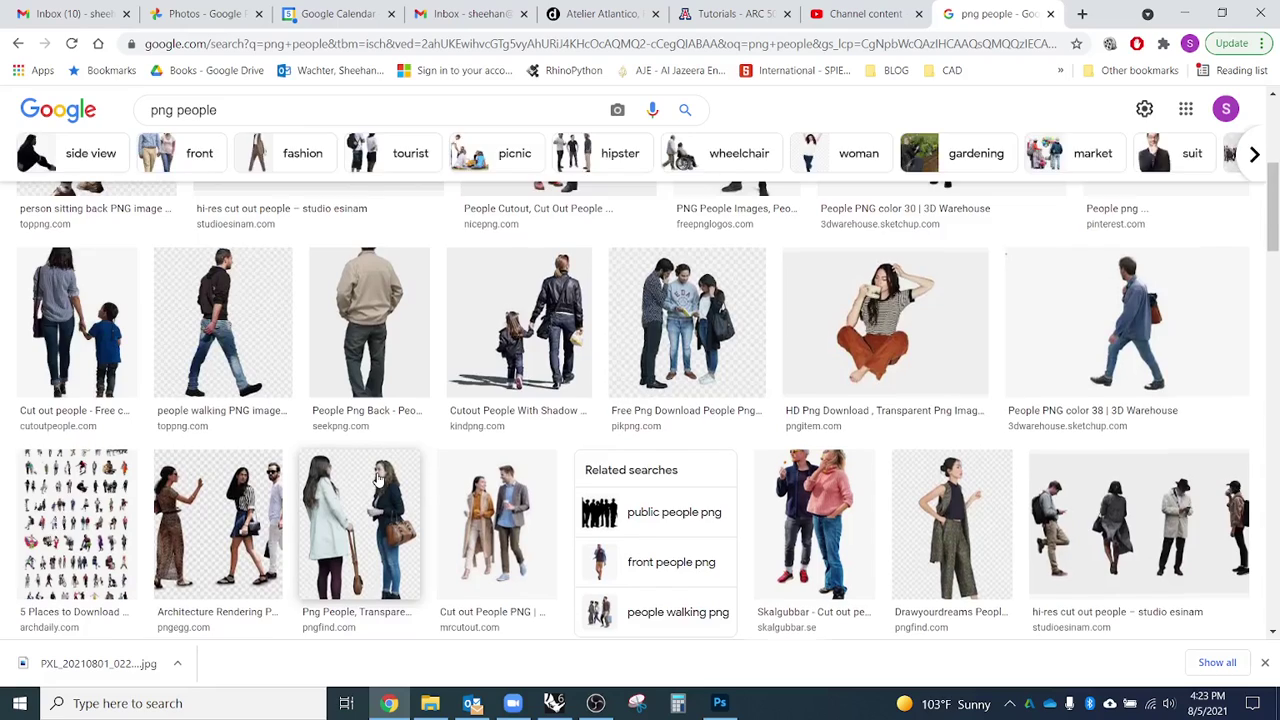
scroll(378, 480, "down", 3)
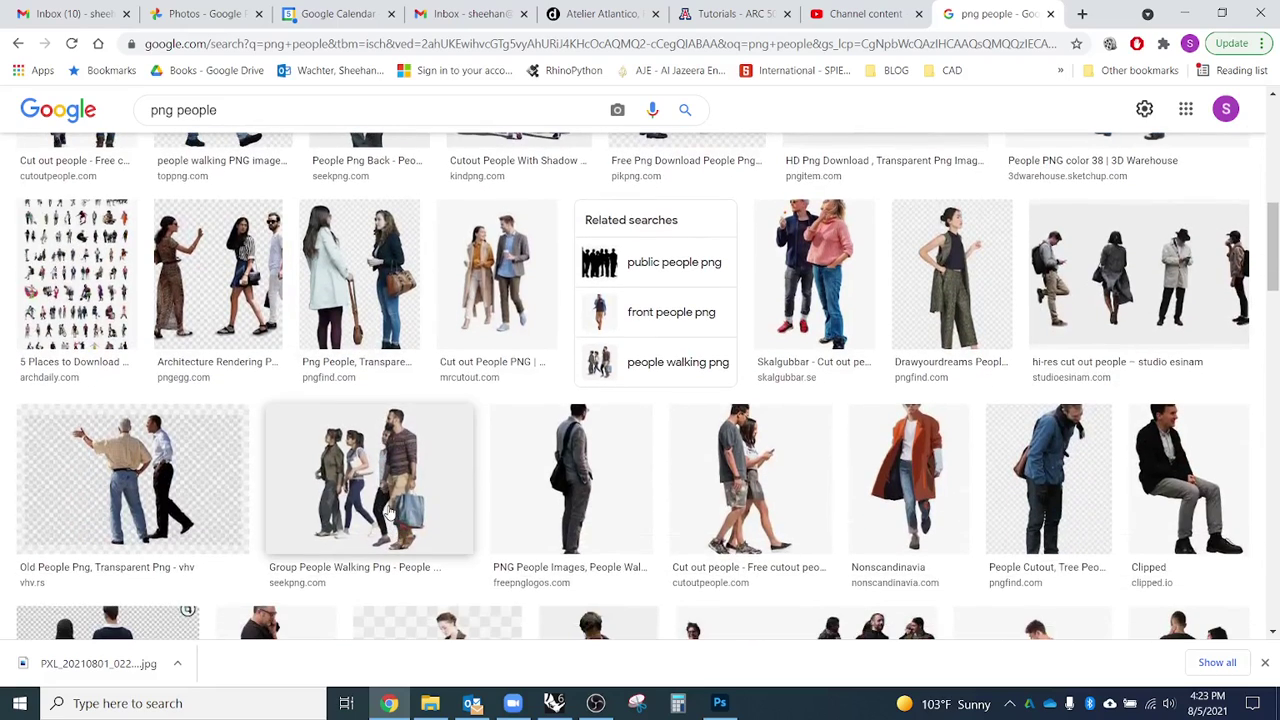
scroll(390, 513, "down", 2)
scroll(390, 513, "down", 1)
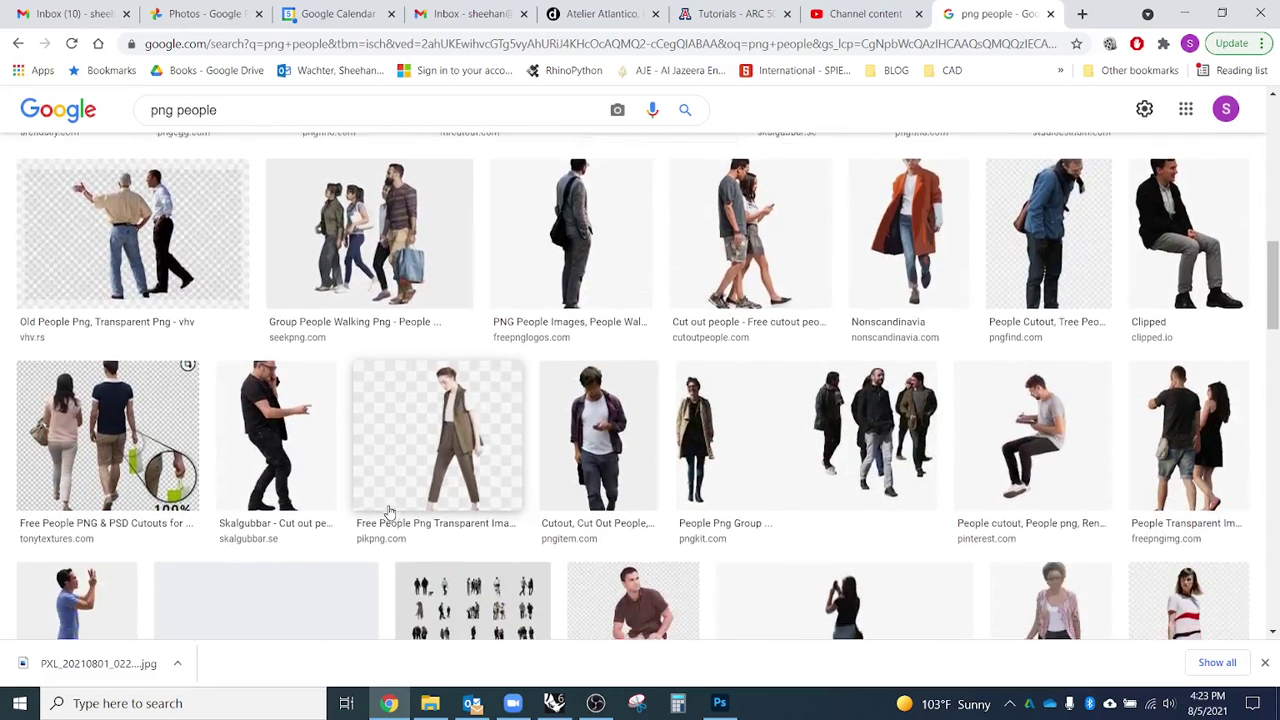
scroll(390, 513, "down", 2)
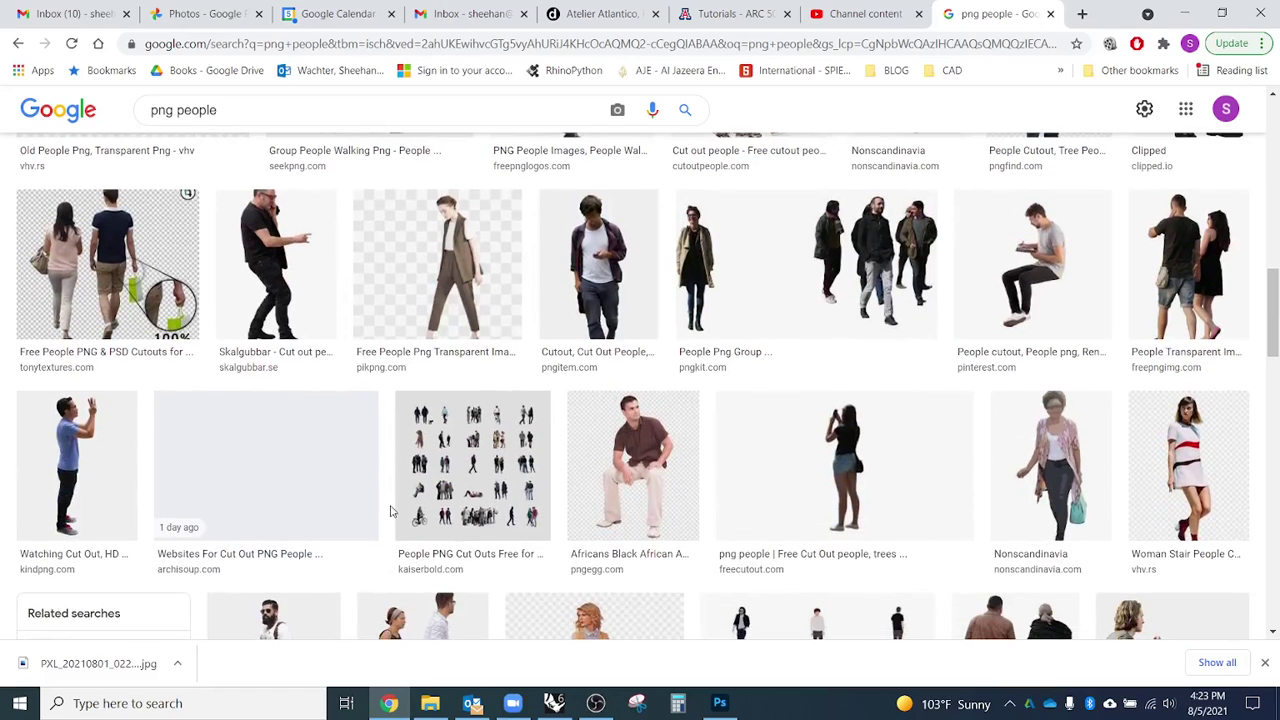
scroll(390, 512, "down", 2)
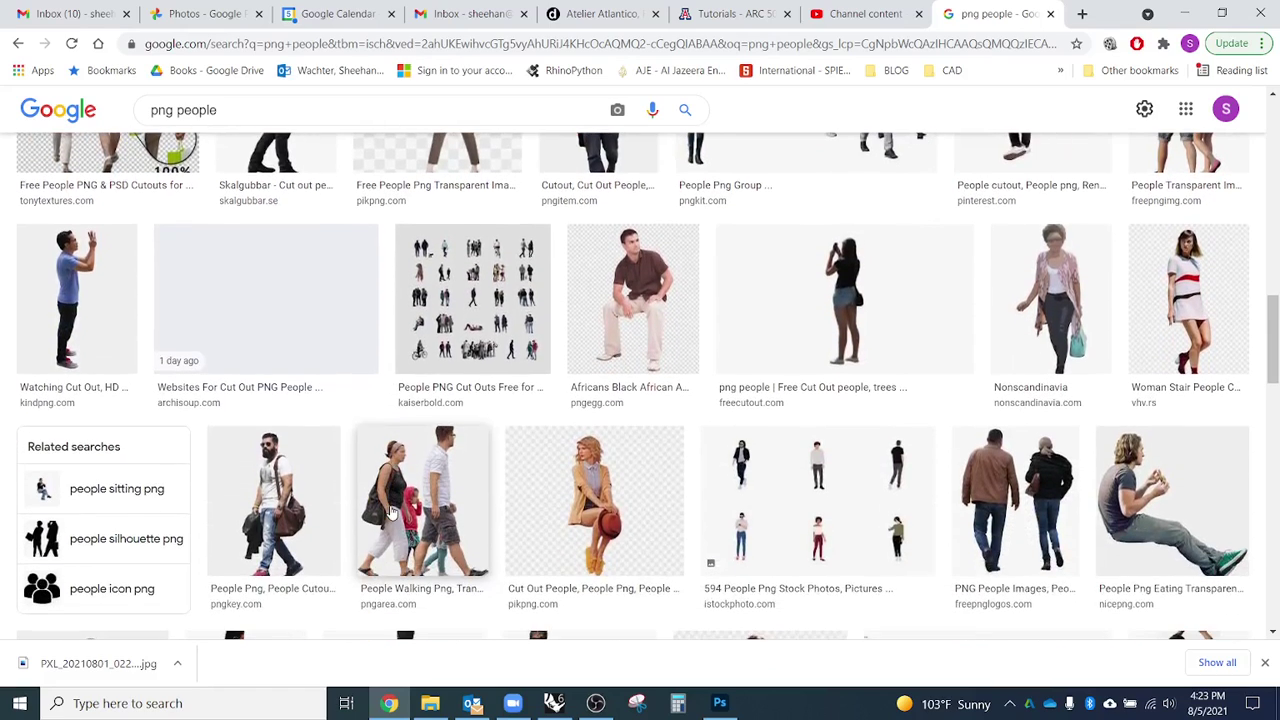
scroll(420, 500, "down", 4)
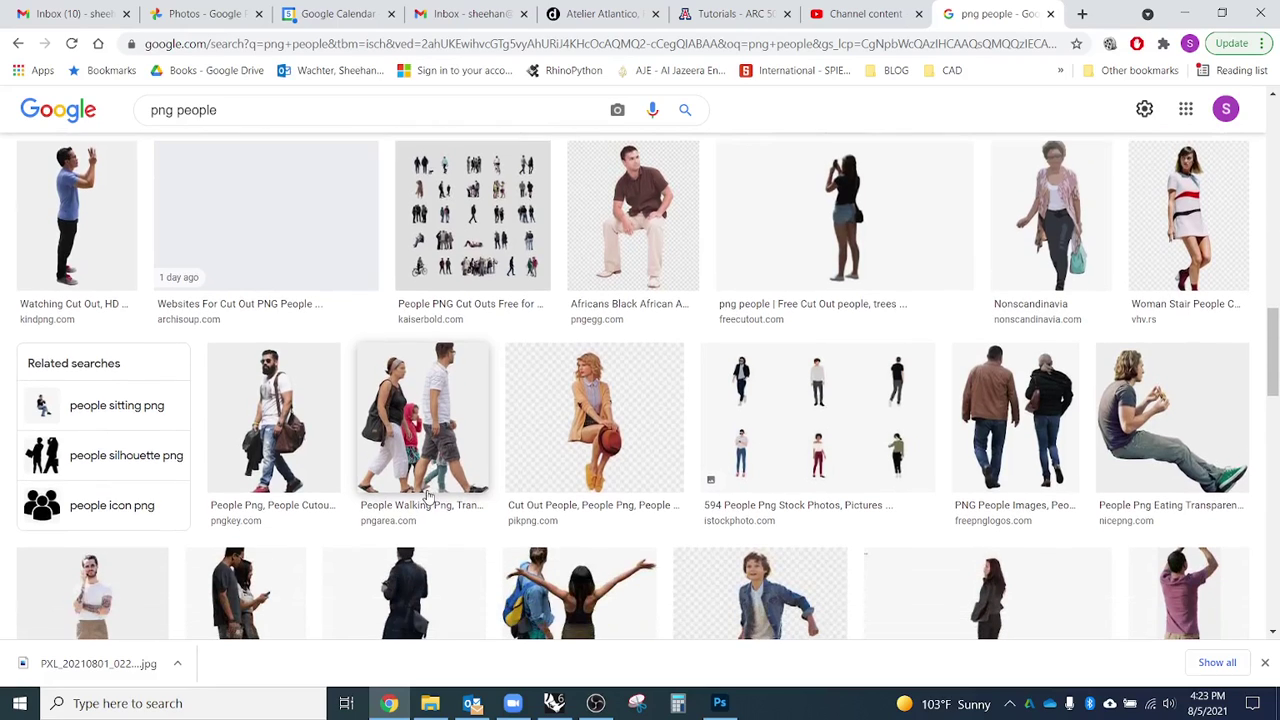
scroll(428, 495, "down", 1)
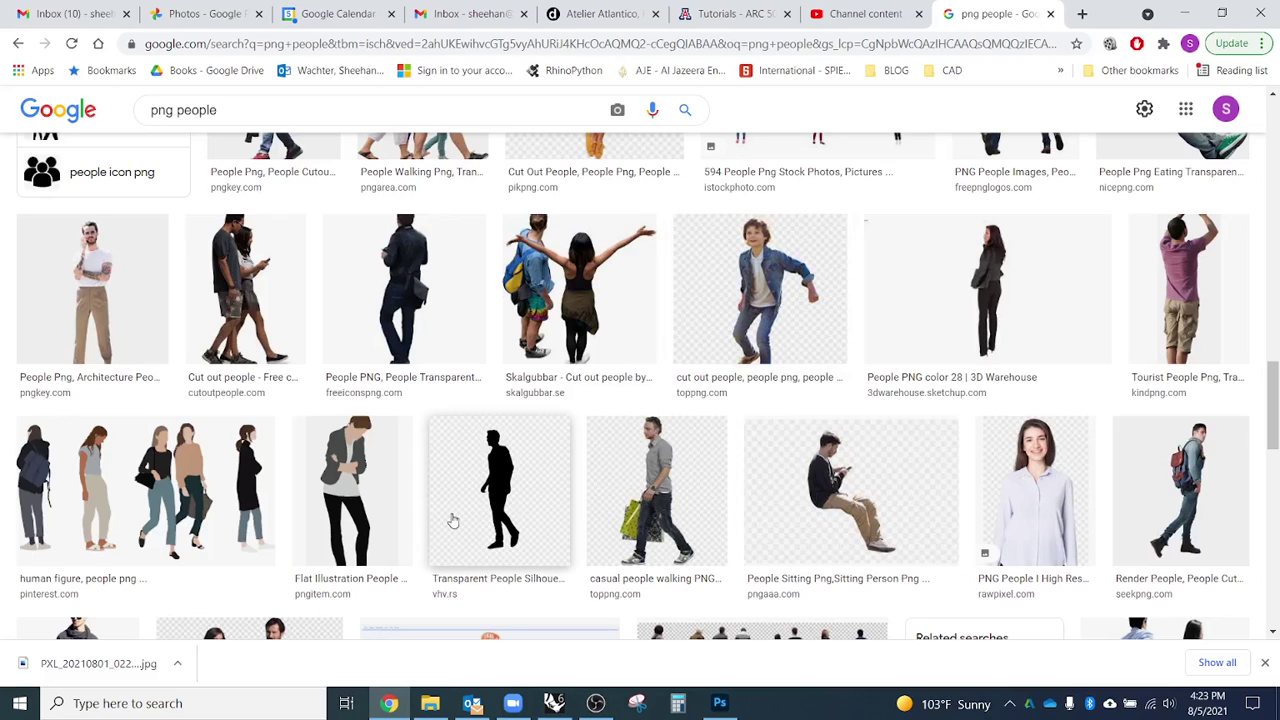
scroll(520, 517, "down", 3)
scroll(520, 517, "down", 5)
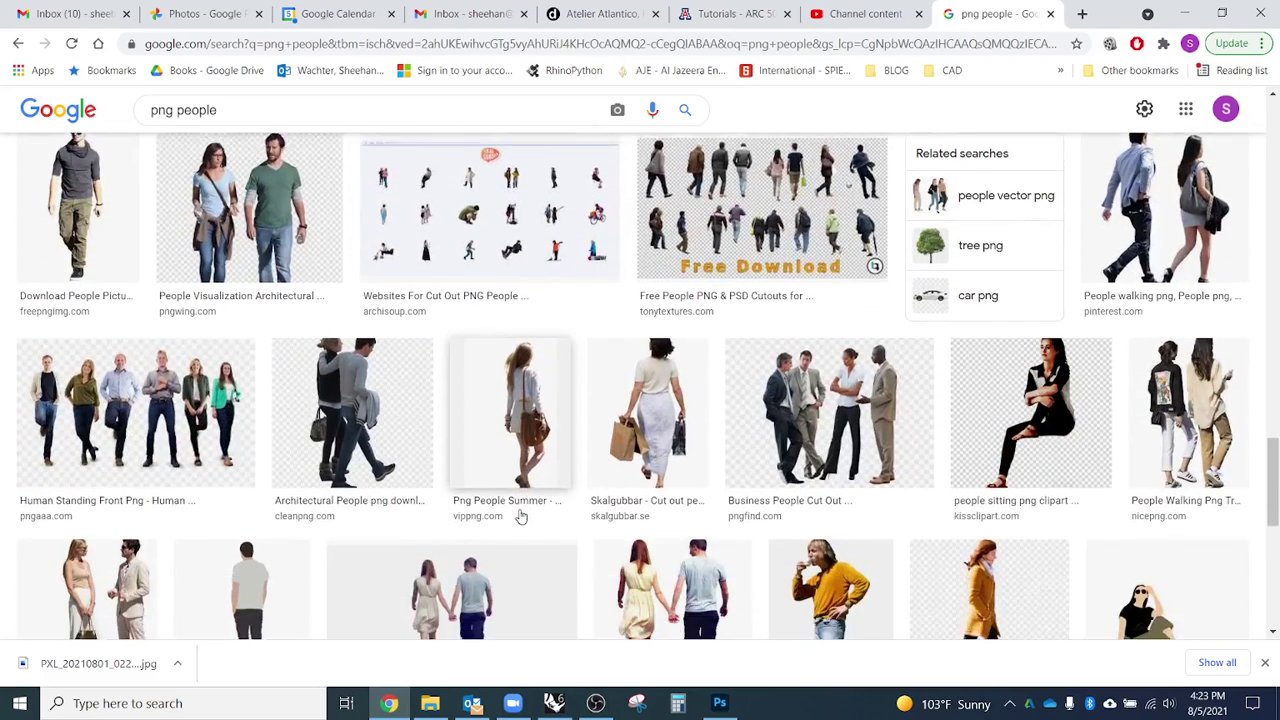
scroll(520, 517, "down", 2)
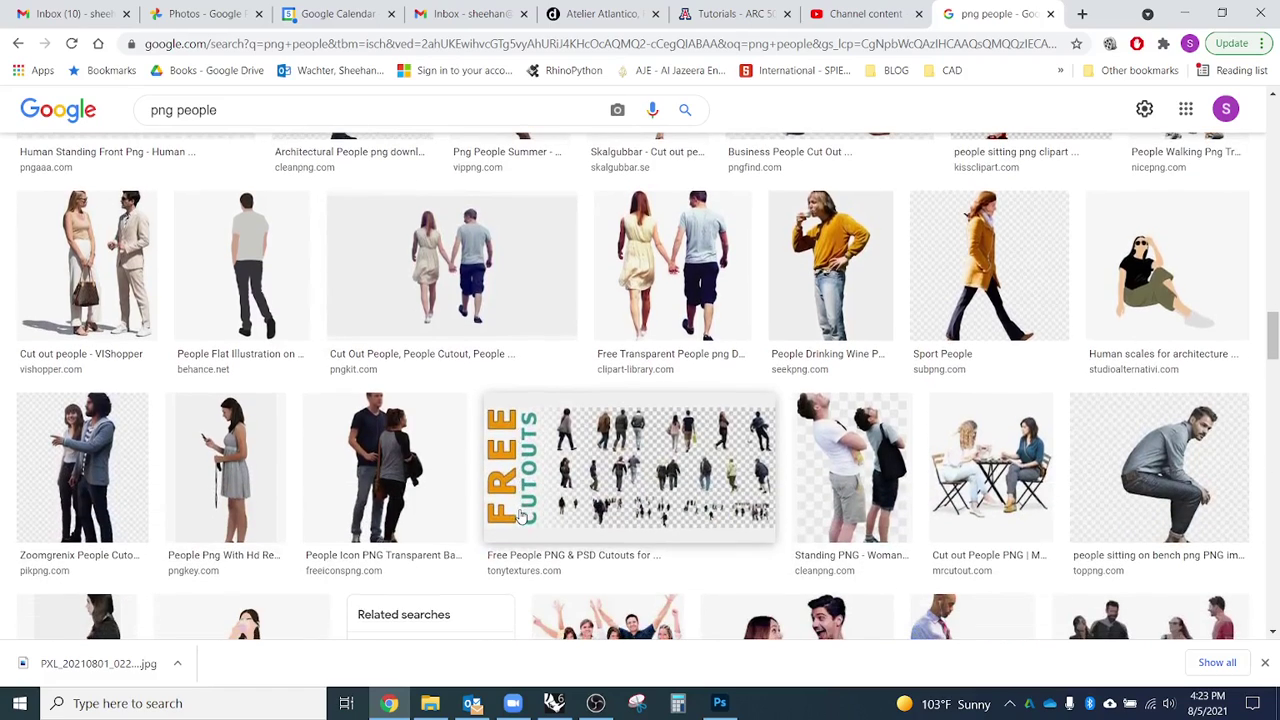
scroll(403, 500, "up", 1)
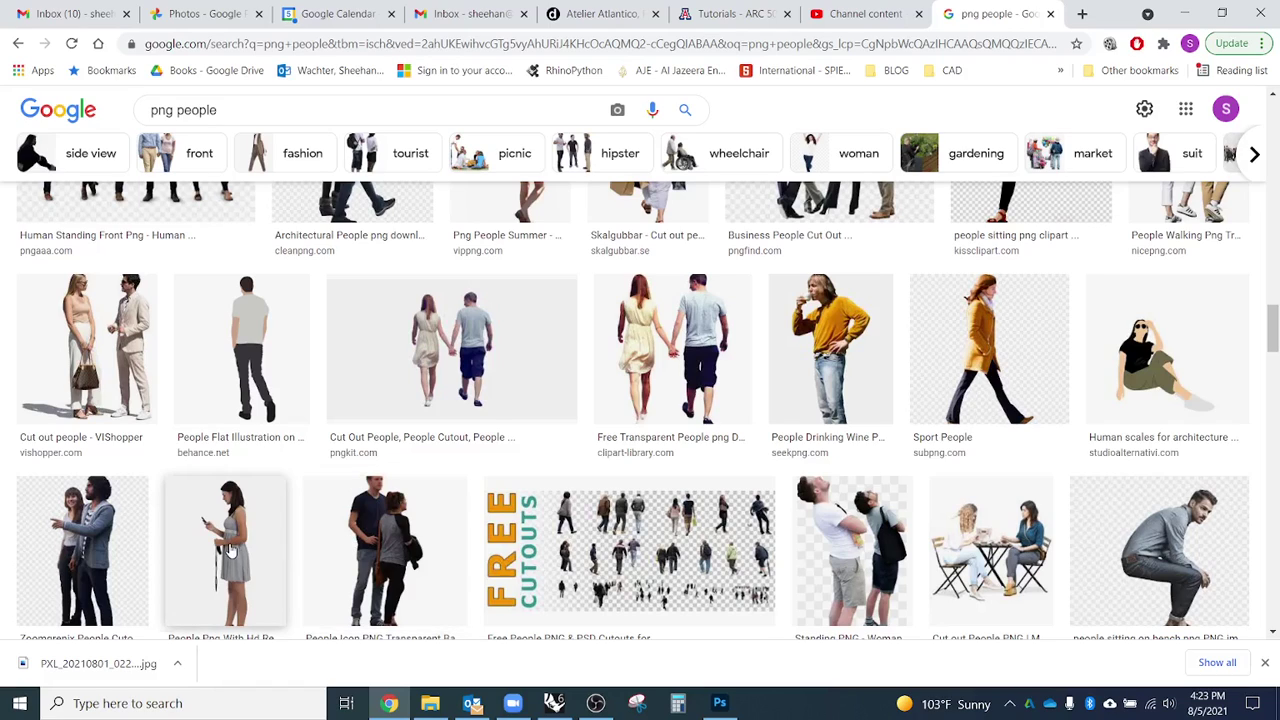
scroll(235, 545, "down", 9)
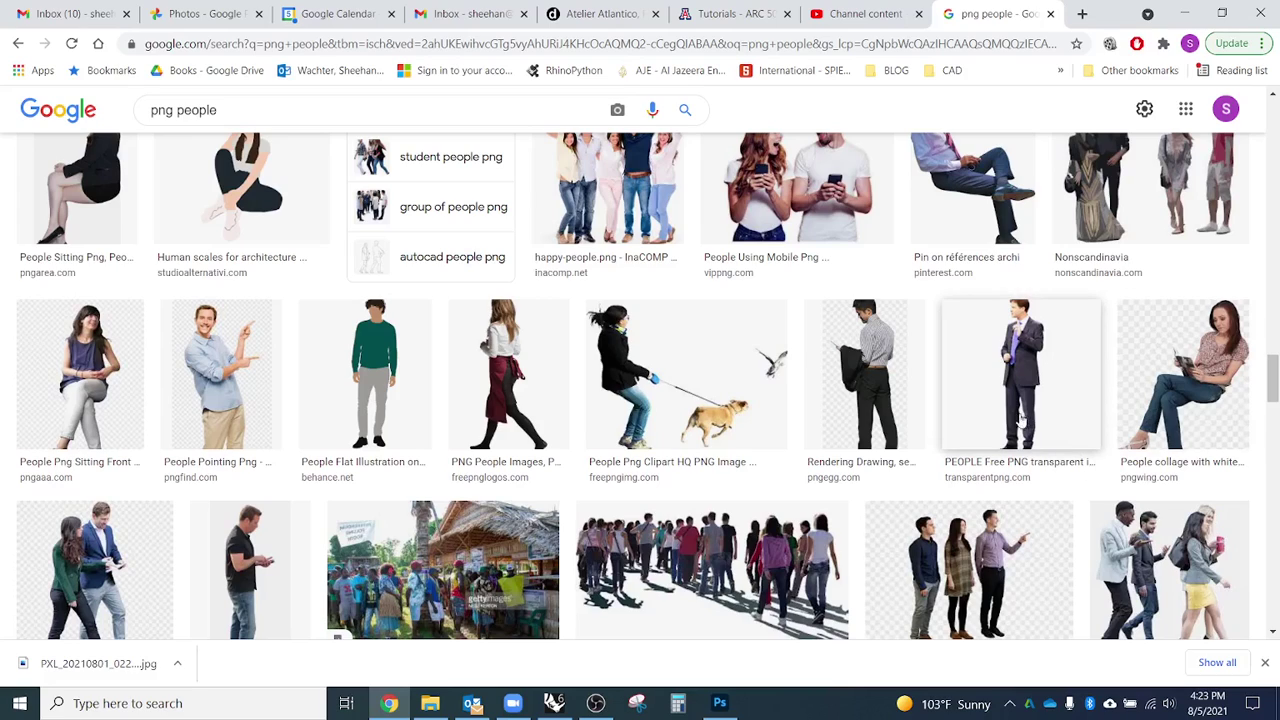
scroll(954, 416, "up", 5)
scroll(956, 424, "down", 4)
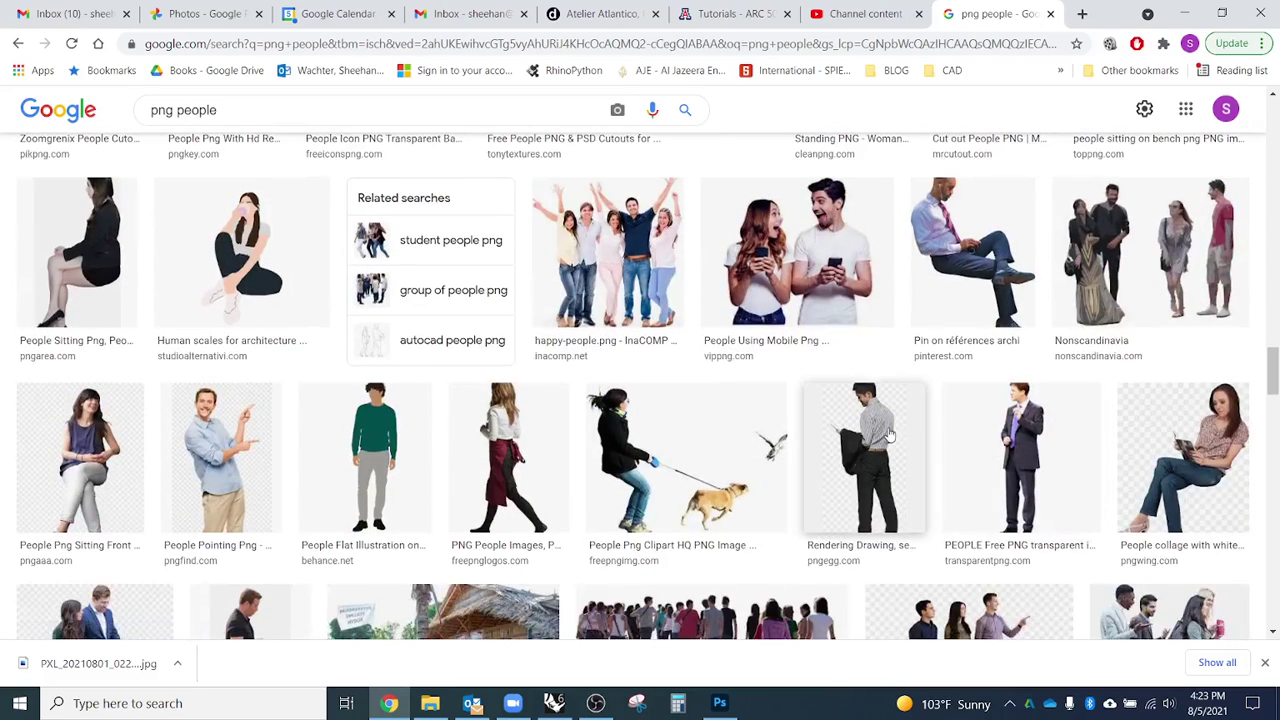
Save the PNGEgg image of the standing man in a striped shirt as a PNG in the 210716_Photoshop folder.
left_click(906, 432)
right_click(986, 399)
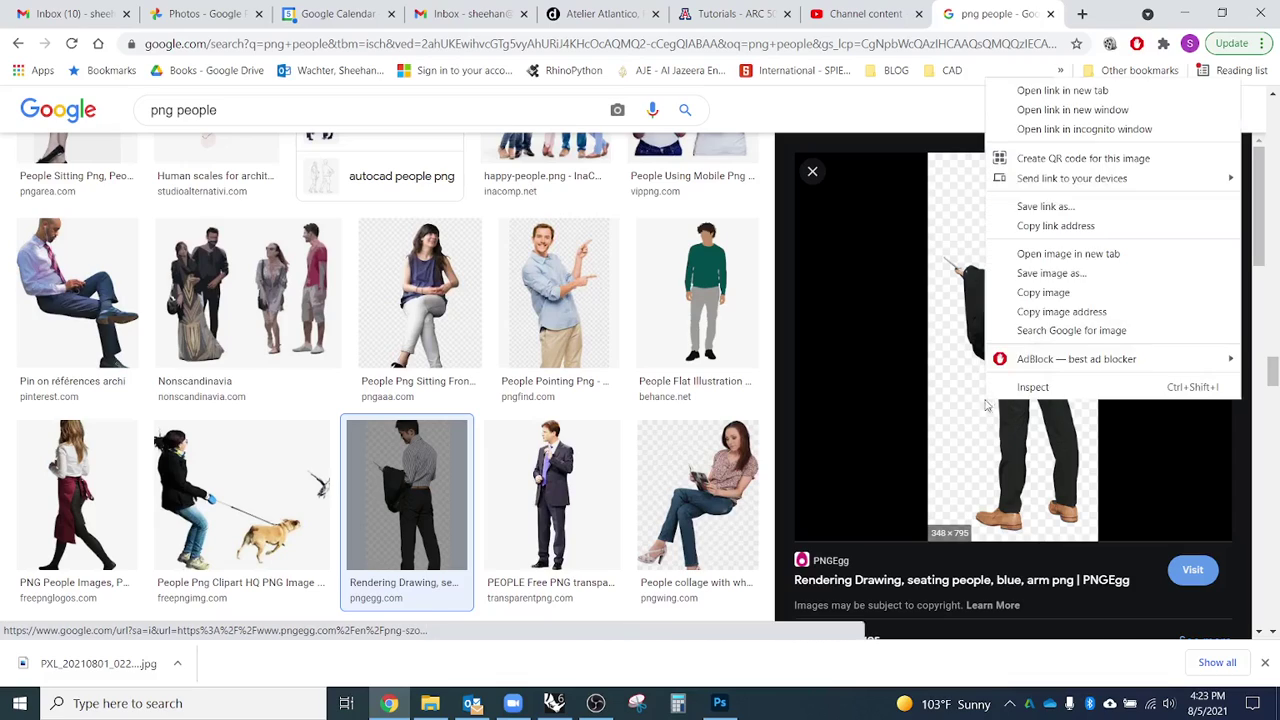
left_click(1030, 275)
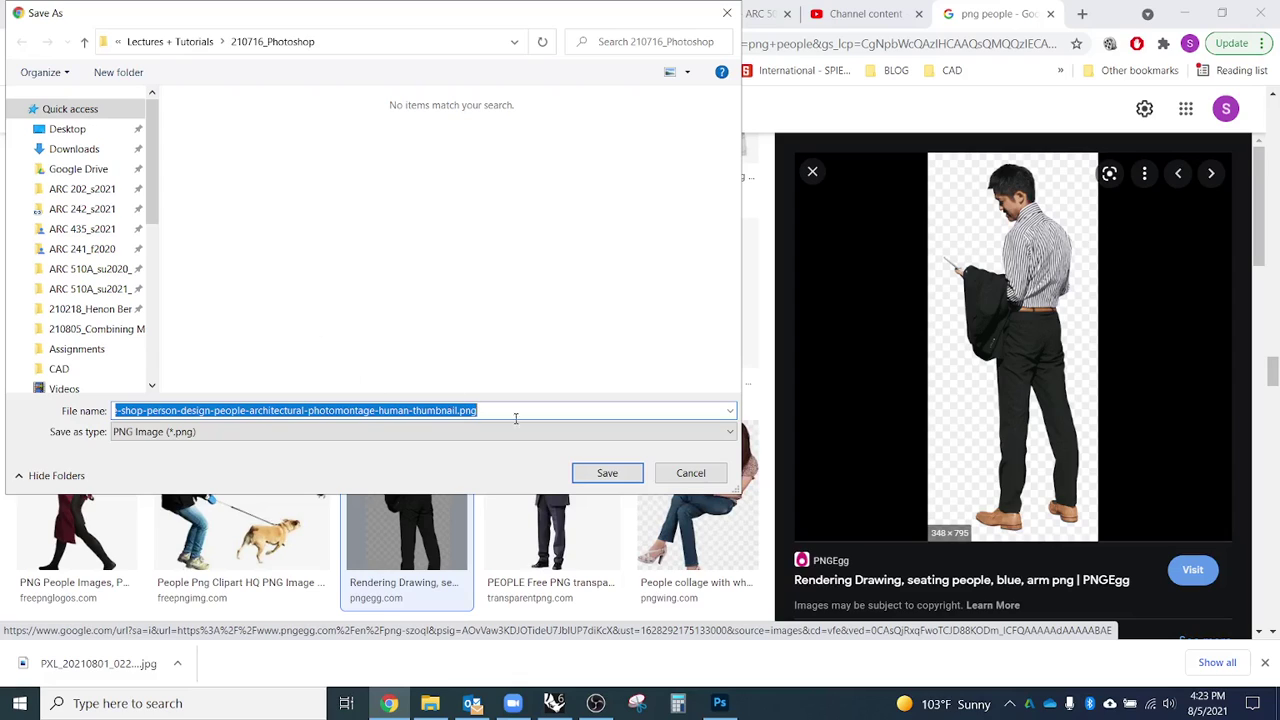
left_click(617, 477)
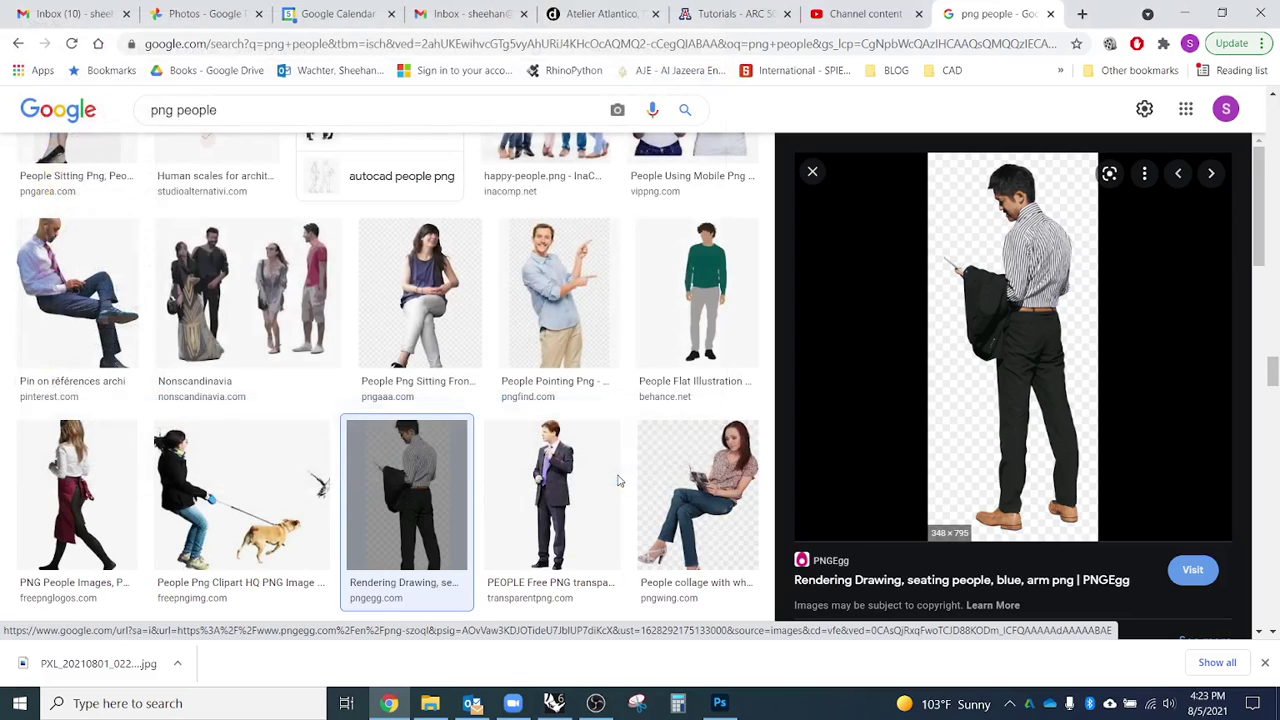
Show the downloaded PNG in its folder and place it into the Untitled-1 composite in Photoshop.
key("alt+Tab")
key("Tab")
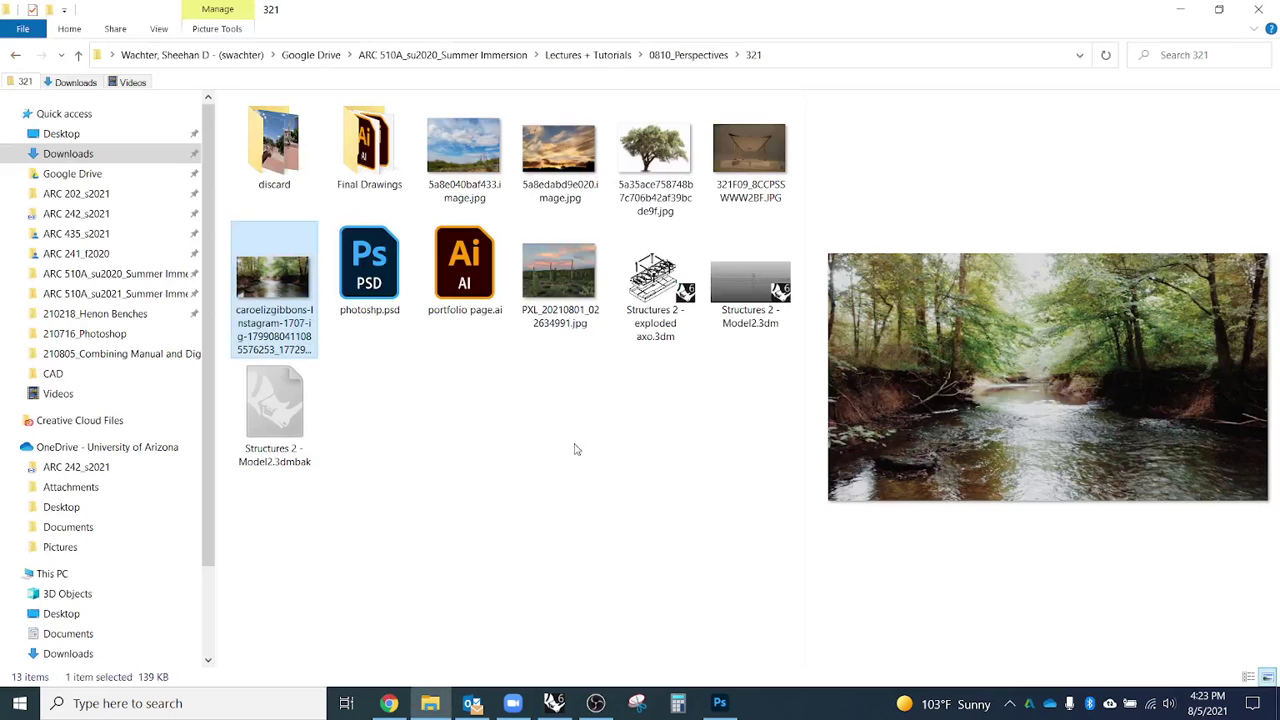
key("alt+Tab")
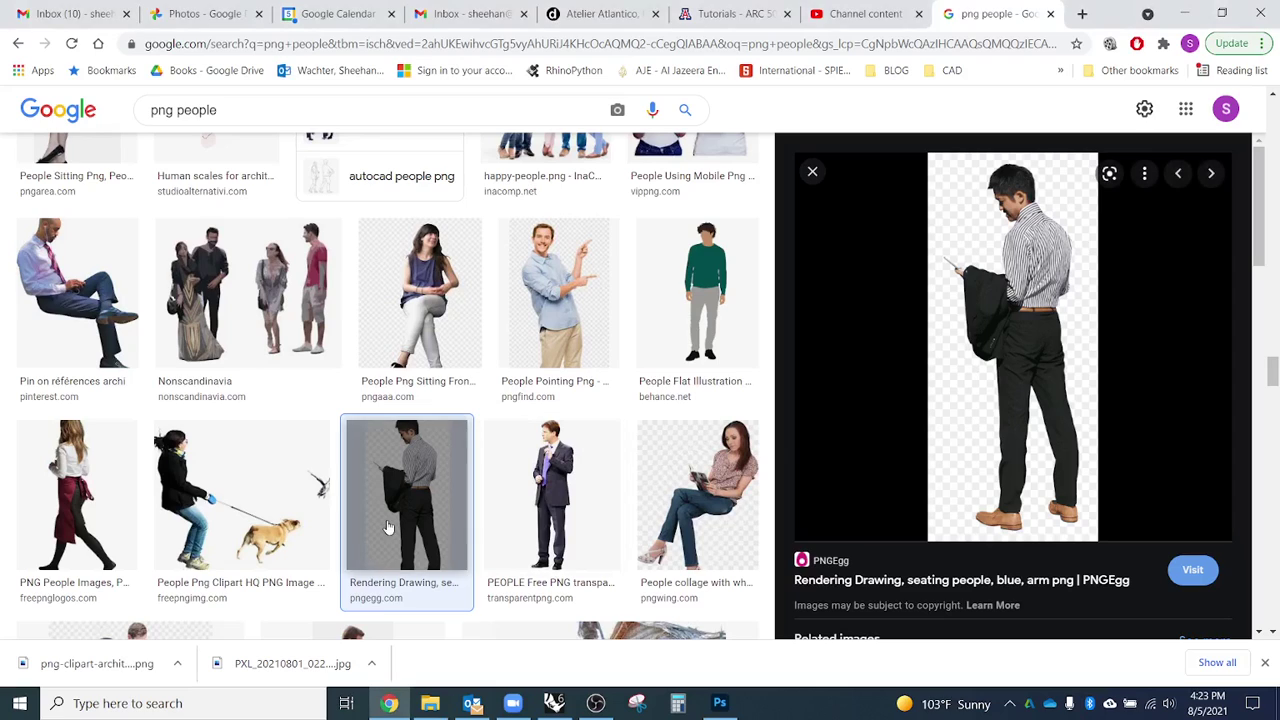
left_click(178, 664)
left_click(252, 611)
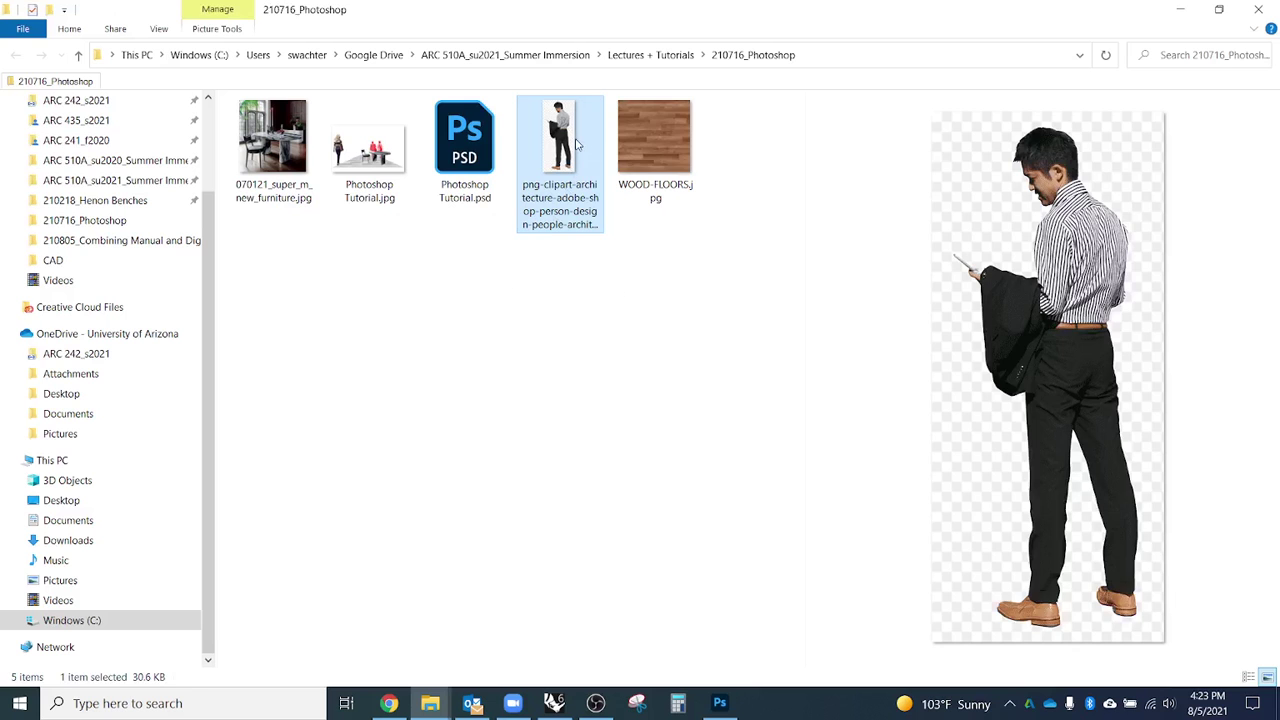
left_click_drag(576, 145, 532, 440)
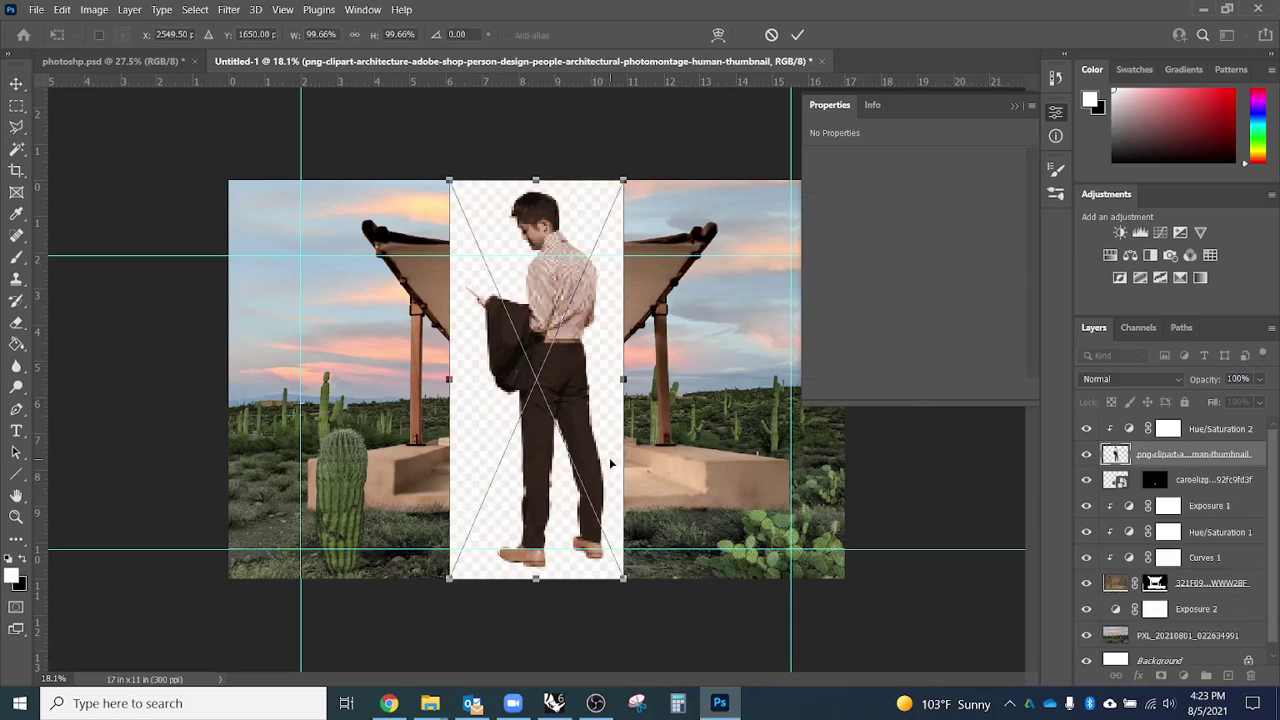
key("Return")
Move the man's layer above Hue/Saturation 2 and clip that adjustment back to the river layer.
left_click_drag(548, 392, 480, 430)
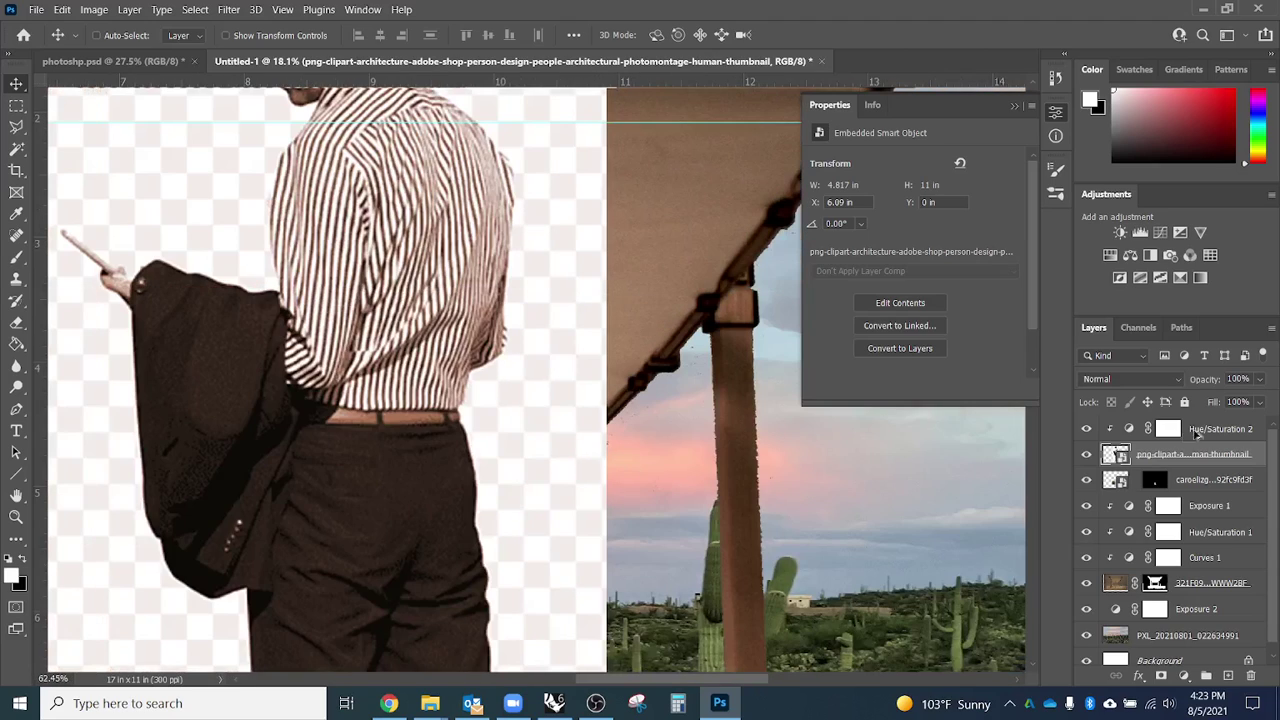
left_click_drag(1193, 454, 1214, 418)
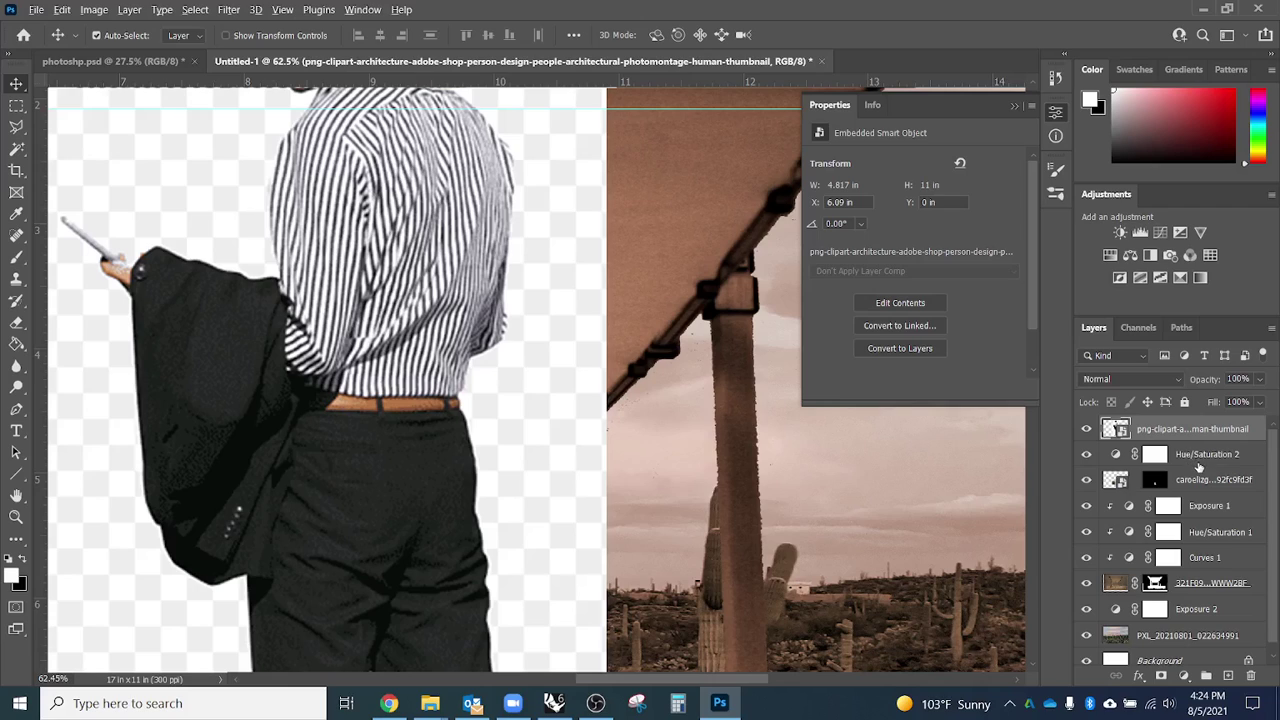
left_click(1207, 466, "alt")
scroll(720, 430, "down", 2)
scroll(700, 420, "left", 2)
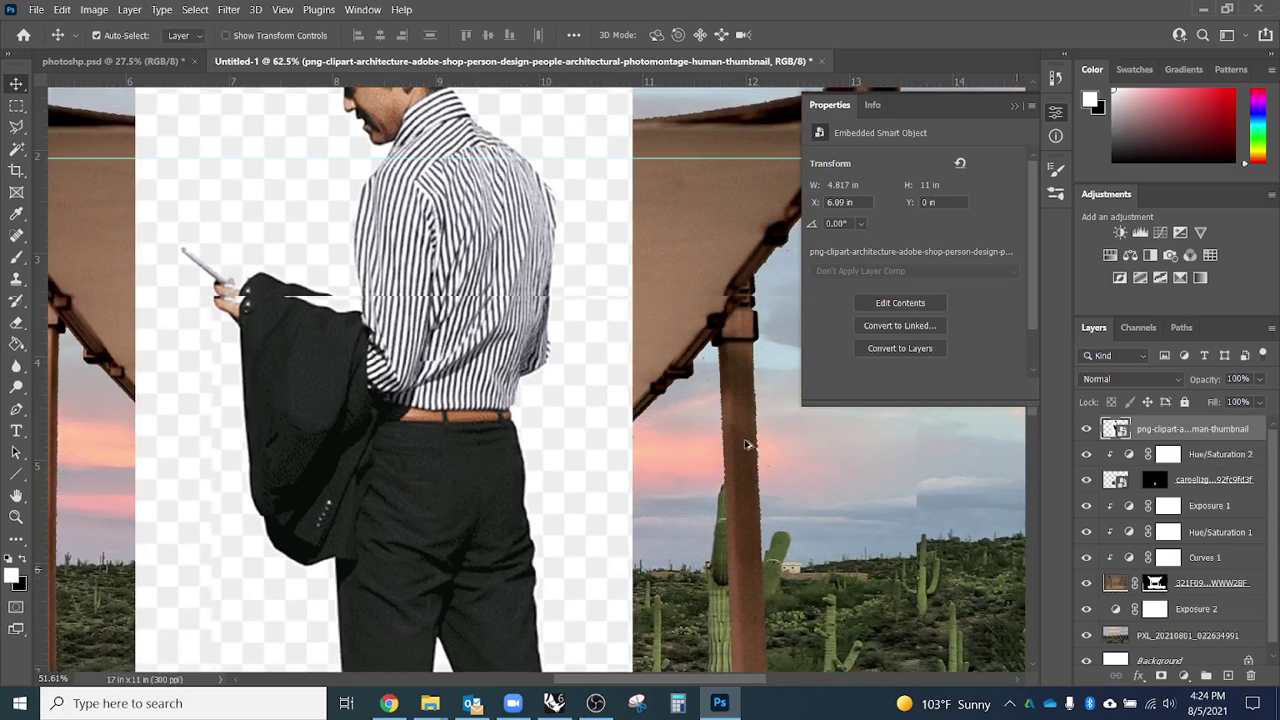
Select the white and grey checkered background around the man with the Magic Wand and hide it with an inverted layer mask.
key("w")
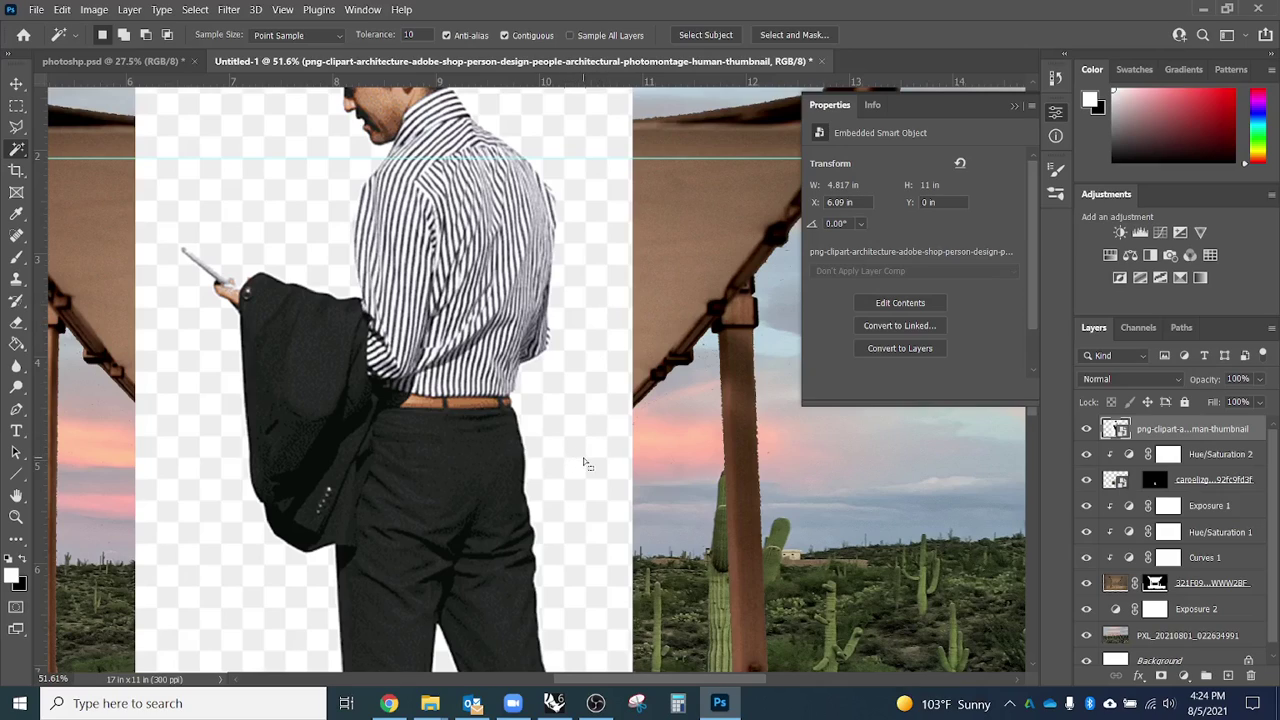
left_click(587, 463)
key("shift")
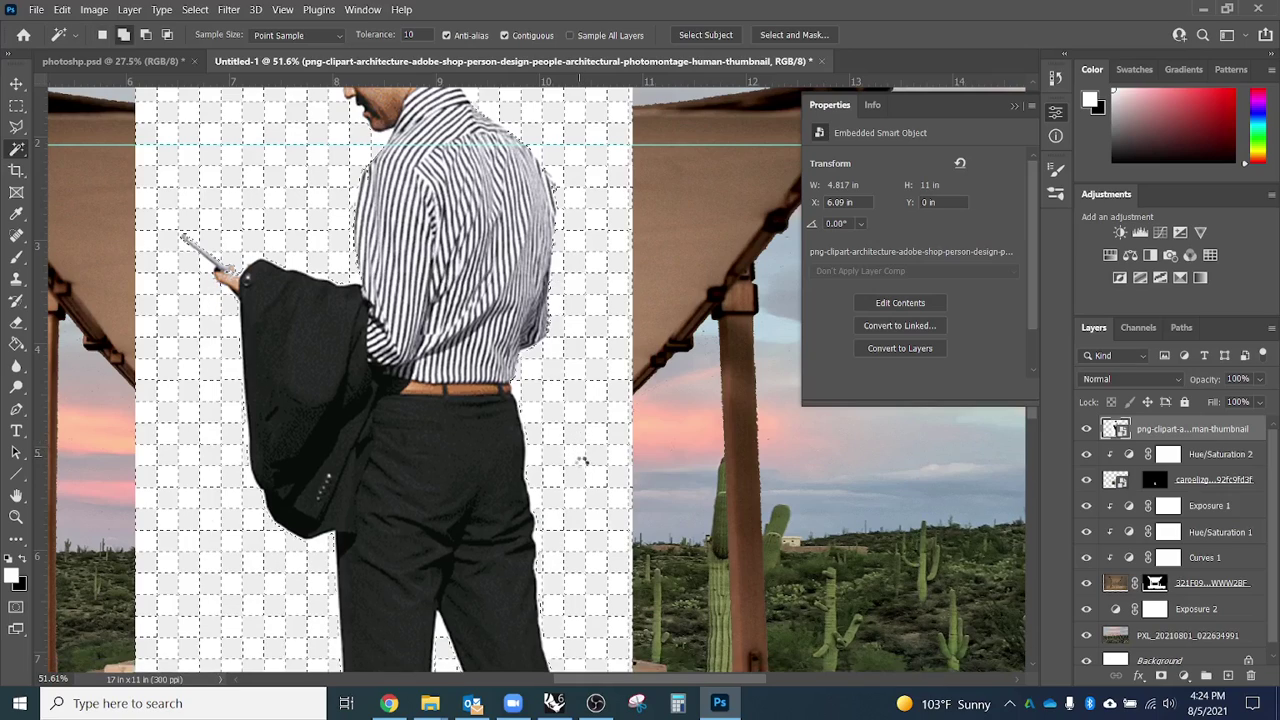
left_click(560, 447, "shift")
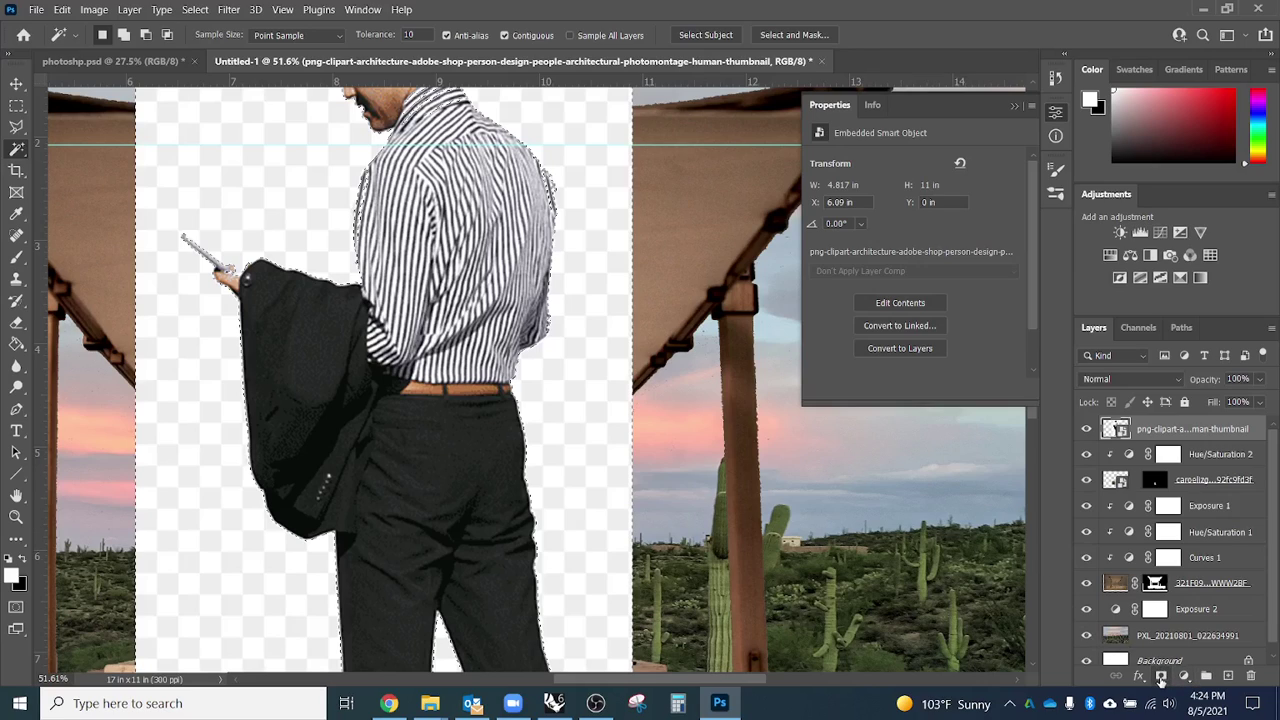
left_click(1161, 677)
key("ctrl+i")
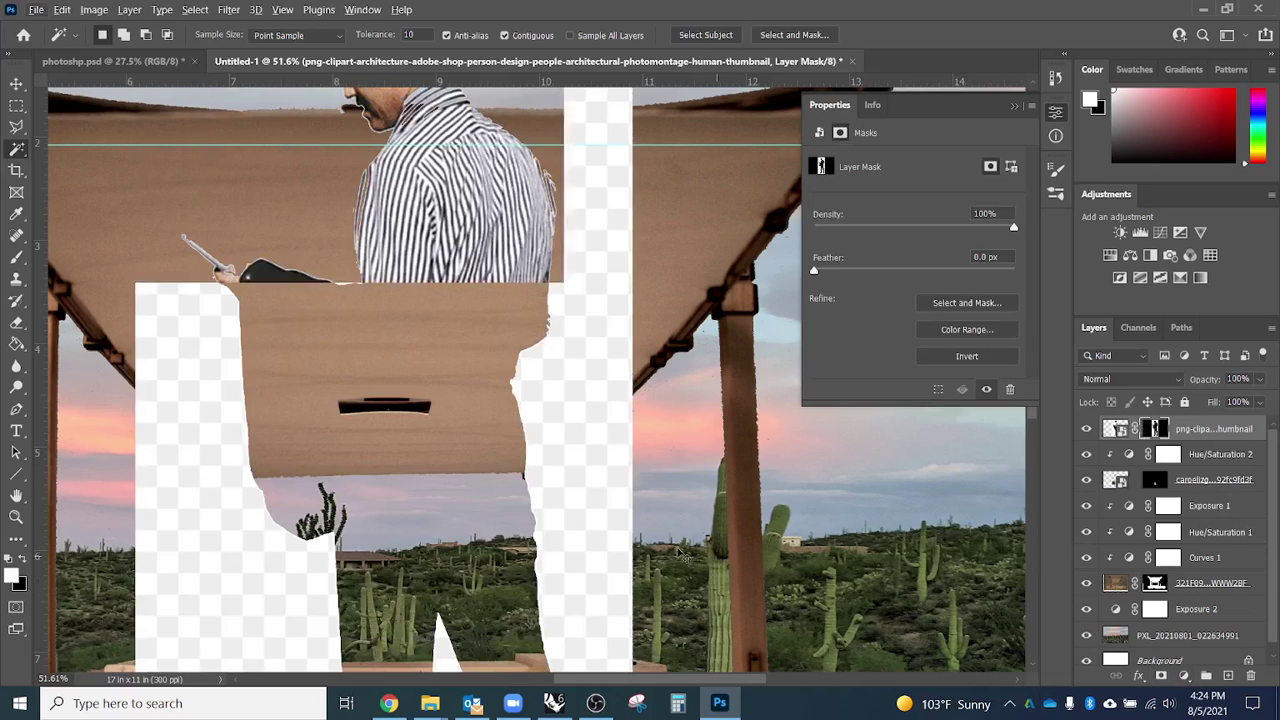
Scale the cutout man down to about 18.86% and stand him on the ramada platform beside the left rear column.
scroll(645, 520, "down", 5, "alt")
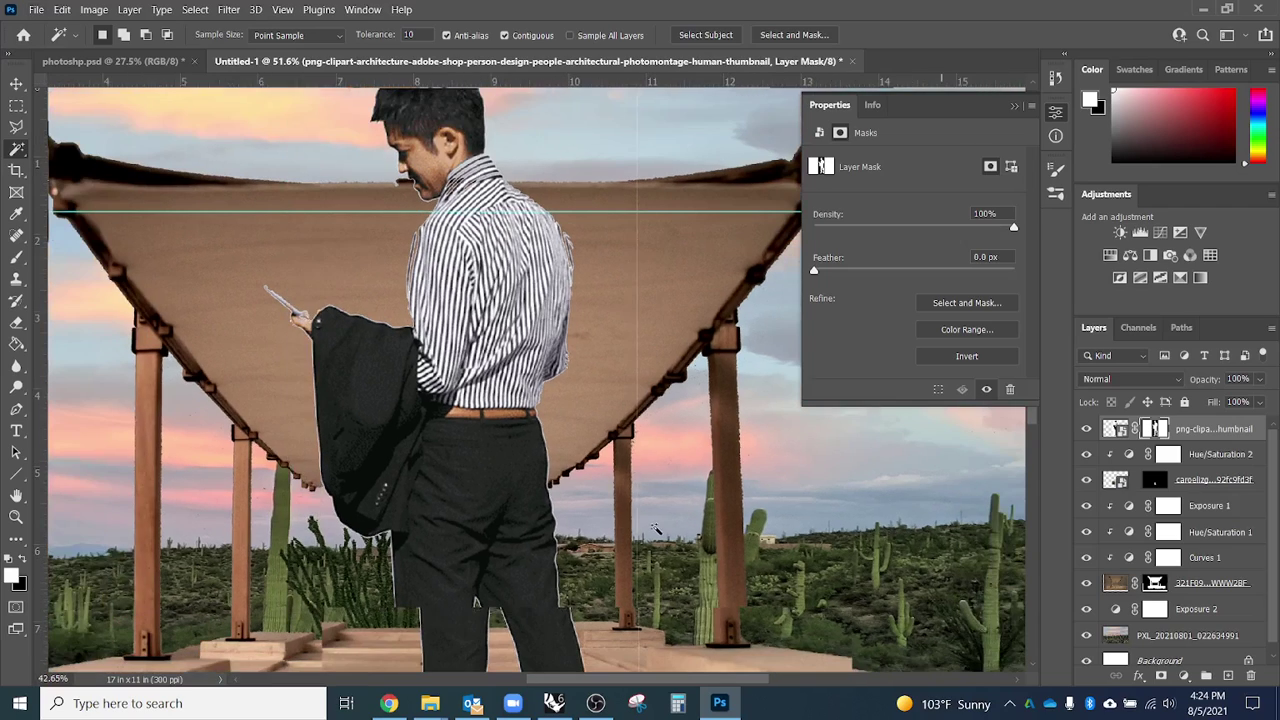
key("v")
scroll(605, 510, "down", 1, "alt")
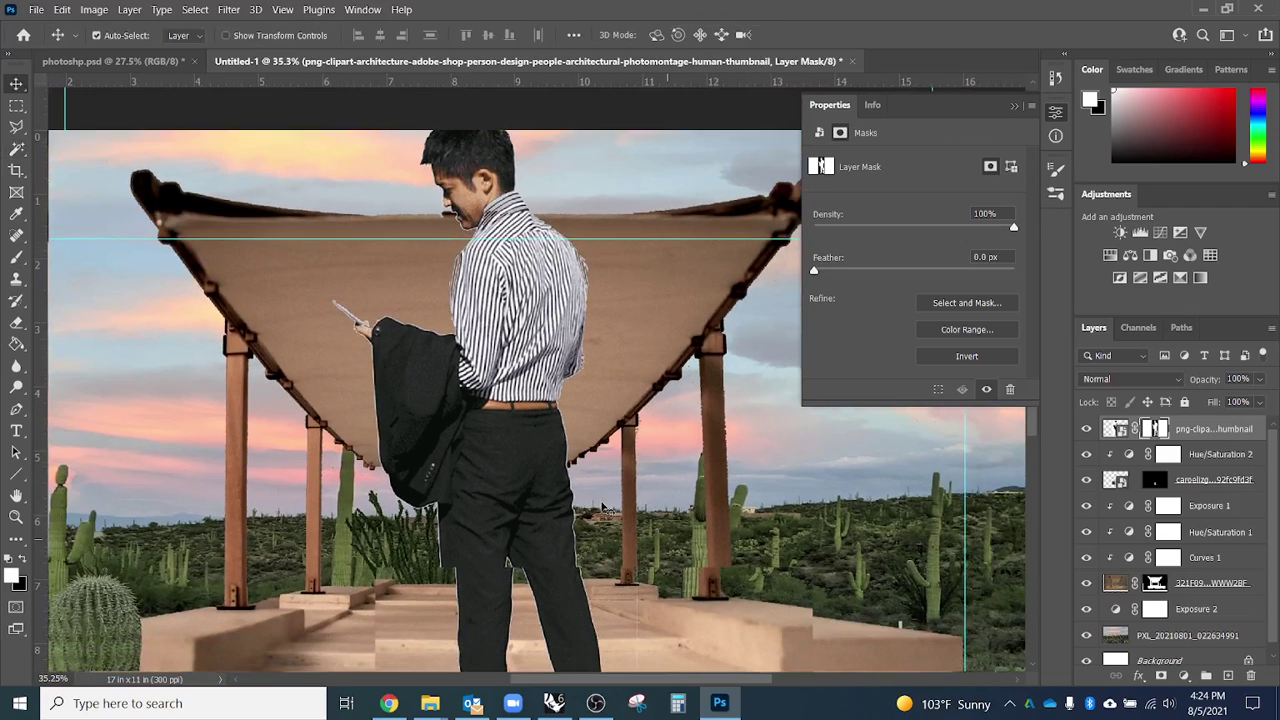
left_click_drag(568, 262, 598, 282)
key("ctrl+t")
left_click_drag(605, 405, 560, 405)
left_click_drag(582, 130, 406, 463)
left_click_drag(412, 627, 419, 474)
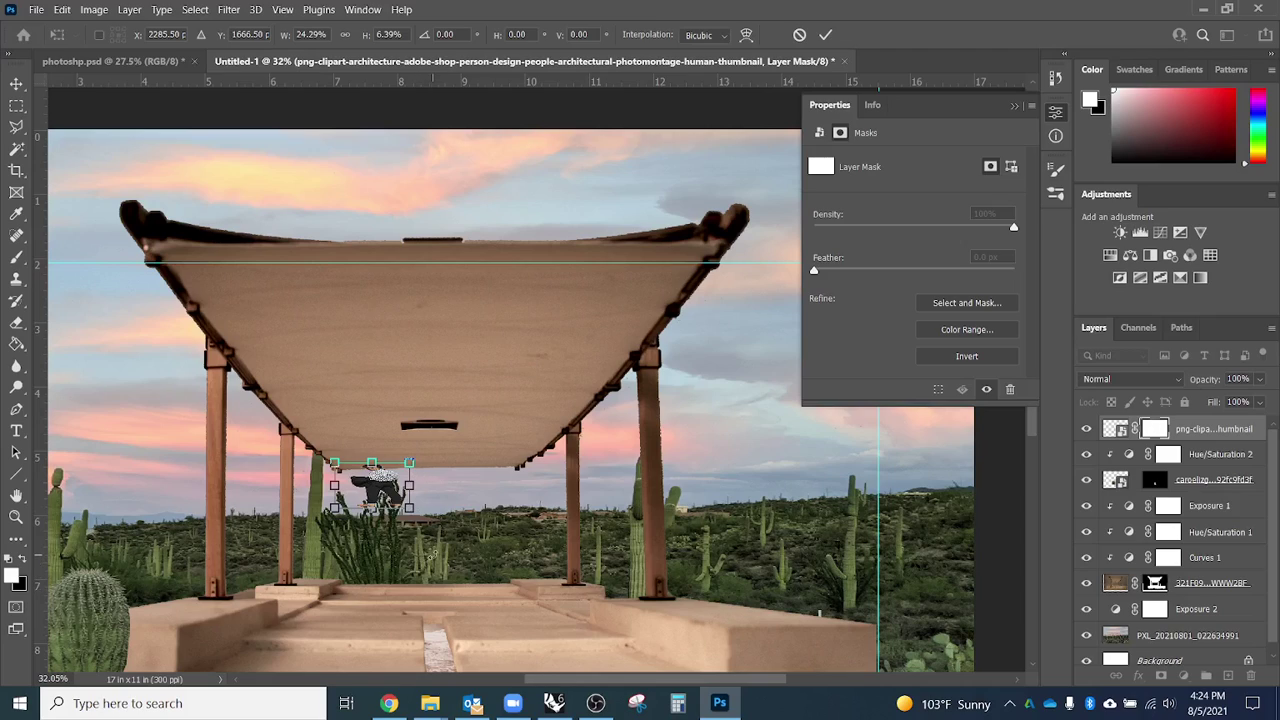
key("ctrl+z")
left_click_drag(407, 462, 395, 490)
left_click_drag(397, 628, 392, 621)
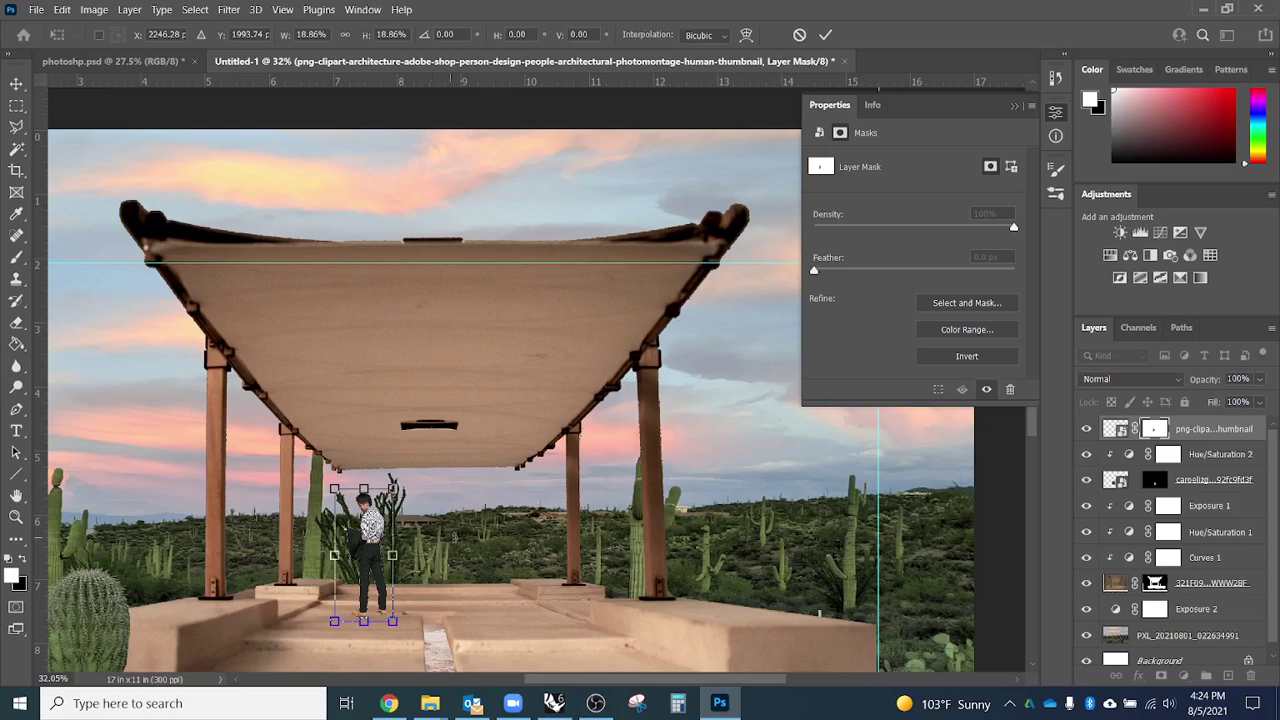
key("Return")
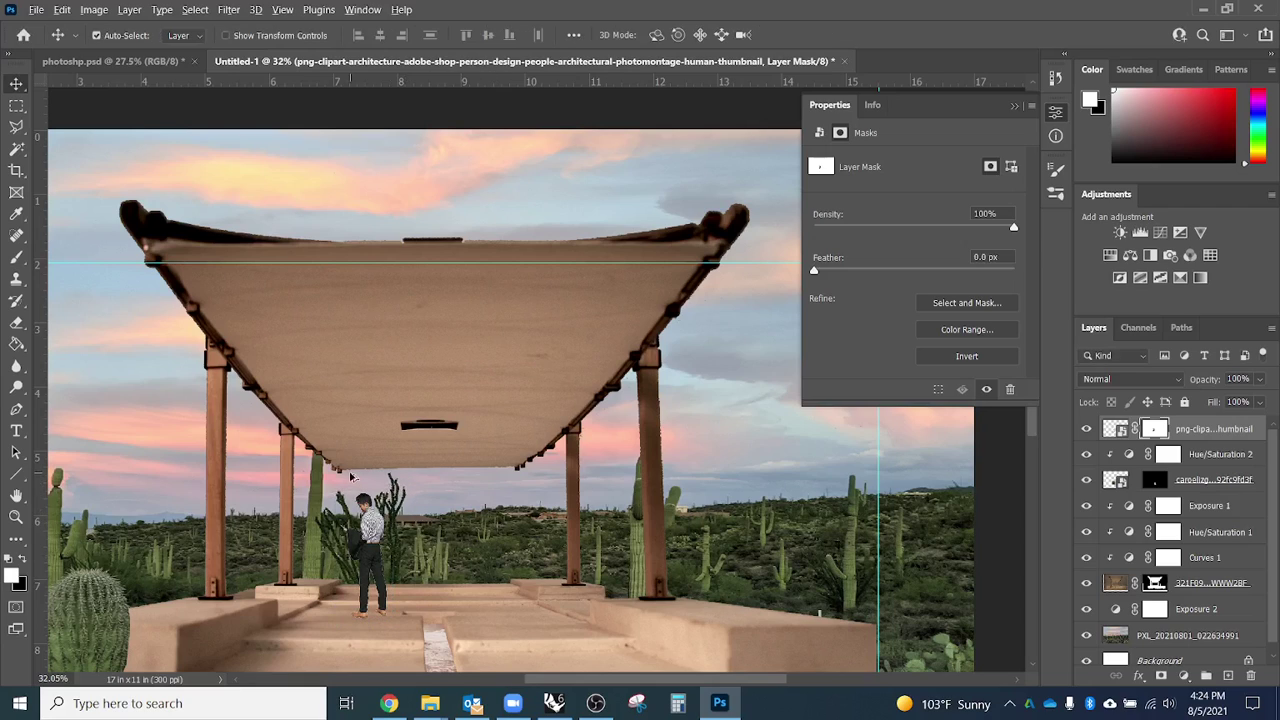
Add a Hue/Saturation adjustment clipped to the man's layer and turn on Colorize.
scroll(351, 477, "down", 2)
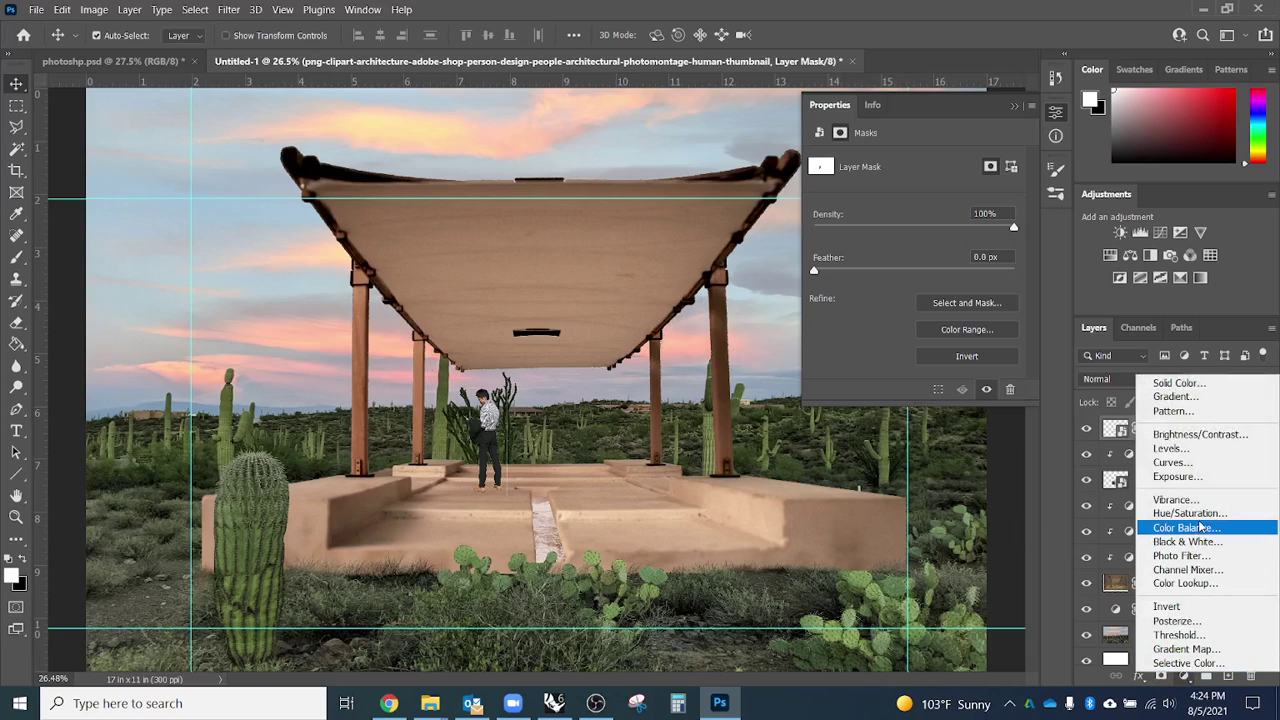
left_click(1198, 514)
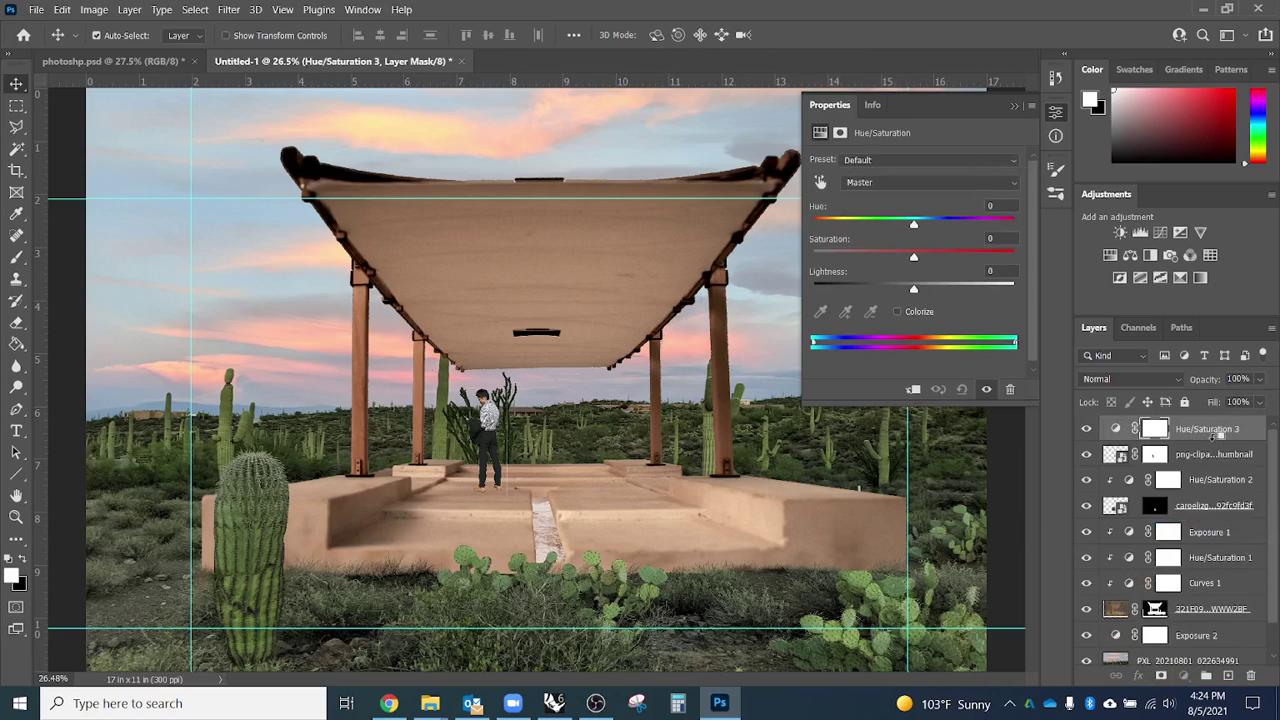
left_click(912, 389)
left_click(905, 311)
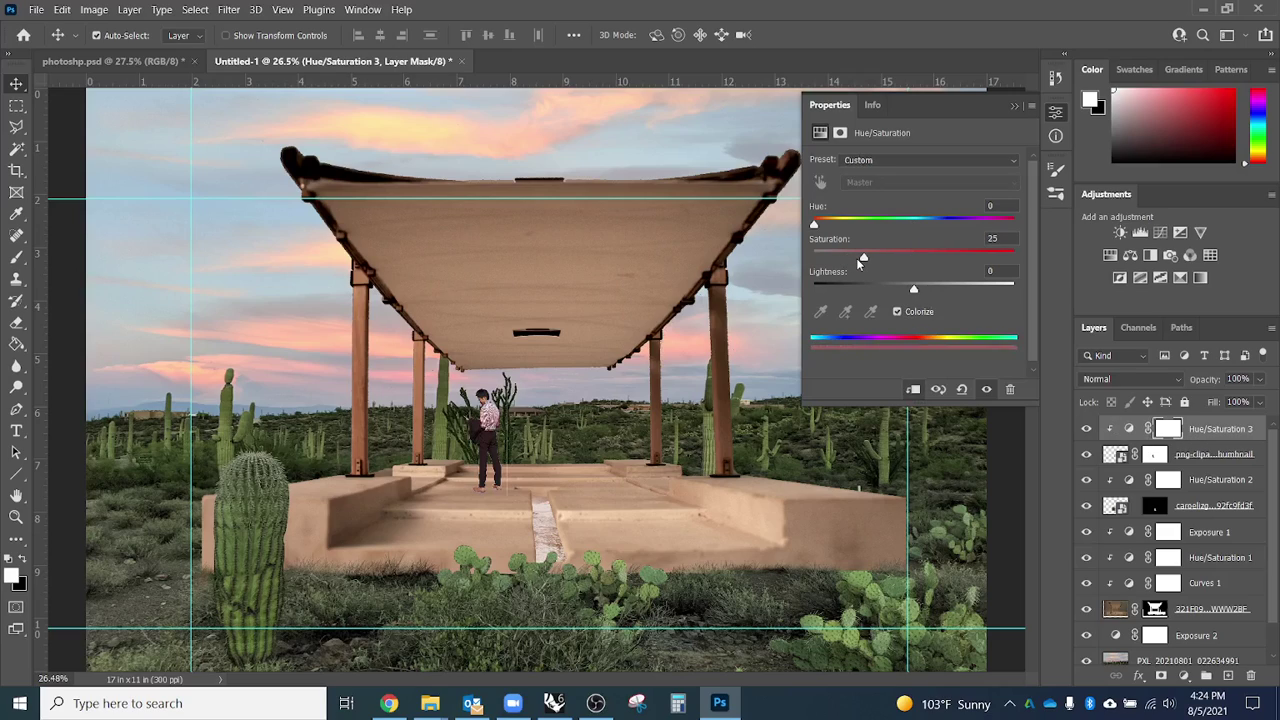
Tint the man with Hue 21 and Saturation 20 in Hue/Saturation 3, and lower that adjustment layer's opacity to 68%.
left_click_drag(816, 226, 827, 227)
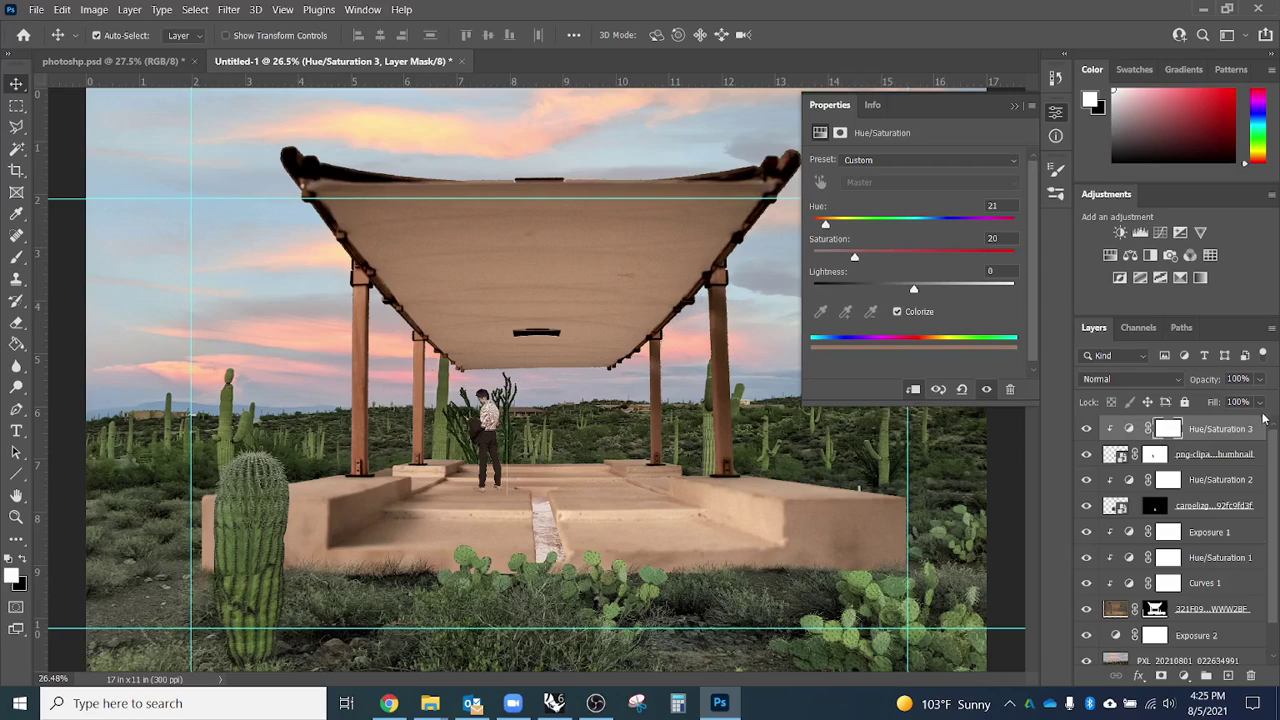
left_click(1259, 380)
left_click_drag(1243, 398, 1243, 400)
scroll(535, 535, "down", 2)
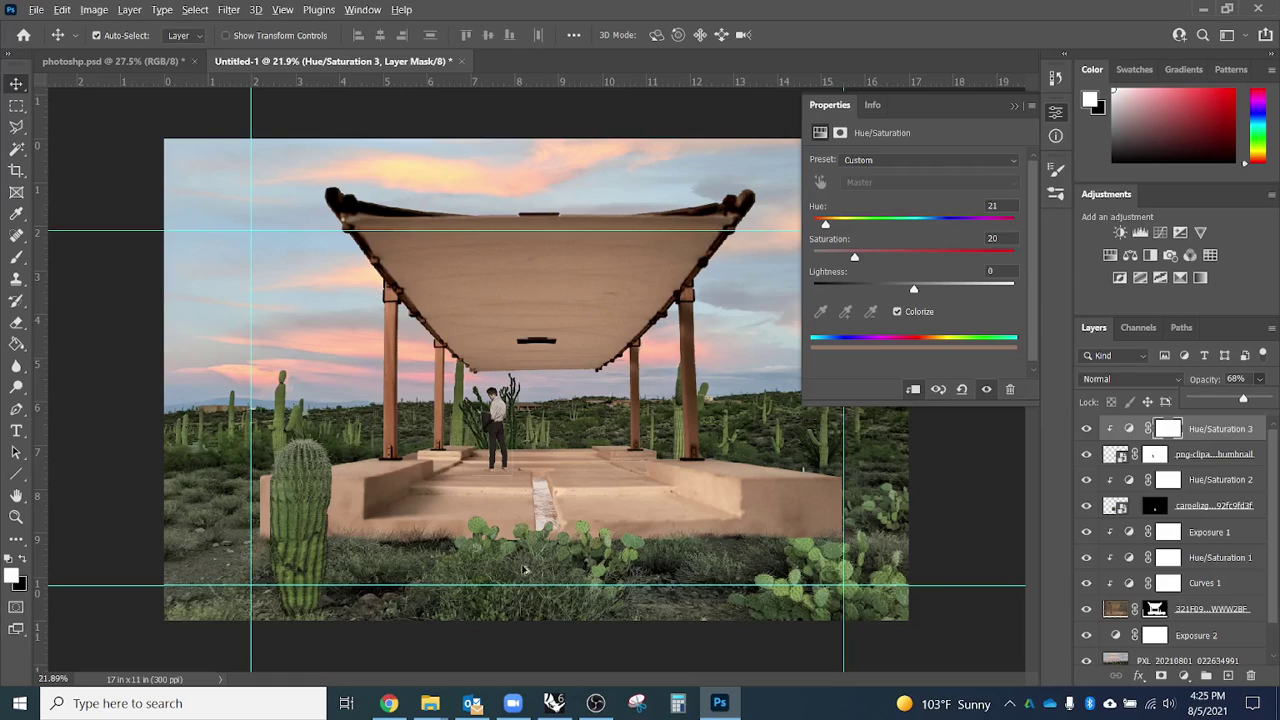
scroll(527, 571, "down", 3)
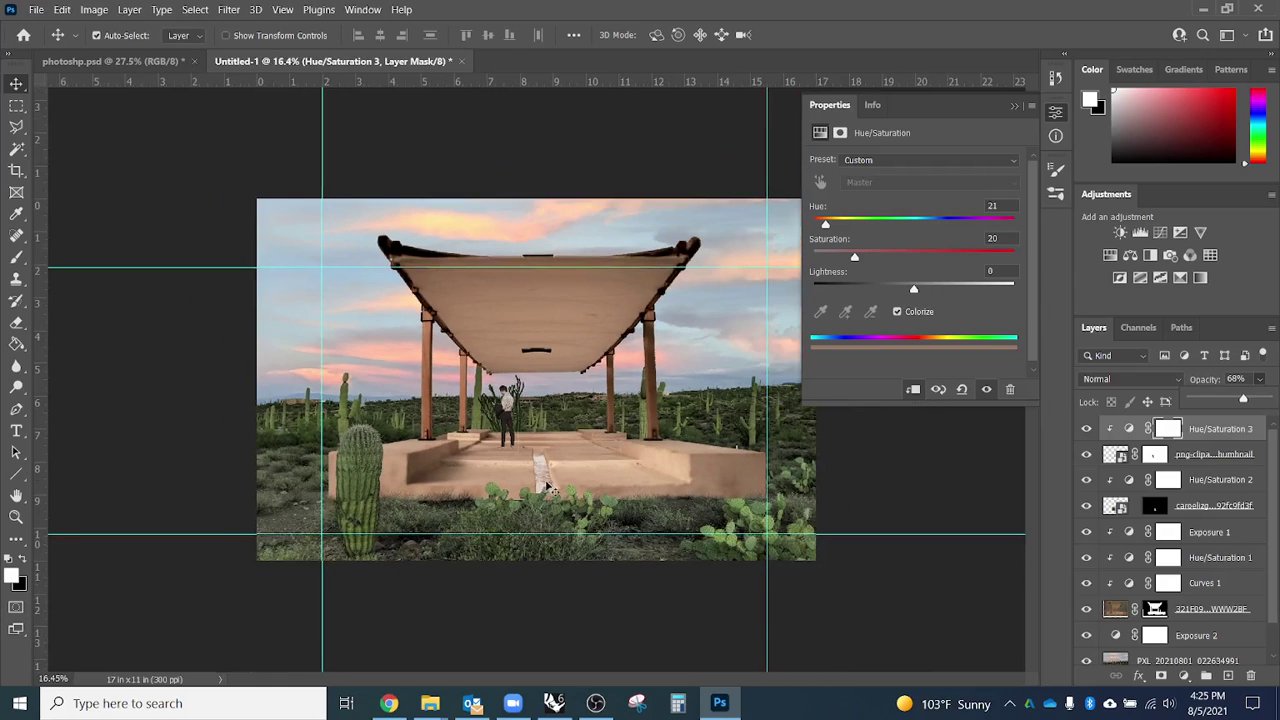
scroll(615, 515, "up", 1)
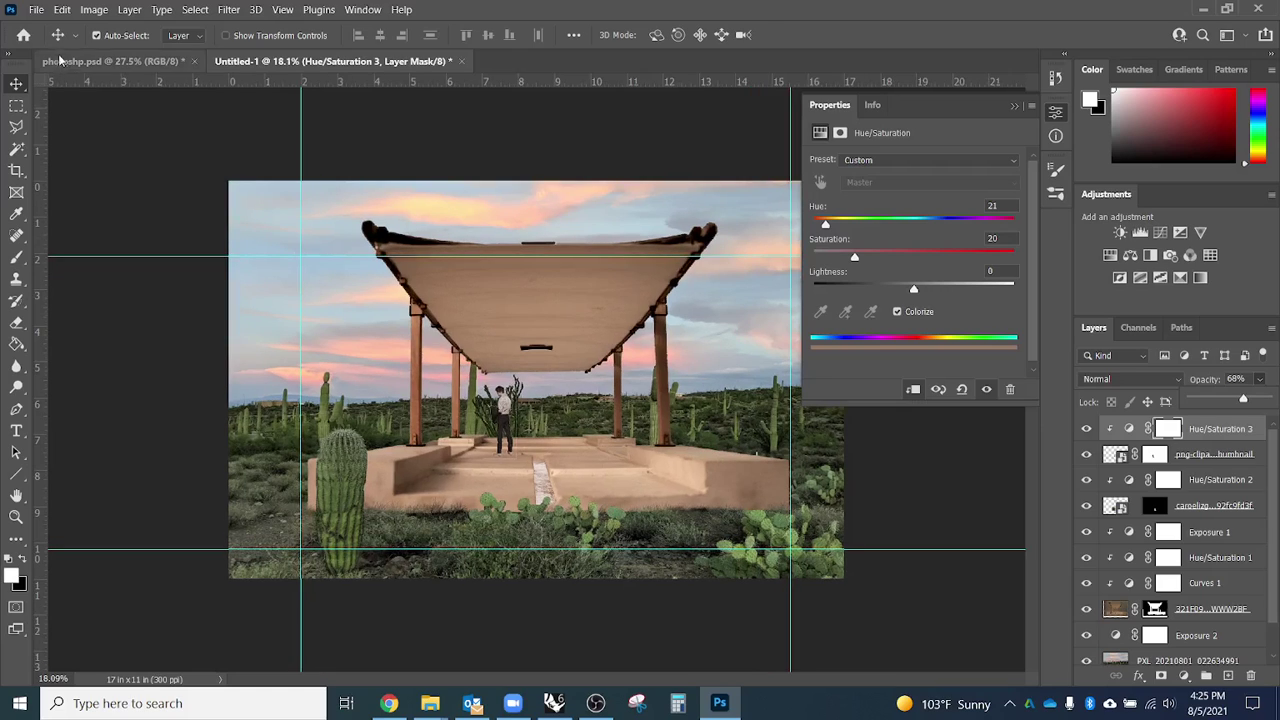
Save the layered document in Photoshop format as "photoshop Physical Model Collage" in the Lectures + Tutorials folder, keeping Maximize Compatibility on.
left_click(35, 9)
left_click(130, 201)
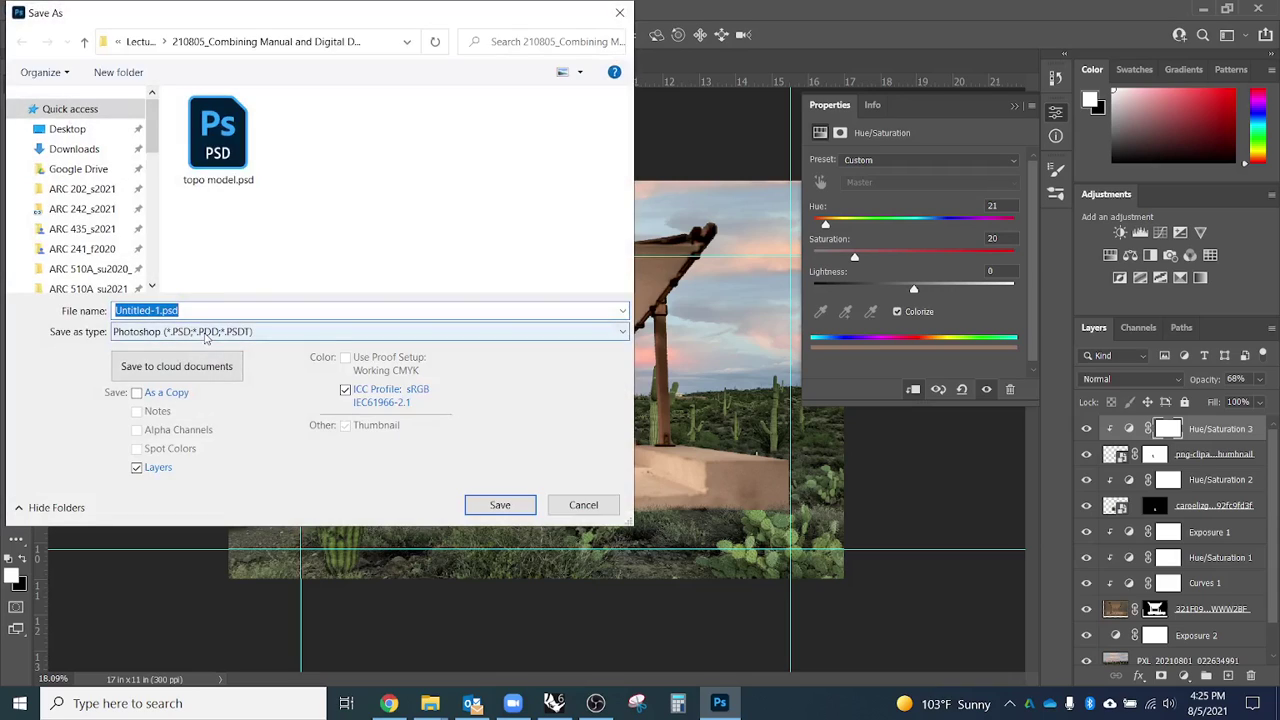
left_click(205, 336)
left_click(204, 316)
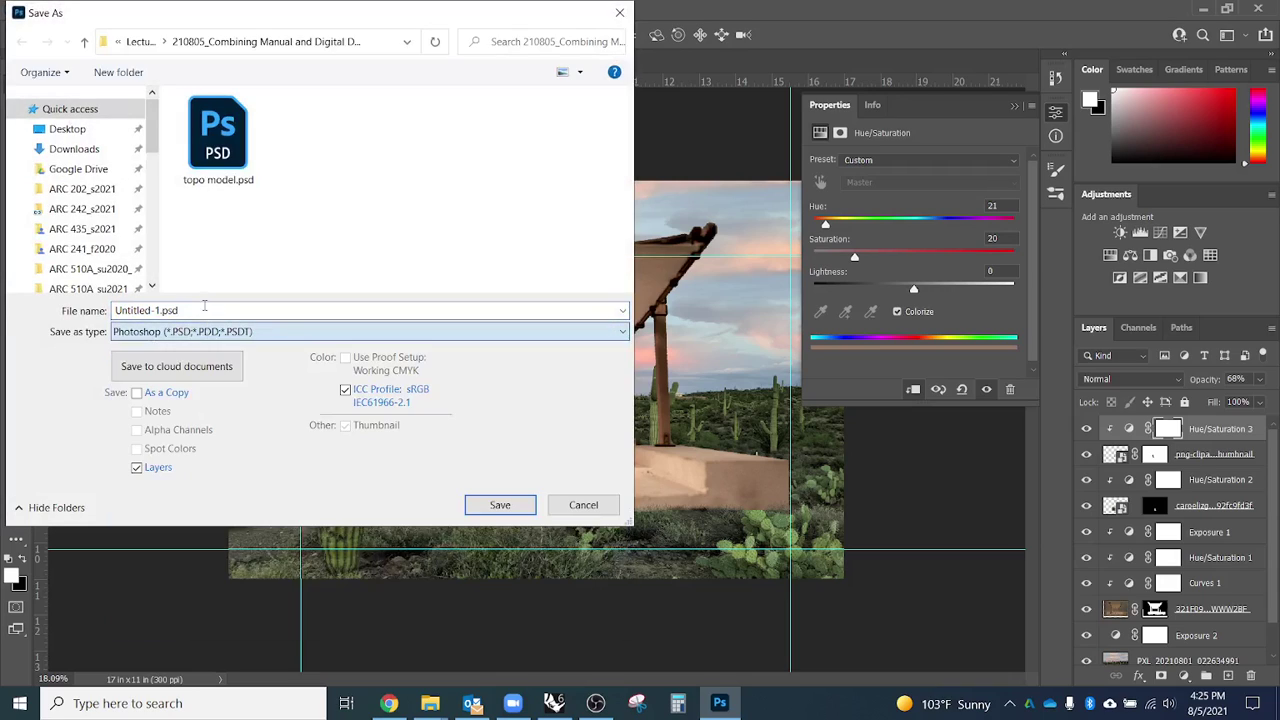
left_click(140, 41)
left_click(243, 309)
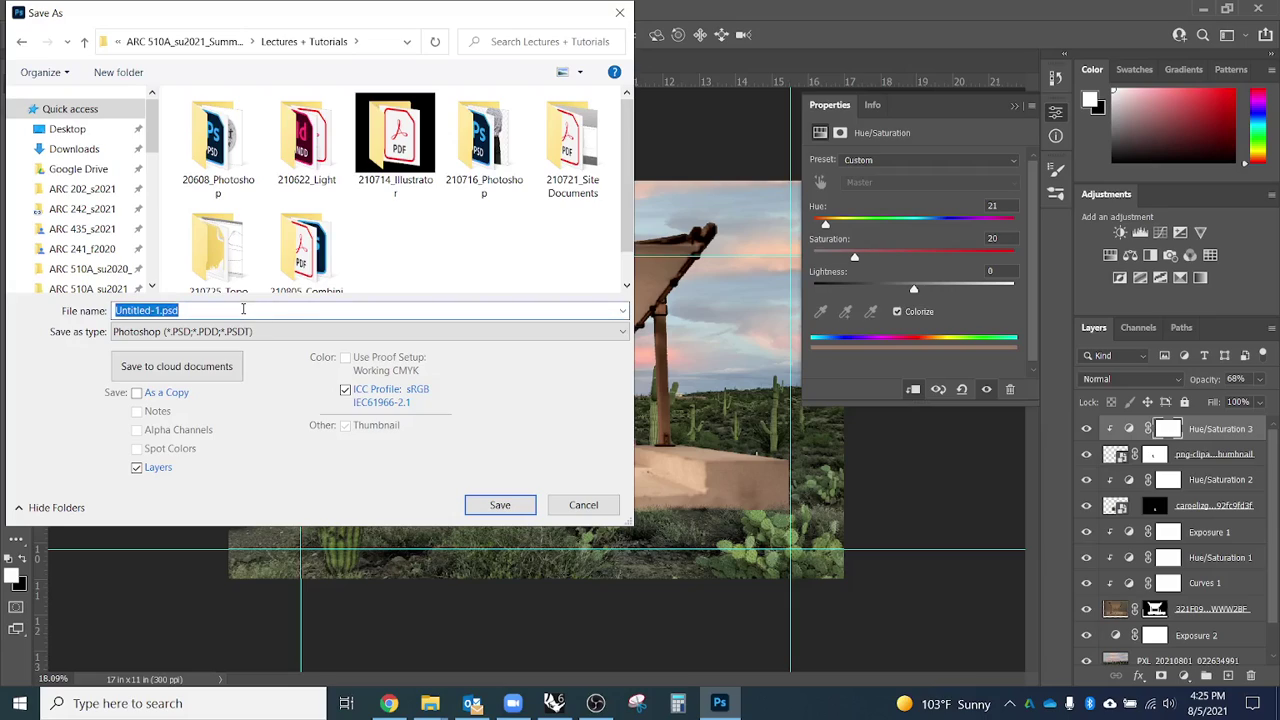
type("p")
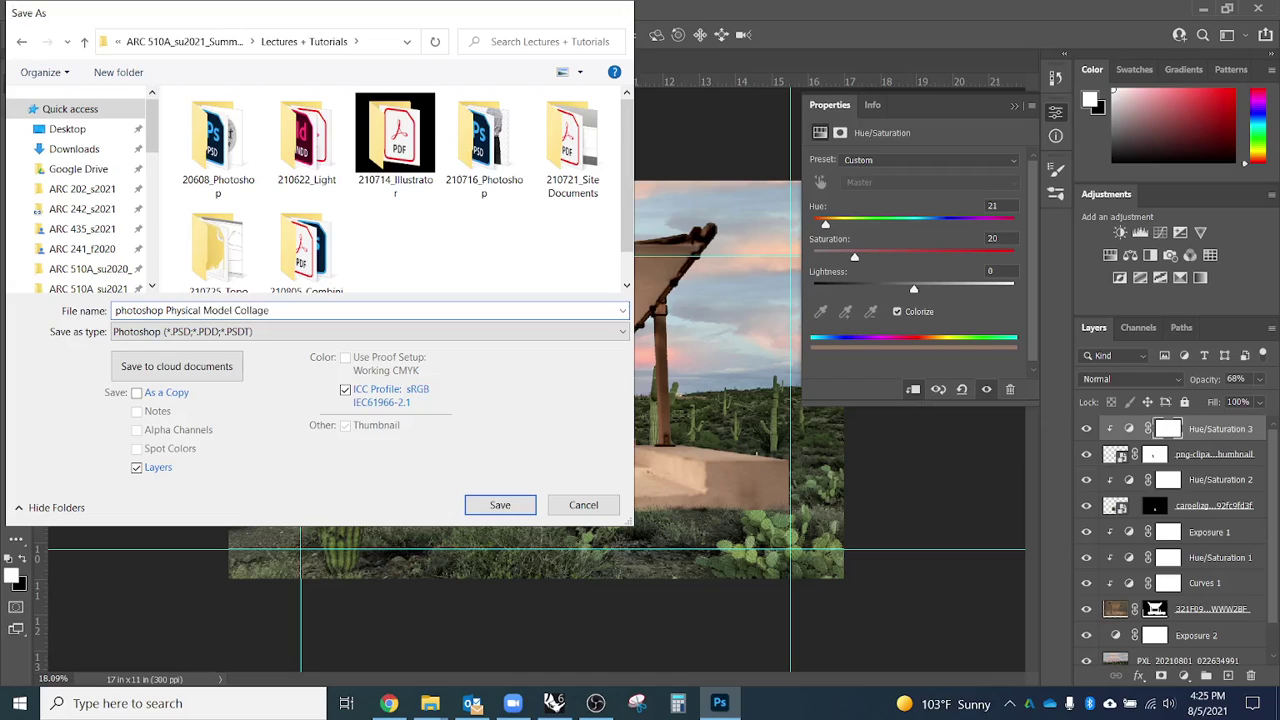
key("Return")
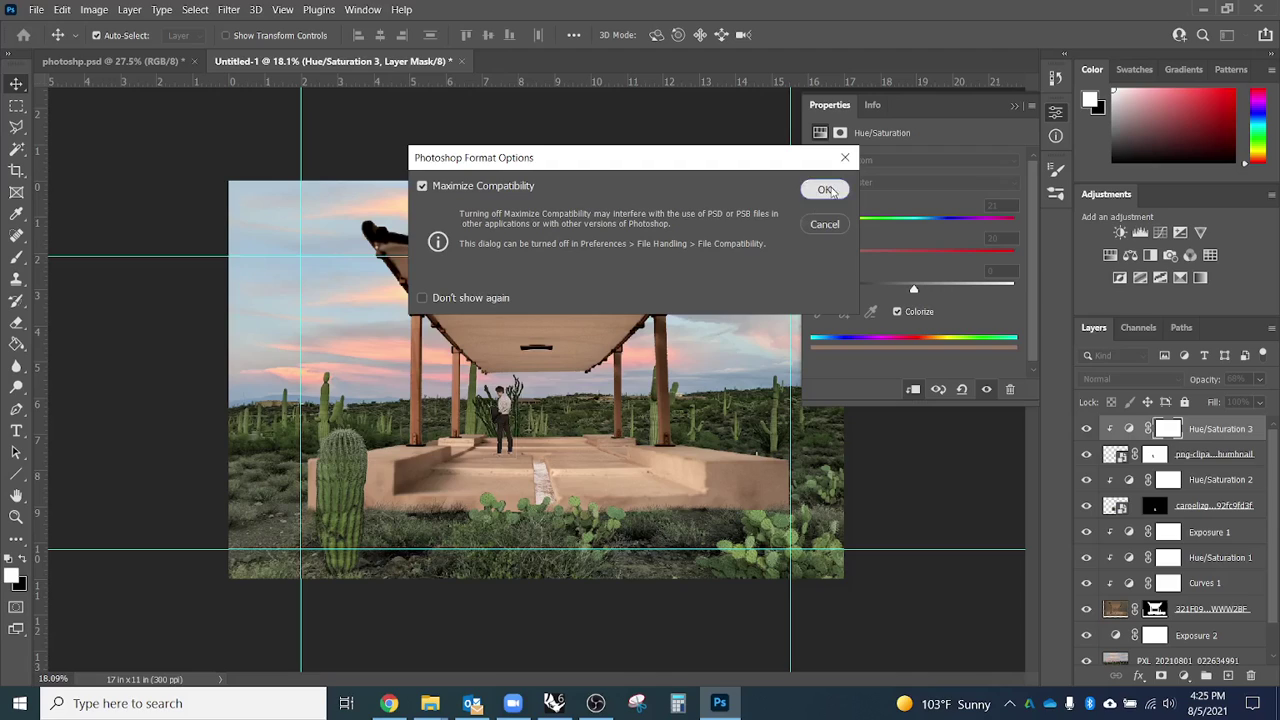
left_click(818, 194)
left_click(36, 10)
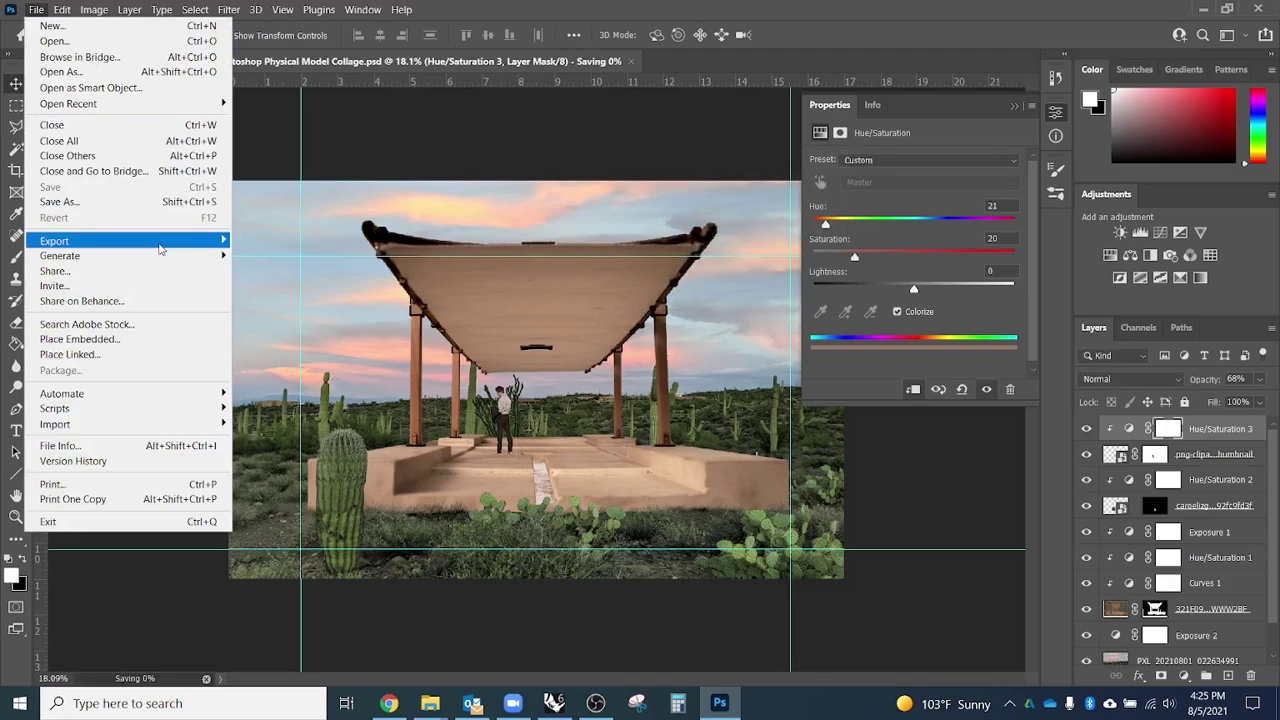
left_click(185, 204)
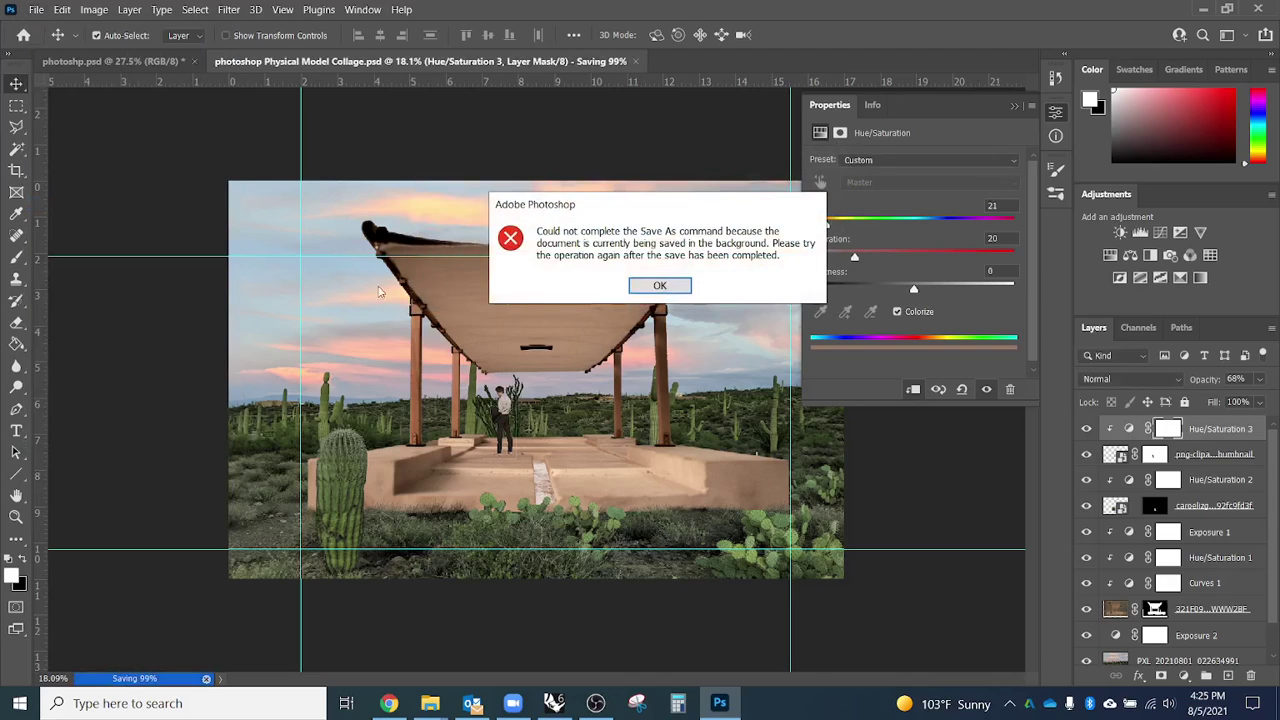
left_click(658, 287)
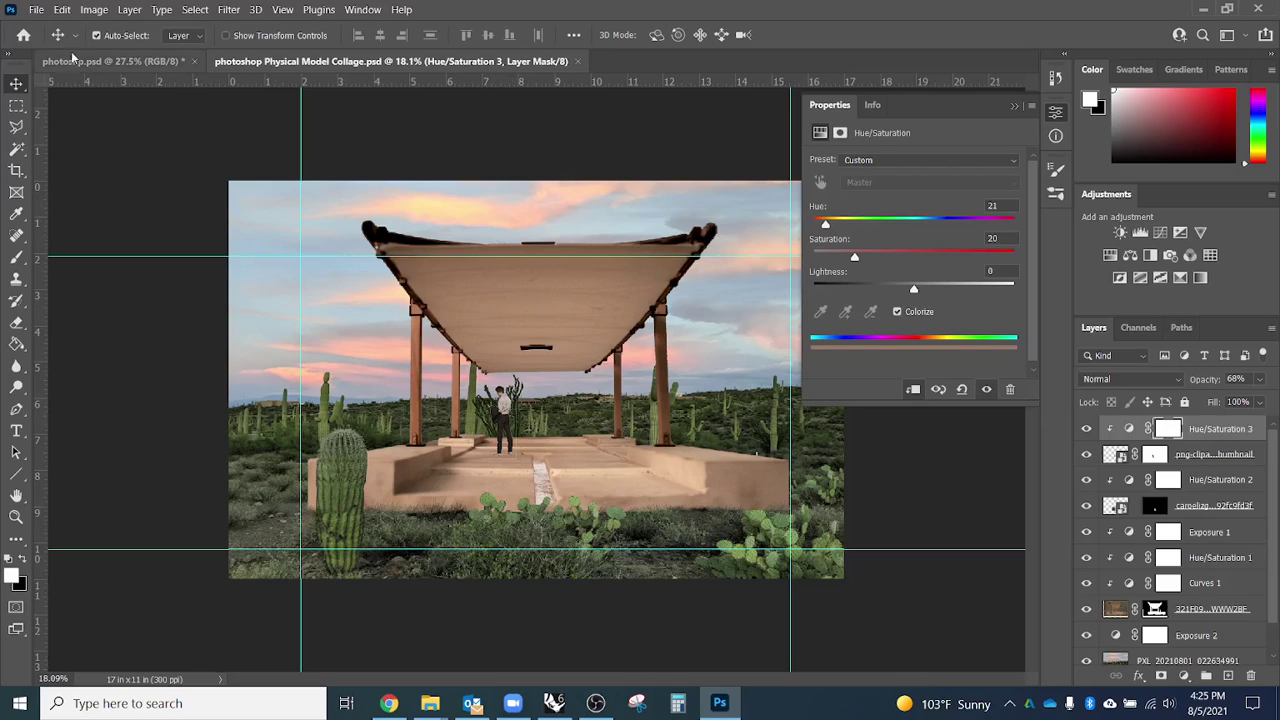
Save a JPEG version as "photoshop Physical Model Collage.jpg" in the same folder with Maximum quality 12 and the Baseline ("Standard") format.
left_click(36, 10)
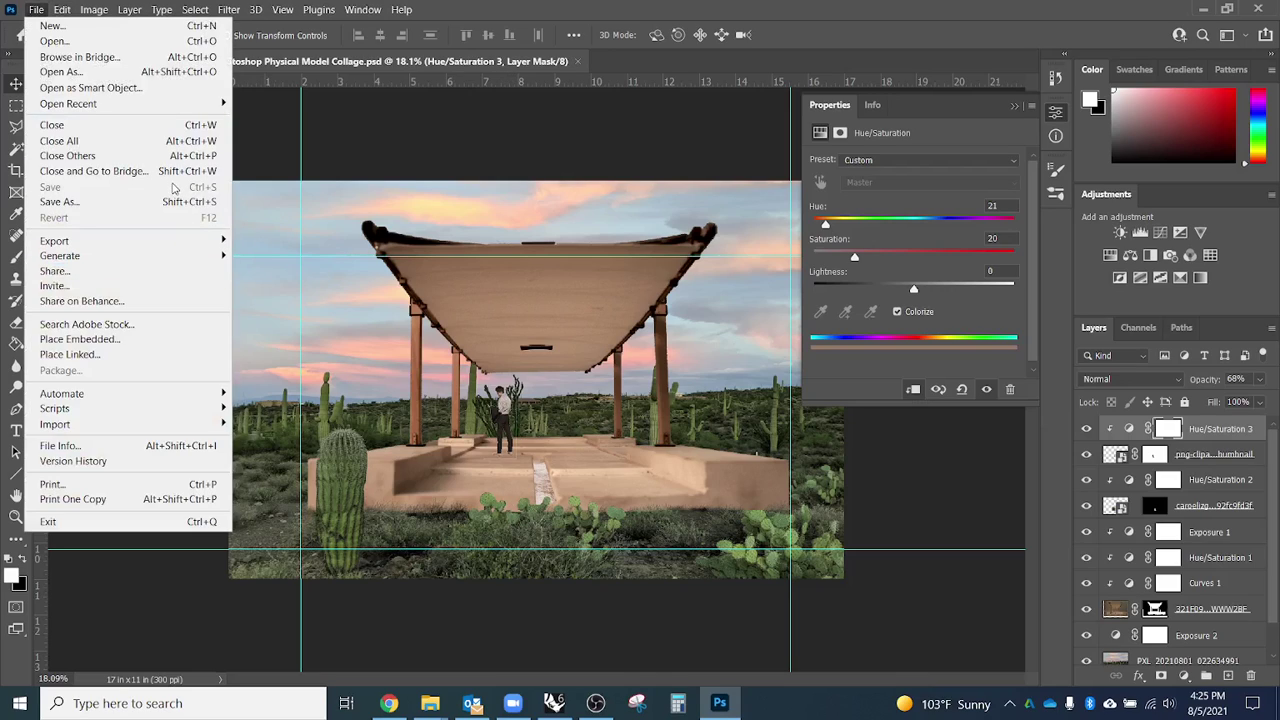
left_click(120, 201)
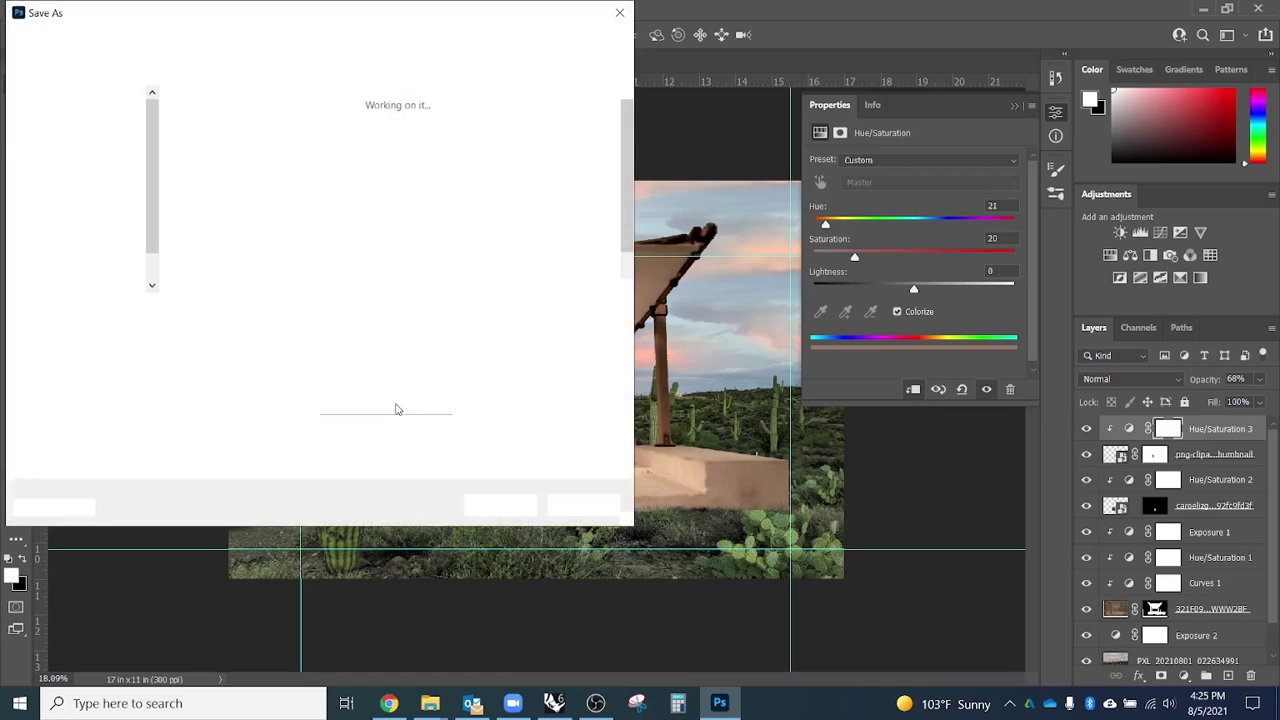
left_click(302, 332)
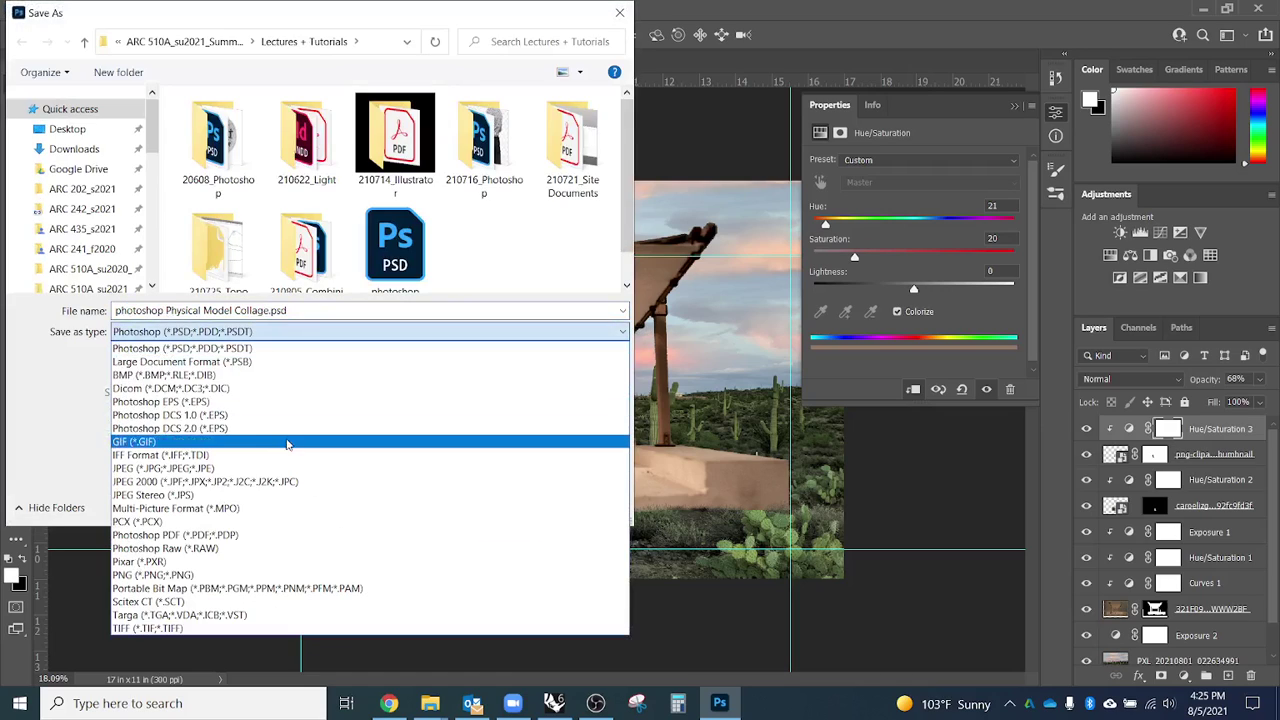
left_click(244, 468)
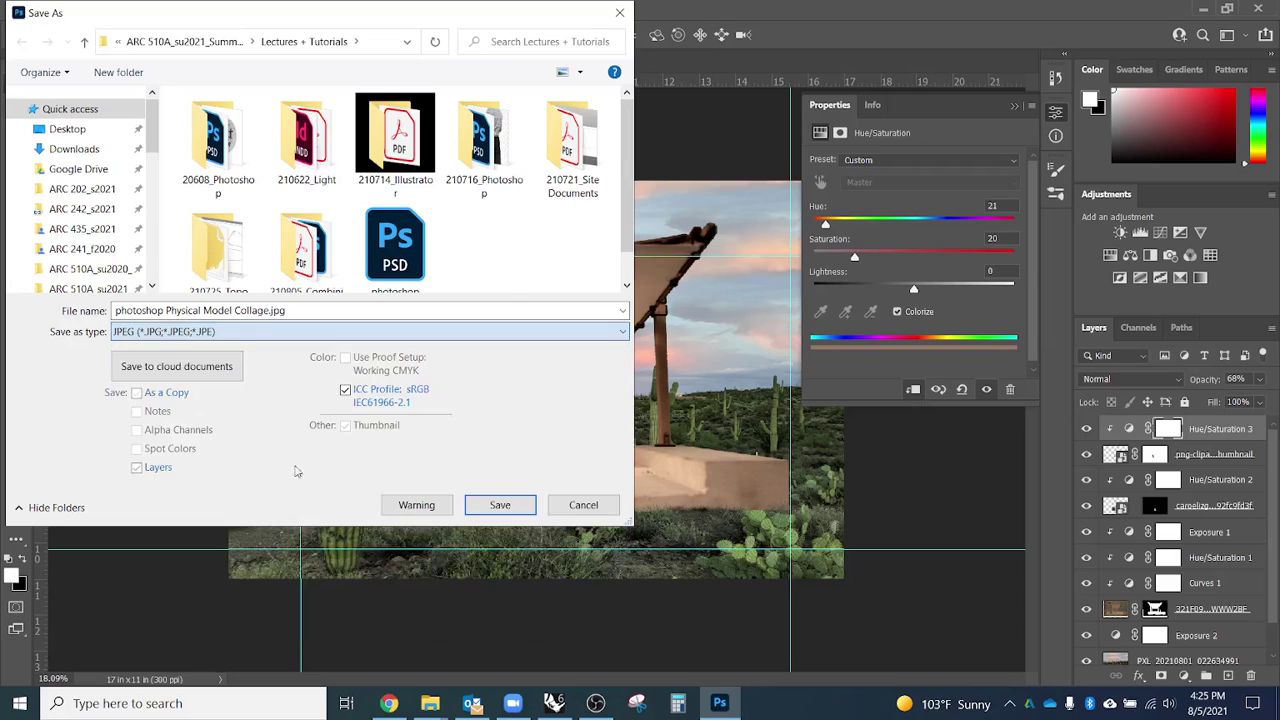
left_click(500, 504)
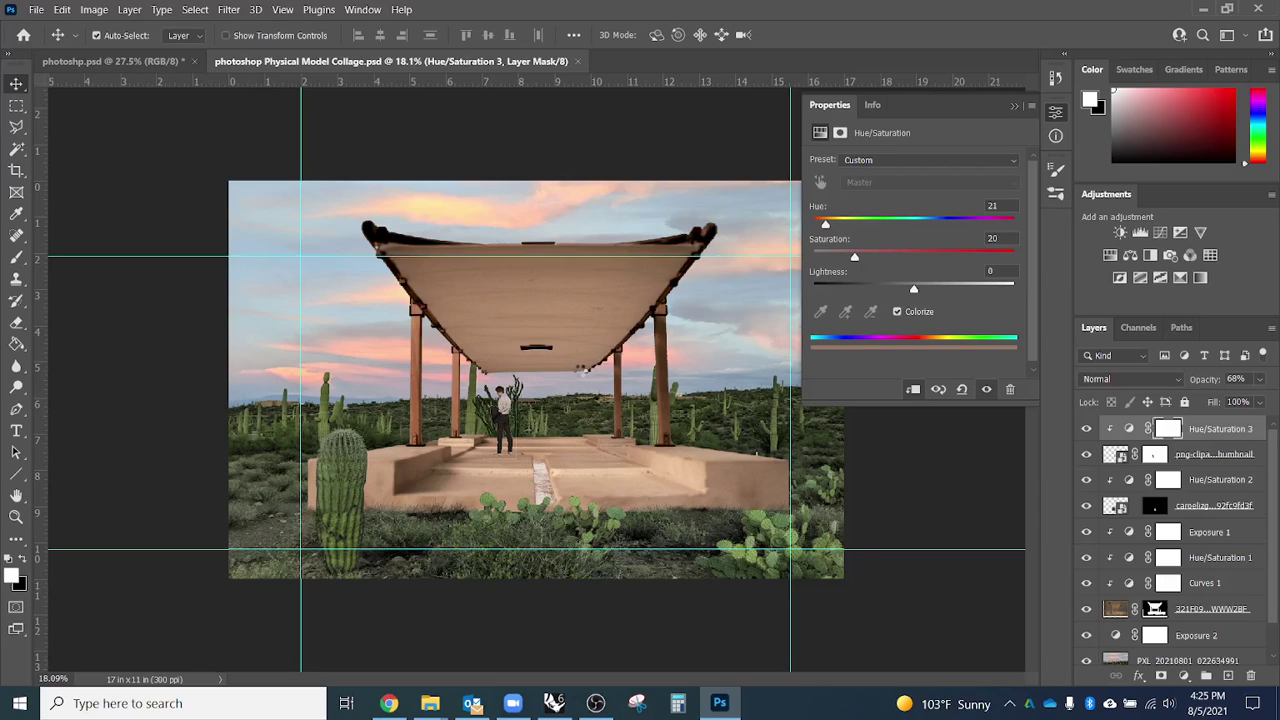
left_click(732, 162)
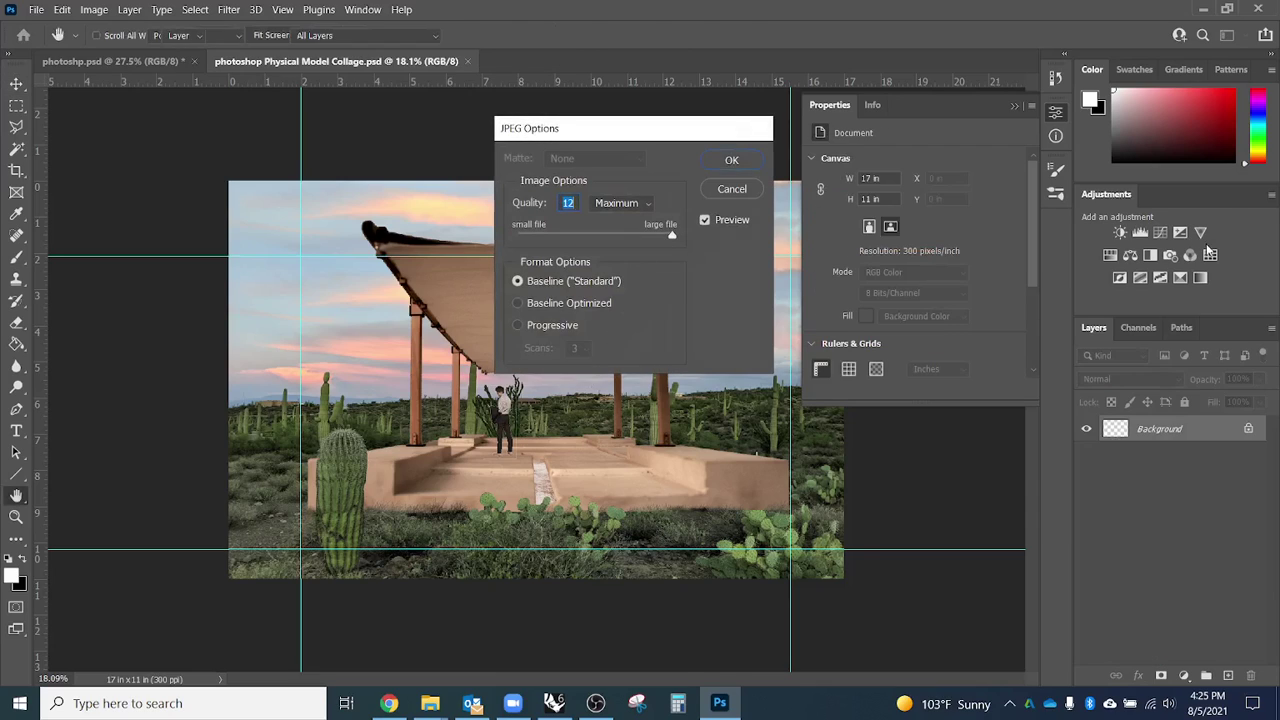